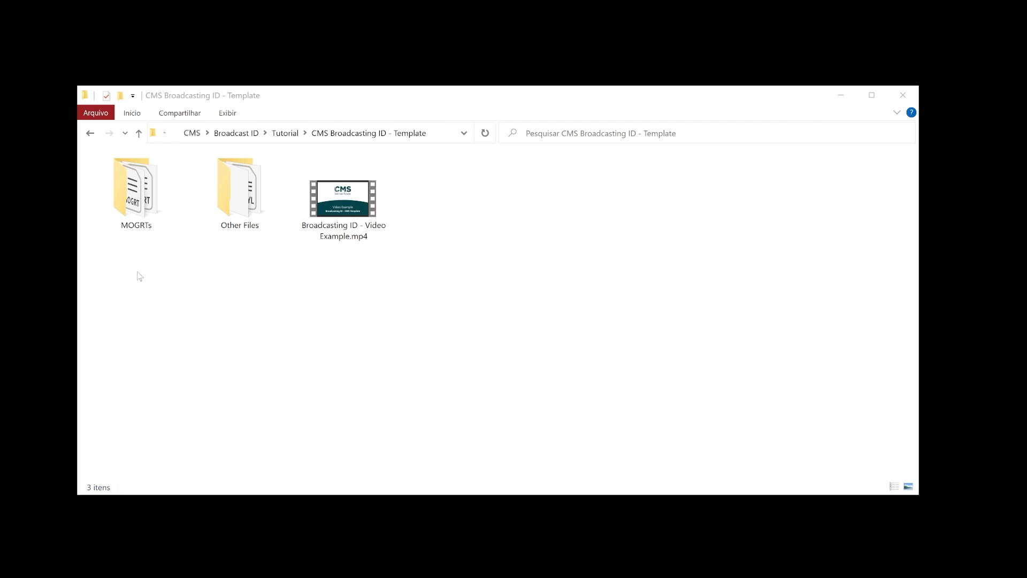
- Examine the motion graphics template files in the MOGRTs folder, and return to the CMS Broadcasting ID - Template folder
{"action": "left_click_drag", "start_coordinate": [136, 271], "coordinate": [225, 316]}
{"action": "left_click_drag", "start_coordinate": [325, 319], "coordinate": [267, 275]}
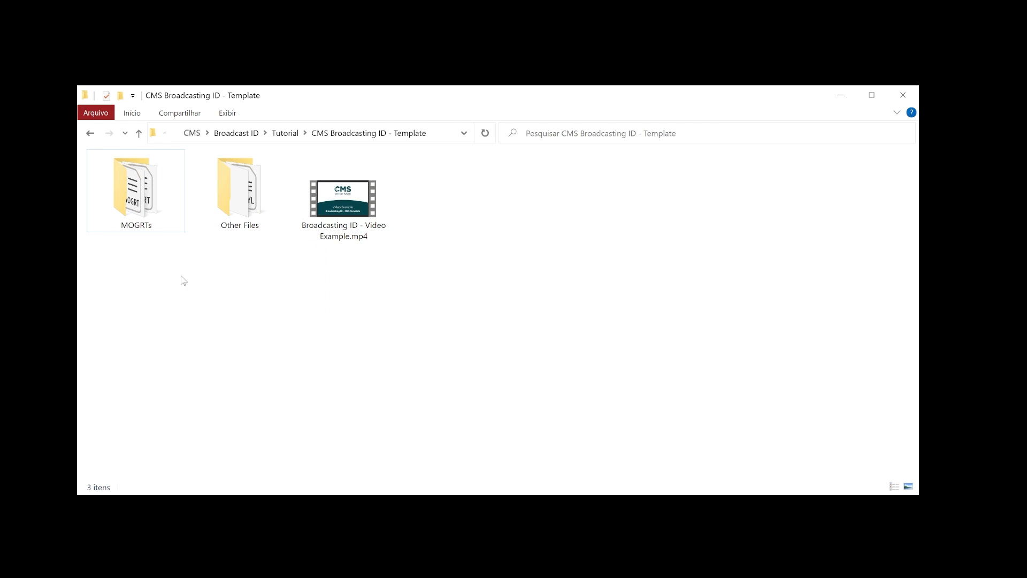
{"action": "double_click", "coordinate": [153, 214]}
{"action": "left_click_drag", "start_coordinate": [114, 298], "coordinate": [461, 343]}
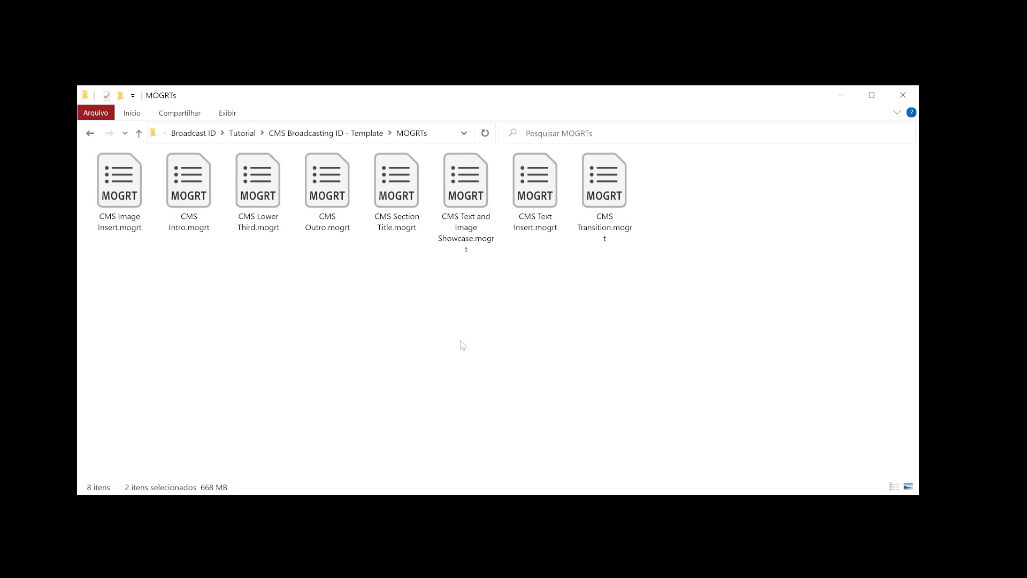
{"action": "left_click", "coordinate": [332, 134]}
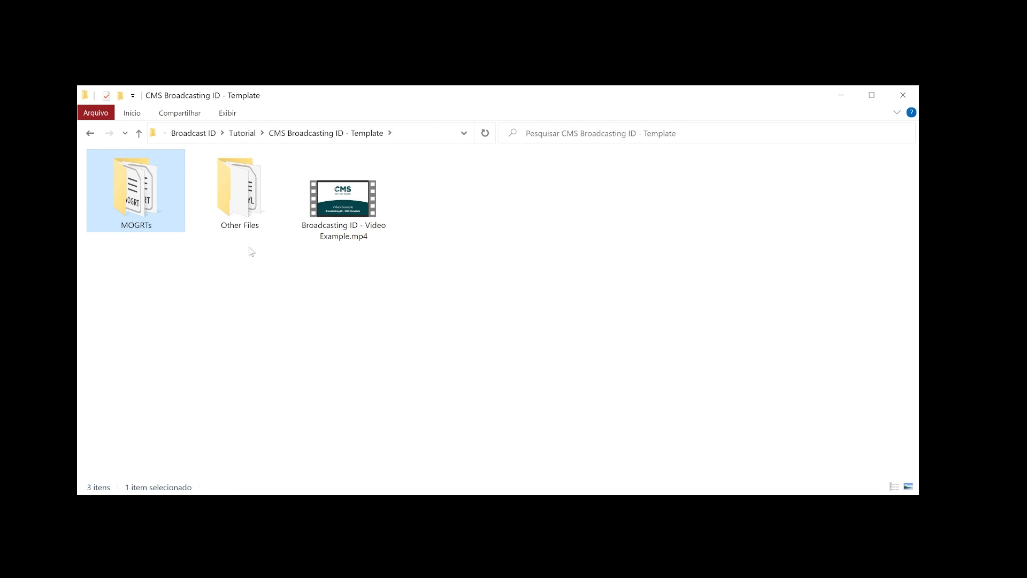
- Examine the caption style and logo images in the Other Files folder and the font files in its Fonts subfolder
{"action": "double_click", "coordinate": [252, 213]}
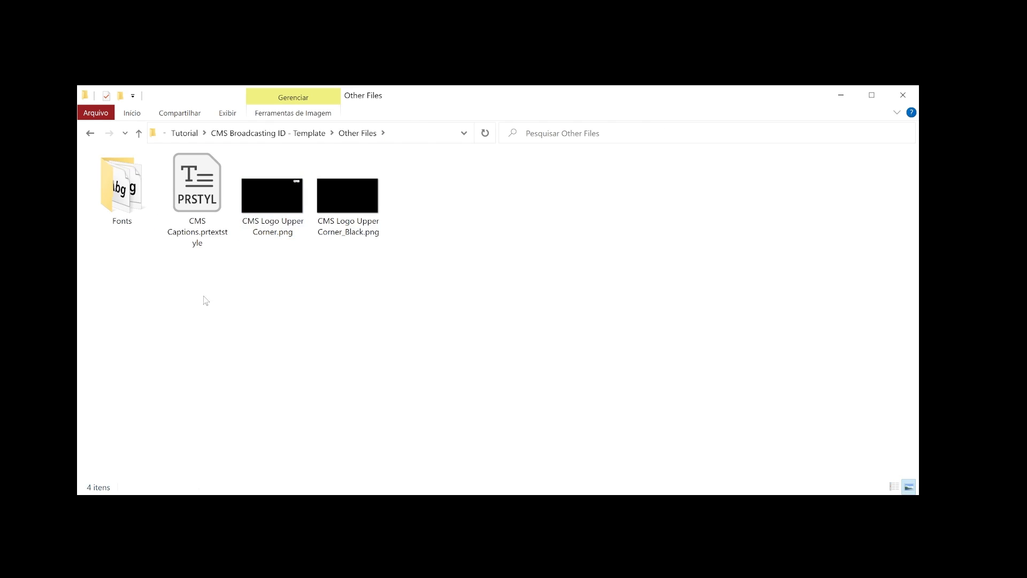
{"action": "left_click", "coordinate": [284, 133]}
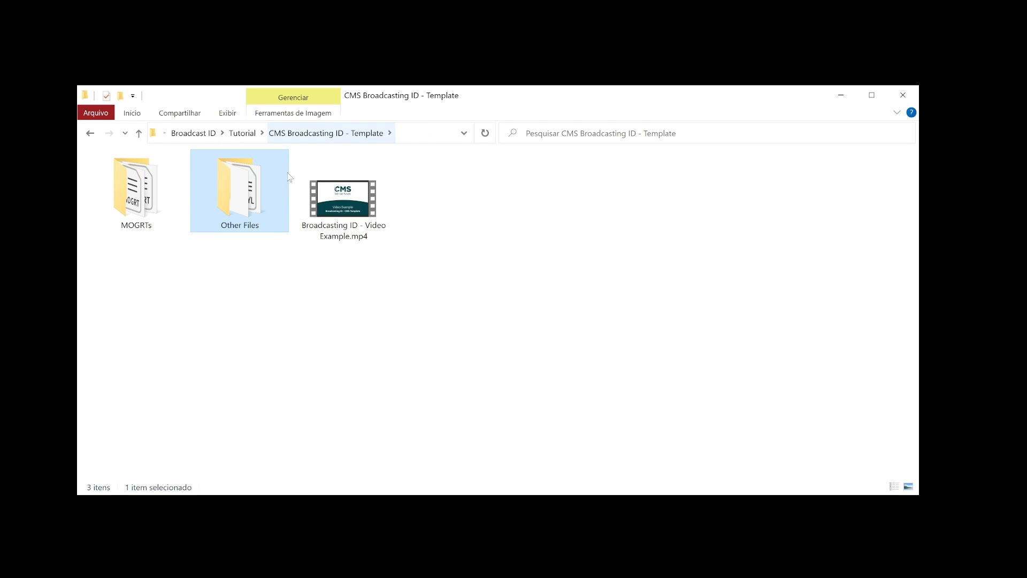
{"action": "double_click", "coordinate": [261, 204]}
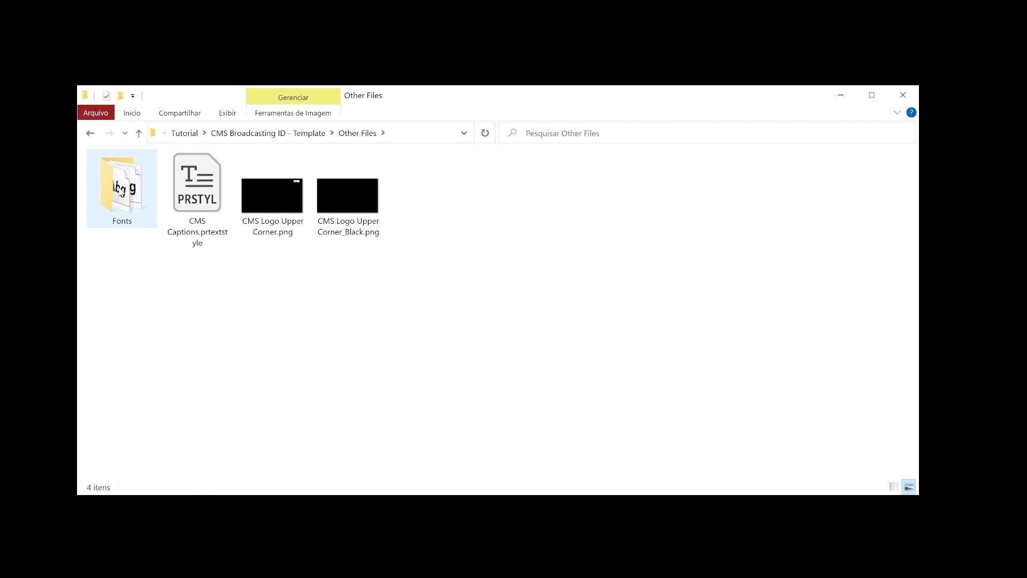
{"action": "double_click", "coordinate": [122, 189]}
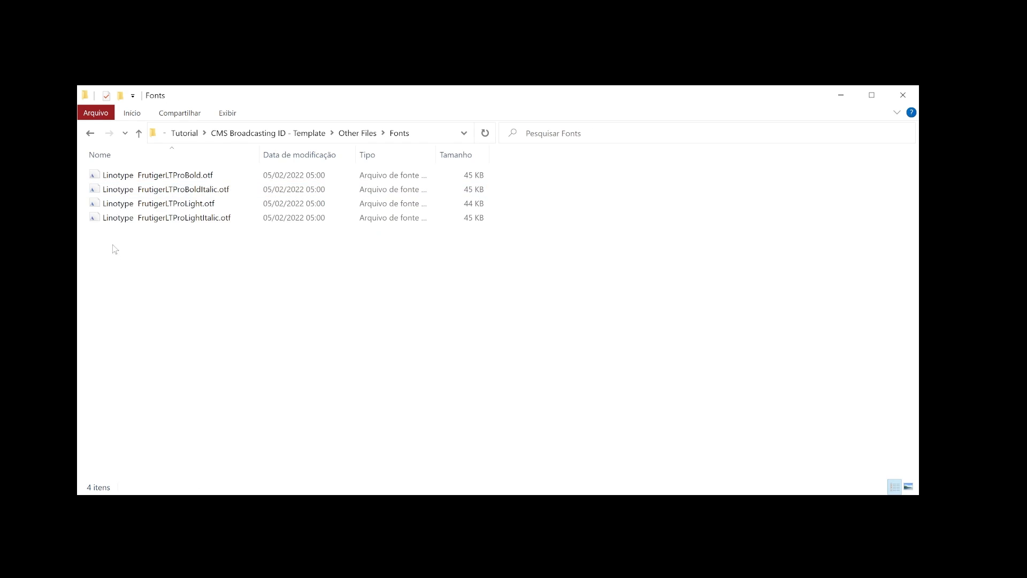
{"action": "left_click_drag", "start_coordinate": [114, 259], "coordinate": [192, 267]}
{"action": "left_click_drag", "start_coordinate": [201, 256], "coordinate": [228, 253]}
{"action": "left_click", "coordinate": [343, 133]}
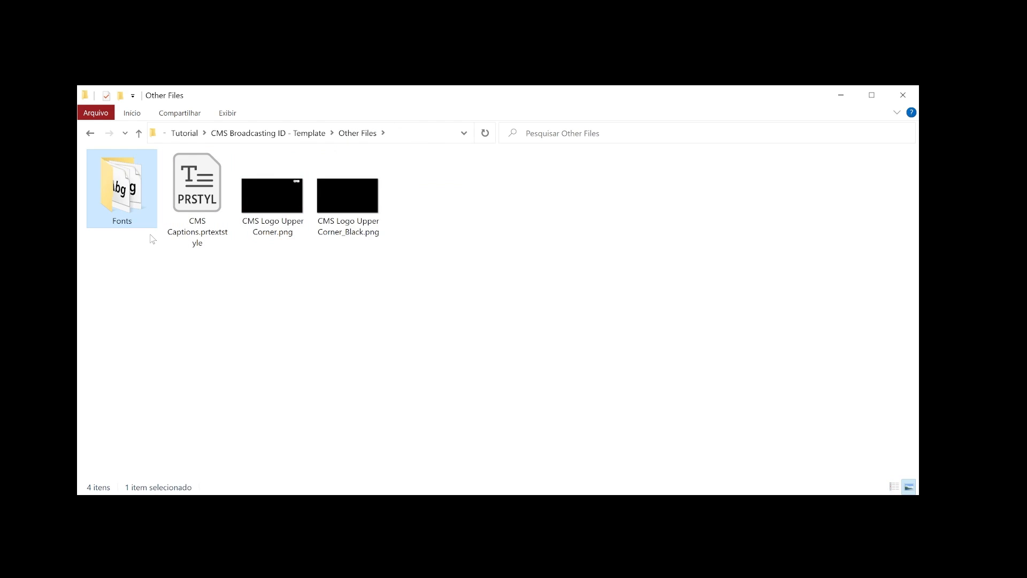
{"action": "left_click", "coordinate": [299, 133]}
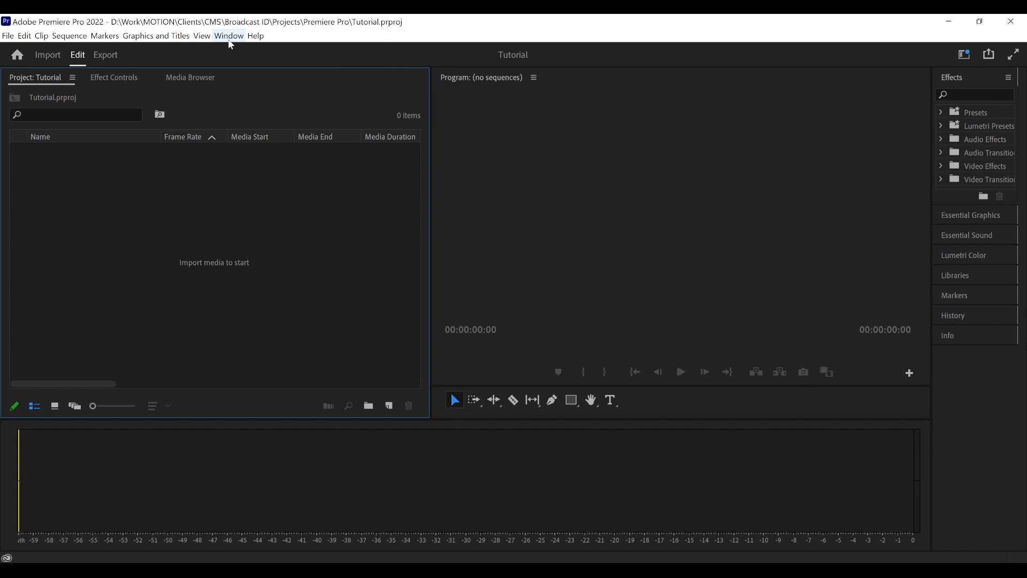
- Open the Essential Graphics panel in Premiere Pro and widen it so the template thumbnails fit
{"action": "left_click", "coordinate": [229, 39]}
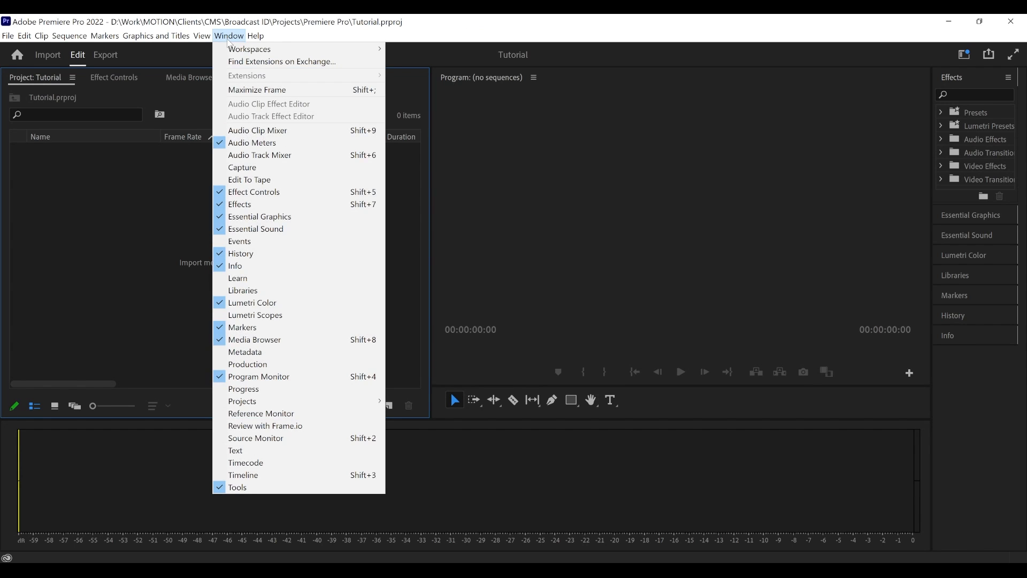
{"action": "left_click", "coordinate": [228, 37]}
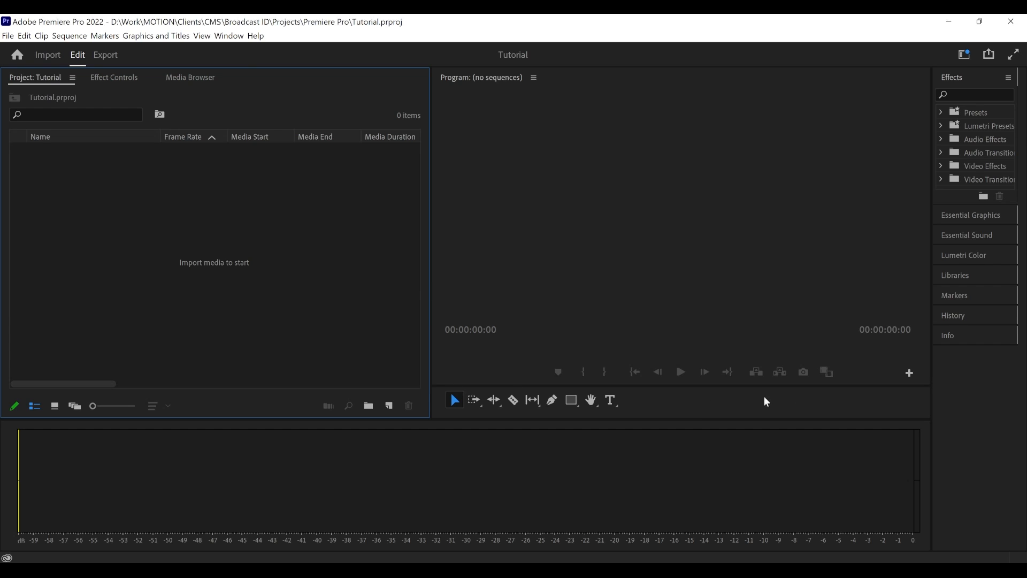
{"action": "left_click", "coordinate": [966, 216]}
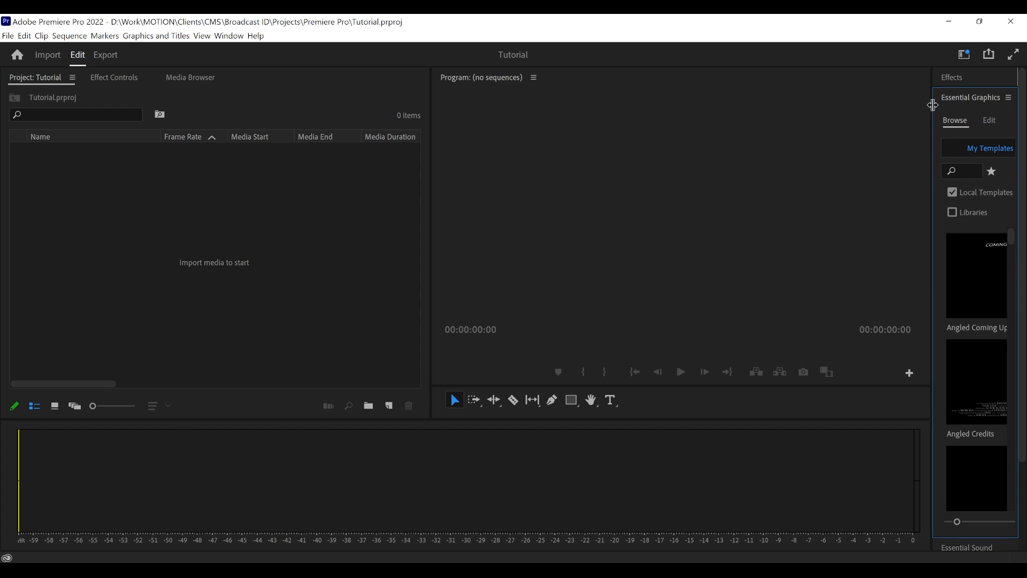
{"action": "left_click_drag", "start_coordinate": [934, 104], "coordinate": [866, 107]}
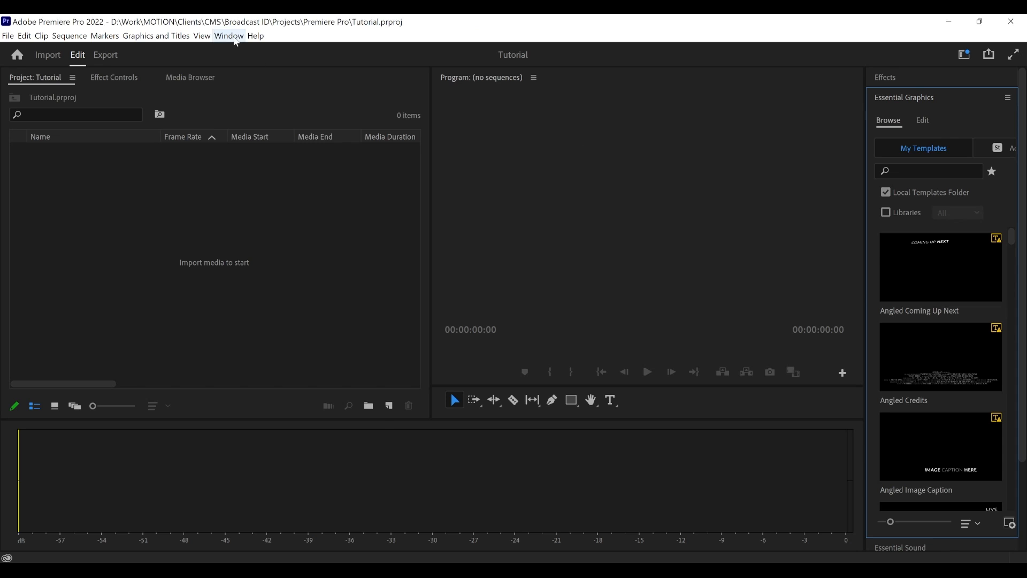
- Switch the workspace layout to Graphics
{"action": "left_click", "coordinate": [236, 41]}
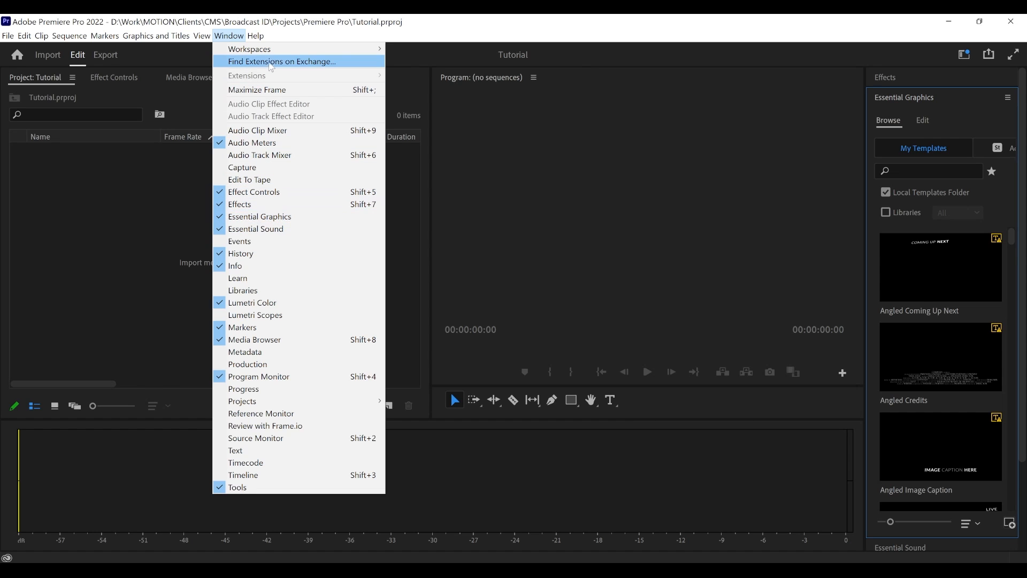
{"action": "mouse_move", "coordinate": [272, 54]}
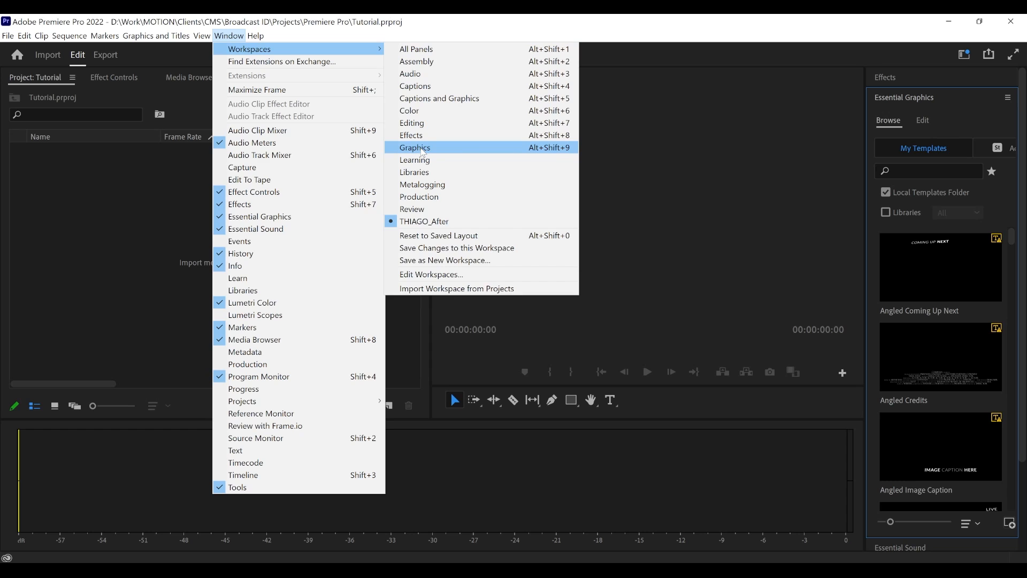
{"action": "left_click", "coordinate": [422, 152]}
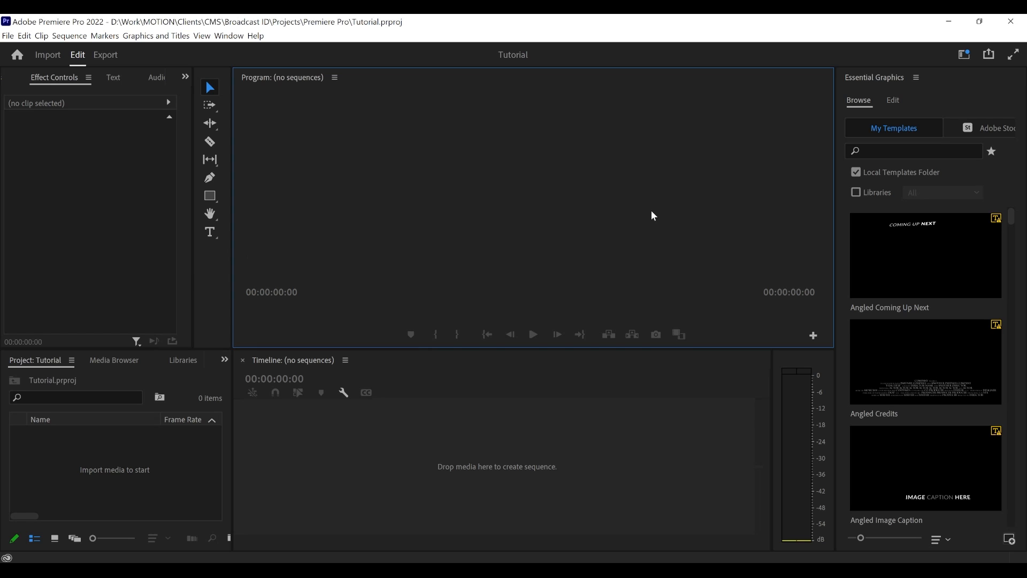
- Import the six businessman stock video clips into the Tutorial project
{"action": "double_click", "coordinate": [136, 470]}
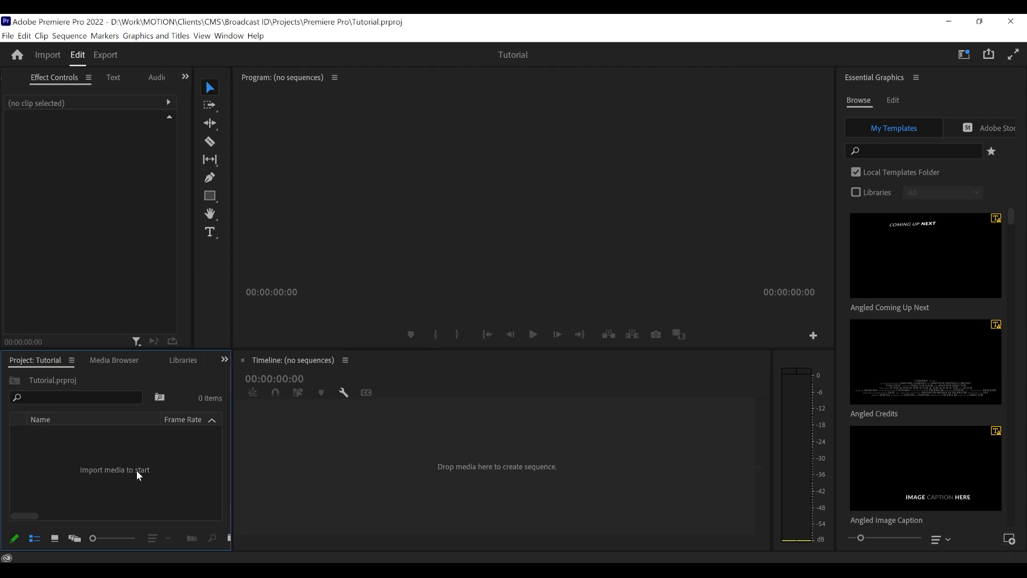
{"action": "left_click_drag", "start_coordinate": [293, 69], "coordinate": [346, 83]}
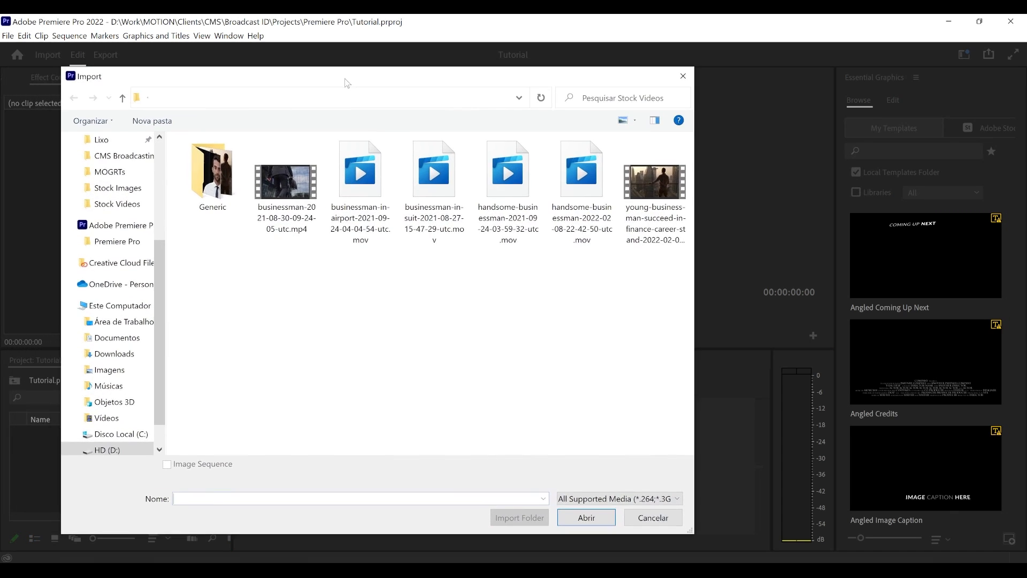
{"action": "double_click", "coordinate": [195, 175]}
{"action": "left_click_drag", "start_coordinate": [212, 300], "coordinate": [633, 205]}
{"action": "left_click", "coordinate": [581, 527]}
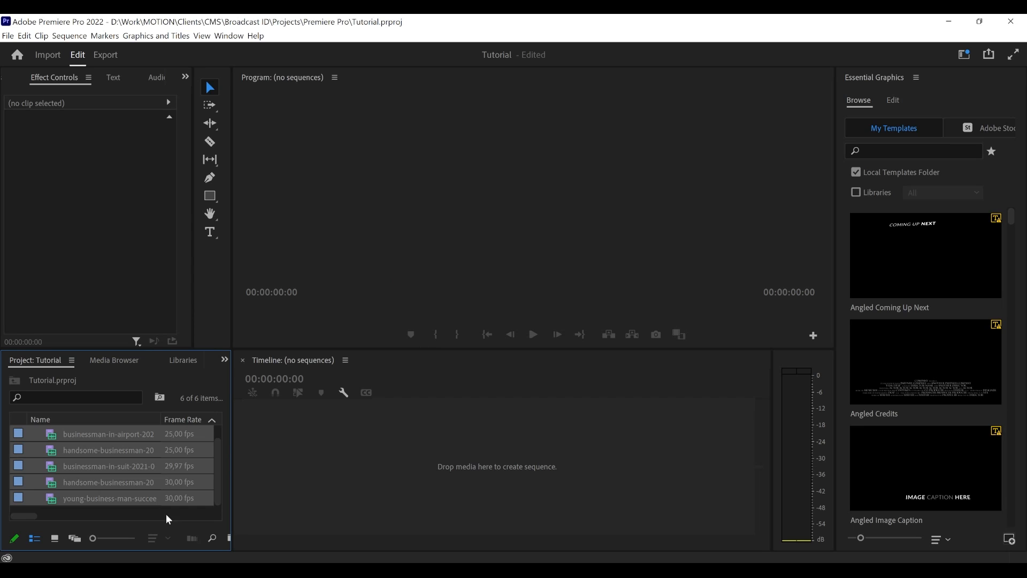
- Deselect the imported clips and make the Project panel slightly taller so the clip list fits
{"action": "left_click", "coordinate": [48, 510]}
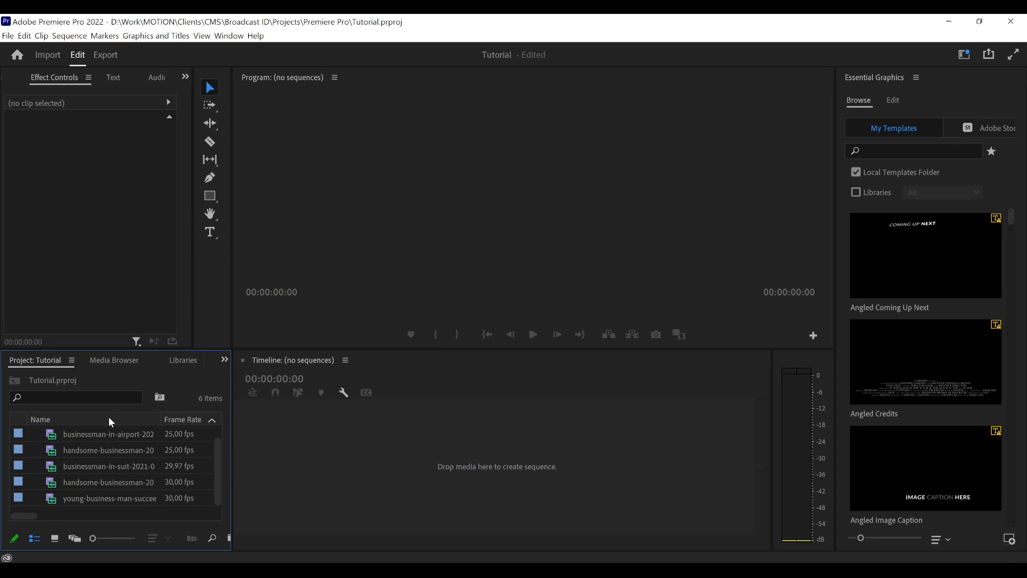
{"action": "left_click_drag", "start_coordinate": [100, 351], "coordinate": [101, 269]}
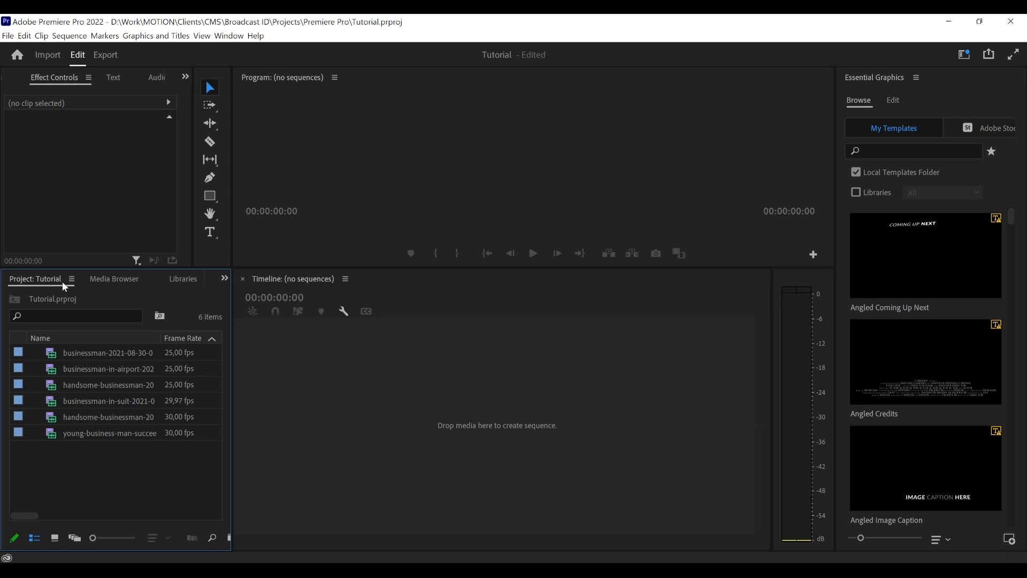
{"action": "left_click_drag", "start_coordinate": [107, 269], "coordinate": [110, 341]}
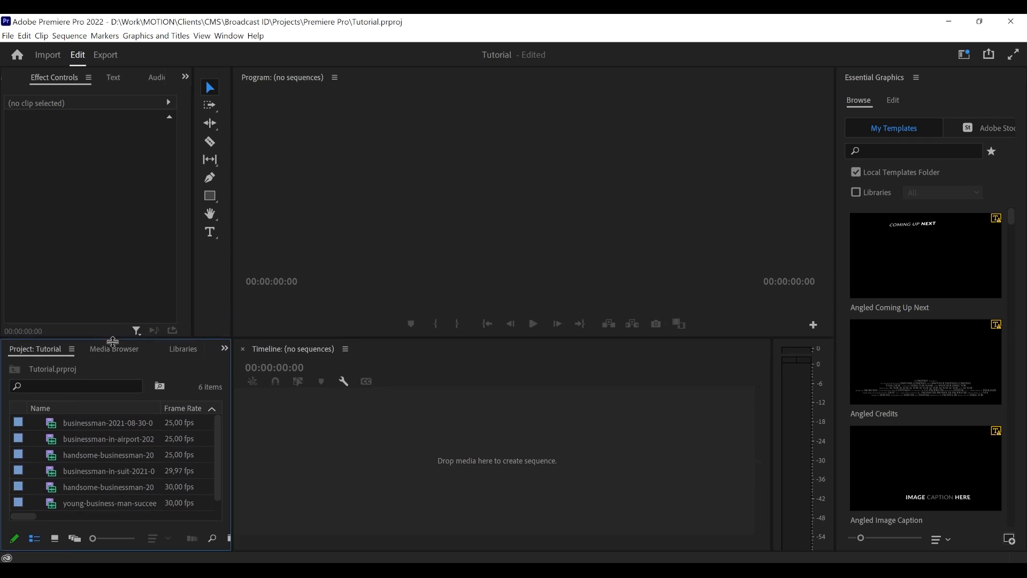
- Try to install the CMS Intro.mogrt motion graphics template from the MOGRTs folder, declining to overwrite the existing file
{"action": "left_click", "coordinate": [884, 80]}
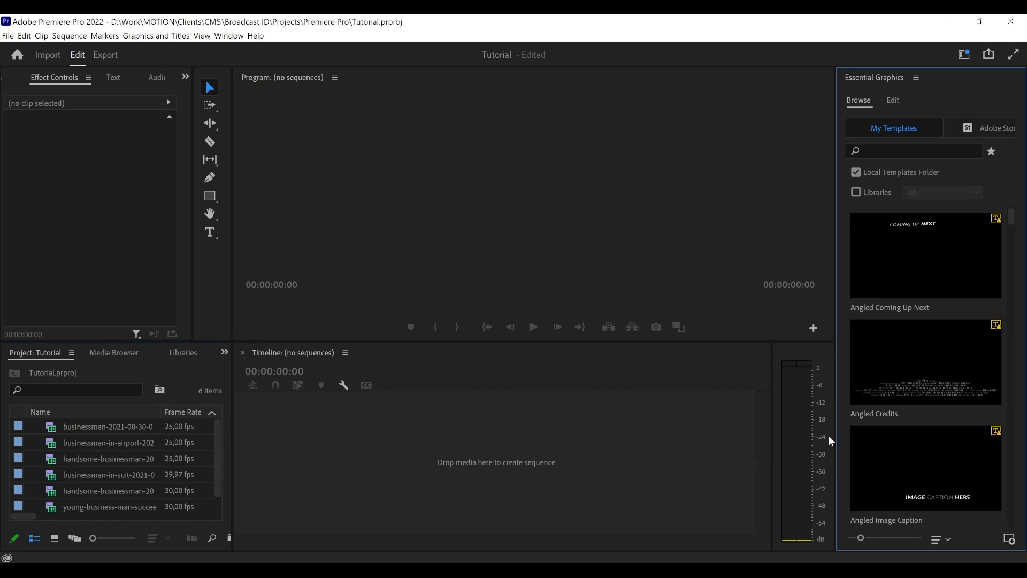
{"action": "left_click", "coordinate": [1009, 539]}
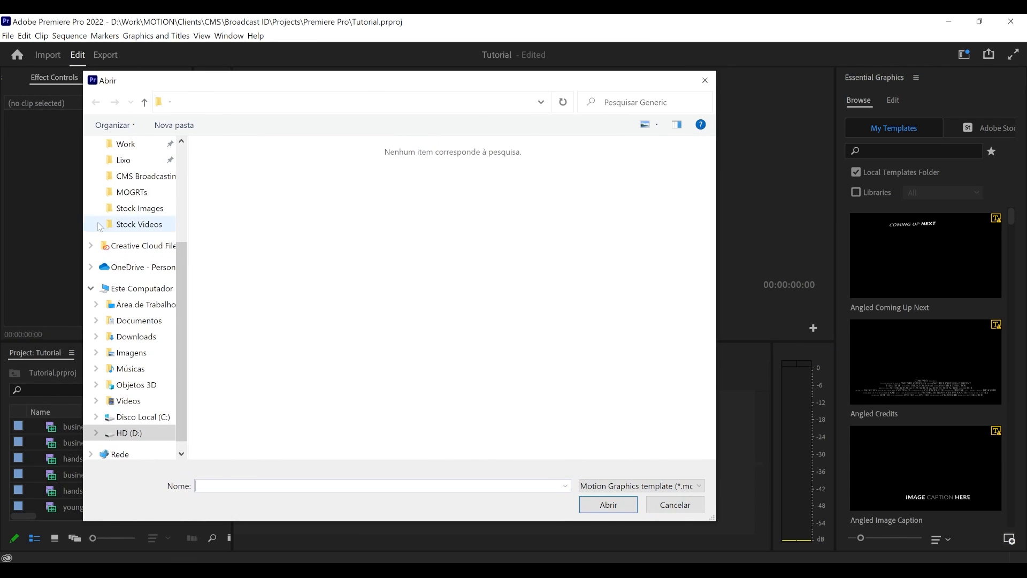
{"action": "left_click", "coordinate": [138, 194]}
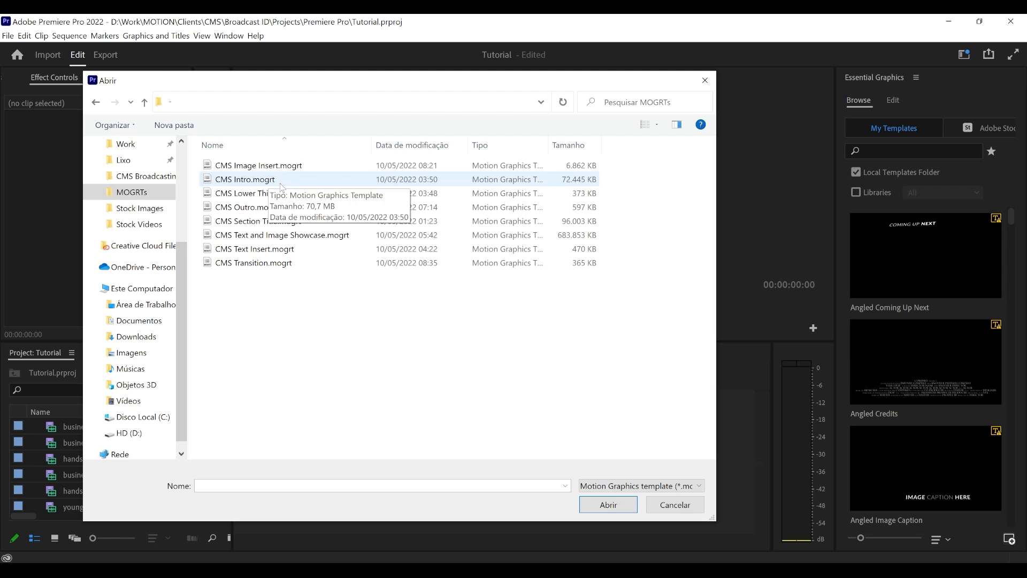
{"action": "left_click_drag", "start_coordinate": [296, 83], "coordinate": [331, 117]}
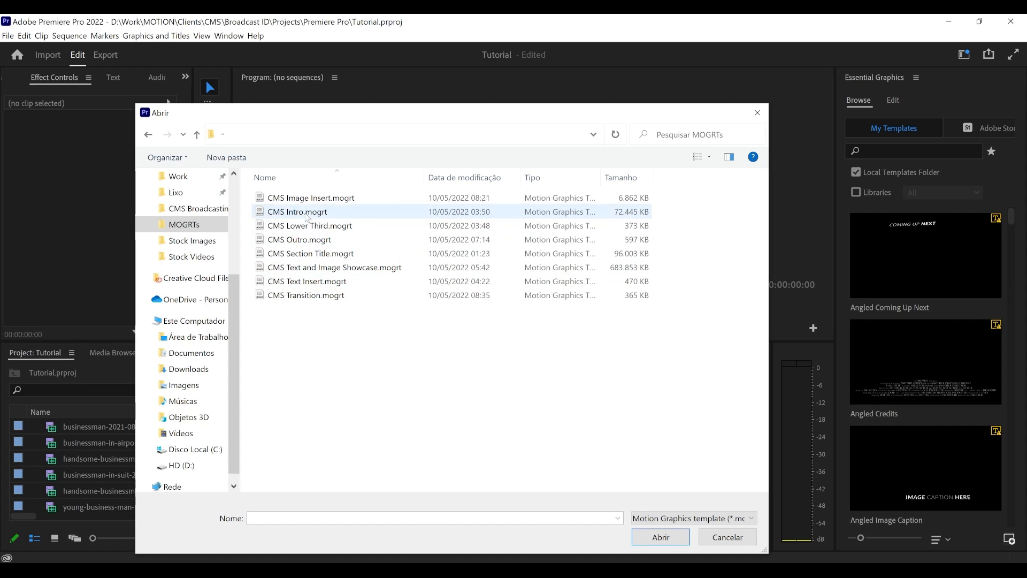
{"action": "left_click", "coordinate": [308, 216]}
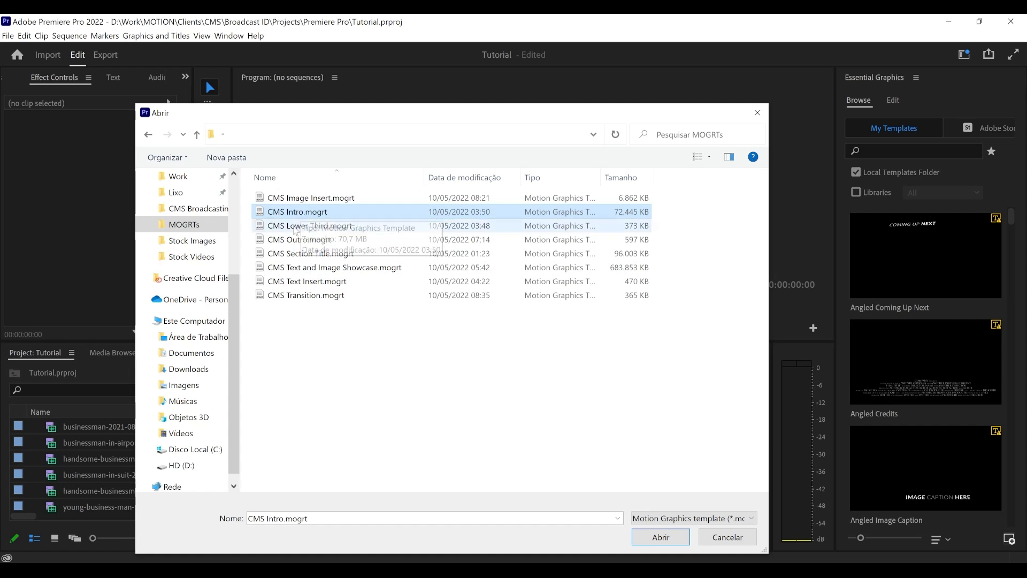
{"action": "left_click", "coordinate": [661, 537]}
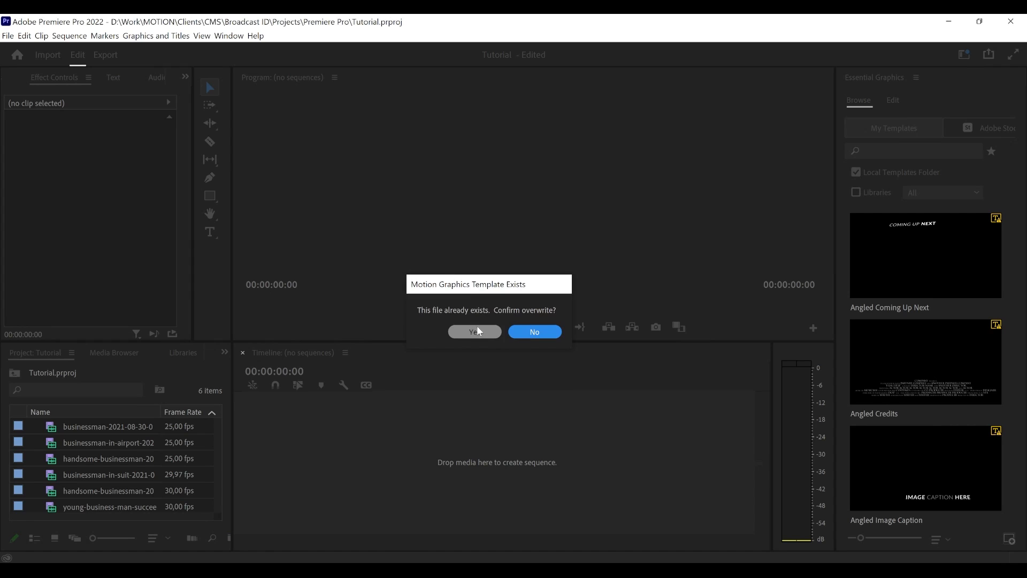
{"action": "left_click", "coordinate": [532, 332]}
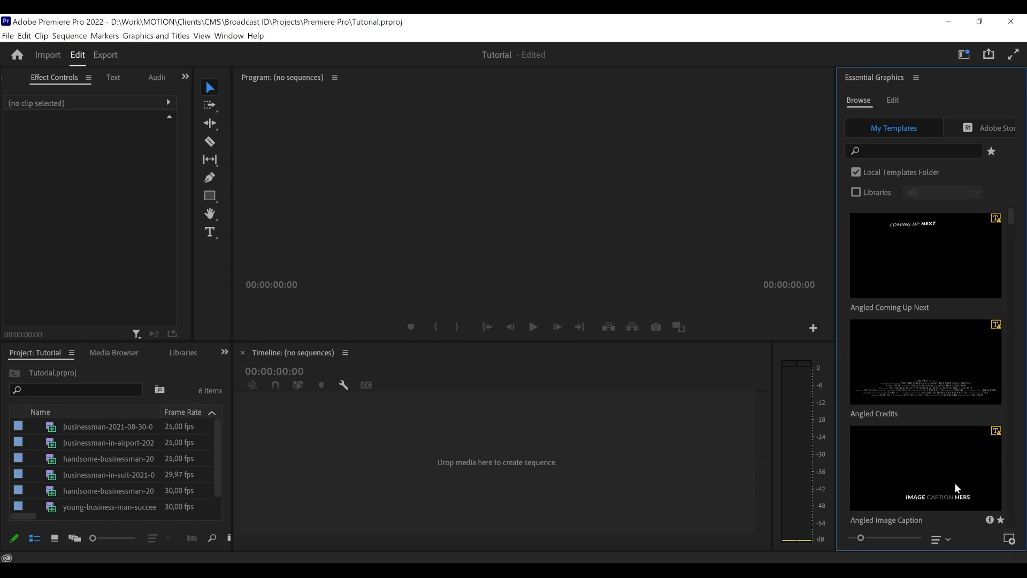
{"action": "left_click", "coordinate": [1010, 541]}
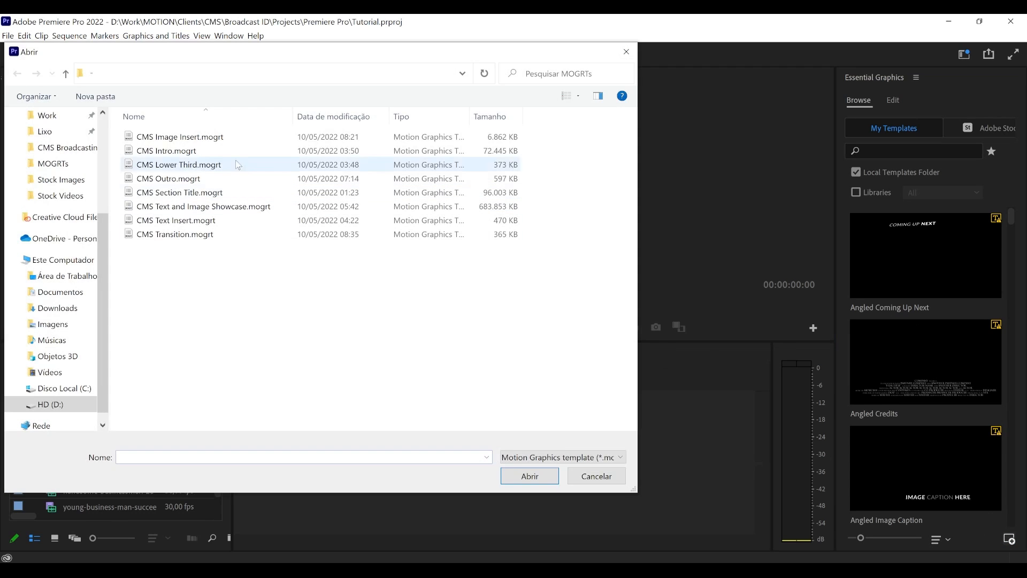
{"action": "left_click", "coordinate": [202, 151]}
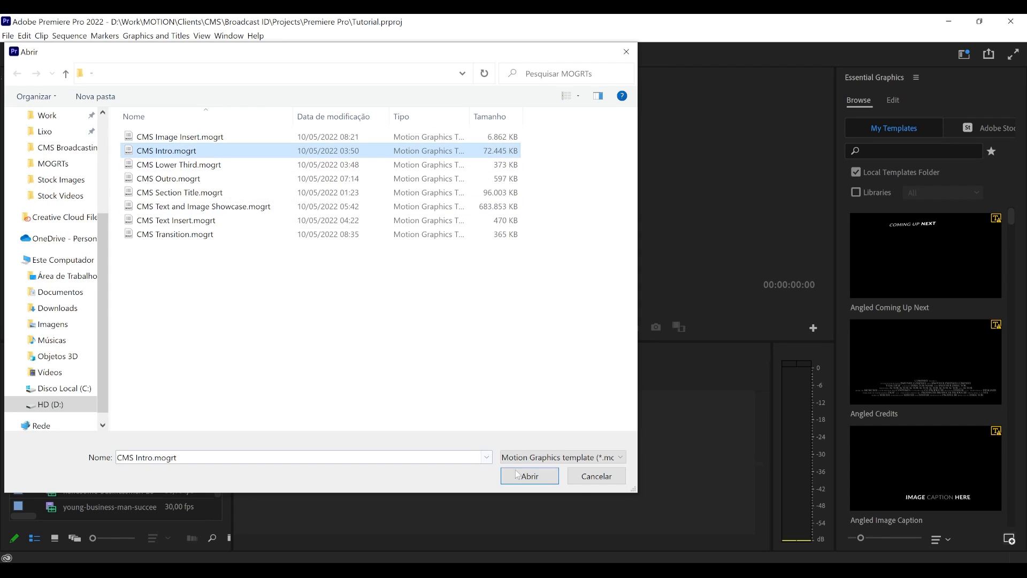
{"action": "left_click", "coordinate": [576, 477]}
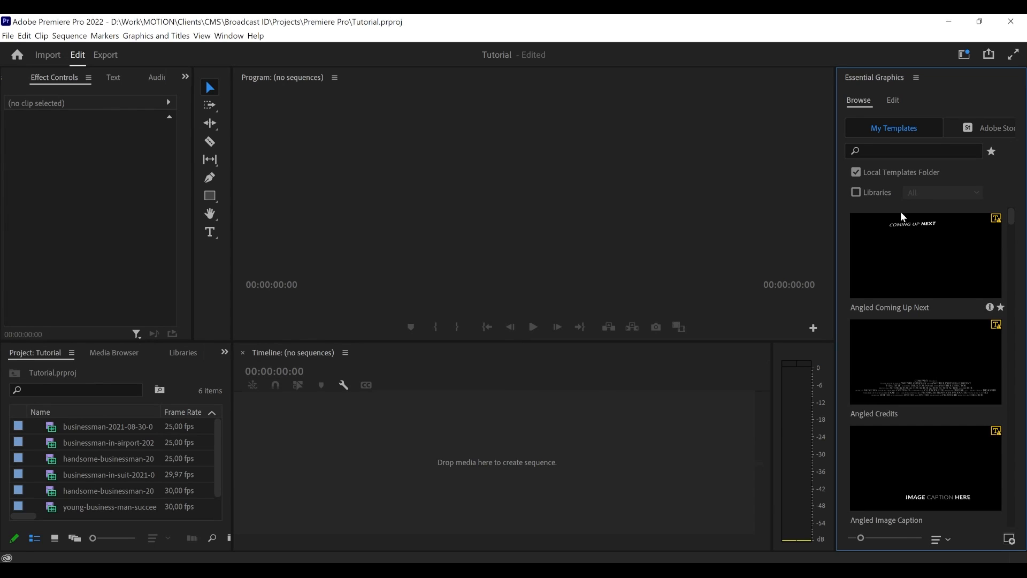
- Filter the local motion graphics templates by "CMS" and slightly widen the Essential Graphics panel
{"action": "left_click", "coordinate": [873, 150]}
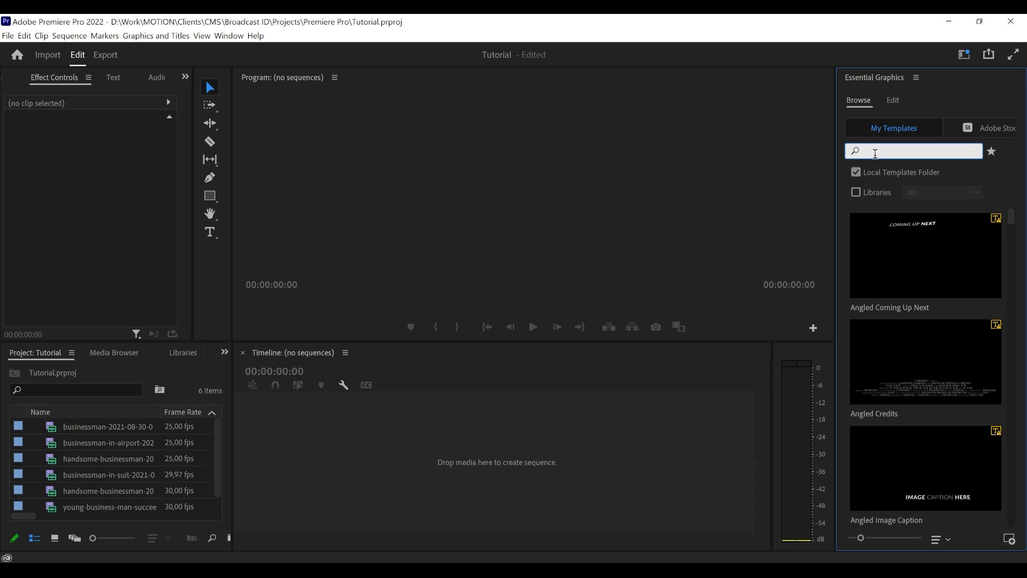
{"action": "type", "text": "CMS"}
{"action": "key", "text": "Return"}
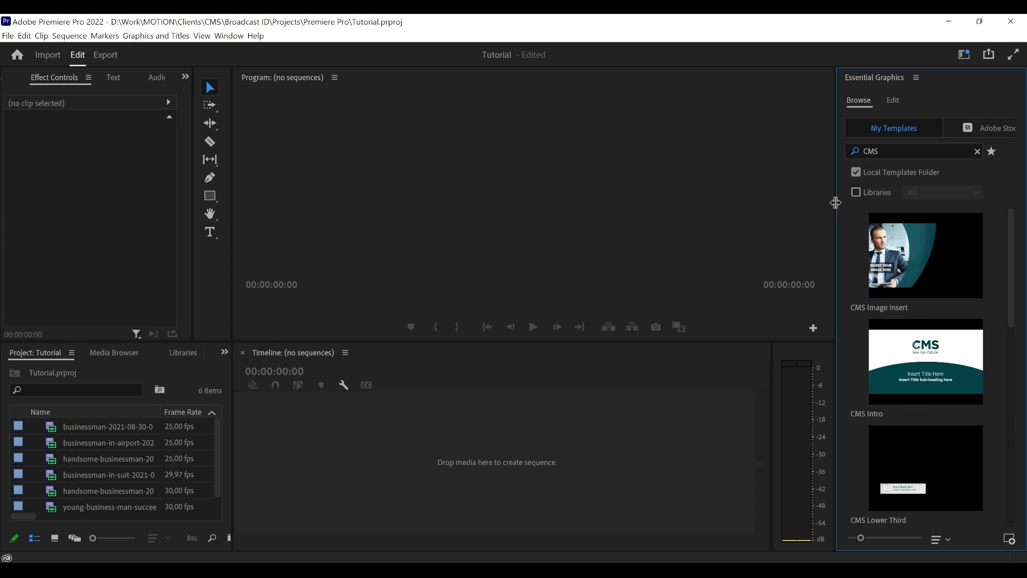
{"action": "left_click_drag", "start_coordinate": [836, 202], "coordinate": [827, 202]}
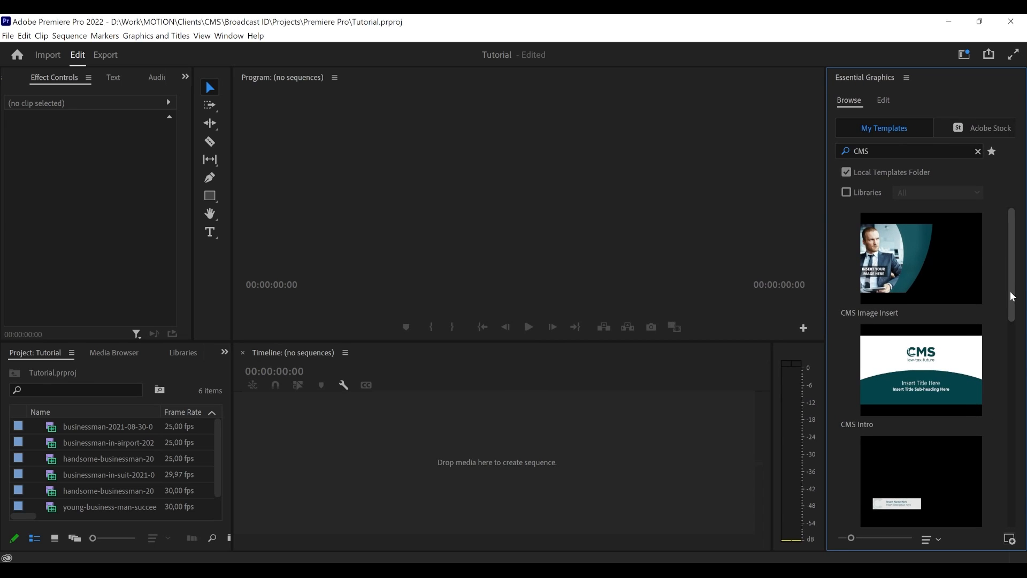
- Shrink the motion graphics template previews to their smallest size so all CMS templates fit in a compact list
{"action": "mouse_move", "coordinate": [1012, 295]}
{"action": "left_mouse_down"}
{"action": "mouse_move", "coordinate": [1009, 507]}
{"action": "mouse_move", "coordinate": [1004, 279]}
{"action": "left_mouse_up"}
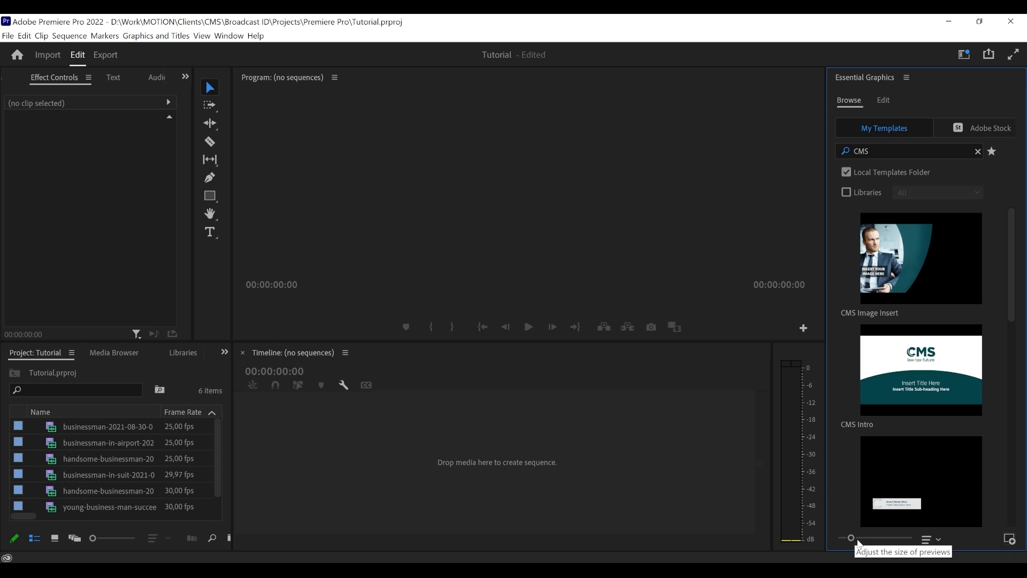
{"action": "left_click_drag", "start_coordinate": [850, 539], "coordinate": [839, 538]}
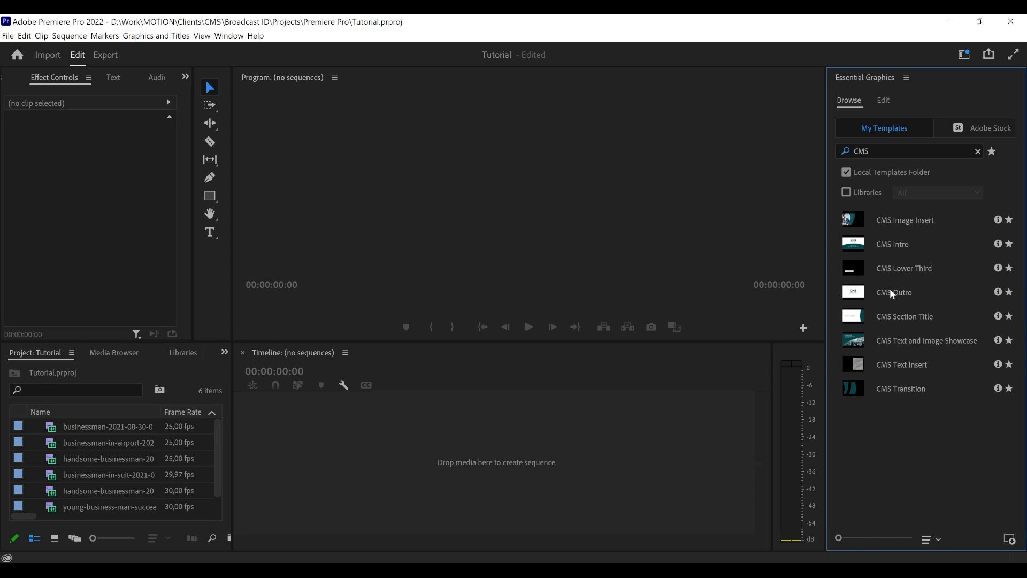
- Look through the eight CMS templates, from Intro and Image Insert down to Text Insert and Transition
{"action": "left_click", "coordinate": [898, 245]}
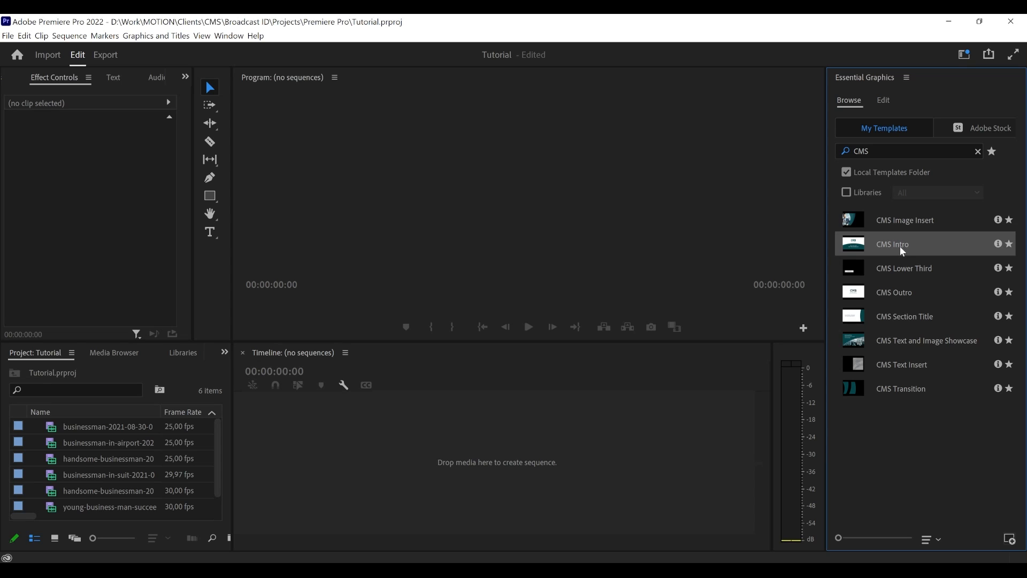
{"action": "left_click", "coordinate": [914, 222]}
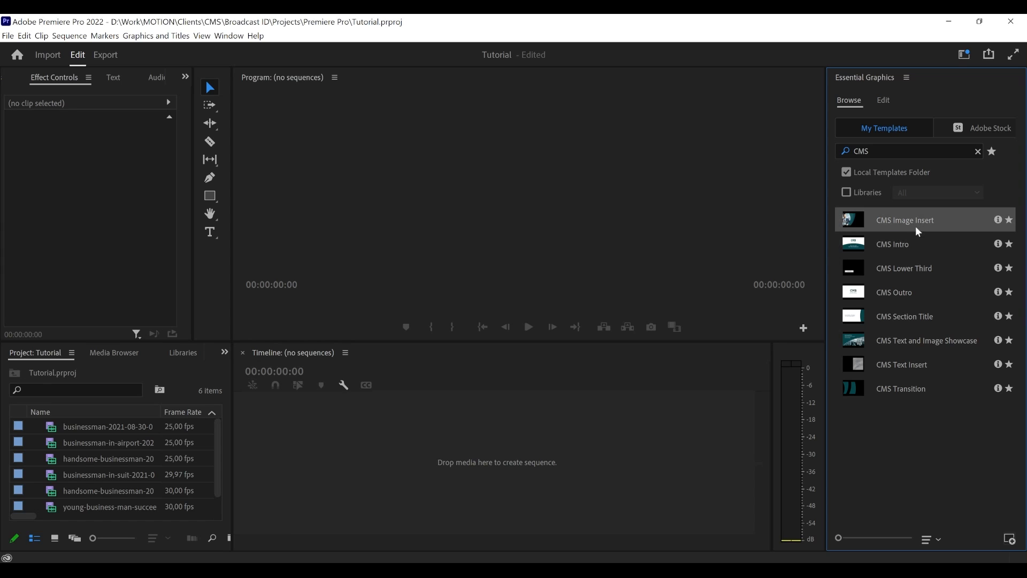
{"action": "left_click", "coordinate": [911, 273]}
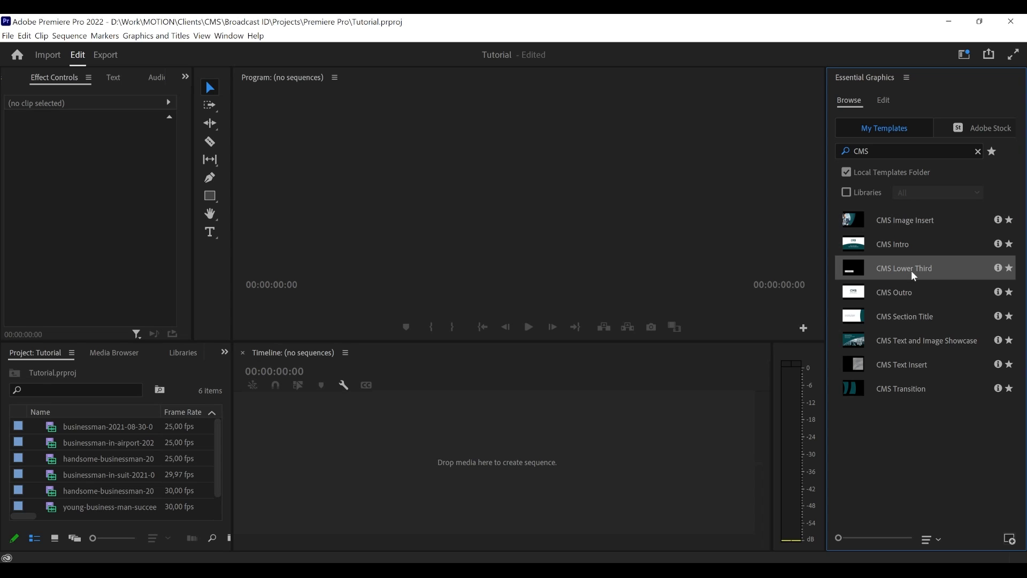
{"action": "left_click", "coordinate": [909, 299]}
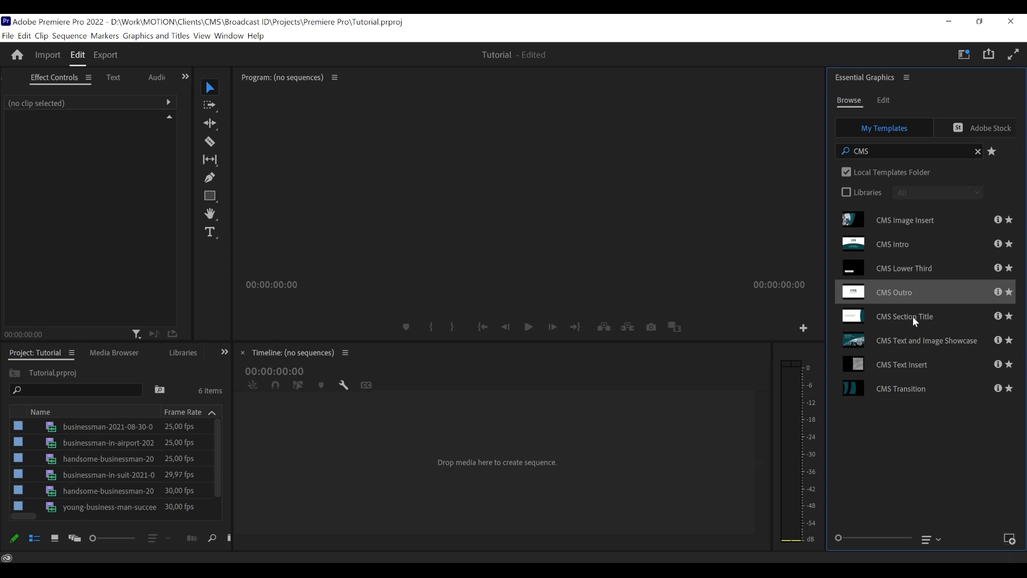
{"action": "left_click", "coordinate": [913, 316]}
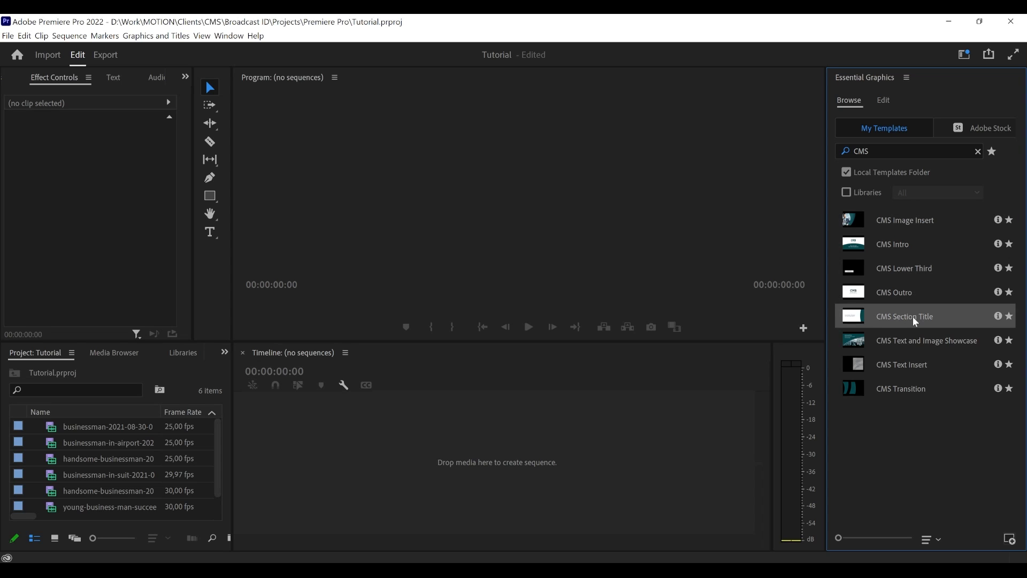
{"action": "left_click", "coordinate": [923, 349]}
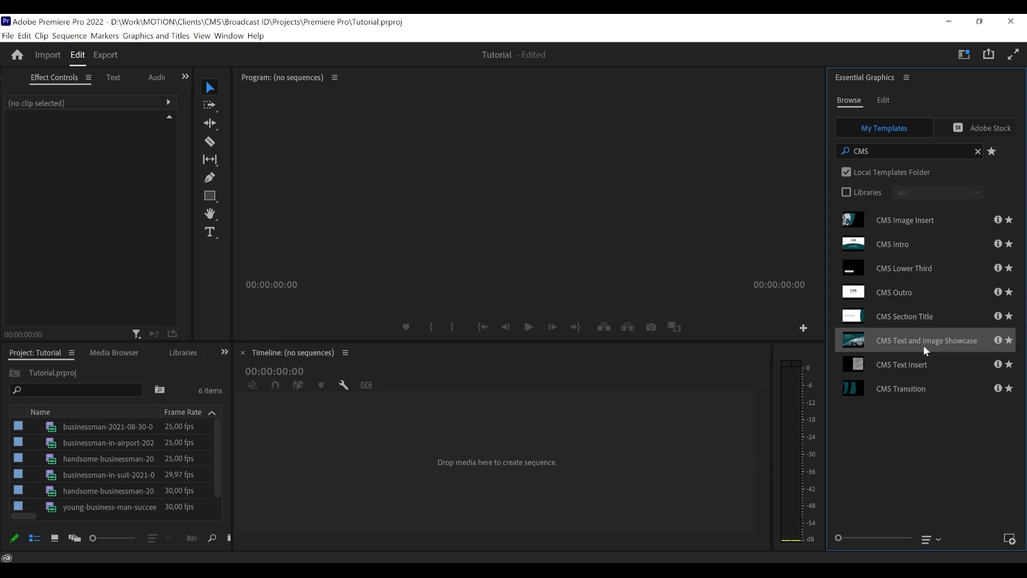
{"action": "left_click", "coordinate": [916, 372]}
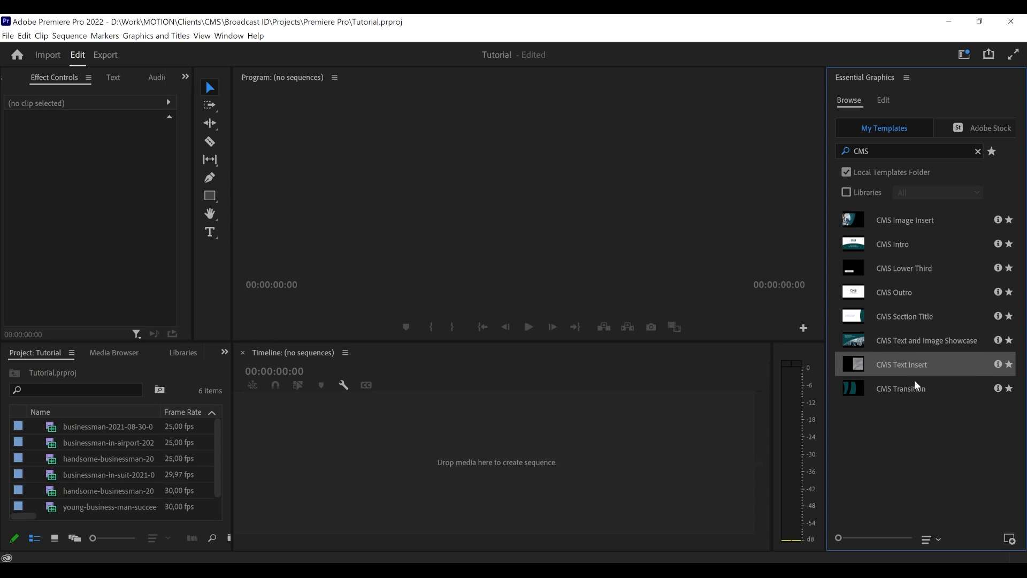
{"action": "left_click", "coordinate": [916, 390]}
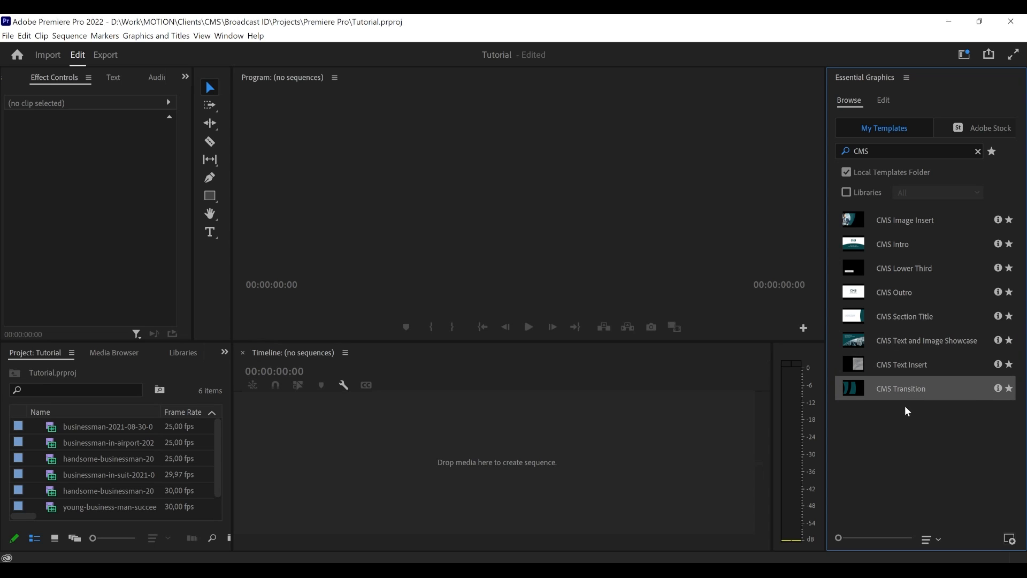
{"action": "left_click", "coordinate": [908, 411]}
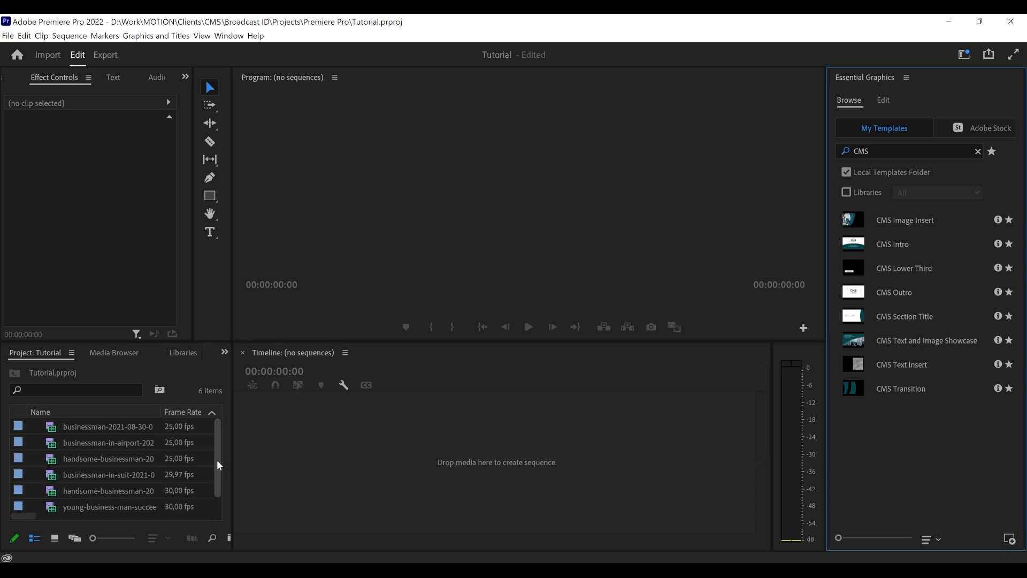
{"action": "mouse_move", "coordinate": [216, 460]}
{"action": "left_mouse_down"}
{"action": "mouse_move", "coordinate": [214, 483]}
{"action": "mouse_move", "coordinate": [218, 447]}
{"action": "left_mouse_up"}
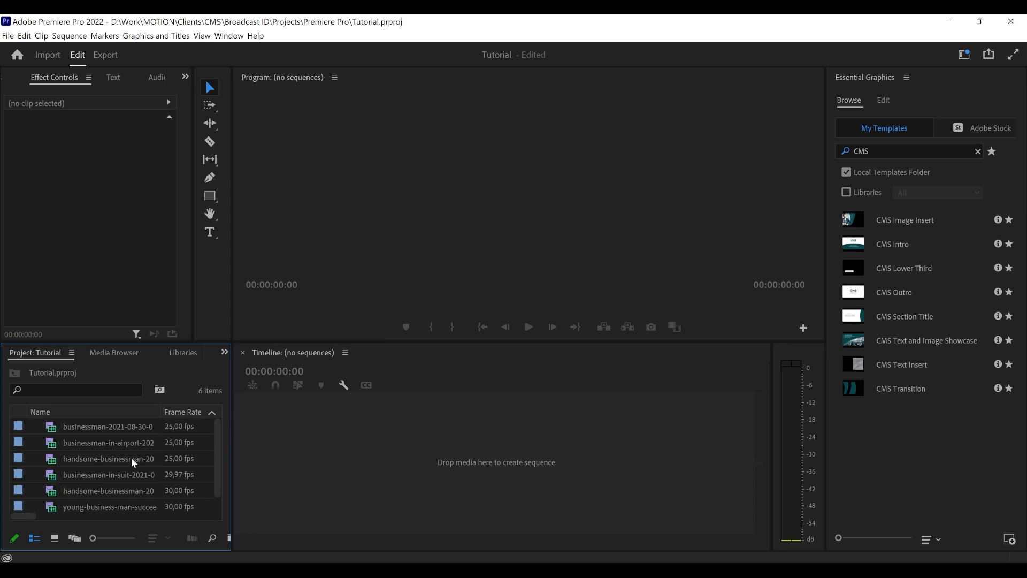
{"action": "left_click", "coordinate": [99, 458]}
{"action": "left_click", "coordinate": [101, 446]}
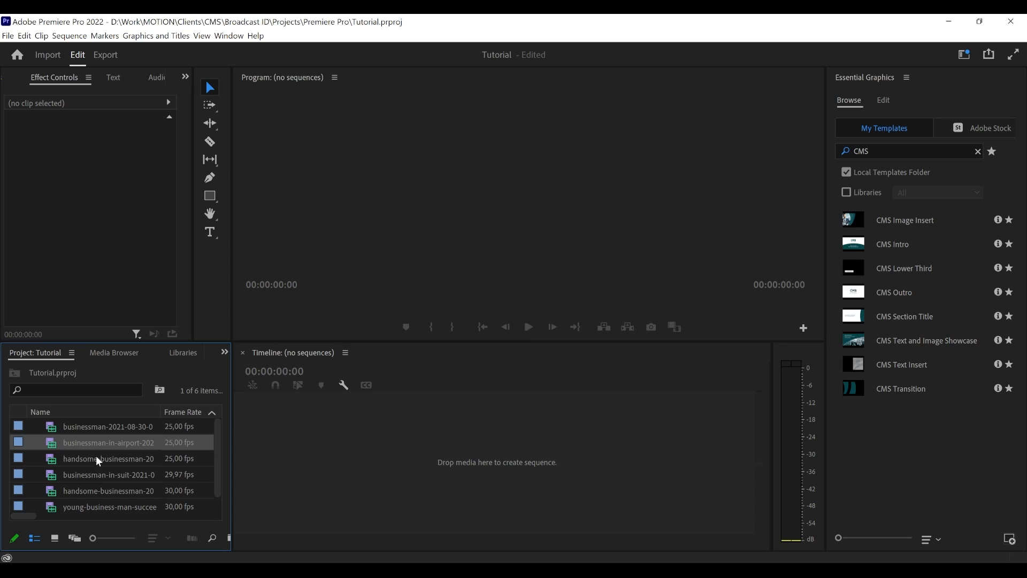
{"action": "left_click_drag", "start_coordinate": [99, 459], "coordinate": [334, 474]}
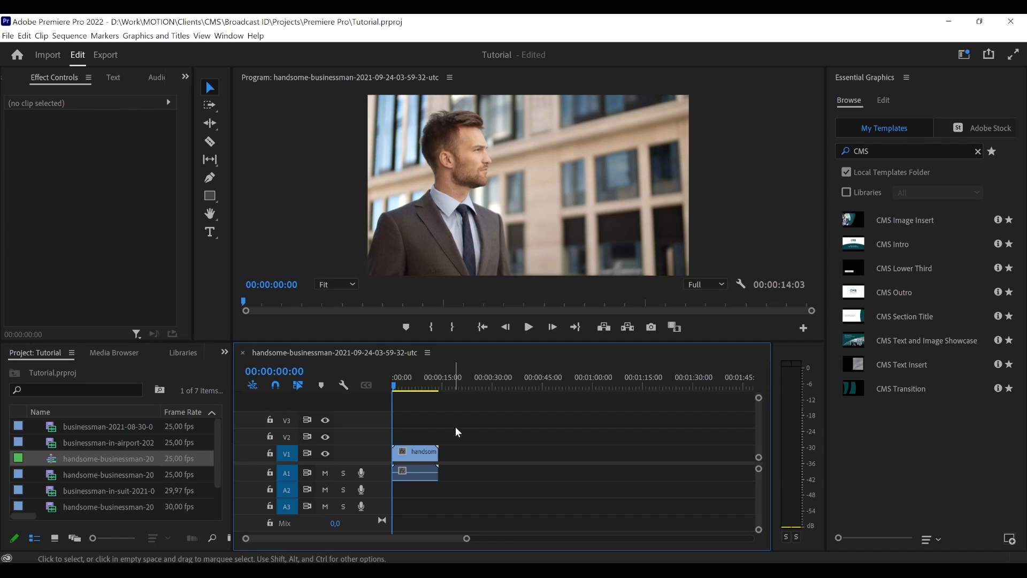
- Place the CMS Intro template on track V2 at the start of the sequence, above the businessman clip
{"action": "left_click", "coordinate": [398, 386]}
{"action": "left_click_drag", "start_coordinate": [398, 386], "coordinate": [389, 386]}
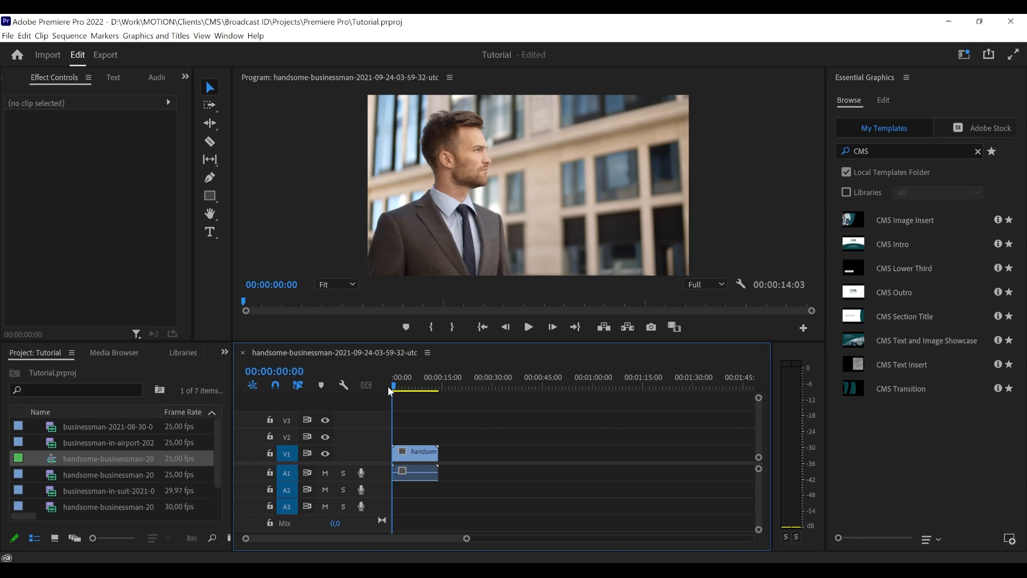
{"action": "left_click_drag", "start_coordinate": [398, 387], "coordinate": [390, 387]}
{"action": "left_click", "coordinate": [899, 244]}
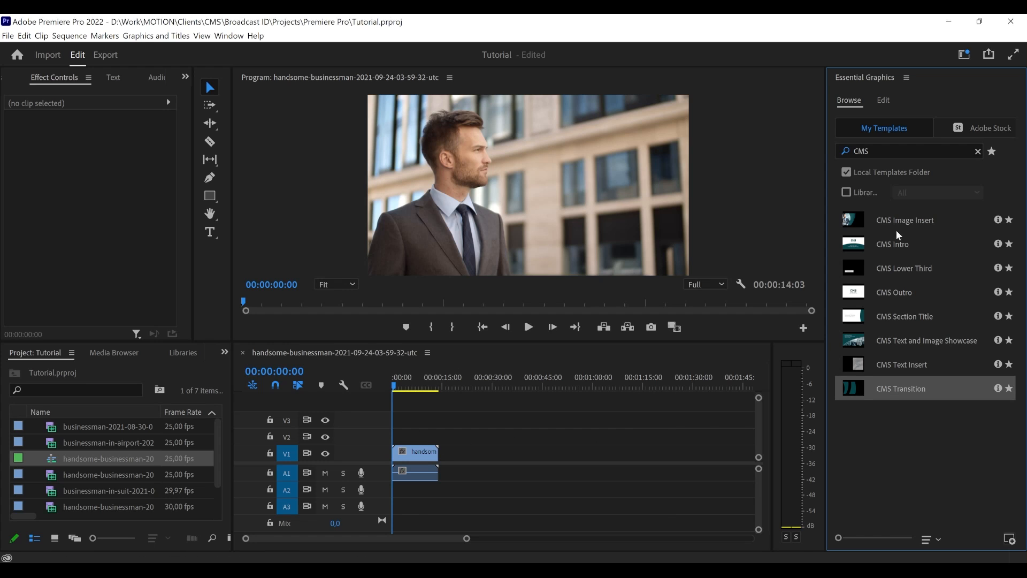
{"action": "left_click_drag", "start_coordinate": [901, 244], "coordinate": [403, 437]}
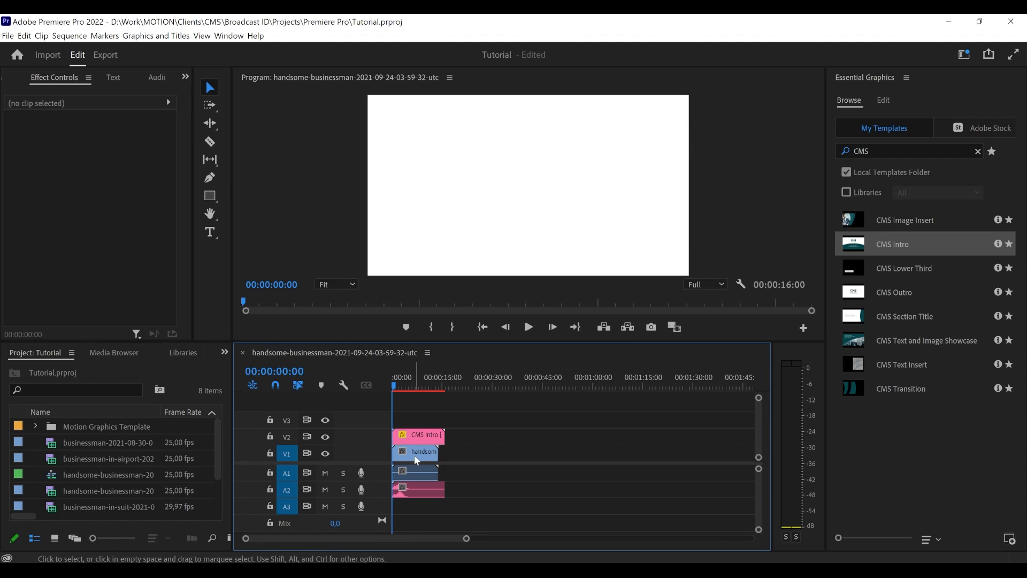
- Move the businessman clip on V1 to start at about 00:00:09:20 beneath the CMS Intro and play back the transition
{"action": "left_click_drag", "start_coordinate": [413, 460], "coordinate": [452, 458]}
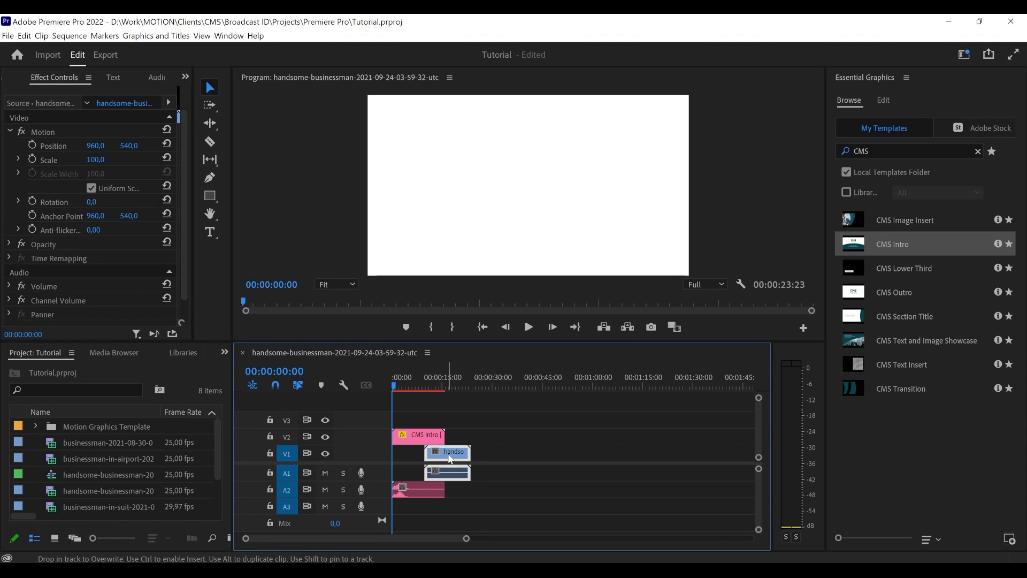
{"action": "left_click", "coordinate": [412, 439]}
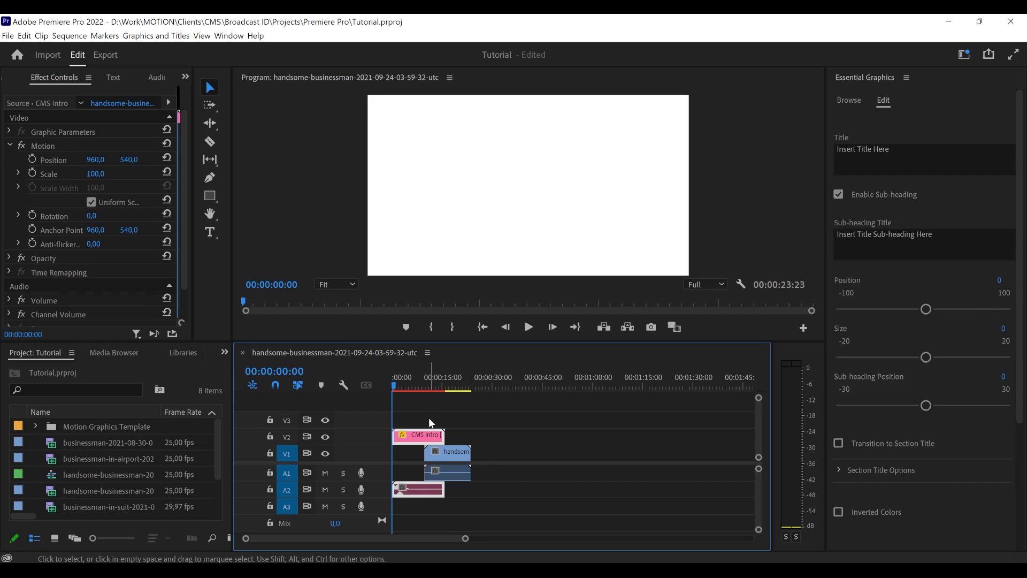
{"action": "left_click", "coordinate": [423, 414]}
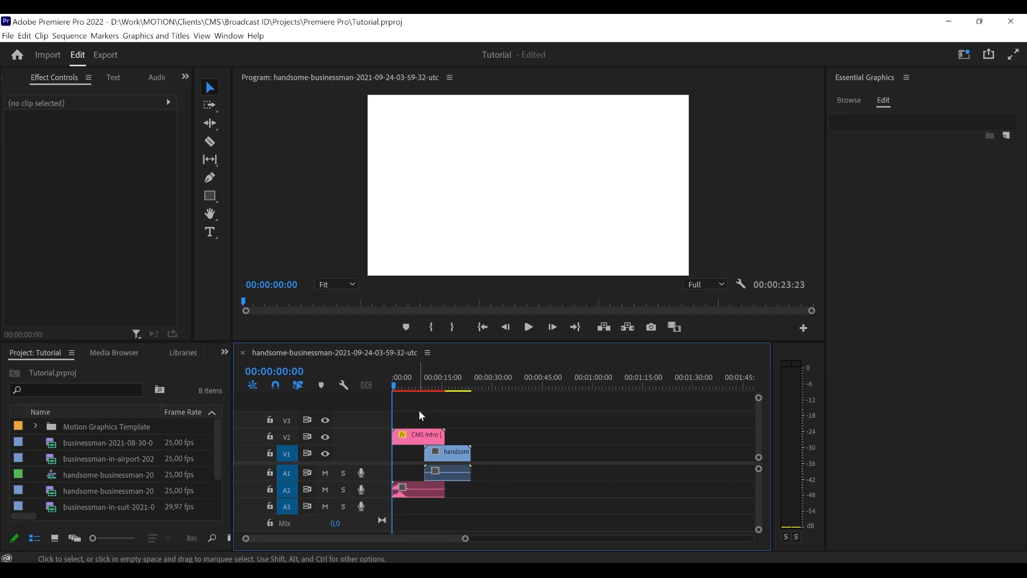
{"action": "left_click", "coordinate": [528, 328]}
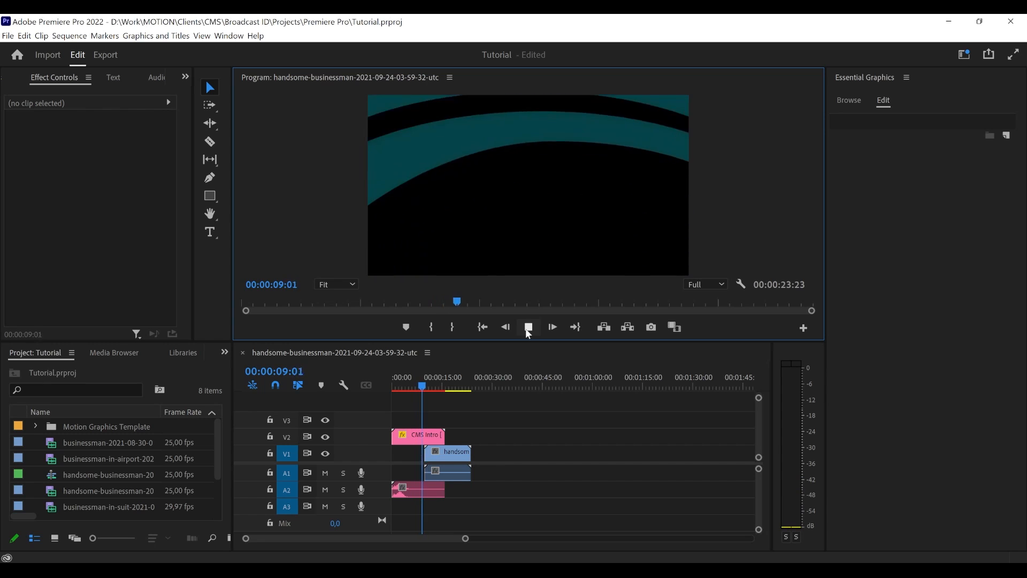
{"action": "left_click", "coordinate": [528, 328]}
- Move the businessman clip earlier to start at about 00:00:07:00, play back the intro's transition and park the playhead at 00:00:07:00
{"action": "left_click_drag", "start_coordinate": [459, 464], "coordinate": [443, 456]}
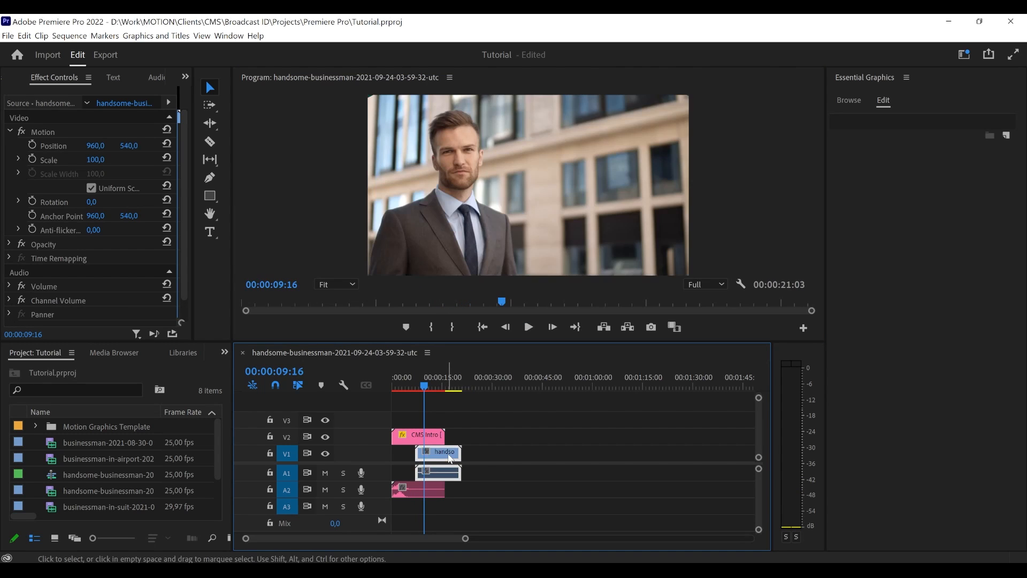
{"action": "left_click", "coordinate": [409, 380]}
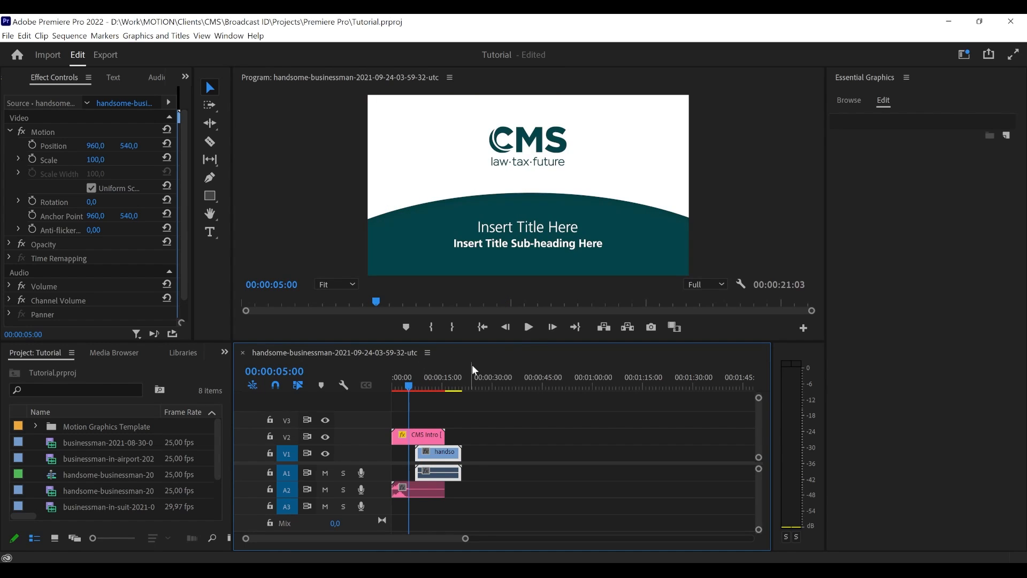
{"action": "left_click", "coordinate": [529, 328]}
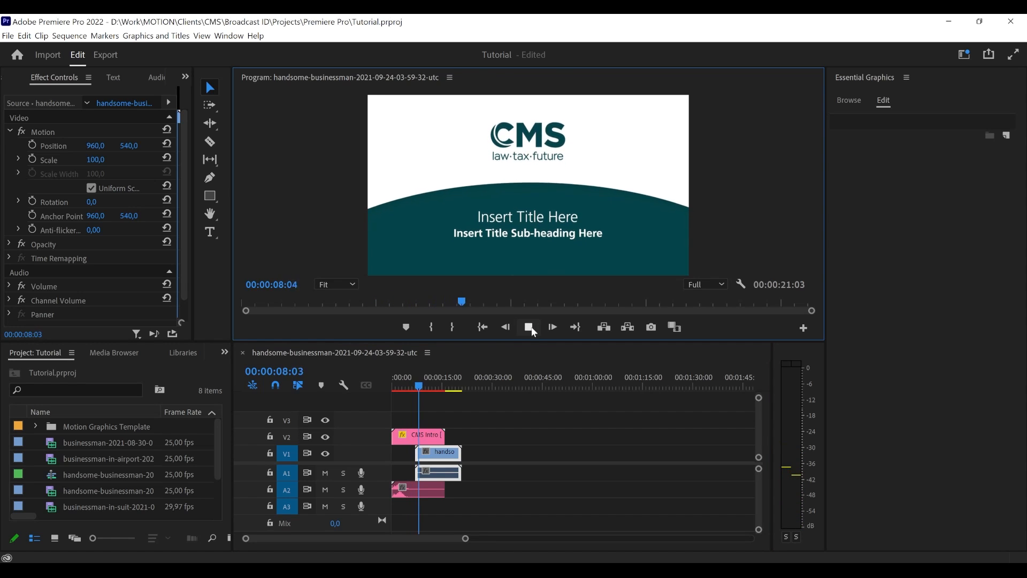
{"action": "left_click", "coordinate": [529, 327]}
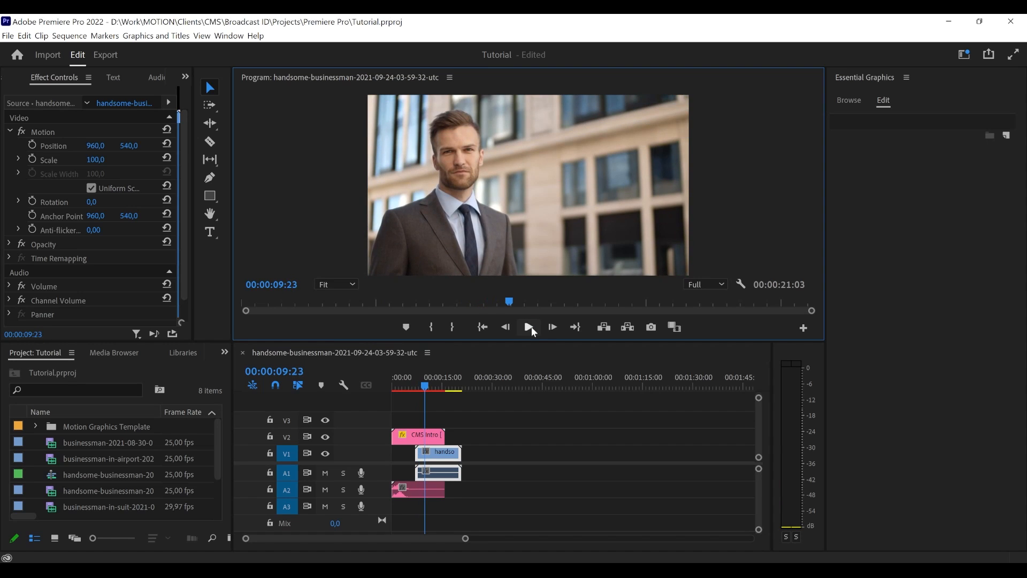
{"action": "left_click", "coordinate": [419, 387]}
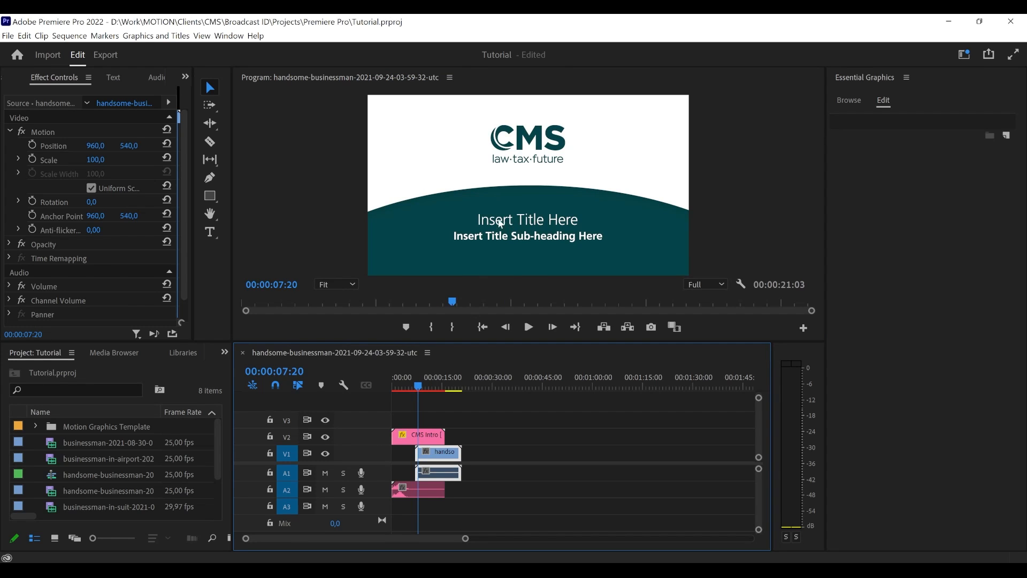
{"action": "left_click_drag", "start_coordinate": [418, 386], "coordinate": [415, 386]}
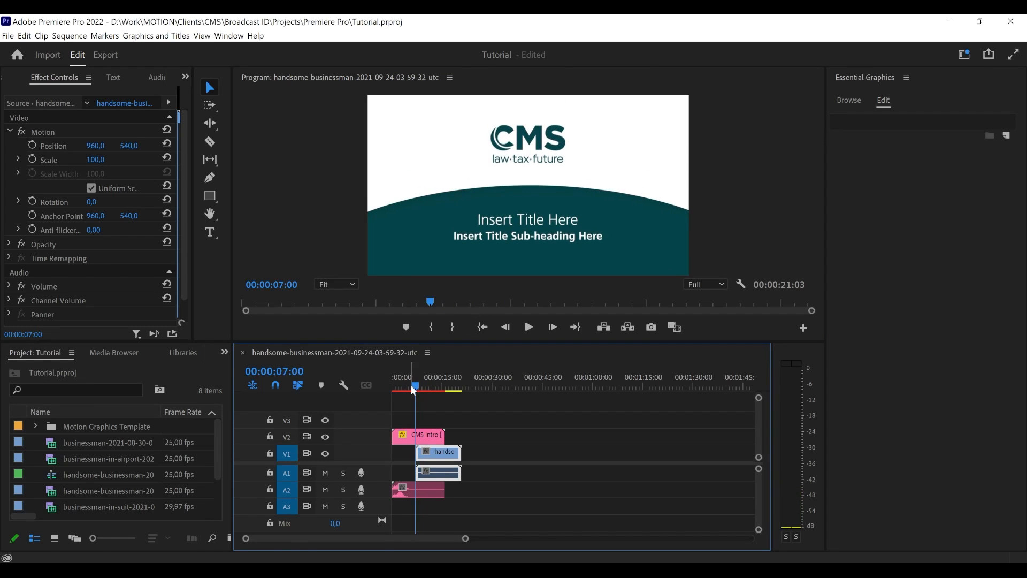
- Select the CMS Intro graphic on V2 and examine its editable title, sub-heading, position, size, section title and color options
{"action": "left_click", "coordinate": [419, 435]}
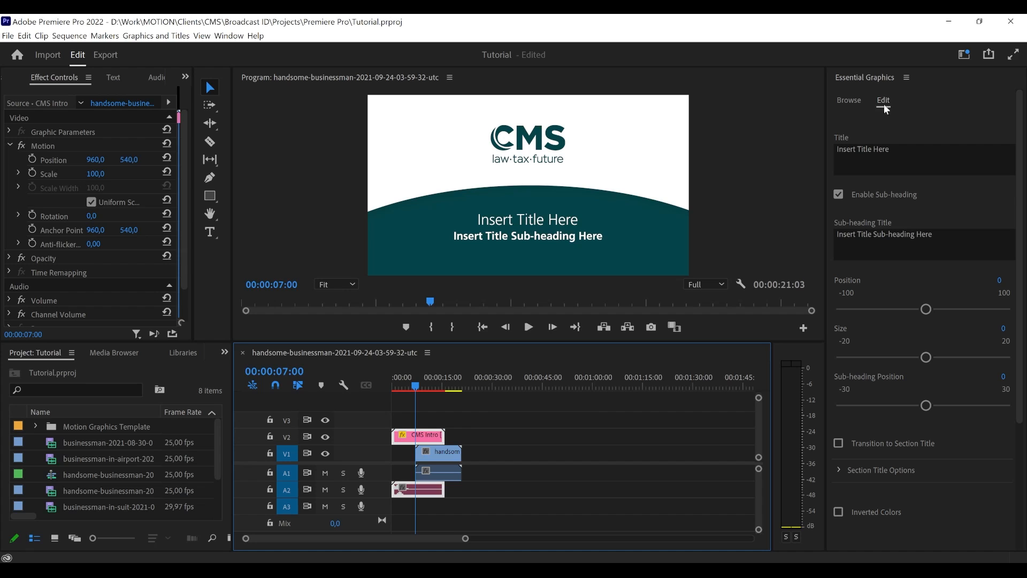
{"action": "left_click", "coordinate": [852, 103]}
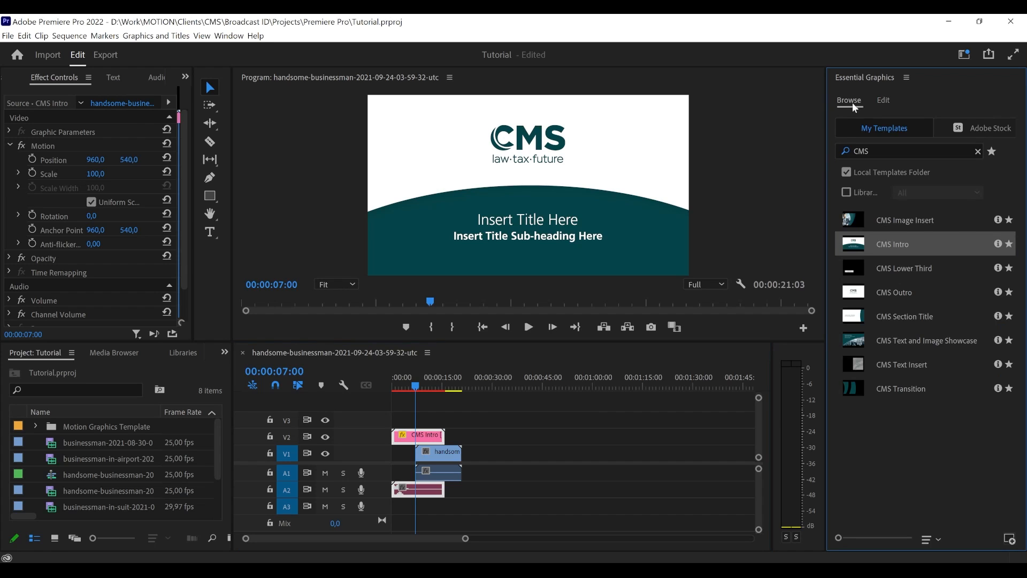
{"action": "left_click", "coordinate": [883, 102]}
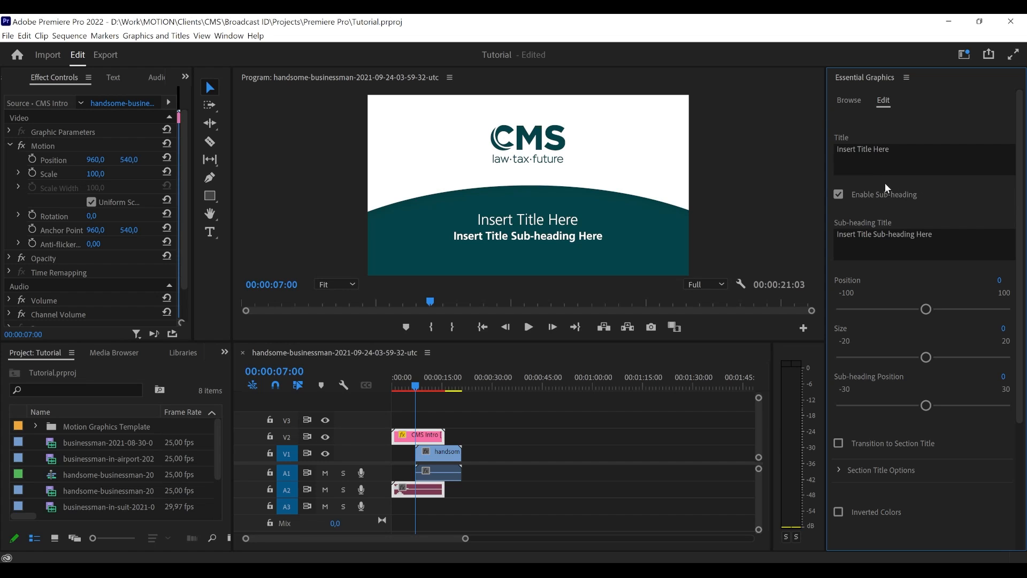
{"action": "scroll", "coordinate": [877, 419], "scroll_direction": "down", "scroll_amount": 3}
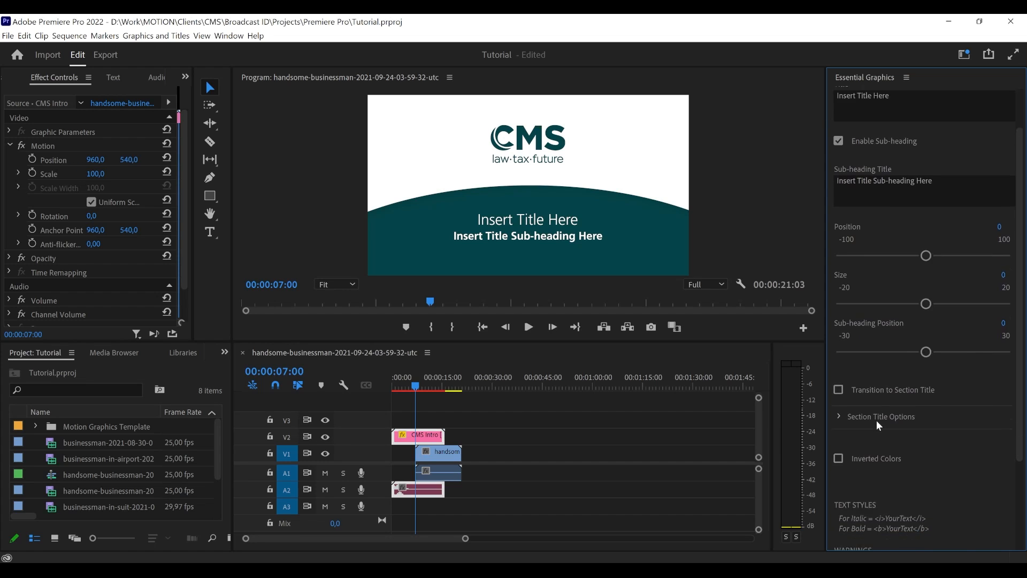
{"action": "scroll", "coordinate": [888, 421], "scroll_direction": "up", "scroll_amount": 3}
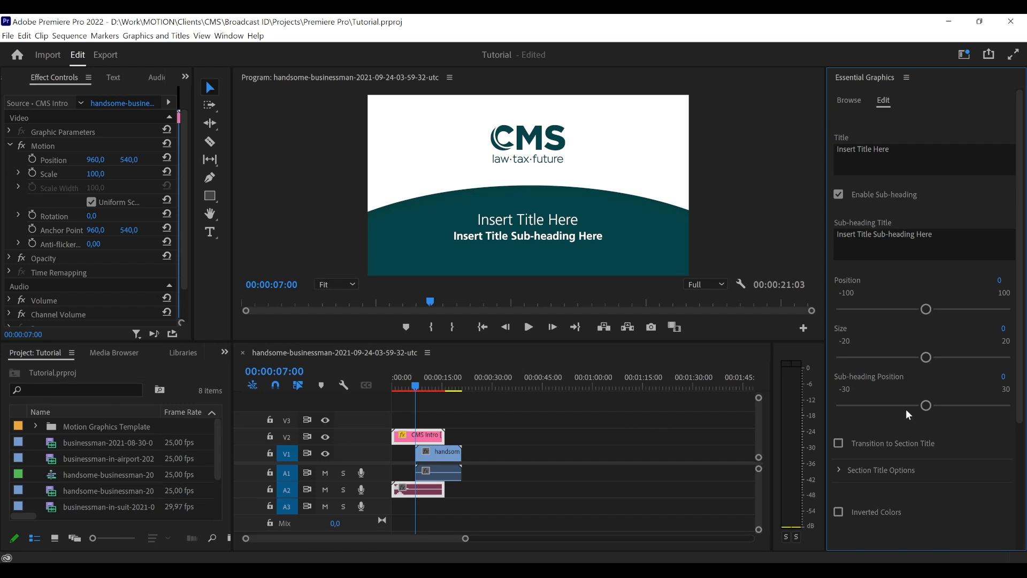
{"action": "scroll", "coordinate": [897, 412], "scroll_direction": "down", "scroll_amount": 5}
{"action": "scroll", "coordinate": [903, 411], "scroll_direction": "up", "scroll_amount": 5}
{"action": "scroll", "coordinate": [877, 386], "scroll_direction": "down", "scroll_amount": 5}
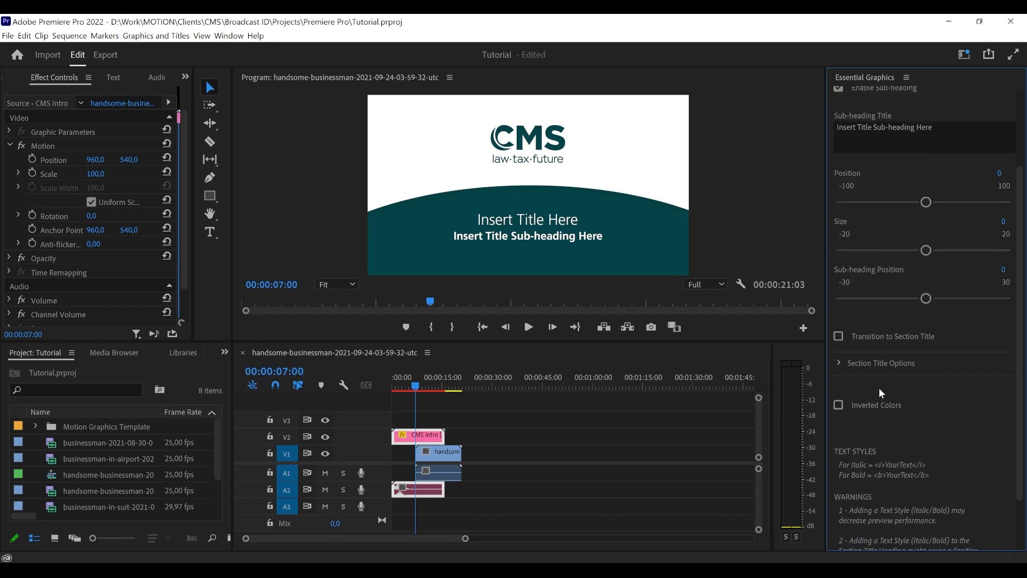
{"action": "scroll", "coordinate": [920, 353], "scroll_direction": "up", "scroll_amount": 4}
{"action": "scroll", "coordinate": [928, 337], "scroll_direction": "up", "scroll_amount": 2}
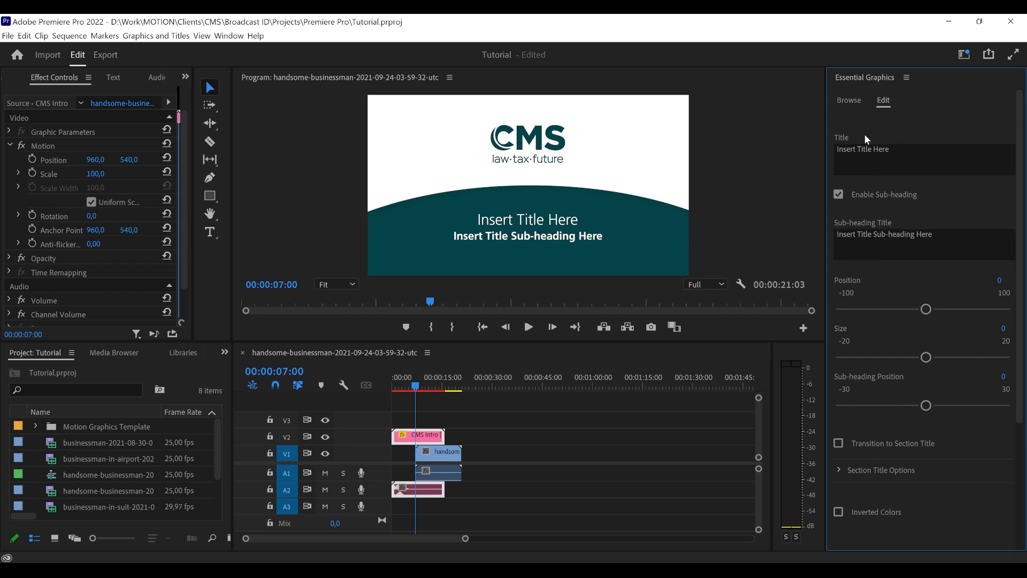
- Set the CMS Intro title text to "CMS Broadcasting ID Template"
{"action": "left_click", "coordinate": [845, 159]}
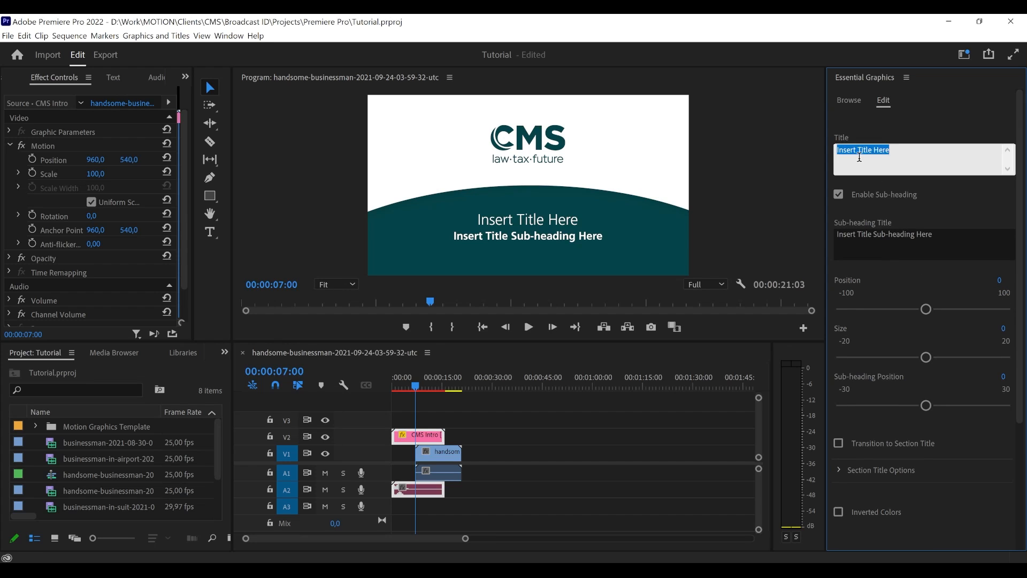
{"action": "left_click", "coordinate": [862, 133]}
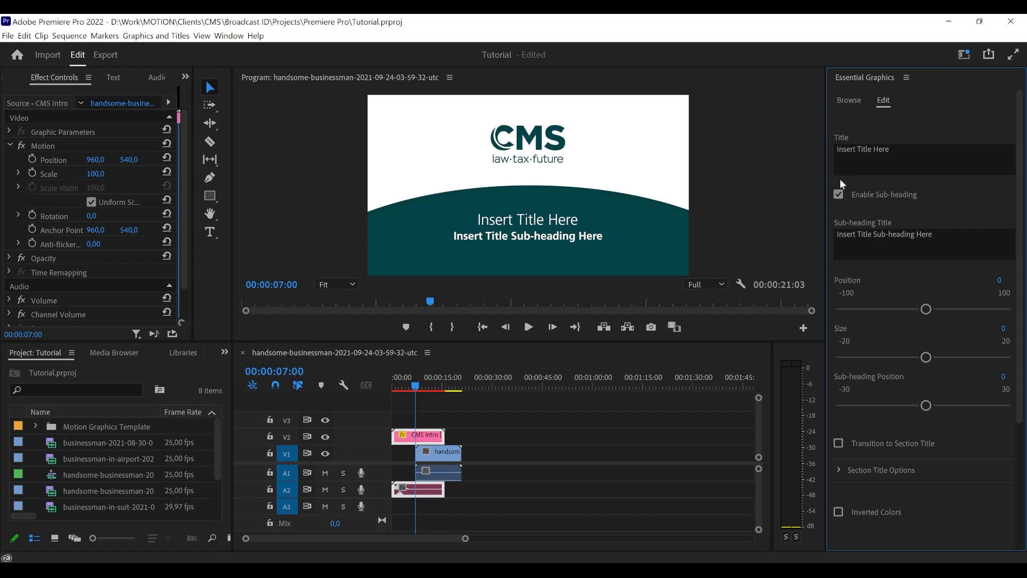
{"action": "left_click", "coordinate": [852, 149]}
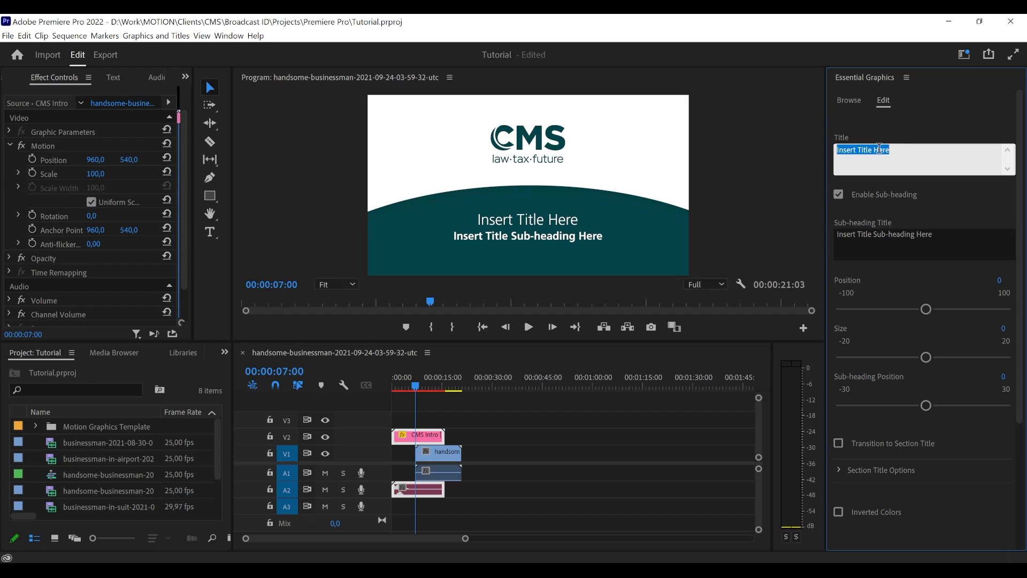
{"action": "type", "text": "CMS Broadcasting ID Template"}
{"action": "left_click", "coordinate": [858, 123]}
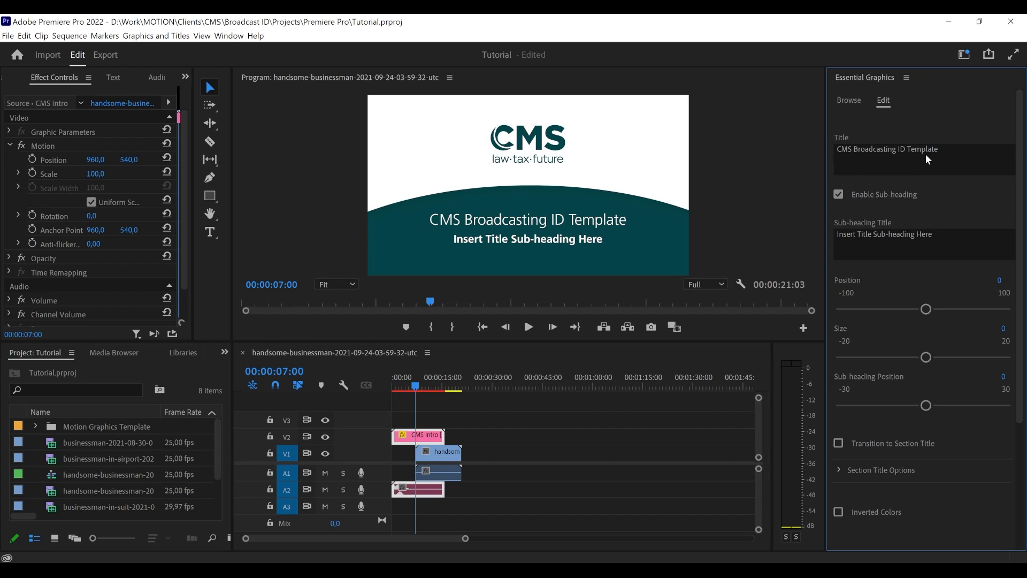
- Play back the intro's title animation and stop at 00:00:05:20
{"action": "left_click_drag", "start_coordinate": [412, 383], "coordinate": [400, 384]}
{"action": "key", "text": "space"}
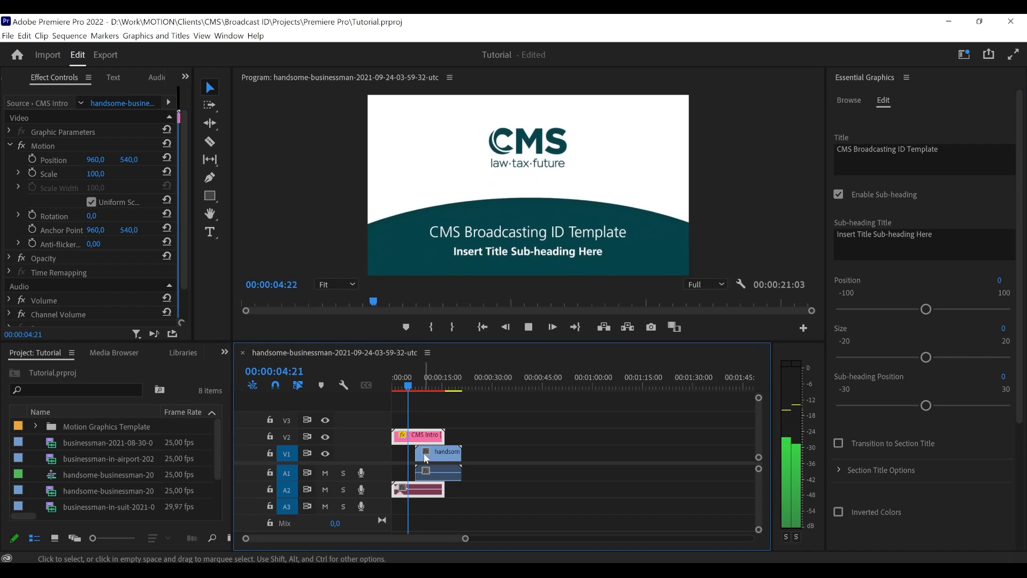
{"action": "key", "text": "space"}
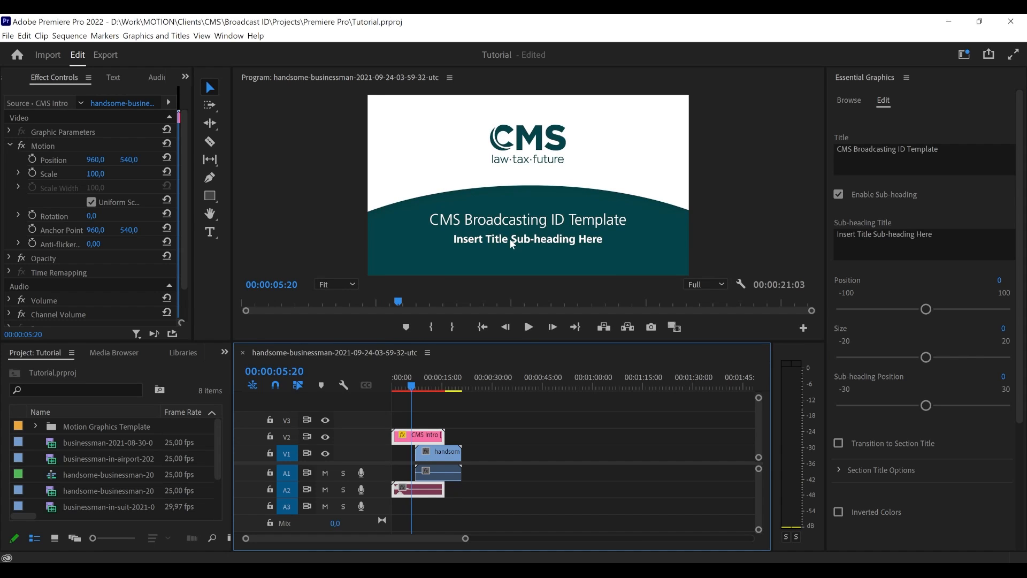
- Replace the CMS Intro sub-heading text with "Tutorial for Premiere Pro"
{"action": "left_click", "coordinate": [860, 239]}
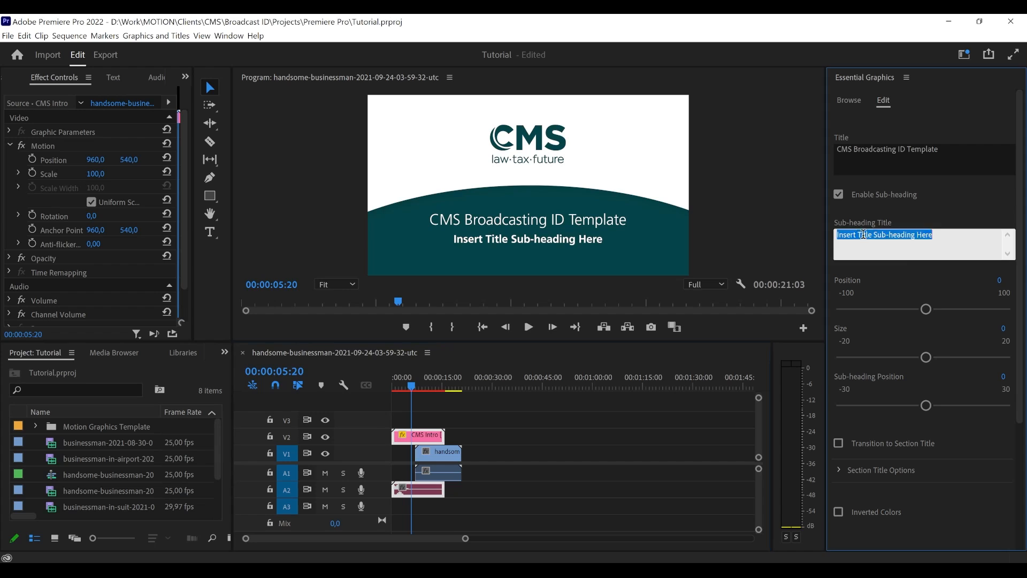
{"action": "triple_click", "coordinate": [921, 239]}
{"action": "key", "text": "BackSpace"}
{"action": "type", "text": "Tutorial"}
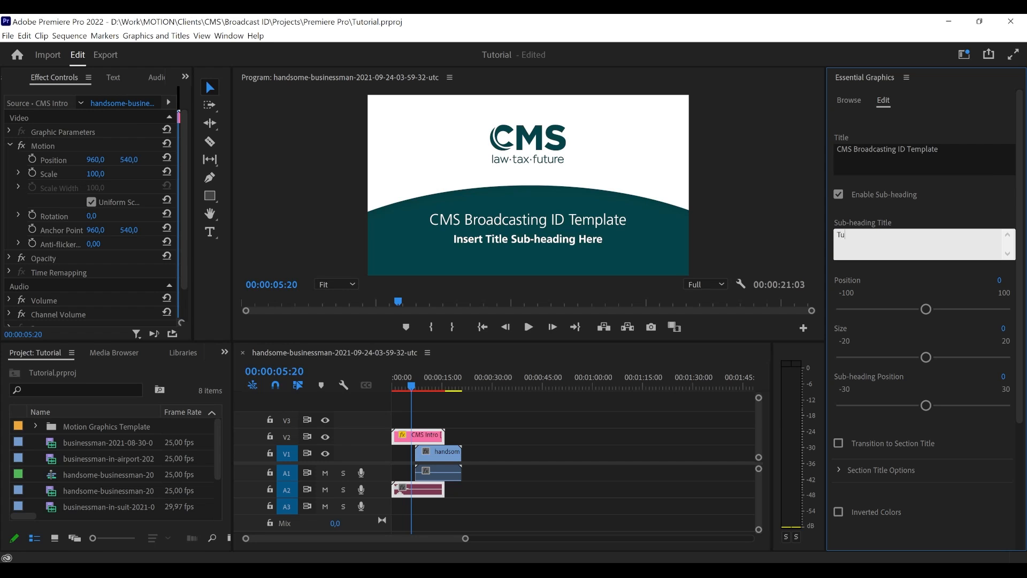
{"action": "type", "text": " for Premiere Pro"}
{"action": "left_click", "coordinate": [948, 223]}
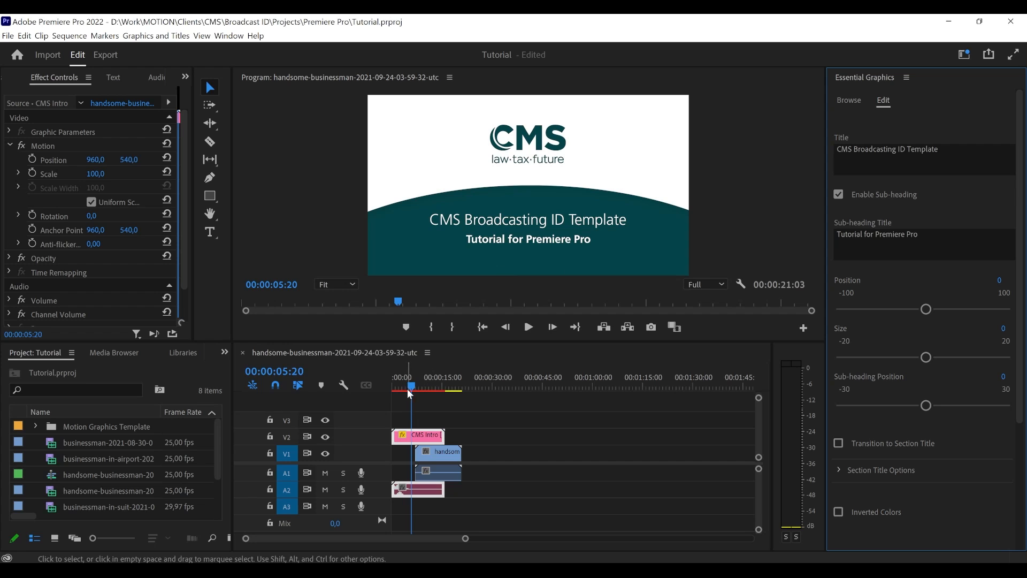
- Park the playhead at 00:00:06:10 and try a Position value of 28 for the intro text
{"action": "left_click_drag", "start_coordinate": [407, 389], "coordinate": [413, 389]}
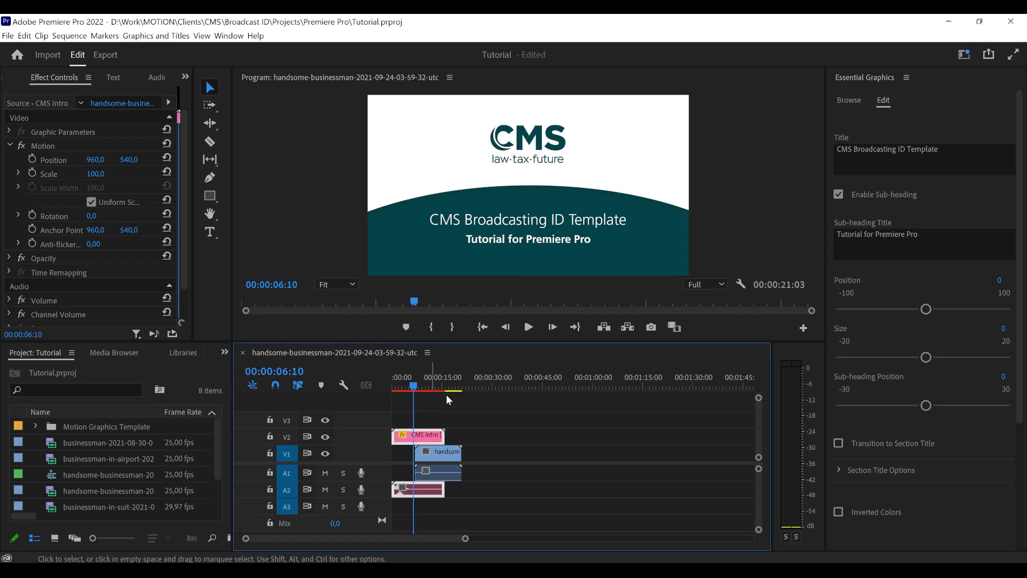
{"action": "scroll", "coordinate": [926, 271], "scroll_direction": "down", "scroll_amount": 2}
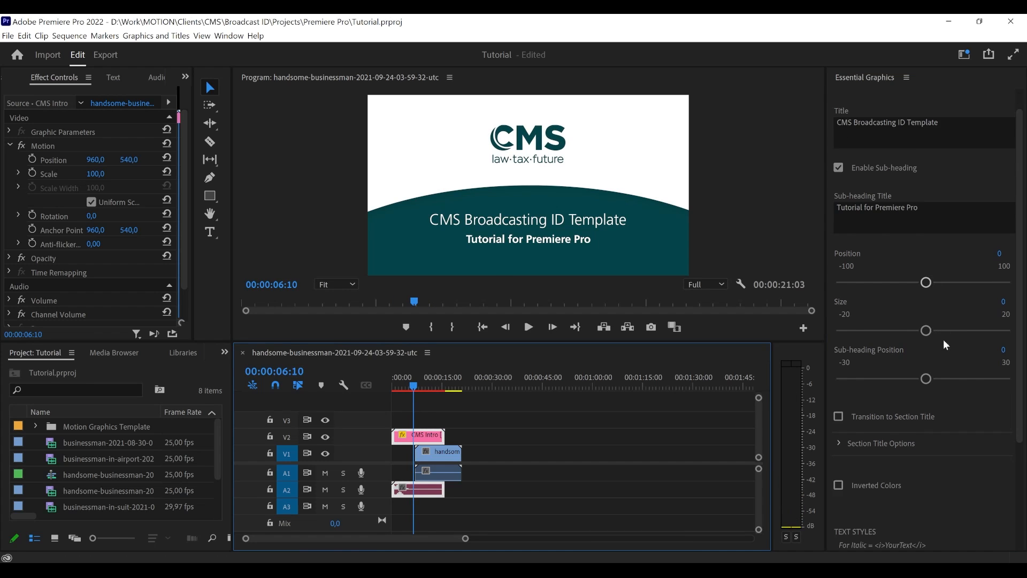
{"action": "scroll", "coordinate": [943, 340], "scroll_direction": "up", "scroll_amount": 2}
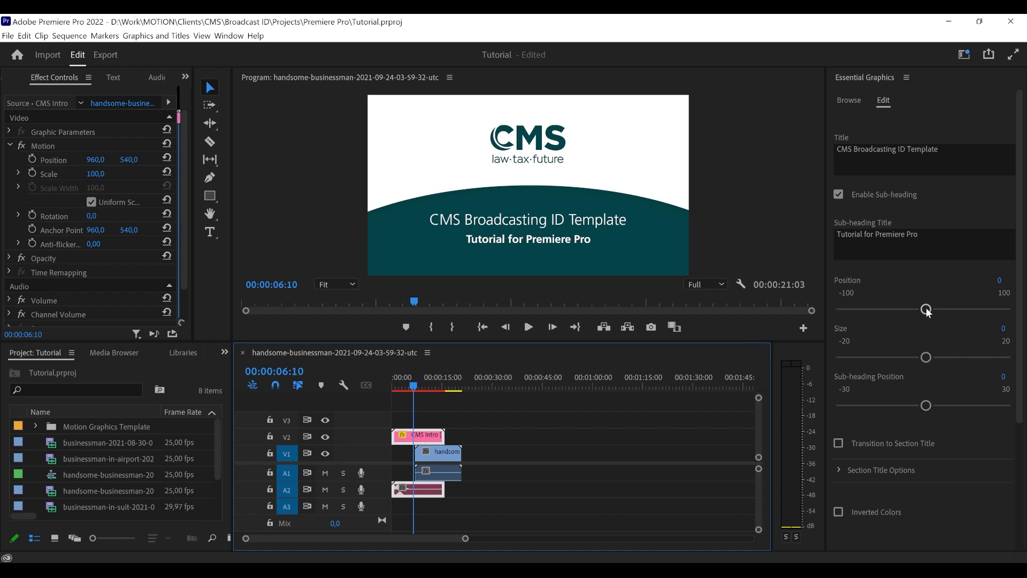
{"action": "left_click_drag", "start_coordinate": [926, 312], "coordinate": [945, 312]}
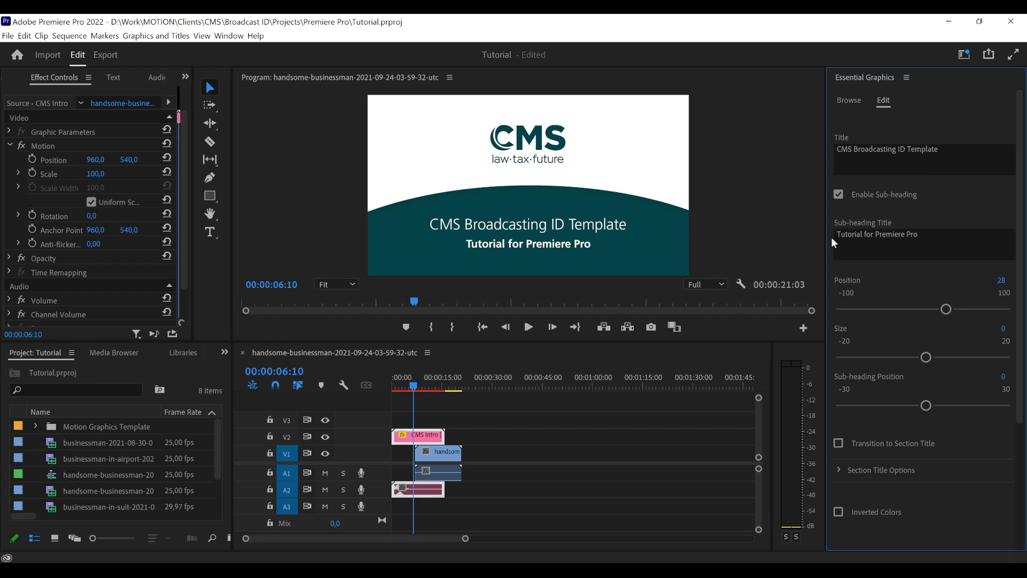
- Break the CMS Intro title onto two lines, with "Template" on the second line
{"action": "left_click", "coordinate": [940, 152]}
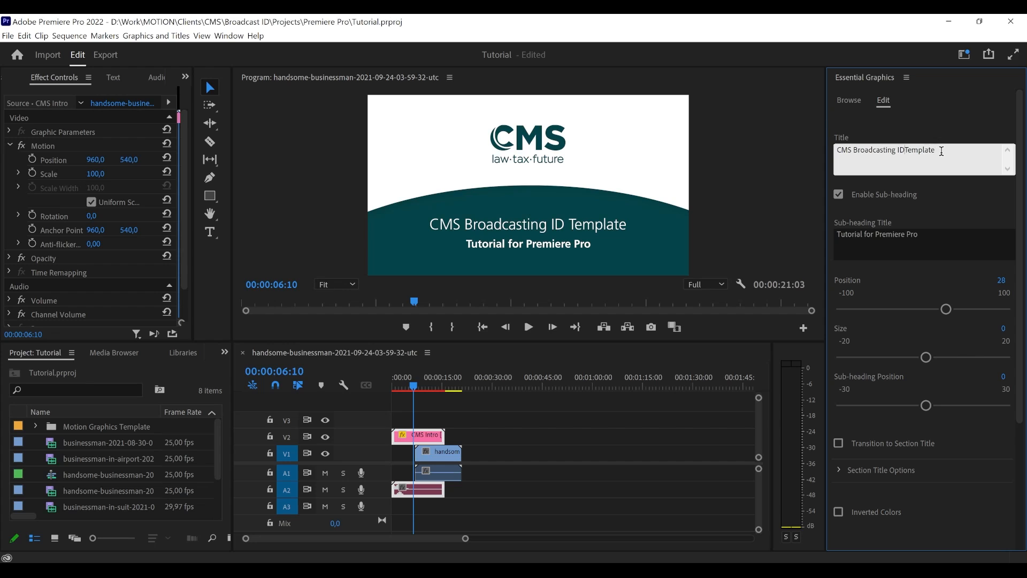
{"action": "key", "text": "Return"}
{"action": "left_click", "coordinate": [911, 134]}
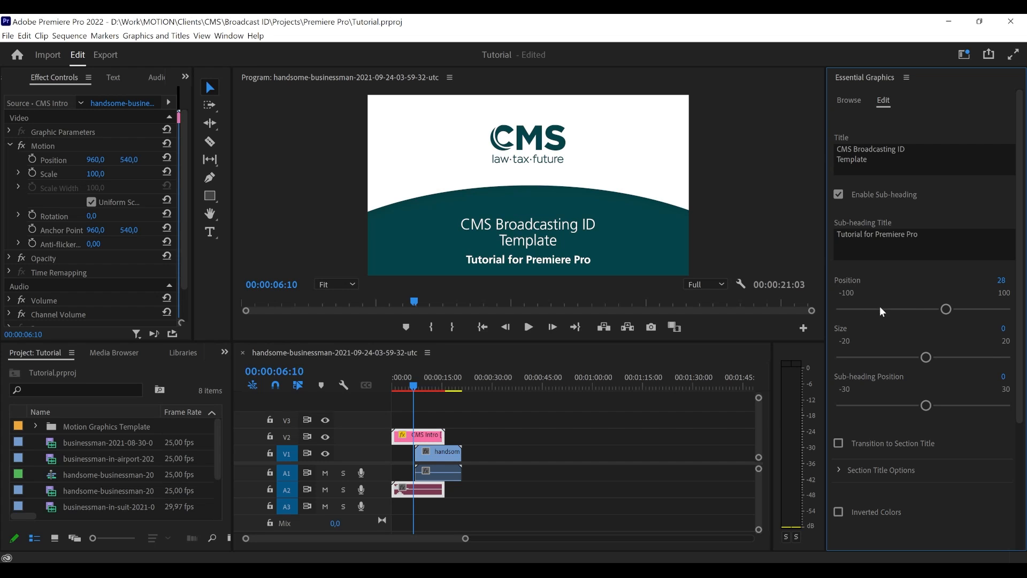
- Try the intro text at Position -17, test Size and Sub-heading Position, and return all three values to 0
{"action": "left_click_drag", "start_coordinate": [945, 310], "coordinate": [906, 312]}
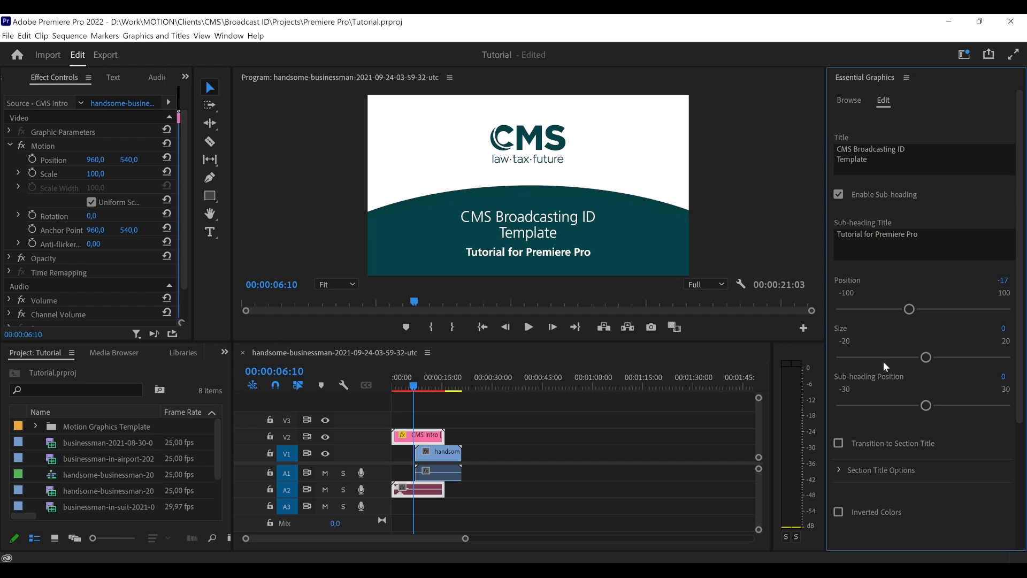
{"action": "mouse_move", "coordinate": [919, 361]}
{"action": "left_mouse_down"}
{"action": "mouse_move", "coordinate": [831, 359]}
{"action": "mouse_move", "coordinate": [1020, 356]}
{"action": "mouse_move", "coordinate": [922, 357]}
{"action": "left_mouse_up"}
{"action": "mouse_move", "coordinate": [923, 358]}
{"action": "left_mouse_down"}
{"action": "mouse_move", "coordinate": [832, 359]}
{"action": "mouse_move", "coordinate": [926, 361]}
{"action": "left_mouse_up"}
{"action": "left_click_drag", "start_coordinate": [925, 409], "coordinate": [922, 381]}
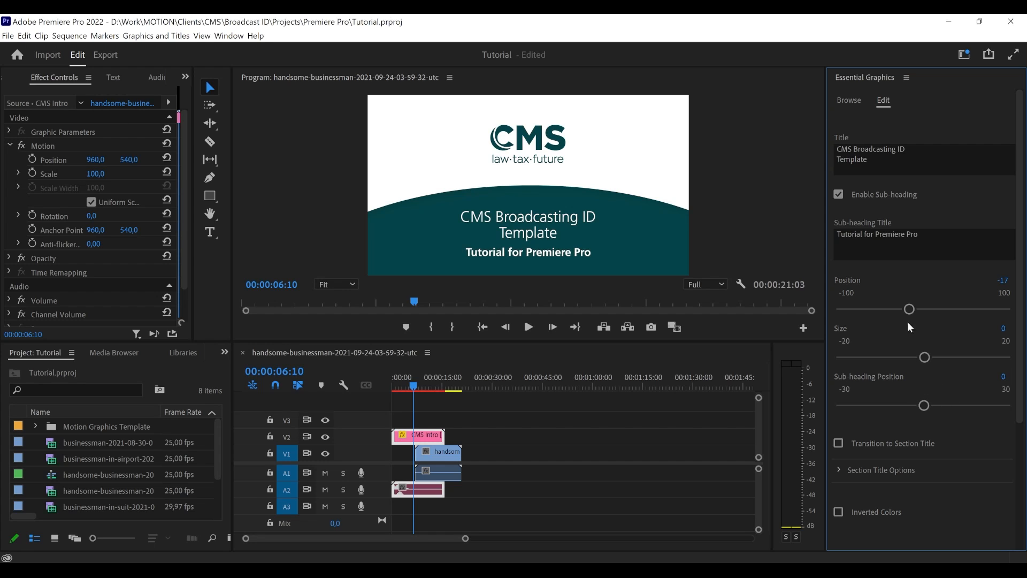
{"action": "left_click_drag", "start_coordinate": [909, 309], "coordinate": [923, 314]}
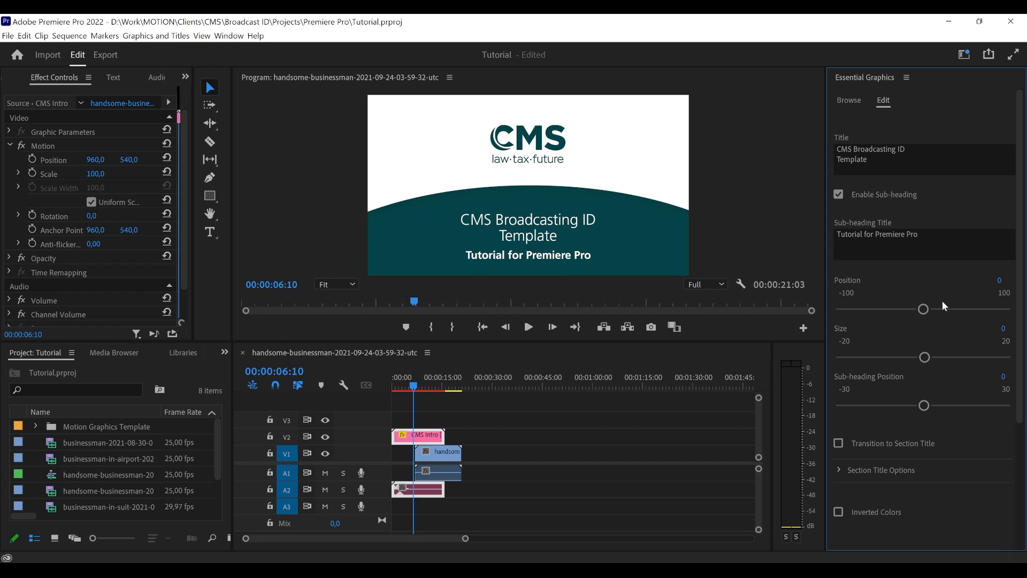
{"action": "left_click_drag", "start_coordinate": [924, 312], "coordinate": [924, 308]}
- Toggle the CMS Intro sub-heading to compare both layouts, leaving it disabled
{"action": "left_click", "coordinate": [839, 195]}
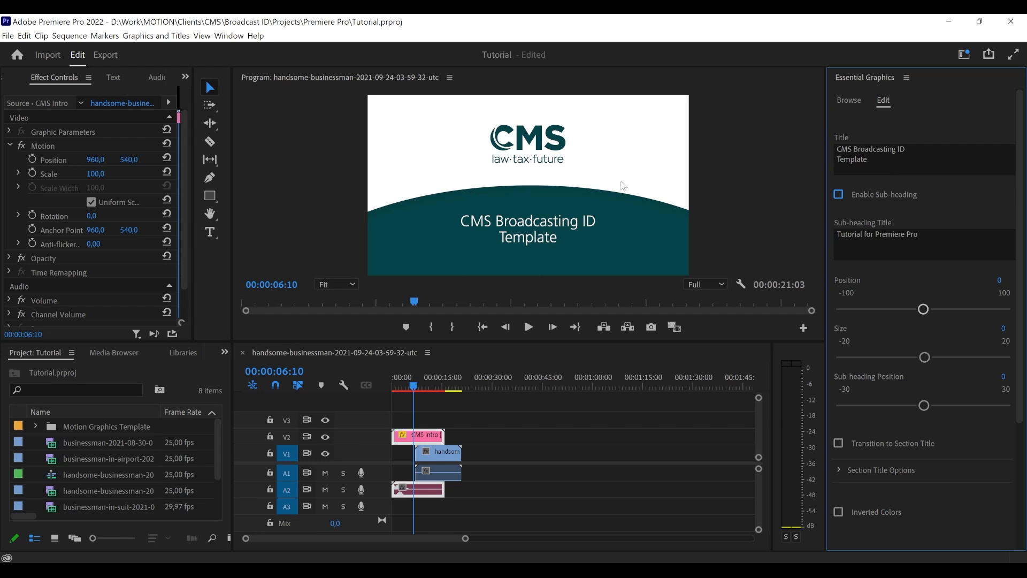
{"action": "left_click", "coordinate": [838, 195]}
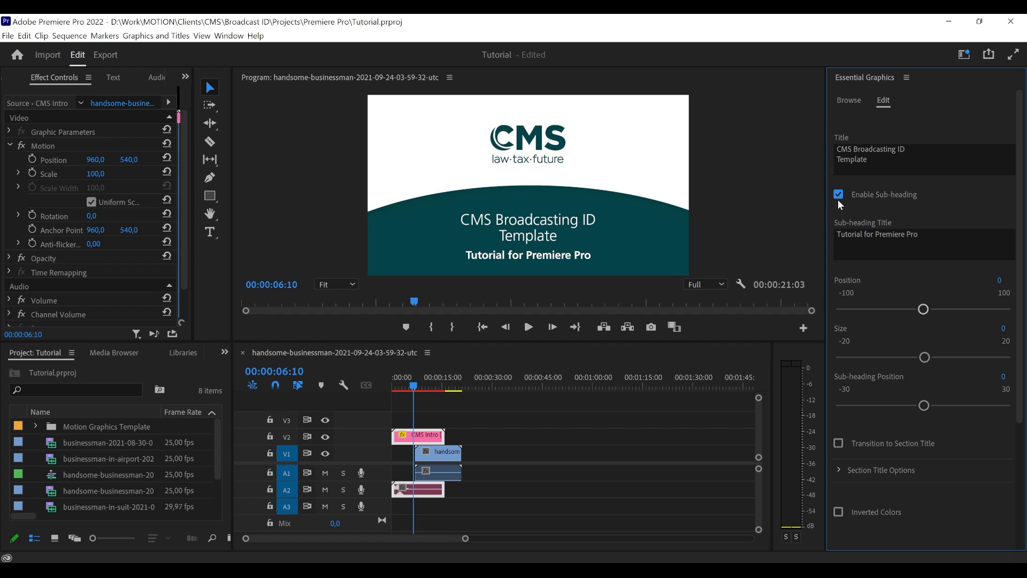
{"action": "left_click", "coordinate": [838, 194]}
{"action": "left_click", "coordinate": [837, 195]}
{"action": "left_click", "coordinate": [837, 195]}
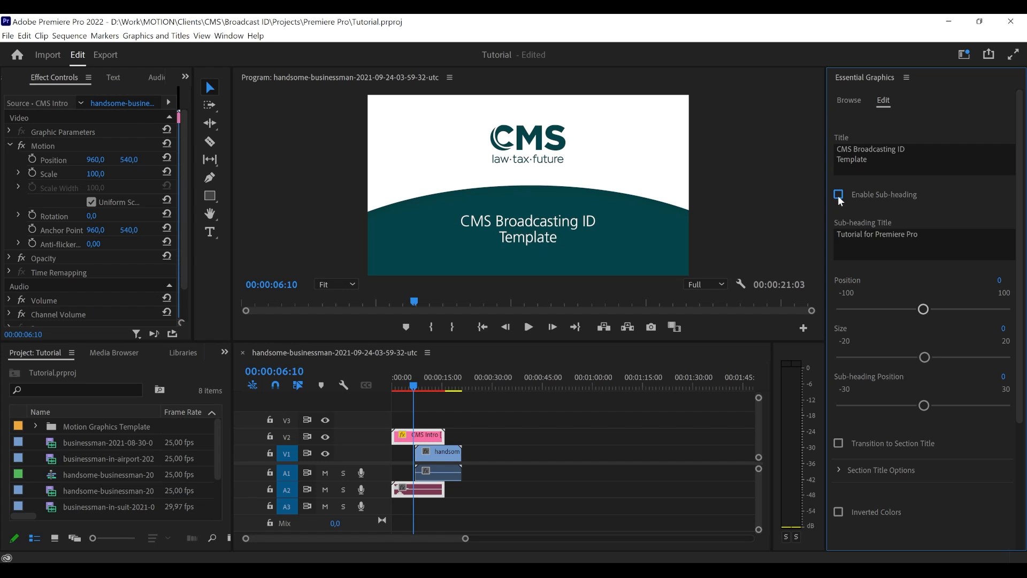
- Play back the intro without its sub-heading from 00:00:04:00 and park the playhead at 00:00:07:10
{"action": "left_click", "coordinate": [406, 388]}
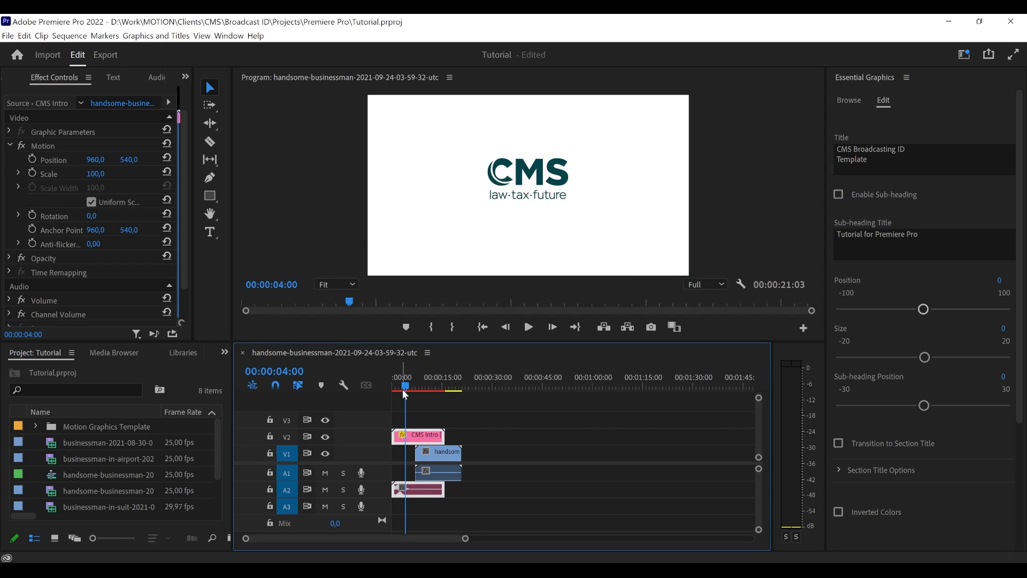
{"action": "key", "text": "space"}
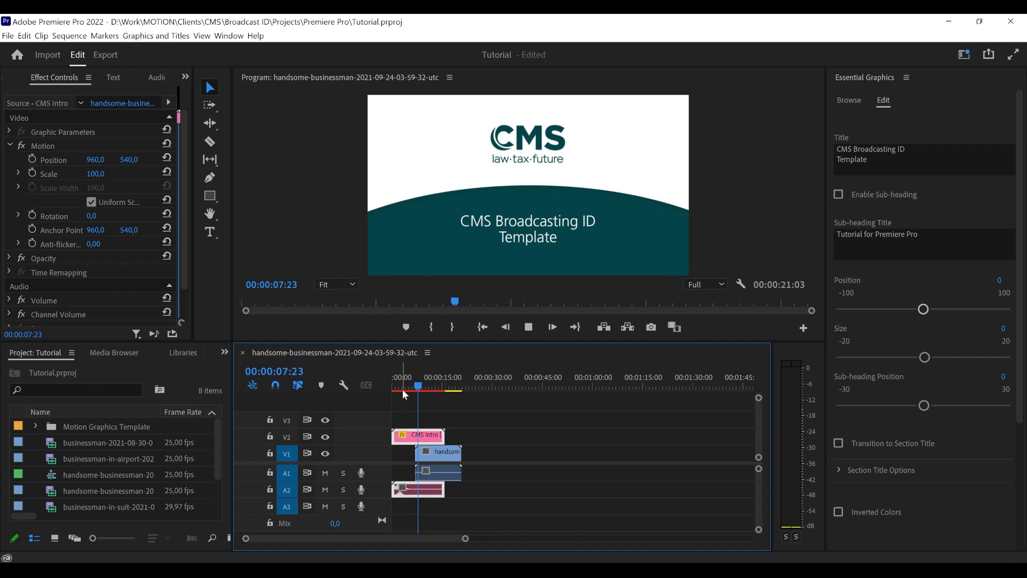
{"action": "key", "text": "space"}
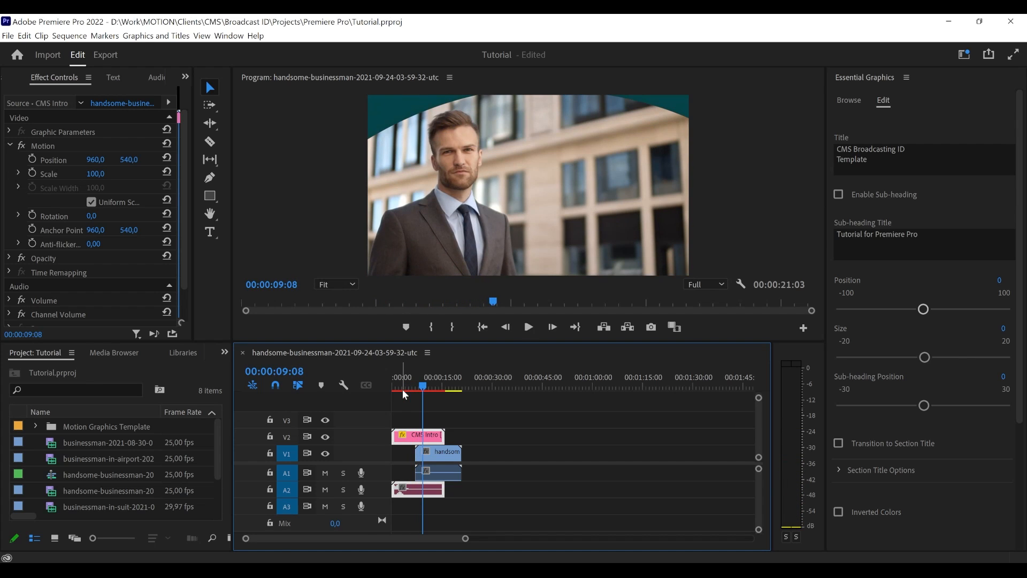
{"action": "left_click", "coordinate": [420, 390]}
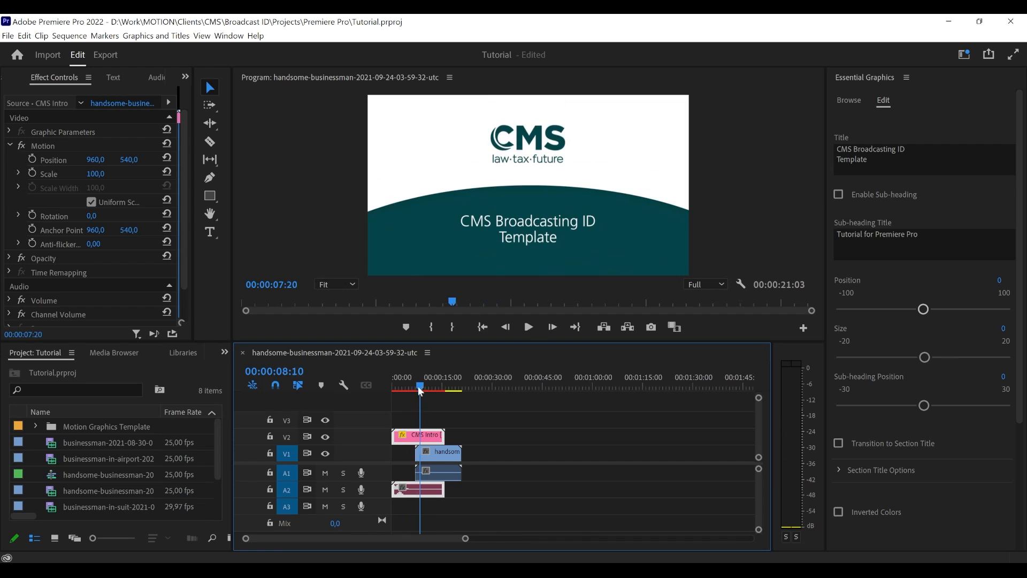
{"action": "left_click_drag", "start_coordinate": [420, 390], "coordinate": [417, 390]}
- Scrub the intro's transition into the businessman clip and enable Transition to Section Title for the CMS Intro
{"action": "scroll", "coordinate": [889, 387], "scroll_direction": "down", "scroll_amount": 1}
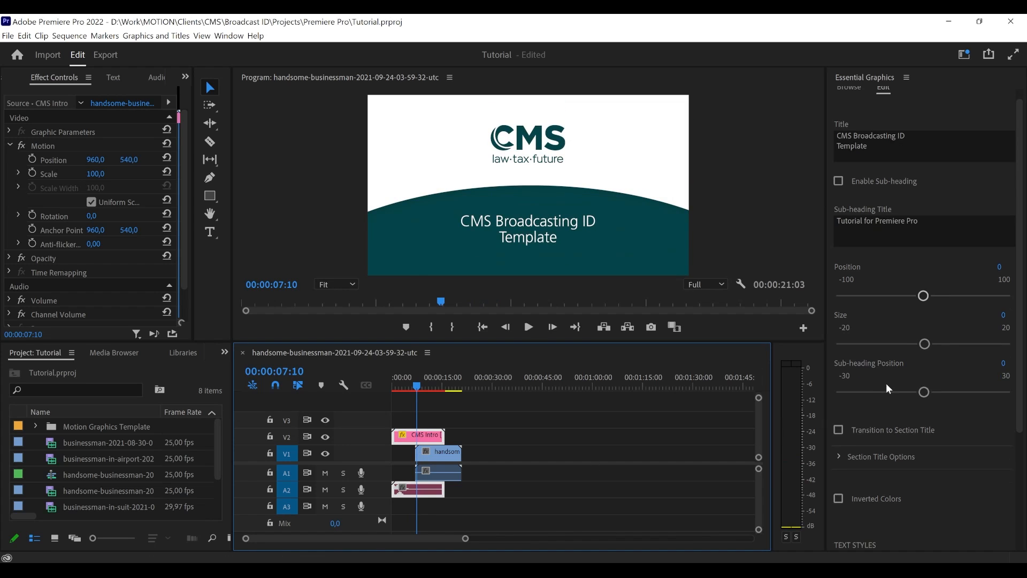
{"action": "scroll", "coordinate": [888, 383], "scroll_direction": "down", "scroll_amount": 5}
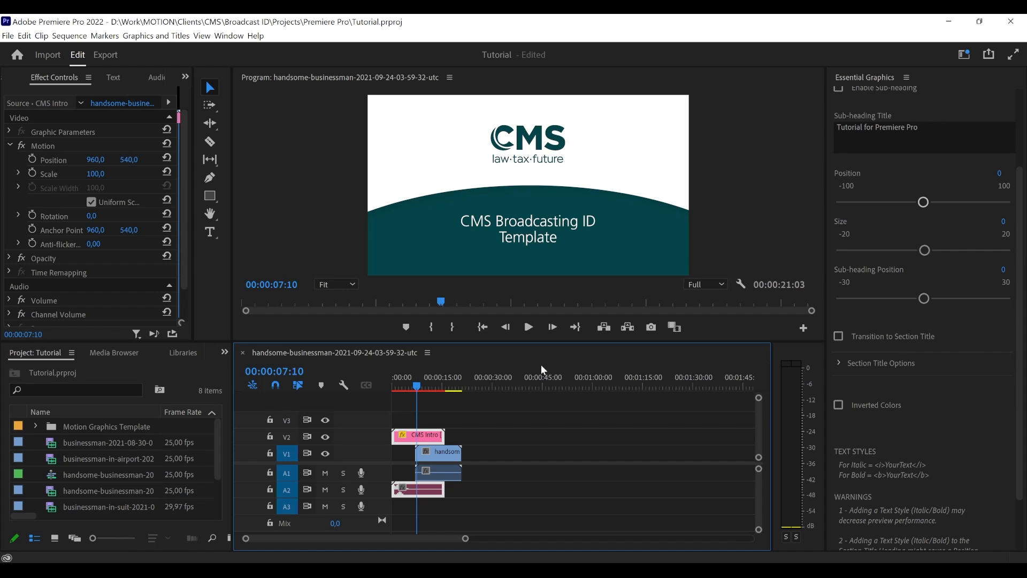
{"action": "left_click_drag", "start_coordinate": [415, 387], "coordinate": [418, 386]}
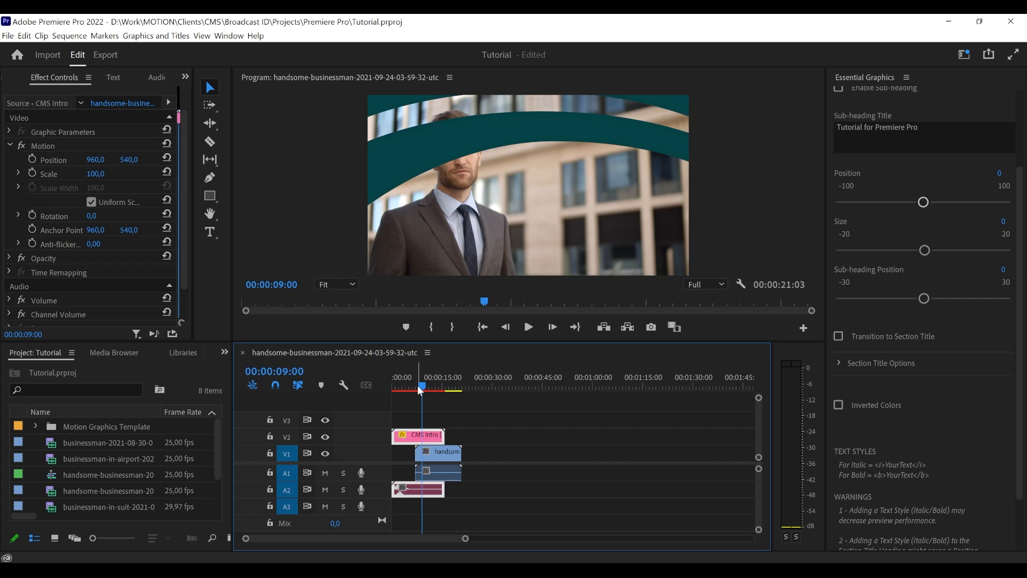
{"action": "left_click_drag", "start_coordinate": [420, 389], "coordinate": [417, 386]}
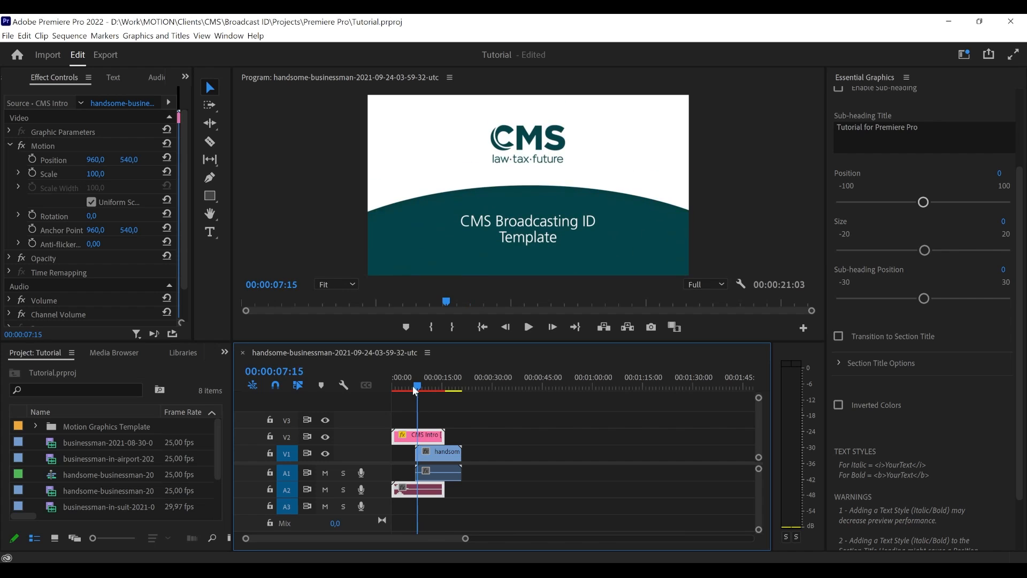
{"action": "left_click", "coordinate": [844, 336]}
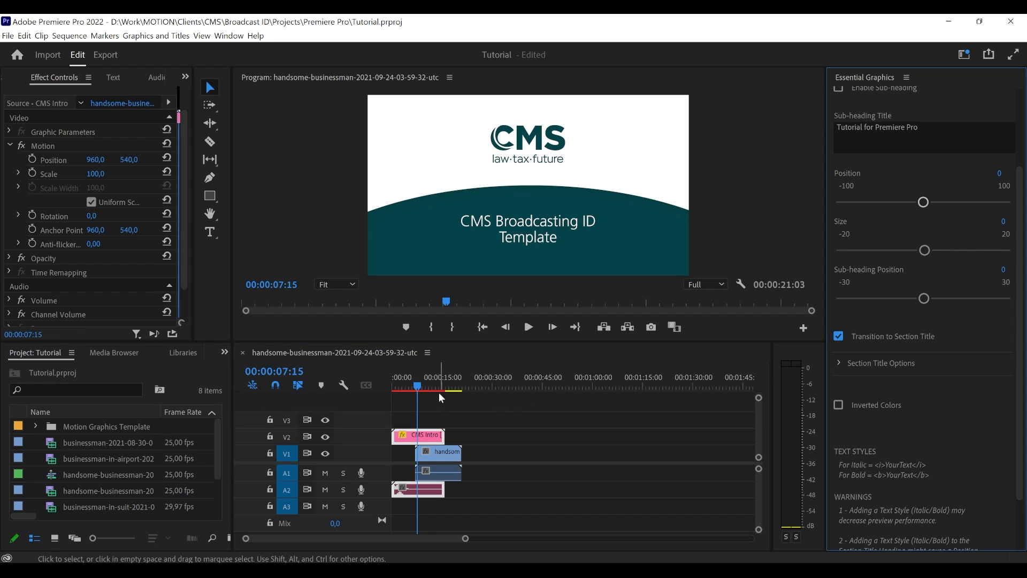
- Play back the sequence from the start through the section title to the businessman clip
{"action": "left_click_drag", "start_coordinate": [406, 387], "coordinate": [377, 387]}
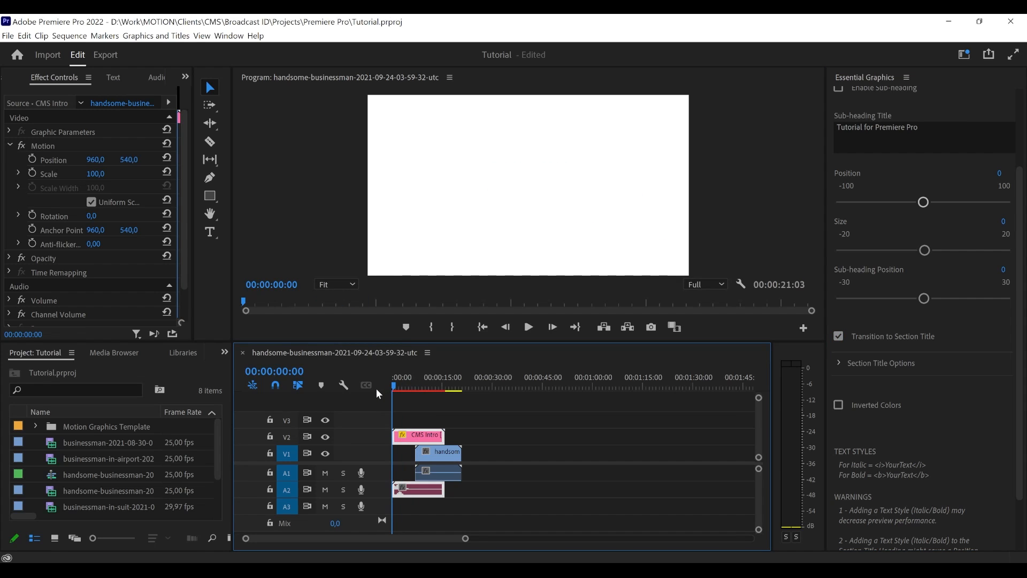
{"action": "key", "text": "space"}
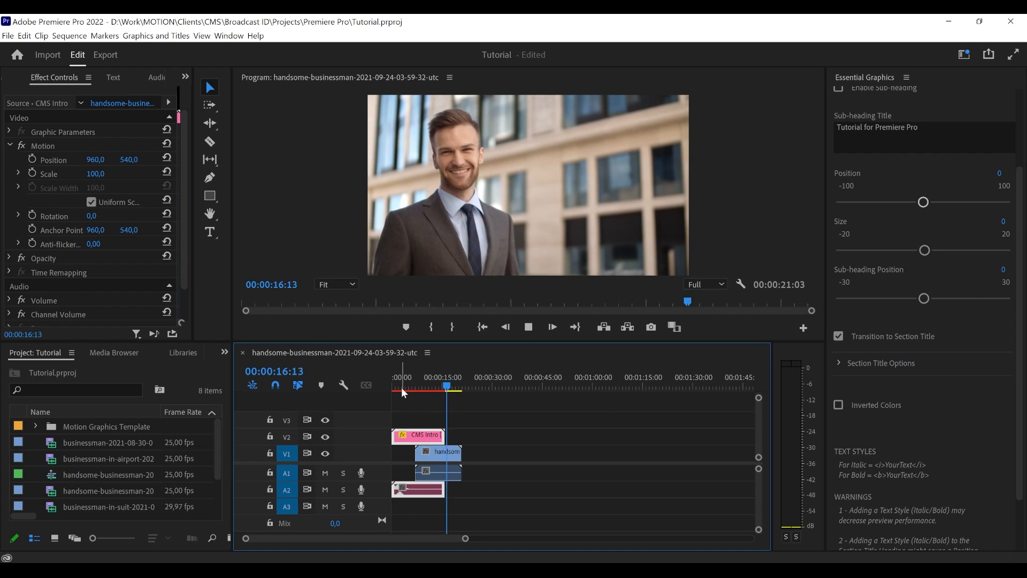
{"action": "key", "text": "space"}
- Scrub through the section title animation and park the playhead at 00:00:11:05
{"action": "left_click_drag", "start_coordinate": [420, 388], "coordinate": [428, 387]}
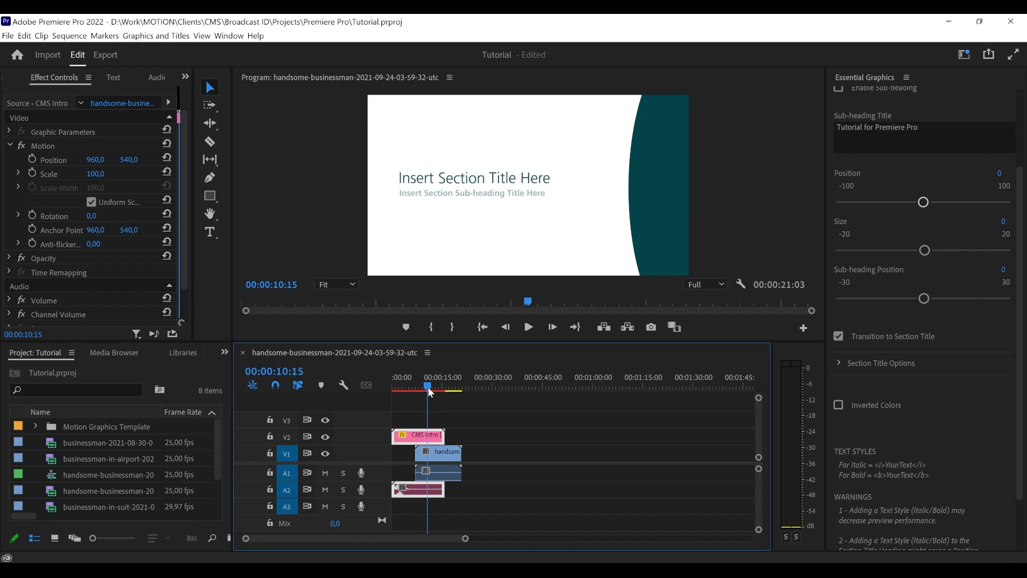
{"action": "scroll", "coordinate": [932, 371], "scroll_direction": "down", "scroll_amount": 1}
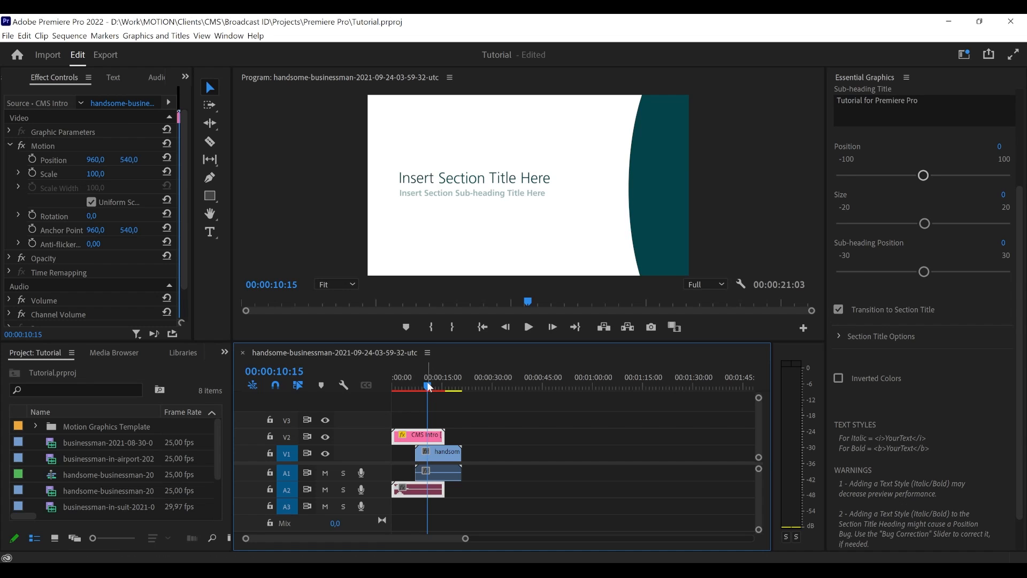
{"action": "mouse_move", "coordinate": [428, 386]}
{"action": "left_mouse_down"}
{"action": "mouse_move", "coordinate": [441, 387]}
{"action": "mouse_move", "coordinate": [425, 387]}
{"action": "left_mouse_up"}
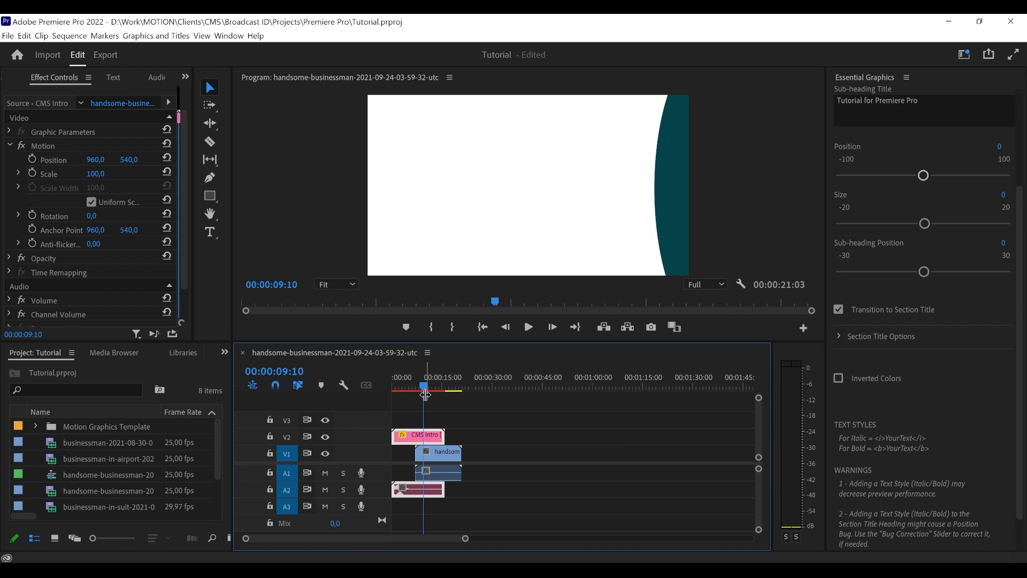
{"action": "left_click", "coordinate": [423, 388]}
{"action": "left_click_drag", "start_coordinate": [423, 389], "coordinate": [430, 393]}
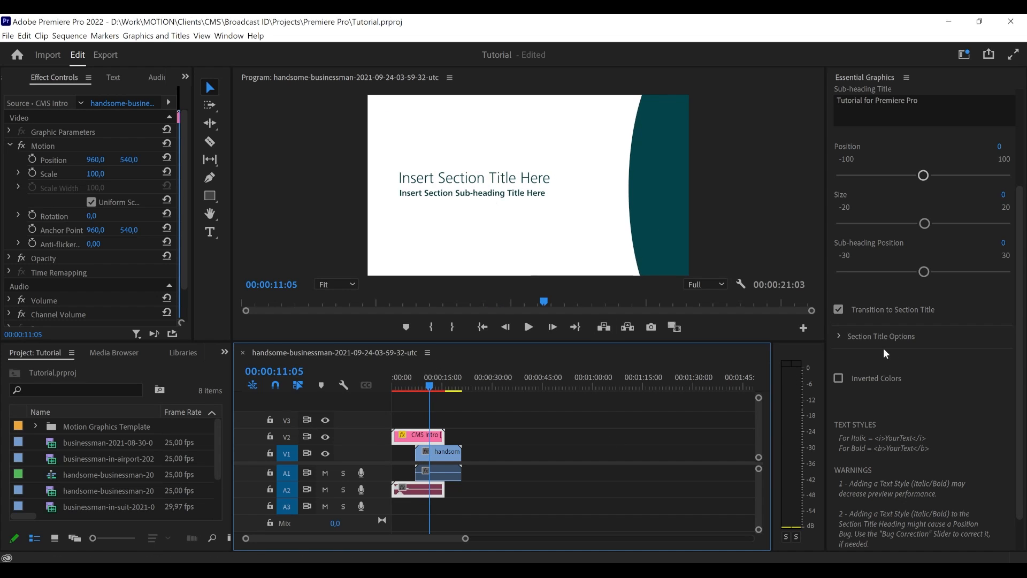
- Expand the CMS Intro's Section Title Options and set the Section Title Heading to "First Question"
{"action": "scroll", "coordinate": [863, 338], "scroll_direction": "down", "scroll_amount": 1}
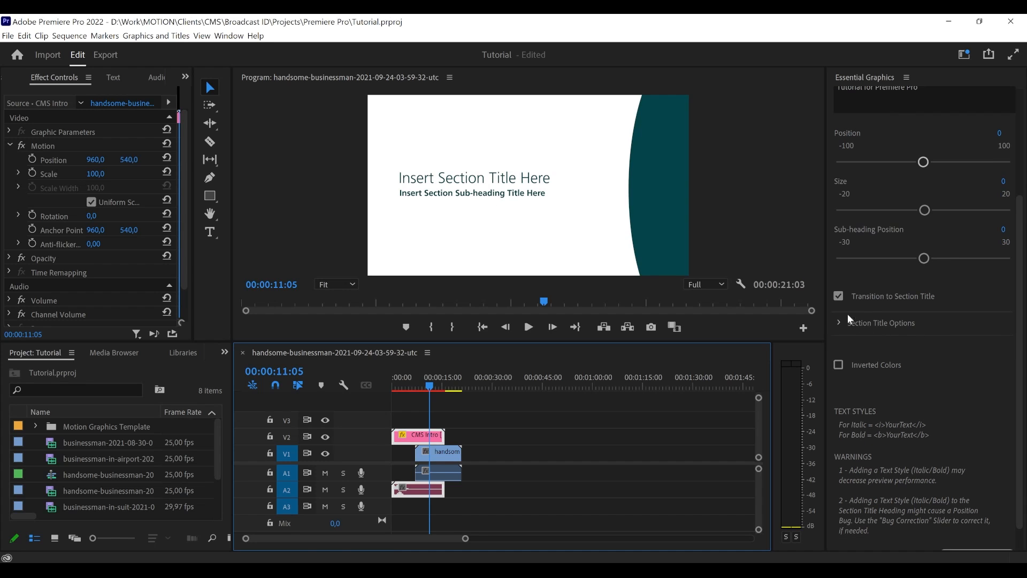
{"action": "left_click", "coordinate": [839, 322]}
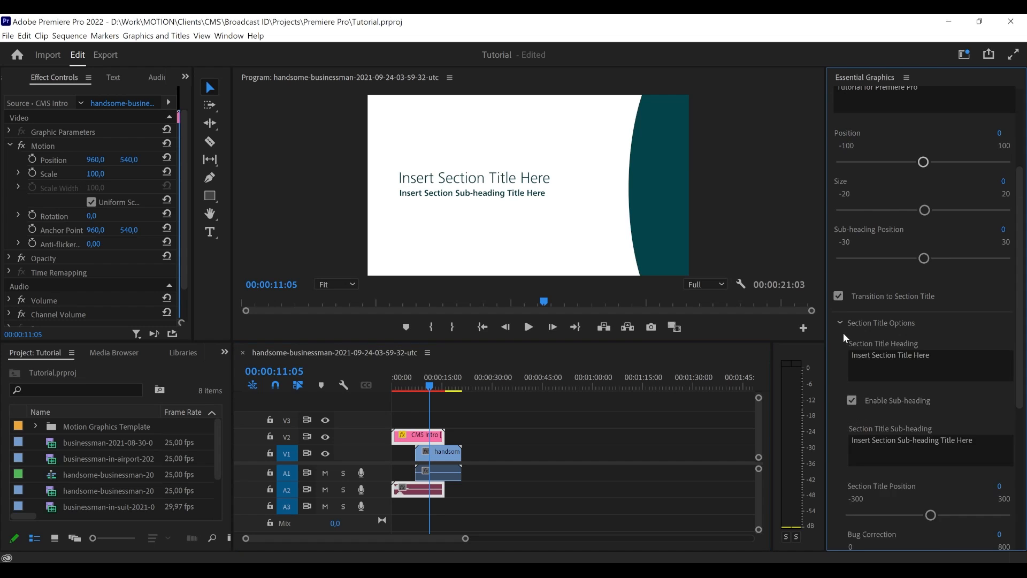
{"action": "scroll", "coordinate": [841, 337], "scroll_direction": "down", "scroll_amount": 2}
{"action": "scroll", "coordinate": [866, 328], "scroll_direction": "down", "scroll_amount": 3}
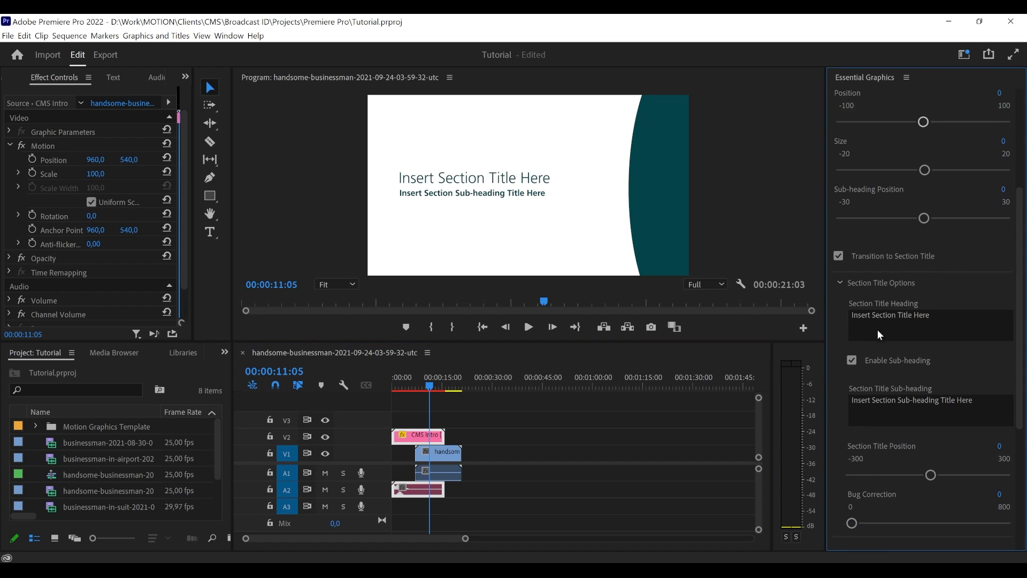
{"action": "scroll", "coordinate": [840, 368], "scroll_direction": "down", "scroll_amount": 4}
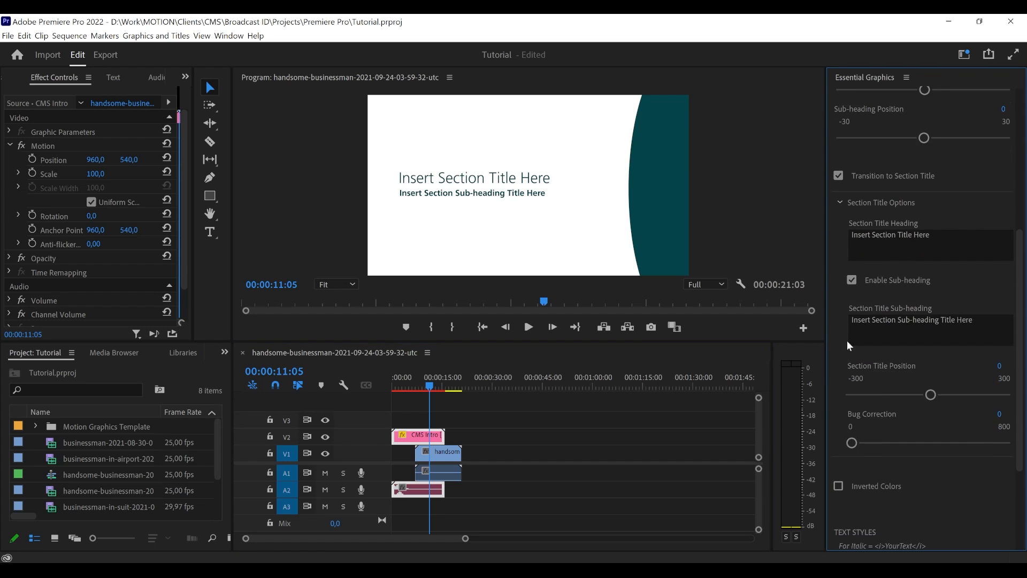
{"action": "left_click", "coordinate": [888, 239]}
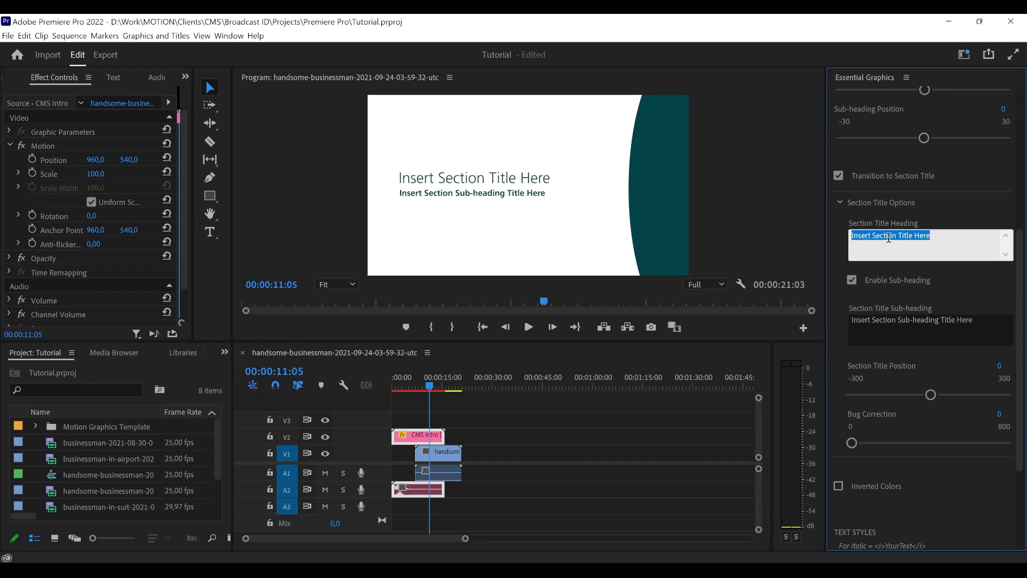
{"action": "triple_click", "coordinate": [889, 238]}
{"action": "type", "text": "f"}
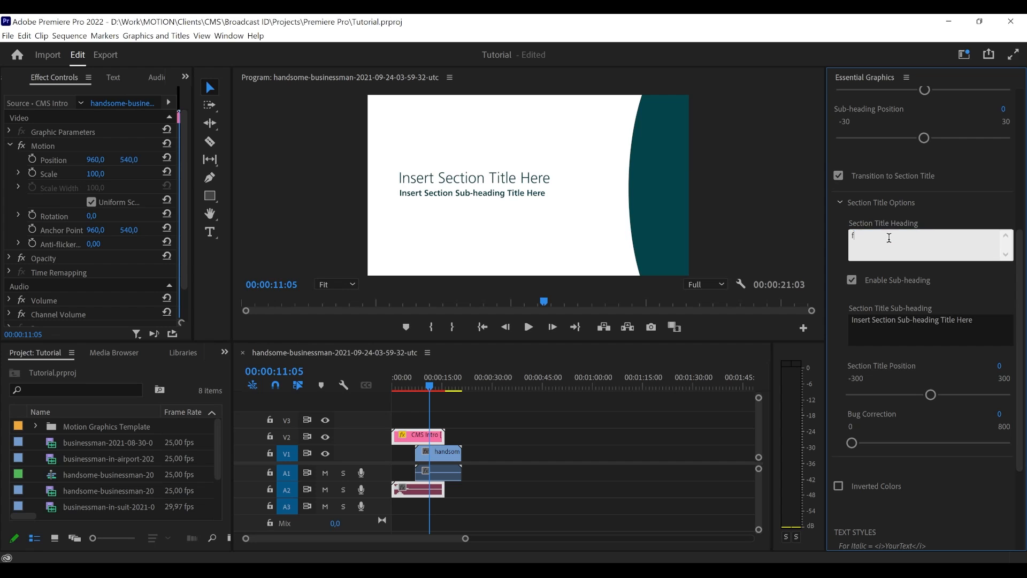
{"action": "type", "text": "IRST"}
{"action": "key", "text": "BackSpace"}
{"action": "key", "text": "BackSpace"}
{"action": "key", "text": "BackSpace"}
{"action": "key", "text": "BackSpace"}
{"action": "key", "text": "BackSpace"}
{"action": "type", "text": "First Question"}
{"action": "left_click", "coordinate": [940, 214]}
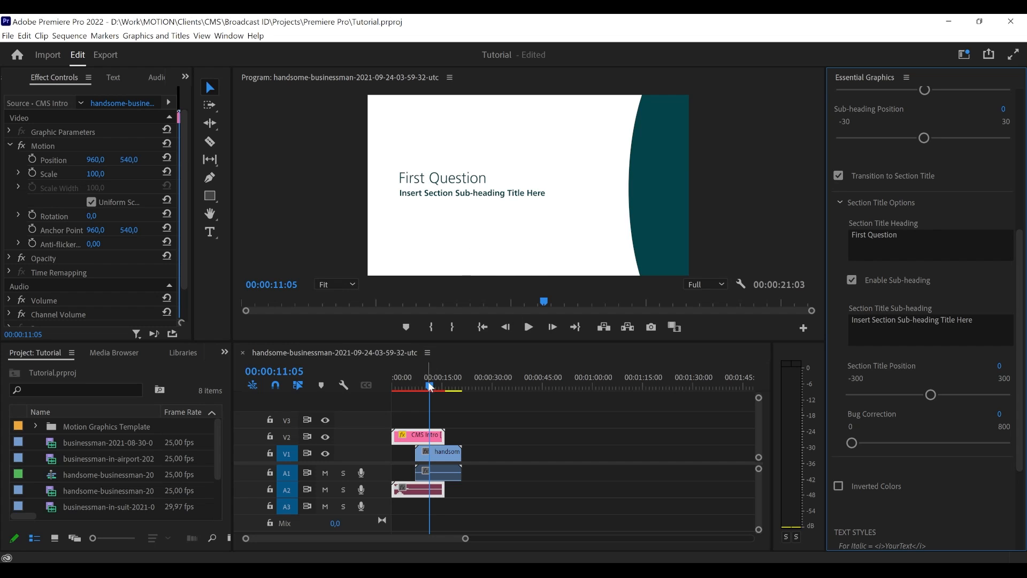
- Park the playhead at 00:00:12:00 and set the Section Title Sub-heading to "How to use this template with Premiere Pro?"
{"action": "left_click_drag", "start_coordinate": [425, 386], "coordinate": [431, 386]}
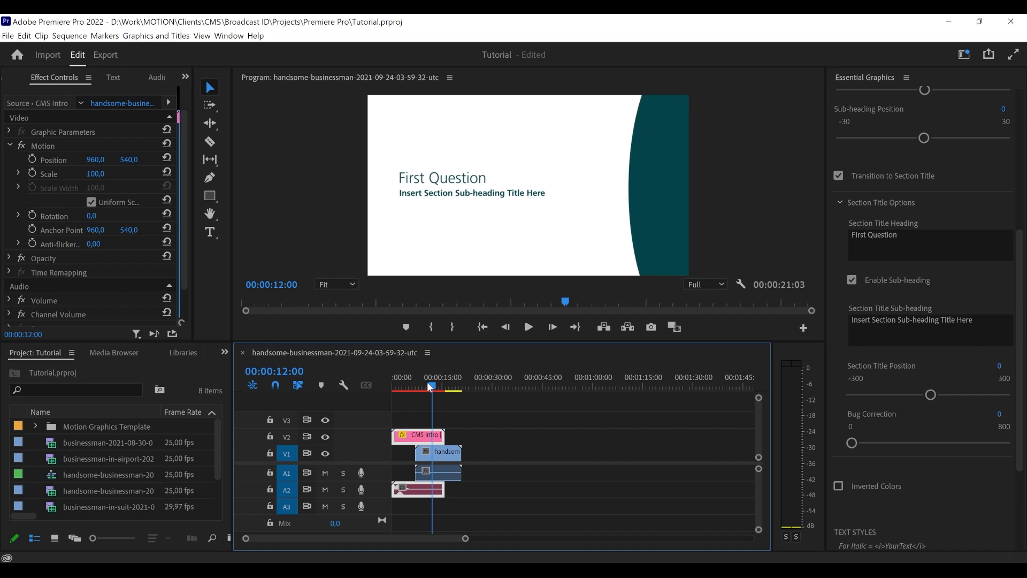
{"action": "left_click", "coordinate": [917, 318]}
{"action": "triple_click", "coordinate": [917, 318]}
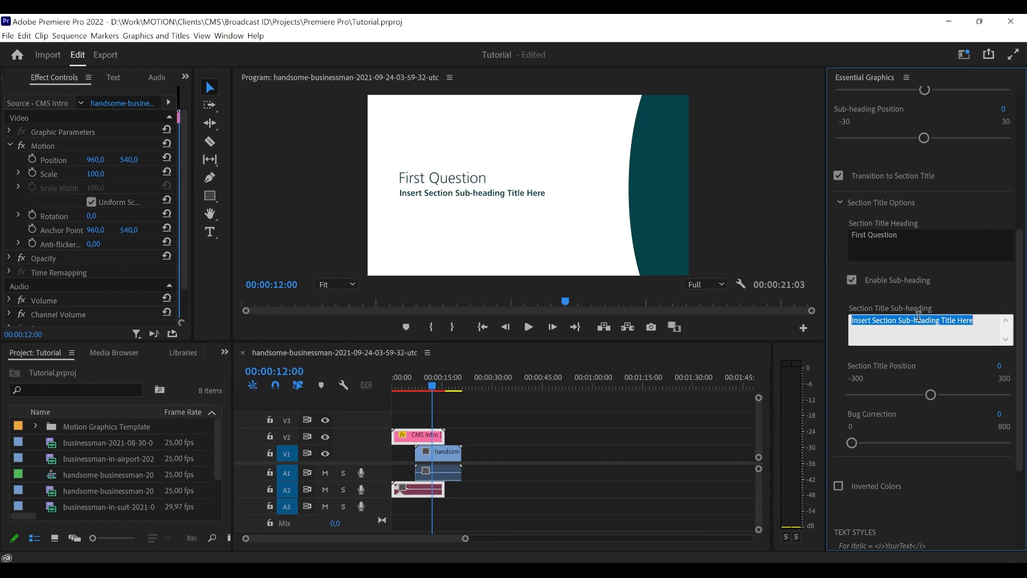
{"action": "type", "text": "H"}
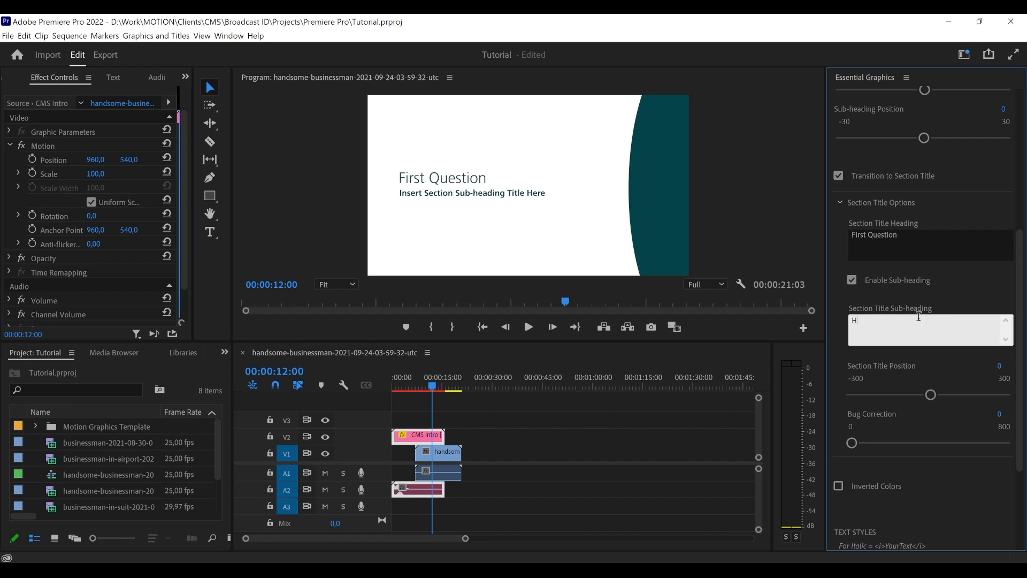
{"action": "type", "text": "ow to use this template with Premiere Pro?"}
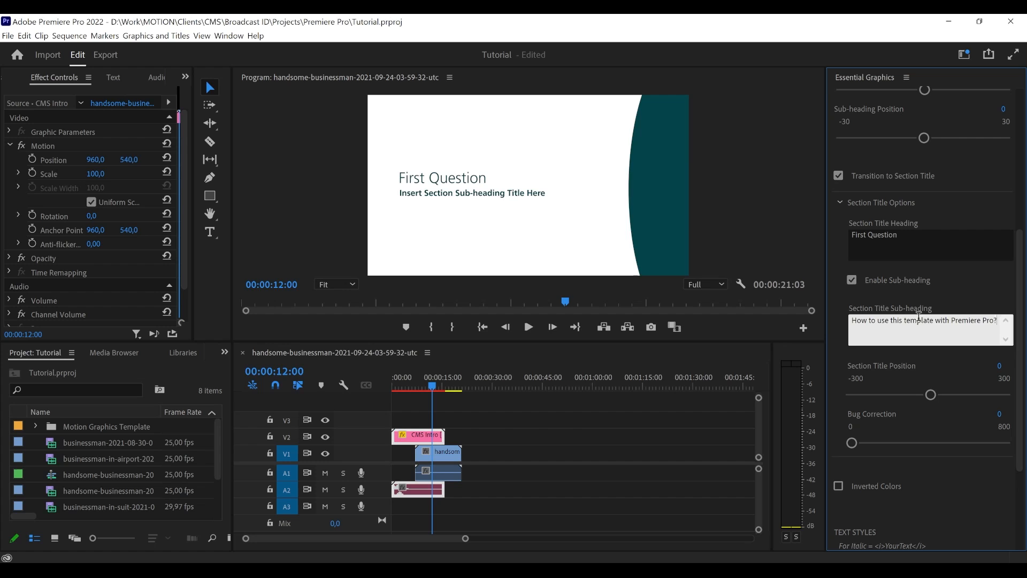
{"action": "left_click", "coordinate": [968, 301]}
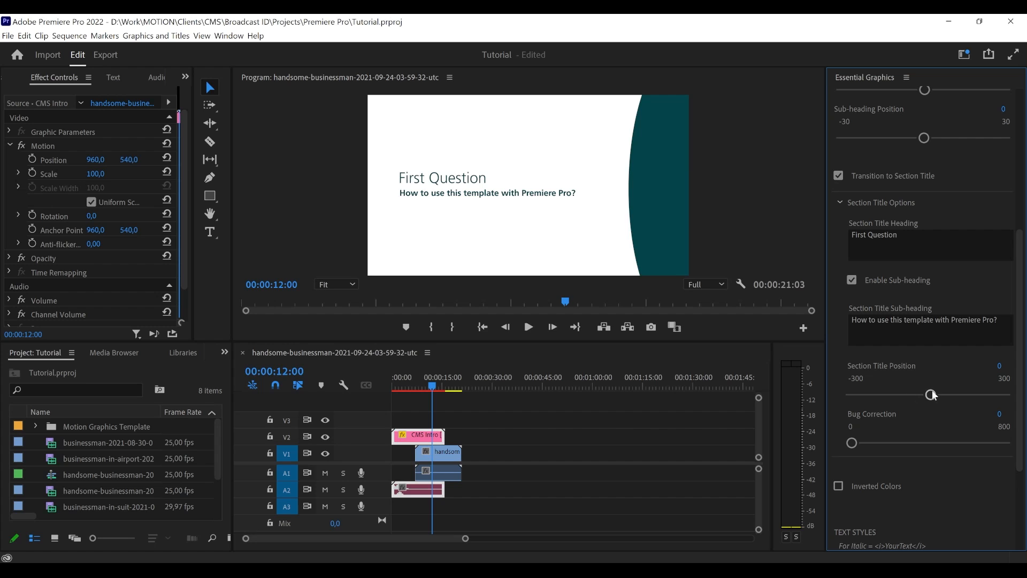
- Try a Section Title Position of -26 and reset it to 0
{"action": "mouse_move", "coordinate": [932, 395]}
{"action": "left_mouse_down"}
{"action": "mouse_move", "coordinate": [986, 395]}
{"action": "mouse_move", "coordinate": [847, 400]}
{"action": "mouse_move", "coordinate": [1000, 398]}
{"action": "mouse_move", "coordinate": [872, 412]}
{"action": "mouse_move", "coordinate": [920, 410]}
{"action": "left_mouse_up"}
{"action": "left_click", "coordinate": [1006, 365]}
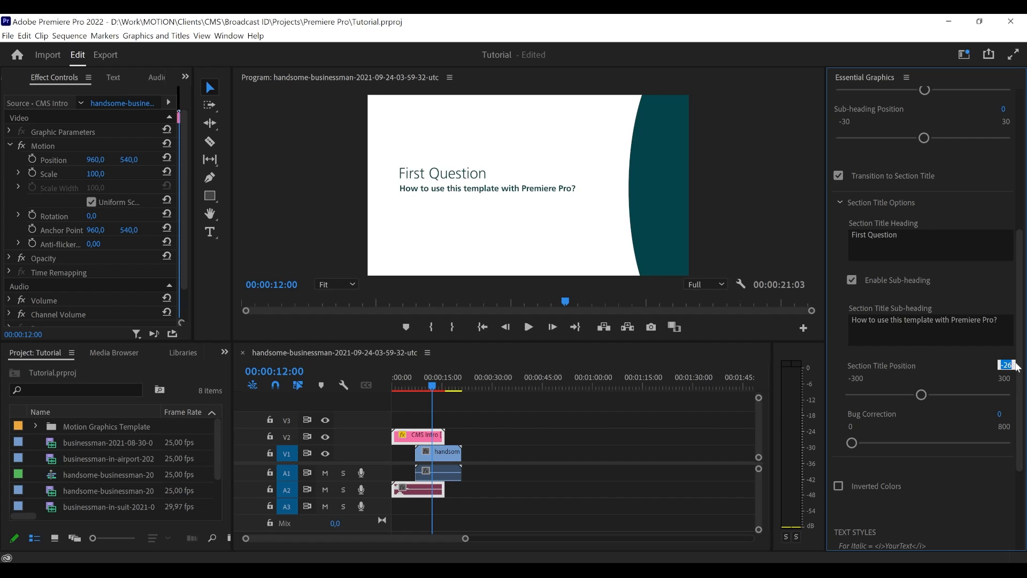
{"action": "type", "text": "0"}
{"action": "key", "text": "Return"}
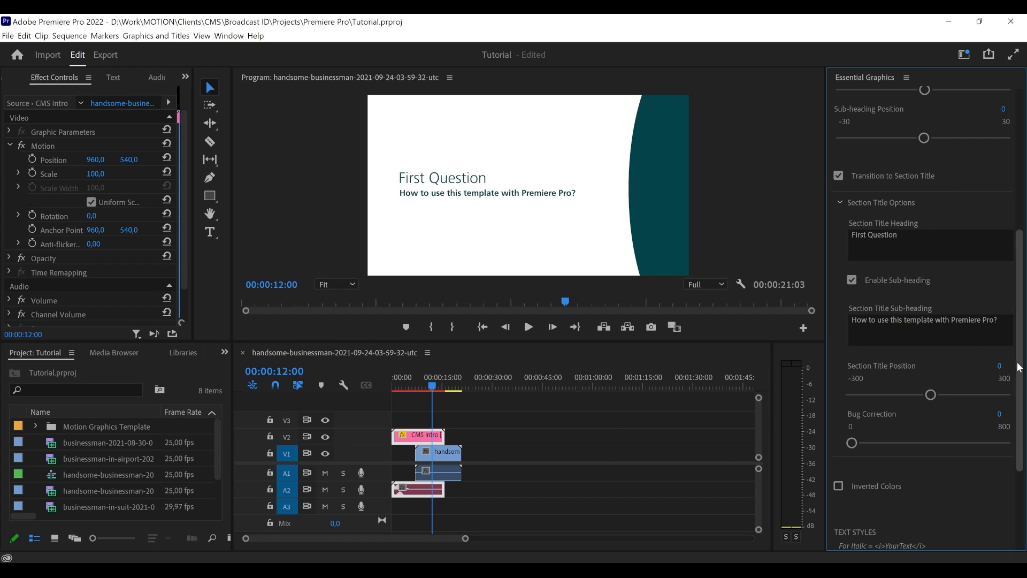
- Add "The most important one:" as a second line of the Section Title Heading and set Section Title Position to 61
{"action": "left_click", "coordinate": [891, 257]}
{"action": "left_click", "coordinate": [907, 238]}
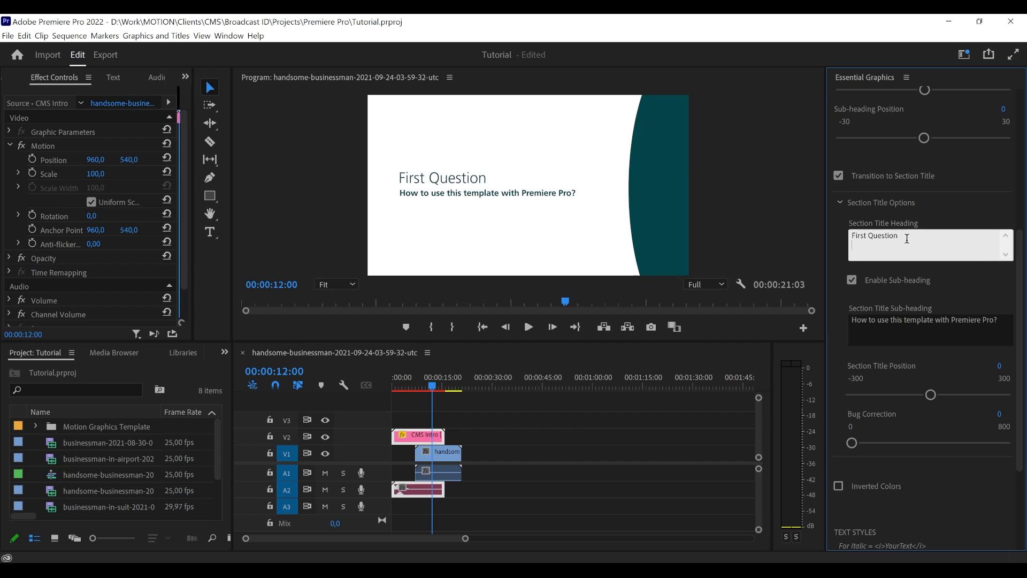
{"action": "key", "text": "Return"}
{"action": "type", "text": "The most important onw"}
{"action": "type", "text": ":"}
{"action": "left_click", "coordinate": [836, 259]}
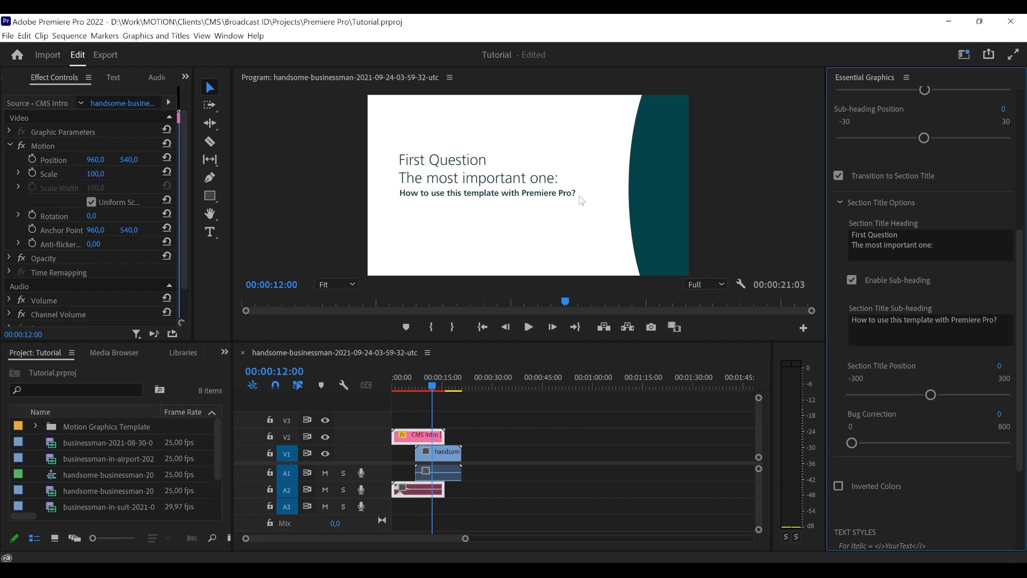
{"action": "mouse_move", "coordinate": [931, 397]}
{"action": "left_mouse_down"}
{"action": "mouse_move", "coordinate": [943, 397]}
{"action": "mouse_move", "coordinate": [917, 394]}
{"action": "mouse_move", "coordinate": [943, 401]}
{"action": "left_mouse_up"}
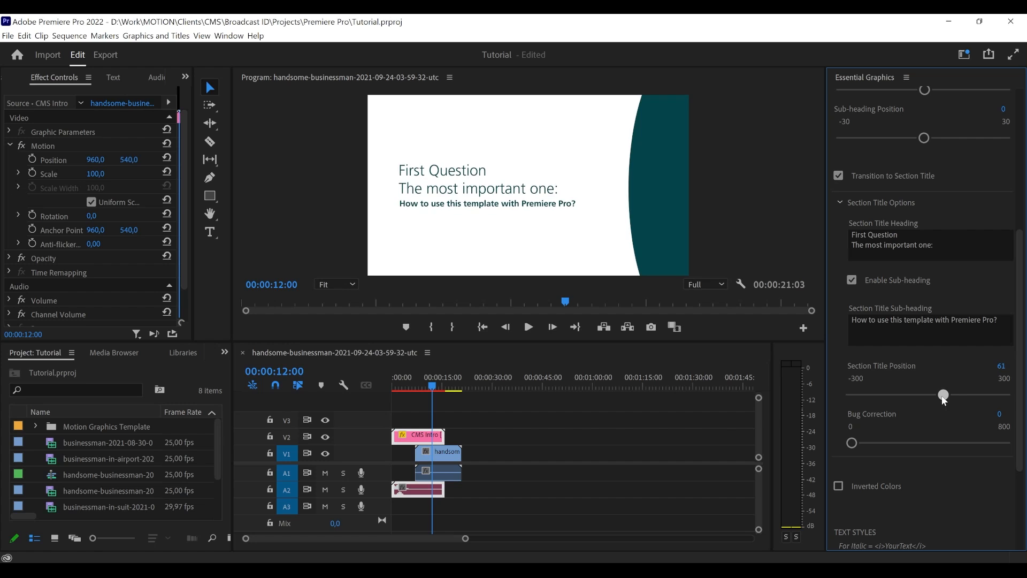
- Play back the section title transition from 00:00:07:05 and park the playhead at 00:00:12:21
{"action": "left_click", "coordinate": [416, 388]}
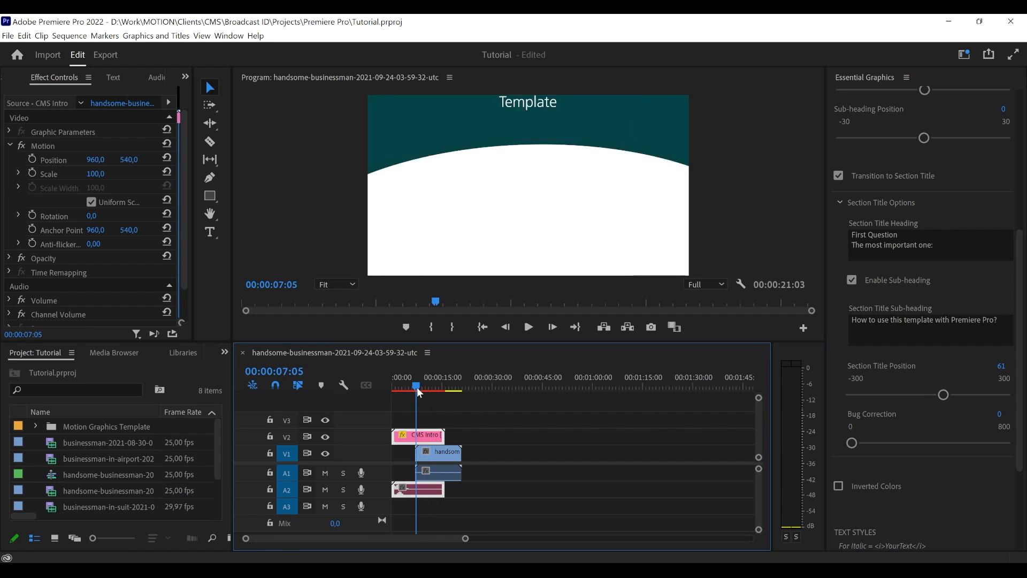
{"action": "key", "text": "space"}
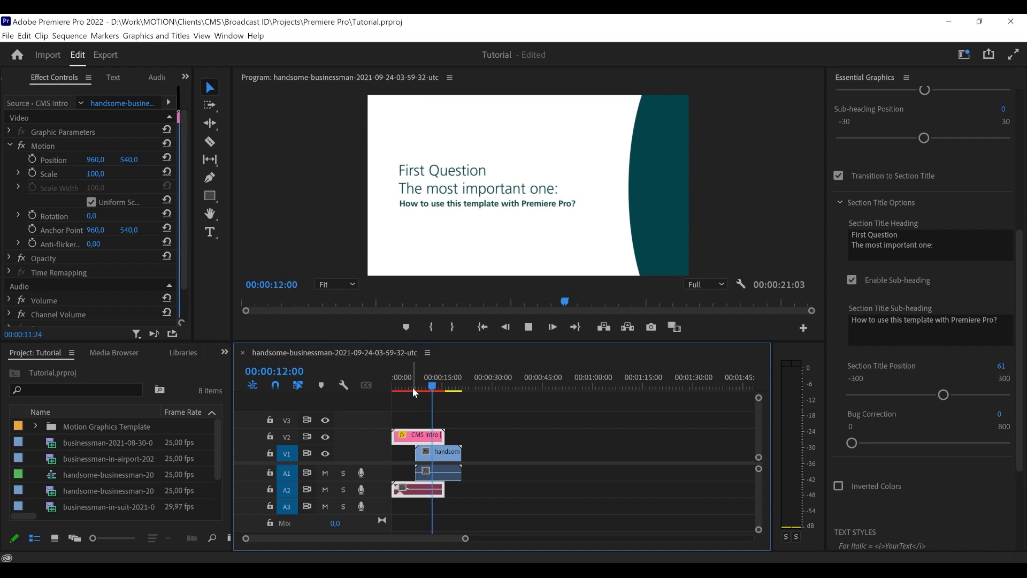
{"action": "key", "text": "space"}
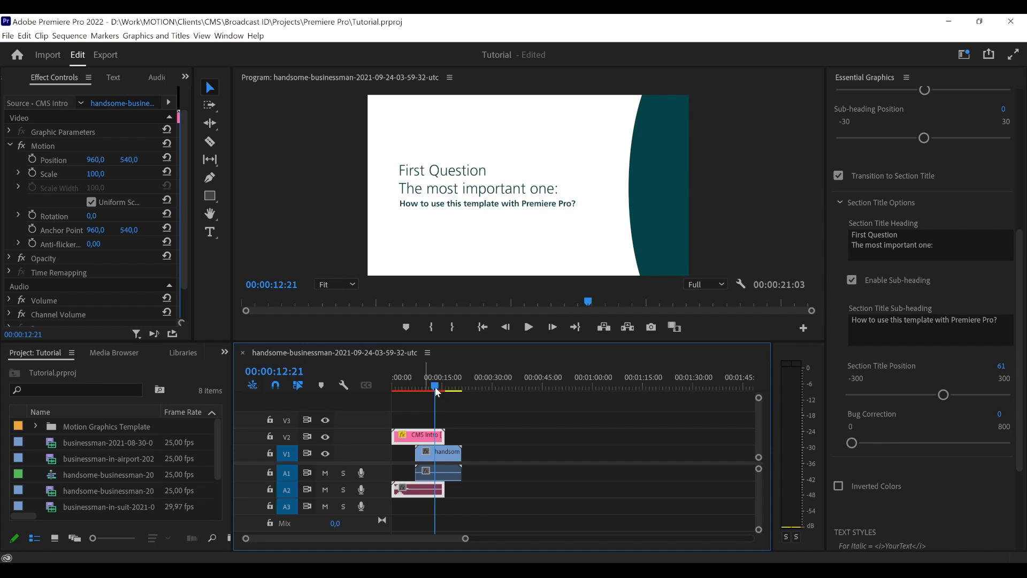
- Toggle the section title's sub-heading off and on to compare the layouts, leaving Enable Sub-heading switched on
{"action": "left_click", "coordinate": [888, 279]}
{"action": "left_click", "coordinate": [888, 278]}
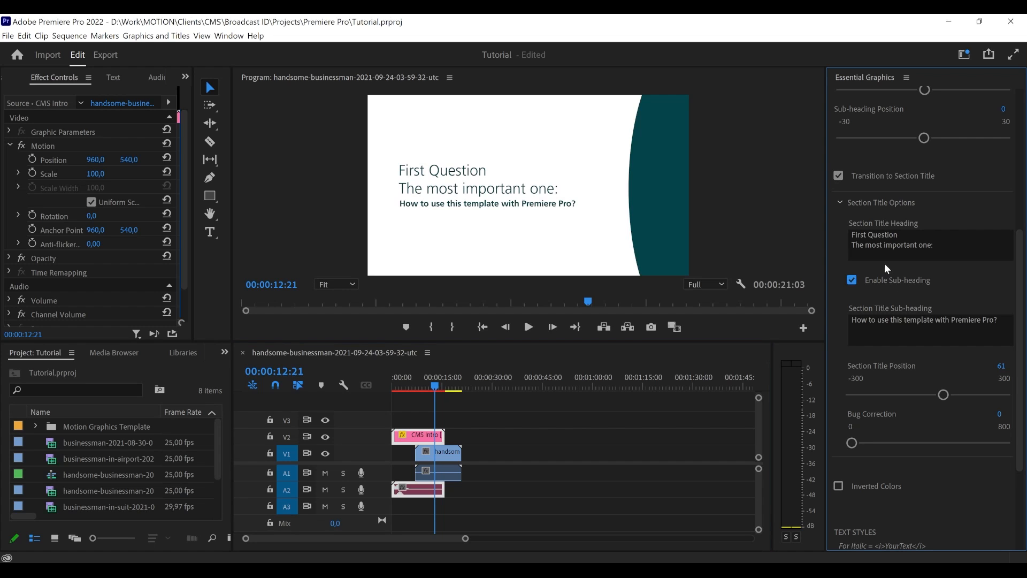
{"action": "scroll", "coordinate": [884, 265], "scroll_direction": "up", "scroll_amount": 4}
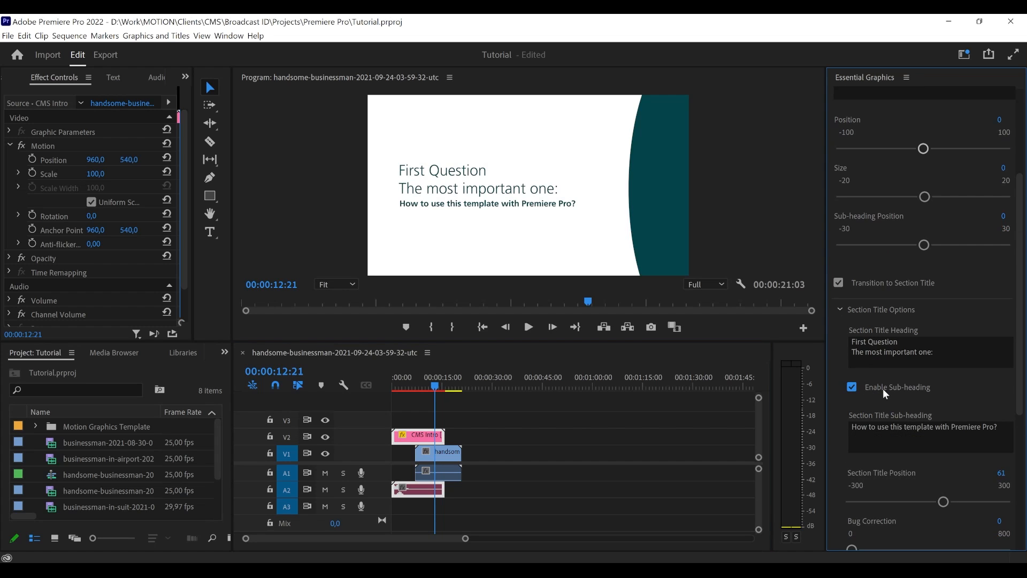
{"action": "left_click", "coordinate": [882, 389]}
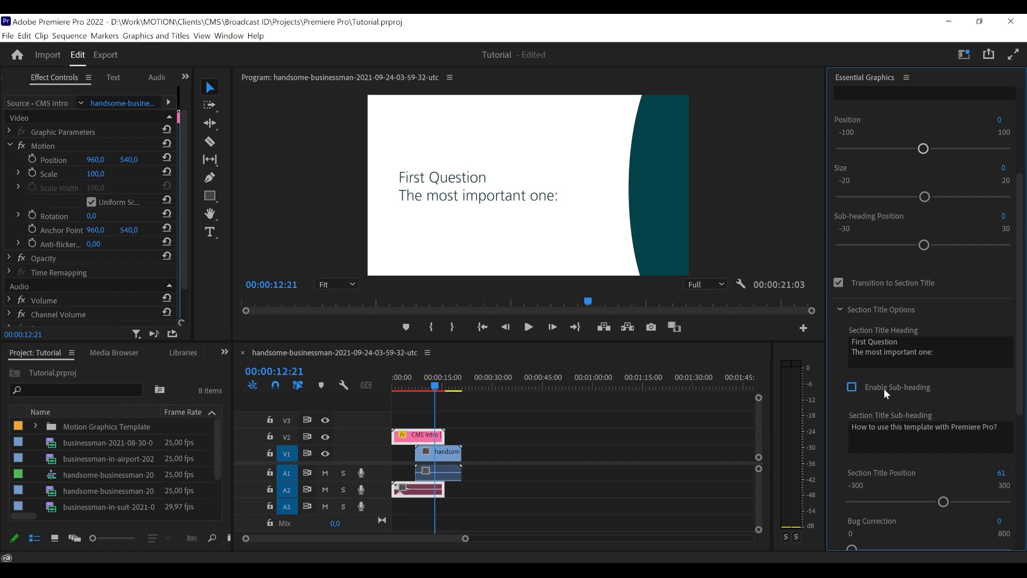
{"action": "left_click", "coordinate": [885, 389]}
{"action": "left_click", "coordinate": [887, 388]}
{"action": "left_click", "coordinate": [887, 388]}
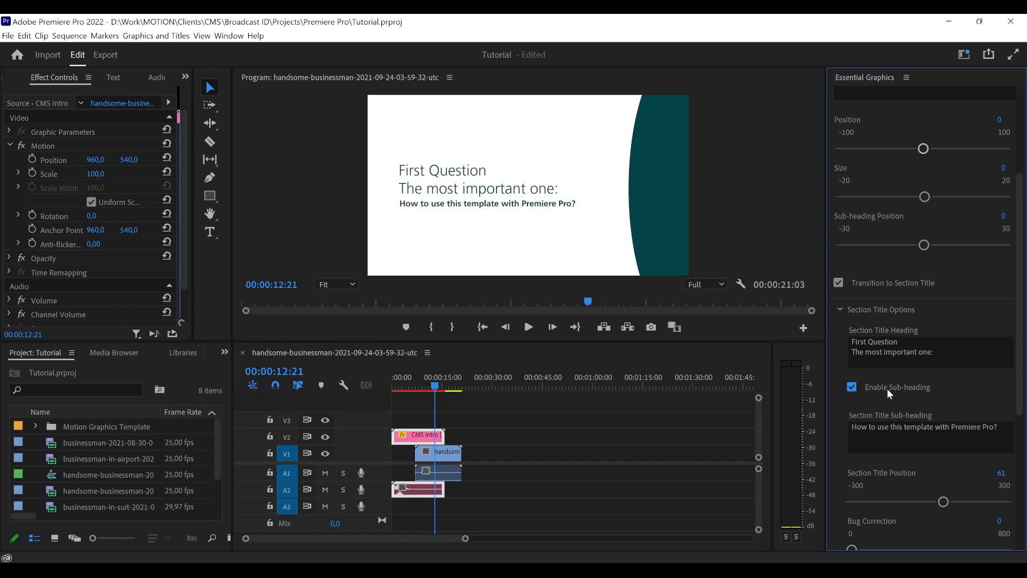
{"action": "left_click", "coordinate": [887, 388]}
{"action": "left_click", "coordinate": [886, 388]}
{"action": "left_click", "coordinate": [886, 388]}
{"action": "left_click", "coordinate": [859, 390]}
- Examine the CMS Intro's template controls, from the title fields to Inverted Colors and the text style notes and warnings
{"action": "scroll", "coordinate": [833, 390], "scroll_direction": "up", "scroll_amount": 4}
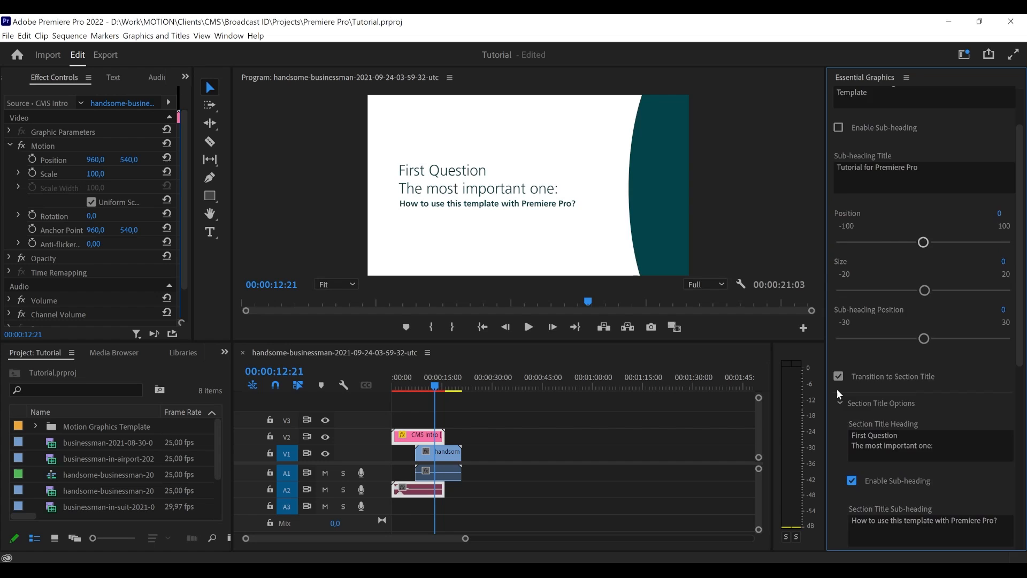
{"action": "scroll", "coordinate": [837, 388], "scroll_direction": "up", "scroll_amount": 3}
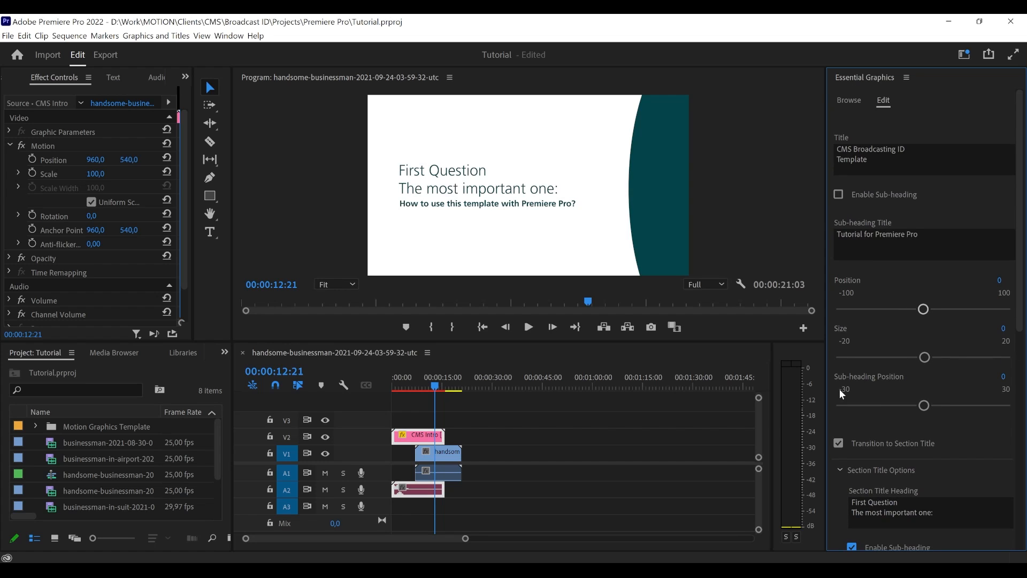
{"action": "scroll", "coordinate": [861, 387], "scroll_direction": "down", "scroll_amount": 12}
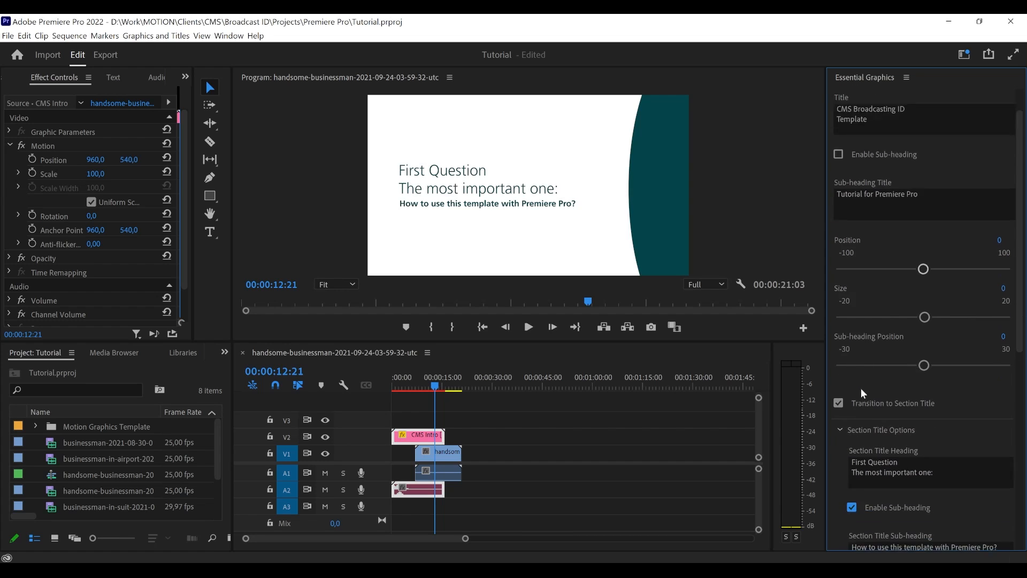
{"action": "scroll", "coordinate": [906, 414], "scroll_direction": "down", "scroll_amount": 6}
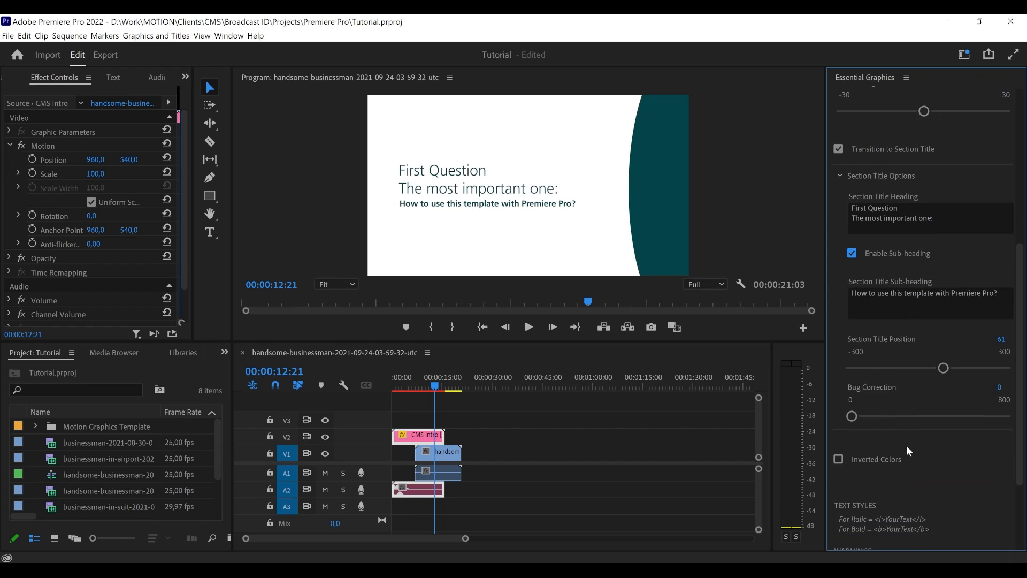
{"action": "scroll", "coordinate": [877, 422], "scroll_direction": "down", "scroll_amount": 1}
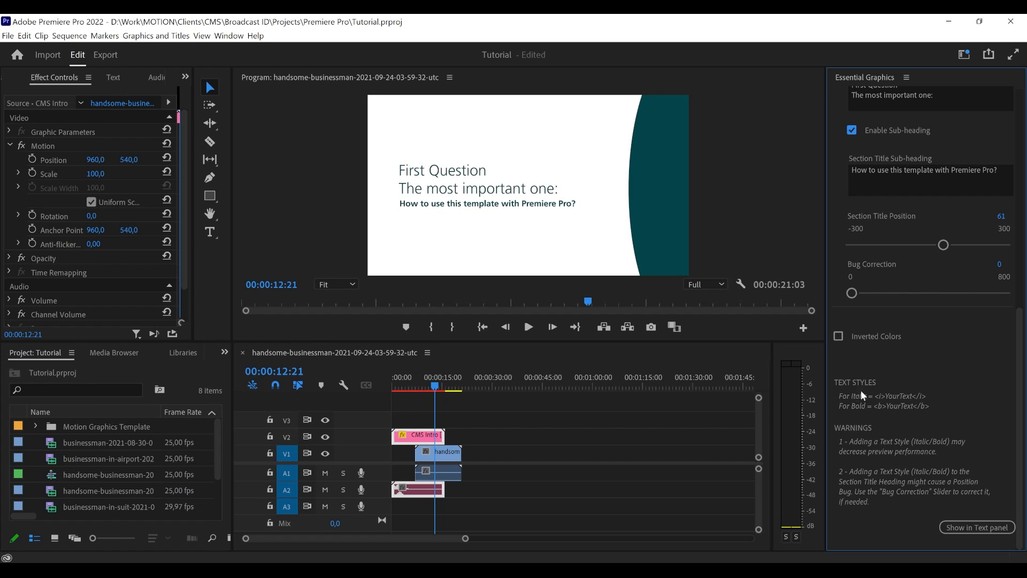
{"action": "scroll", "coordinate": [861, 417], "scroll_direction": "up", "scroll_amount": 1}
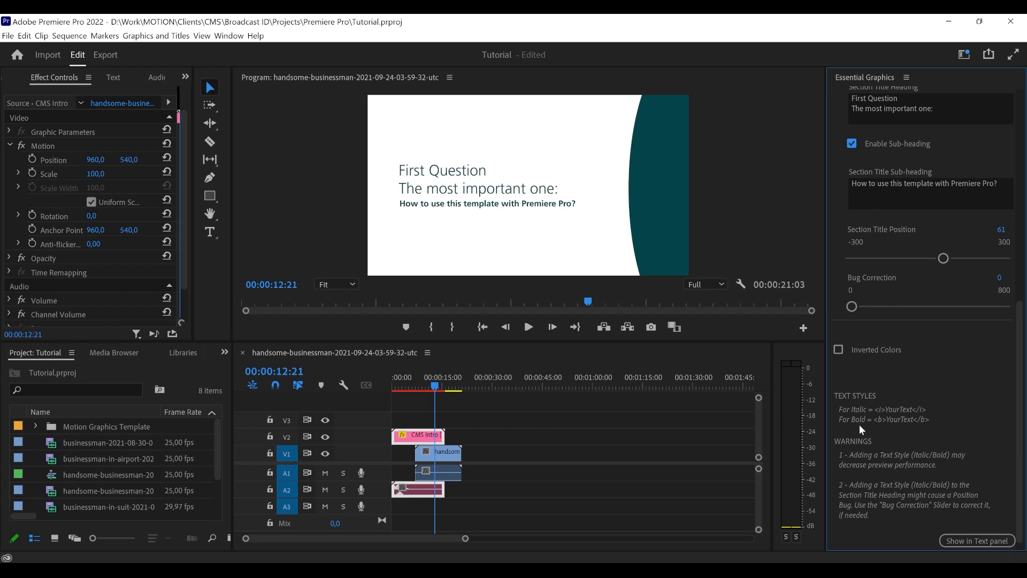
{"action": "scroll", "coordinate": [855, 425], "scroll_direction": "up", "scroll_amount": 7}
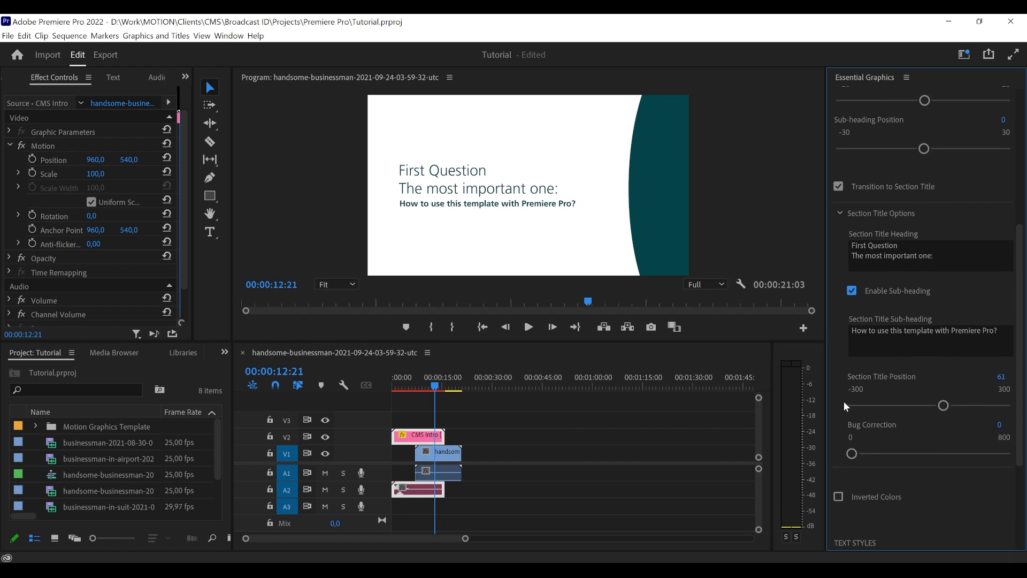
{"action": "scroll", "coordinate": [877, 428], "scroll_direction": "down", "scroll_amount": 6}
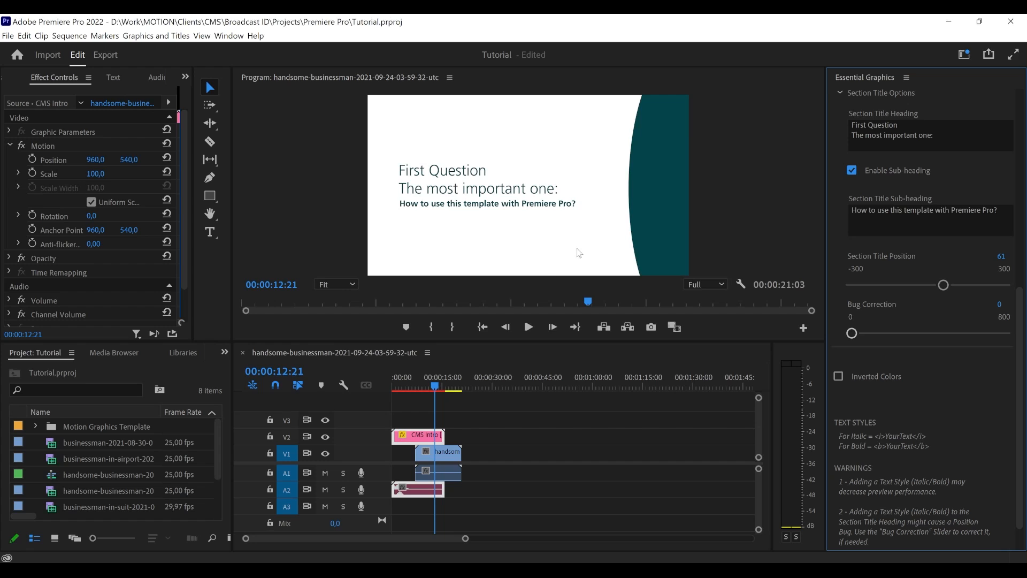
- Park the playhead at 00:00:07:15 on the intro title and bring up the CMS Intro's main title controls
{"action": "left_click_drag", "start_coordinate": [419, 390], "coordinate": [418, 389]}
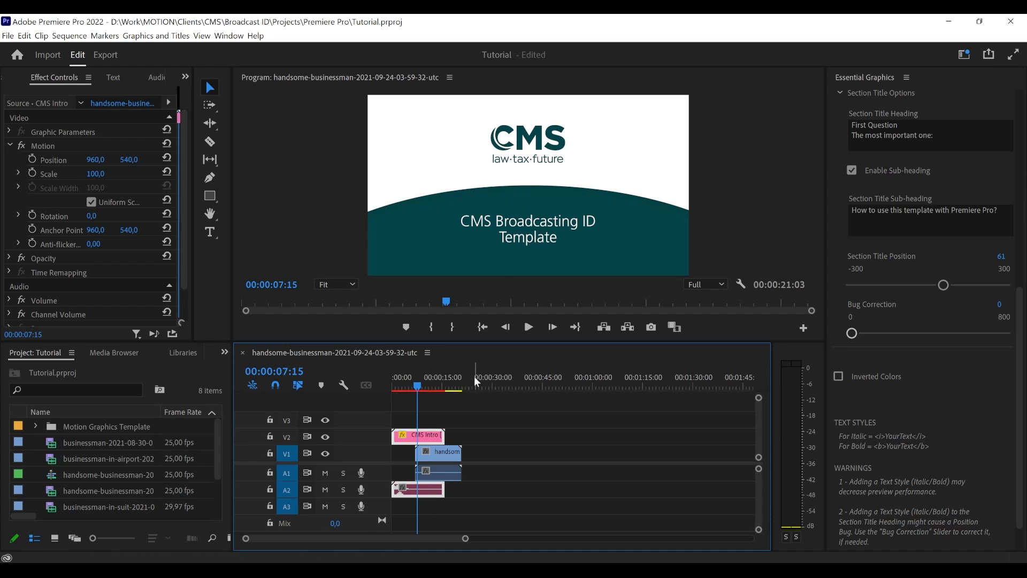
{"action": "scroll", "coordinate": [836, 377], "scroll_direction": "up", "scroll_amount": 5}
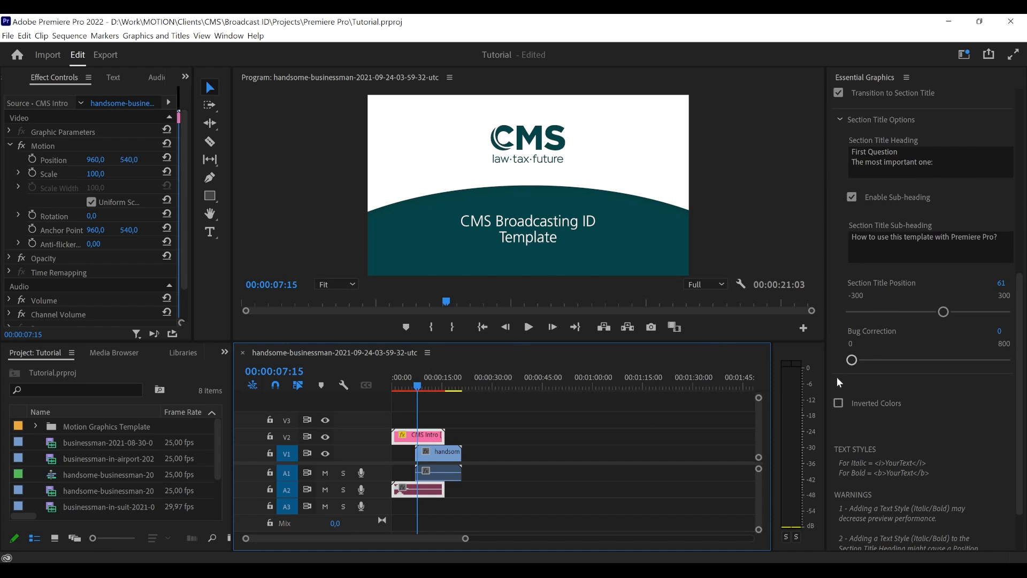
{"action": "scroll", "coordinate": [833, 364], "scroll_direction": "up", "scroll_amount": 4}
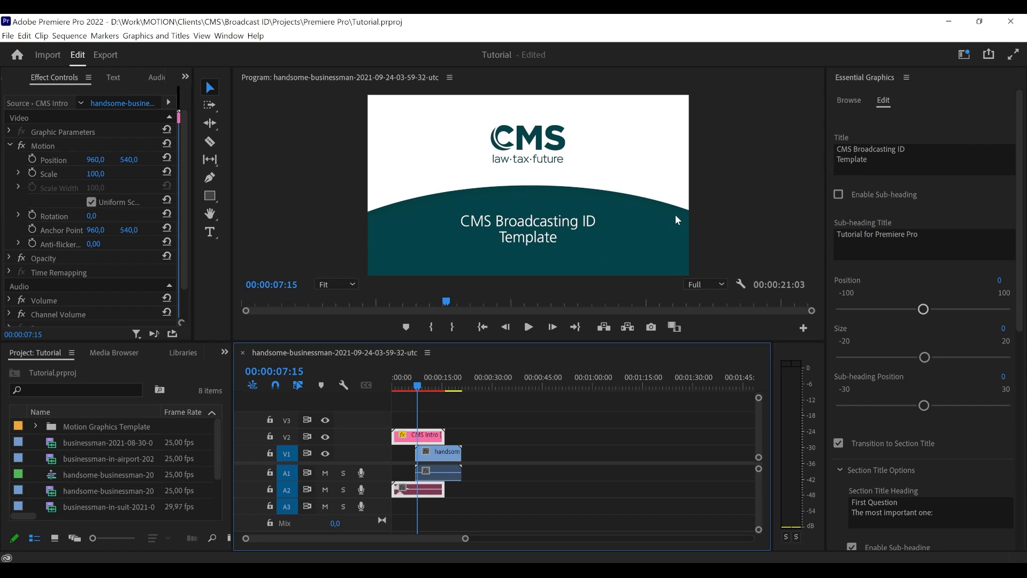
- Examine the CMS Intro's template controls and its text style notes on italic and bold tags
{"action": "scroll", "coordinate": [844, 288], "scroll_direction": "down", "scroll_amount": 8}
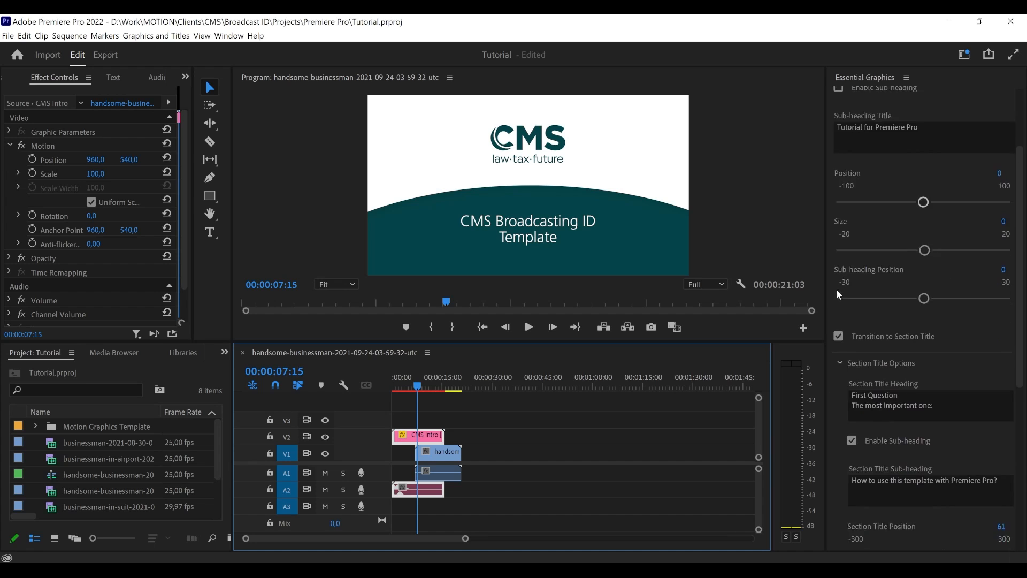
{"action": "scroll", "coordinate": [838, 293], "scroll_direction": "down", "scroll_amount": 3}
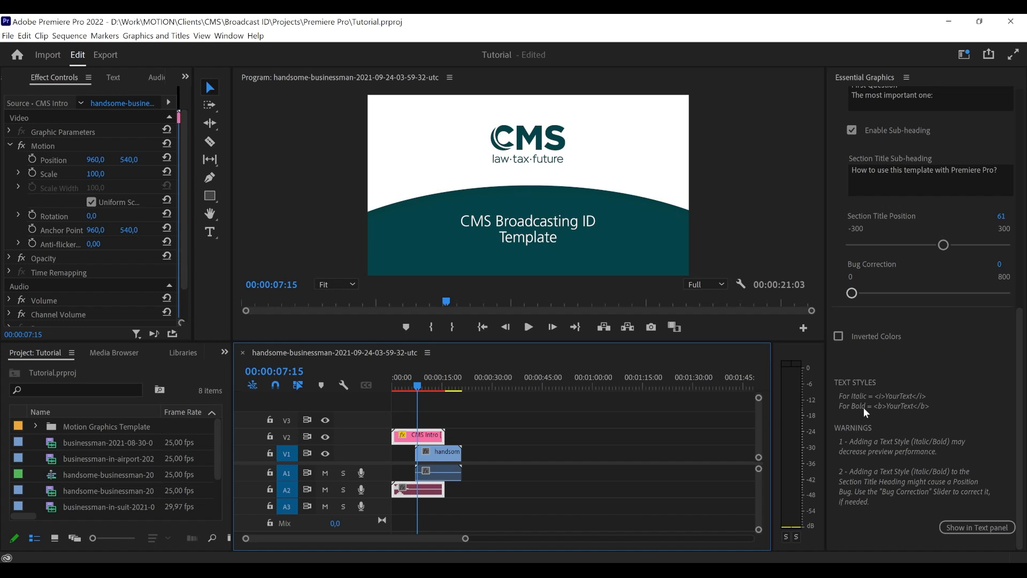
{"action": "scroll", "coordinate": [862, 407], "scroll_direction": "up", "scroll_amount": 3}
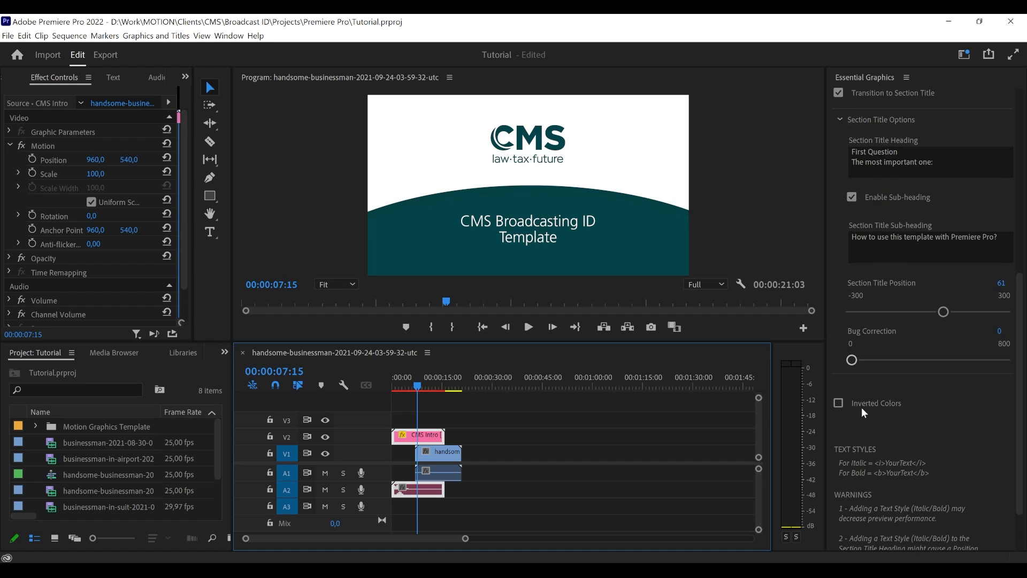
{"action": "scroll", "coordinate": [862, 407], "scroll_direction": "up", "scroll_amount": 10}
{"action": "scroll", "coordinate": [851, 353], "scroll_direction": "up", "scroll_amount": 3}
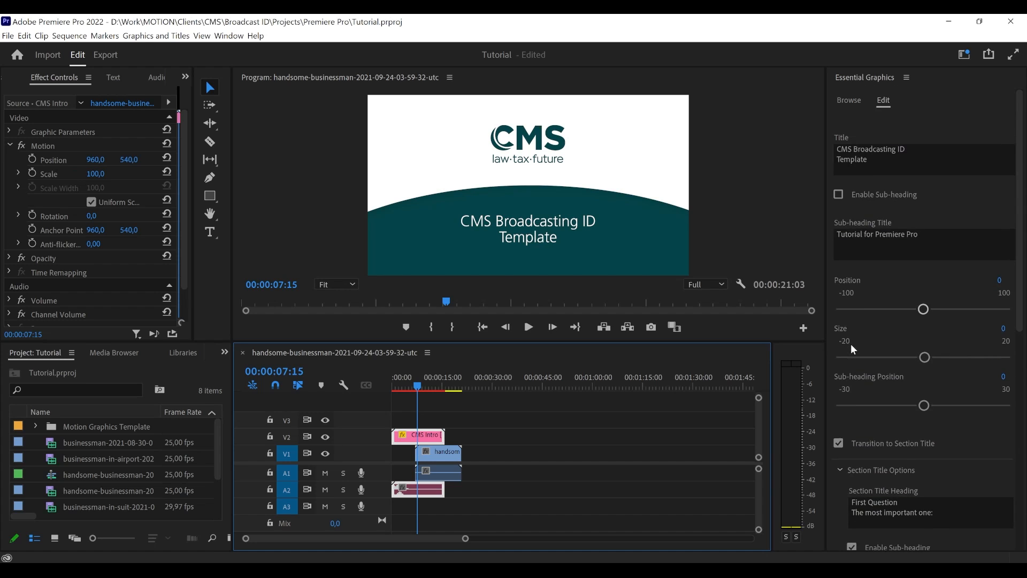
{"action": "scroll", "coordinate": [852, 343], "scroll_direction": "down", "scroll_amount": 9}
{"action": "scroll", "coordinate": [866, 444], "scroll_direction": "down", "scroll_amount": 5}
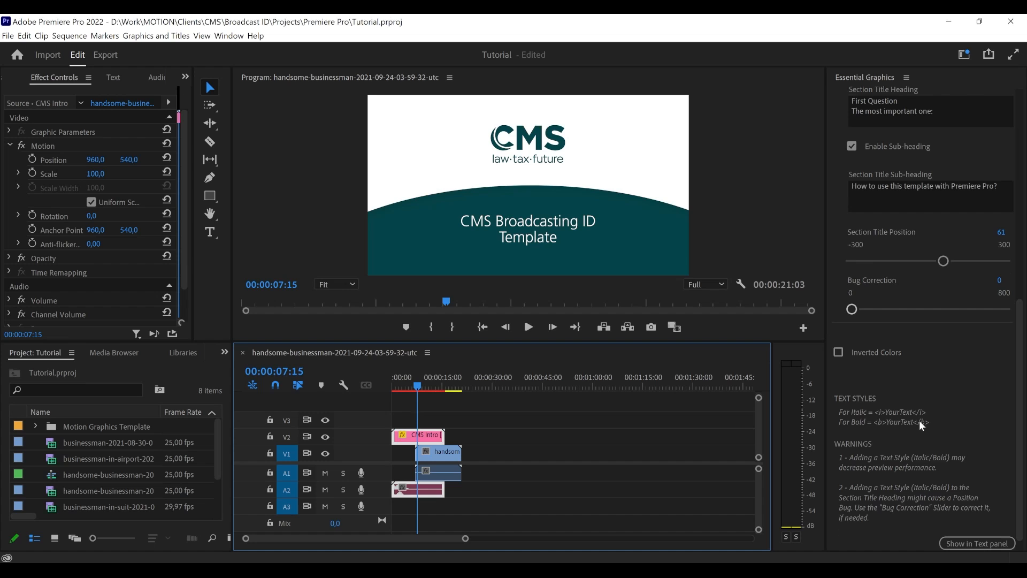
{"action": "scroll", "coordinate": [919, 419], "scroll_direction": "up", "scroll_amount": 9}
{"action": "scroll", "coordinate": [854, 288], "scroll_direction": "up", "scroll_amount": 2}
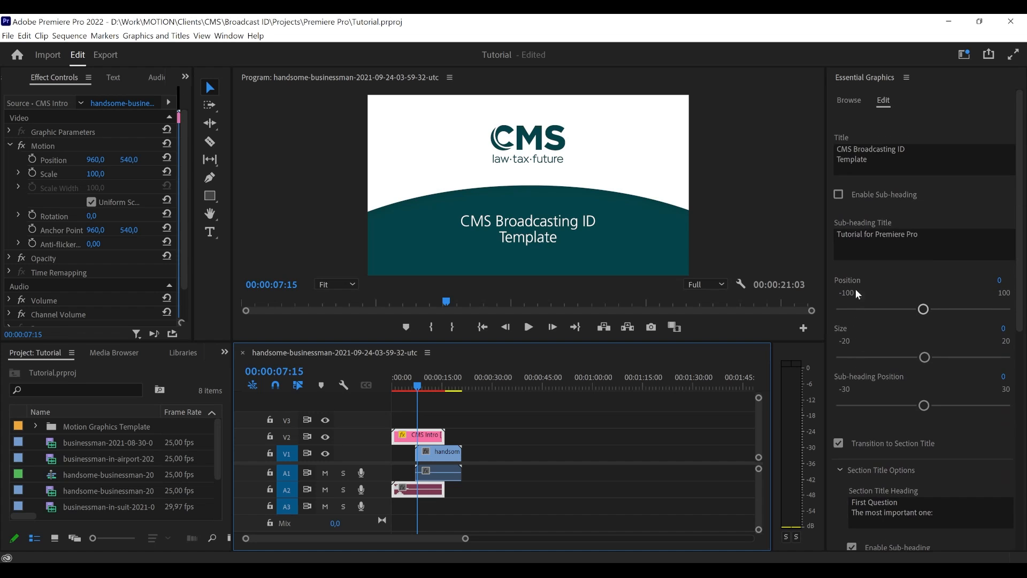
- Italicize "Broadcasting ID" in the intro's main title by wrapping it in <i> and </i> tags
{"action": "left_click", "coordinate": [853, 152]}
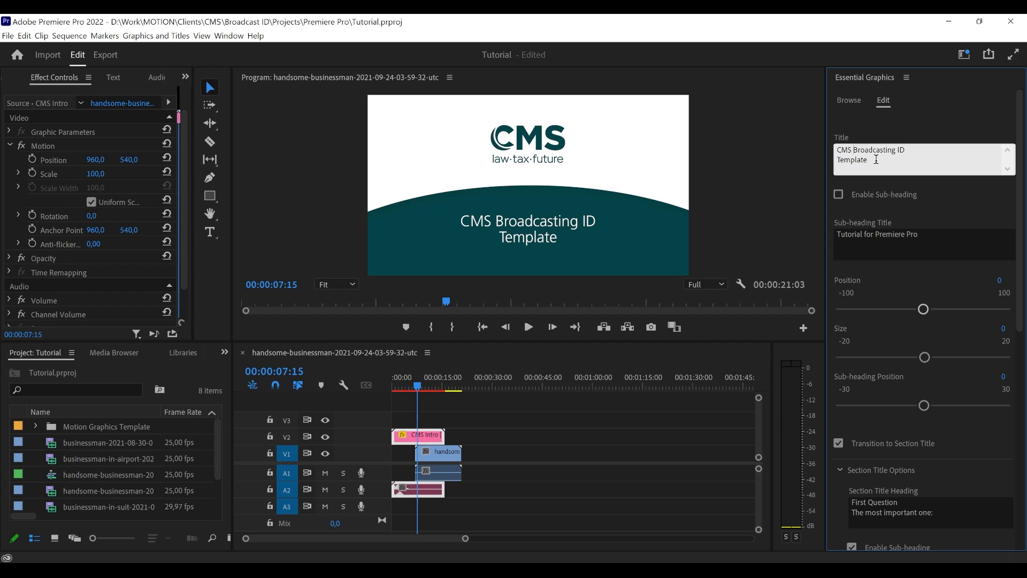
{"action": "type", "text": "<i>"}
{"action": "left_click", "coordinate": [866, 152]}
{"action": "type", "text": "<"}
{"action": "left_click_drag", "start_coordinate": [853, 151], "coordinate": [864, 151]}
{"action": "left_click", "coordinate": [865, 151]}
{"action": "left_click_drag", "start_coordinate": [900, 150], "coordinate": [862, 151]}
{"action": "type", "text": "/i>"}
{"action": "left_click_drag", "start_coordinate": [930, 152], "coordinate": [924, 153]}
{"action": "left_click", "coordinate": [930, 151]}
{"action": "mouse_move", "coordinate": [866, 152]}
{"action": "left_mouse_down"}
{"action": "mouse_move", "coordinate": [853, 151]}
{"action": "mouse_move", "coordinate": [927, 150]}
{"action": "mouse_move", "coordinate": [864, 151]}
{"action": "left_mouse_up"}
{"action": "left_click", "coordinate": [879, 164]}
{"action": "left_click", "coordinate": [881, 125]}
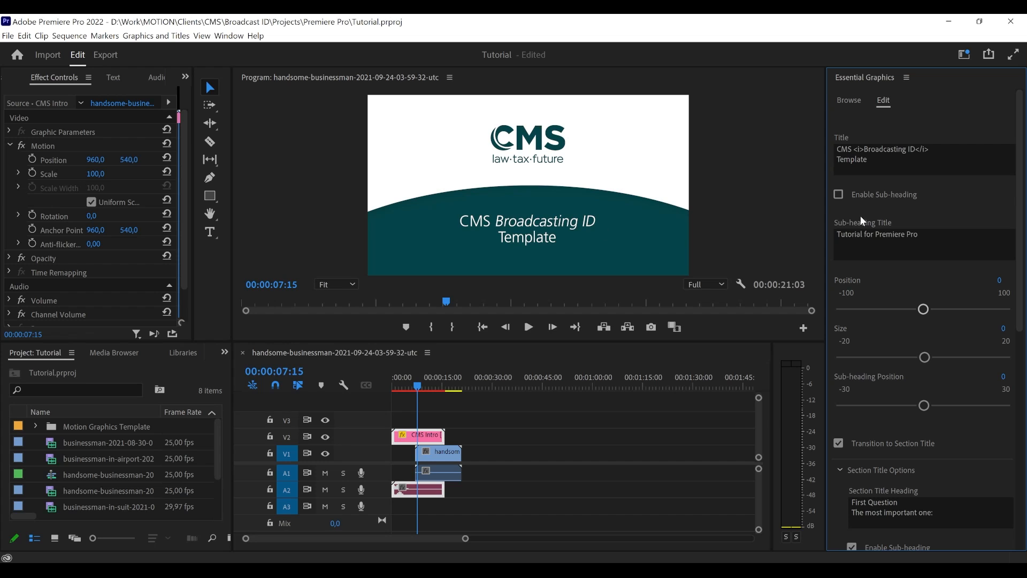
- Make "Broadcasting ID" in the main title bold by replacing its italic tags with <b> and </b>
{"action": "scroll", "coordinate": [859, 214], "scroll_direction": "down", "scroll_amount": 4}
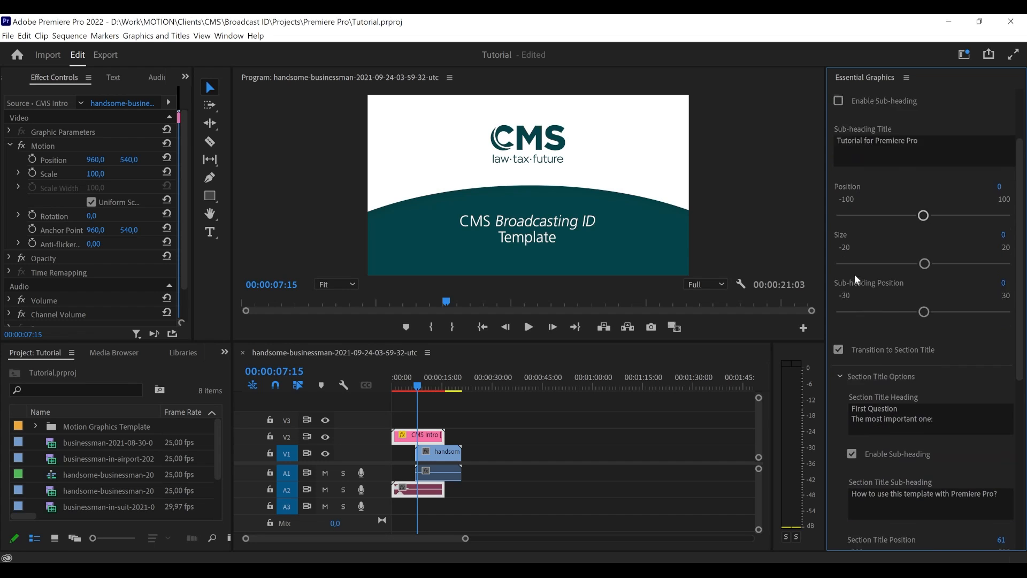
{"action": "scroll", "coordinate": [854, 274], "scroll_direction": "down", "scroll_amount": 2}
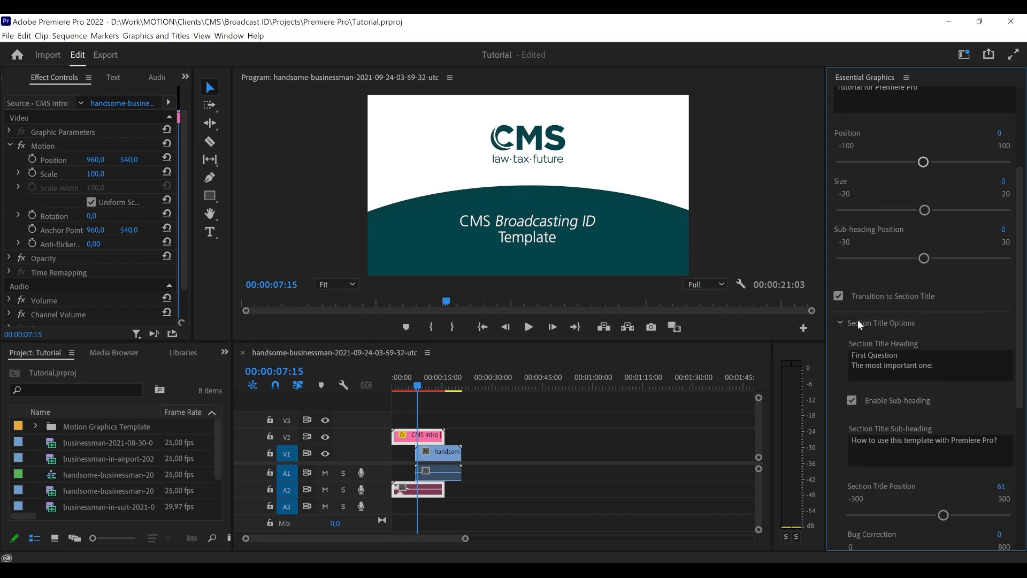
{"action": "scroll", "coordinate": [858, 319], "scroll_direction": "up", "scroll_amount": 6}
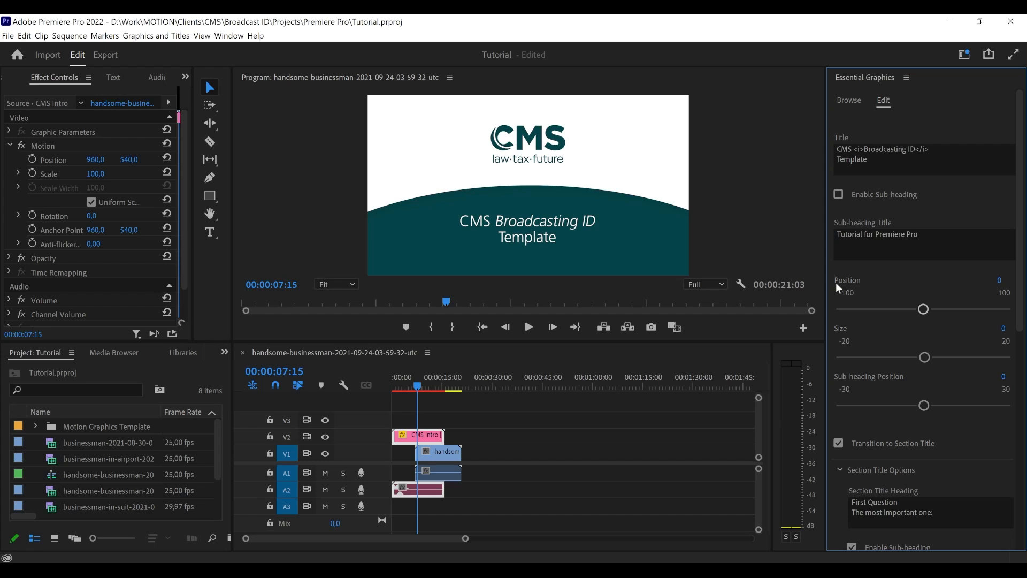
{"action": "left_click", "coordinate": [859, 148]}
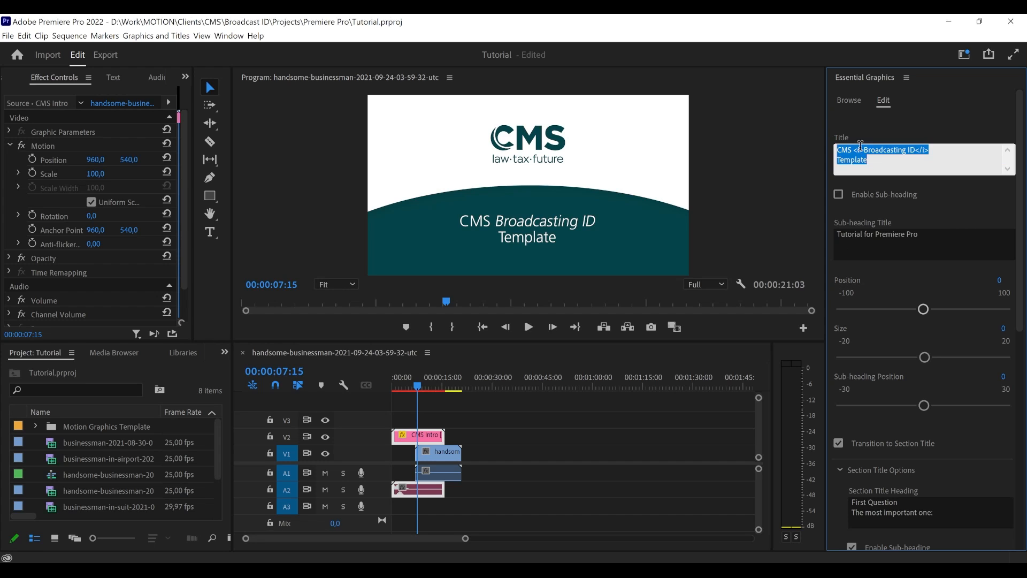
{"action": "left_click", "coordinate": [859, 149]}
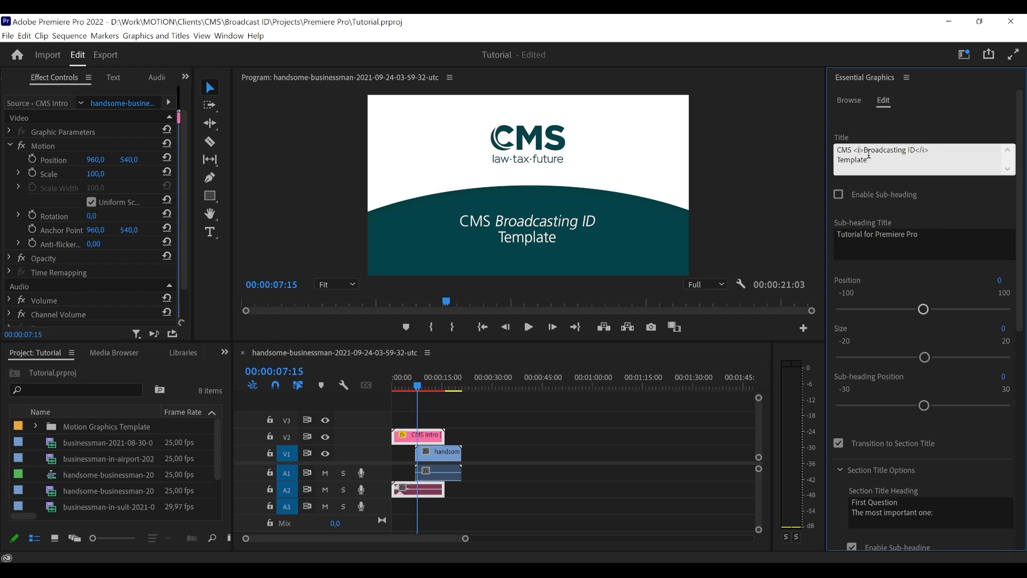
{"action": "scroll", "coordinate": [847, 466], "scroll_direction": "down", "scroll_amount": 7}
{"action": "scroll", "coordinate": [839, 466], "scroll_direction": "down", "scroll_amount": 3}
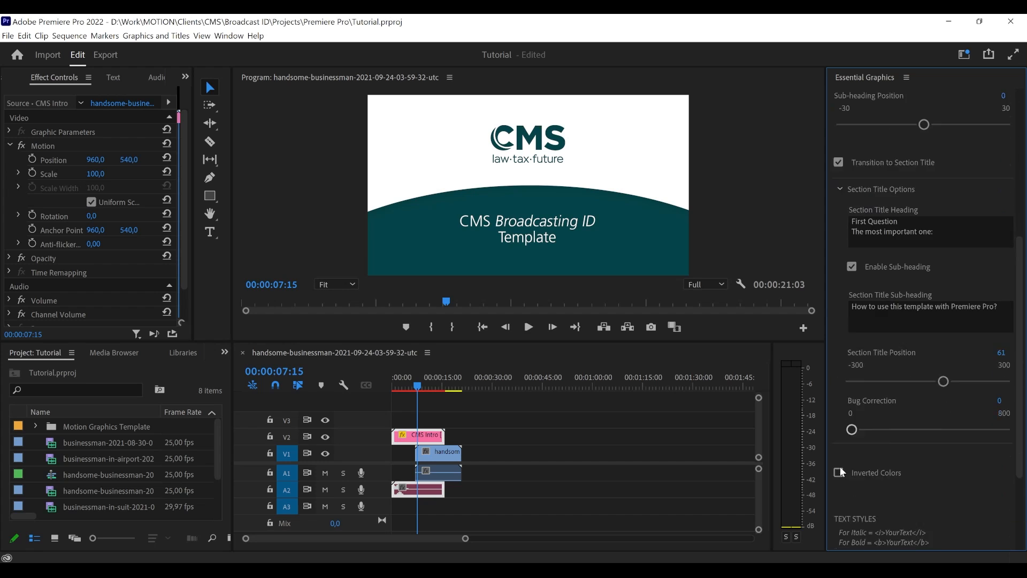
{"action": "scroll", "coordinate": [852, 357], "scroll_direction": "up", "scroll_amount": 10}
{"action": "scroll", "coordinate": [865, 158], "scroll_direction": "up", "scroll_amount": 1}
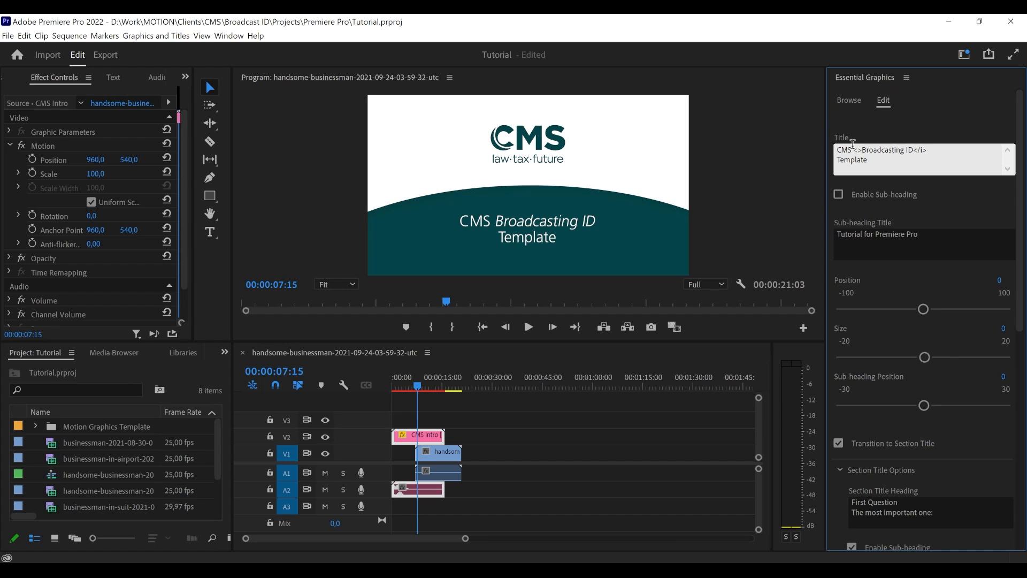
{"action": "type", "text": "b"}
{"action": "type", "text": "b"}
{"action": "left_click", "coordinate": [939, 127]}
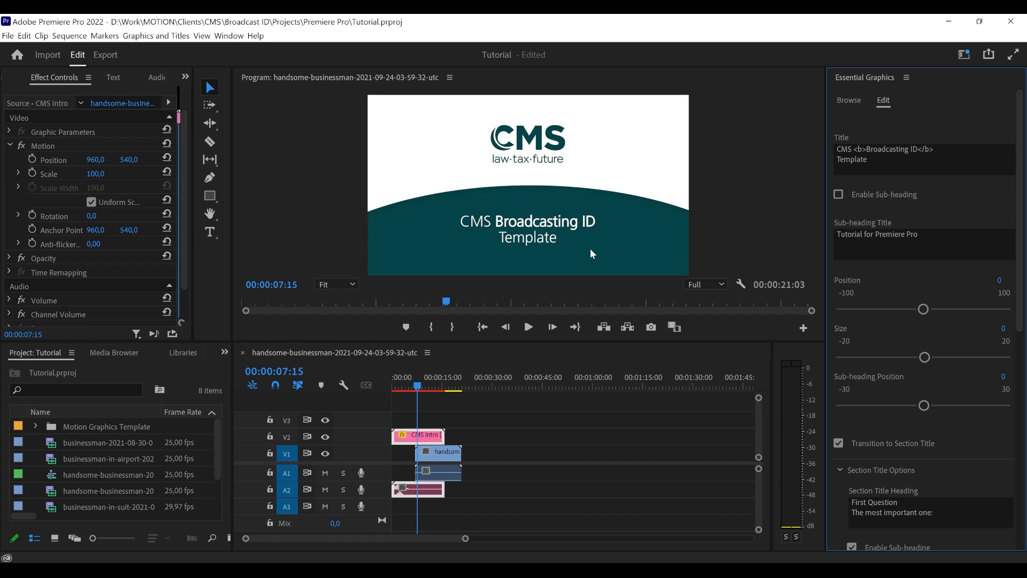
- Remove the <b> and </b> tags around "Broadcasting ID" so the main title uses plain text
{"action": "left_click", "coordinate": [857, 149]}
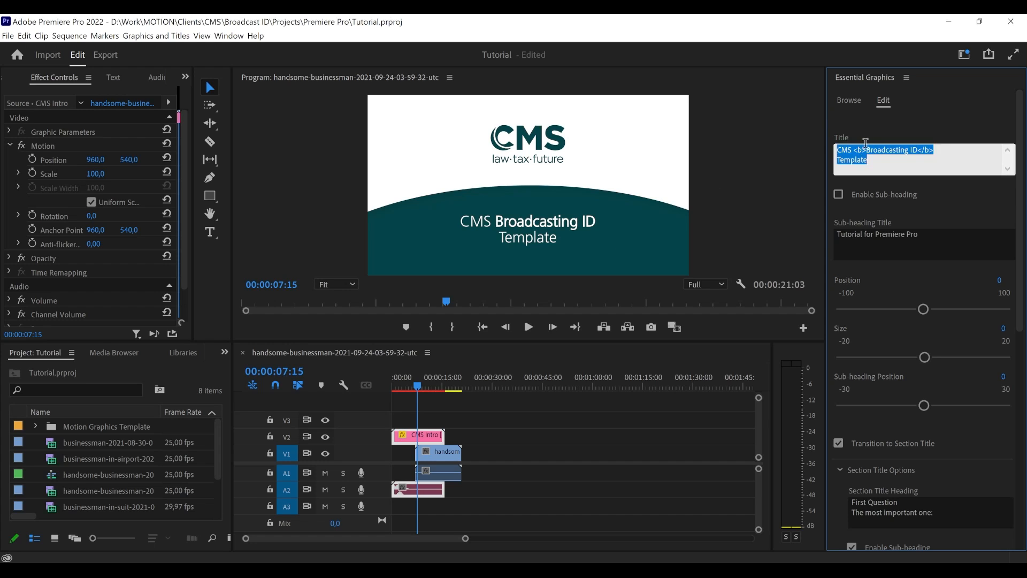
{"action": "left_click", "coordinate": [866, 150]}
{"action": "key", "text": "BackSpace"}
{"action": "key", "text": "BackSpace"}
{"action": "key", "text": "BackSpace"}
{"action": "key", "text": "BackSpace"}
{"action": "key", "text": "BackSpace"}
{"action": "key", "text": "BackSpace"}
{"action": "key", "text": "BackSpace"}
{"action": "left_click", "coordinate": [920, 122]}
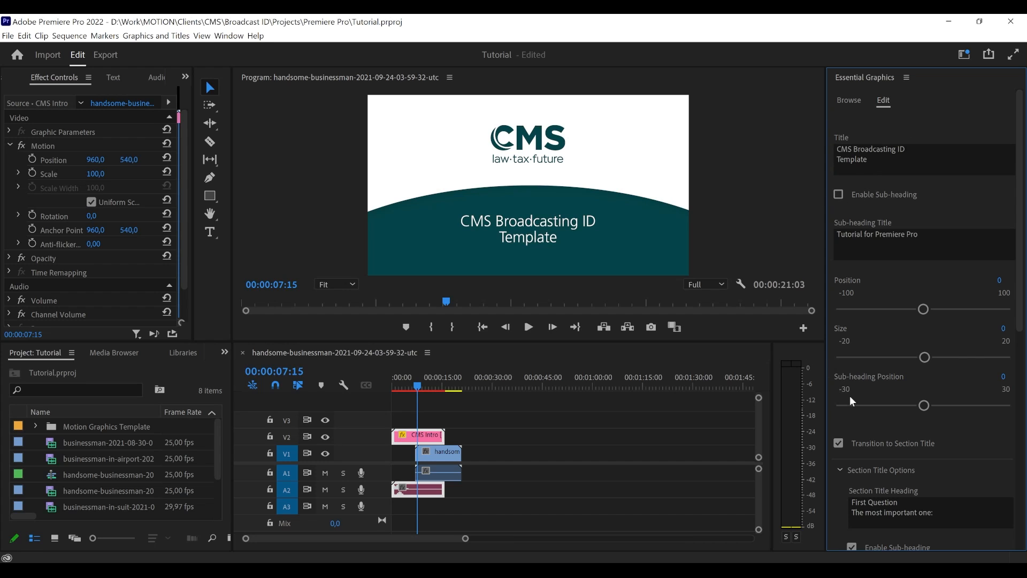
- Review the CMS Intro's text style notes and the warnings about using text styles in the title fields
{"action": "scroll", "coordinate": [851, 396], "scroll_direction": "down", "scroll_amount": 5}
{"action": "scroll", "coordinate": [852, 393], "scroll_direction": "down", "scroll_amount": 2}
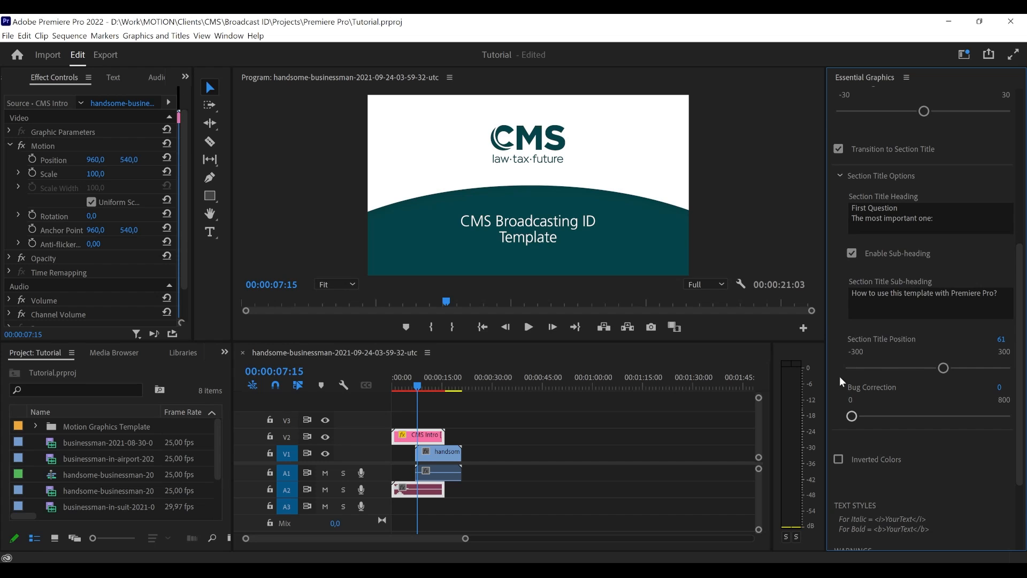
{"action": "scroll", "coordinate": [839, 377], "scroll_direction": "down", "scroll_amount": 3}
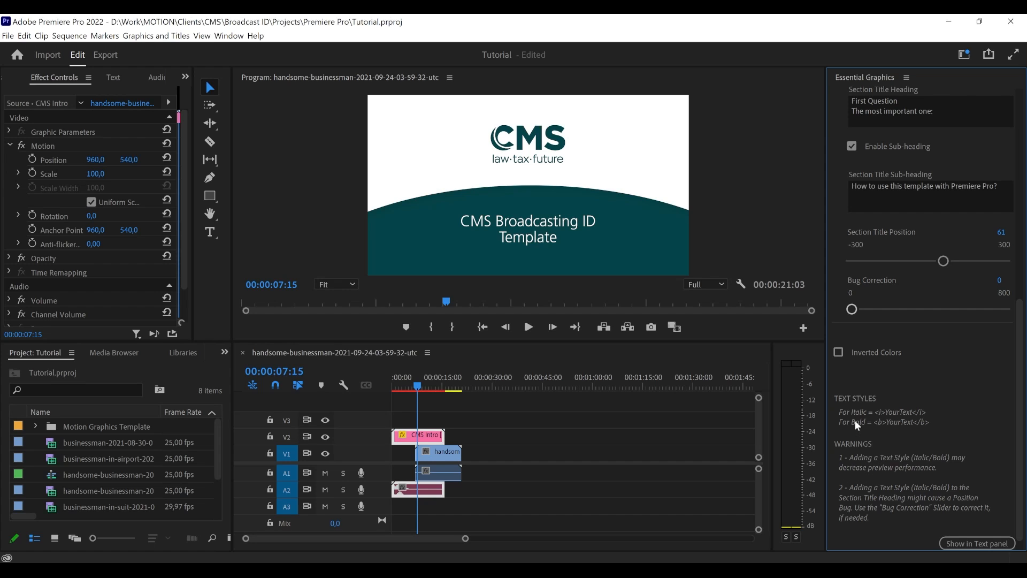
{"action": "scroll", "coordinate": [855, 419], "scroll_direction": "up", "scroll_amount": 5}
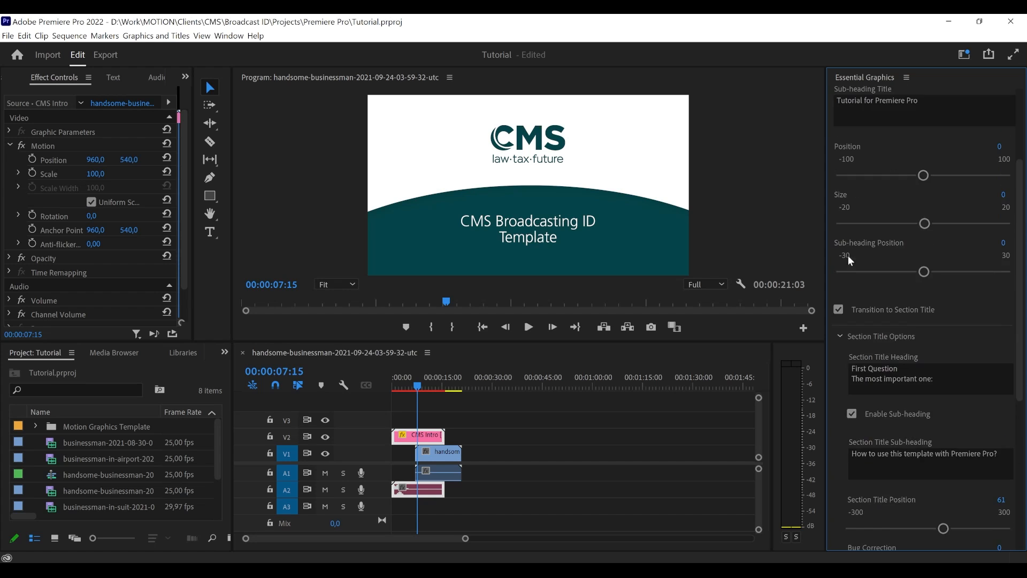
{"action": "scroll", "coordinate": [851, 252], "scroll_direction": "up", "scroll_amount": 3}
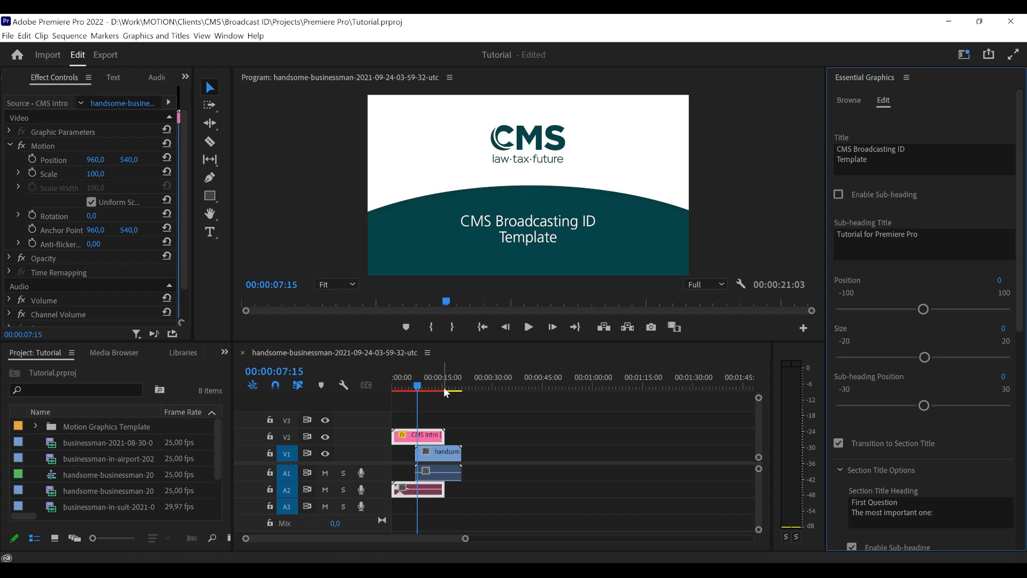
- Preview the transition to the section title, park the playhead at 00:00:11:10 and check its text style options
{"action": "left_click", "coordinate": [527, 327]}
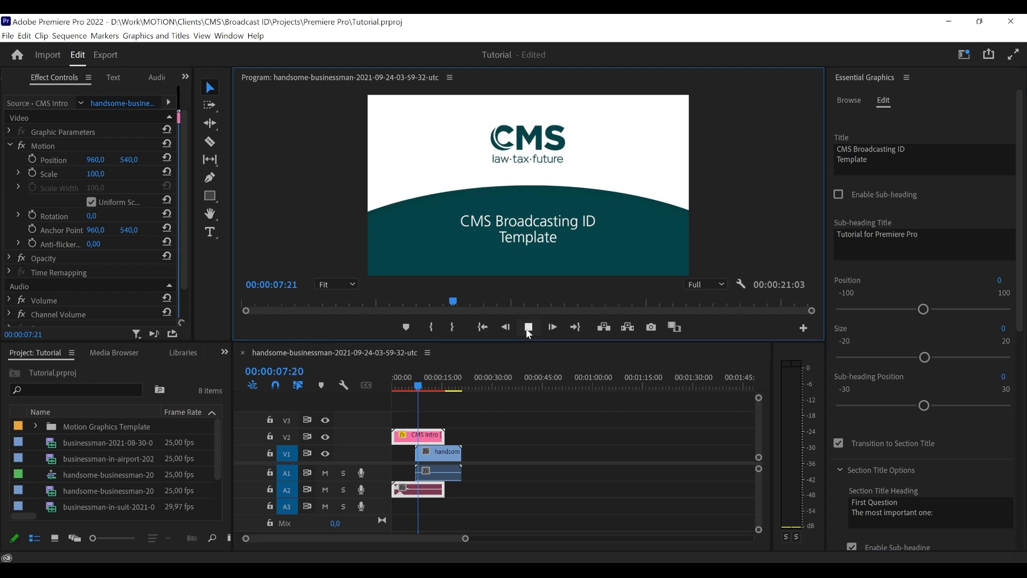
{"action": "left_click_drag", "start_coordinate": [419, 380], "coordinate": [422, 382]}
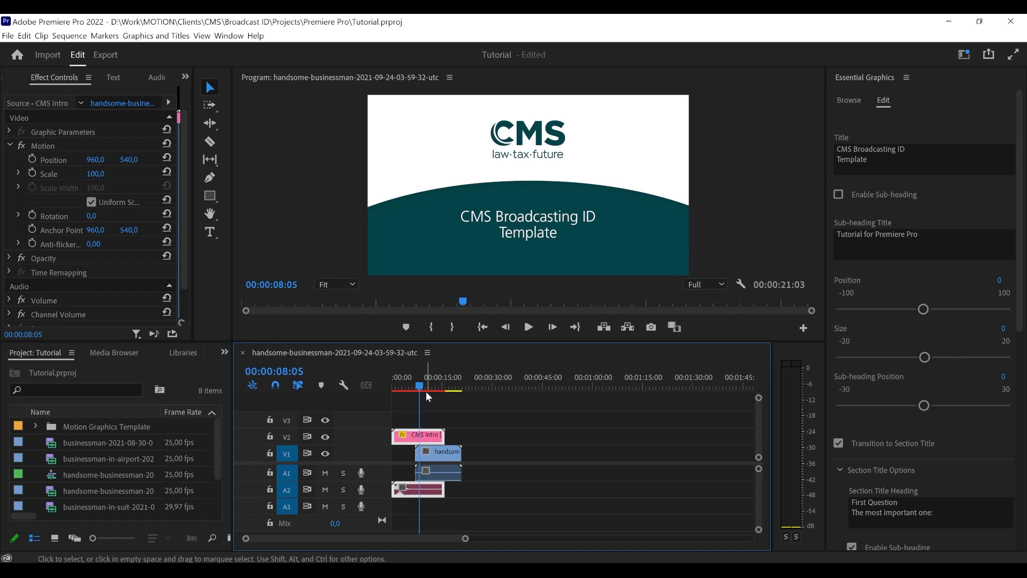
{"action": "left_click_drag", "start_coordinate": [416, 381], "coordinate": [428, 382]}
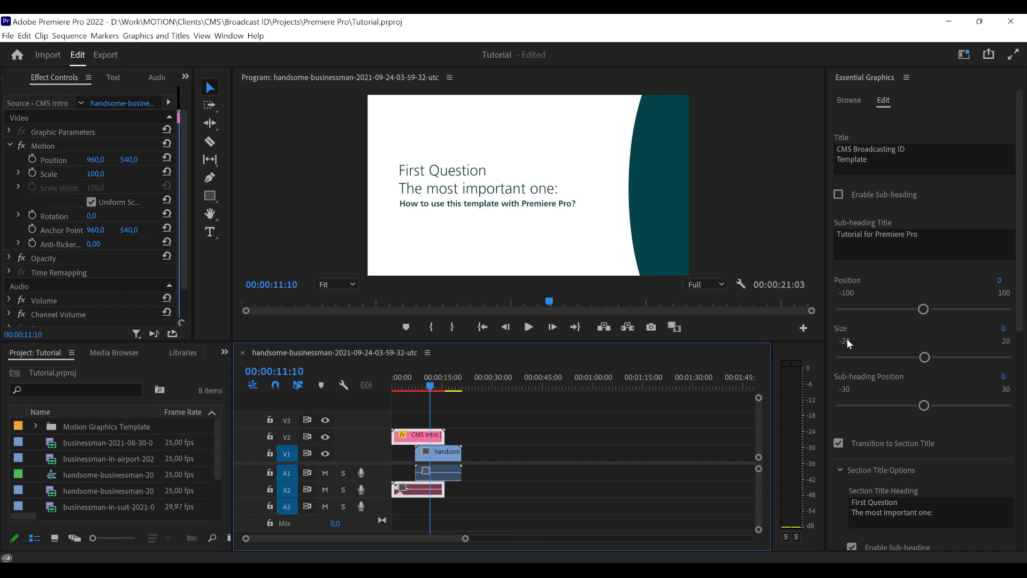
{"action": "scroll", "coordinate": [899, 252], "scroll_direction": "down", "scroll_amount": 6}
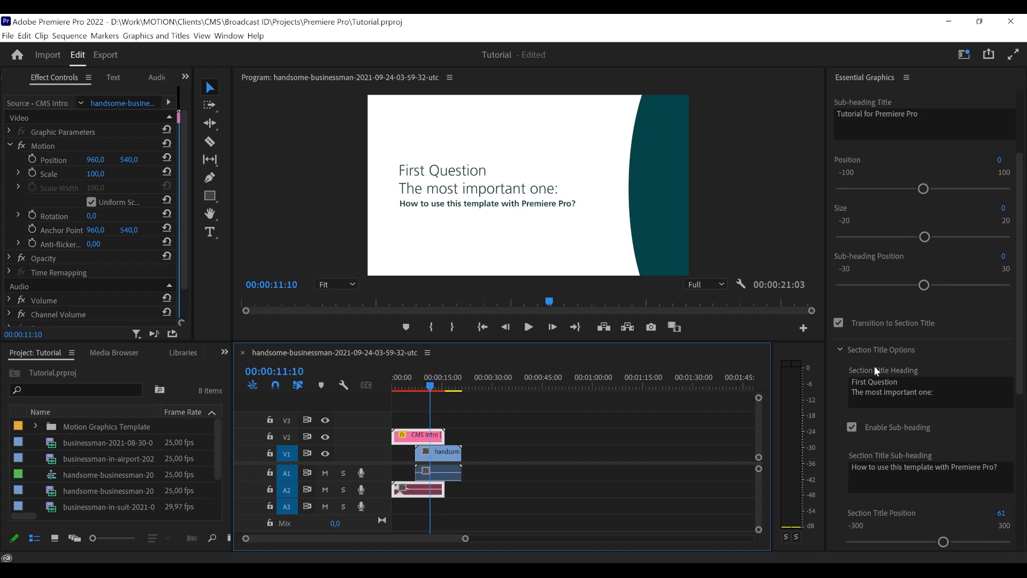
{"action": "scroll", "coordinate": [883, 376], "scroll_direction": "down", "scroll_amount": 6}
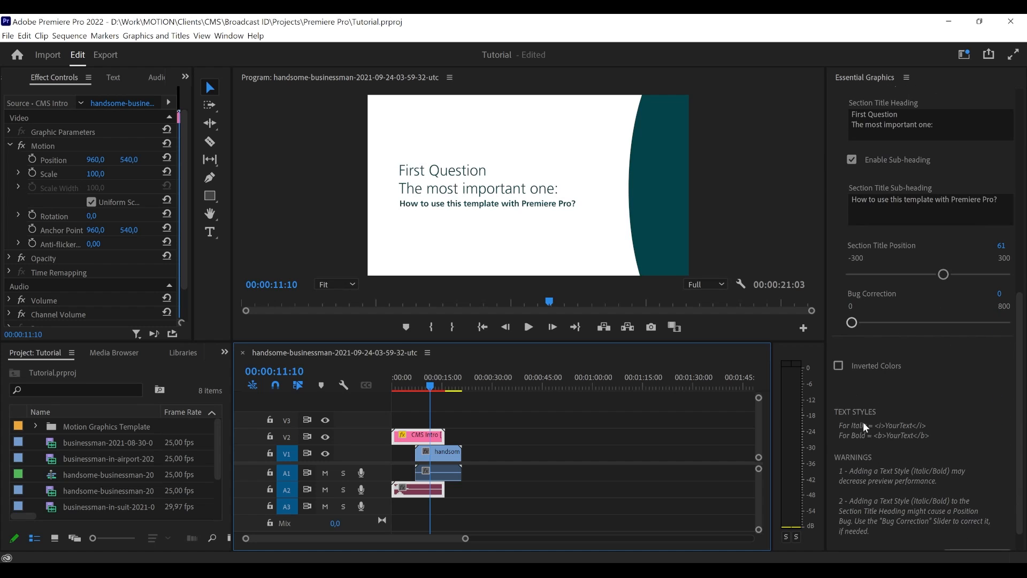
{"action": "scroll", "coordinate": [869, 438], "scroll_direction": "up", "scroll_amount": 3}
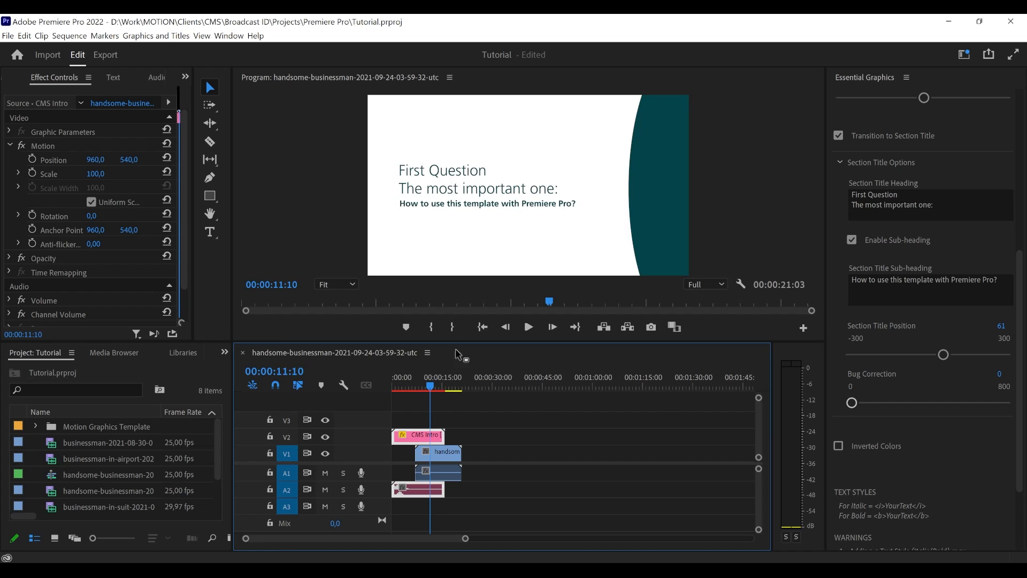
- Enable the intro title's sub-heading with the playhead at 00:00:05:20
{"action": "left_click", "coordinate": [411, 386]}
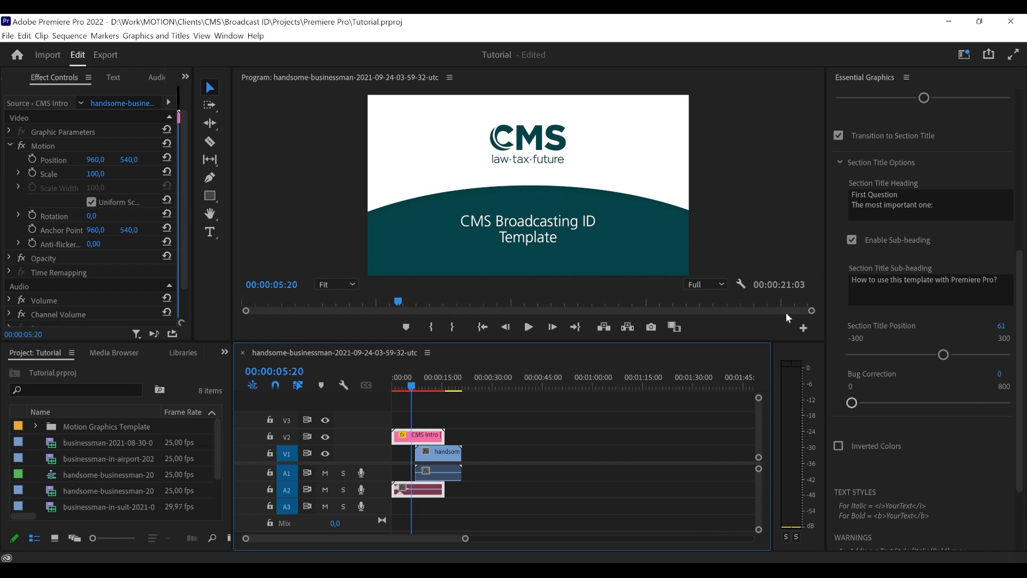
{"action": "scroll", "coordinate": [913, 232], "scroll_direction": "up", "scroll_amount": 4}
{"action": "scroll", "coordinate": [898, 217], "scroll_direction": "up", "scroll_amount": 5}
{"action": "left_click", "coordinate": [838, 195]}
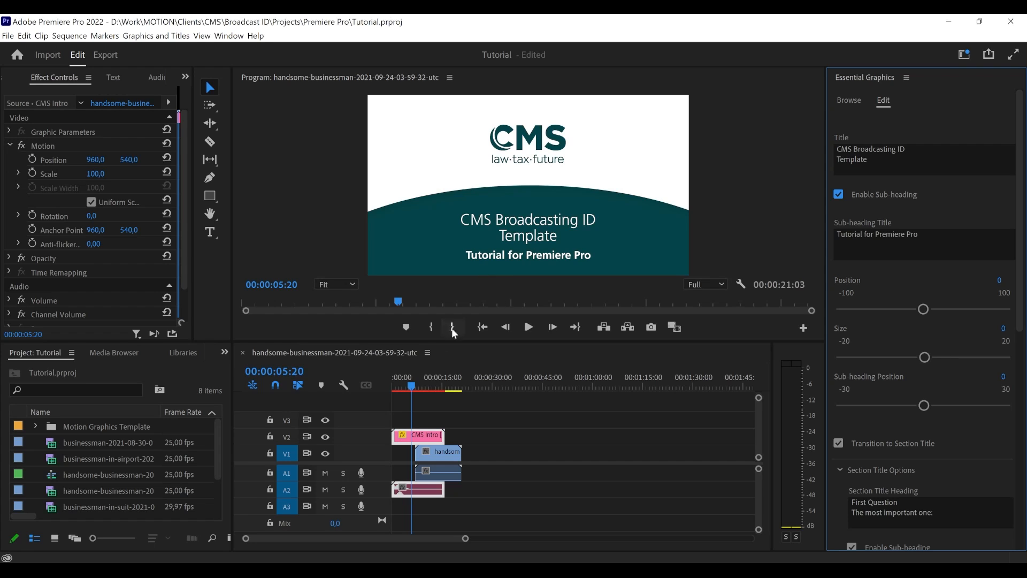
- Italicize "important" in the Section Title Heading with <i> and </i> tags, viewing the section title at 00:00:11:10
{"action": "left_click", "coordinate": [426, 385]}
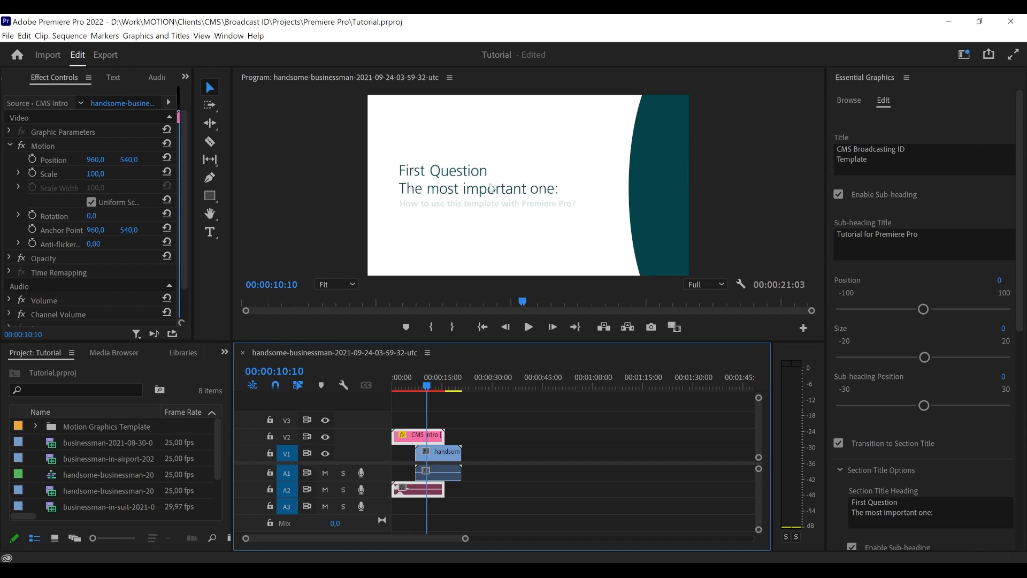
{"action": "left_click", "coordinate": [430, 390]}
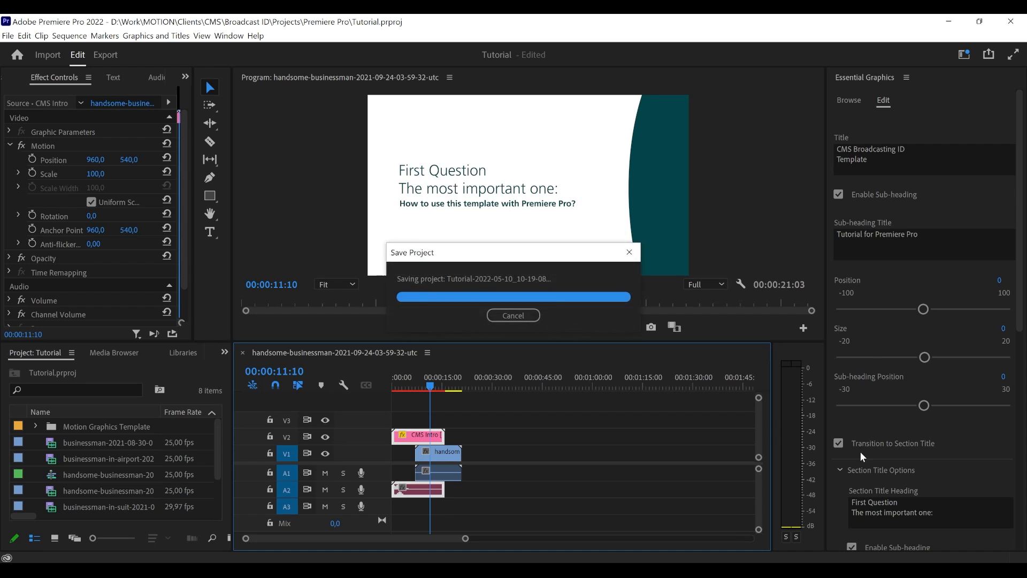
{"action": "scroll", "coordinate": [860, 451], "scroll_direction": "down", "scroll_amount": 5}
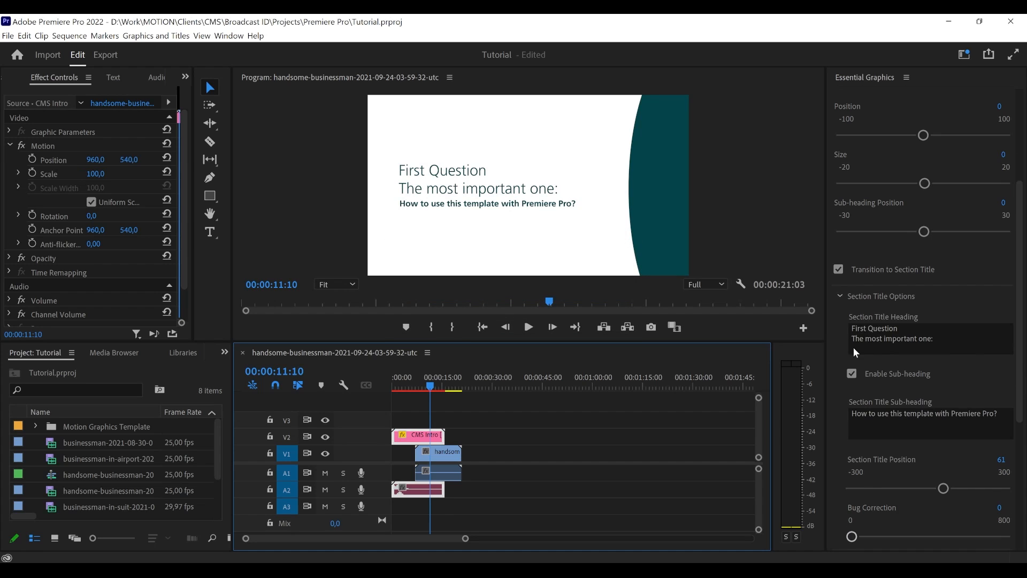
{"action": "left_click", "coordinate": [862, 340]}
{"action": "left_click", "coordinate": [883, 339]}
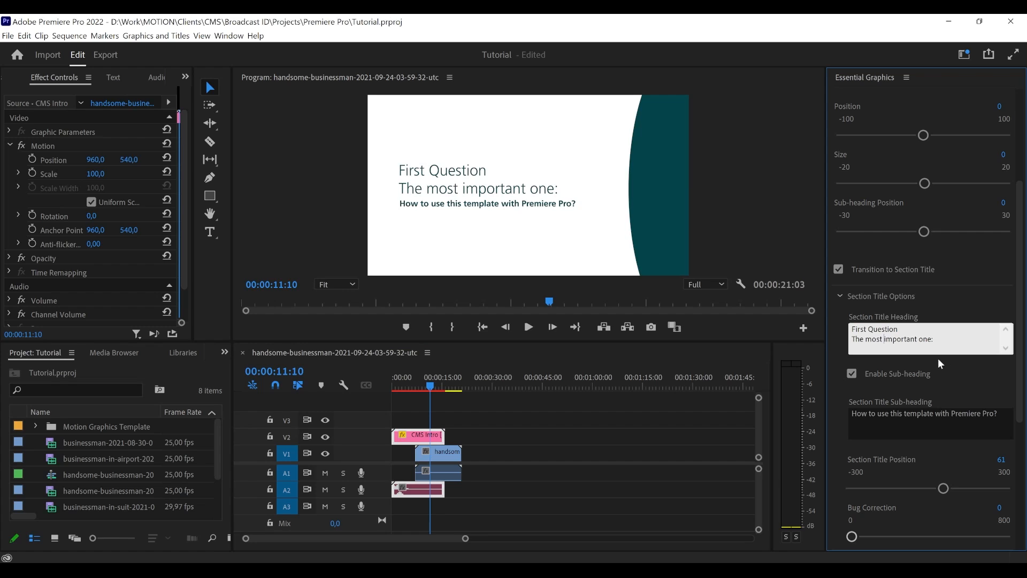
{"action": "type", "text": "<i>"}
{"action": "left_click", "coordinate": [929, 339]}
{"action": "type", "text": "</i>"}
{"action": "left_click", "coordinate": [961, 306]}
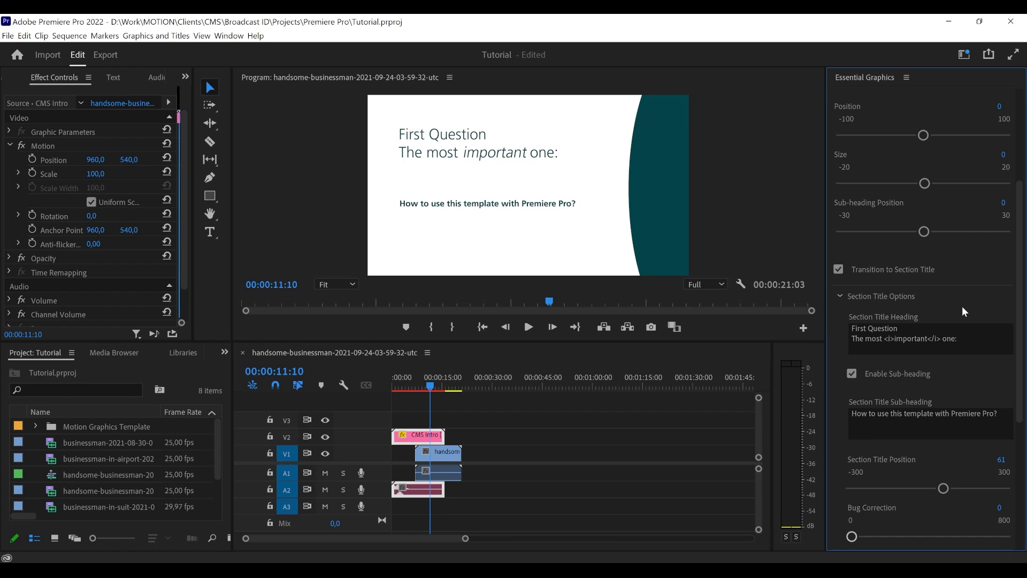
- Set the CMS Intro's Bug Correction to 193 to bring the section title heading down to its sub-heading
{"action": "scroll", "coordinate": [957, 306], "scroll_direction": "down", "scroll_amount": 6}
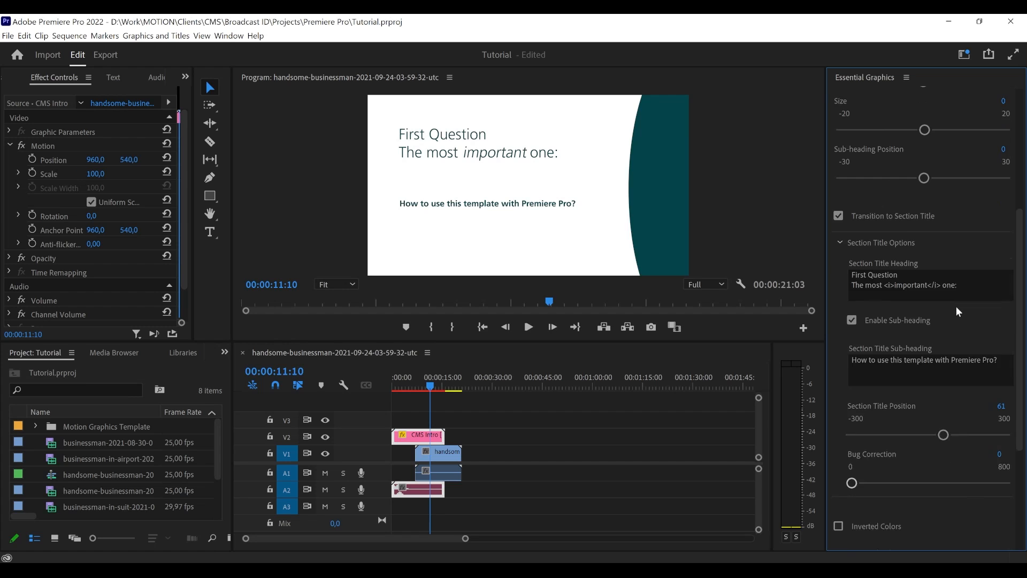
{"action": "scroll", "coordinate": [951, 306], "scroll_direction": "down", "scroll_amount": 1}
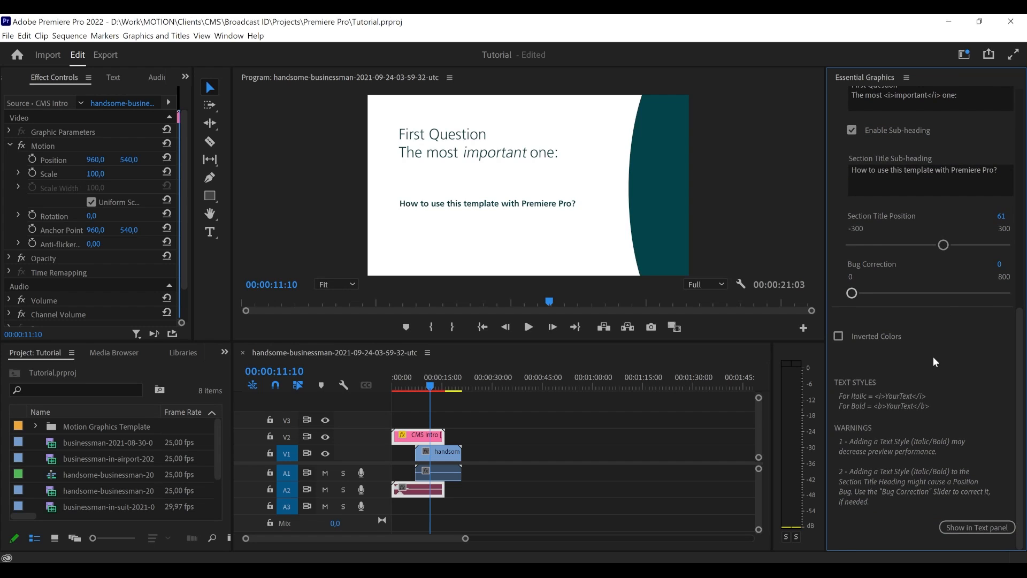
{"action": "scroll", "coordinate": [933, 364], "scroll_direction": "up", "scroll_amount": 4}
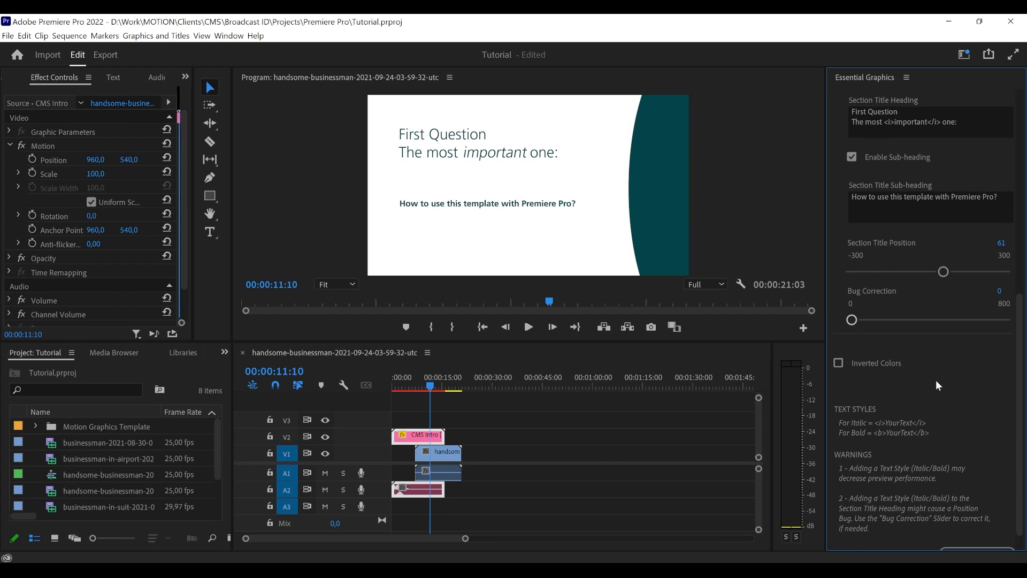
{"action": "scroll", "coordinate": [909, 323], "scroll_direction": "down", "scroll_amount": 1}
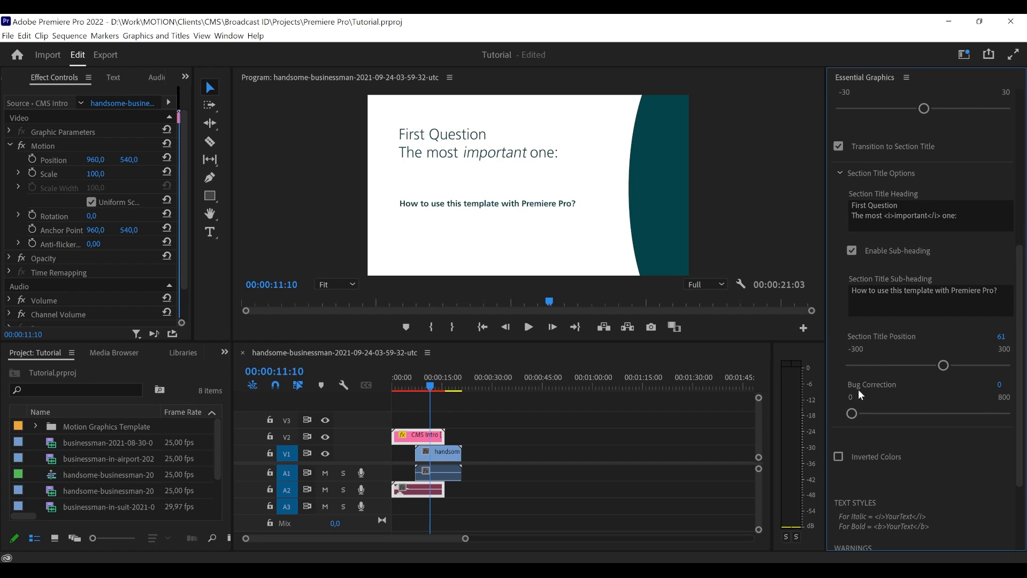
{"action": "left_click_drag", "start_coordinate": [851, 415], "coordinate": [885, 415]}
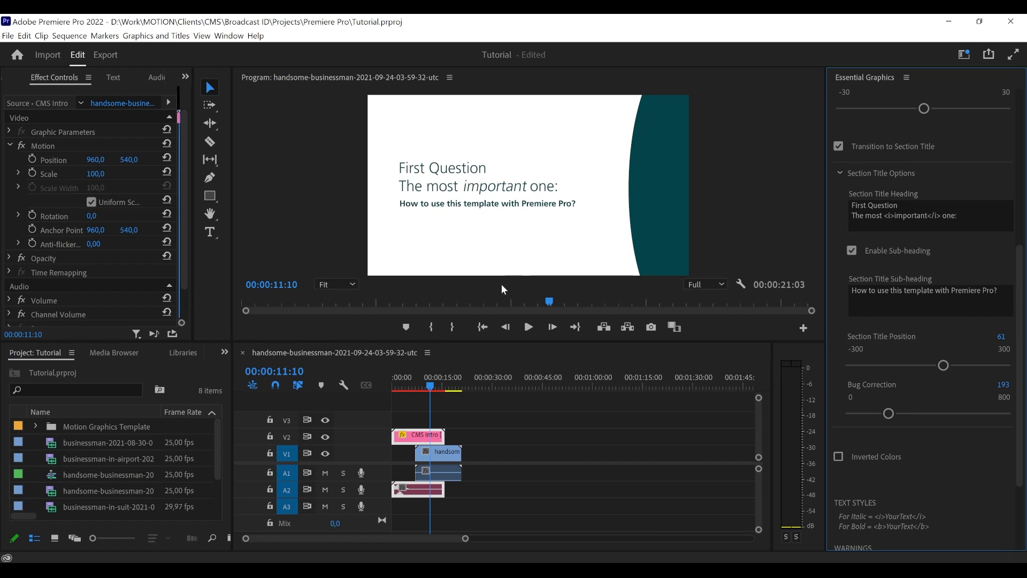
- Preview the transition to the section title from 00:00:08:00, then park the playhead at 00:00:12:00
{"action": "left_click", "coordinate": [422, 381]}
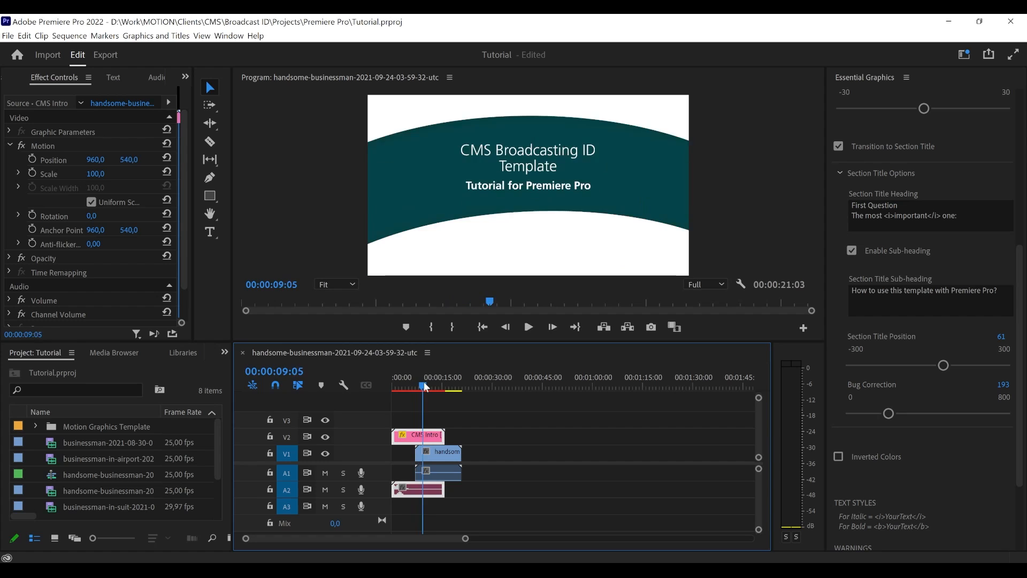
{"action": "left_click_drag", "start_coordinate": [423, 380], "coordinate": [419, 380]}
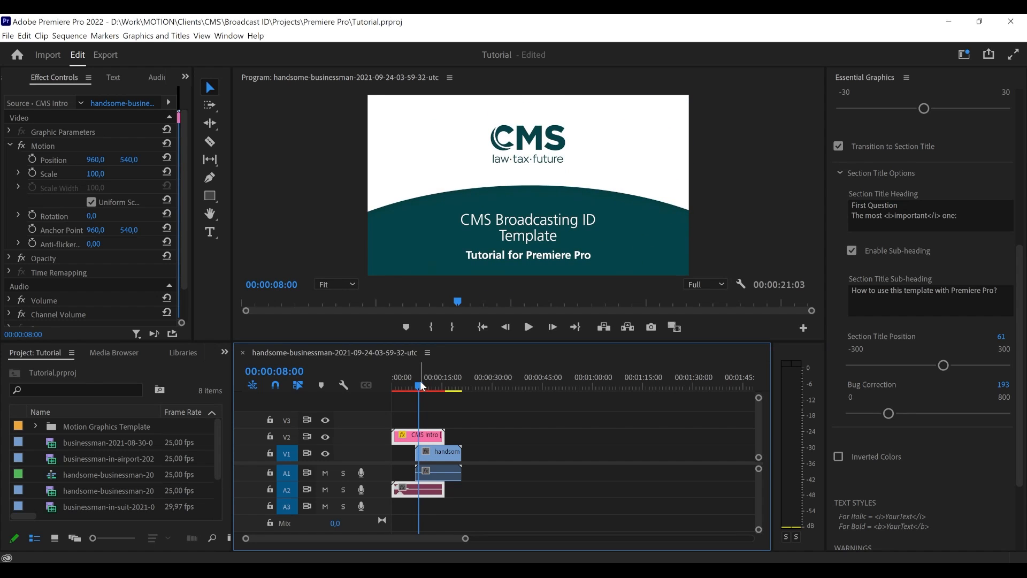
{"action": "key", "text": "space"}
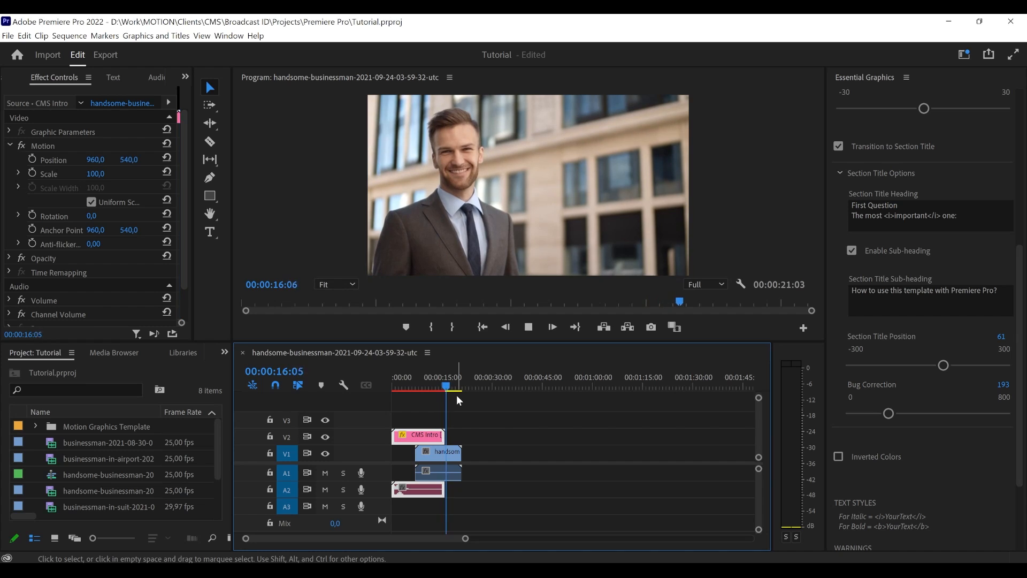
{"action": "key", "text": "space"}
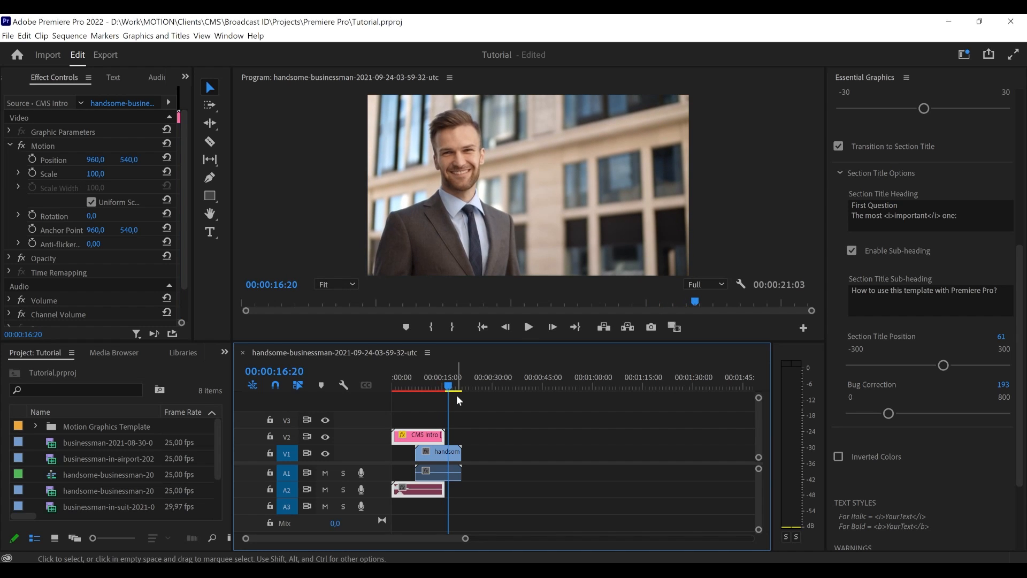
{"action": "left_click", "coordinate": [435, 379]}
{"action": "left_click", "coordinate": [432, 378]}
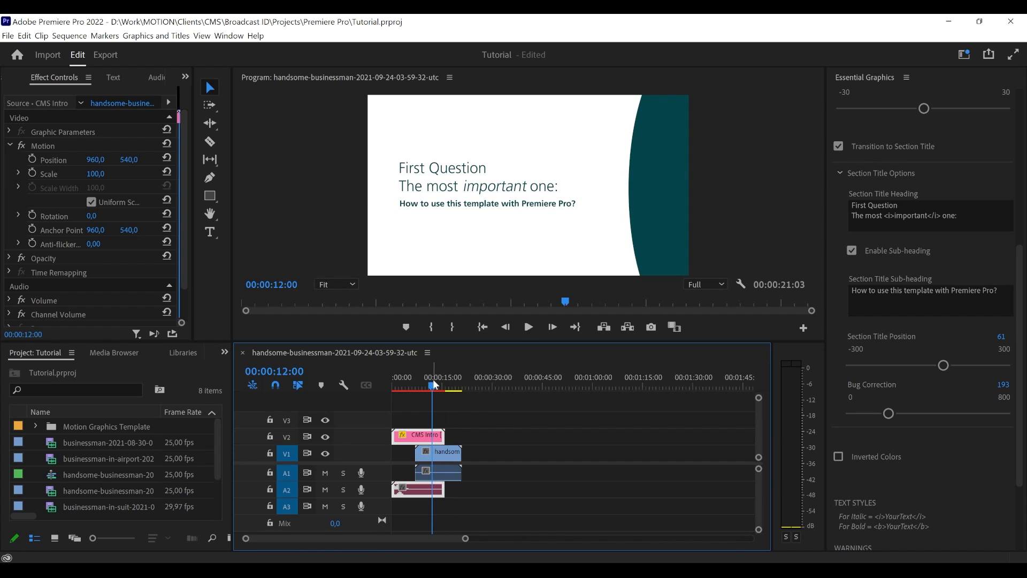
- Enable Inverted Colors for the CMS Intro with the playhead on the logo at 00:00:03:15
{"action": "scroll", "coordinate": [925, 480], "scroll_direction": "up", "scroll_amount": 5}
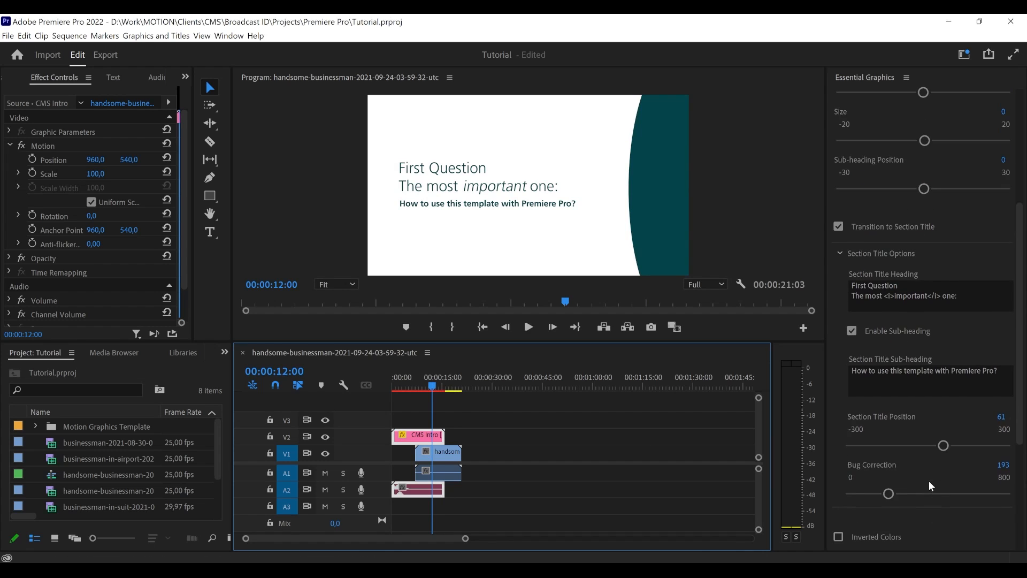
{"action": "scroll", "coordinate": [855, 380], "scroll_direction": "down", "scroll_amount": 5}
{"action": "scroll", "coordinate": [854, 385], "scroll_direction": "down", "scroll_amount": 2}
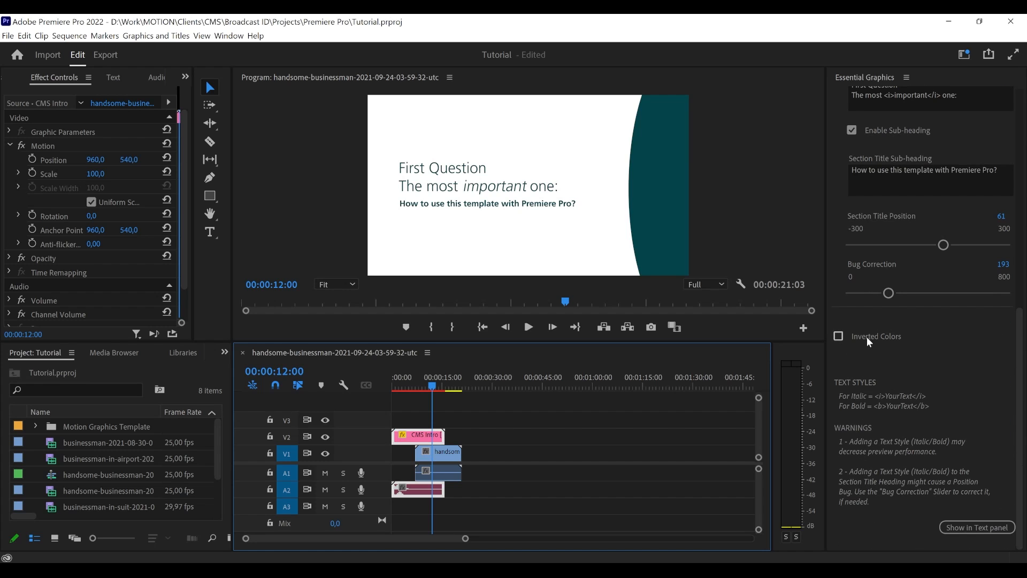
{"action": "left_click", "coordinate": [403, 384]}
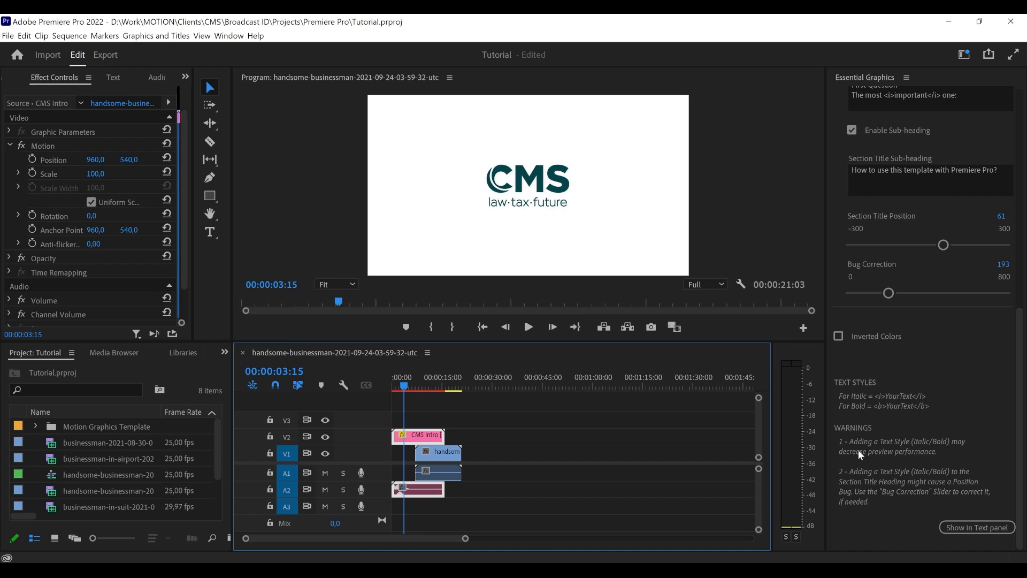
{"action": "left_click", "coordinate": [857, 337]}
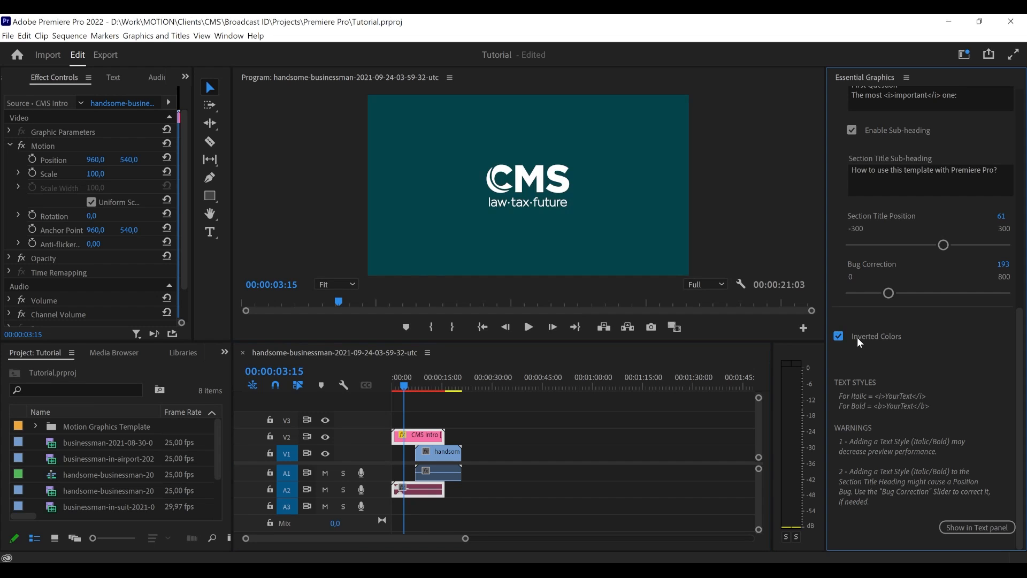
- Check the inverted intro title at 00:00:05:15 and play the CMS Intro from the start of the sequence
{"action": "left_click", "coordinate": [413, 384]}
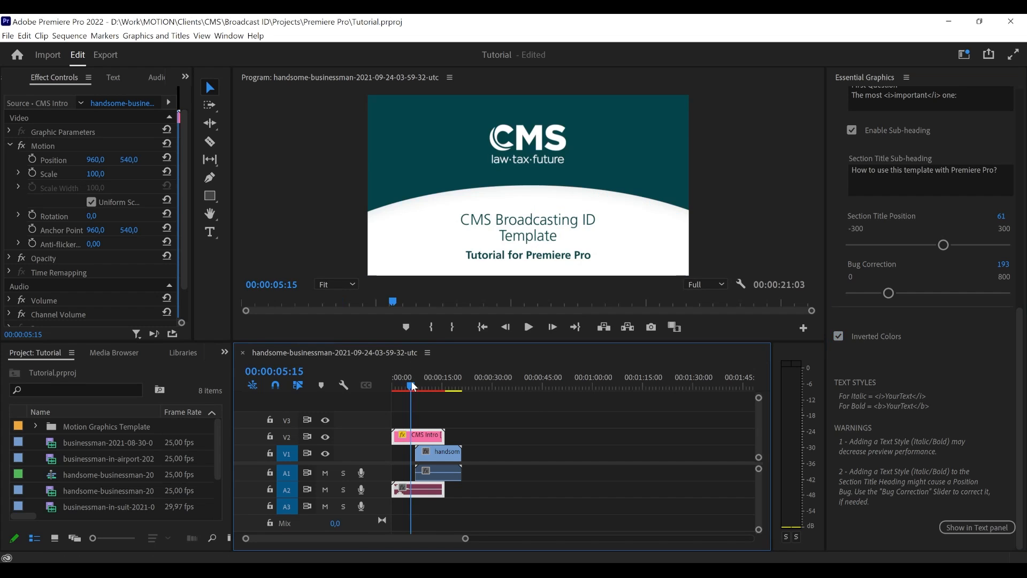
{"action": "left_click_drag", "start_coordinate": [413, 381], "coordinate": [365, 383]}
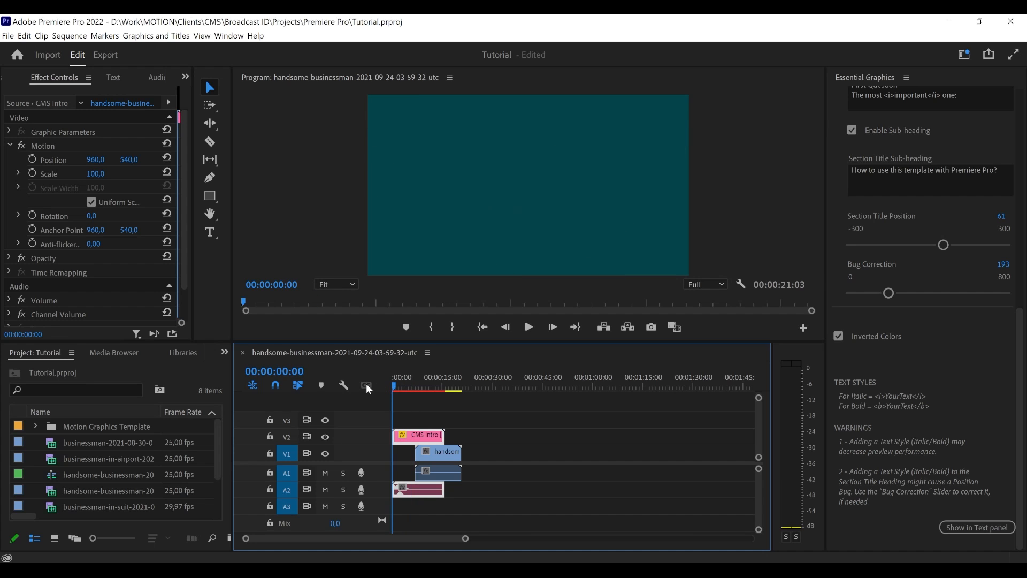
{"action": "key", "text": "space"}
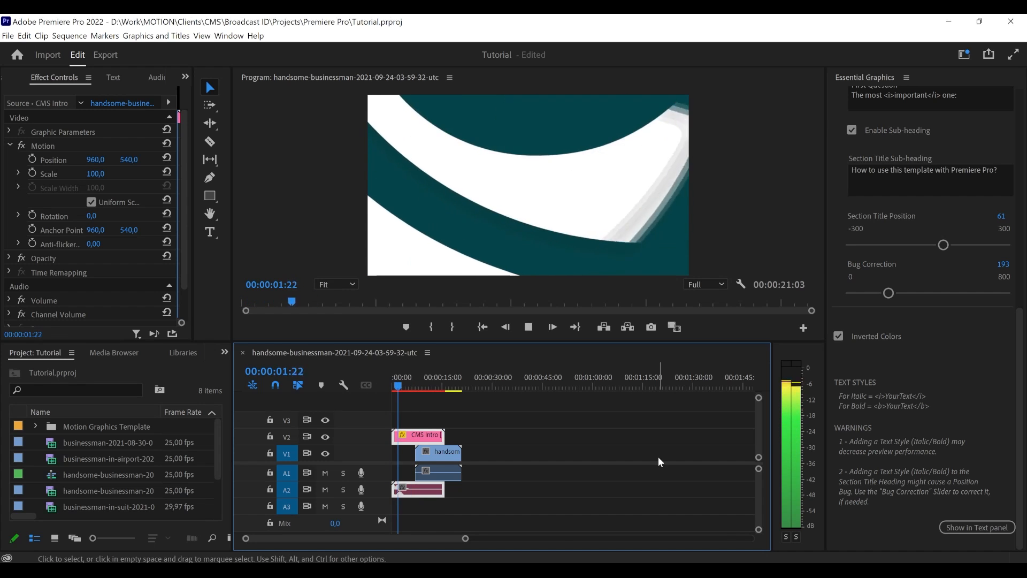
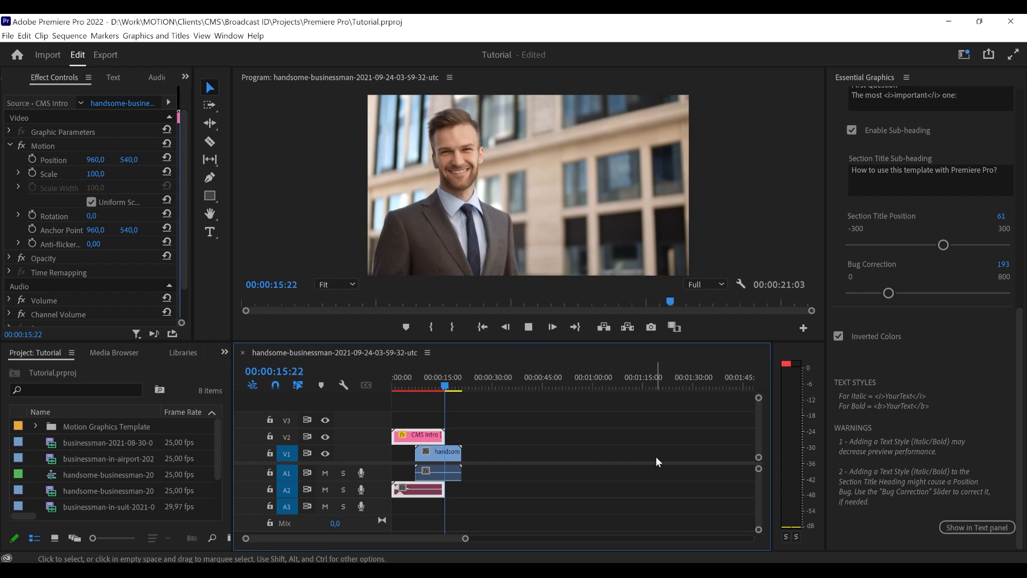
- Stop playback and delete the CMS Intro from the timeline
{"action": "key", "text": "space"}
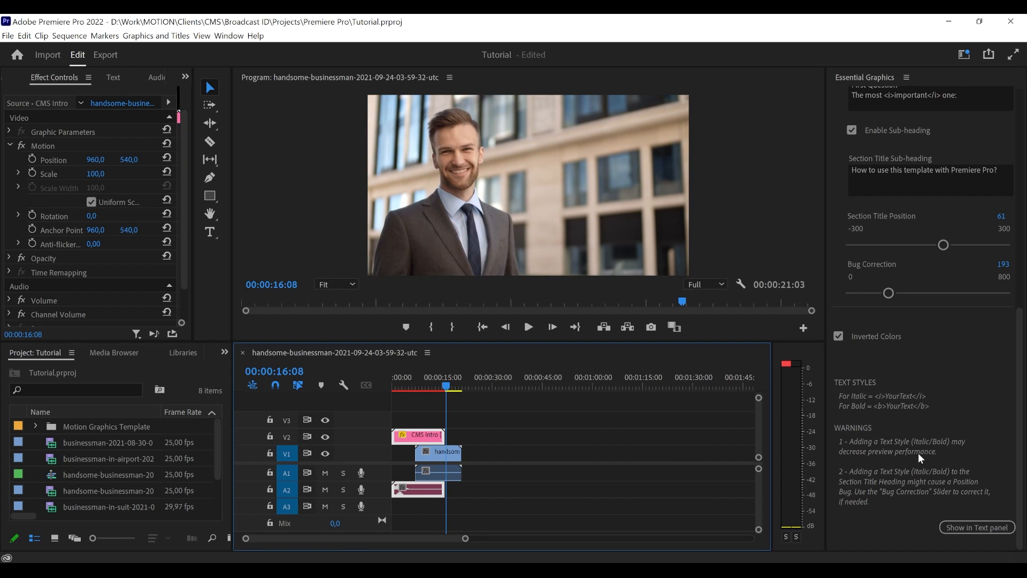
{"action": "scroll", "coordinate": [906, 453], "scroll_direction": "up", "scroll_amount": 5}
{"action": "scroll", "coordinate": [906, 453], "scroll_direction": "up", "scroll_amount": 10}
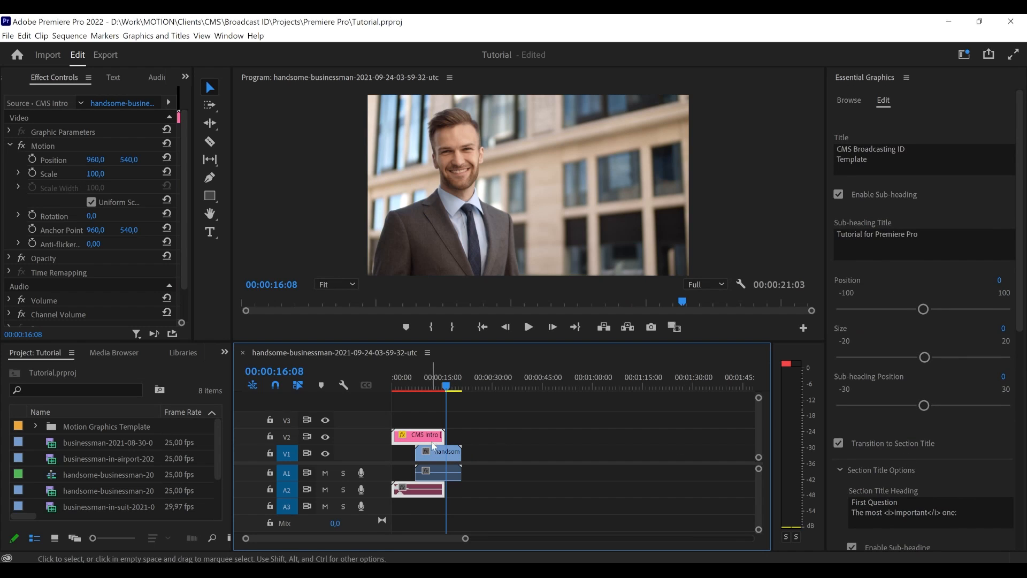
{"action": "key", "text": "Delete"}
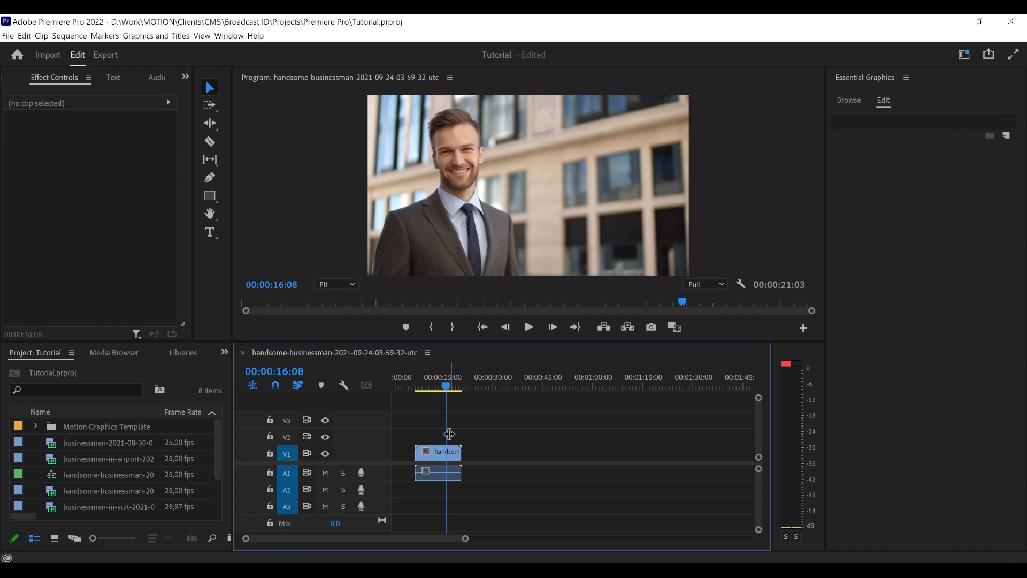
- Move the handsome-businessman clip about 5 seconds earlier on V1 and park the playhead over it at 00:00:06:15
{"action": "left_click_drag", "start_coordinate": [438, 449], "coordinate": [408, 457]}
{"action": "left_click", "coordinate": [453, 384]}
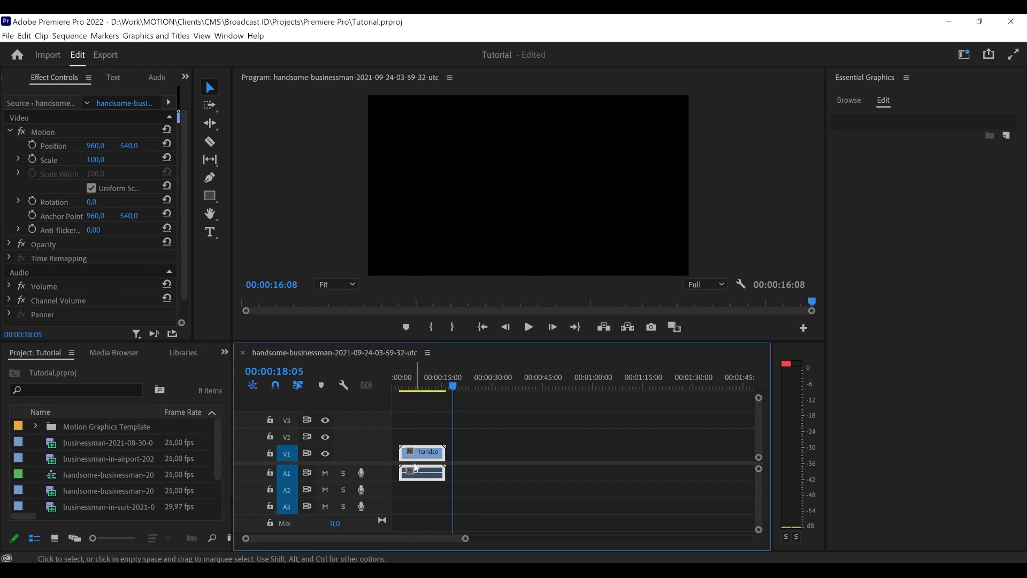
{"action": "left_click", "coordinate": [415, 381]}
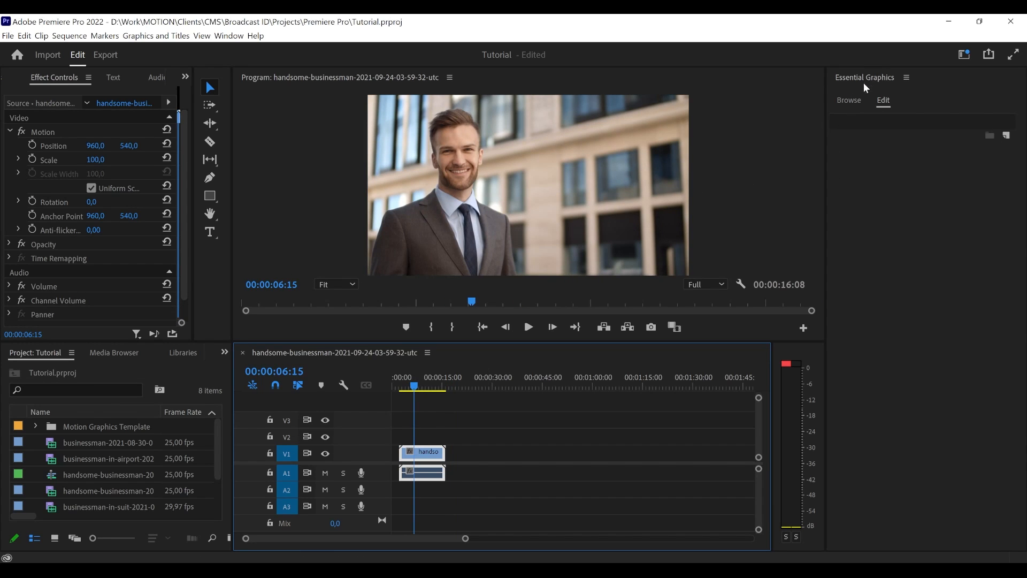
- Add the CMS Section Title template to V2 over the end of the businessman clip and select it with the playhead at 00:00:09:15
{"action": "left_click", "coordinate": [851, 101]}
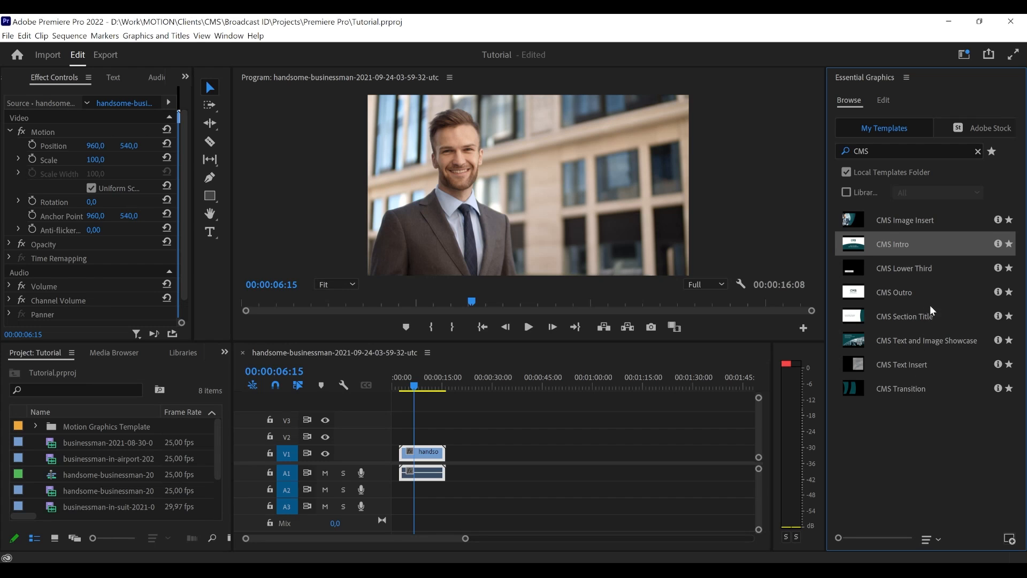
{"action": "left_click", "coordinate": [912, 402]}
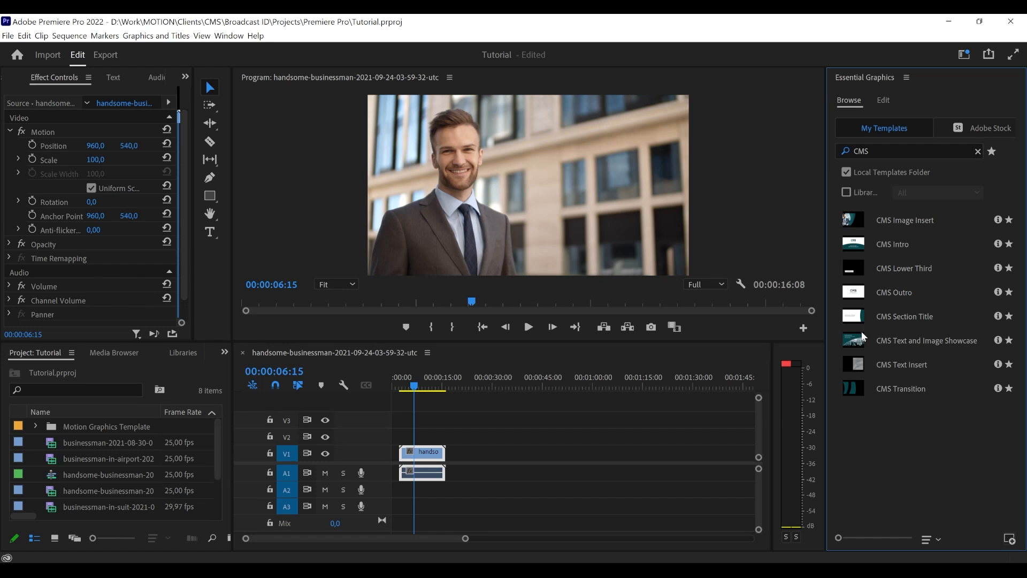
{"action": "left_click_drag", "start_coordinate": [902, 319], "coordinate": [443, 441]}
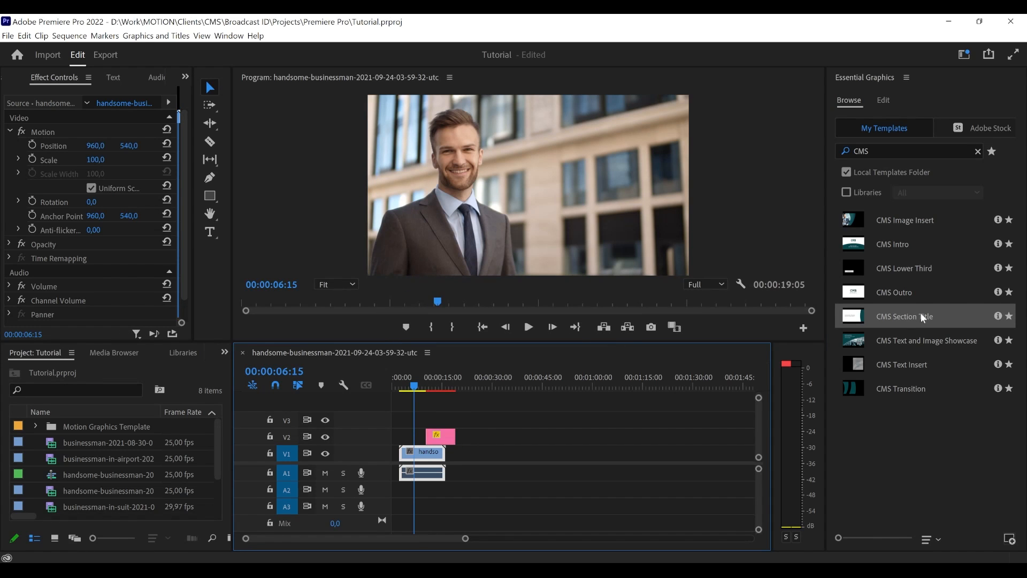
{"action": "left_click_drag", "start_coordinate": [418, 385], "coordinate": [427, 385]}
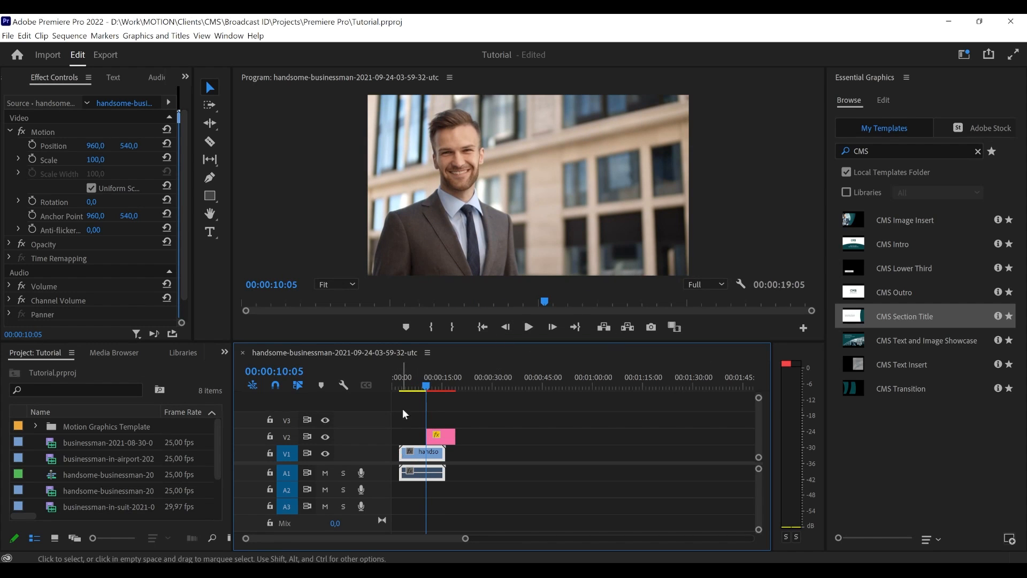
{"action": "left_click", "coordinate": [422, 385]}
{"action": "left_click_drag", "start_coordinate": [450, 445], "coordinate": [453, 453]}
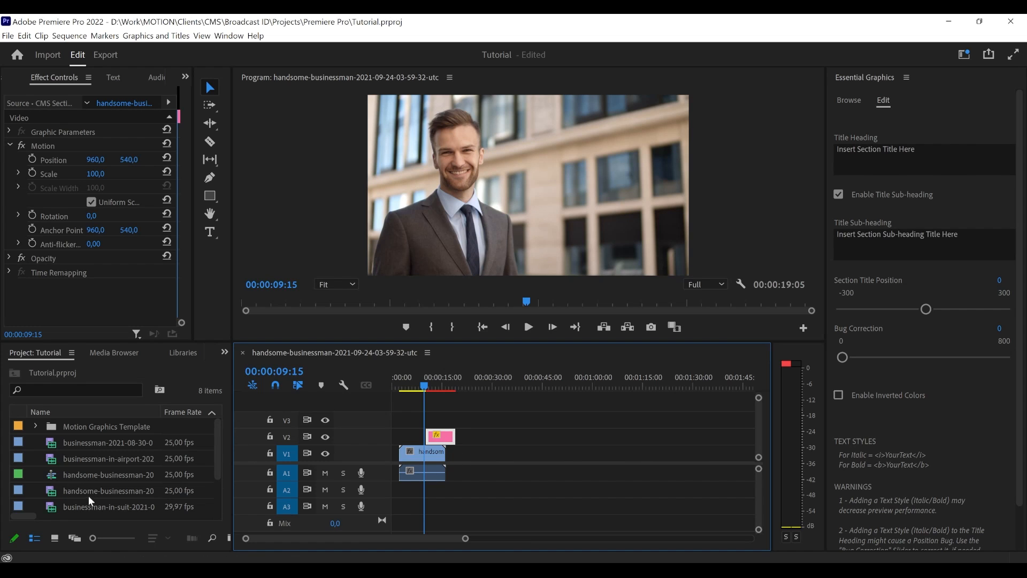
- Add the young-business-man-succeed clip to V1 directly after the handsome-businessman clip
{"action": "scroll", "coordinate": [85, 501], "scroll_direction": "down", "scroll_amount": 1}
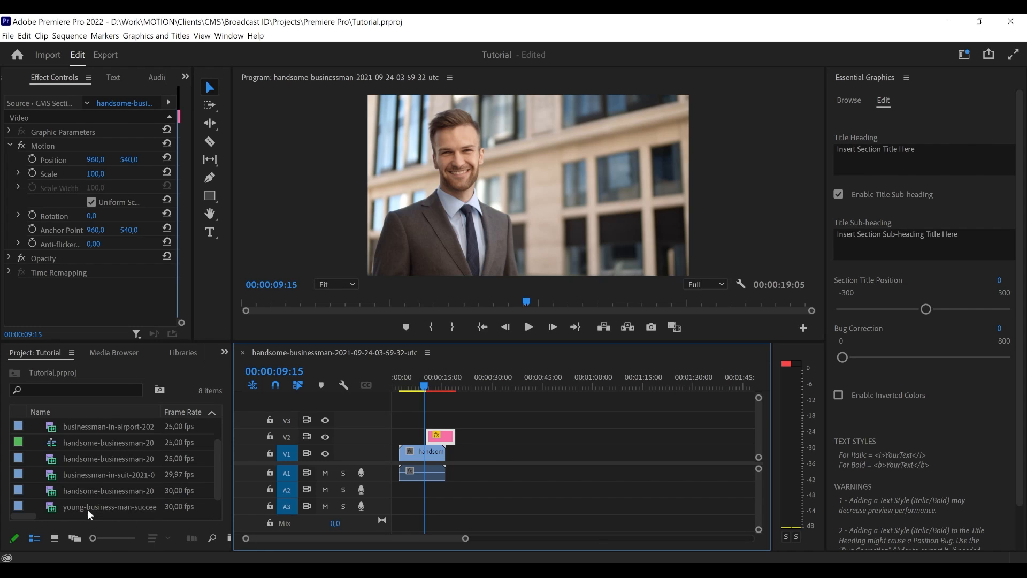
{"action": "left_click_drag", "start_coordinate": [81, 509], "coordinate": [457, 460]}
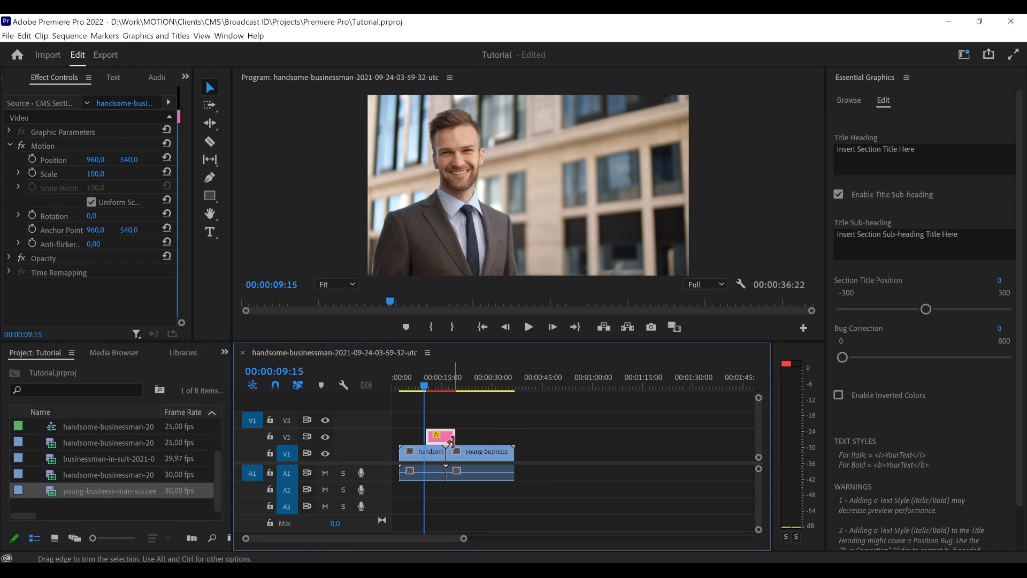
{"action": "left_click", "coordinate": [459, 450]}
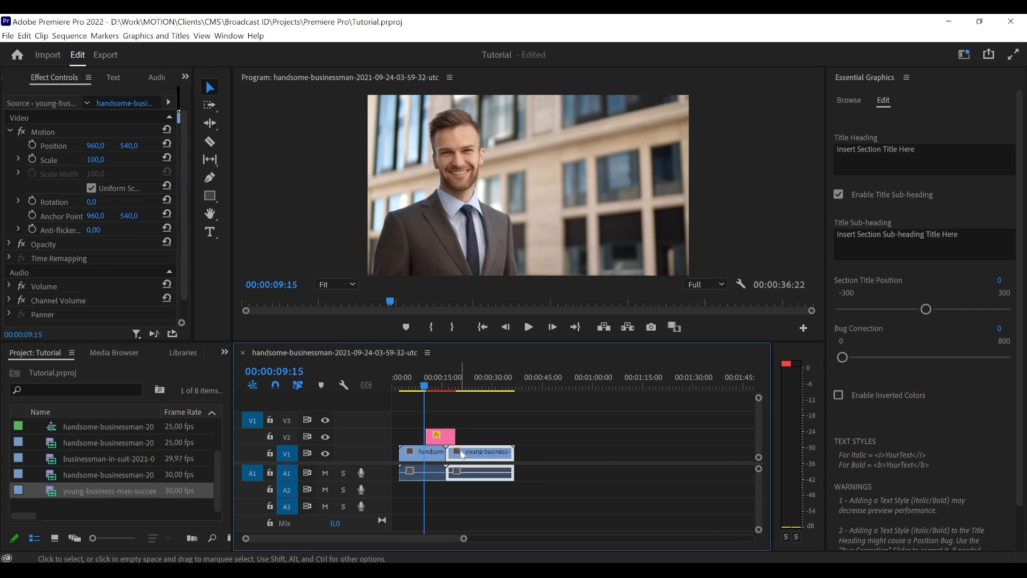
{"action": "left_click", "coordinate": [429, 402]}
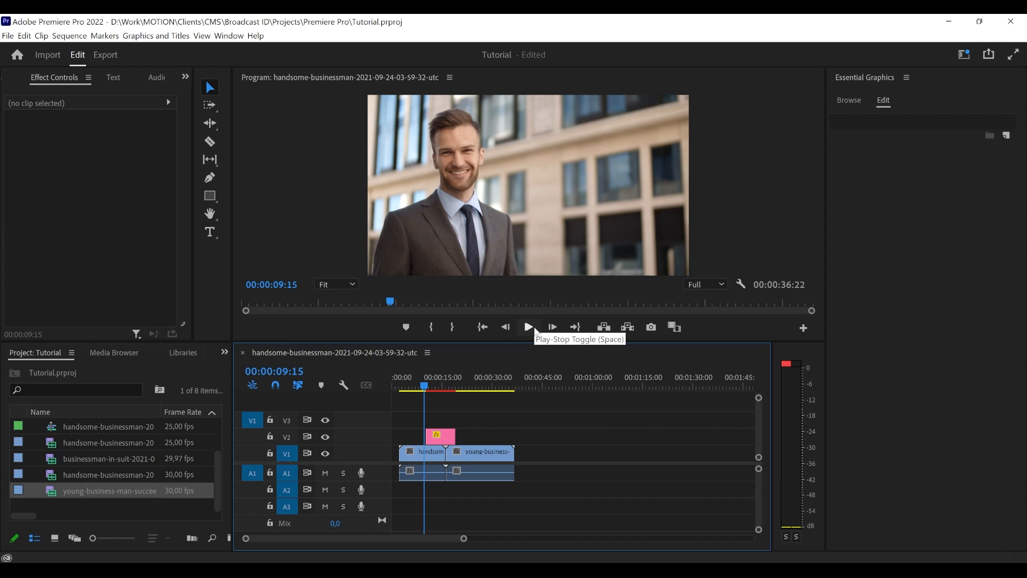
- Center the CMS Section Title on V2 over the cut between the two businessman clips
{"action": "left_click_drag", "start_coordinate": [440, 436], "coordinate": [447, 439]}
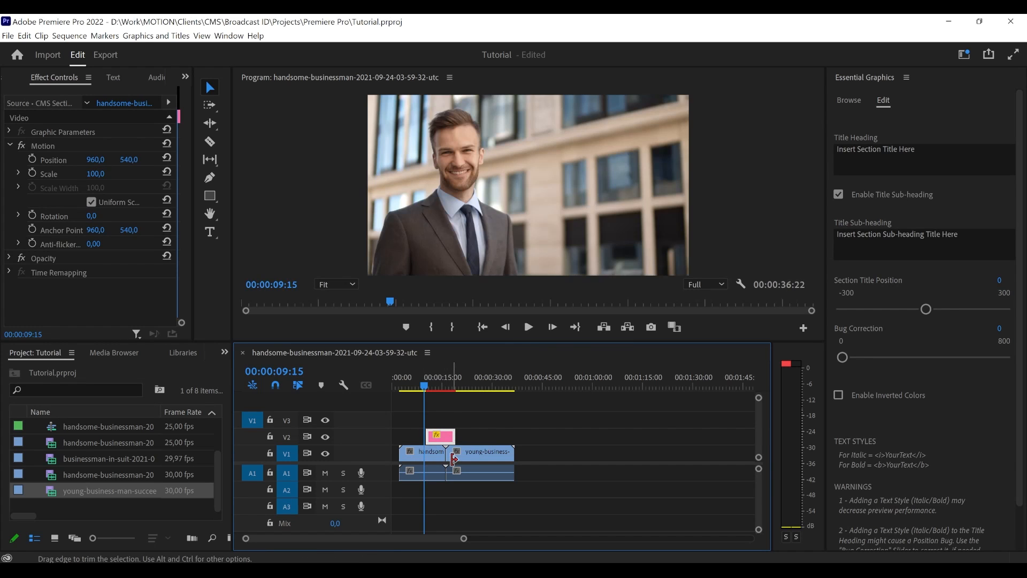
{"action": "left_click_drag", "start_coordinate": [463, 538], "coordinate": [417, 544]}
{"action": "mouse_move", "coordinate": [550, 438]}
{"action": "left_mouse_down"}
{"action": "mouse_move", "coordinate": [578, 437]}
{"action": "mouse_move", "coordinate": [568, 438]}
{"action": "left_mouse_up"}
{"action": "left_click", "coordinate": [559, 415]}
- Play the transition through the CMS Section Title, then park the playhead on the title at 00:00:15:13
{"action": "left_click", "coordinate": [528, 326]}
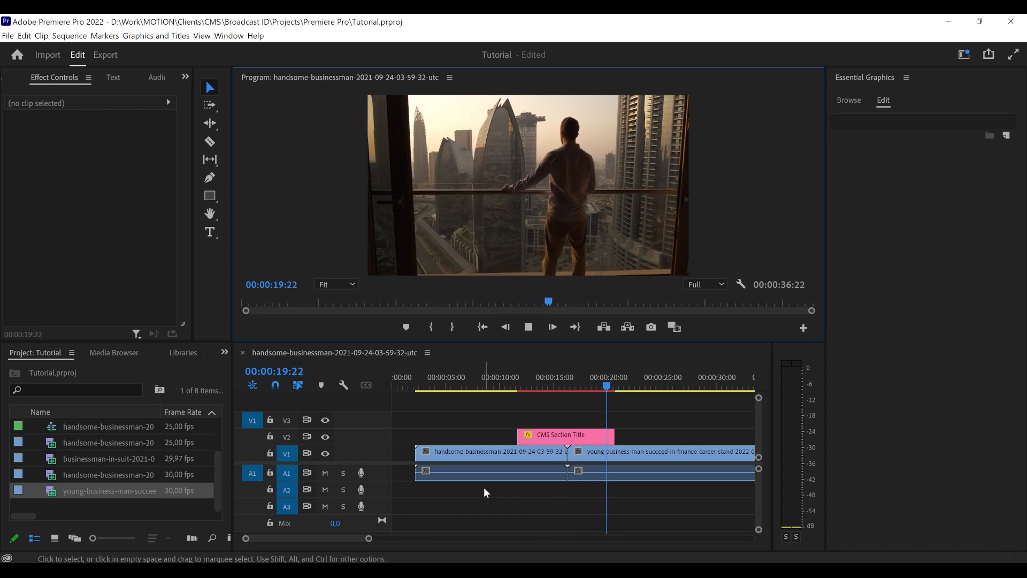
{"action": "left_click", "coordinate": [532, 329]}
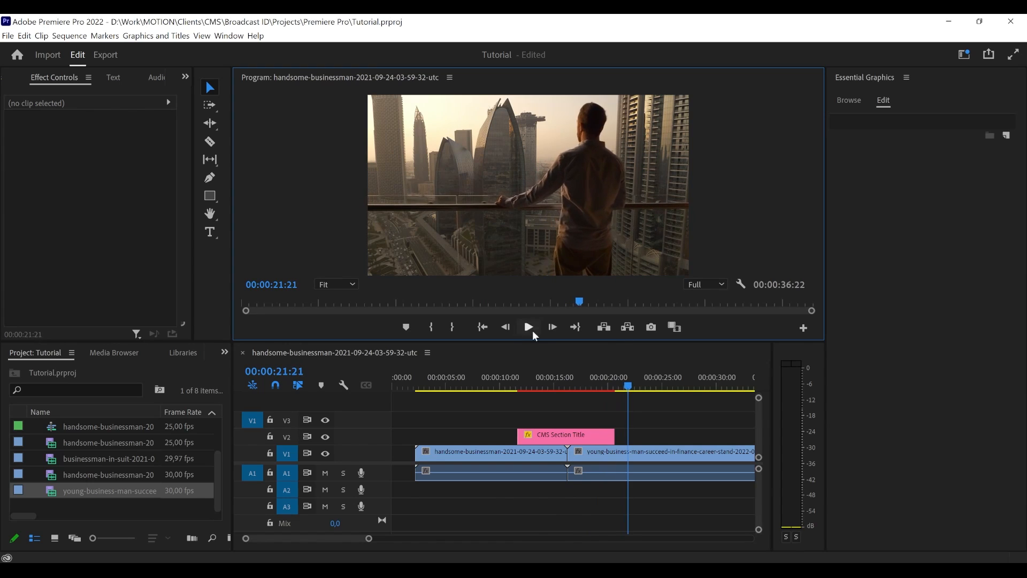
{"action": "left_click", "coordinate": [557, 384]}
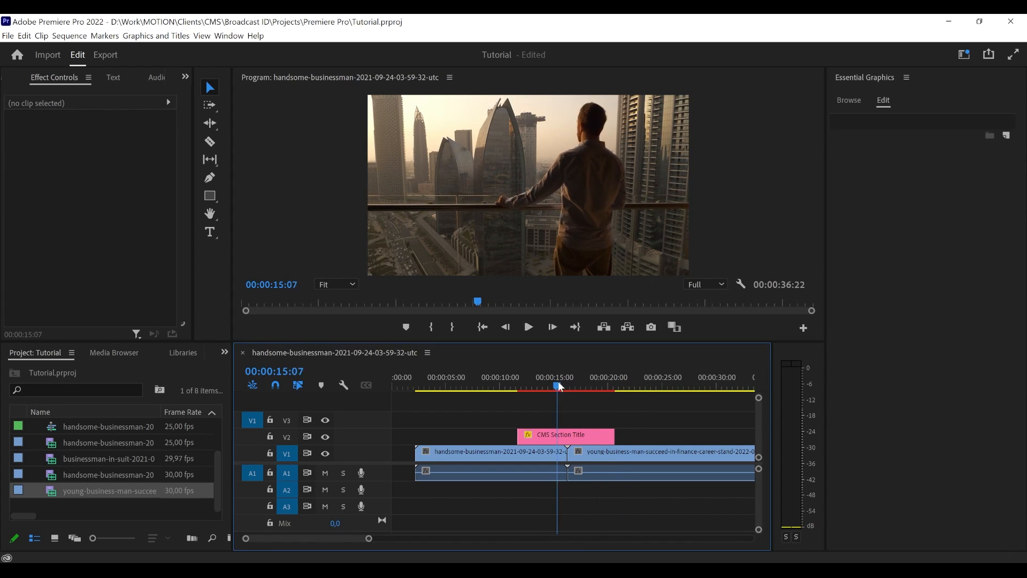
- Turn the CMS Section Title's sub-heading off and back on with the playhead at 00:00:14:18
{"action": "left_click", "coordinate": [563, 438]}
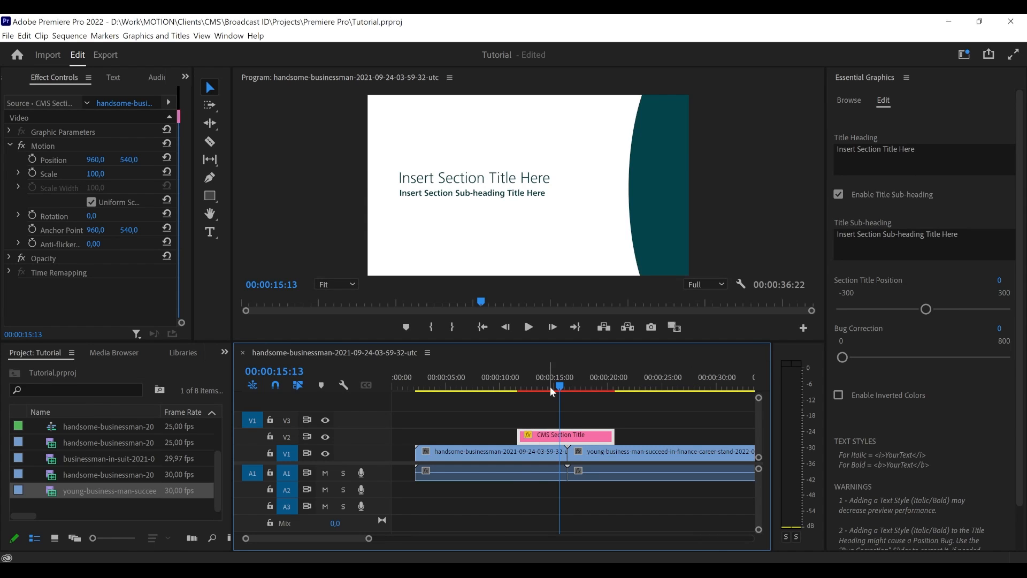
{"action": "mouse_move", "coordinate": [551, 389]}
{"action": "left_mouse_down"}
{"action": "mouse_move", "coordinate": [518, 388]}
{"action": "mouse_move", "coordinate": [551, 389]}
{"action": "left_mouse_up"}
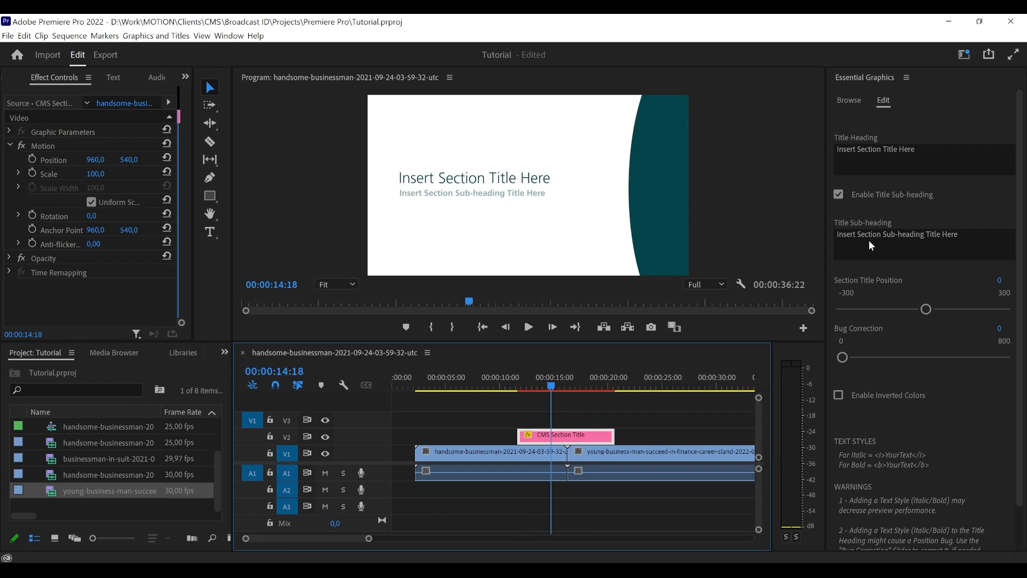
{"action": "left_click", "coordinate": [871, 196]}
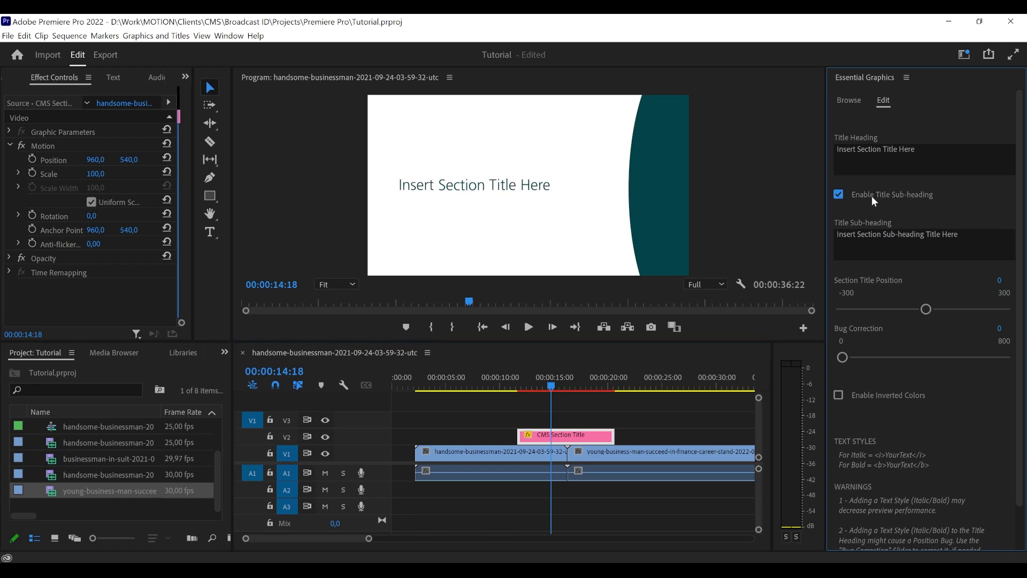
{"action": "left_click", "coordinate": [871, 195]}
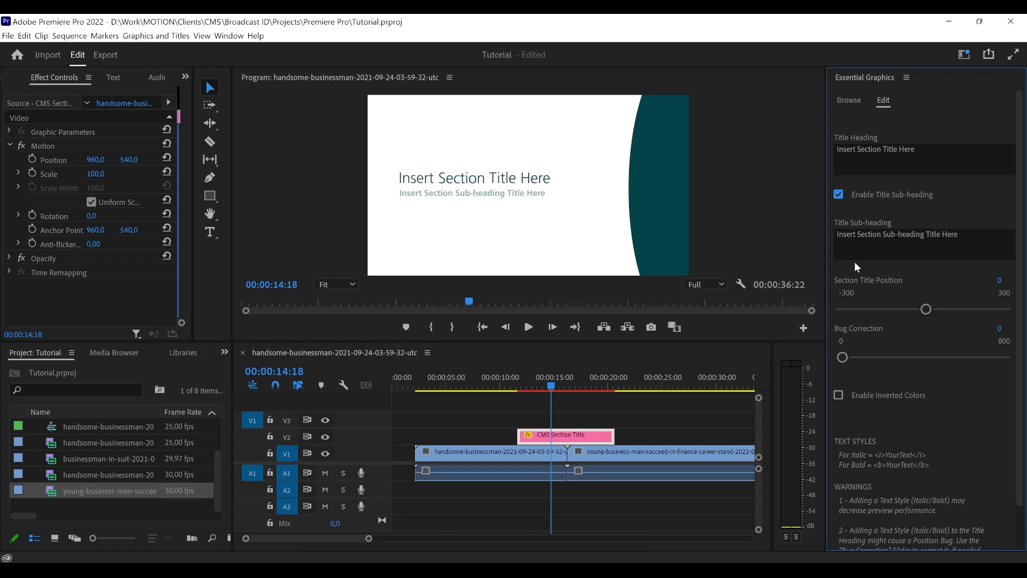
- Set the Section Title Position to -17 and park the playhead at 00:00:16:00
{"action": "left_click_drag", "start_coordinate": [925, 310], "coordinate": [918, 312]}
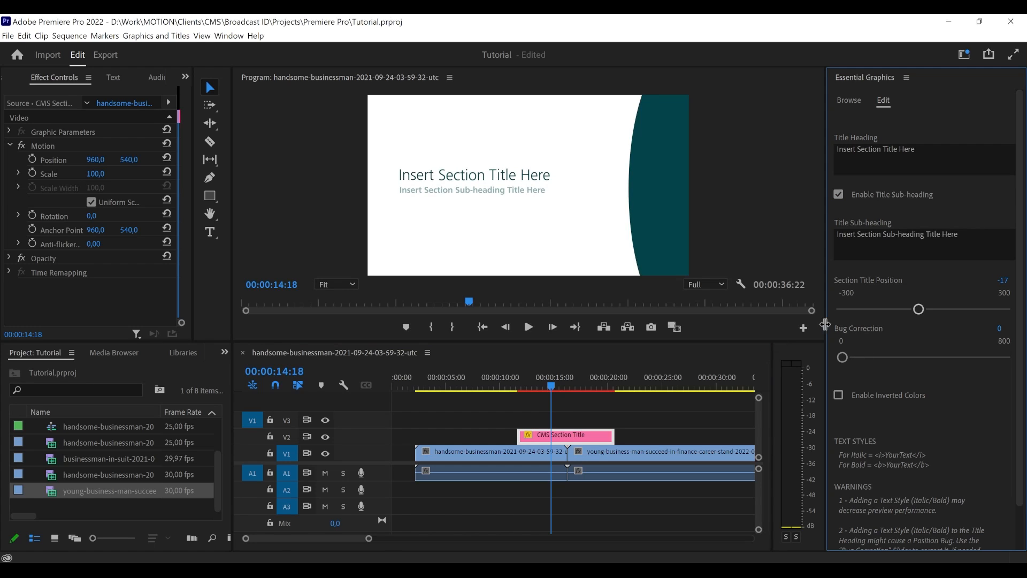
{"action": "left_click_drag", "start_coordinate": [552, 388], "coordinate": [561, 387]}
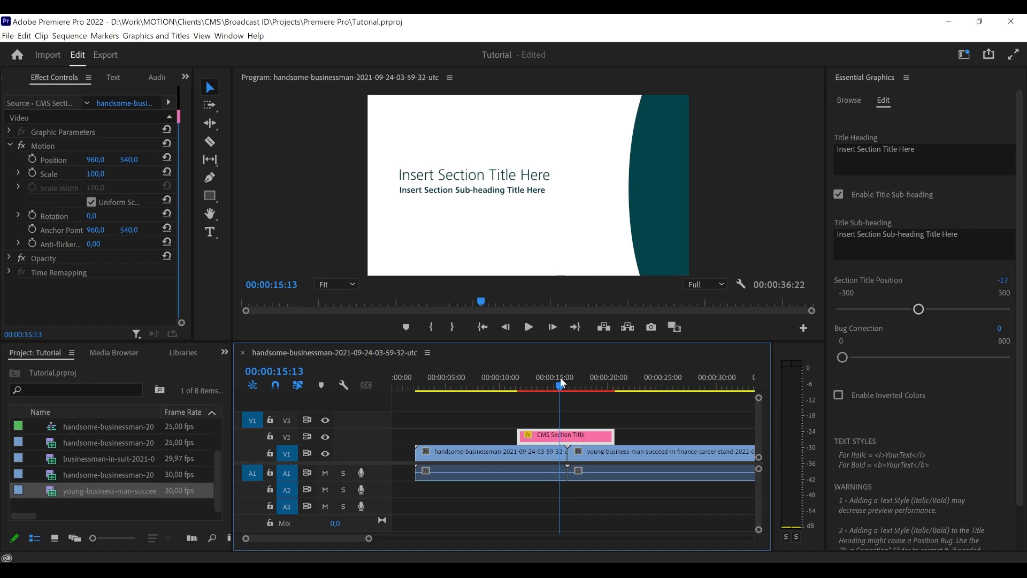
{"action": "left_click_drag", "start_coordinate": [560, 377], "coordinate": [564, 379]}
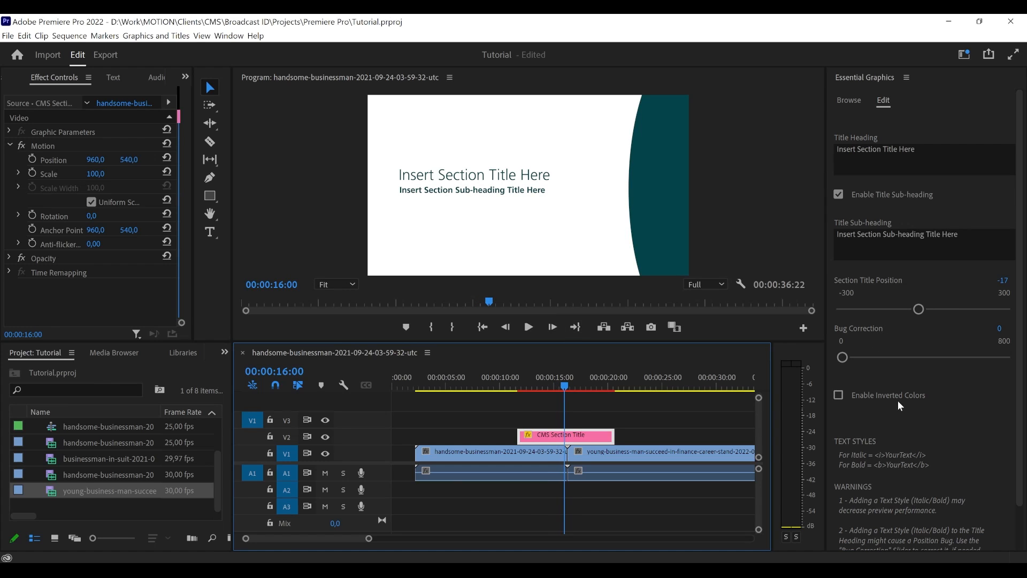
- Try inverted colors on the CMS Section Title, turn them off again, and check the text style warnings
{"action": "left_click", "coordinate": [882, 395]}
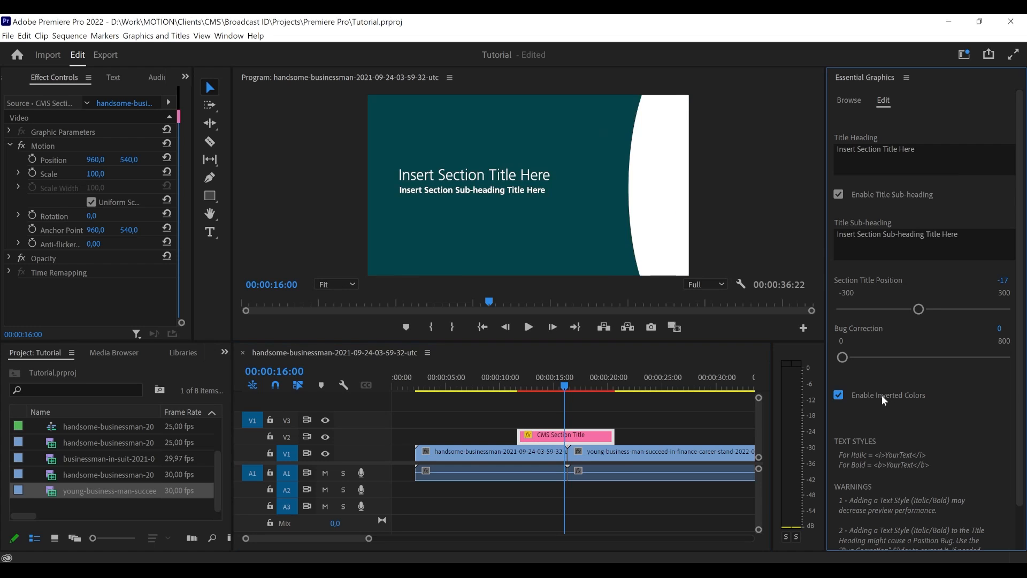
{"action": "left_click", "coordinate": [882, 394]}
{"action": "scroll", "coordinate": [887, 421], "scroll_direction": "down", "scroll_amount": 2}
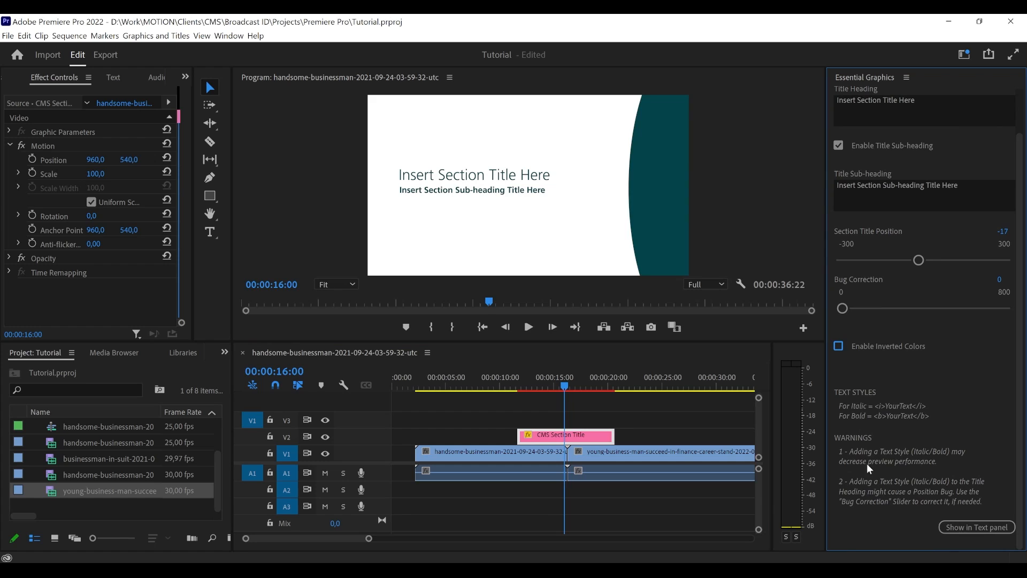
{"action": "scroll", "coordinate": [877, 462], "scroll_direction": "up", "scroll_amount": 2}
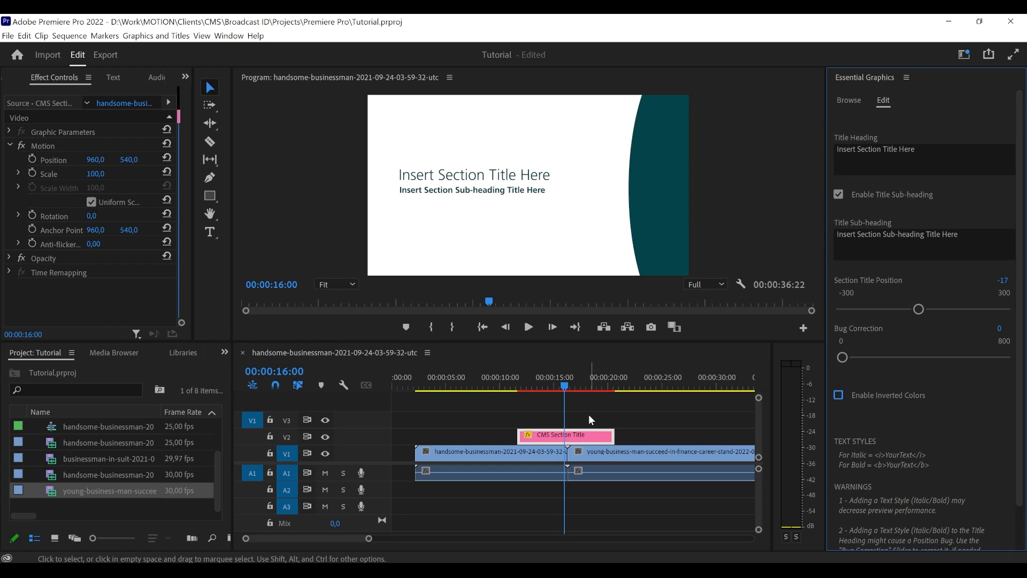
- Replace the CMS Section Title on V2 with the CMS Image Insert template, ending at the cut between the two clips
{"action": "left_click", "coordinate": [582, 432]}
{"action": "key", "text": "Delete"}
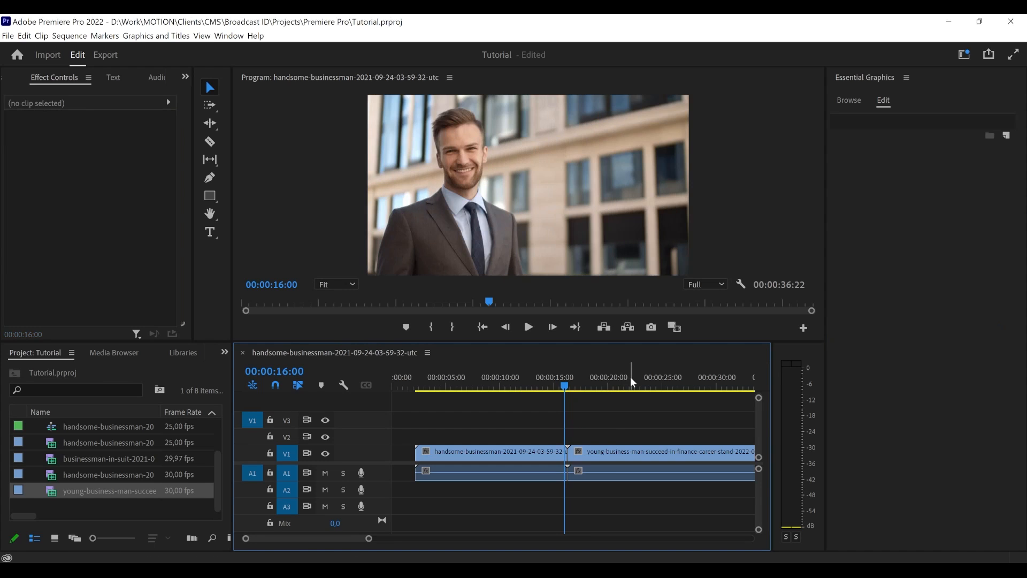
{"action": "left_click", "coordinate": [853, 102]}
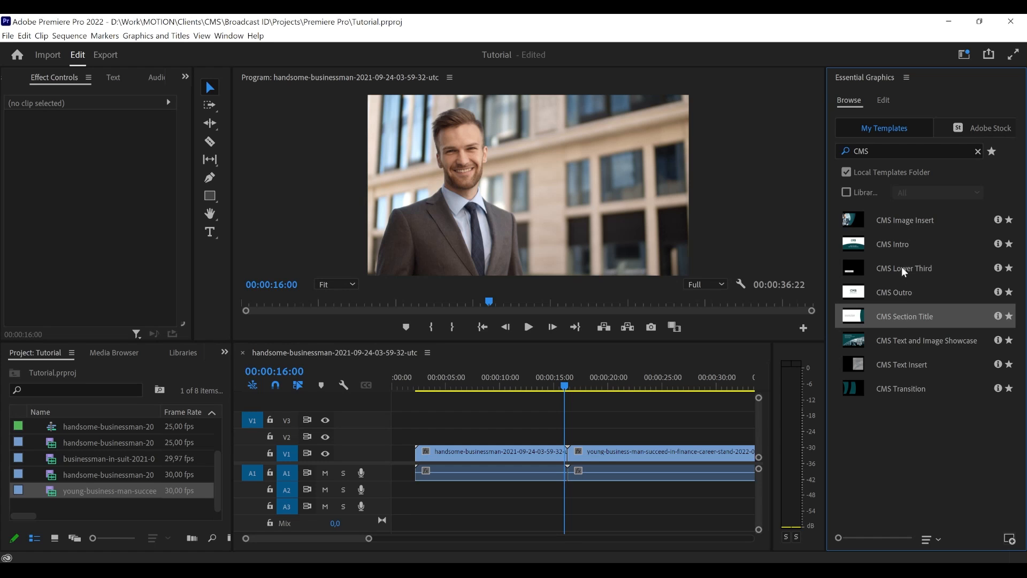
{"action": "left_click_drag", "start_coordinate": [905, 224], "coordinate": [473, 436]}
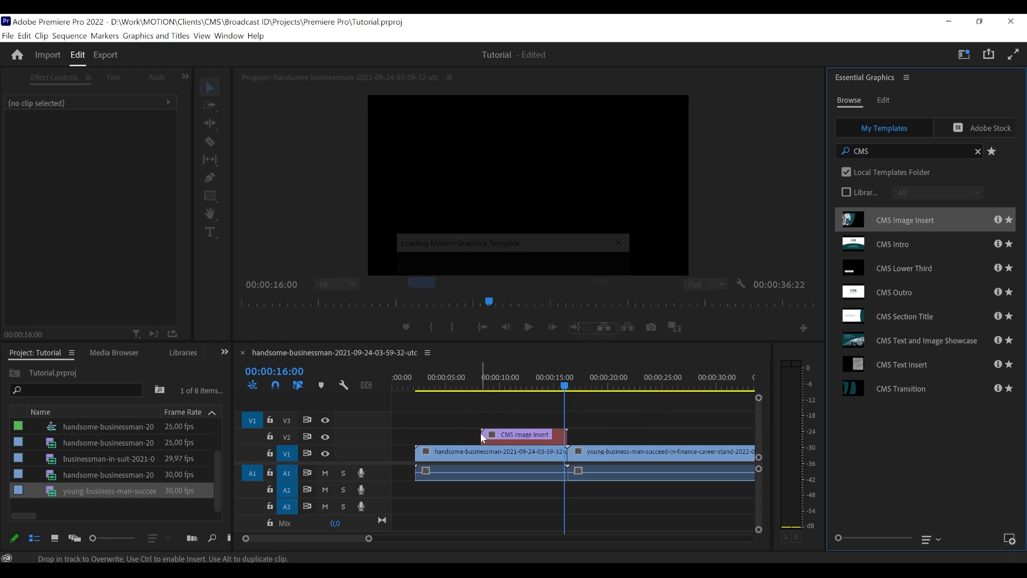
- Play the CMS Image Insert from 00:00:07:12, then select it with the playhead at 00:00:12:03
{"action": "left_click", "coordinate": [474, 377]}
{"action": "left_click_drag", "start_coordinate": [473, 375], "coordinate": [474, 374]}
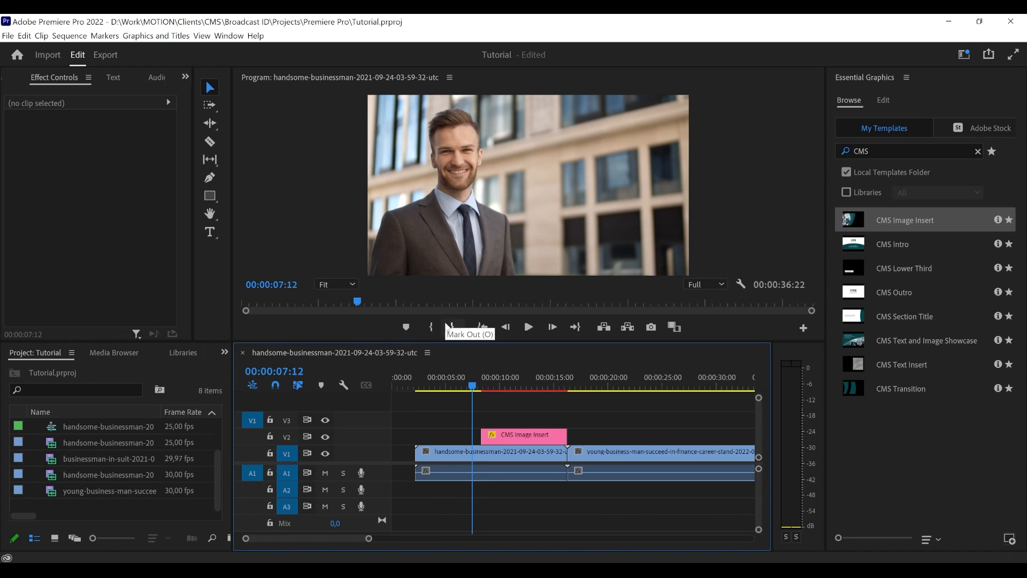
{"action": "left_click", "coordinate": [528, 327]}
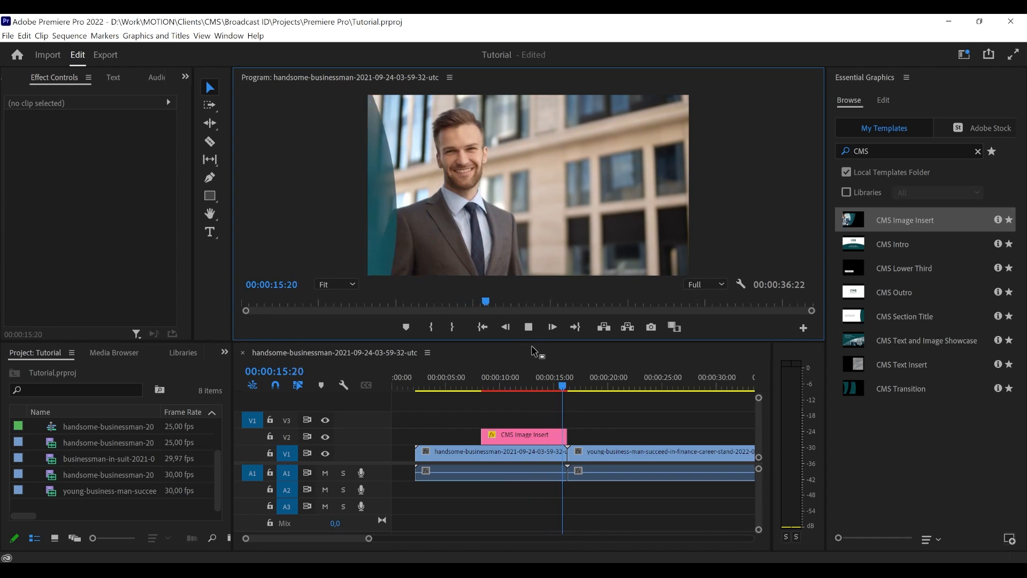
{"action": "left_click", "coordinate": [528, 327]}
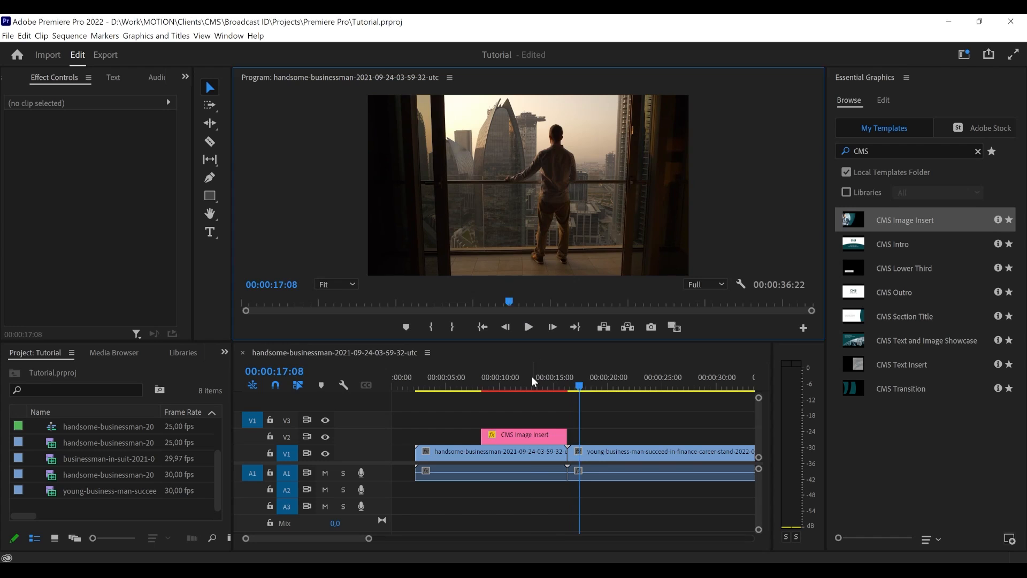
{"action": "left_click", "coordinate": [523, 377]}
{"action": "left_click", "coordinate": [531, 437]}
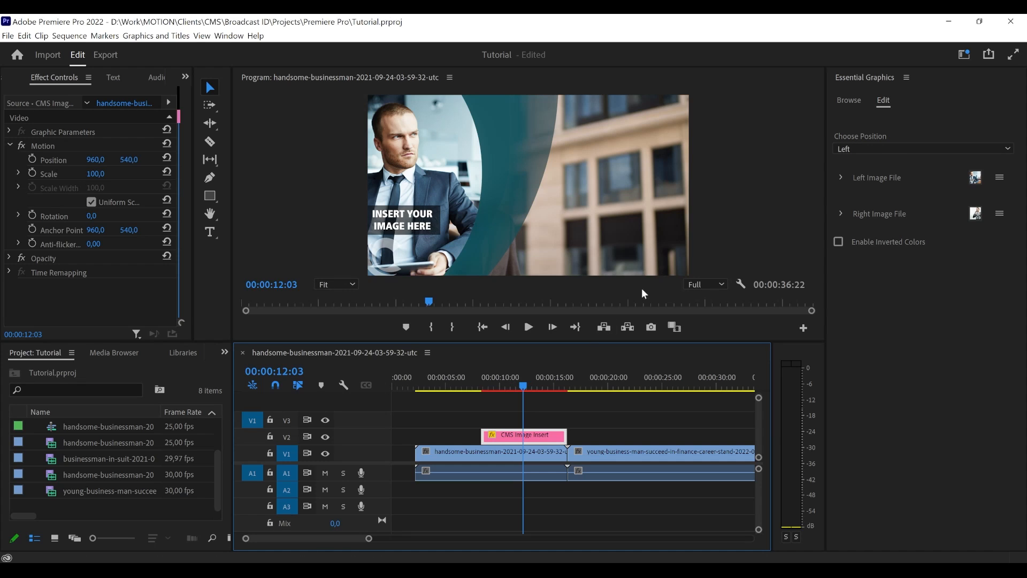
- Try the CMS Image Insert's Left and Right position options, leaving it on Right
{"action": "left_click", "coordinate": [878, 147]}
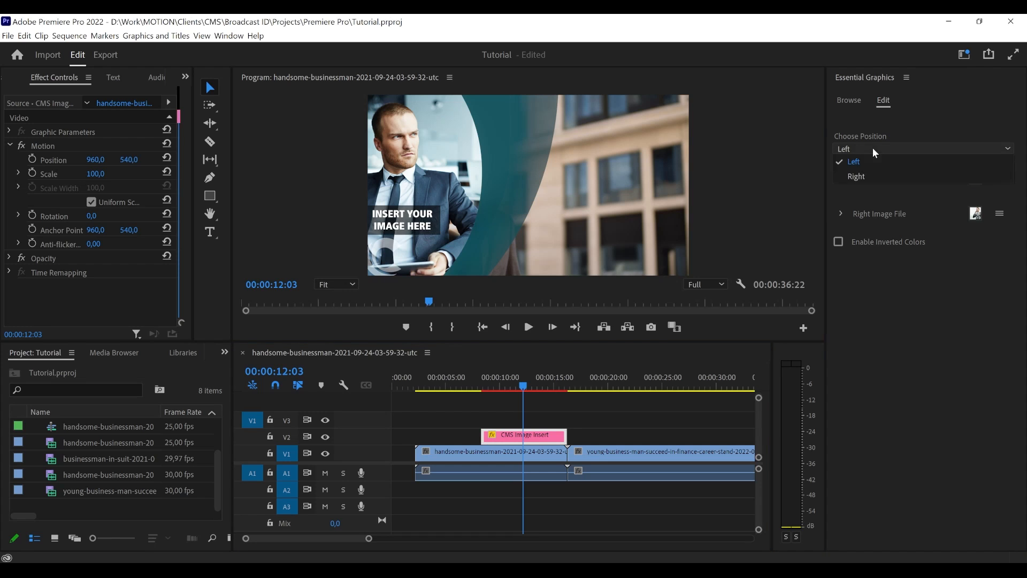
{"action": "left_click", "coordinate": [872, 175]}
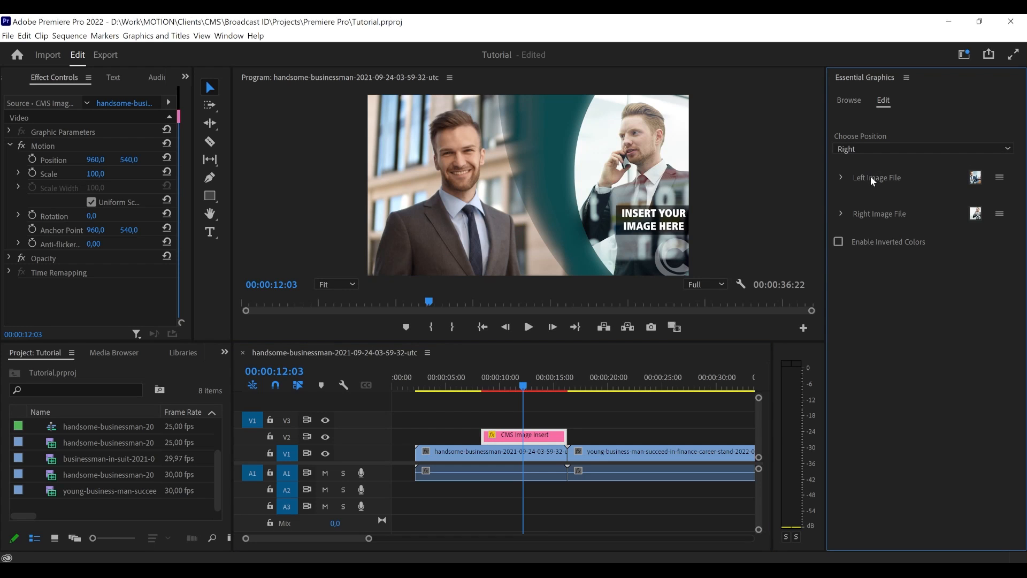
{"action": "left_click", "coordinate": [880, 150]}
{"action": "left_click", "coordinate": [877, 161]}
{"action": "left_click", "coordinate": [874, 149]}
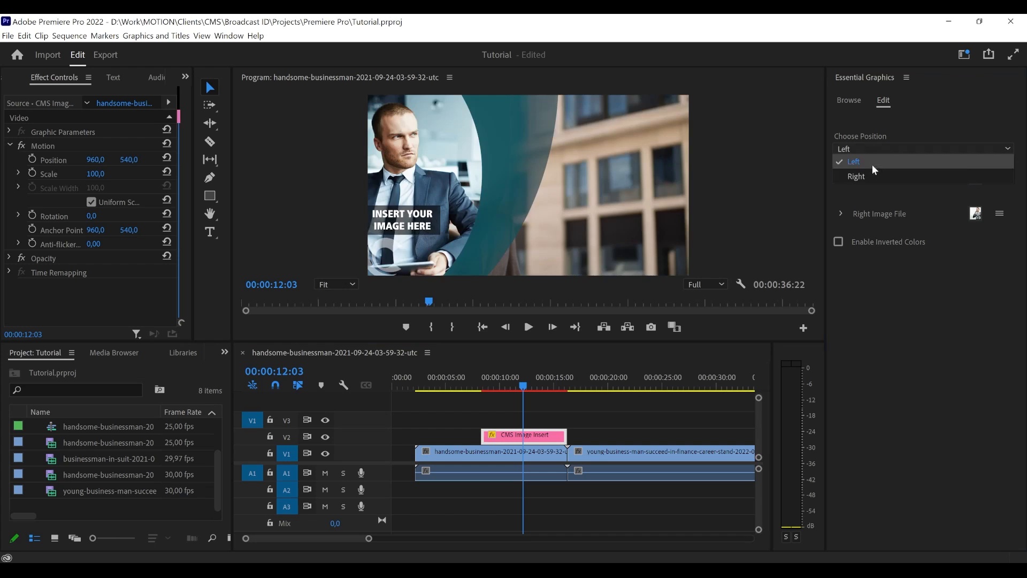
{"action": "left_click", "coordinate": [871, 173]}
{"action": "left_click", "coordinate": [872, 148]}
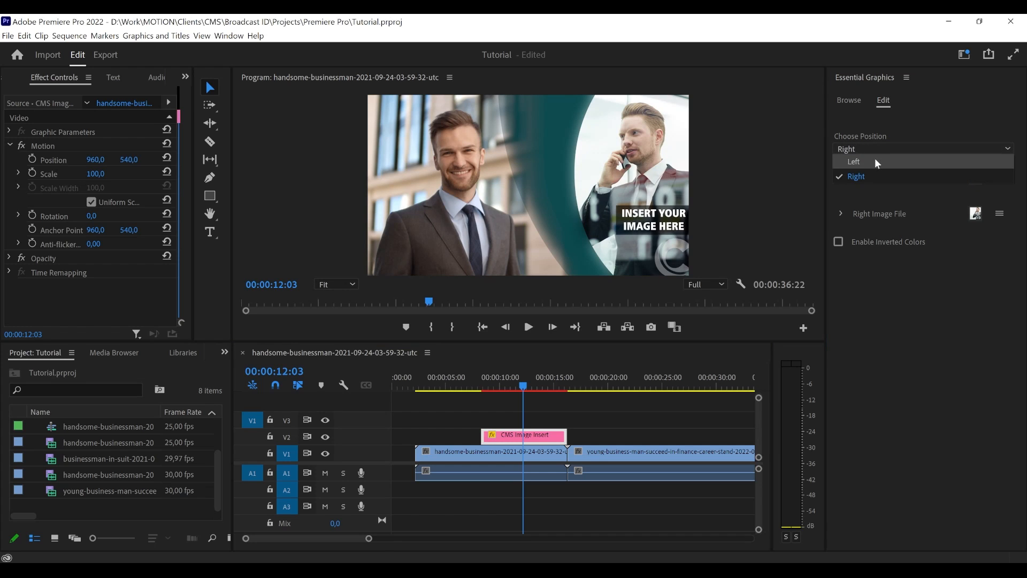
- Play the right-positioned CMS Image Insert from its start and stop at 00:00:11:00
{"action": "left_click", "coordinate": [489, 383]}
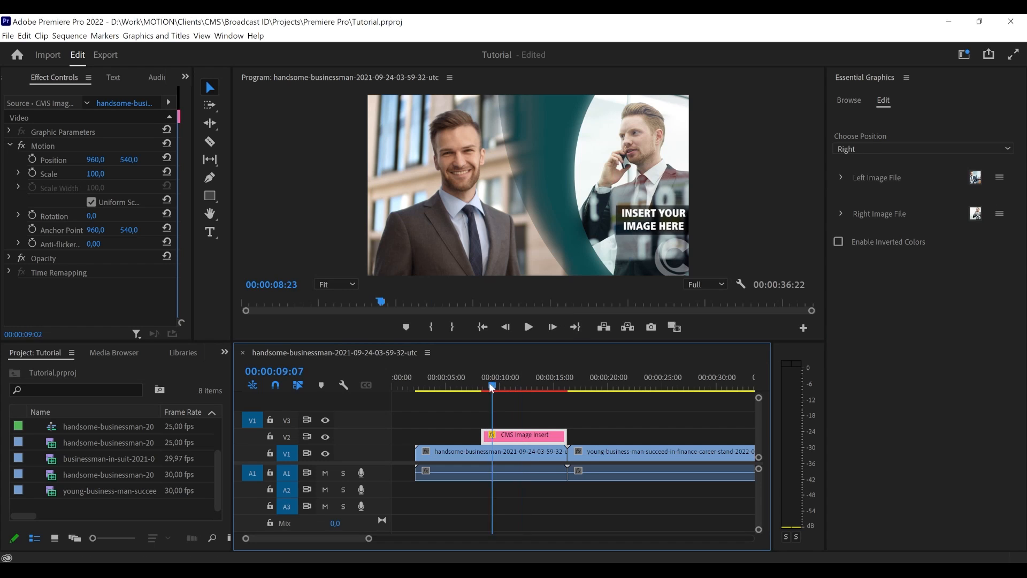
{"action": "left_click", "coordinate": [486, 383]}
{"action": "left_click_drag", "start_coordinate": [484, 383], "coordinate": [483, 383]}
{"action": "key", "text": "space"}
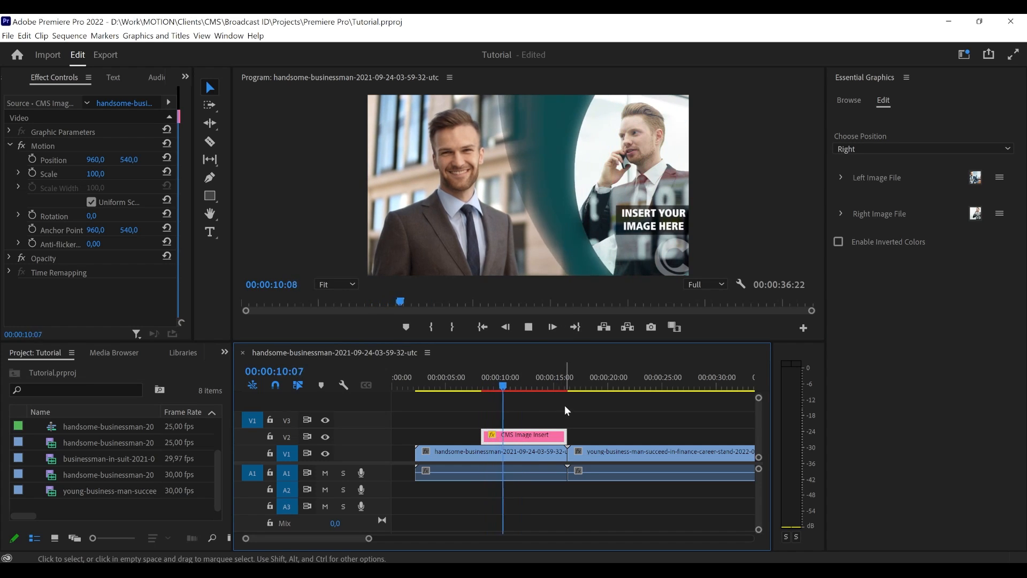
{"action": "key", "text": "space"}
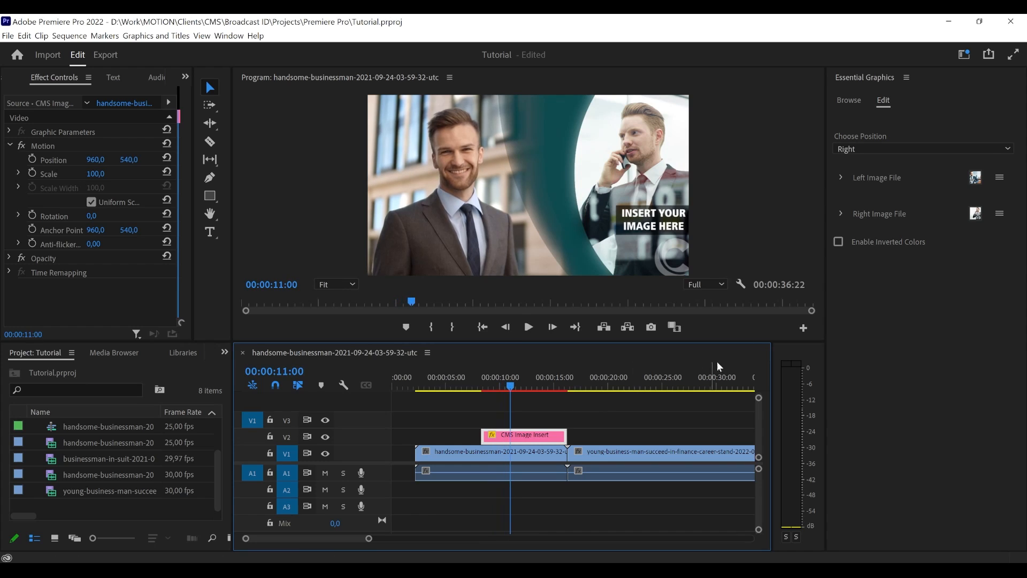
- Enable inverted colors on the CMS Image Insert and set its position to Left
{"action": "left_click", "coordinate": [868, 242]}
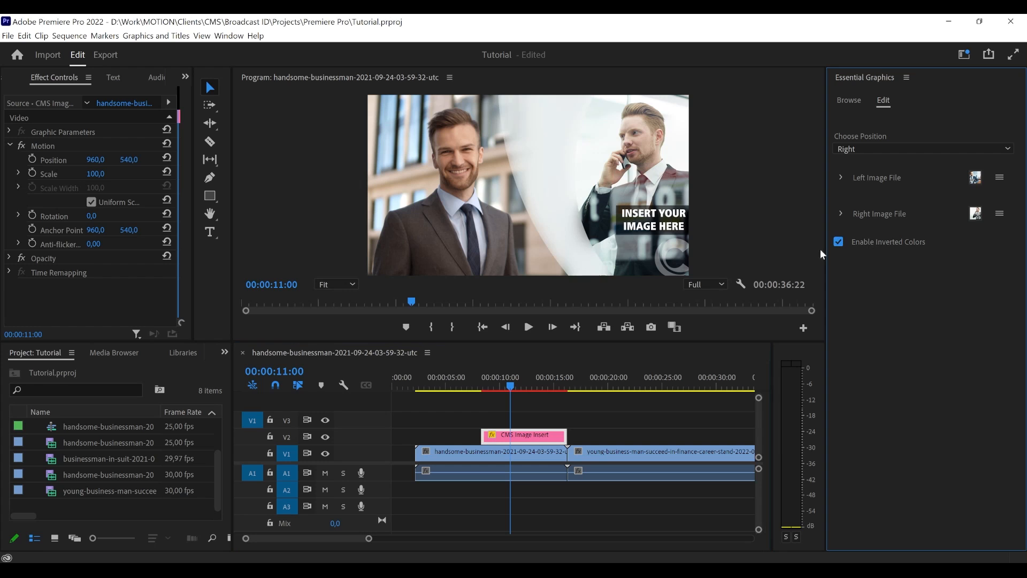
{"action": "left_click_drag", "start_coordinate": [500, 385], "coordinate": [519, 386]}
{"action": "left_click", "coordinate": [867, 151]}
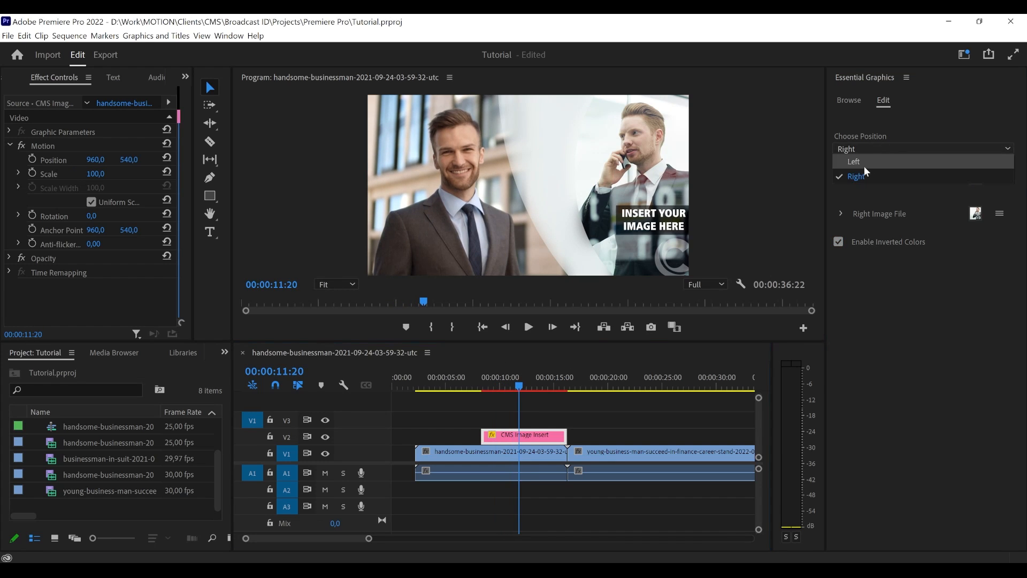
{"action": "left_click", "coordinate": [864, 166]}
- Play the left-positioned CMS Image Insert with inverted colors from its start, stopping at 00:00:11:01
{"action": "left_click", "coordinate": [484, 389]}
{"action": "key", "text": "space"}
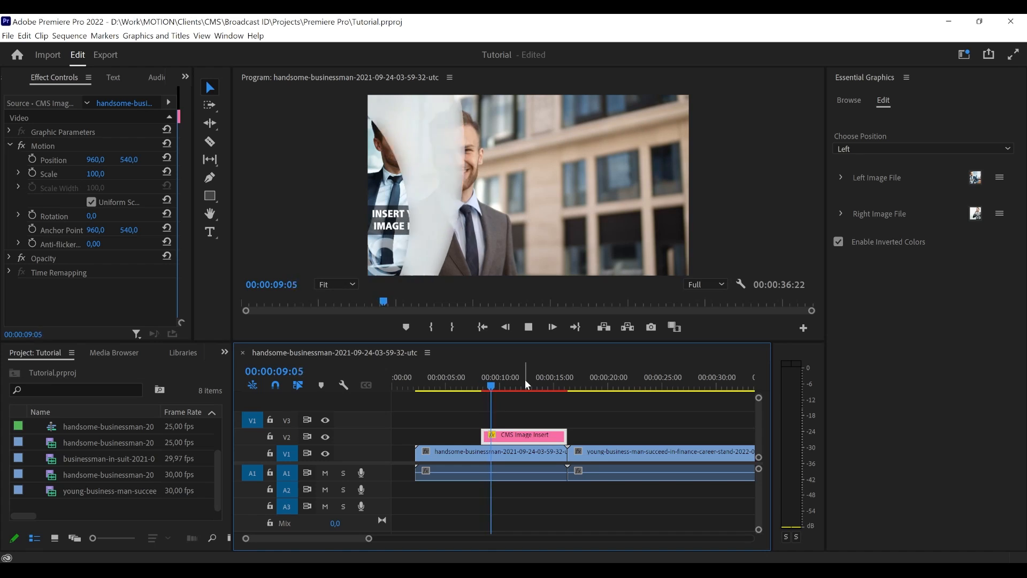
{"action": "left_click", "coordinate": [881, 242]}
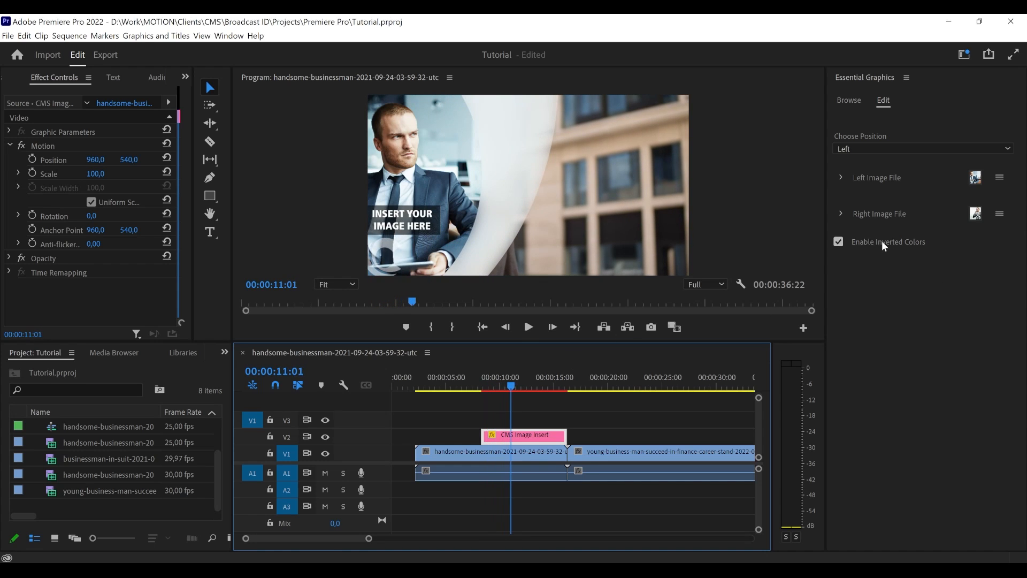
{"action": "left_click", "coordinate": [884, 241]}
- Examine the CMS Image Insert's position options and Left Image File settings
{"action": "left_click", "coordinate": [877, 147]}
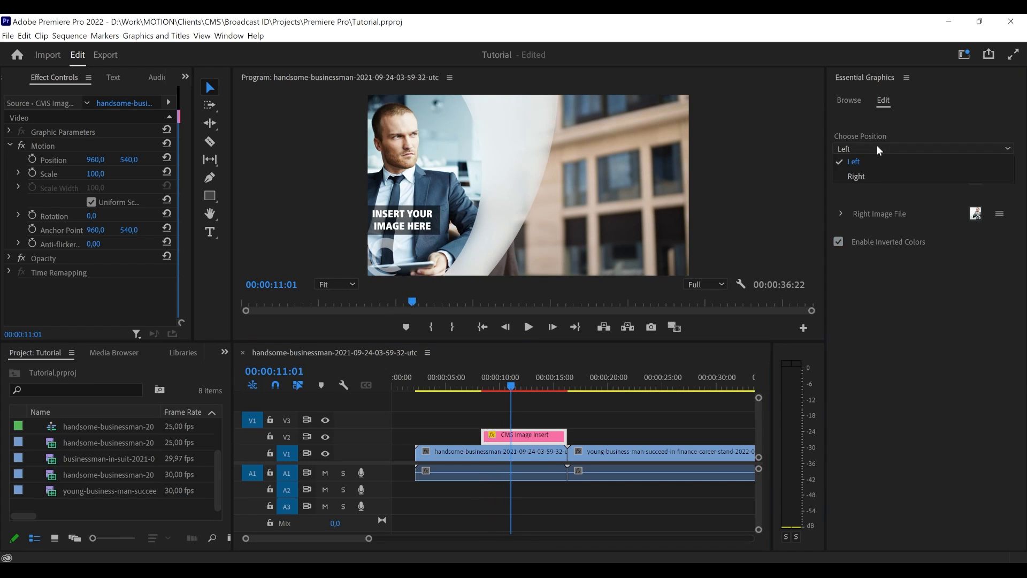
{"action": "left_click", "coordinate": [887, 236]}
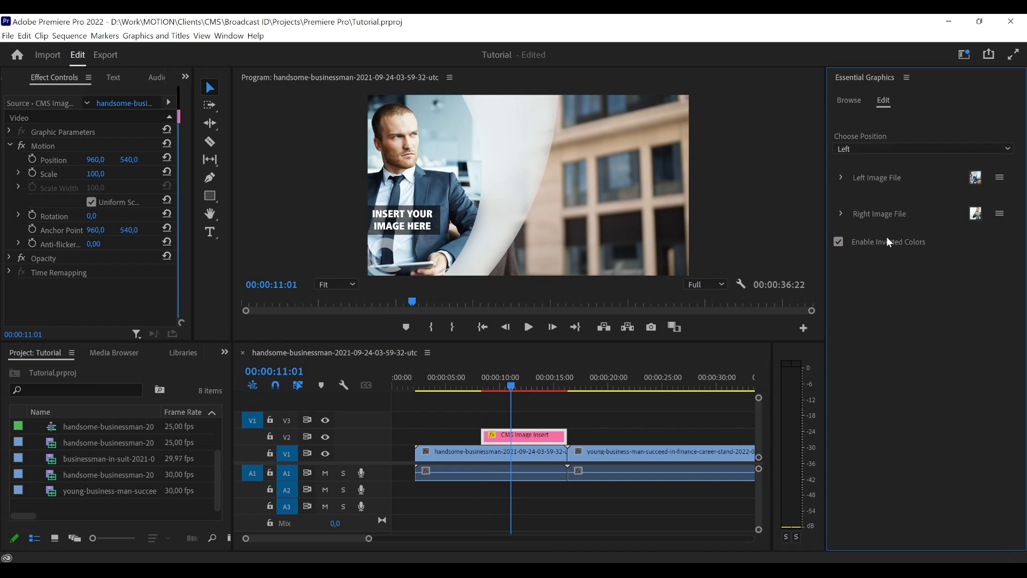
{"action": "left_click", "coordinate": [840, 178]}
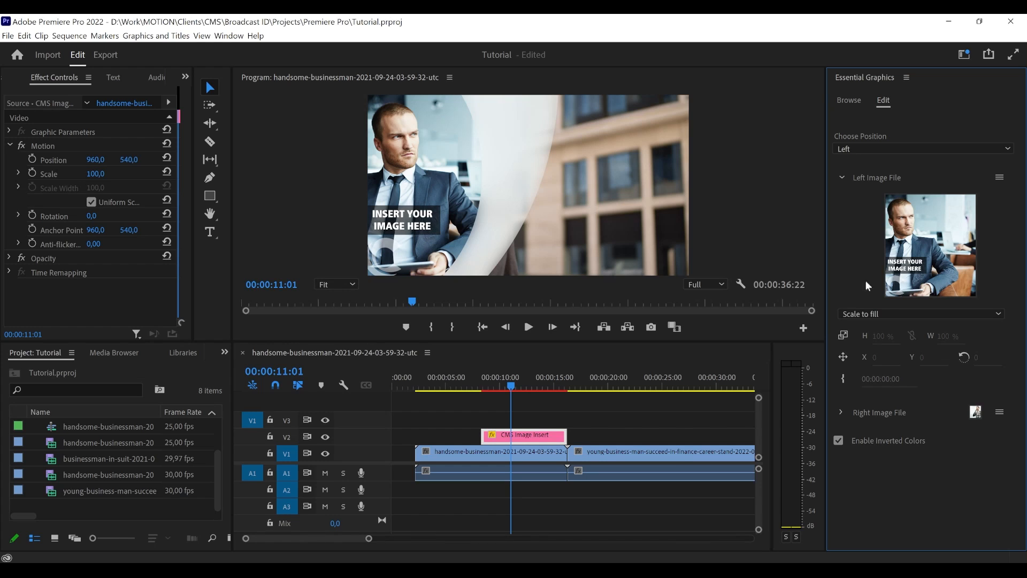
{"action": "left_click", "coordinate": [842, 182]}
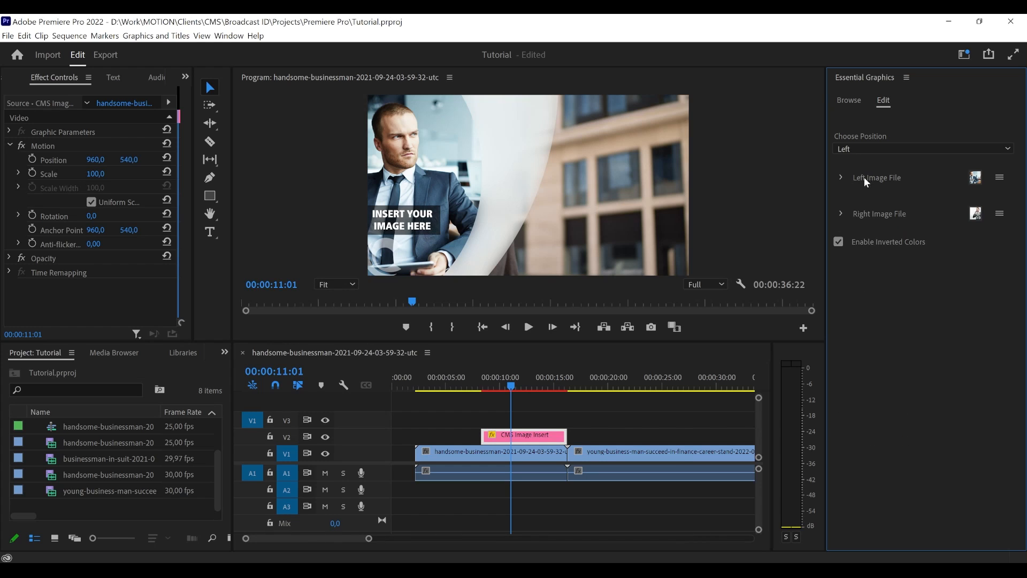
{"action": "left_click", "coordinate": [838, 240]}
{"action": "left_click", "coordinate": [859, 143]}
{"action": "left_click", "coordinate": [892, 324]}
{"action": "left_click", "coordinate": [841, 178]}
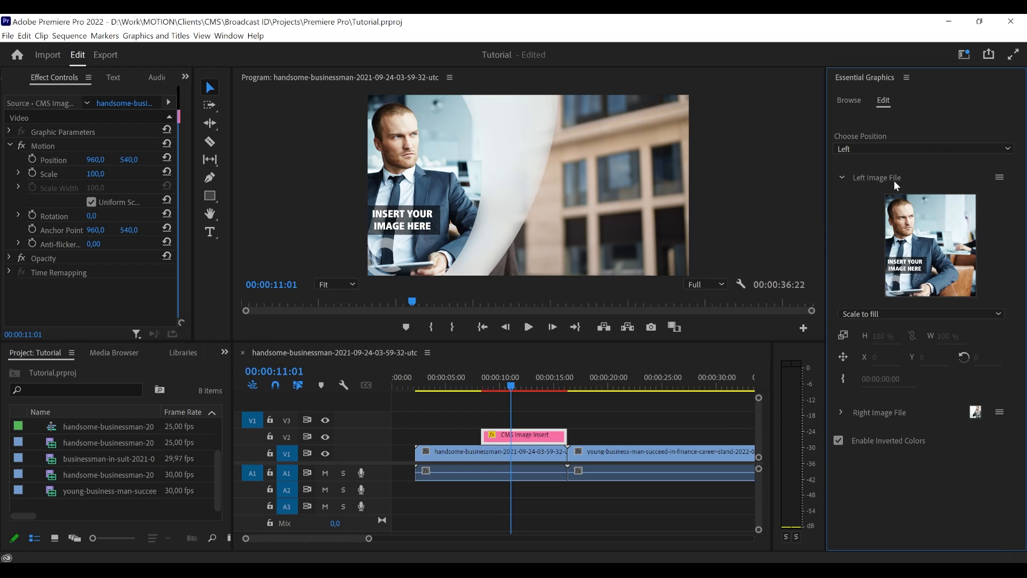
{"action": "left_click", "coordinate": [842, 179]}
- Switch the position to Right to inspect the Right Image File settings, and return the position to Left
{"action": "left_click", "coordinate": [869, 150]}
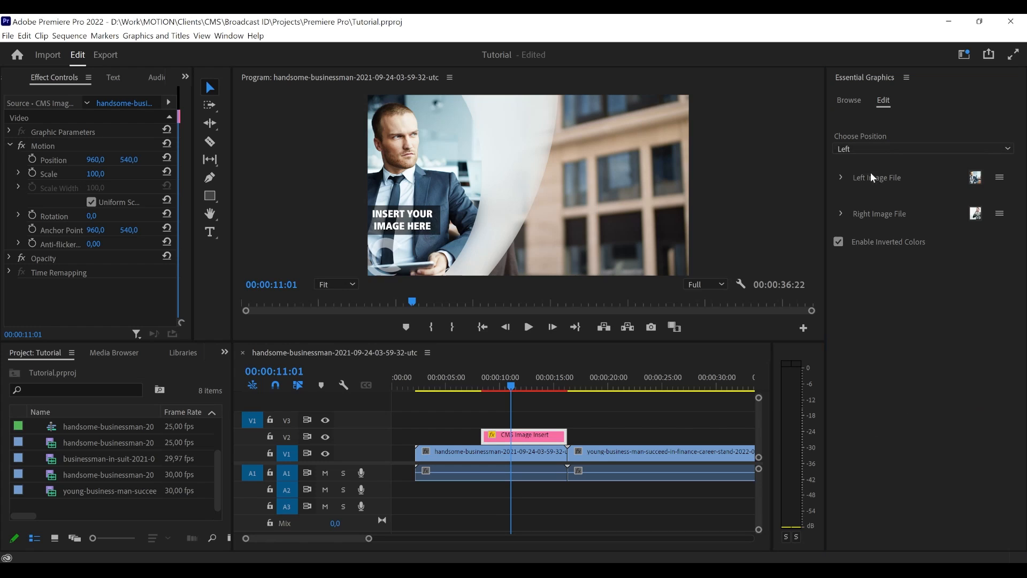
{"action": "left_click", "coordinate": [871, 172]}
{"action": "left_click", "coordinate": [840, 214]}
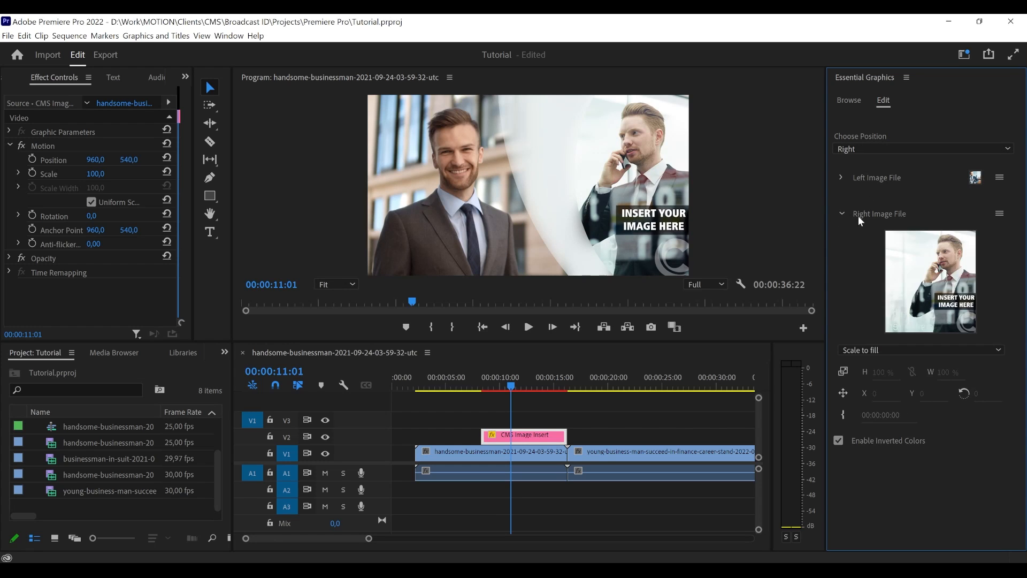
{"action": "left_click", "coordinate": [843, 215]}
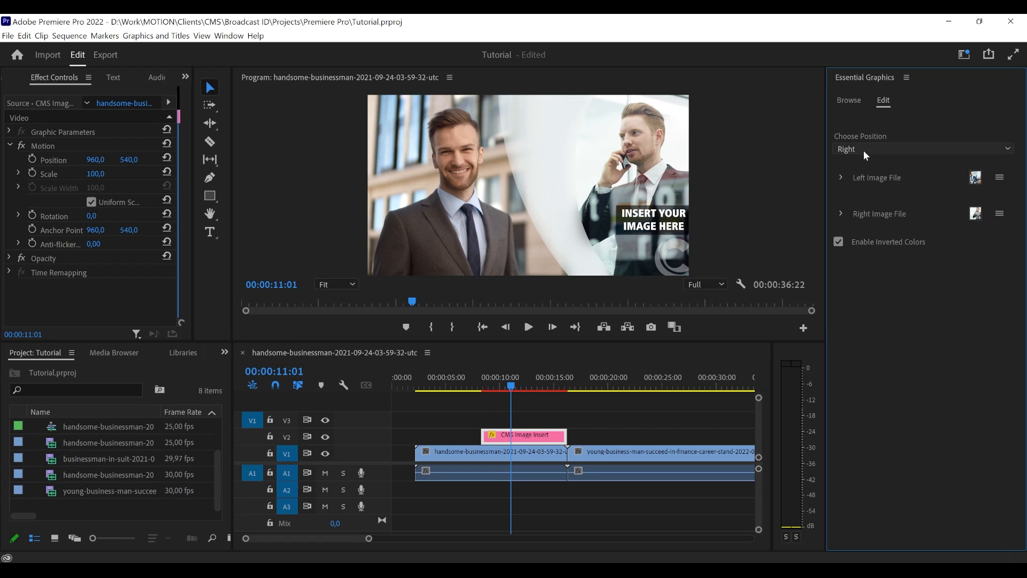
{"action": "left_click", "coordinate": [863, 150]}
{"action": "left_click", "coordinate": [864, 163]}
- Replace the Left Image File with the pensive-mature-businesswoman-at-desk picture from the Stock Images folder
{"action": "left_click", "coordinate": [842, 178]}
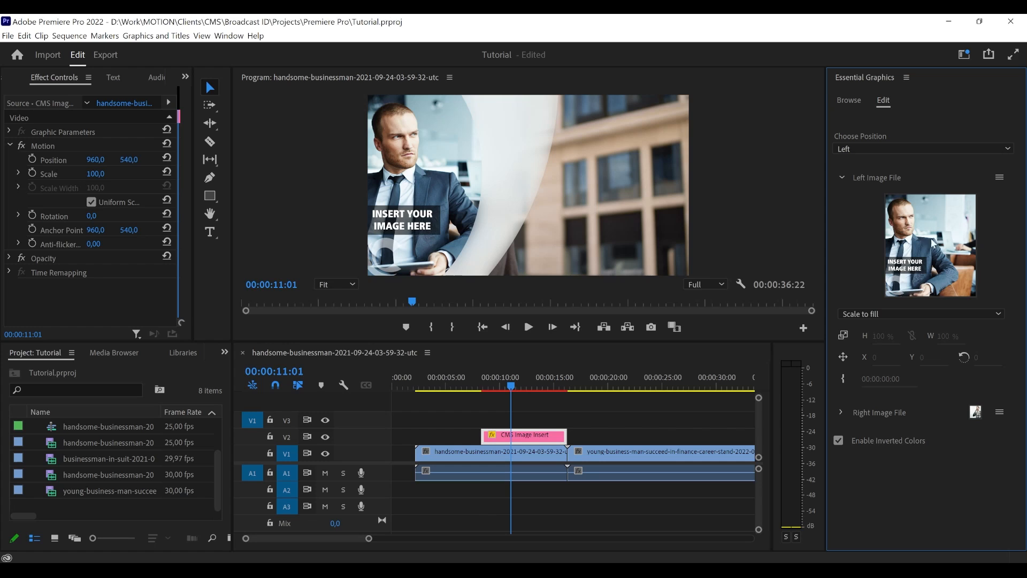
{"action": "left_click", "coordinate": [1000, 178]}
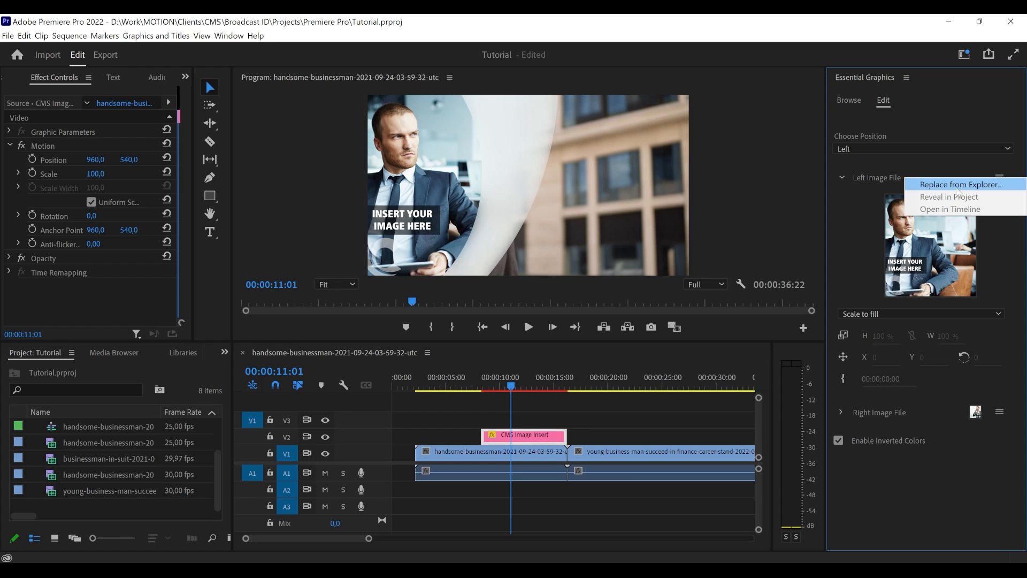
{"action": "left_click", "coordinate": [957, 185]}
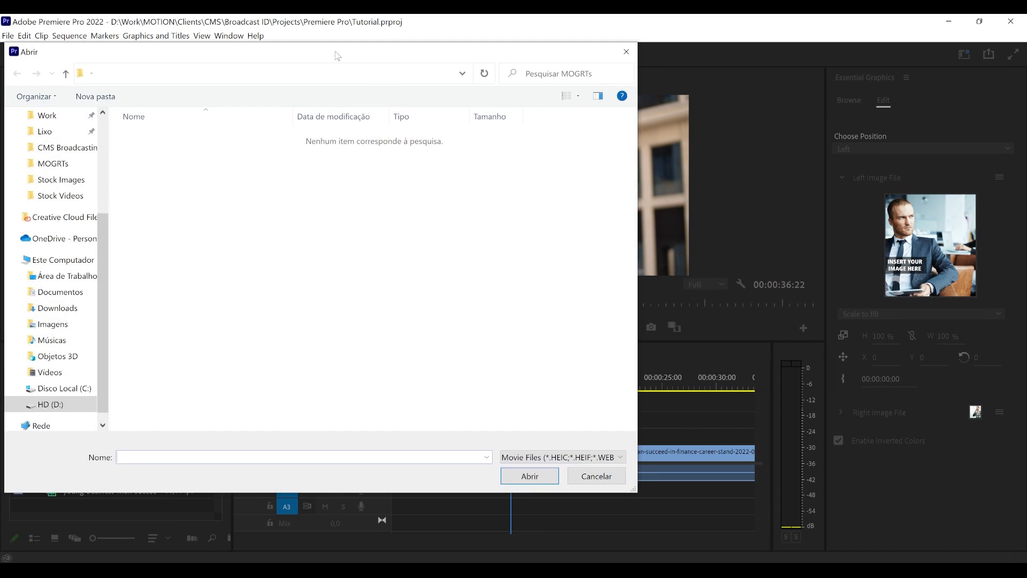
{"action": "left_click_drag", "start_coordinate": [348, 54], "coordinate": [555, 89]}
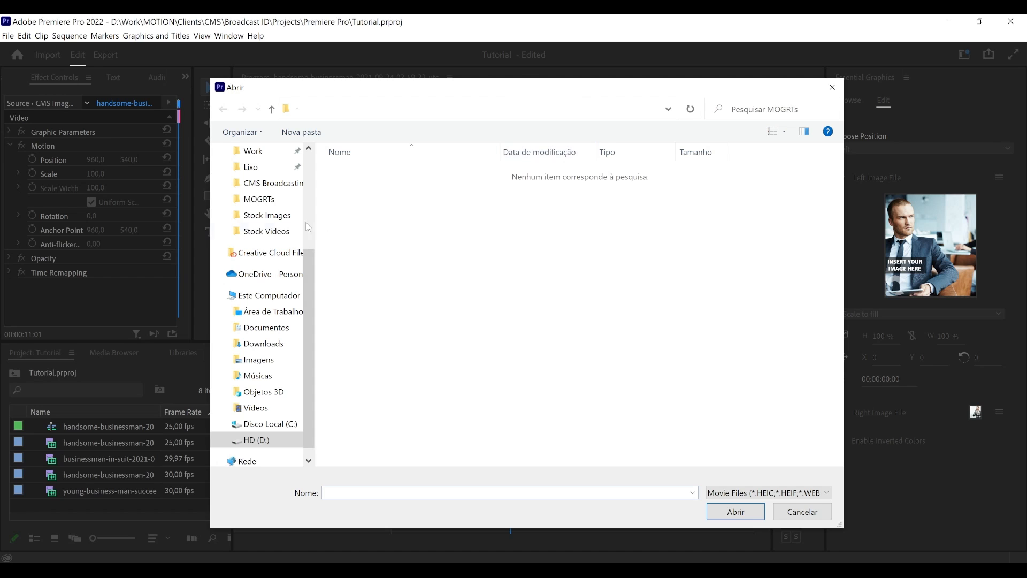
{"action": "mouse_move", "coordinate": [307, 277]}
{"action": "left_mouse_down"}
{"action": "mouse_move", "coordinate": [305, 255]}
{"action": "mouse_move", "coordinate": [304, 271]}
{"action": "left_mouse_up"}
{"action": "left_click", "coordinate": [286, 251]}
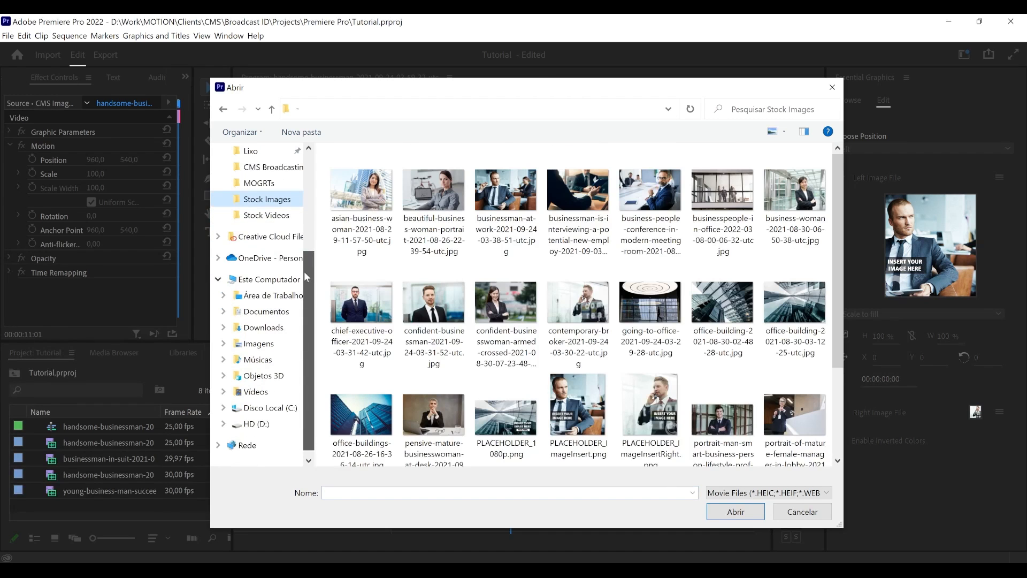
{"action": "scroll", "coordinate": [463, 349], "scroll_direction": "down", "scroll_amount": 2}
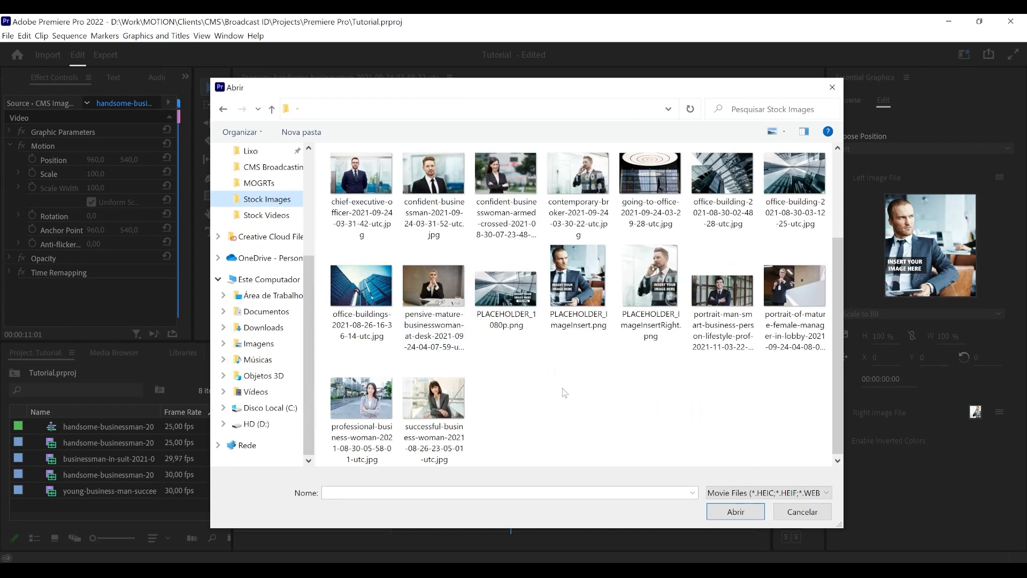
{"action": "scroll", "coordinate": [801, 364], "scroll_direction": "up", "scroll_amount": 2}
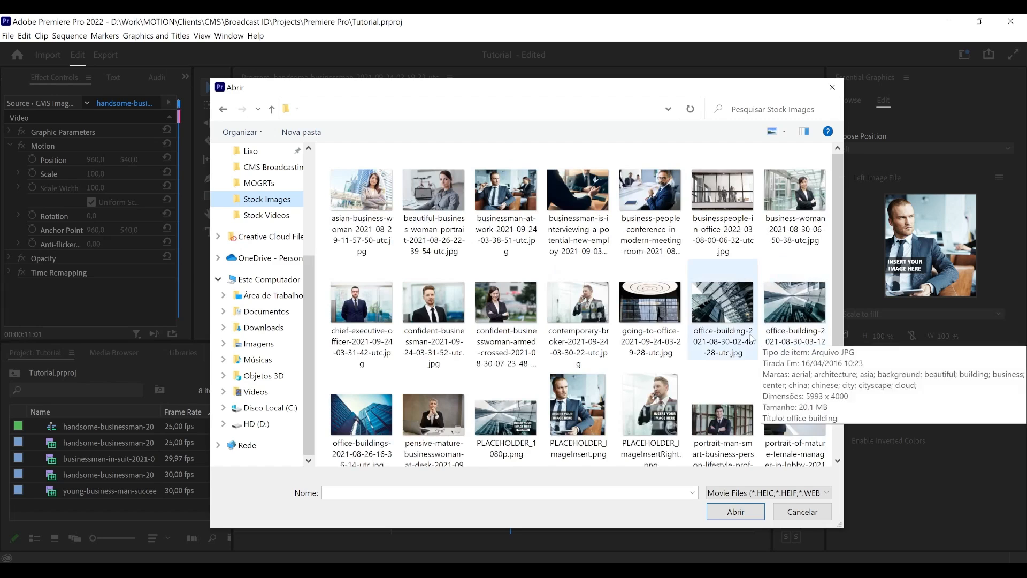
{"action": "left_click", "coordinate": [444, 399]}
{"action": "left_click", "coordinate": [739, 516]}
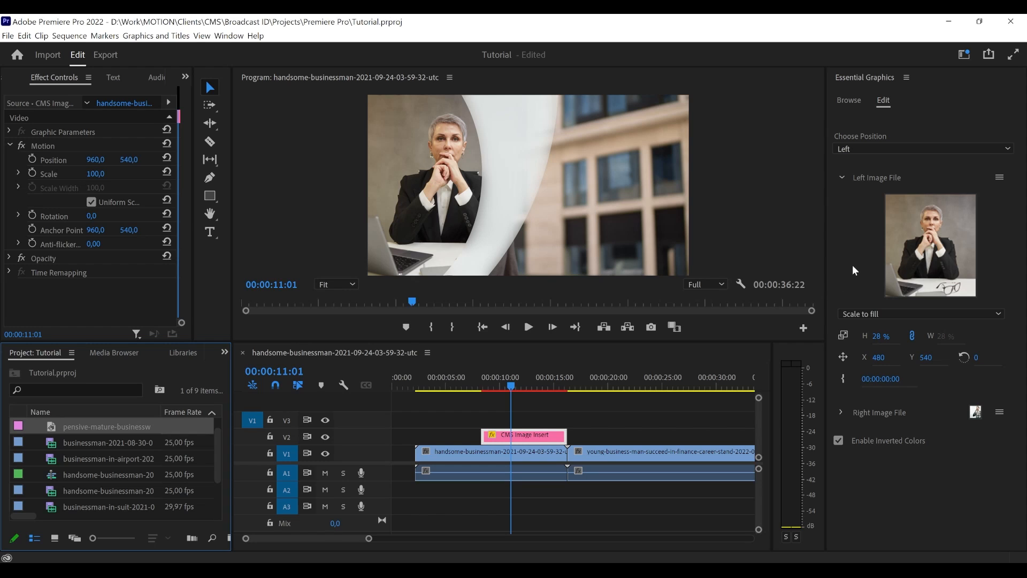
- Open the Left Image File composition and reframe the businesswoman at 29% scale, at about X 399, Y 547
{"action": "mouse_move", "coordinate": [926, 227]}
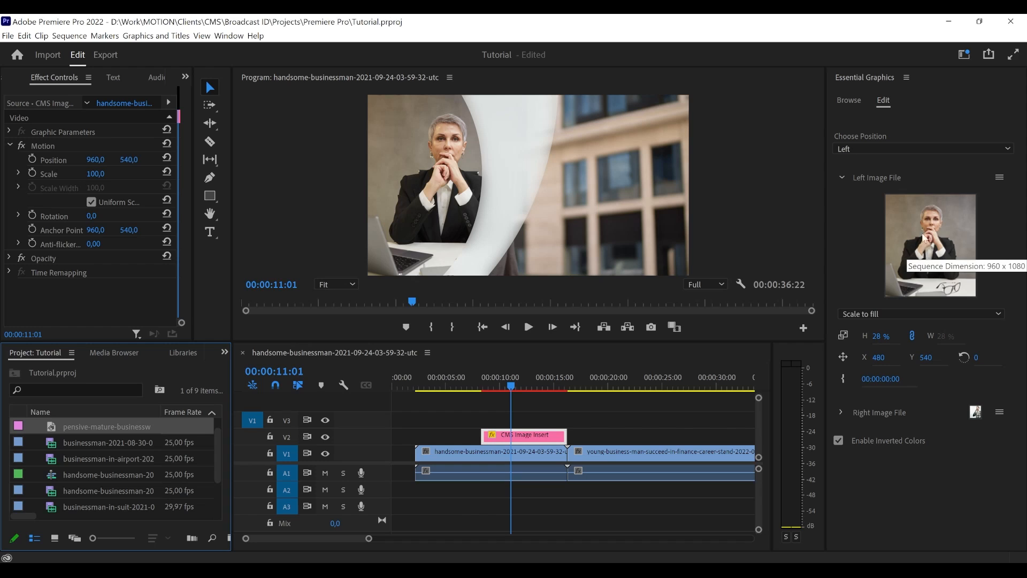
{"action": "left_click", "coordinate": [929, 261]}
{"action": "double_click", "coordinate": [928, 262]}
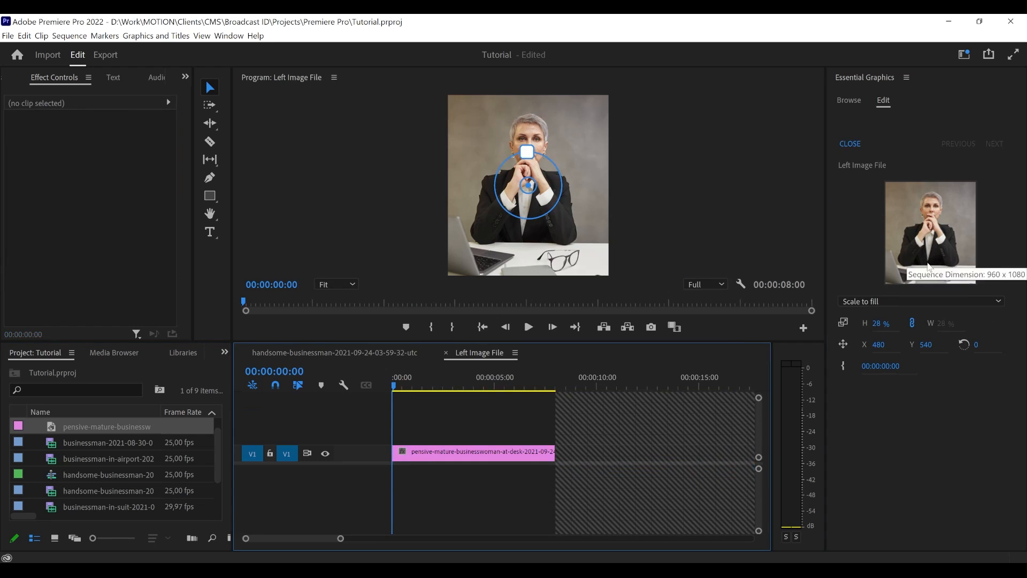
{"action": "left_click_drag", "start_coordinate": [532, 189], "coordinate": [493, 197]}
{"action": "mouse_move", "coordinate": [527, 152]}
{"action": "left_mouse_down"}
{"action": "mouse_move", "coordinate": [528, 138]}
{"action": "mouse_move", "coordinate": [528, 150]}
{"action": "left_mouse_up"}
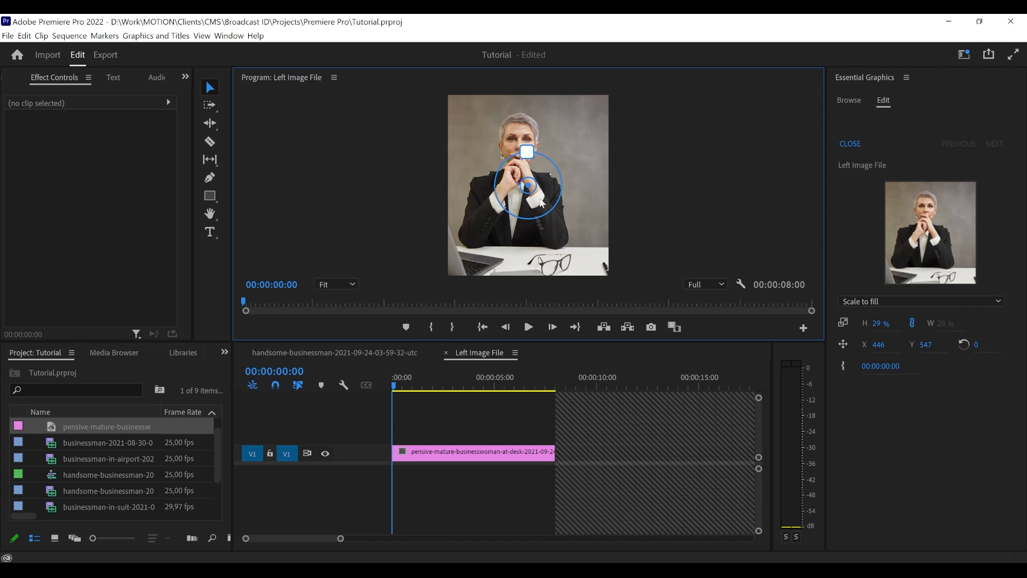
{"action": "mouse_move", "coordinate": [564, 210]}
{"action": "left_mouse_down"}
{"action": "mouse_move", "coordinate": [558, 227]}
{"action": "mouse_move", "coordinate": [573, 215]}
{"action": "left_mouse_up"}
{"action": "left_click_drag", "start_coordinate": [526, 188], "coordinate": [468, 188]}
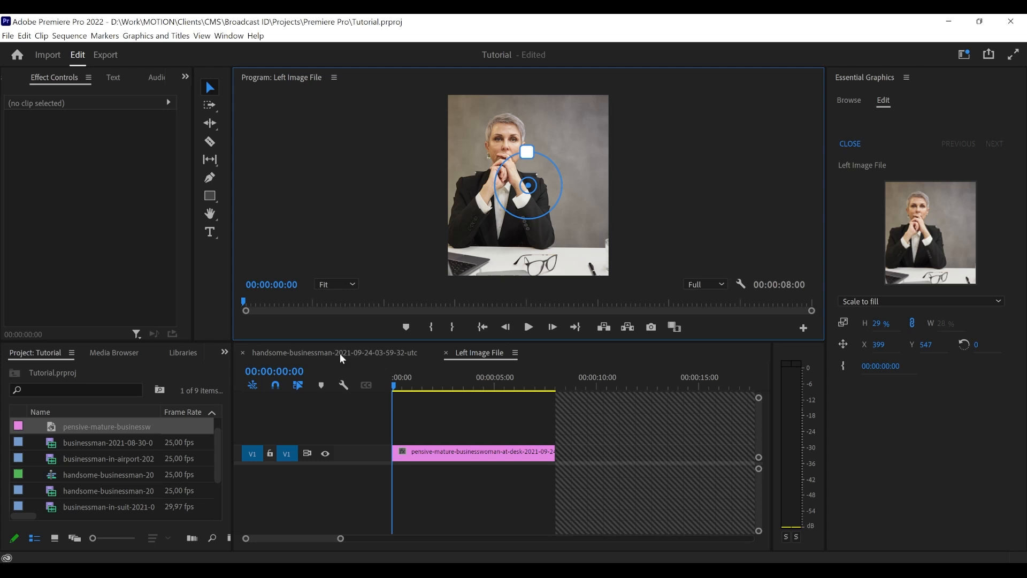
- Close the Left Image File composition, check the framing at 00:00:11:02 in the main sequence, and reselect the CMS Image Insert
{"action": "left_click", "coordinate": [447, 353]}
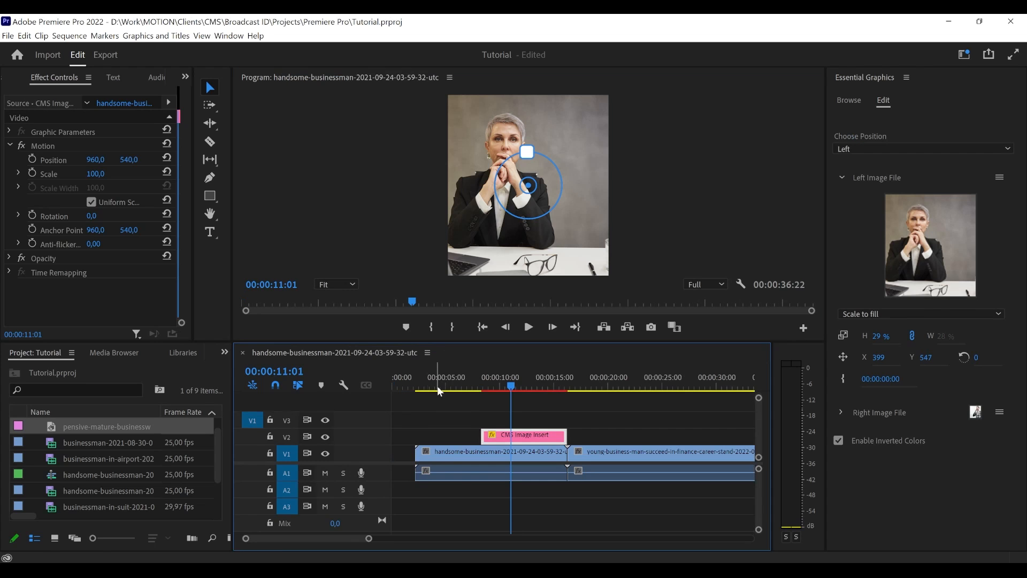
{"action": "left_click", "coordinate": [518, 414]}
{"action": "left_click_drag", "start_coordinate": [511, 383], "coordinate": [512, 383]}
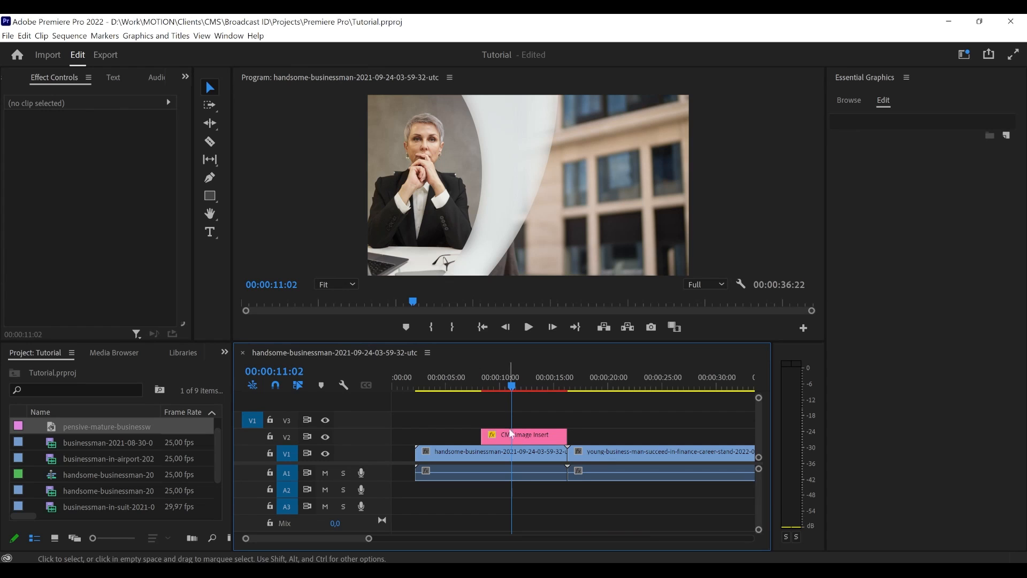
{"action": "left_click", "coordinate": [526, 440]}
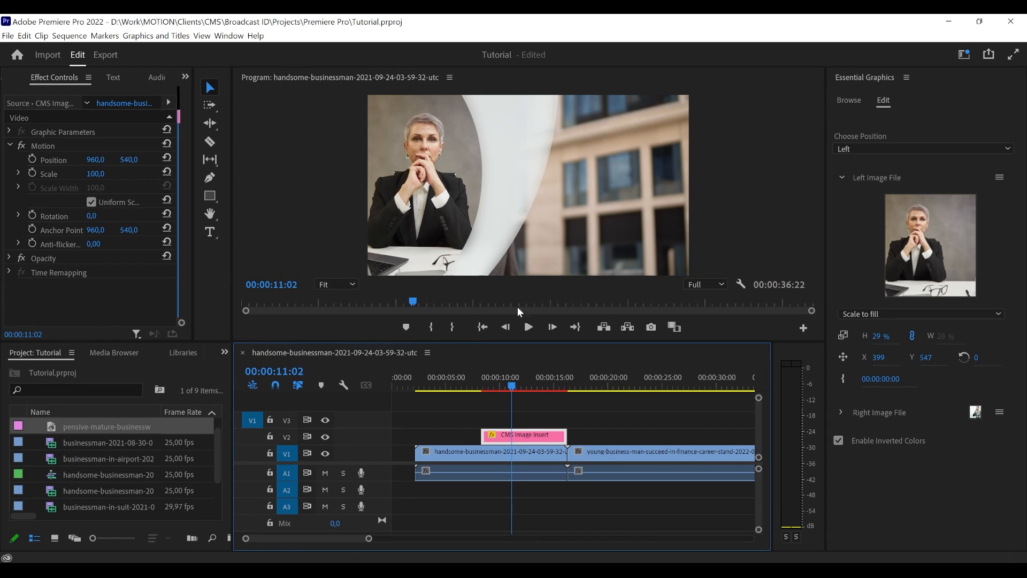
- In the Left Image File composition, rotate the businesswoman to about 181° and move her to about X 597, Y 544
{"action": "double_click", "coordinate": [941, 252]}
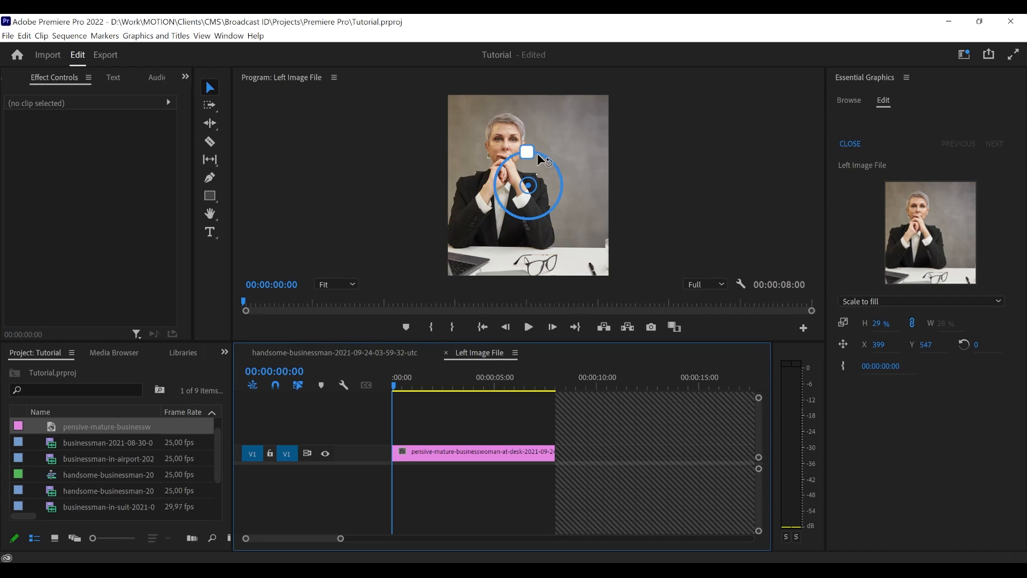
{"action": "left_click_drag", "start_coordinate": [537, 153], "coordinate": [499, 259]}
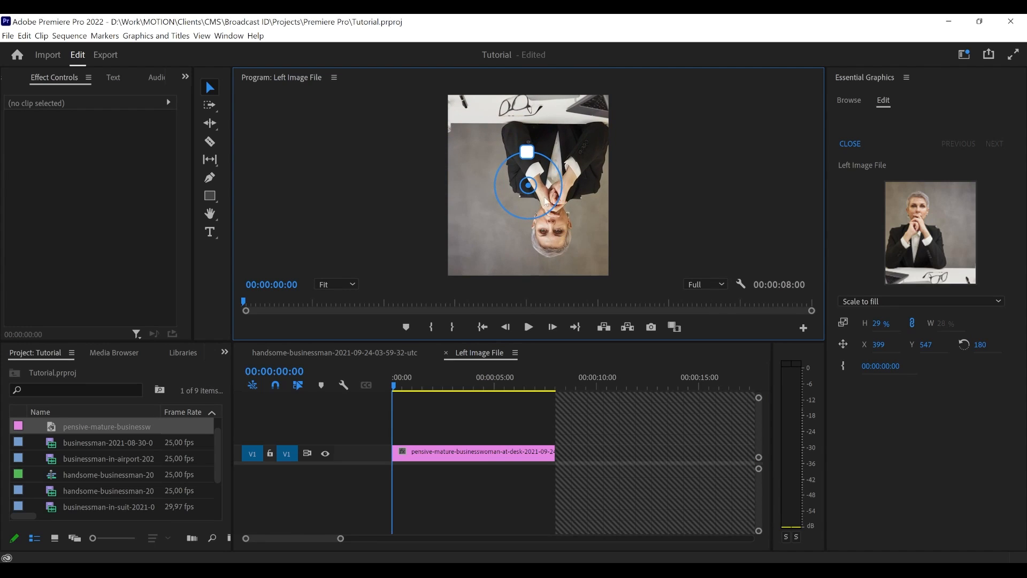
{"action": "left_click_drag", "start_coordinate": [500, 202], "coordinate": [759, 183]}
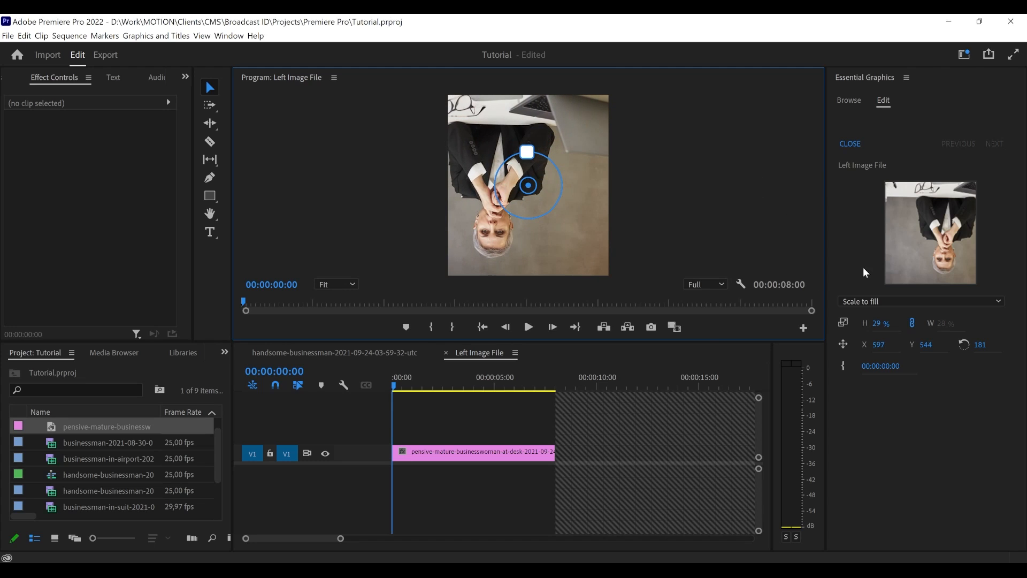
{"action": "left_click", "coordinate": [446, 353]}
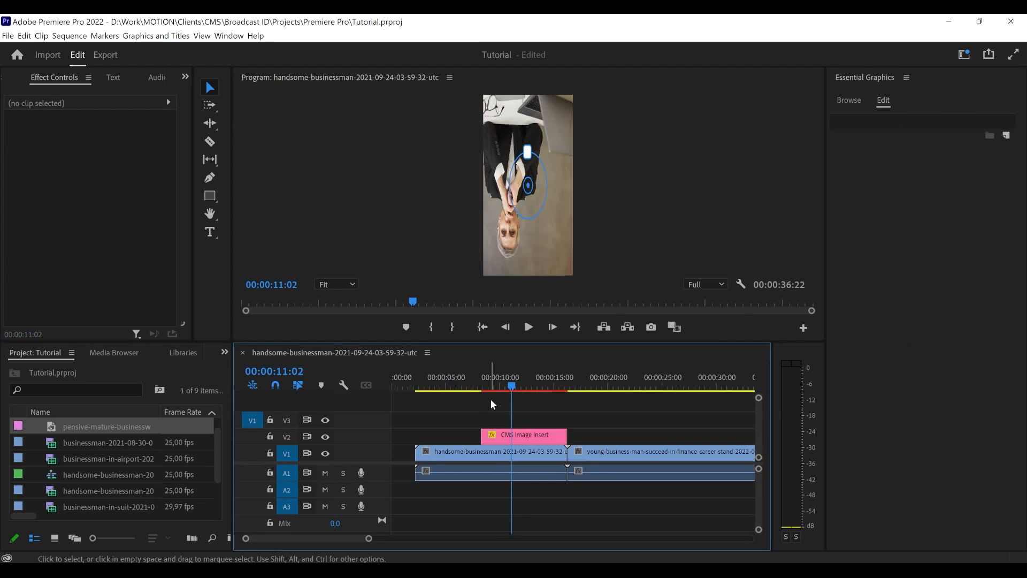
- Play the CMS Image Insert in the main sequence to check the rotated image, and reselect the insert at 00:00:12:00
{"action": "left_click_drag", "start_coordinate": [509, 384], "coordinate": [475, 390]}
{"action": "left_click", "coordinate": [528, 326]}
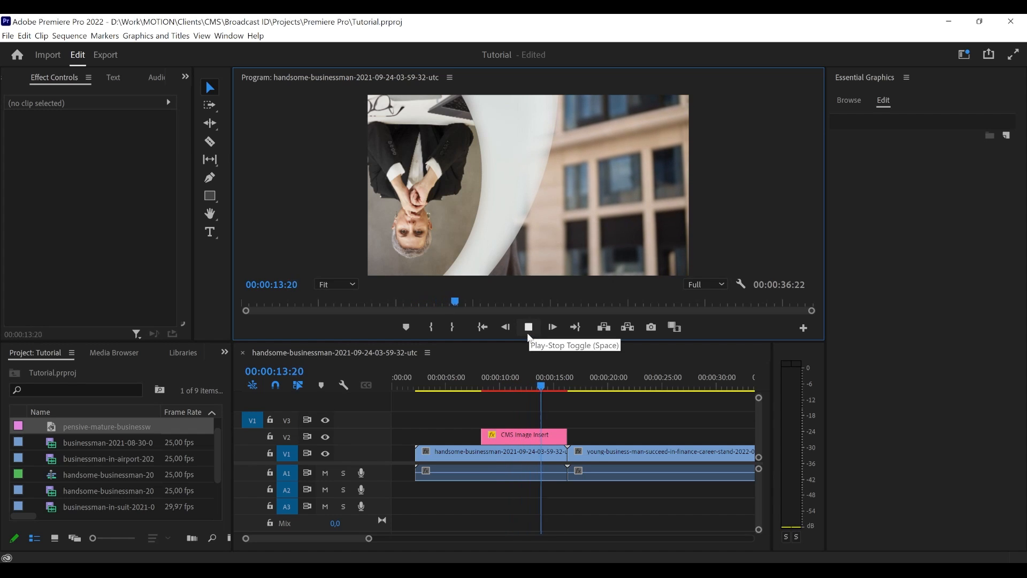
{"action": "left_click", "coordinate": [528, 327]}
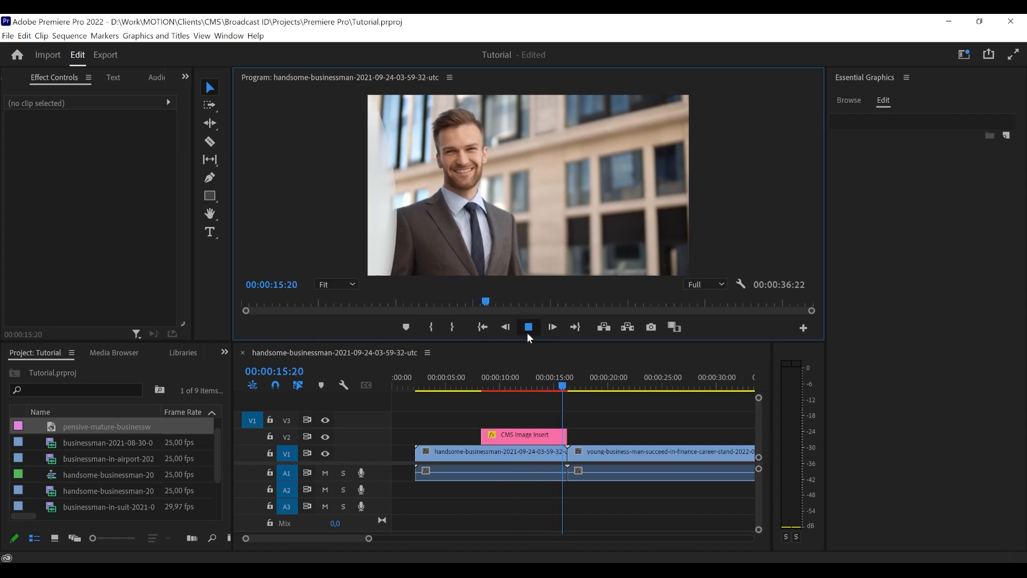
{"action": "left_click", "coordinate": [546, 383]}
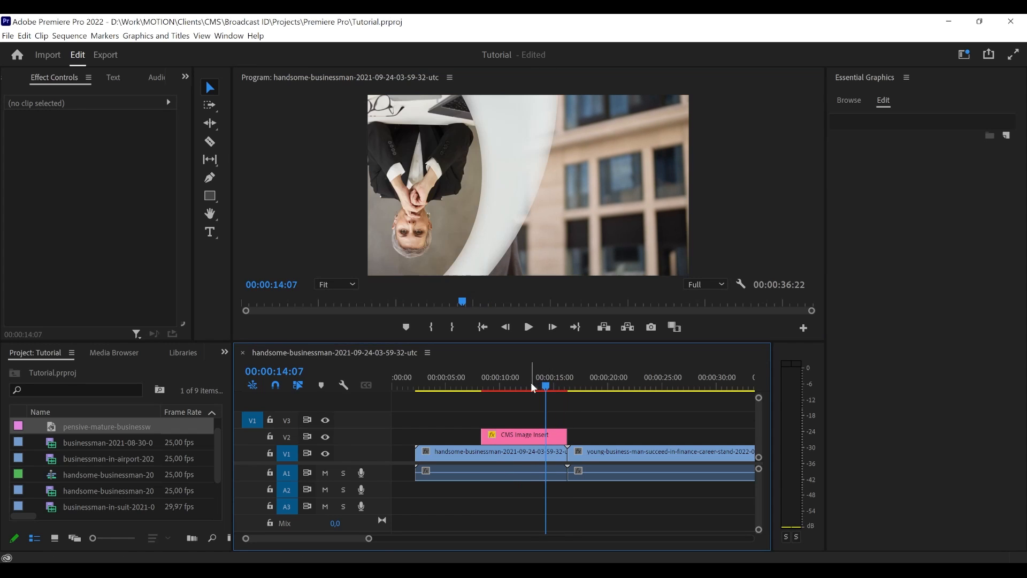
{"action": "left_click", "coordinate": [522, 384]}
{"action": "left_click", "coordinate": [525, 434]}
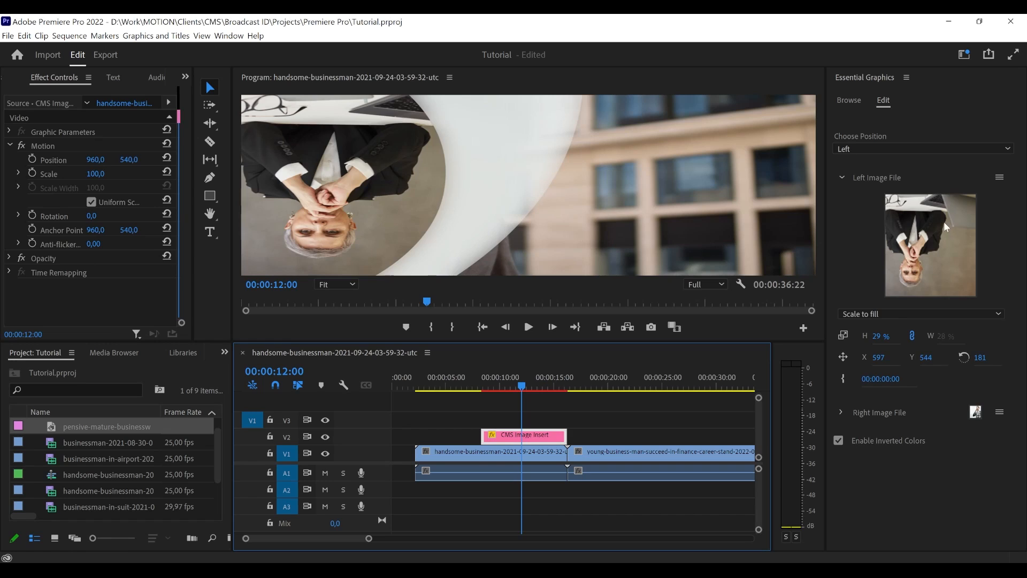
{"action": "double_click", "coordinate": [943, 221]}
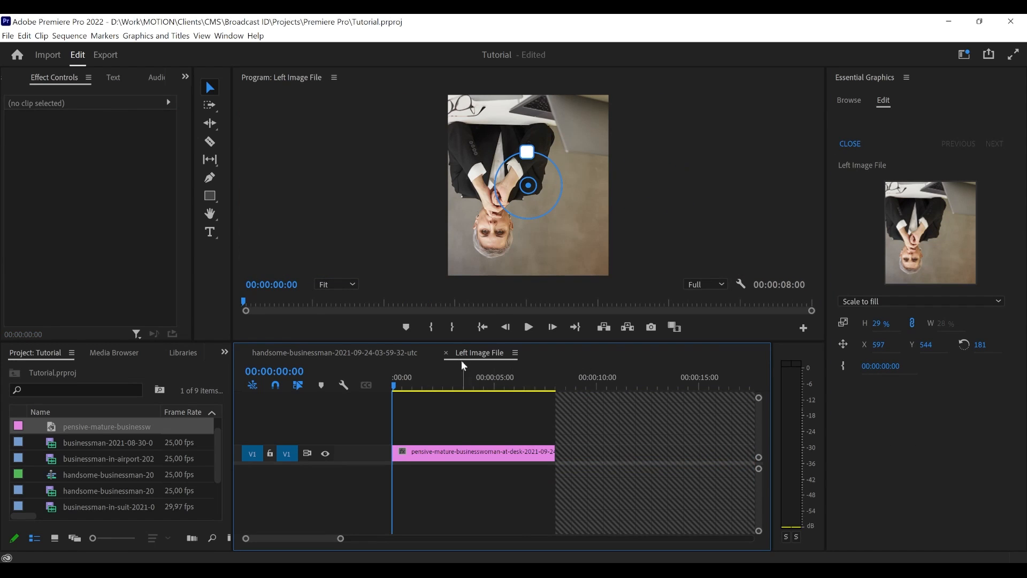
{"action": "left_click", "coordinate": [445, 352]}
{"action": "left_click", "coordinate": [1004, 181]}
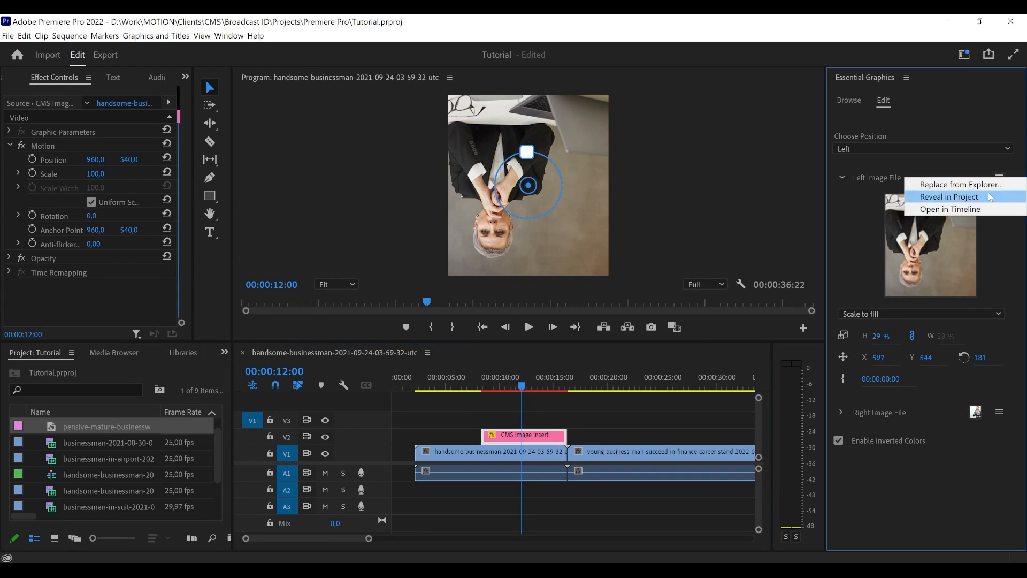
{"action": "left_click", "coordinate": [941, 185]}
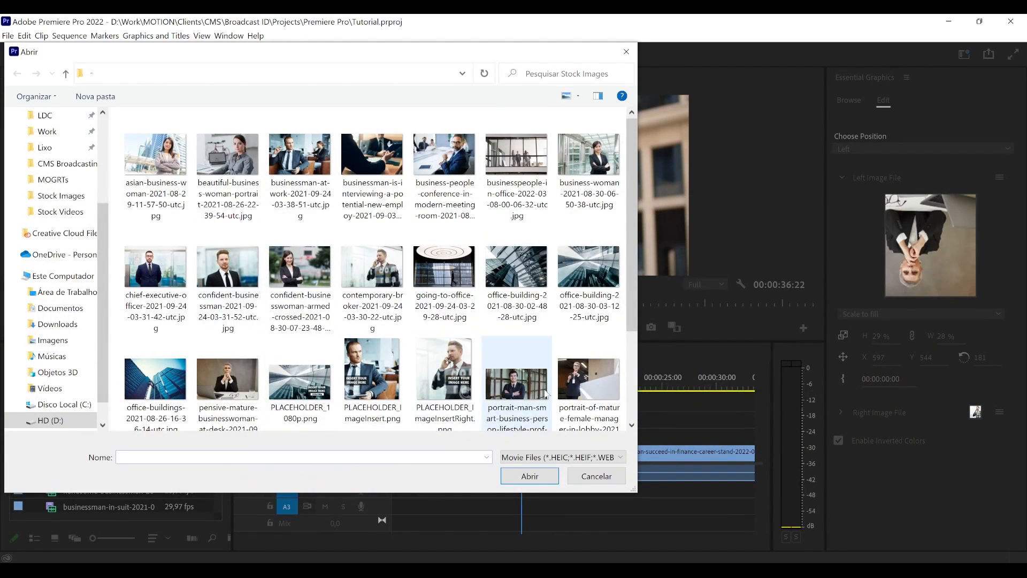
{"action": "scroll", "coordinate": [526, 385], "scroll_direction": "down", "scroll_amount": 1}
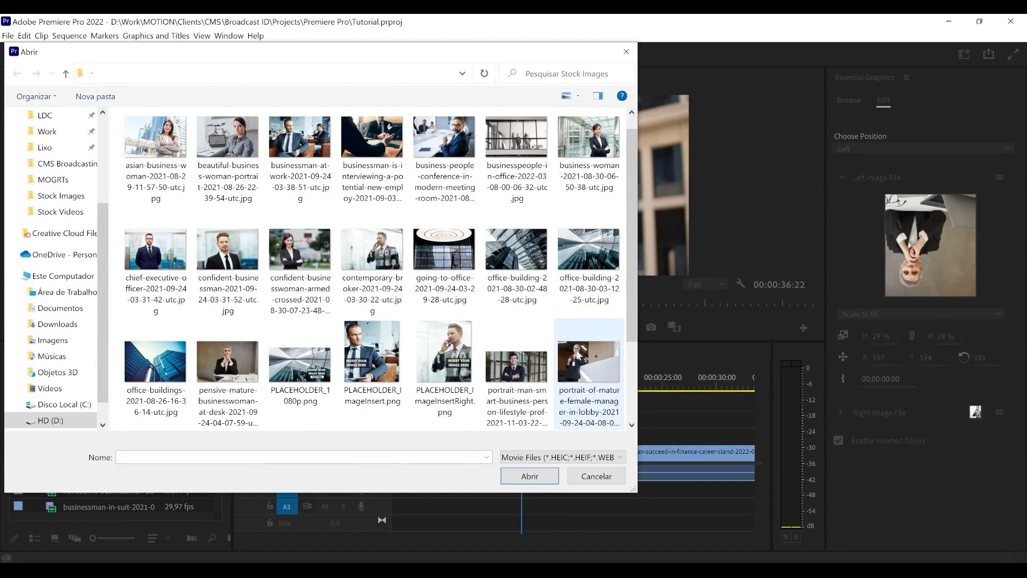
{"action": "left_click", "coordinate": [220, 288]}
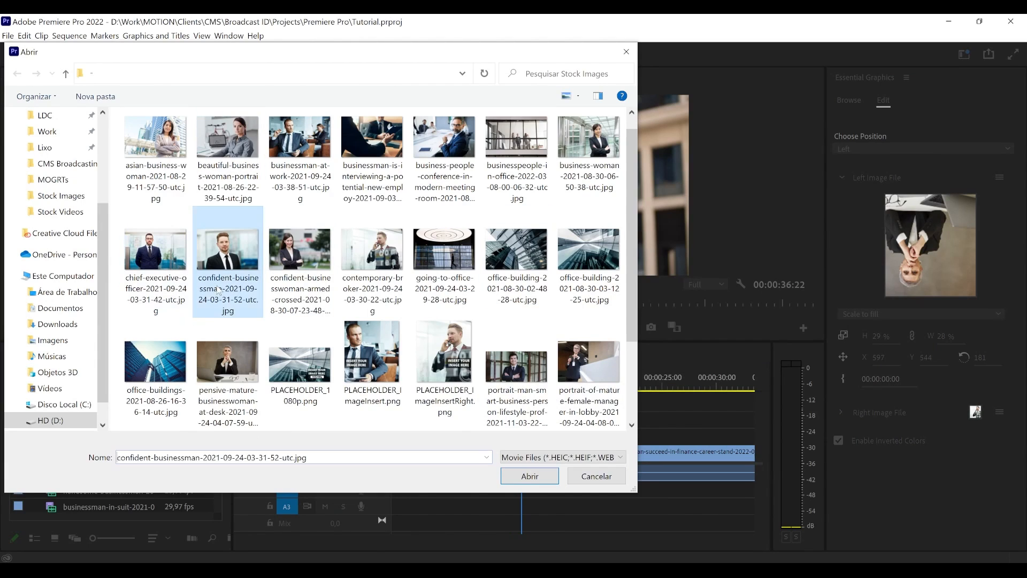
{"action": "left_click", "coordinate": [316, 271]}
{"action": "left_click", "coordinate": [437, 362]}
{"action": "left_click", "coordinate": [516, 366]}
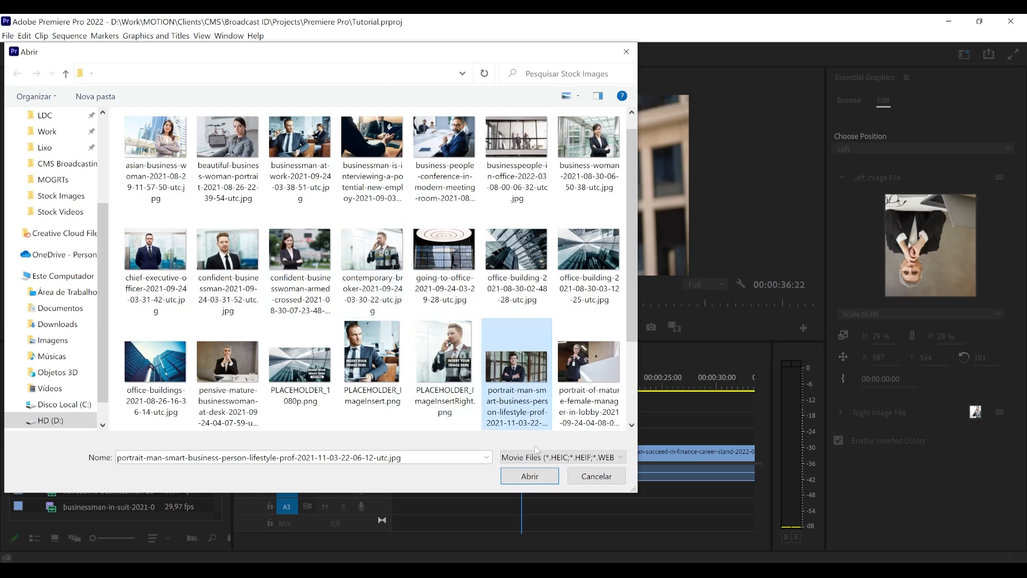
{"action": "left_click", "coordinate": [529, 475]}
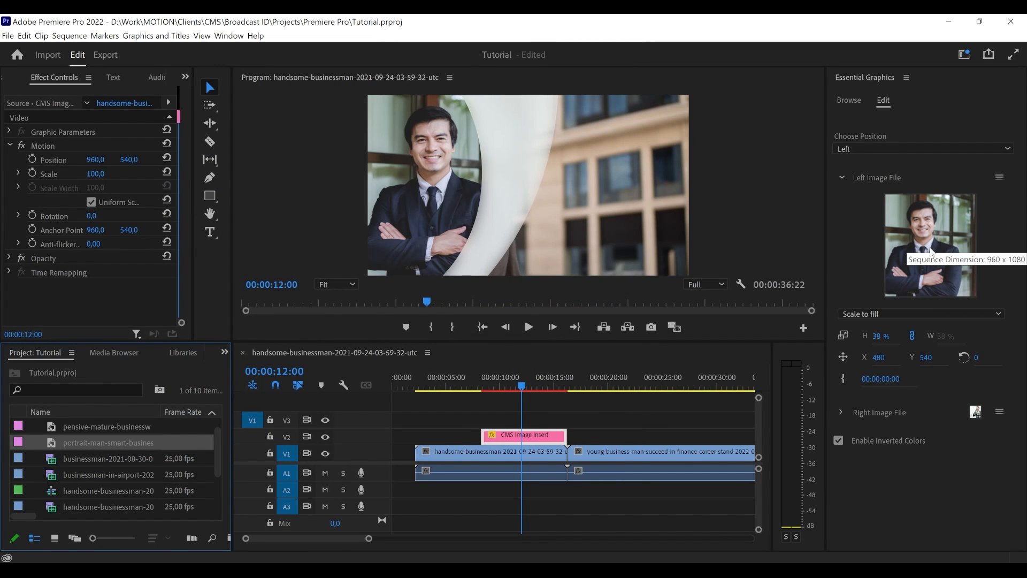
- Reframe the businessman portrait in the Left Image File composition to about X 430, Y 540, and close the composition
{"action": "double_click", "coordinate": [914, 256]}
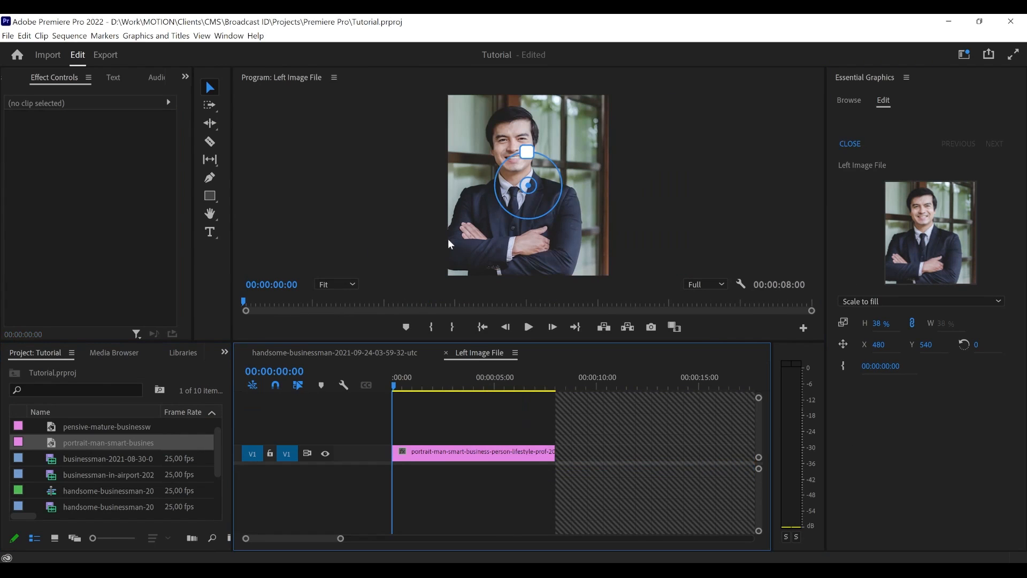
{"action": "left_click_drag", "start_coordinate": [534, 187], "coordinate": [455, 185]}
{"action": "left_click", "coordinate": [850, 143]}
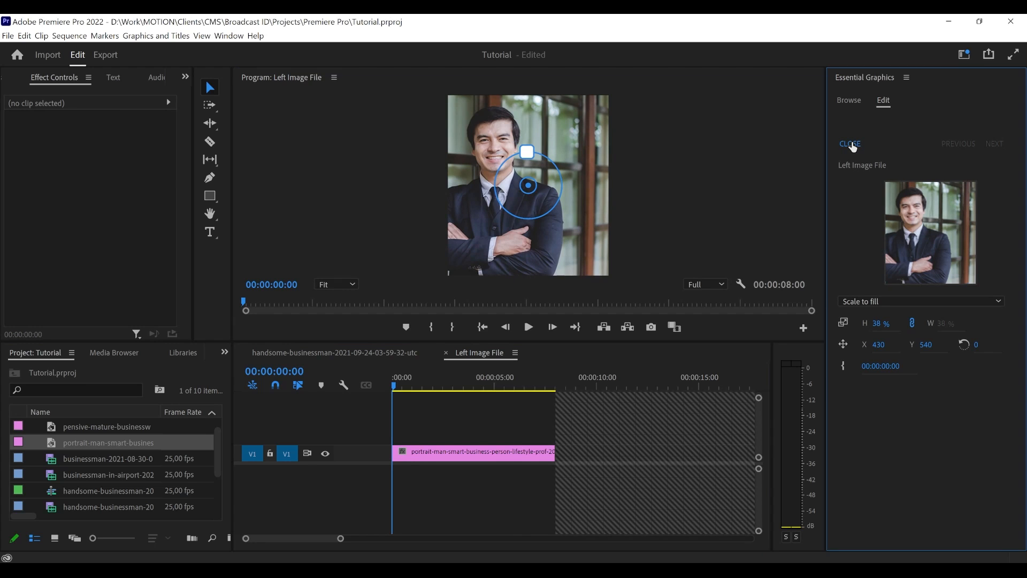
{"action": "left_click", "coordinate": [484, 409]}
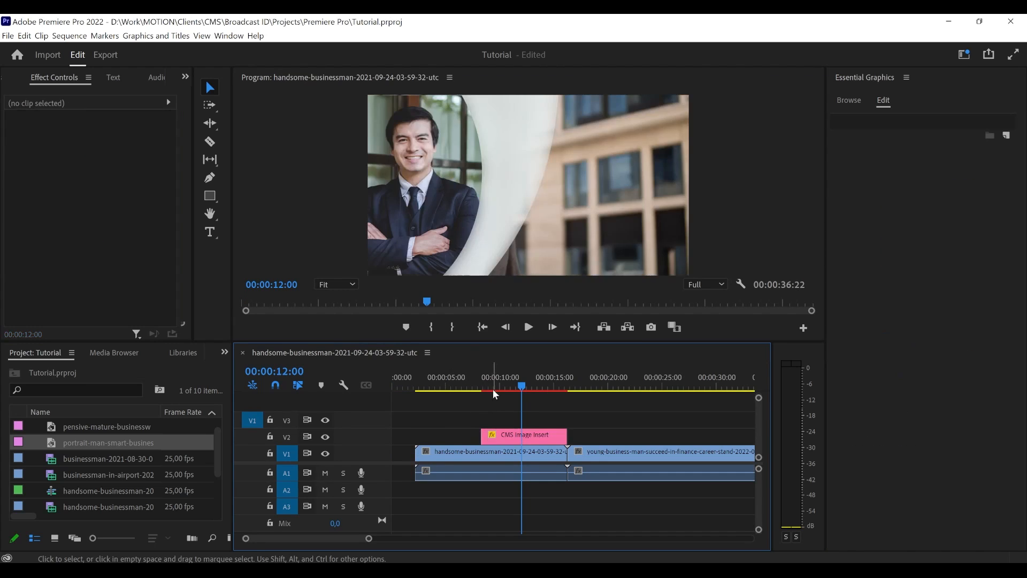
- Scrub the main sequence between 00:00:10:04 and 00:00:11:16 to check the new framing of the left image
{"action": "left_click", "coordinate": [505, 383]}
{"action": "left_click_drag", "start_coordinate": [506, 381], "coordinate": [502, 381]}
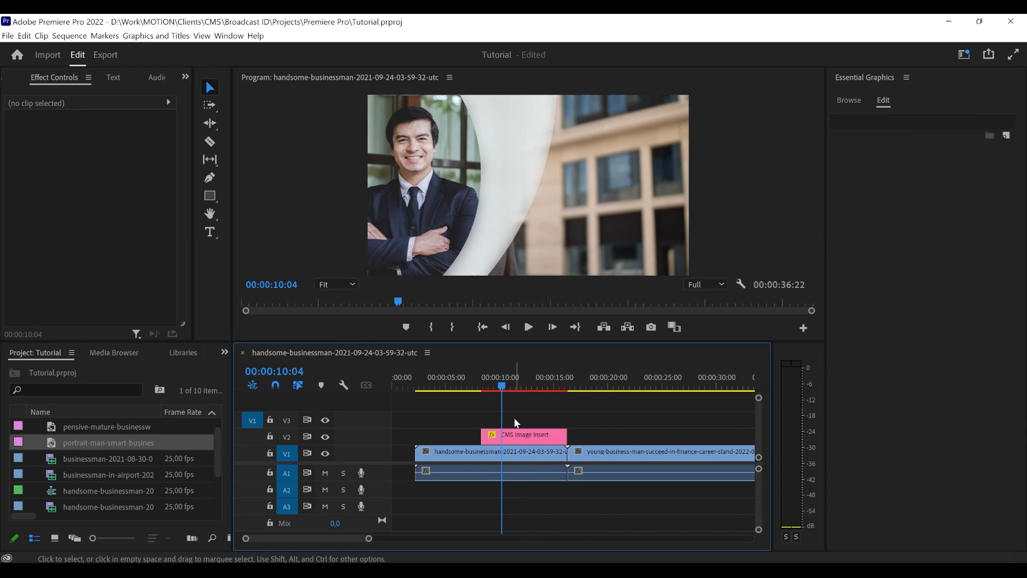
{"action": "mouse_move", "coordinate": [497, 387]}
{"action": "left_mouse_down"}
{"action": "mouse_move", "coordinate": [488, 386]}
{"action": "mouse_move", "coordinate": [518, 386]}
{"action": "left_mouse_up"}
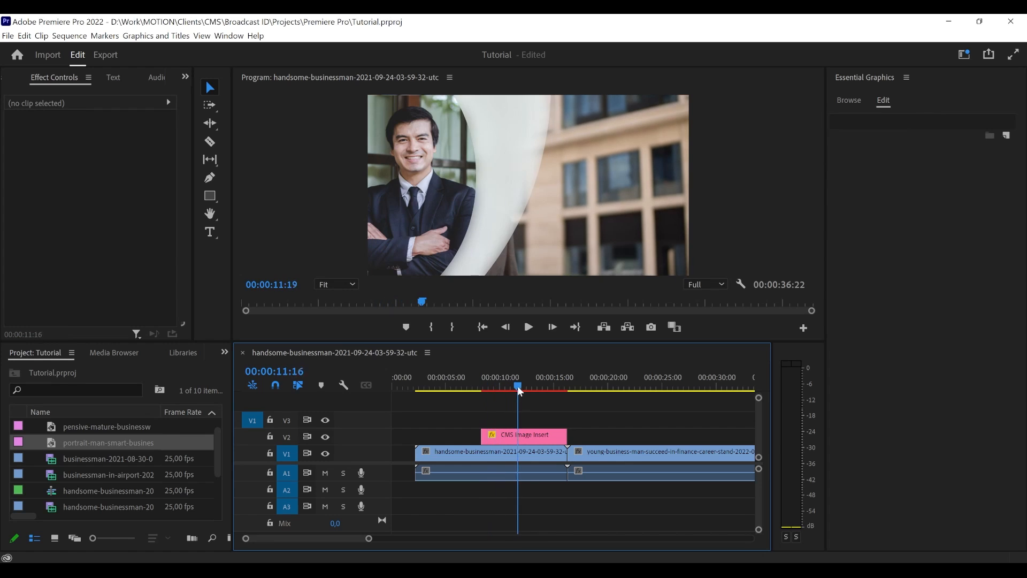
- Turn off Enable Inverted Colors on the CMS Image Insert, and delete the insert from track V2
{"action": "left_click", "coordinate": [519, 437]}
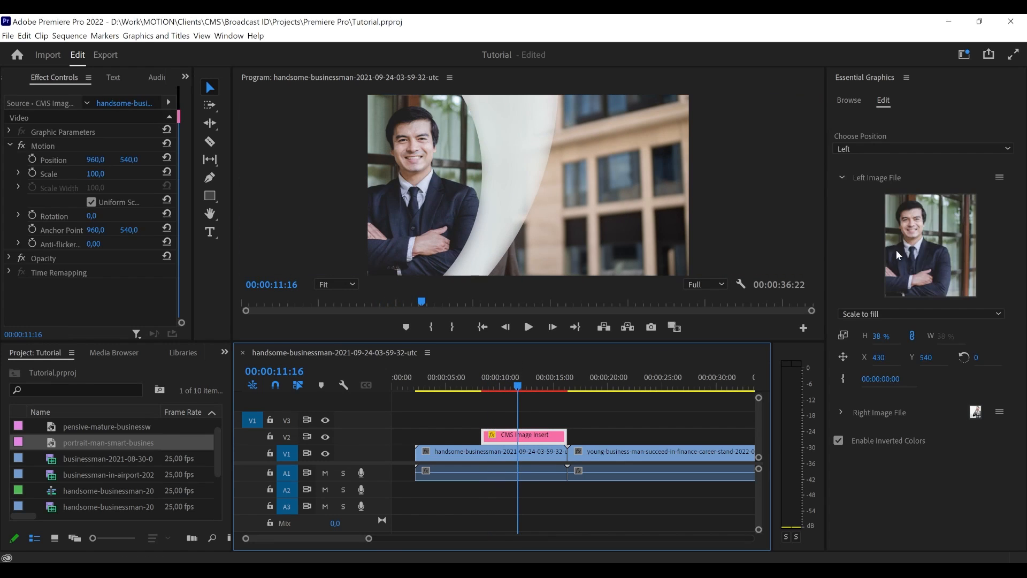
{"action": "left_click", "coordinate": [838, 440]}
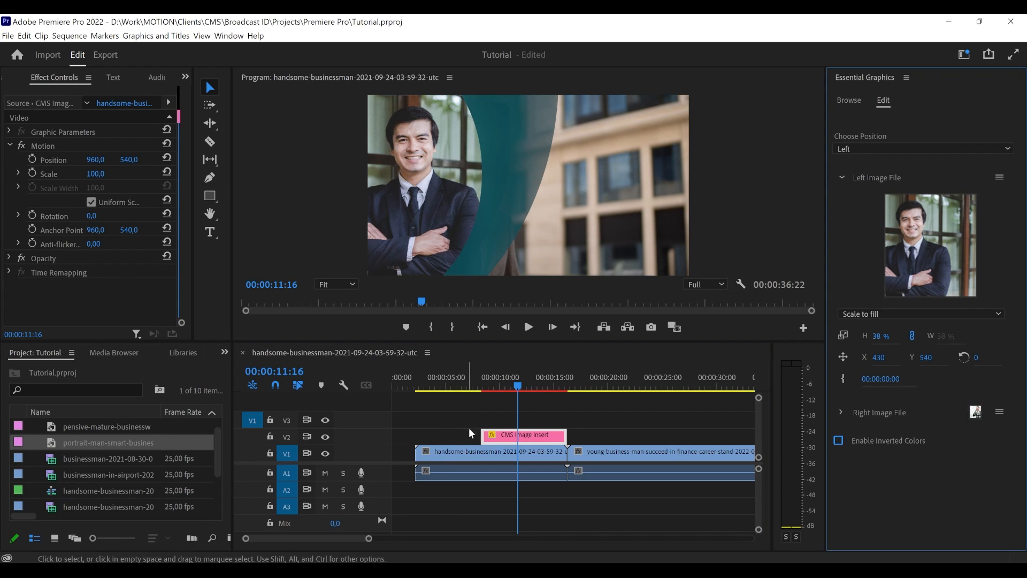
{"action": "left_click", "coordinate": [503, 435]}
{"action": "key", "text": "Delete"}
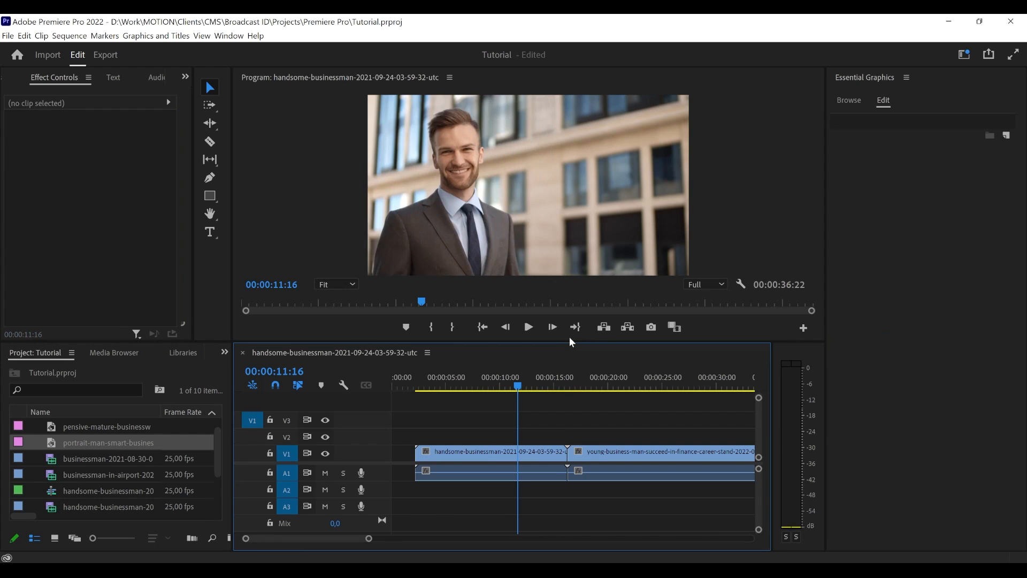
- Add the CMS Lower Third template to track V2 at about 00:00:03:12, above the handsome-businessman clip, and select it for editing
{"action": "left_click", "coordinate": [857, 98]}
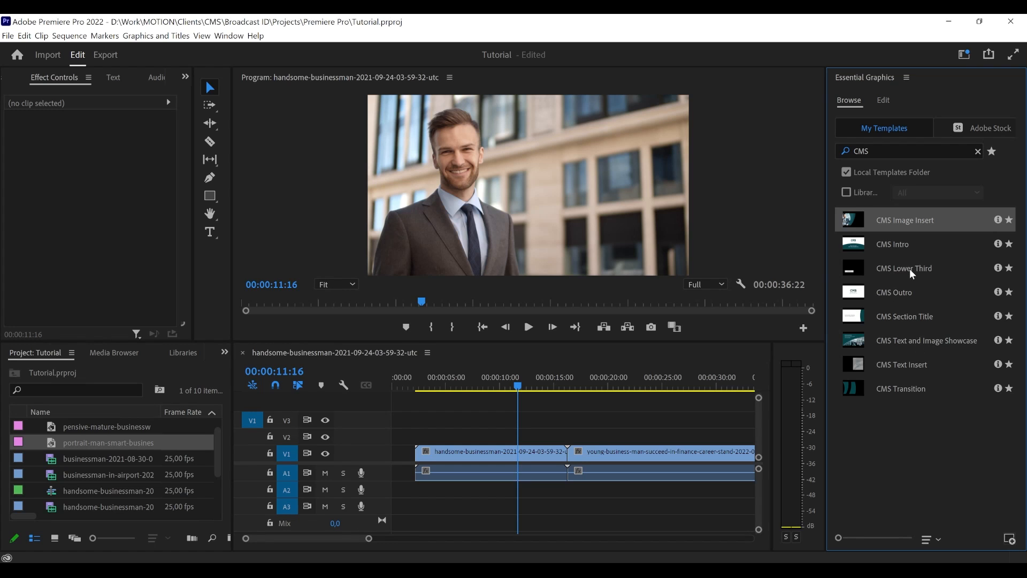
{"action": "left_click_drag", "start_coordinate": [909, 269], "coordinate": [432, 426]}
{"action": "left_click", "coordinate": [429, 378]}
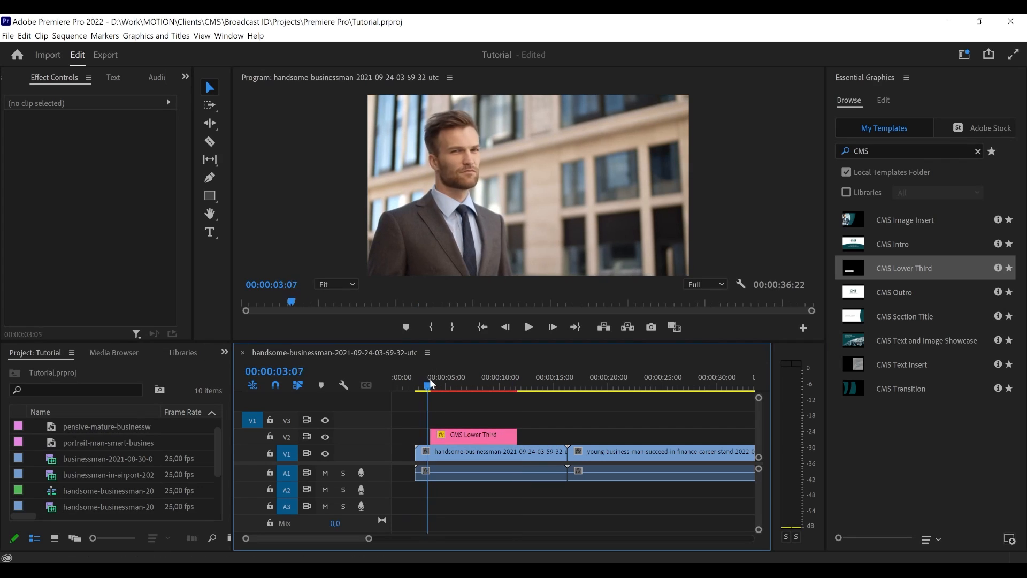
{"action": "mouse_move", "coordinate": [431, 378]}
{"action": "left_mouse_down"}
{"action": "mouse_move", "coordinate": [451, 377]}
{"action": "mouse_move", "coordinate": [429, 377]}
{"action": "left_mouse_up"}
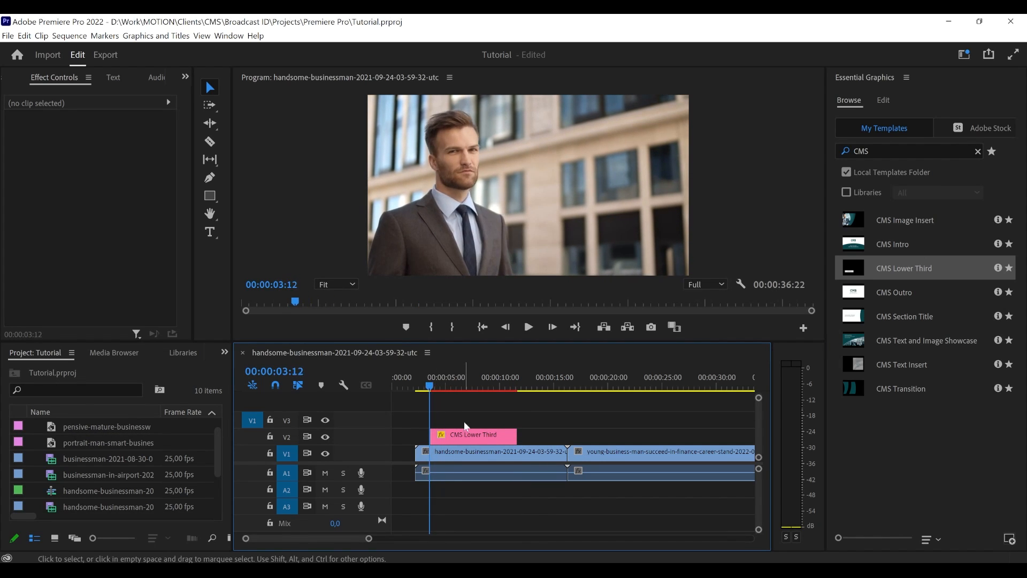
{"action": "left_click", "coordinate": [473, 434]}
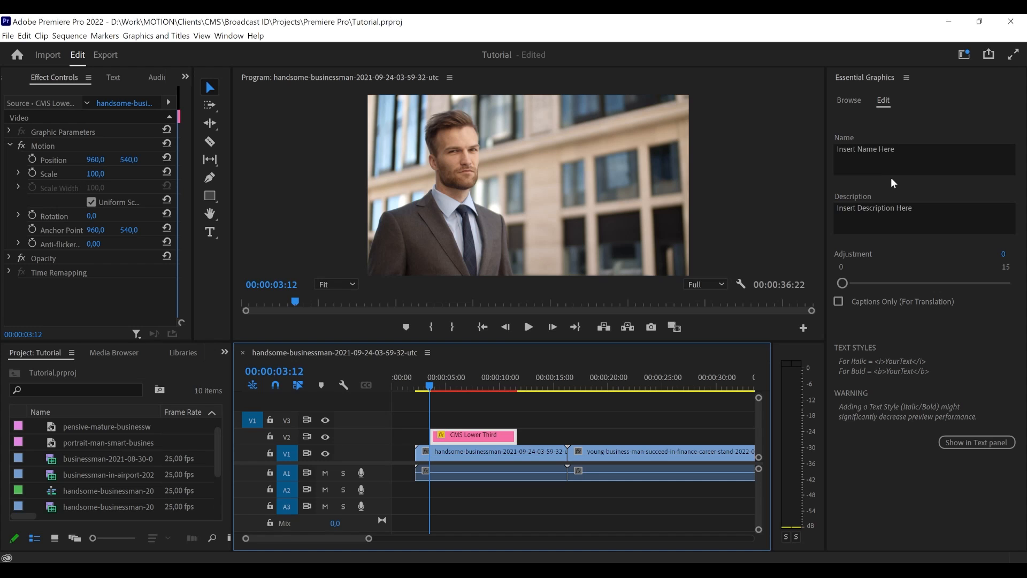
- Play the CMS Lower Third from its start to review the animation, and park the playhead at 00:00:08:13
{"action": "left_click_drag", "start_coordinate": [439, 384], "coordinate": [463, 384]}
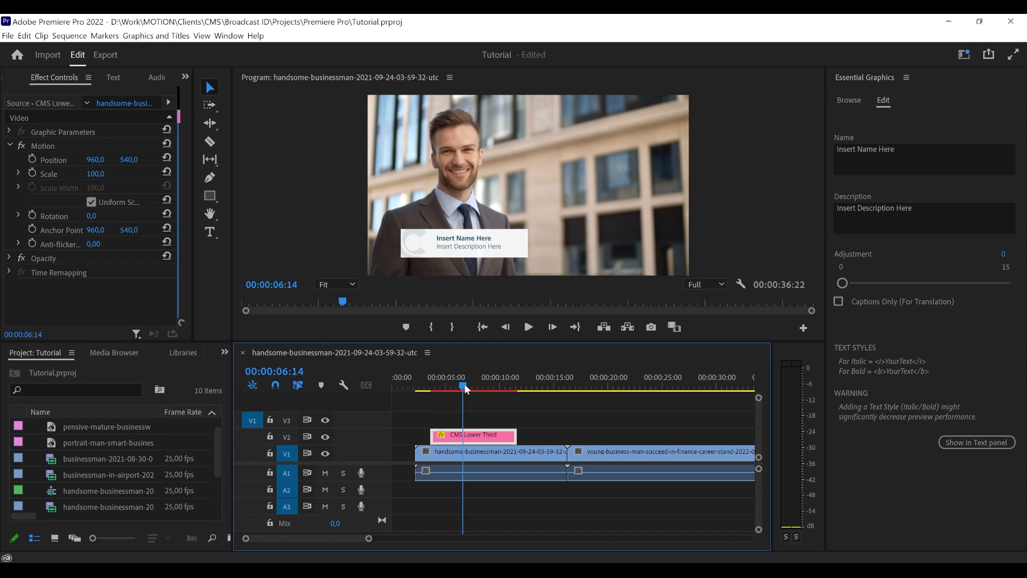
{"action": "left_click", "coordinate": [428, 384]}
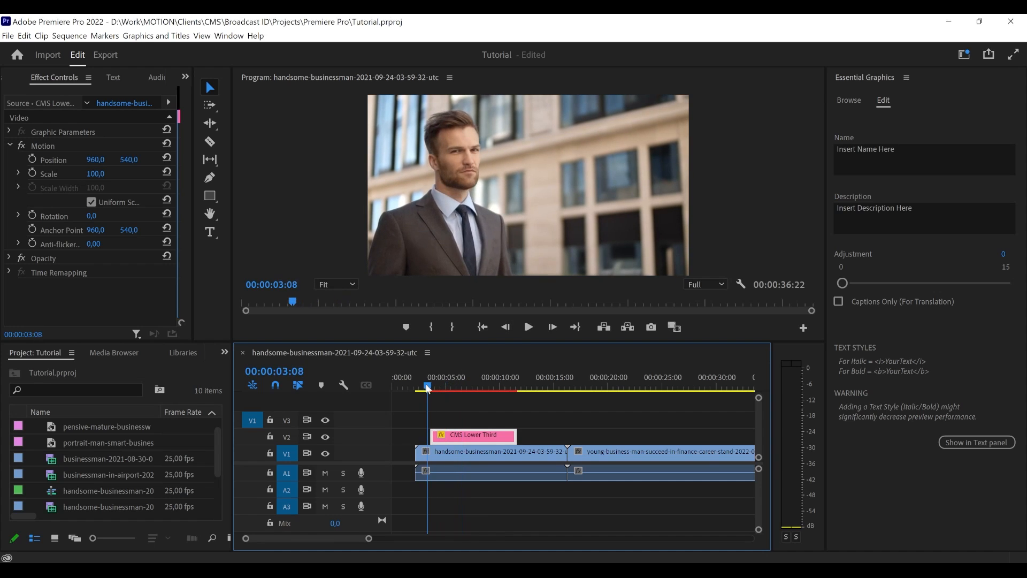
{"action": "left_click", "coordinate": [528, 327]}
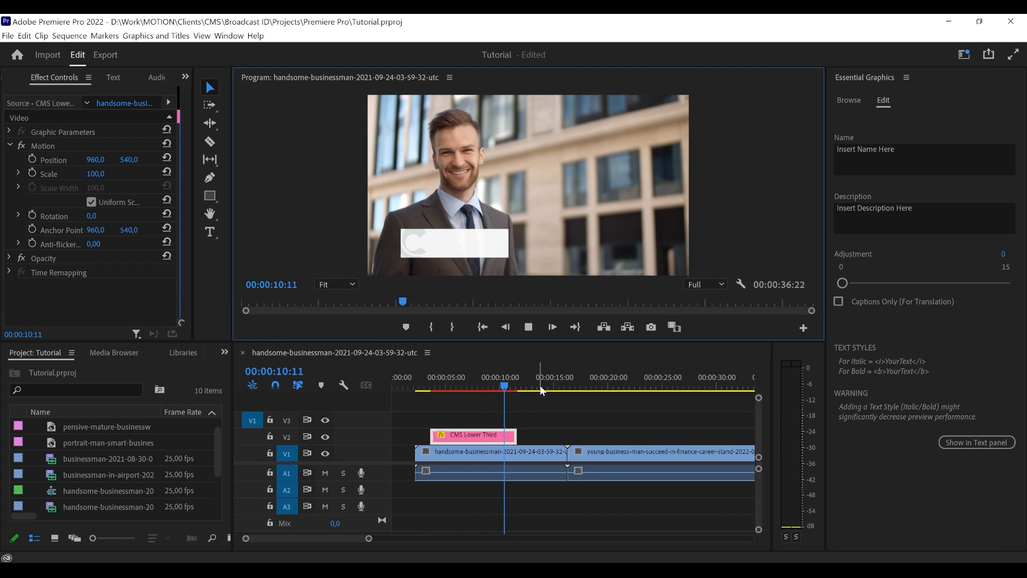
{"action": "mouse_move", "coordinate": [500, 383]}
{"action": "left_mouse_down"}
{"action": "mouse_move", "coordinate": [511, 383]}
{"action": "mouse_move", "coordinate": [486, 384]}
{"action": "left_mouse_up"}
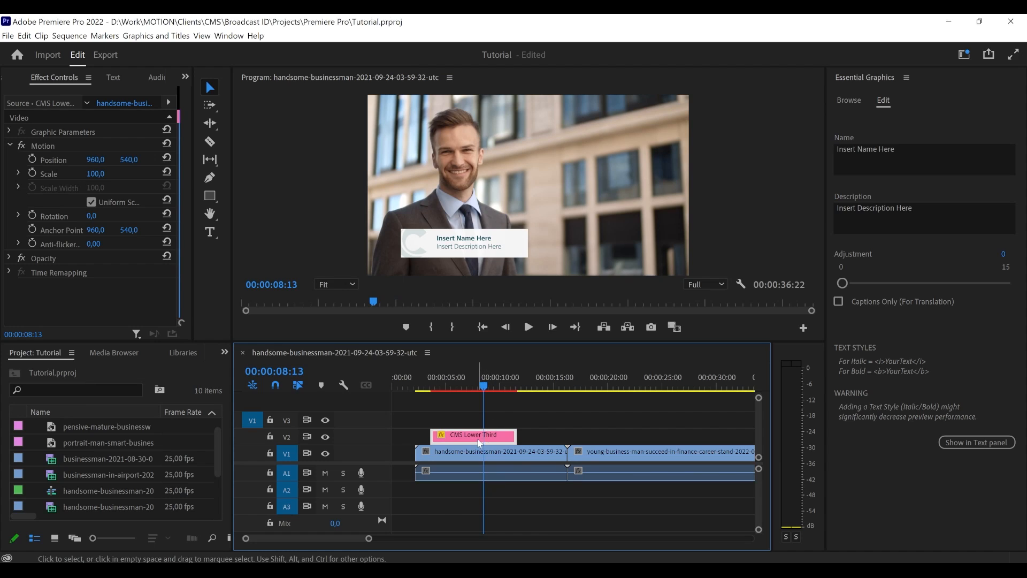
- Replace the placeholder text in the lower third's Name field with the person's full name
{"action": "left_click", "coordinate": [907, 154]}
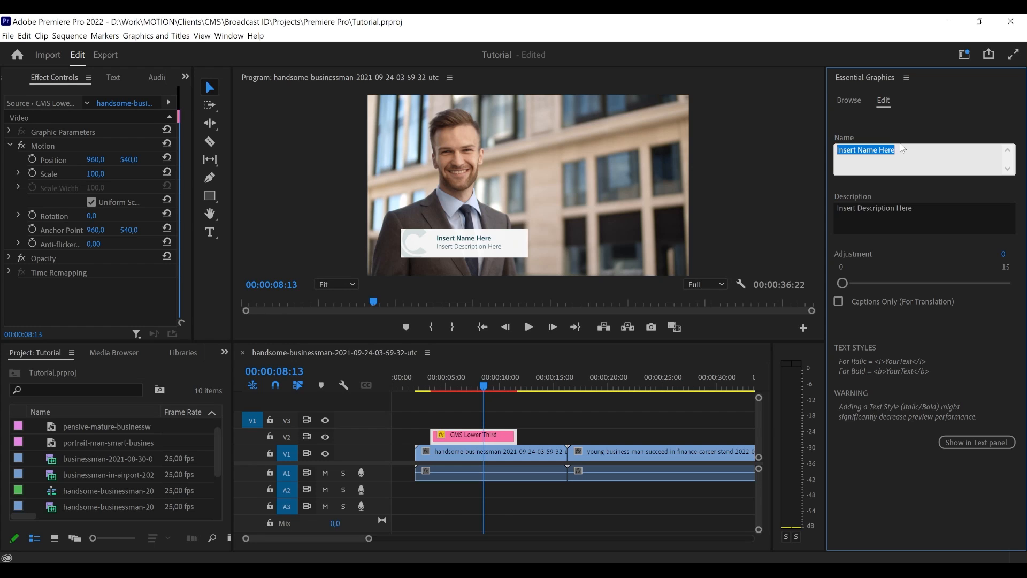
{"action": "left_click", "coordinate": [900, 149]}
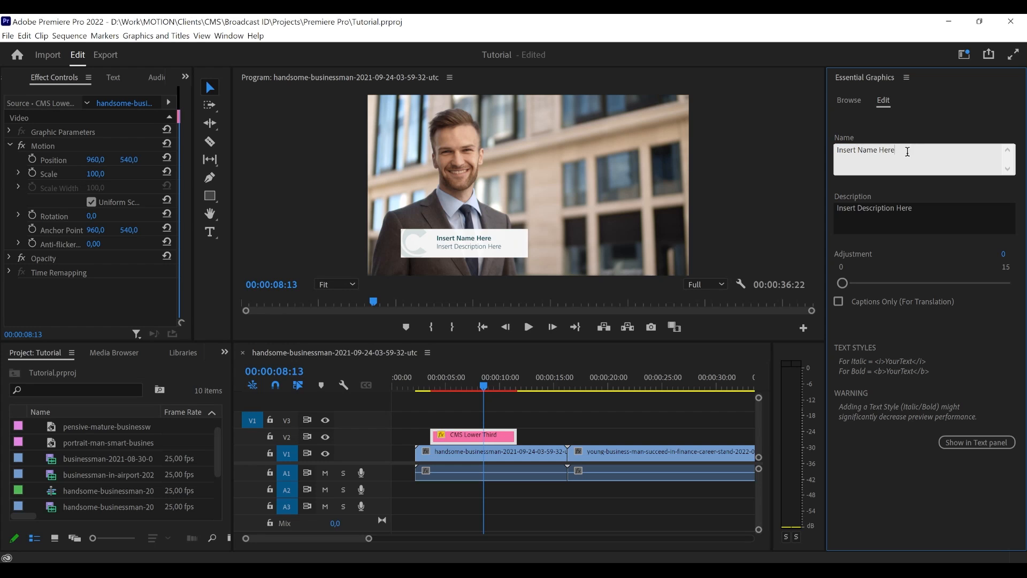
{"action": "left_click_drag", "start_coordinate": [907, 152], "coordinate": [858, 153]}
{"action": "key", "text": "BackSpace"}
{"action": "key", "text": "BackSpace"}
{"action": "key", "text": "BackSpace"}
{"action": "left_click", "coordinate": [846, 137]}
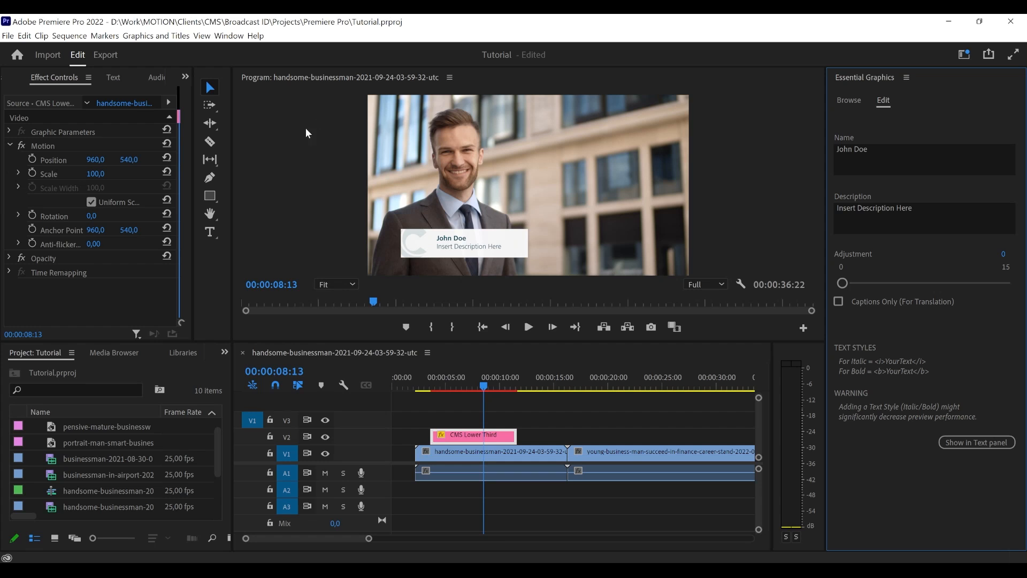
- Show the safe margins in the program monitor to check the lower third's placement, and hide them again
{"action": "right_click", "coordinate": [305, 204]}
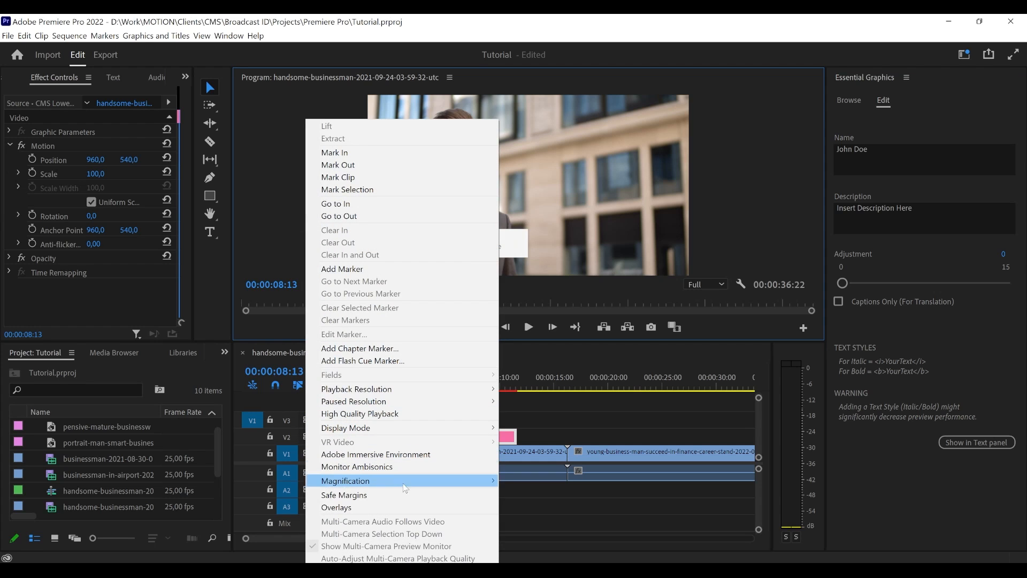
{"action": "left_click", "coordinate": [413, 495]}
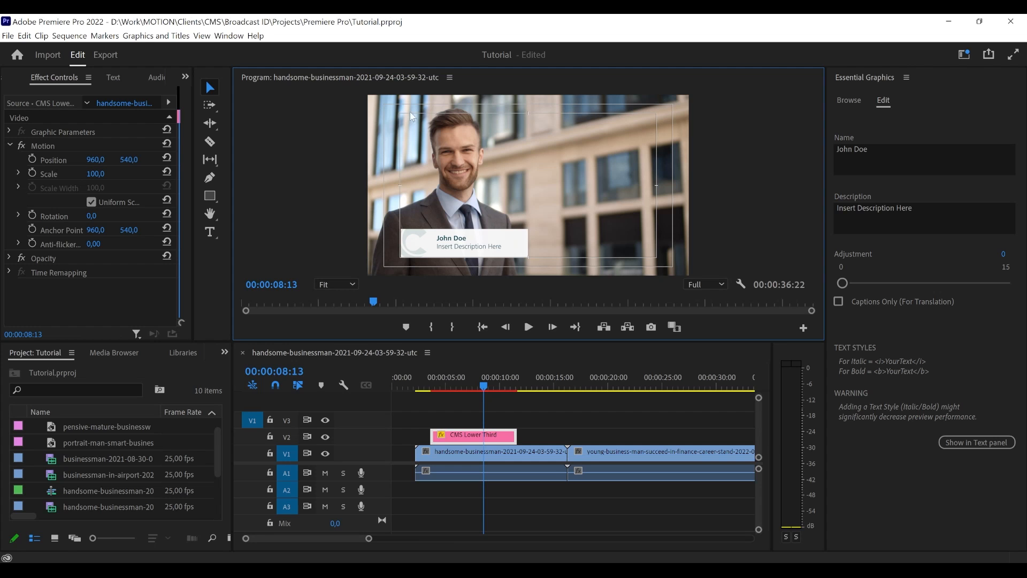
{"action": "right_click", "coordinate": [301, 309]}
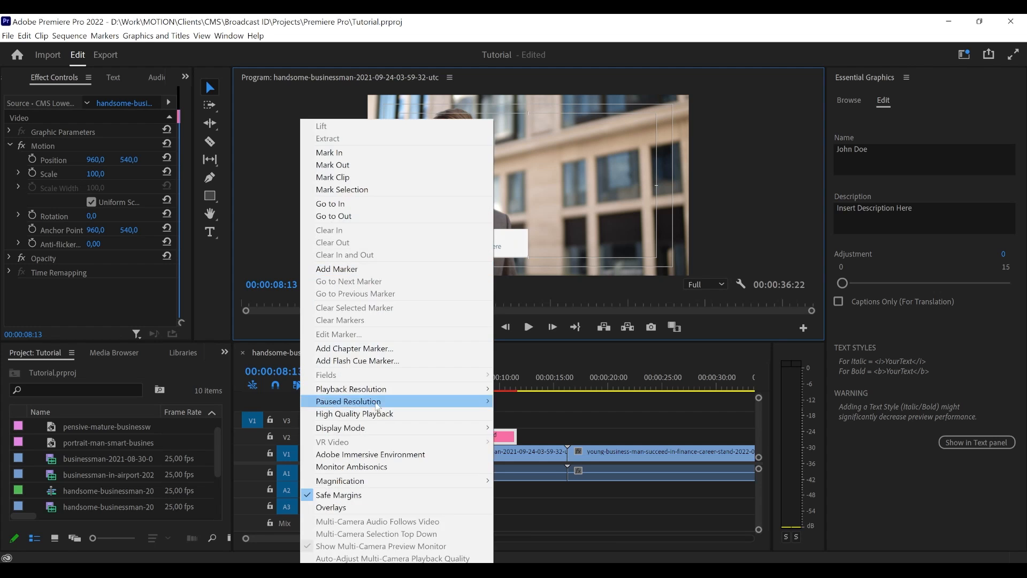
{"action": "left_click", "coordinate": [423, 493]}
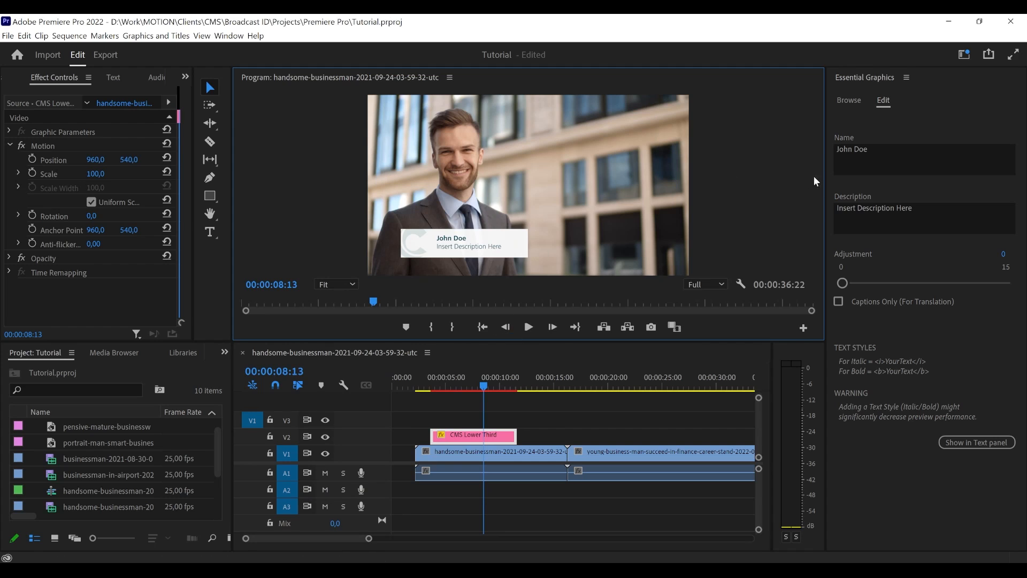
- Extend the full name in the CMS Lower Third's Name field with additional surnames
{"action": "left_click", "coordinate": [885, 158]}
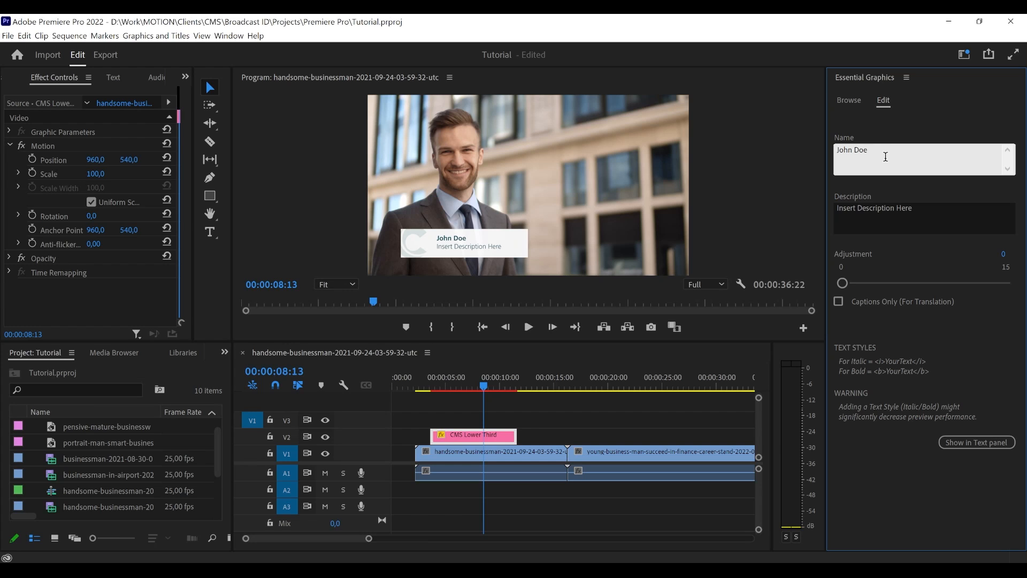
{"action": "type", "text": "Smith Silv"}
{"action": "type", "text": "a Oliveira"}
{"action": "left_click", "coordinate": [934, 130]}
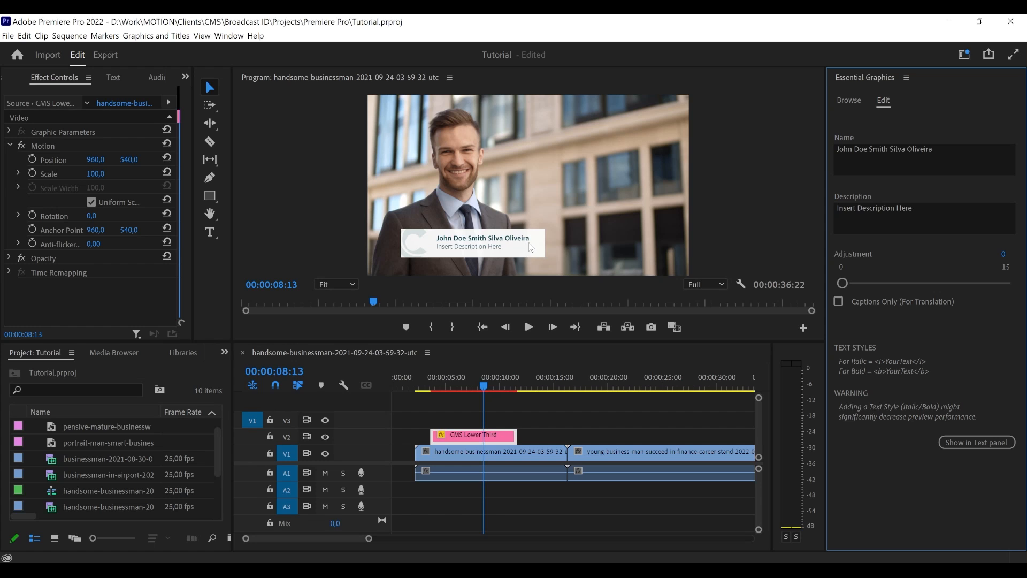
- Play the lower third's opening animation with the longer name, and park the playhead at 00:00:07:00
{"action": "left_click_drag", "start_coordinate": [445, 387], "coordinate": [420, 386]}
{"action": "key", "text": "space"}
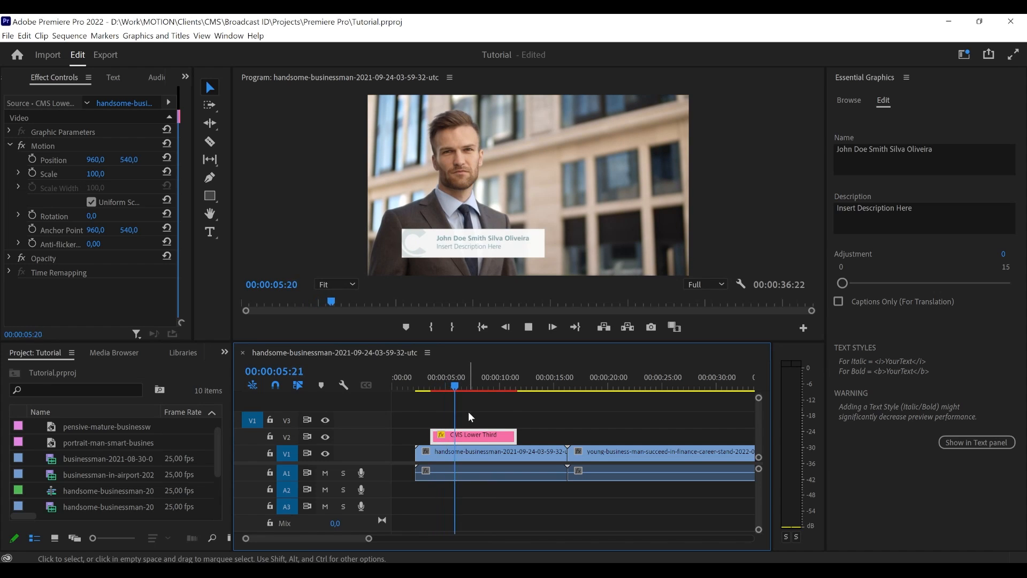
{"action": "left_click_drag", "start_coordinate": [432, 385], "coordinate": [467, 386]}
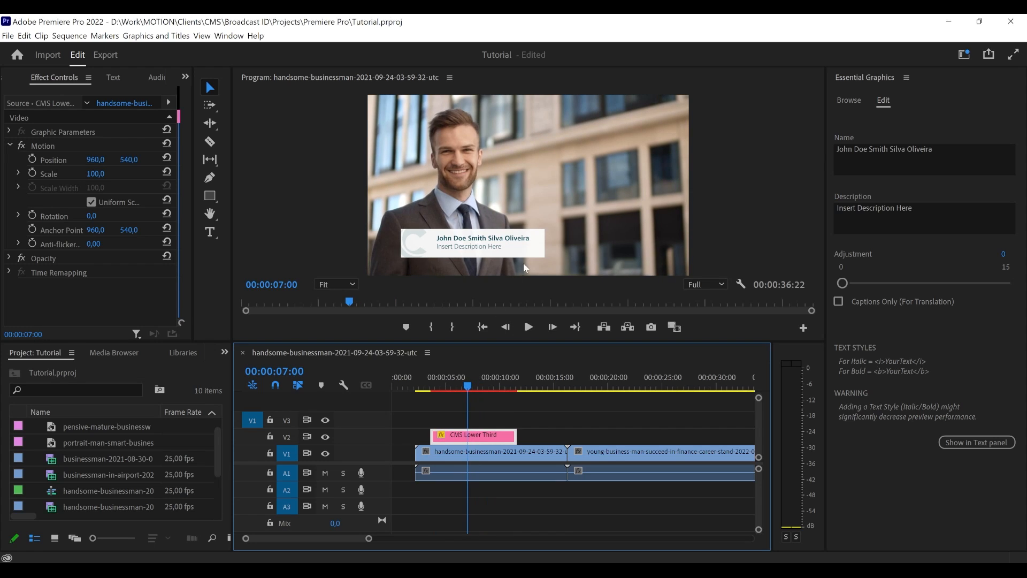
- Add "Big big big name" after the full name in the lower third's Name field
{"action": "left_click", "coordinate": [954, 150]}
{"action": "left_click", "coordinate": [953, 150]}
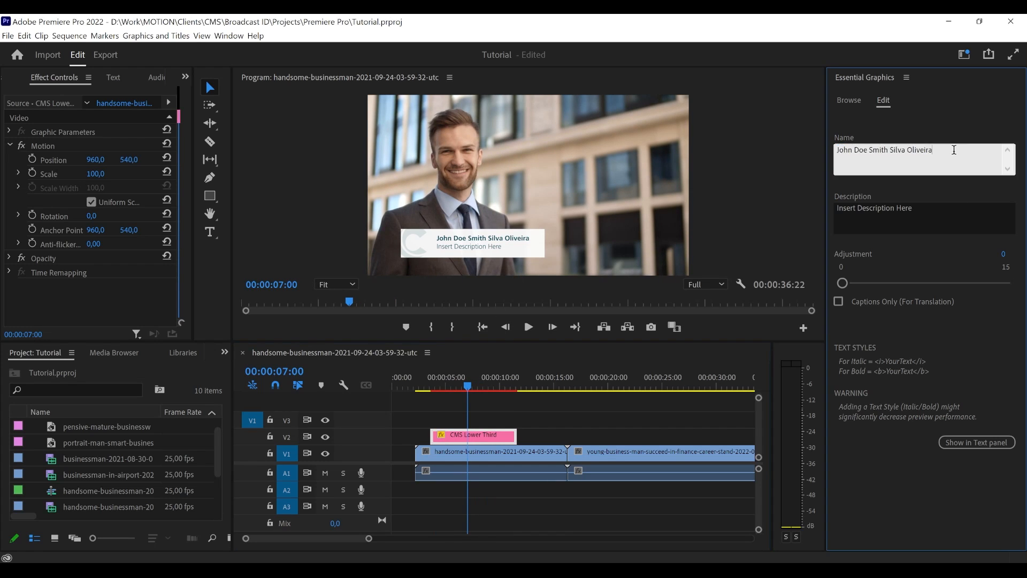
{"action": "type", "text": "Big big big name"}
{"action": "left_click", "coordinate": [855, 127]}
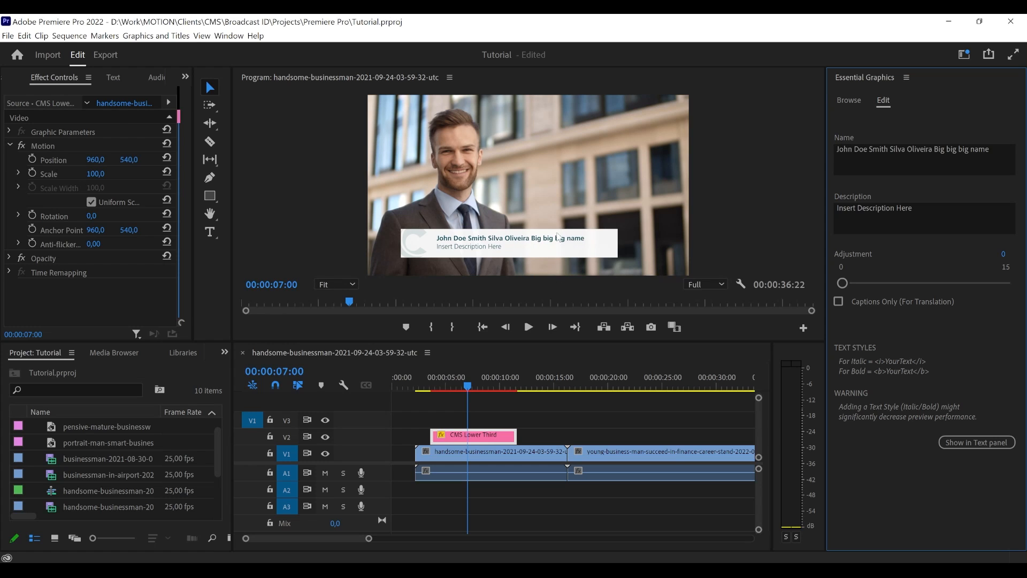
- Lengthen the lower third's Name text further by adding "Reaaaaaally big name" at its end
{"action": "left_click", "coordinate": [996, 152]}
{"action": "left_click", "coordinate": [997, 152]}
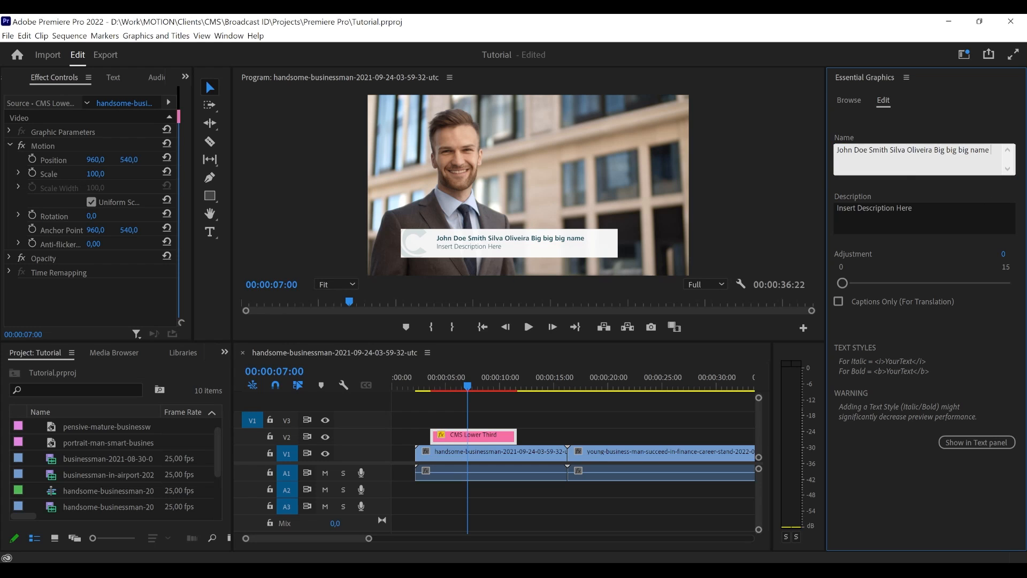
{"action": "type", "text": "Reaaaaaally big name"}
{"action": "left_click", "coordinate": [890, 189]}
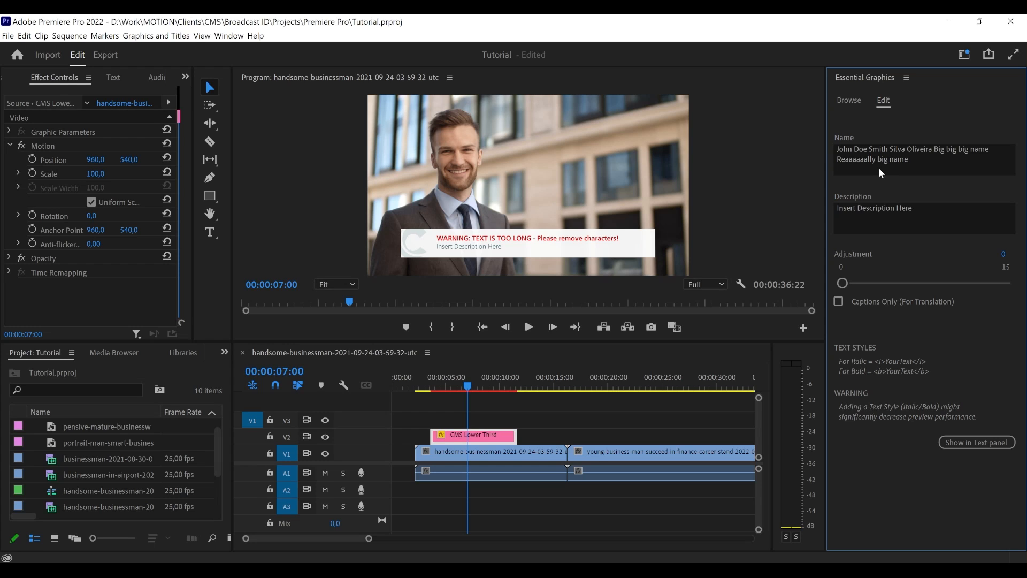
- Check the overlong lower third against the safe margins in the program monitor, and hide the margins again
{"action": "left_click", "coordinate": [909, 166]}
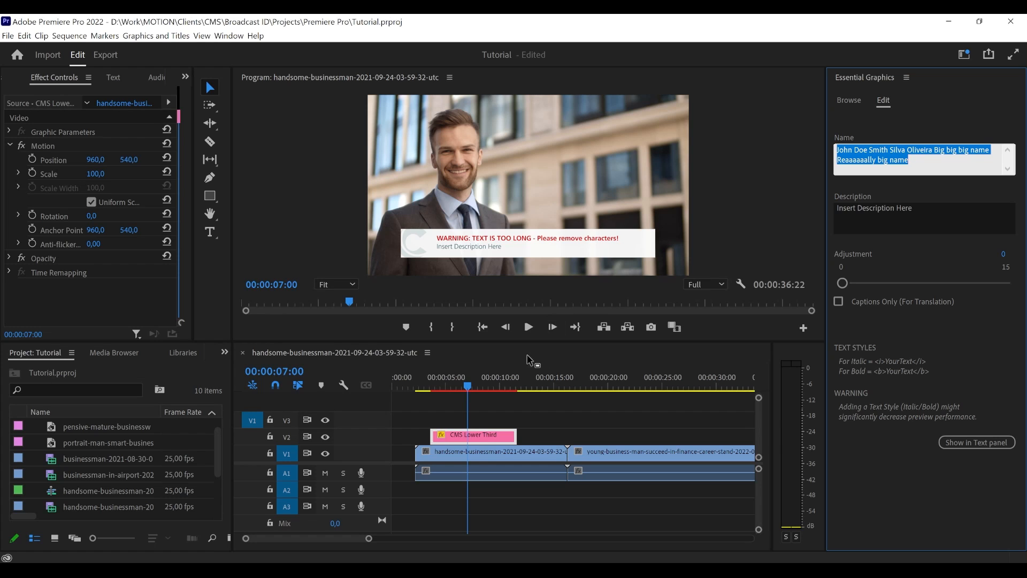
{"action": "right_click", "coordinate": [354, 319]}
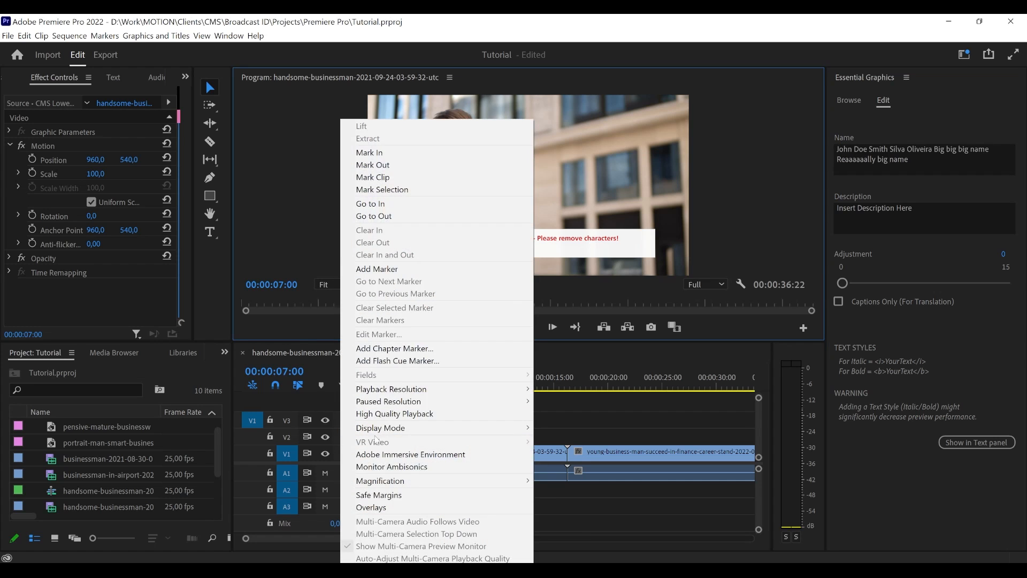
{"action": "left_click", "coordinate": [397, 495]}
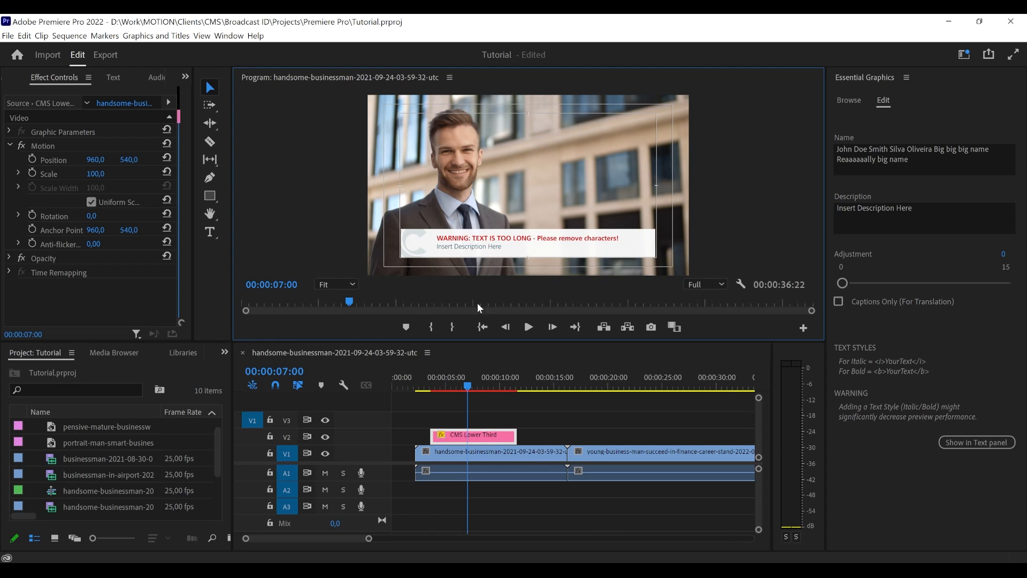
{"action": "left_click", "coordinate": [339, 288]}
{"action": "right_click", "coordinate": [339, 289]}
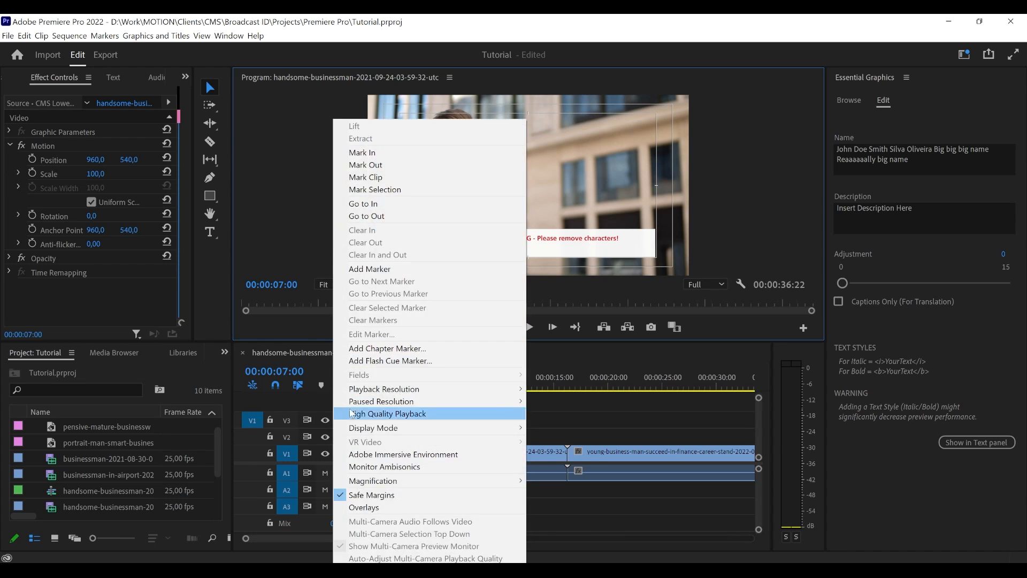
{"action": "left_click", "coordinate": [391, 498]}
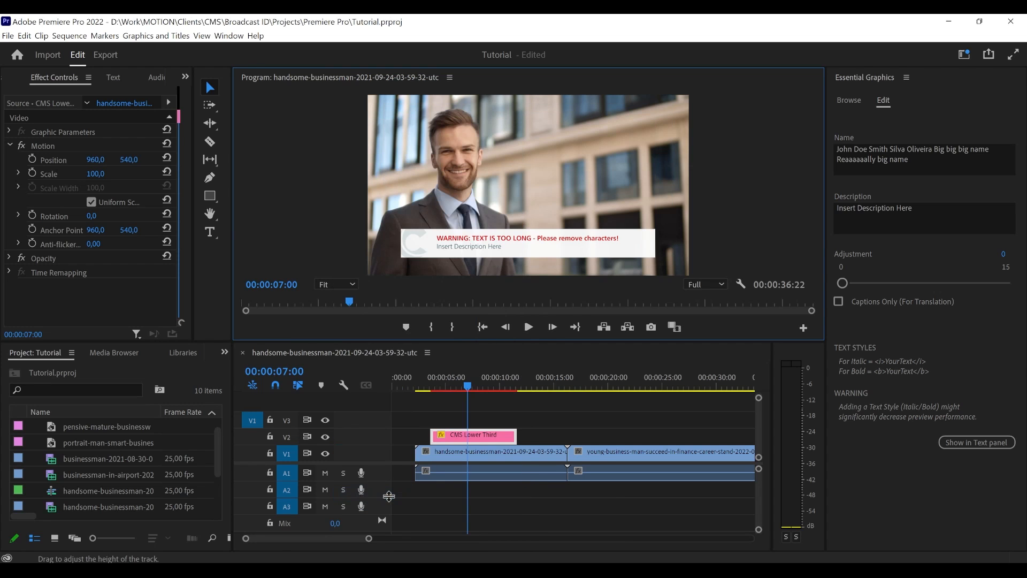
- Shorten the ending of the lower third's Name text to "Really big"
{"action": "left_click", "coordinate": [477, 436]}
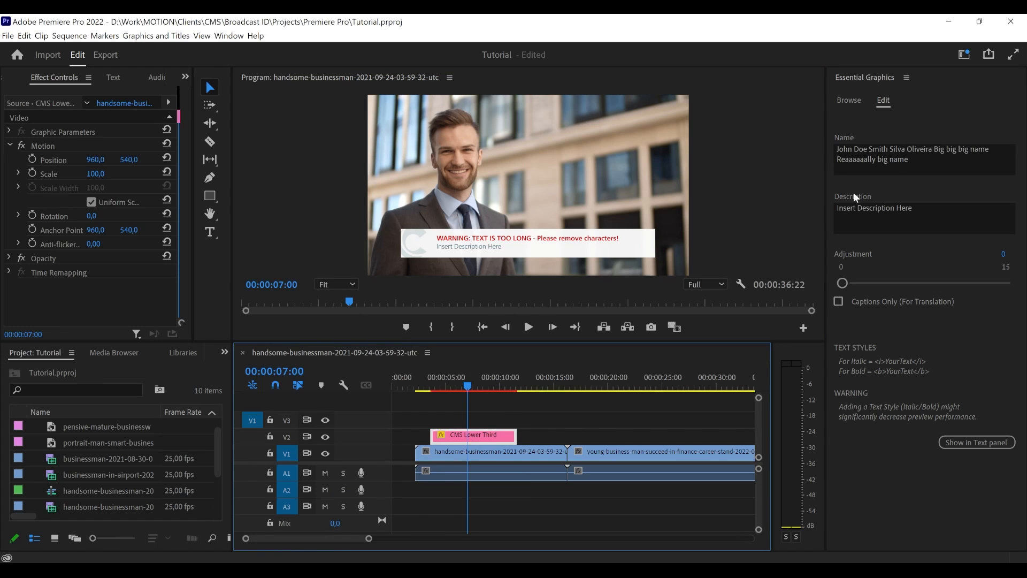
{"action": "left_click", "coordinate": [912, 168]}
{"action": "left_click", "coordinate": [911, 168]}
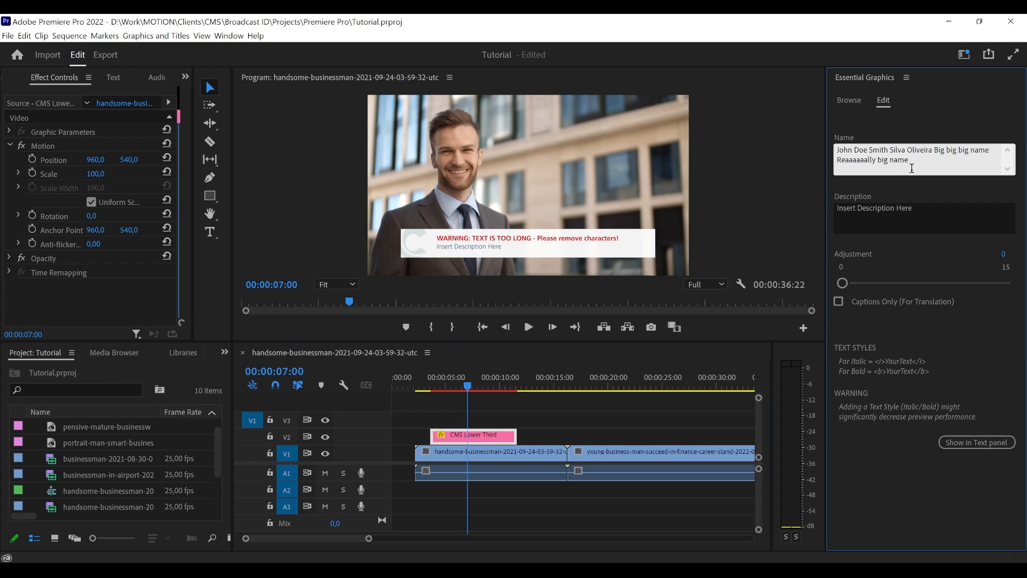
{"action": "key", "text": "BackSpace"}
{"action": "key", "text": "BackSpace"}
{"action": "key", "text": "BackSpace"}
{"action": "key", "text": "BackSpace"}
{"action": "key", "text": "BackSpace"}
{"action": "key", "text": "BackSpace"}
{"action": "key", "text": "BackSpace"}
{"action": "key", "text": "BackSpace"}
{"action": "key", "text": "BackSpace"}
{"action": "key", "text": "BackSpace"}
{"action": "key", "text": "BackSpace"}
{"action": "key", "text": "BackSpace"}
{"action": "key", "text": "BackSpace"}
{"action": "key", "text": "BackSpace"}
{"action": "key", "text": "BackSpace"}
{"action": "key", "text": "BackSpace"}
{"action": "key", "text": "BackSpace"}
{"action": "key", "text": "BackSpace"}
{"action": "type", "text": "ally big"}
{"action": "left_click", "coordinate": [779, 212]}
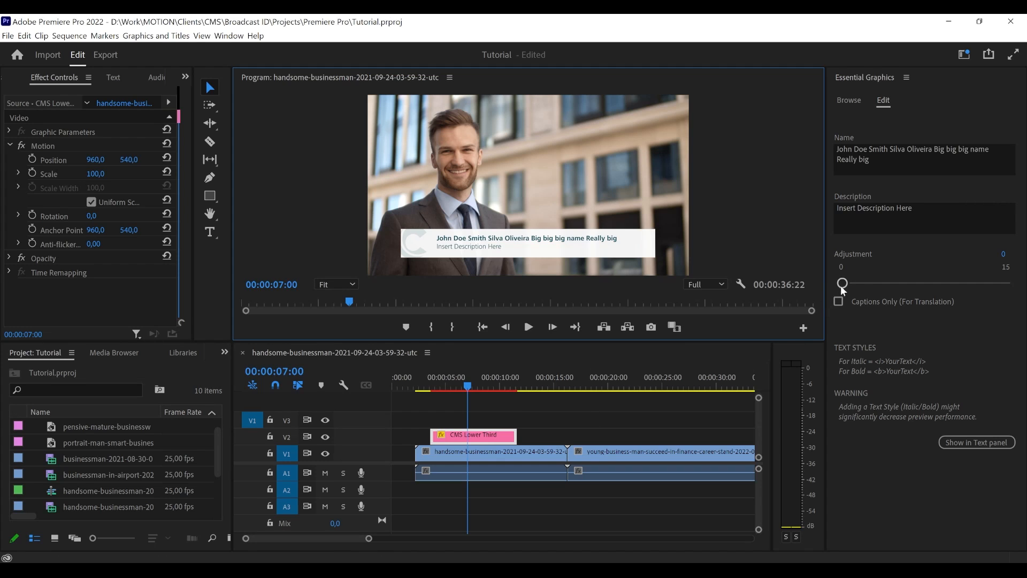
- Set the CMS Lower Third's Adjustment to 15
{"action": "left_click_drag", "start_coordinate": [840, 284], "coordinate": [1004, 282]}
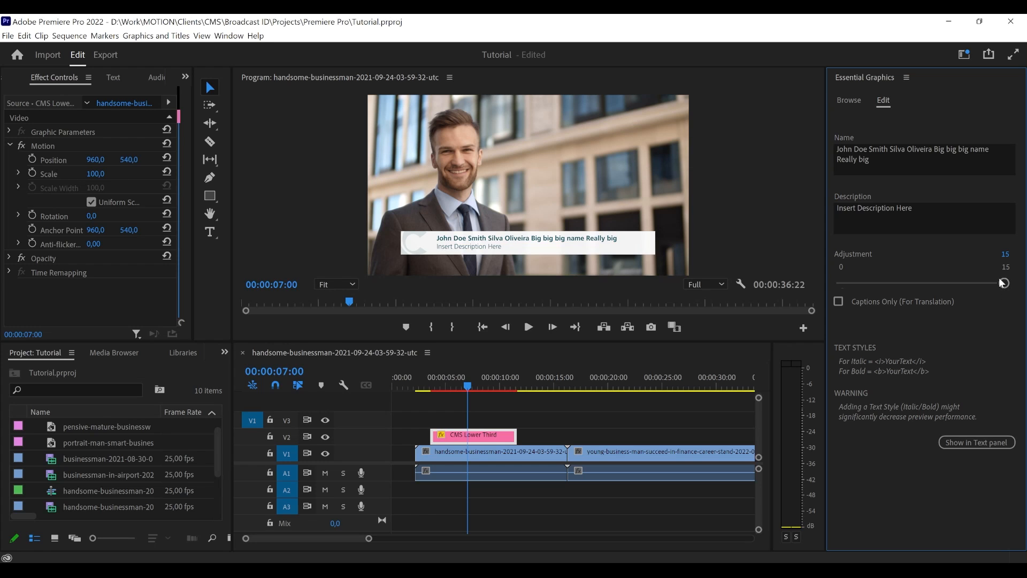
{"action": "mouse_move", "coordinate": [1003, 283]}
{"action": "left_mouse_down"}
{"action": "mouse_move", "coordinate": [976, 283]}
{"action": "mouse_move", "coordinate": [1008, 282]}
{"action": "left_mouse_up"}
{"action": "left_click", "coordinate": [473, 420]}
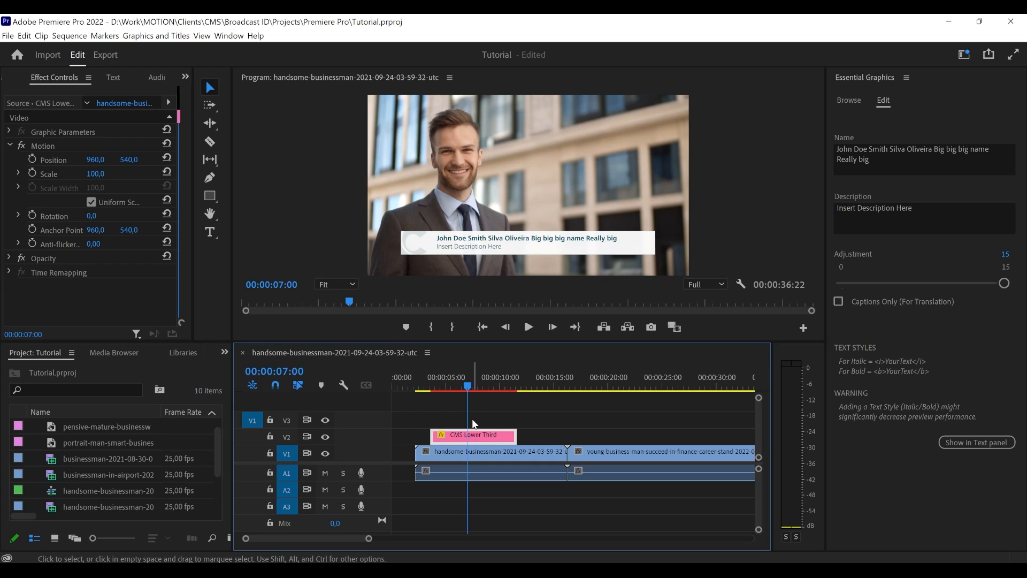
{"action": "left_click", "coordinate": [287, 420]}
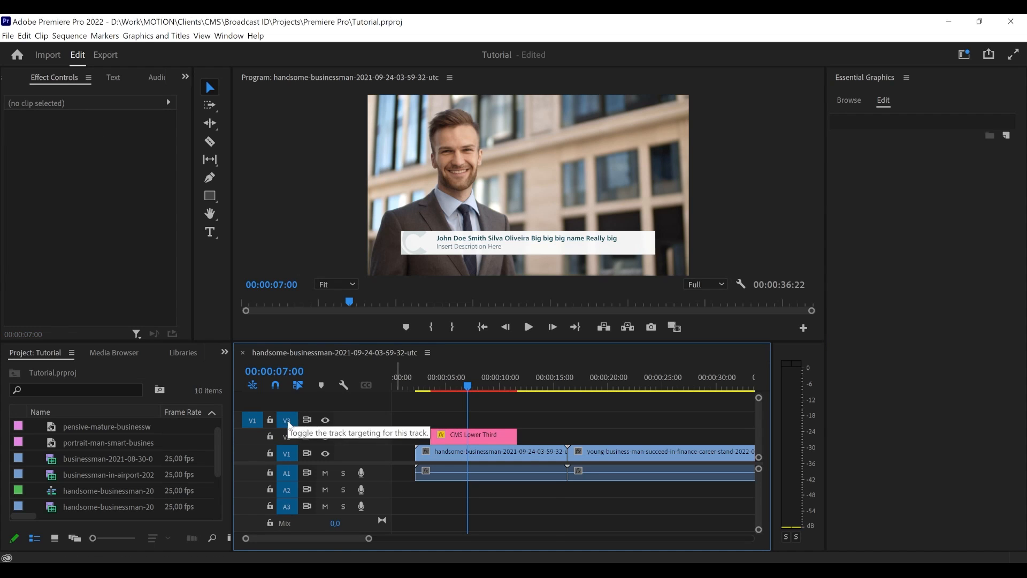
{"action": "key", "text": "ctrl+v"}
{"action": "key", "text": "ctrl+z"}
{"action": "left_click_drag", "start_coordinate": [525, 387], "coordinate": [517, 386]}
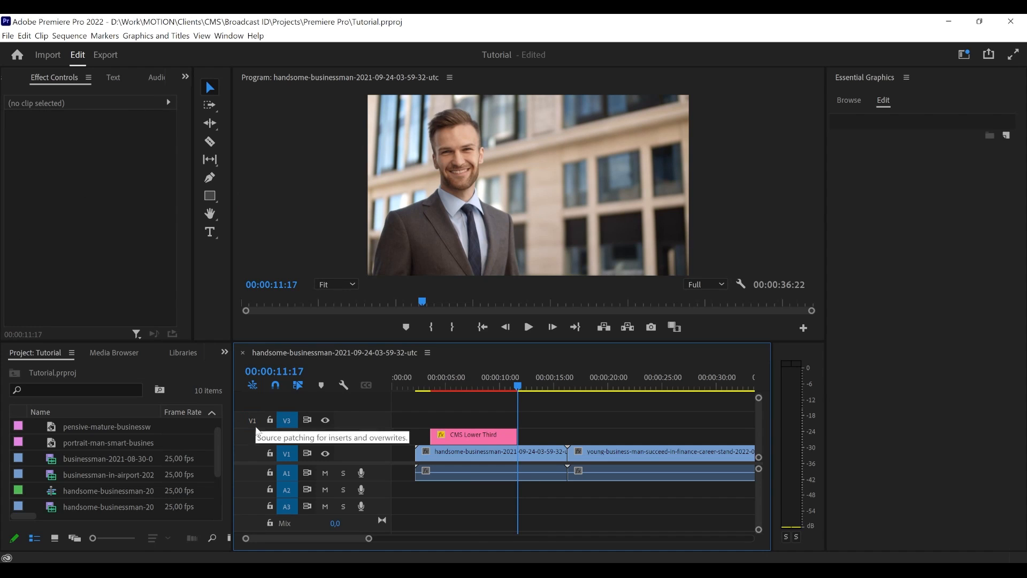
{"action": "left_click", "coordinate": [255, 426]}
{"action": "left_click", "coordinate": [252, 420]}
{"action": "key", "text": "ctrl+v"}
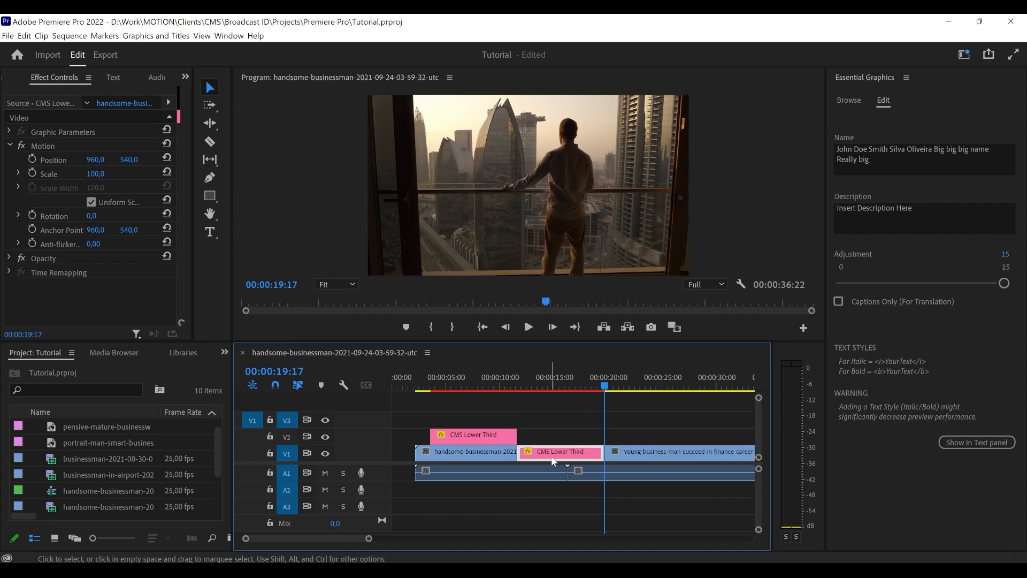
{"action": "key", "text": "ctrl+z"}
{"action": "left_click", "coordinate": [506, 434]}
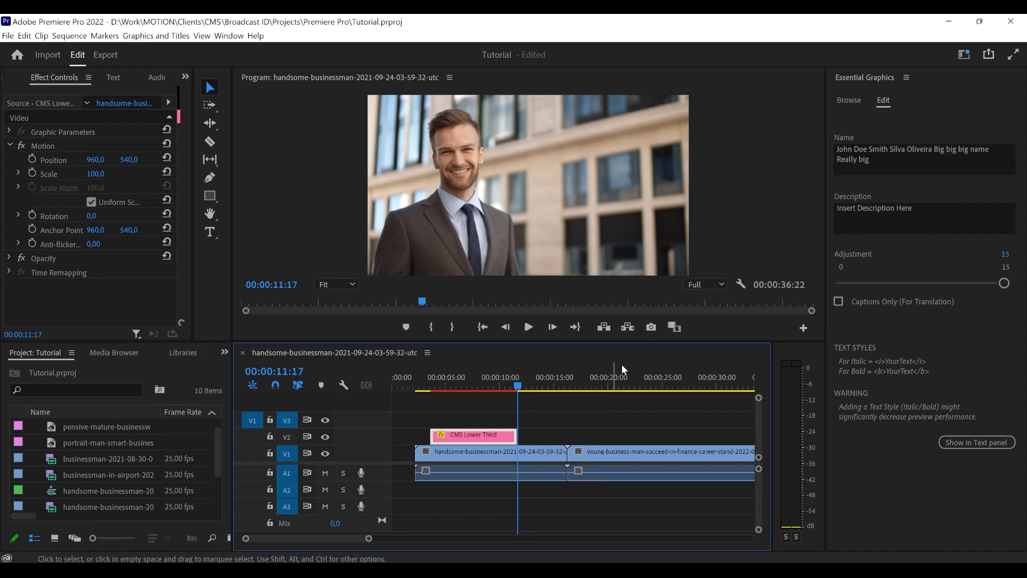
- Add a second CMS Lower Third template to track V3 above the first, and select it with the playhead at 00:00:07:09
{"action": "left_click", "coordinate": [845, 101]}
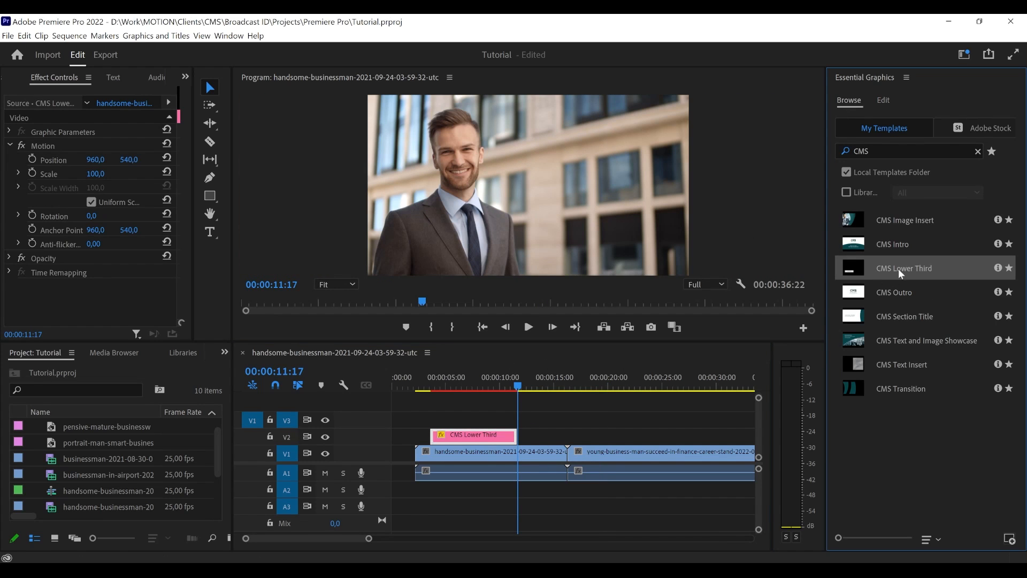
{"action": "left_click_drag", "start_coordinate": [900, 270], "coordinate": [435, 425]}
{"action": "left_click", "coordinate": [535, 422]}
{"action": "left_click", "coordinate": [491, 383]}
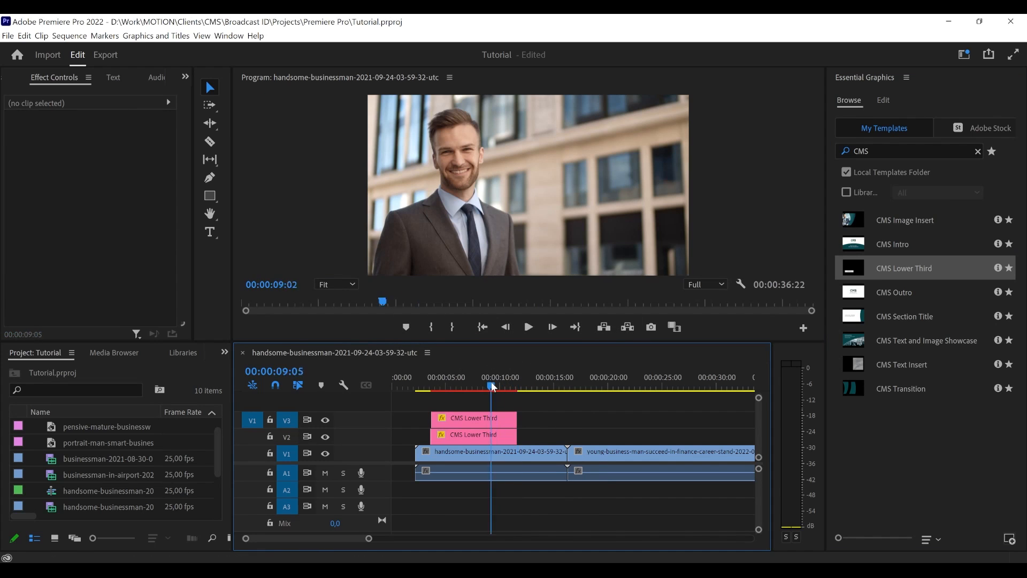
{"action": "left_click_drag", "start_coordinate": [491, 383], "coordinate": [473, 386]}
{"action": "left_click", "coordinate": [508, 420]}
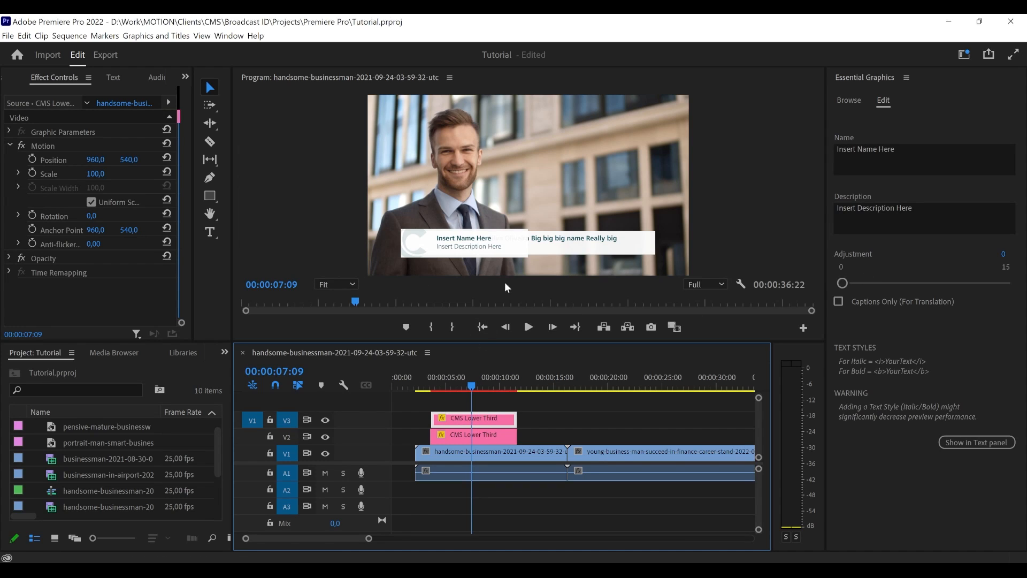
- Set the V3 lower third's Adjustment to 15 and its vertical Position to 364, placing it above the first one
{"action": "left_click_drag", "start_coordinate": [843, 283], "coordinate": [1003, 282]}
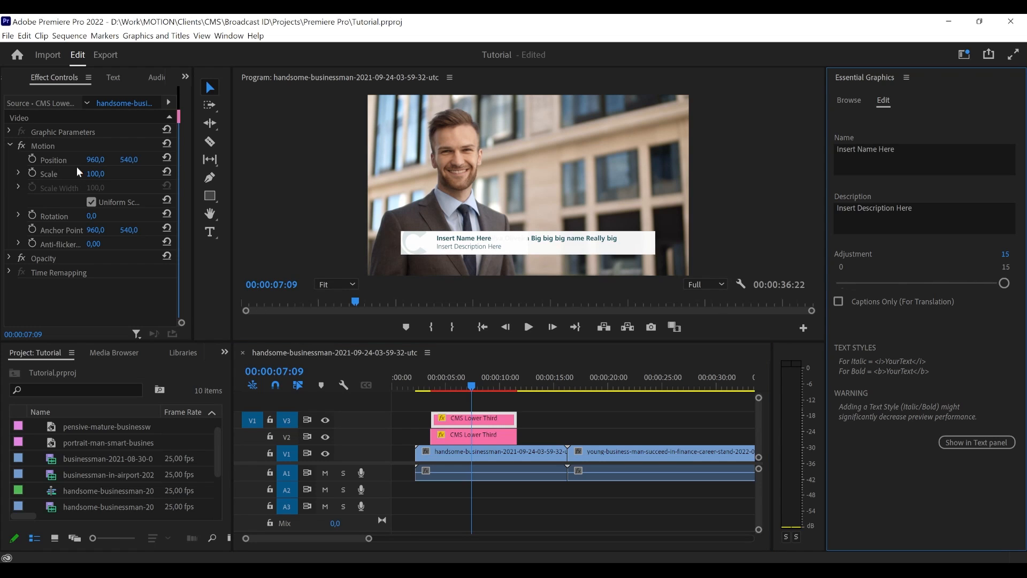
{"action": "left_click", "coordinate": [133, 165]}
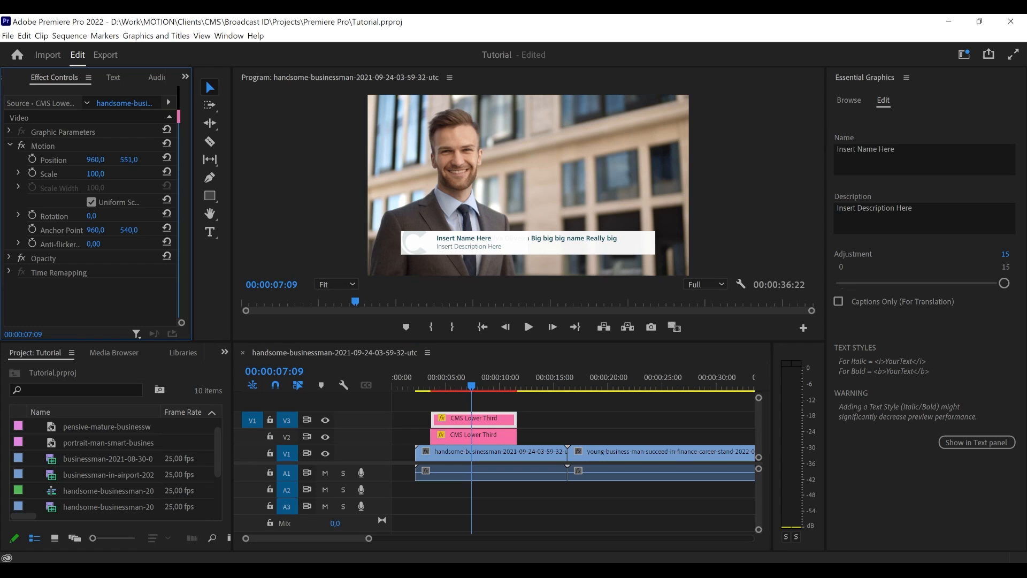
{"action": "left_click_drag", "start_coordinate": [148, 163], "coordinate": [39, 163]}
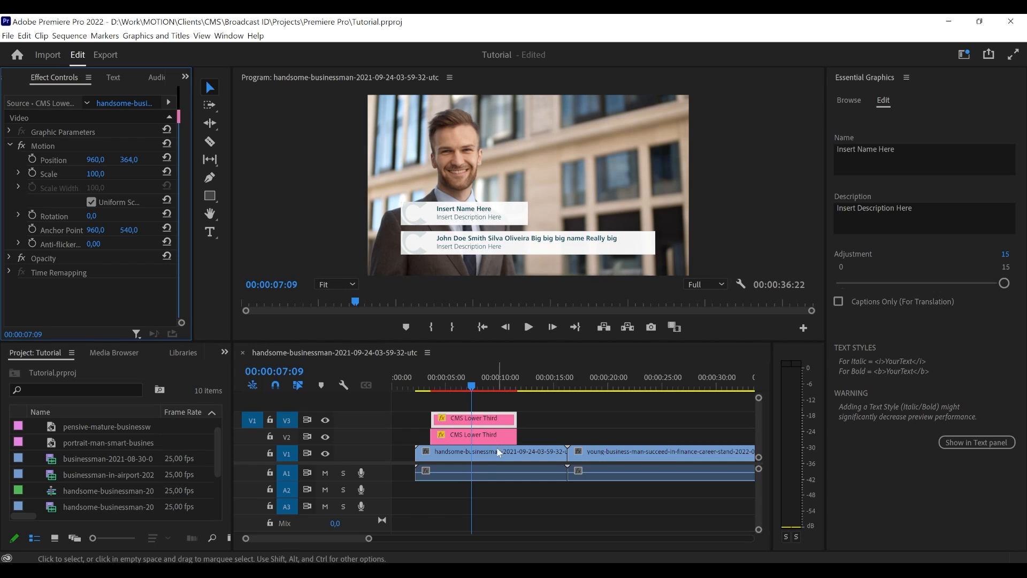
- Remove "Big big big name Really big" from the Name field of the lower third on track V2
{"action": "left_click", "coordinate": [480, 437]}
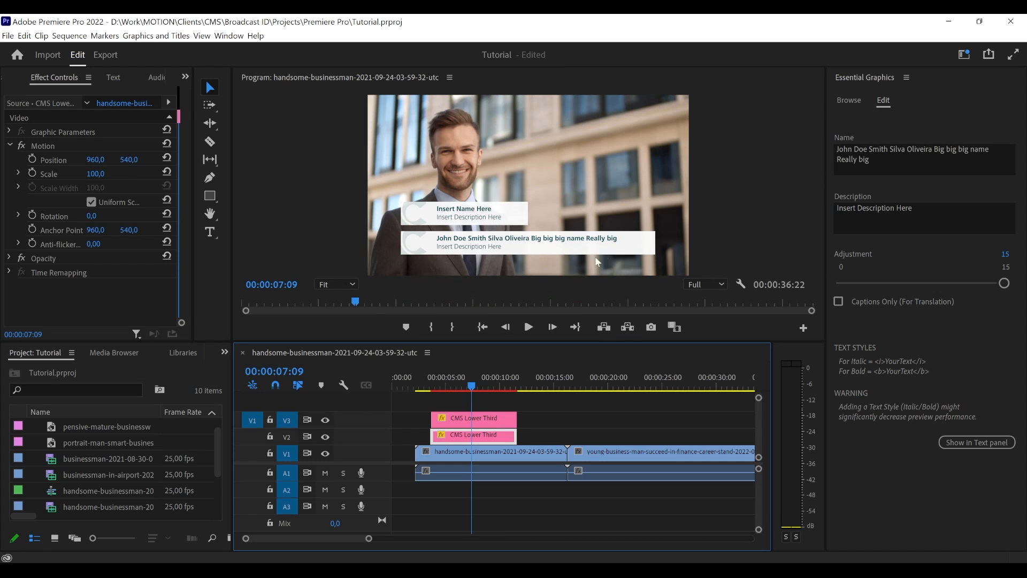
{"action": "left_click", "coordinate": [916, 169]}
{"action": "left_click_drag", "start_coordinate": [915, 166], "coordinate": [931, 148]}
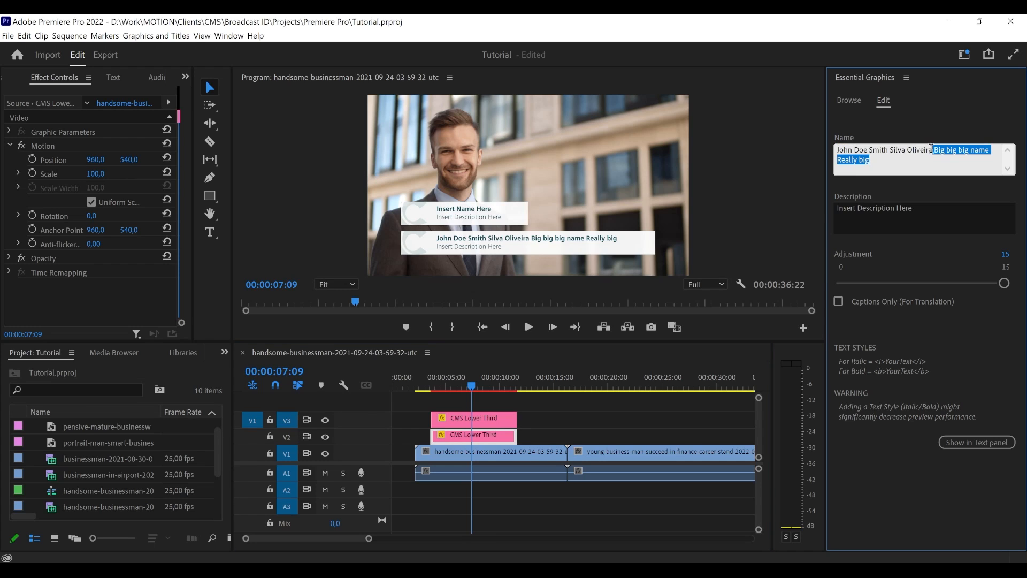
{"action": "key", "text": "BackSpace"}
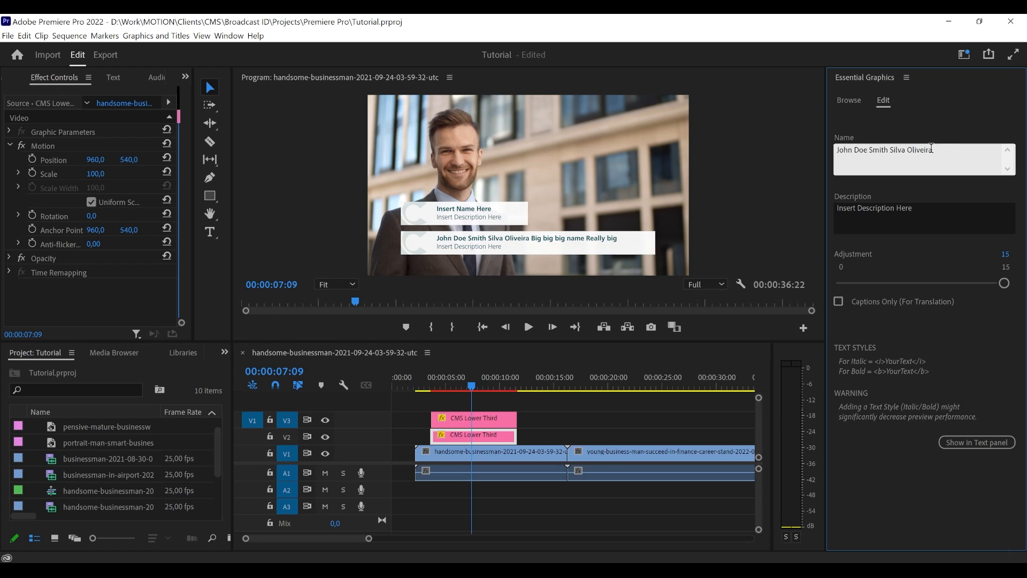
- Shift the lower third on track V2 sideways by setting its horizontal Position to 1114
{"action": "left_click", "coordinate": [924, 131]}
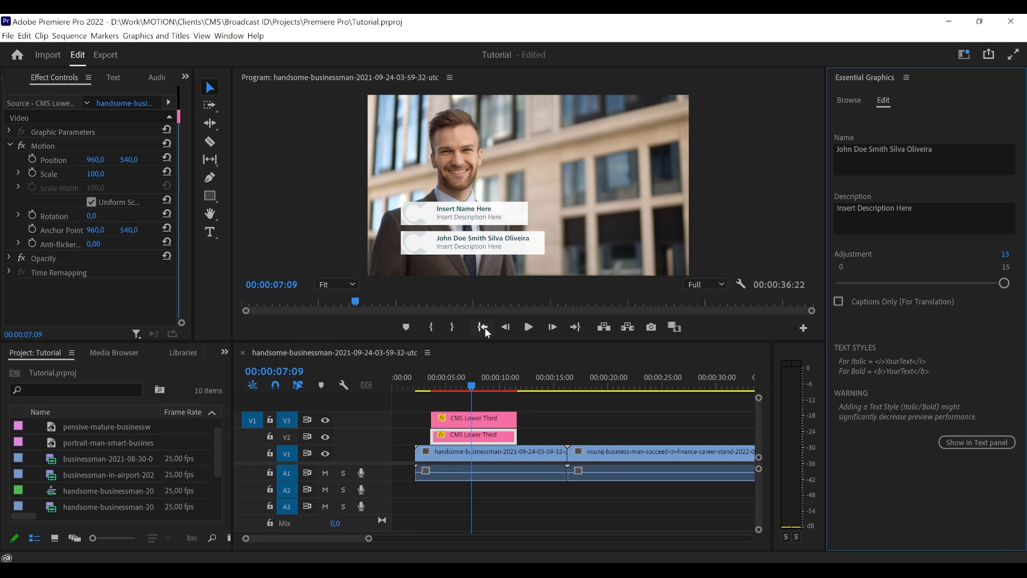
{"action": "left_click", "coordinate": [470, 383]}
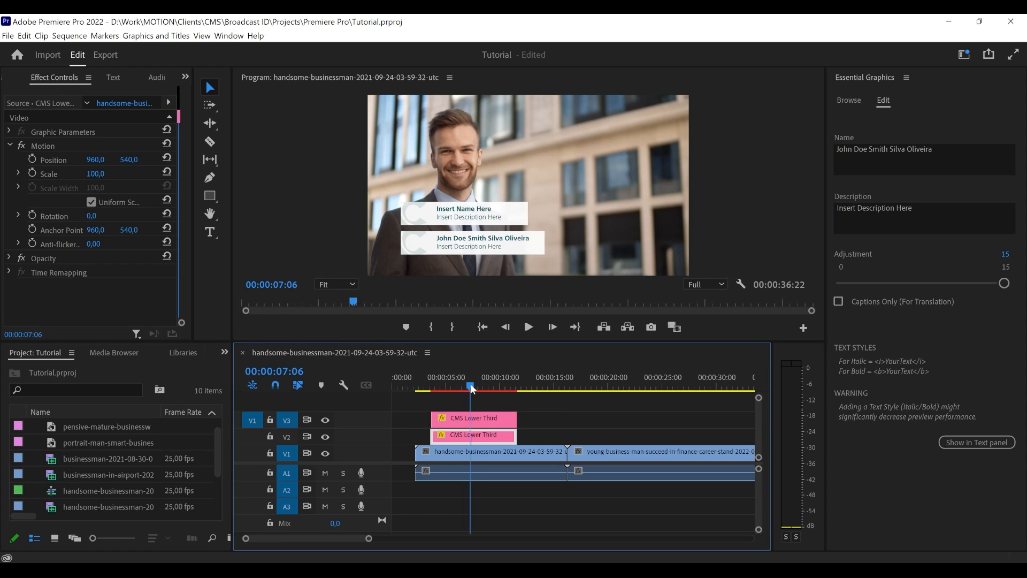
{"action": "left_click_drag", "start_coordinate": [470, 383], "coordinate": [463, 384]}
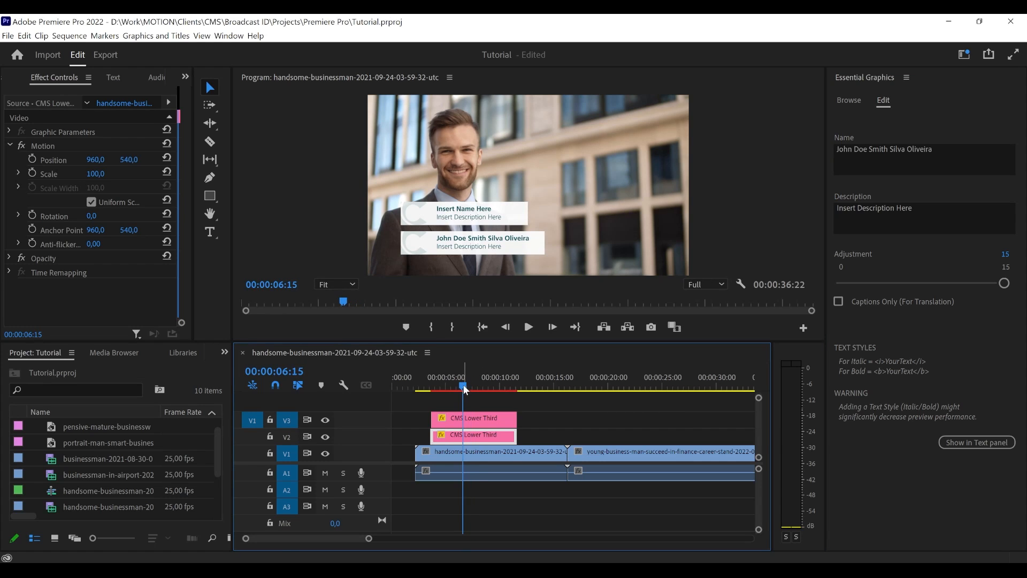
{"action": "left_click", "coordinate": [461, 434]}
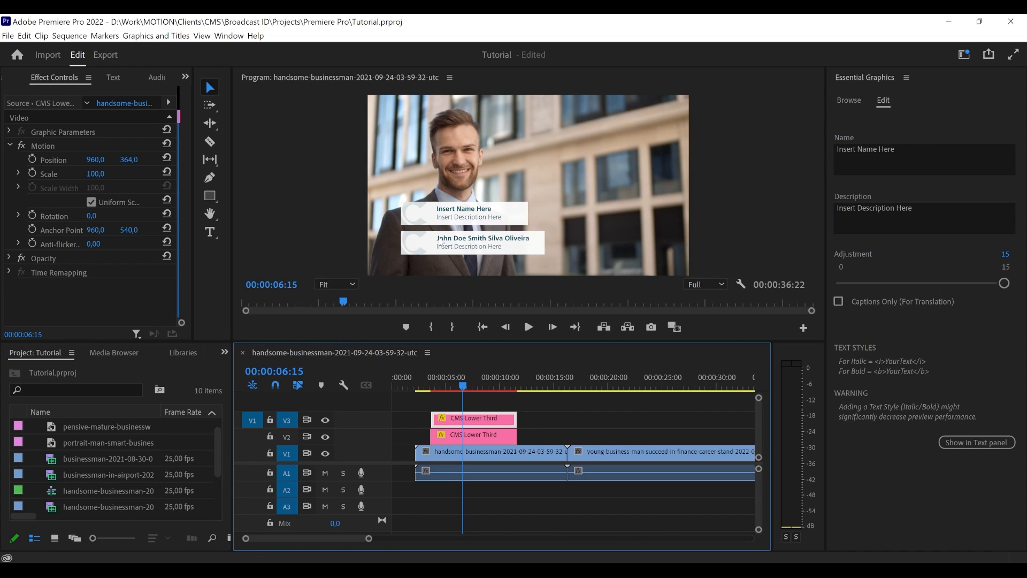
{"action": "left_click", "coordinate": [463, 419]}
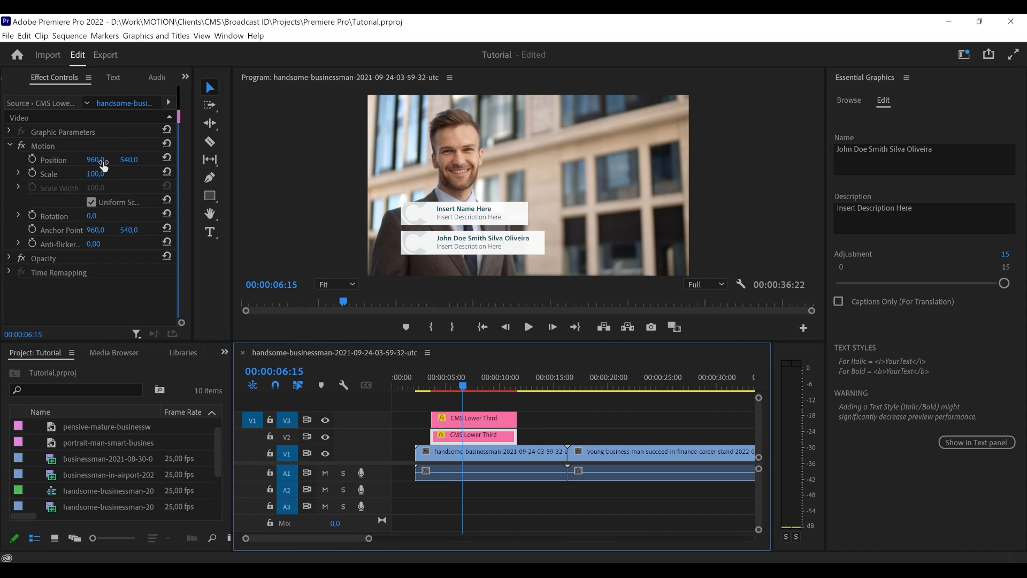
{"action": "left_click_drag", "start_coordinate": [103, 161], "coordinate": [205, 264]}
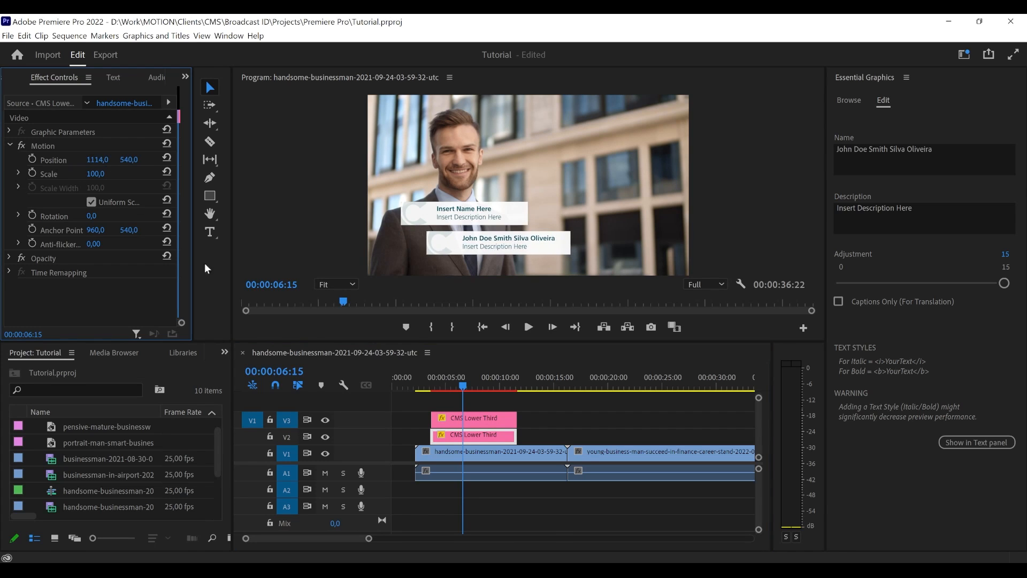
- Play back the two stacked lower thirds from the start of their clips to check their animation
{"action": "left_click", "coordinate": [560, 416]}
{"action": "left_click_drag", "start_coordinate": [455, 386], "coordinate": [421, 392]}
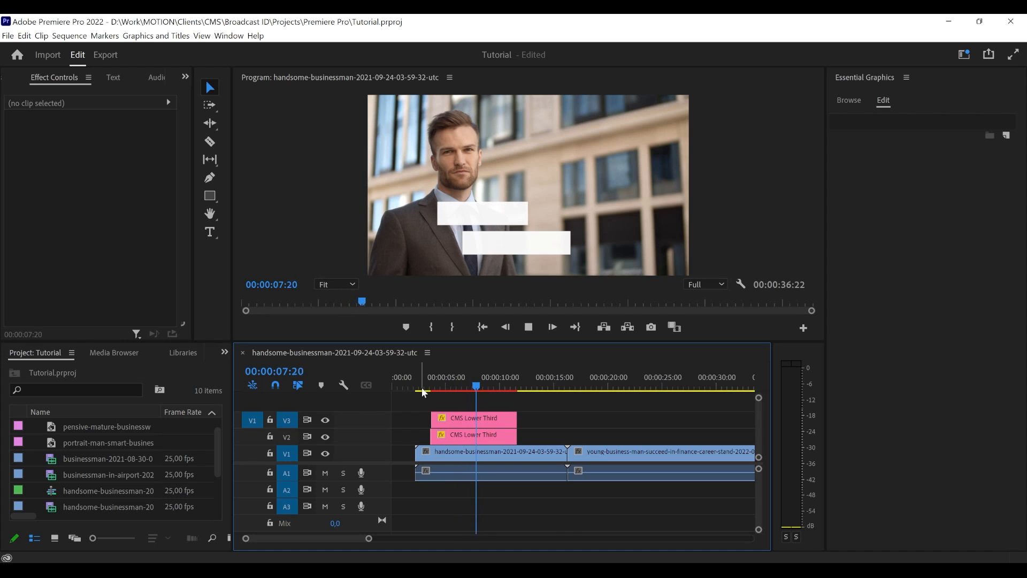
{"action": "key", "text": "space"}
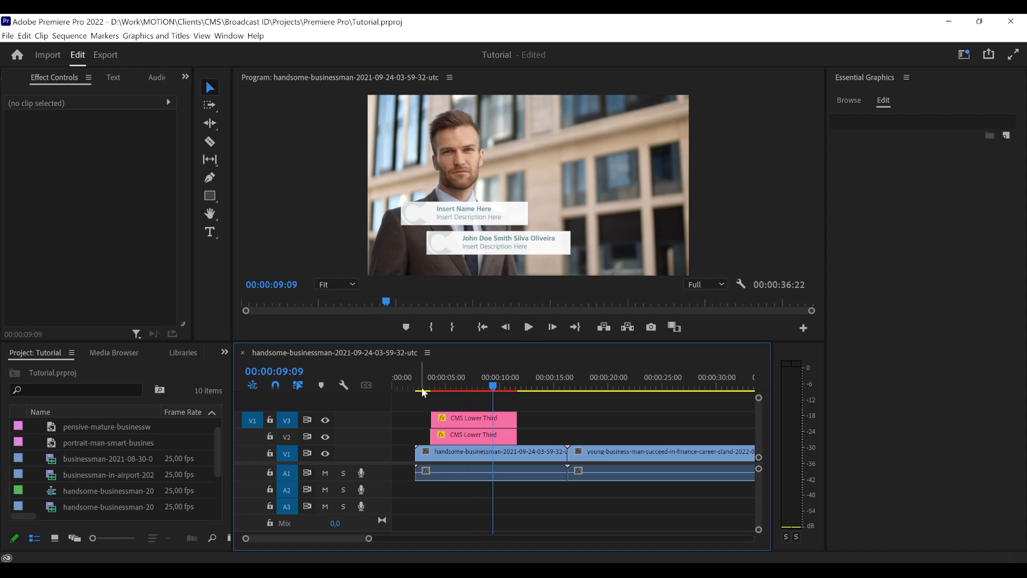
{"action": "left_click_drag", "start_coordinate": [484, 379], "coordinate": [485, 383]}
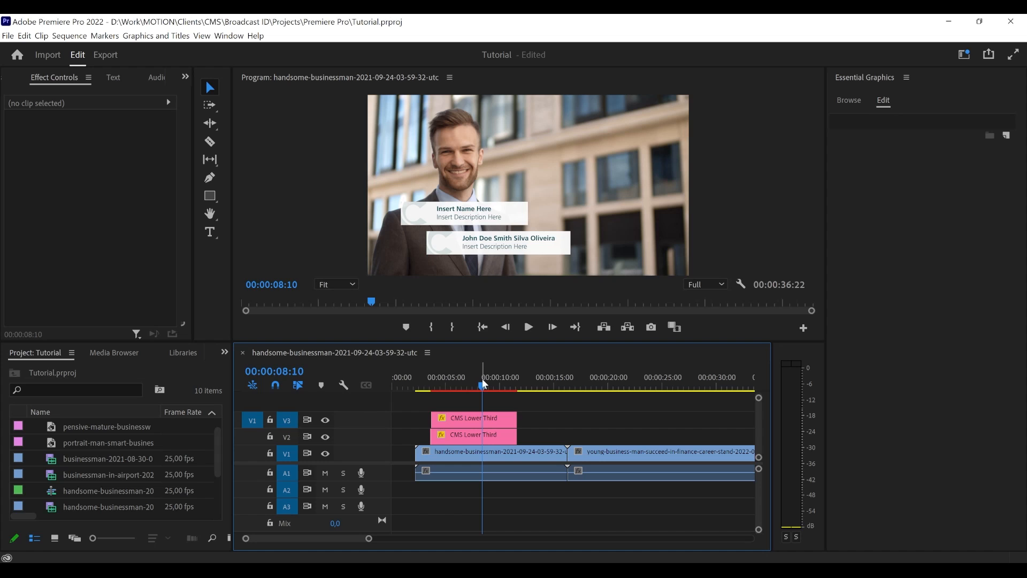
- Delete both CMS Lower Third clips from tracks V3 and V2
{"action": "left_click", "coordinate": [477, 427]}
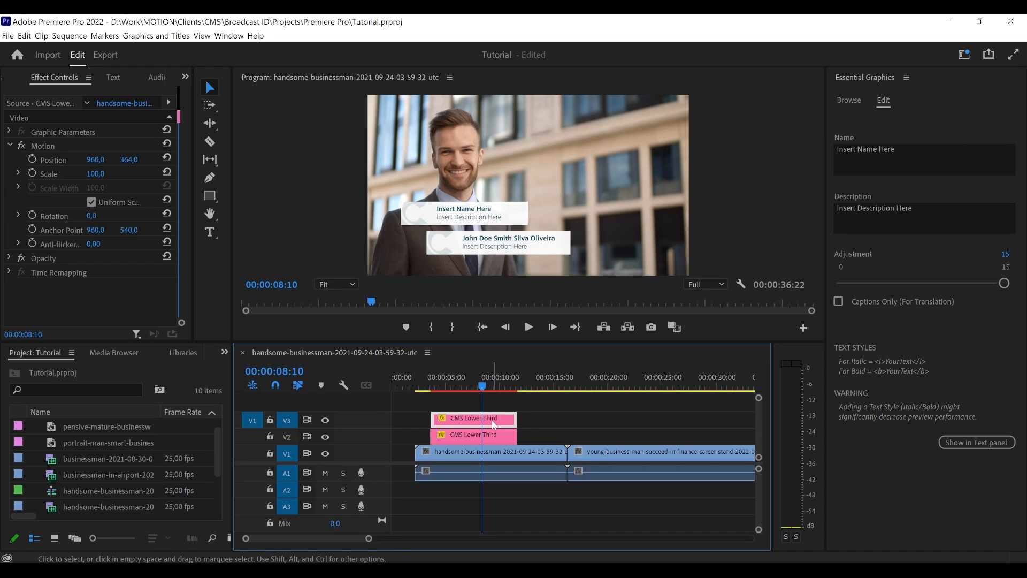
{"action": "key", "text": "Delete"}
{"action": "left_click", "coordinate": [468, 435]}
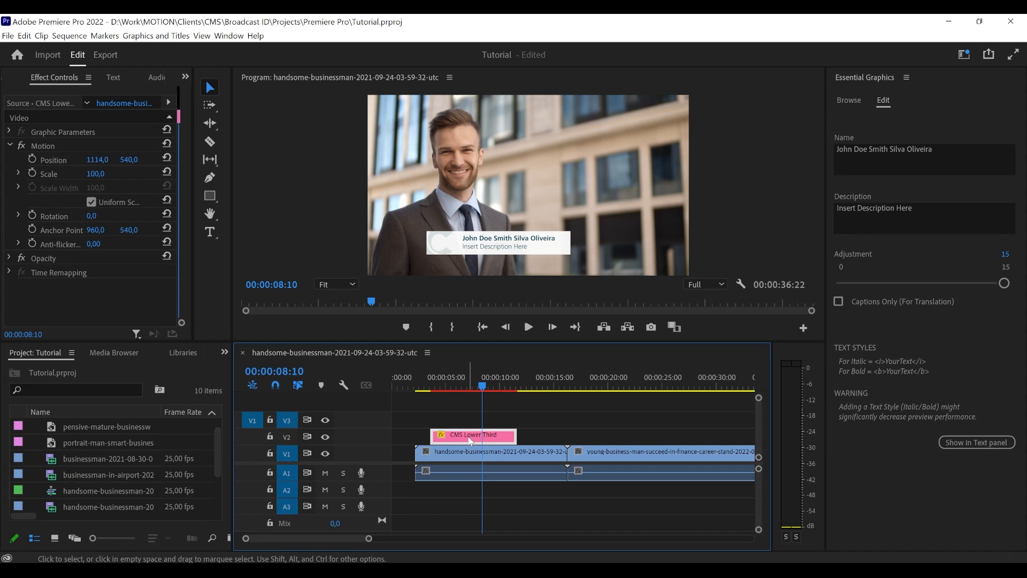
{"action": "key", "text": "Delete"}
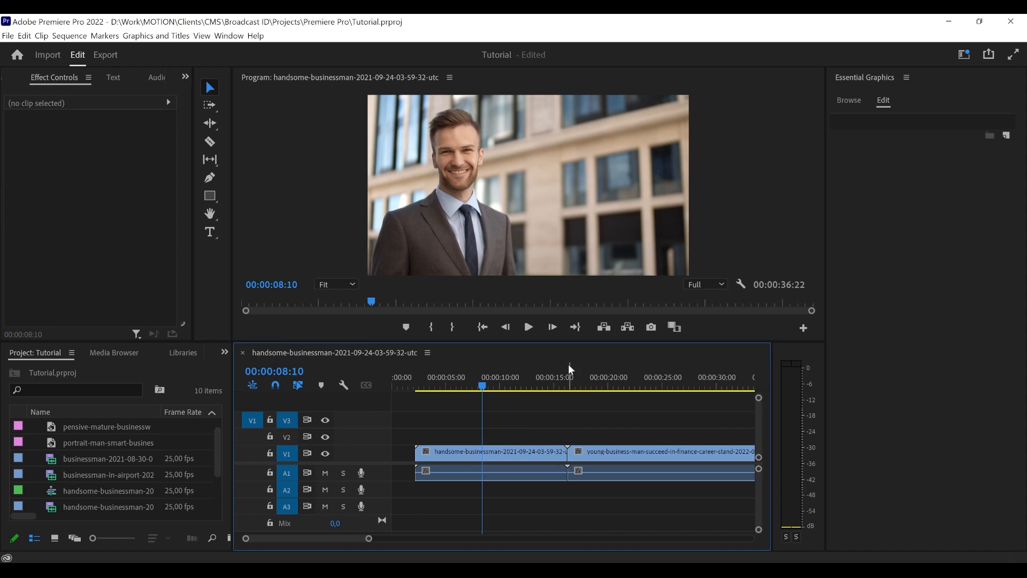
- Add a fresh CMS Lower Third template to track V2 above the first businessman clip, with the playhead at 00:00:07:09
{"action": "left_click", "coordinate": [853, 145]}
{"action": "left_click", "coordinate": [847, 104]}
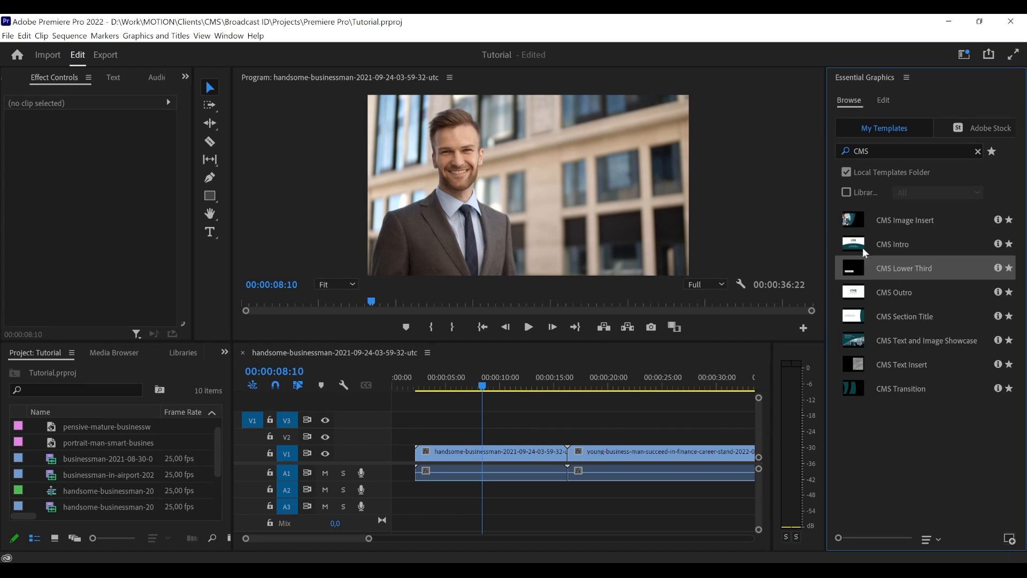
{"action": "left_click_drag", "start_coordinate": [517, 396], "coordinate": [476, 436]}
{"action": "left_click", "coordinate": [472, 390]}
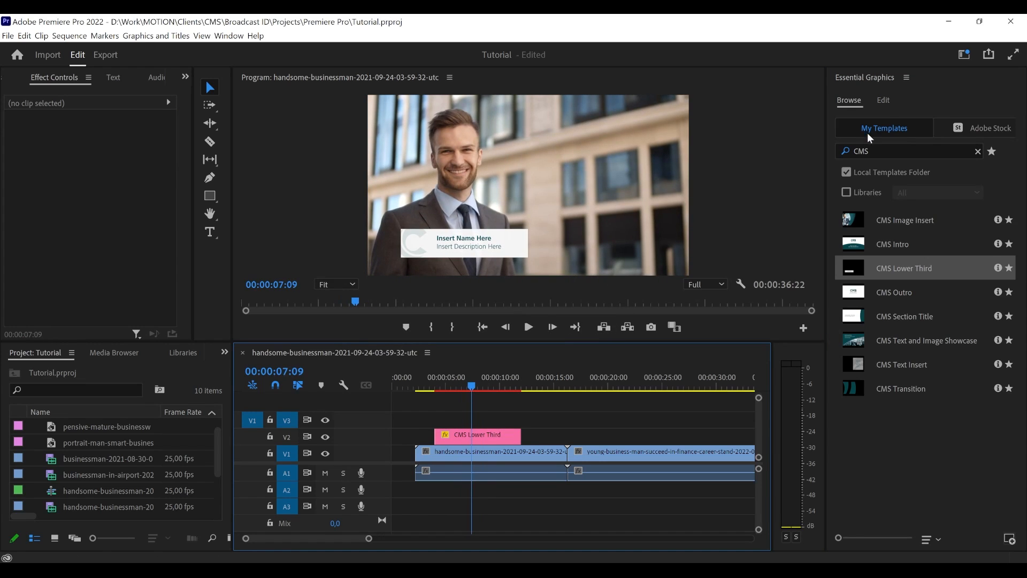
- Enable Captions Only (For Translation) for the new lower third on track V2
{"action": "left_click", "coordinate": [883, 106]}
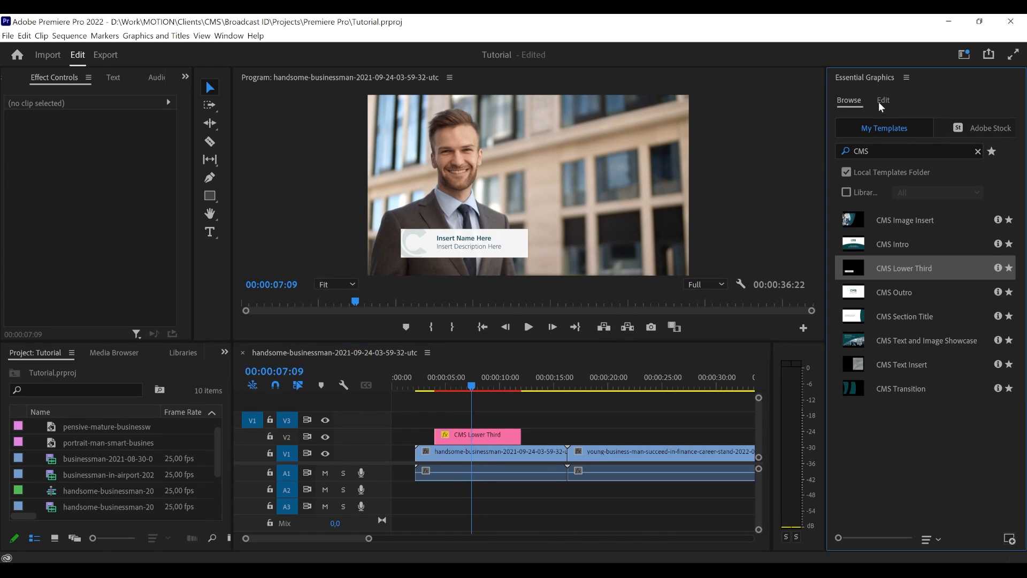
{"action": "left_click", "coordinate": [851, 104]}
{"action": "left_click", "coordinate": [883, 100]}
{"action": "left_click", "coordinate": [490, 436]}
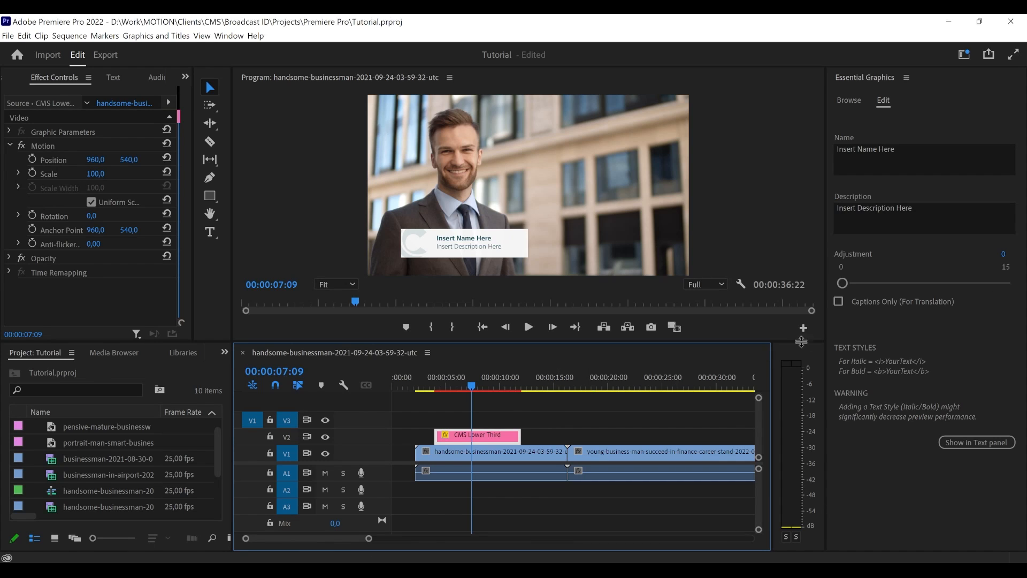
{"action": "left_click", "coordinate": [858, 301]}
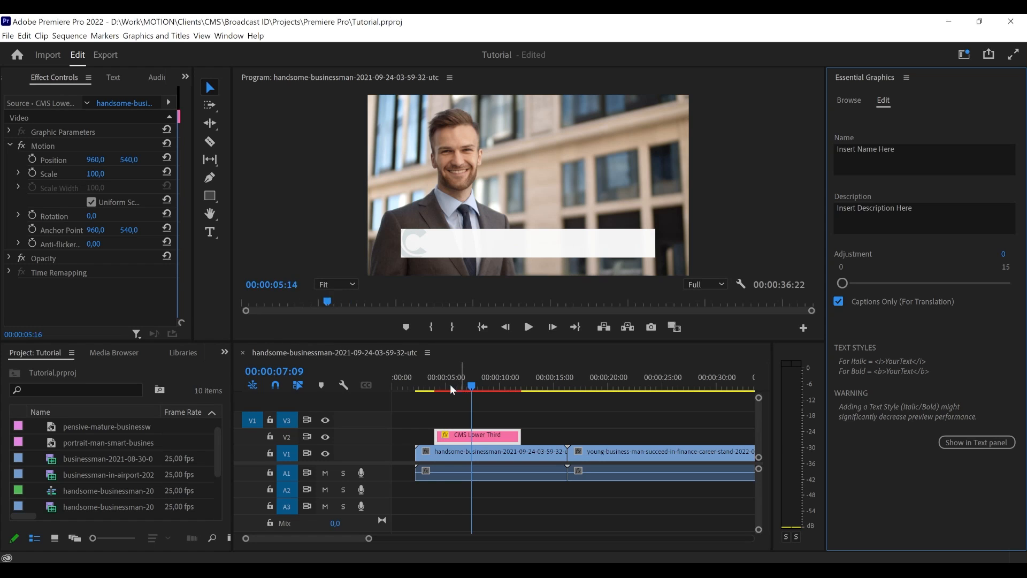
- Play back the captions-only lower third from just before its start, stopping at 00:00:07:21
{"action": "left_click", "coordinate": [433, 385]}
{"action": "key", "text": "space"}
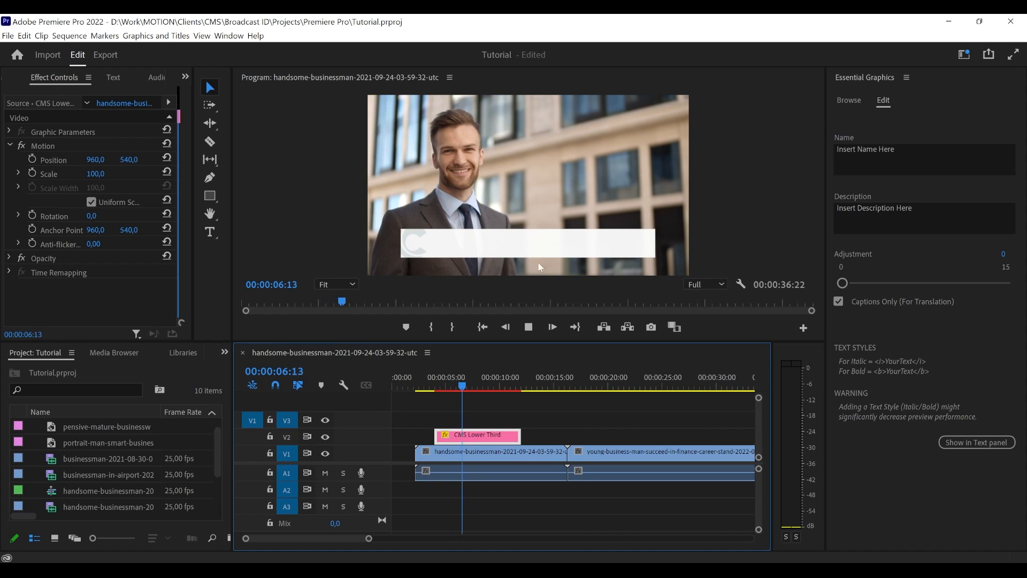
{"action": "key", "text": "space"}
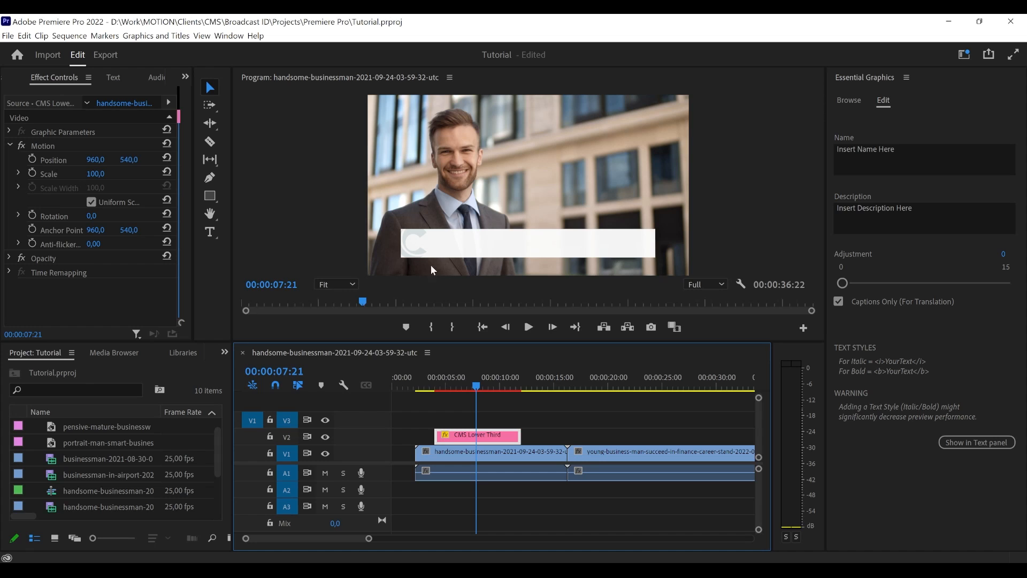
- Switch to File Explorer and open the Other Files folder inside CMS Broadcasting ID - Template
{"action": "left_click_drag", "start_coordinate": [217, 443], "coordinate": [217, 438]}
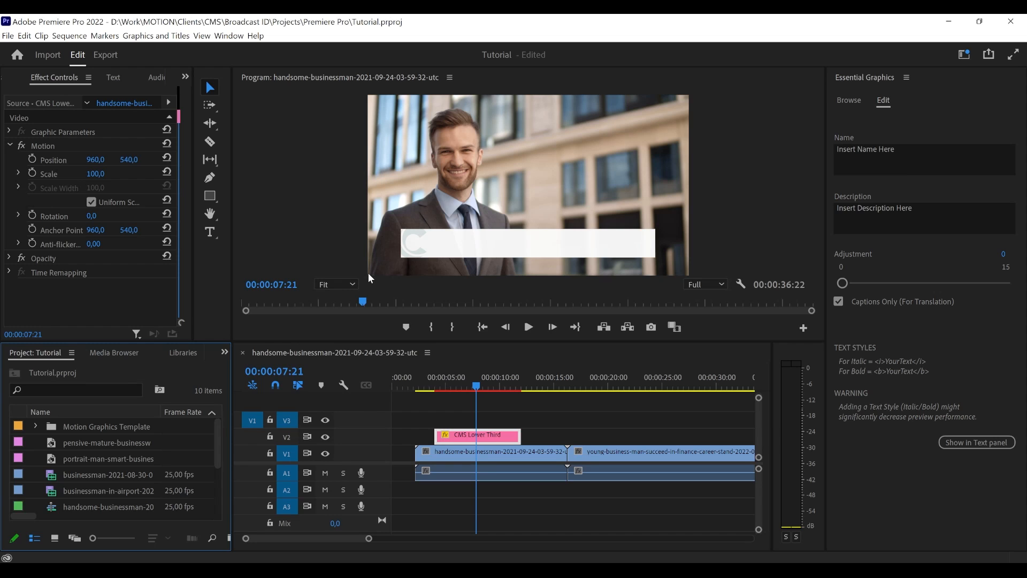
{"action": "left_click", "coordinate": [244, 569]}
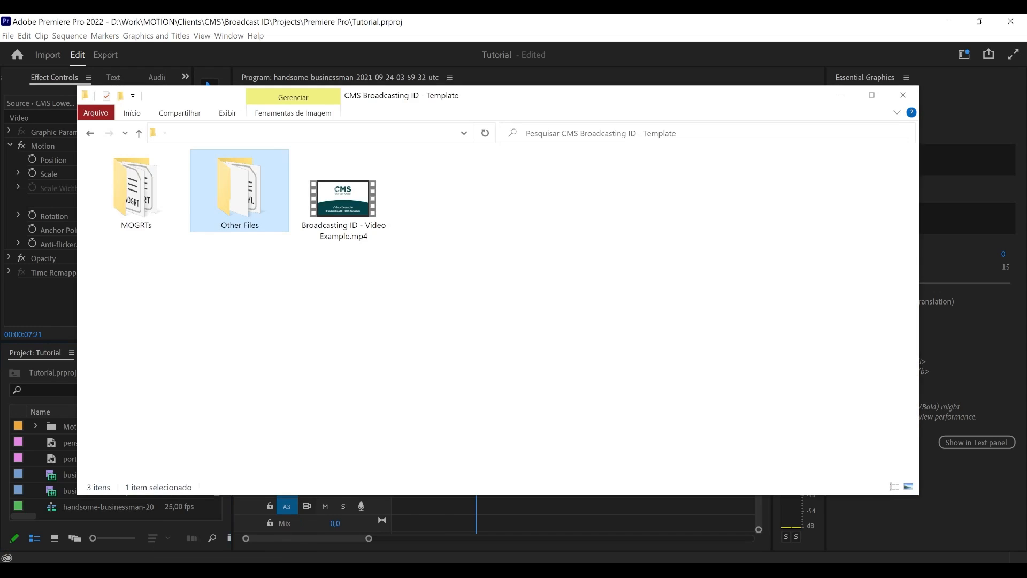
{"action": "left_click", "coordinate": [283, 364]}
{"action": "left_click", "coordinate": [240, 194]}
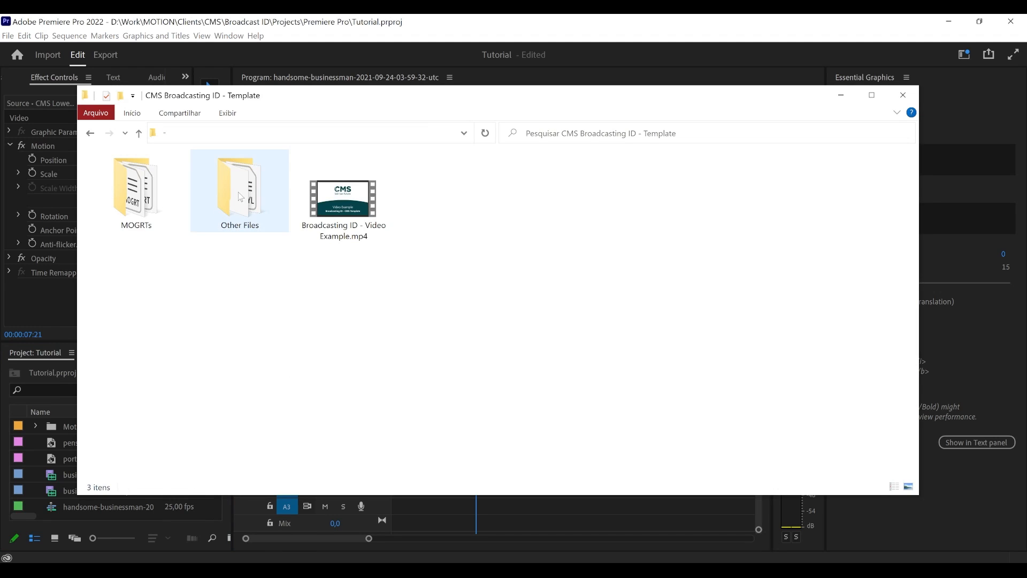
{"action": "double_click", "coordinate": [240, 192]}
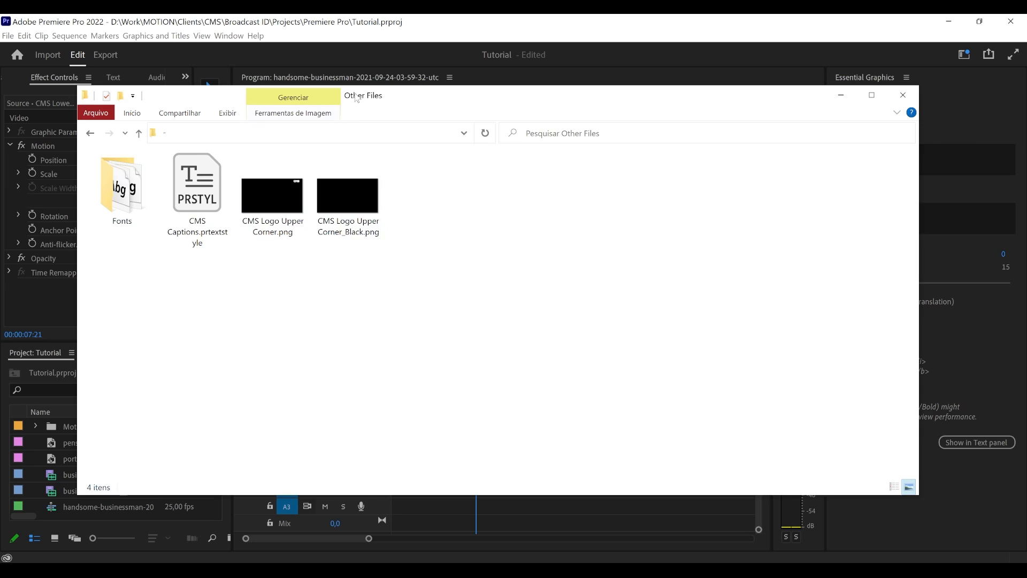
- Import the CMS Captions.prtextstyle file into the Tutorial project and select it there
{"action": "left_click_drag", "start_coordinate": [356, 95], "coordinate": [586, 123]}
{"action": "left_click", "coordinate": [413, 257]}
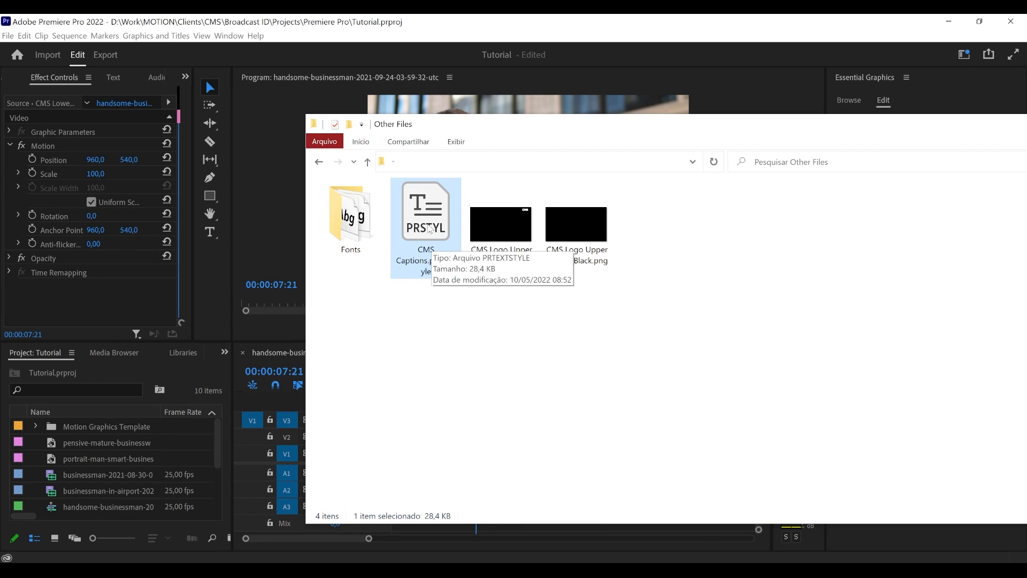
{"action": "left_click_drag", "start_coordinate": [428, 228], "coordinate": [352, 351]}
{"action": "left_click_drag", "start_coordinate": [132, 487], "coordinate": [81, 476]}
{"action": "left_click", "coordinate": [84, 476]}
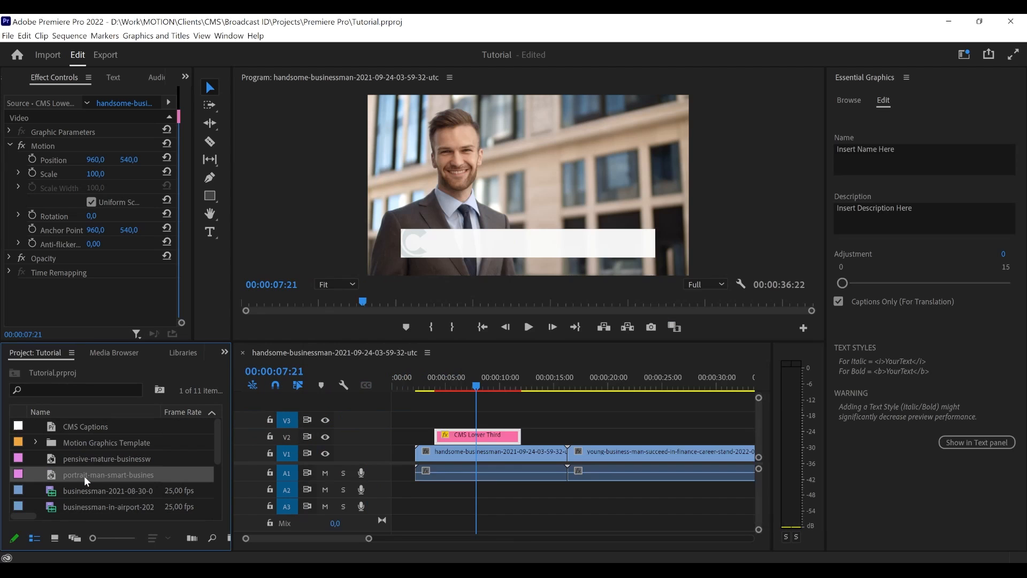
{"action": "left_click", "coordinate": [87, 427]}
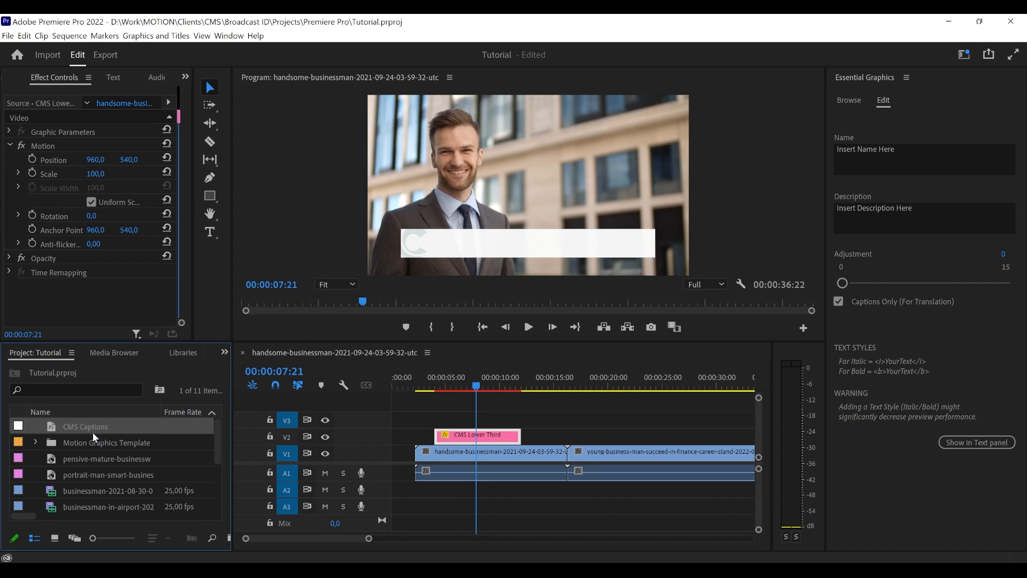
- Switch to the Captions workspace
{"action": "left_click", "coordinate": [464, 502]}
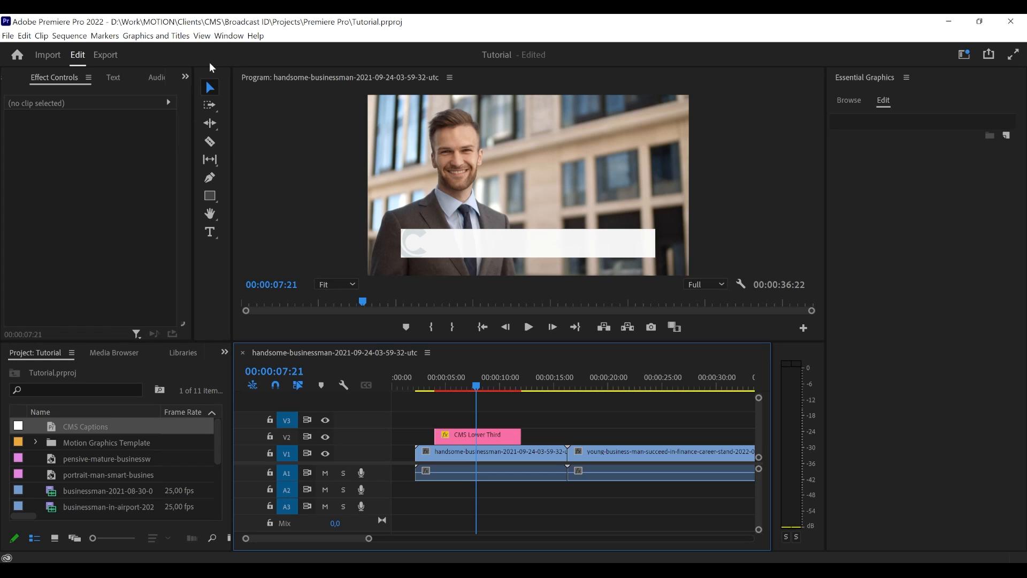
{"action": "left_click", "coordinate": [227, 36]}
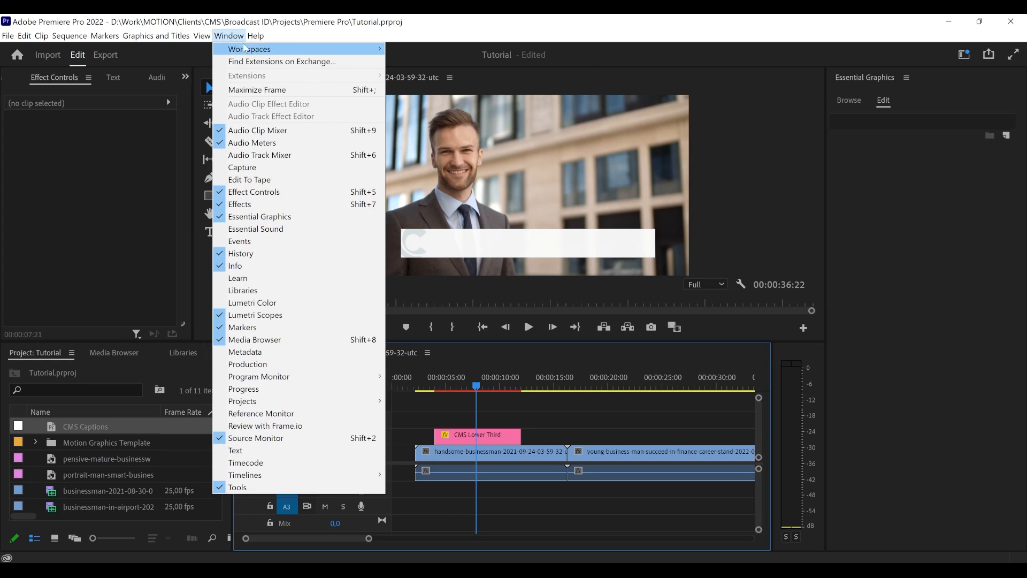
{"action": "mouse_move", "coordinate": [283, 50]}
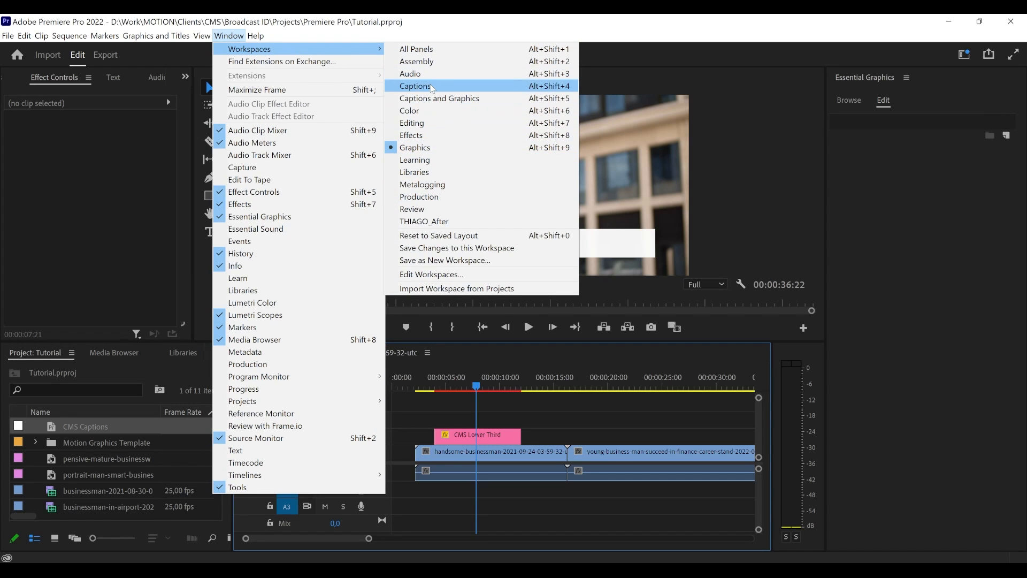
{"action": "left_click", "coordinate": [433, 88]}
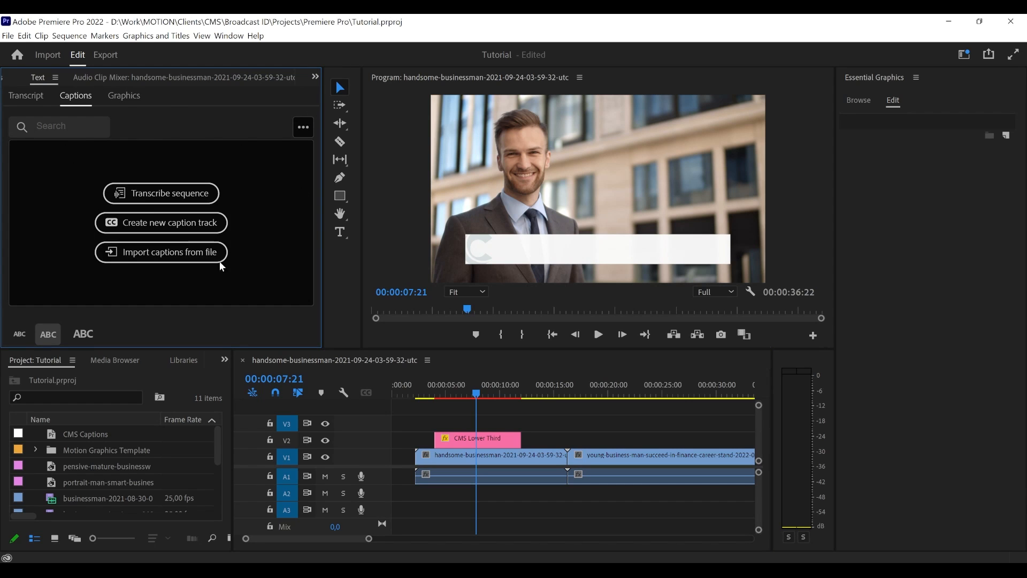
- Create a new caption track in Subtitle format with the CMS Captions style
{"action": "left_click", "coordinate": [183, 228]}
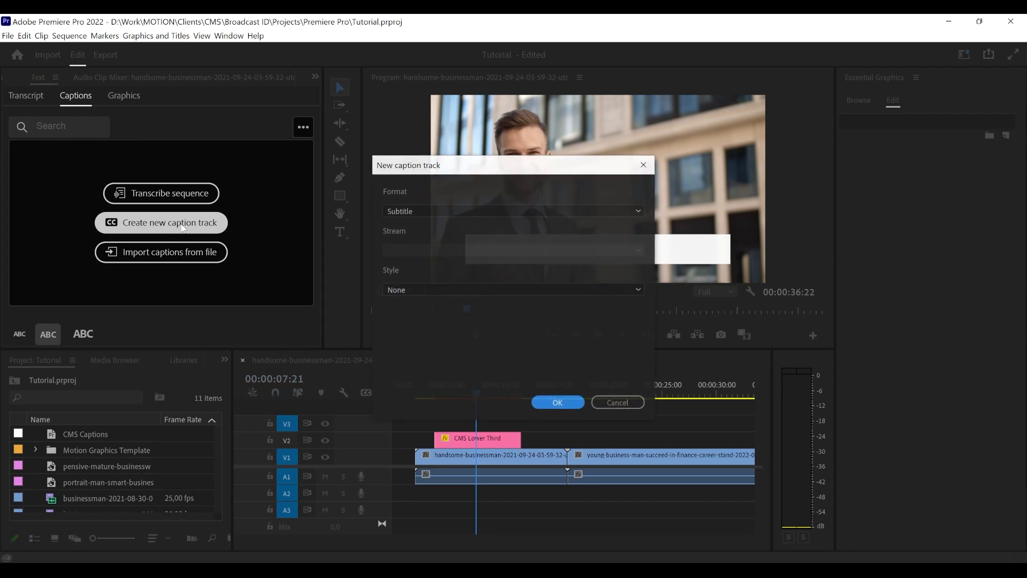
{"action": "left_click_drag", "start_coordinate": [434, 165], "coordinate": [414, 209]}
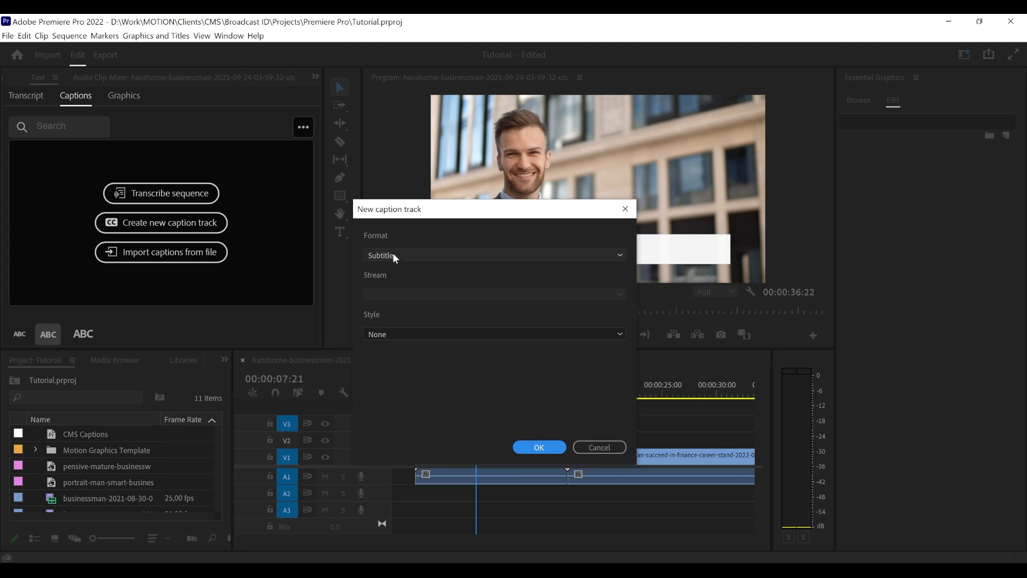
{"action": "left_click", "coordinate": [385, 335]}
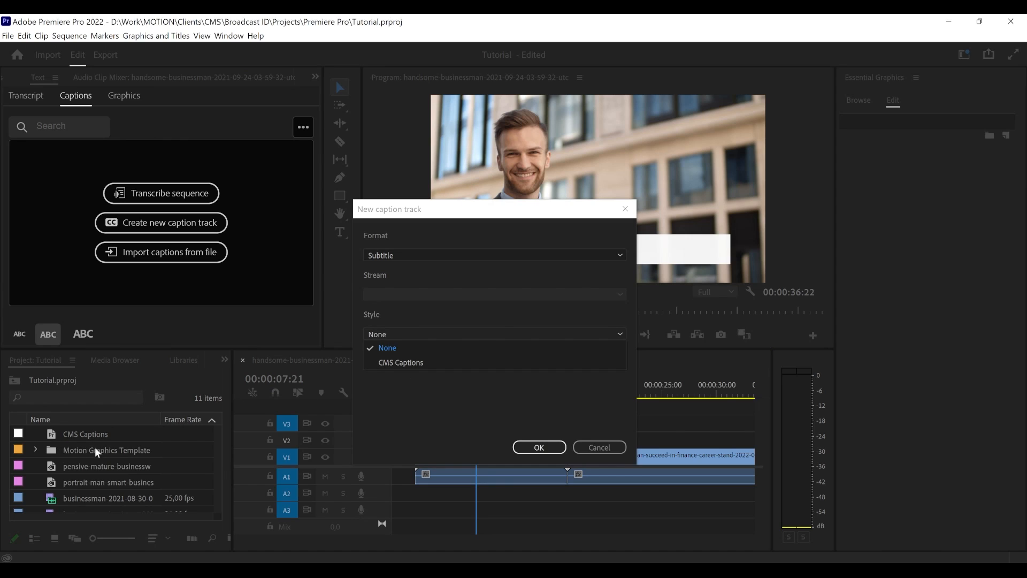
{"action": "left_click", "coordinate": [422, 364]}
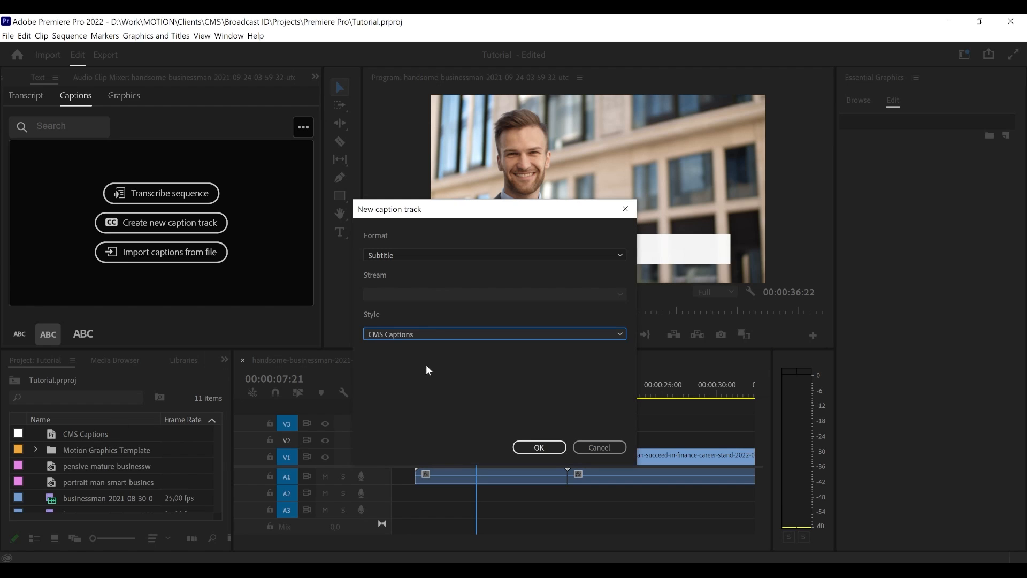
{"action": "left_click", "coordinate": [539, 448]}
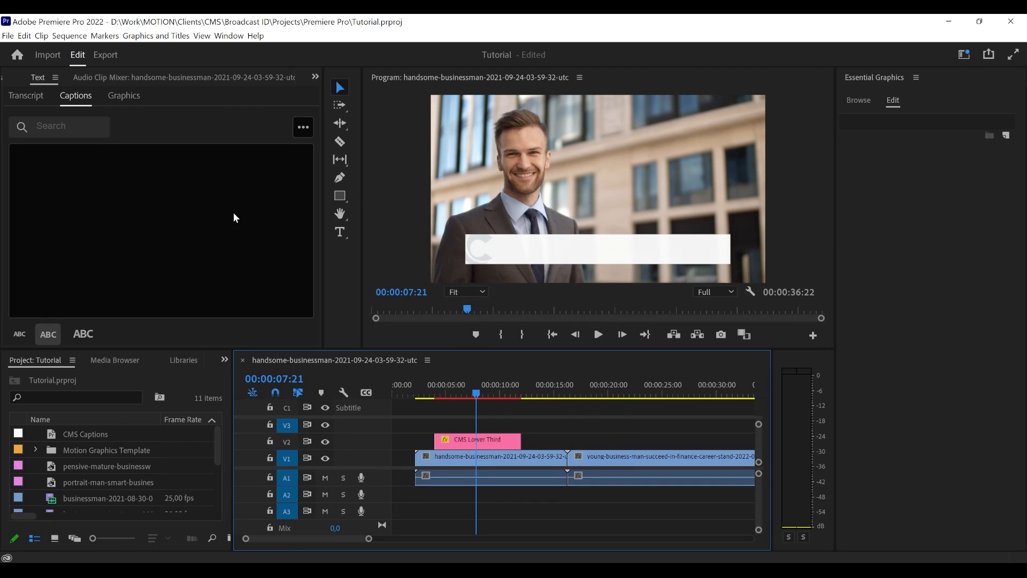
- Widen the captions panel and add a new caption segment to the C1 Subtitle track at 00:00:07:21
{"action": "left_click", "coordinate": [196, 194]}
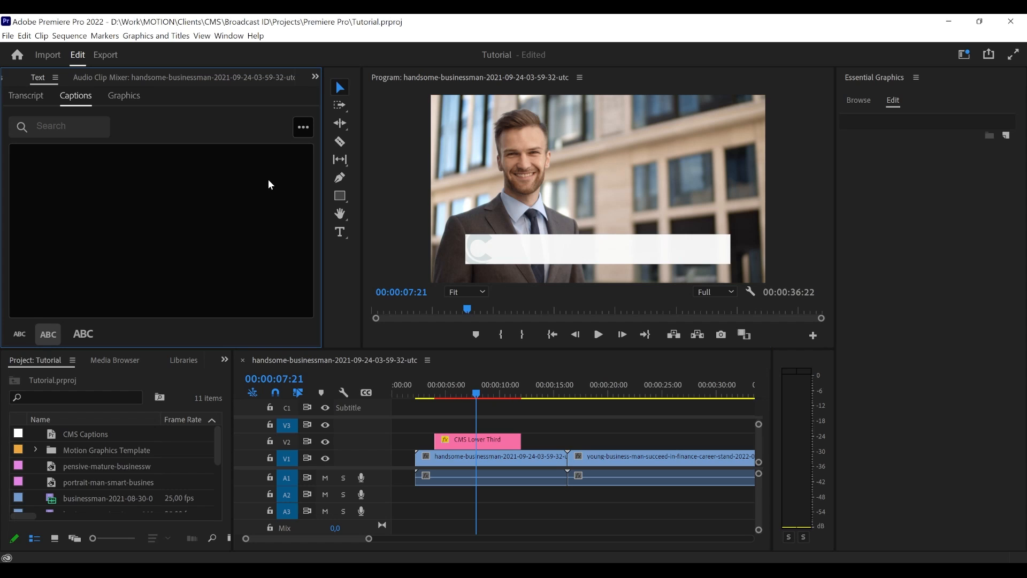
{"action": "left_click", "coordinate": [302, 128]}
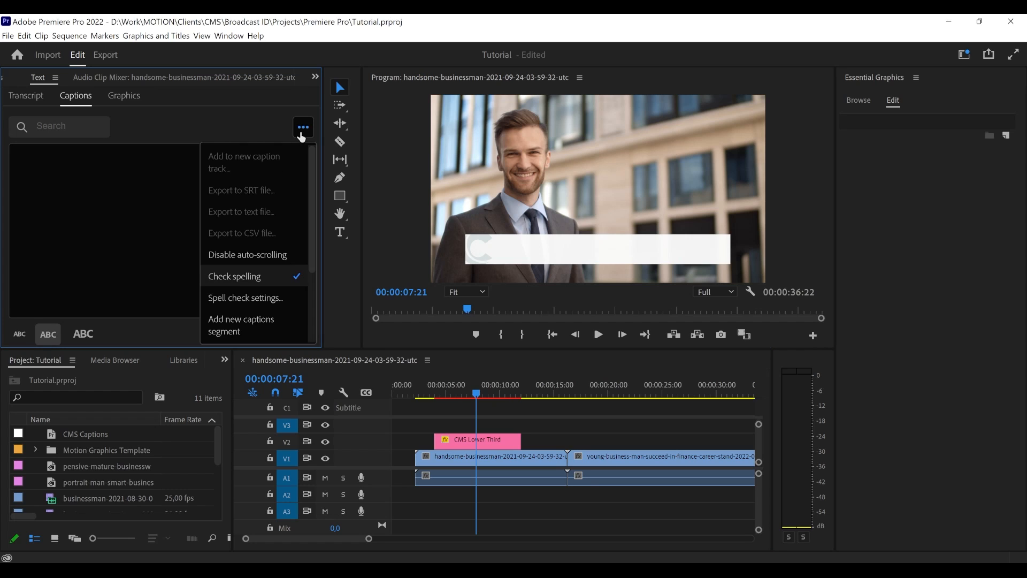
{"action": "left_click", "coordinate": [301, 133]}
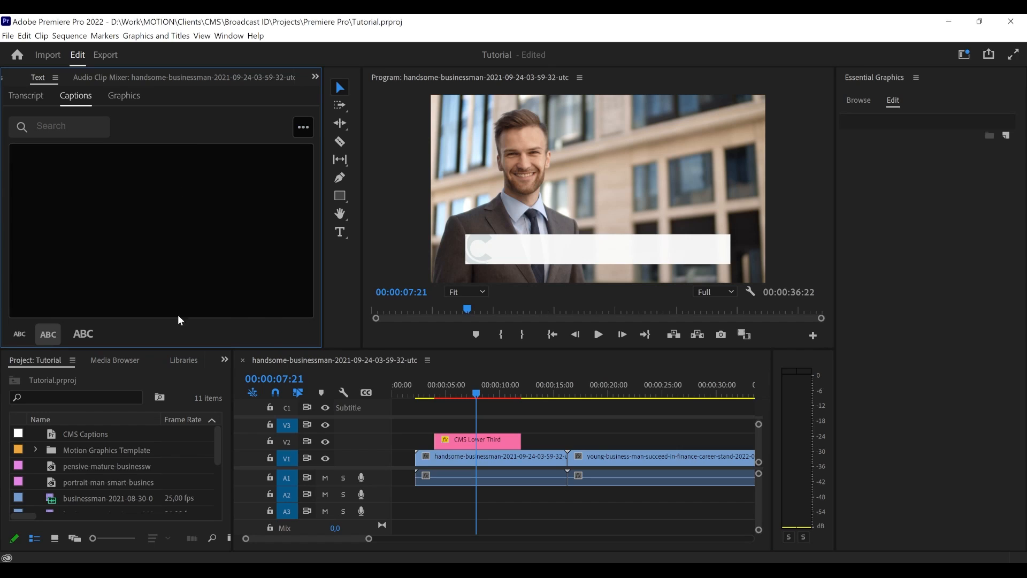
{"action": "left_click", "coordinate": [316, 77]}
{"action": "left_click", "coordinate": [313, 210]}
{"action": "left_click_drag", "start_coordinate": [323, 210], "coordinate": [422, 214]}
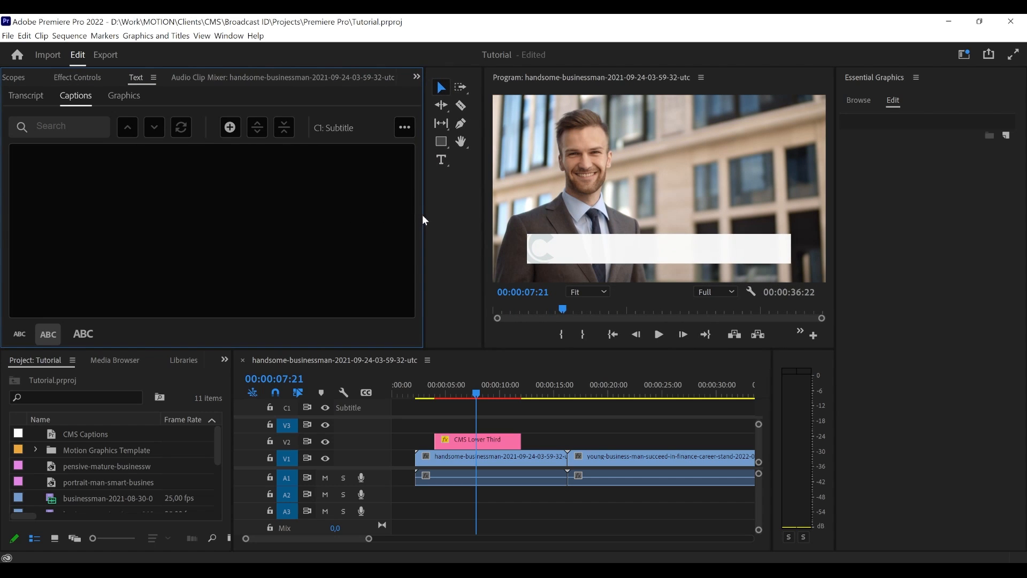
{"action": "left_click", "coordinate": [231, 132]}
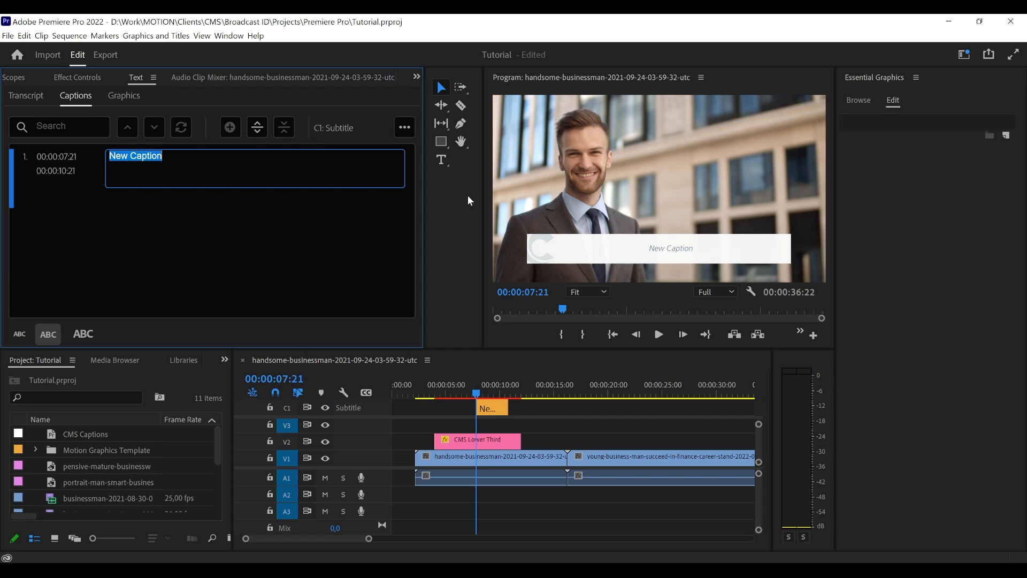
- Replace the new caption's placeholder text with "Translating Foreign Language" and select the caption to show its style settings
{"action": "left_click_drag", "start_coordinate": [164, 158], "coordinate": [105, 167]}
{"action": "type", "text": "Transl"}
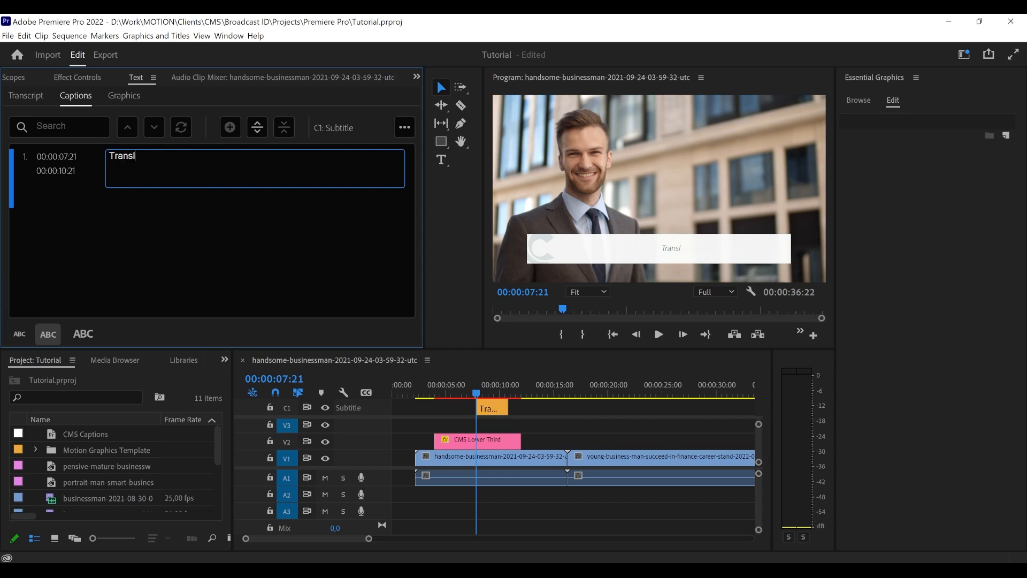
{"action": "type", "text": "ating Foreign I"}
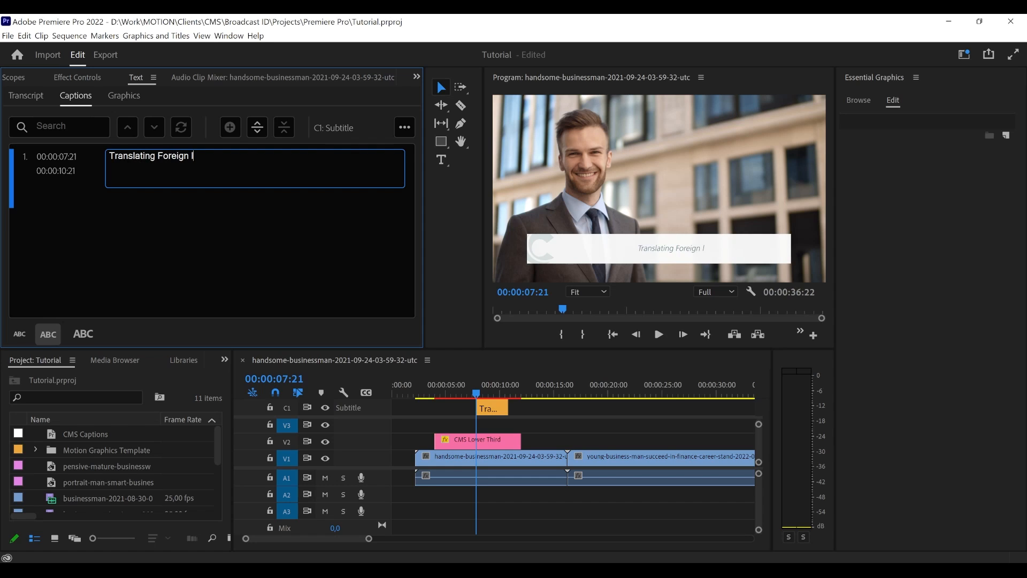
{"action": "key", "text": "BackSpace"}
{"action": "type", "text": "Language"}
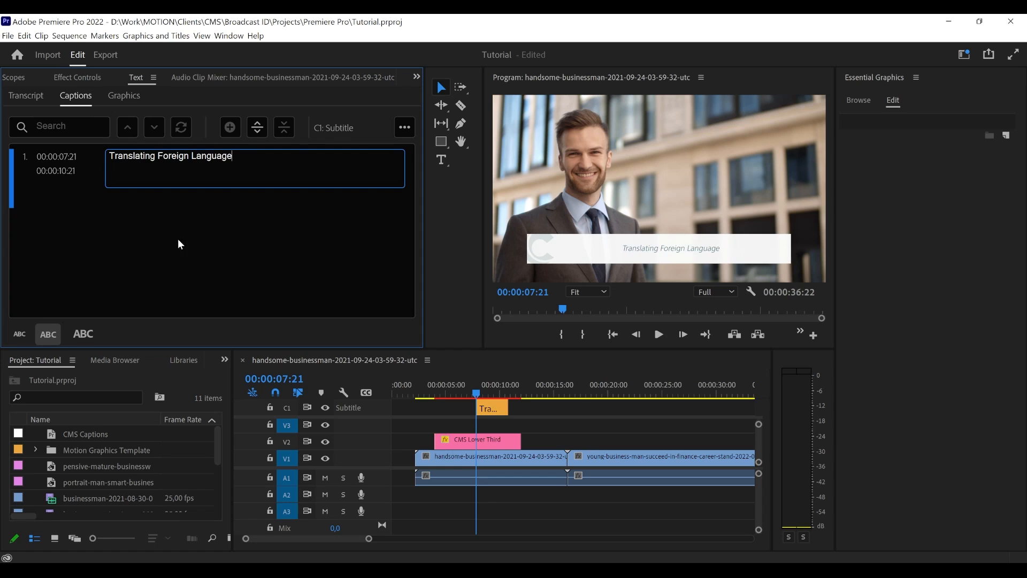
{"action": "left_click", "coordinate": [299, 247]}
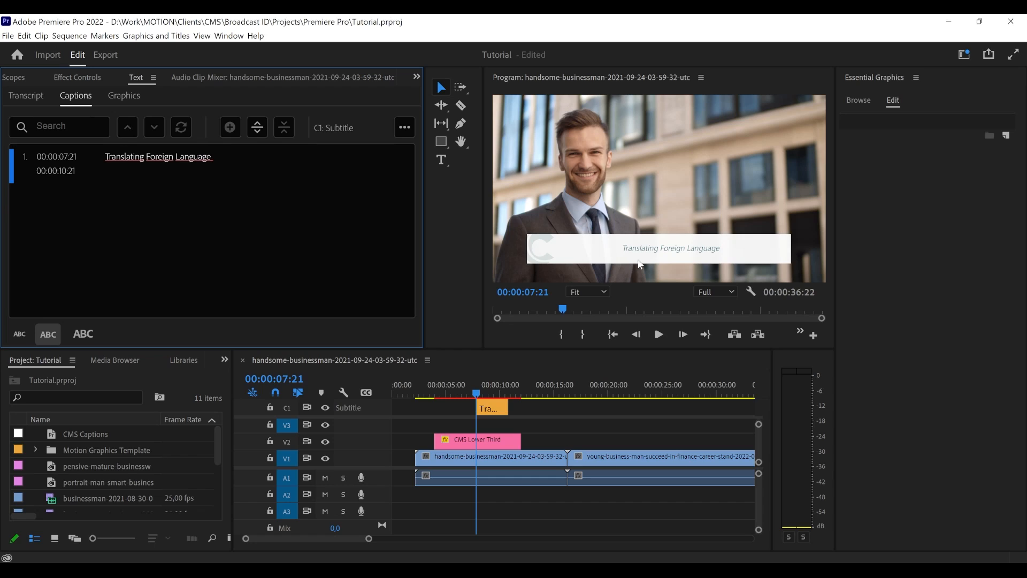
{"action": "left_click_drag", "start_coordinate": [482, 244], "coordinate": [463, 245]}
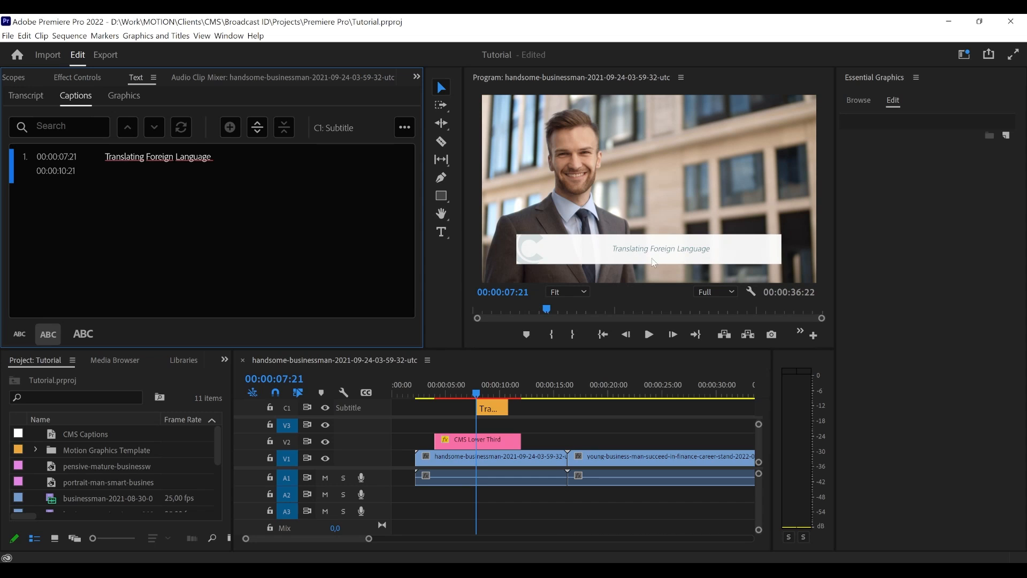
{"action": "left_click", "coordinate": [216, 179]}
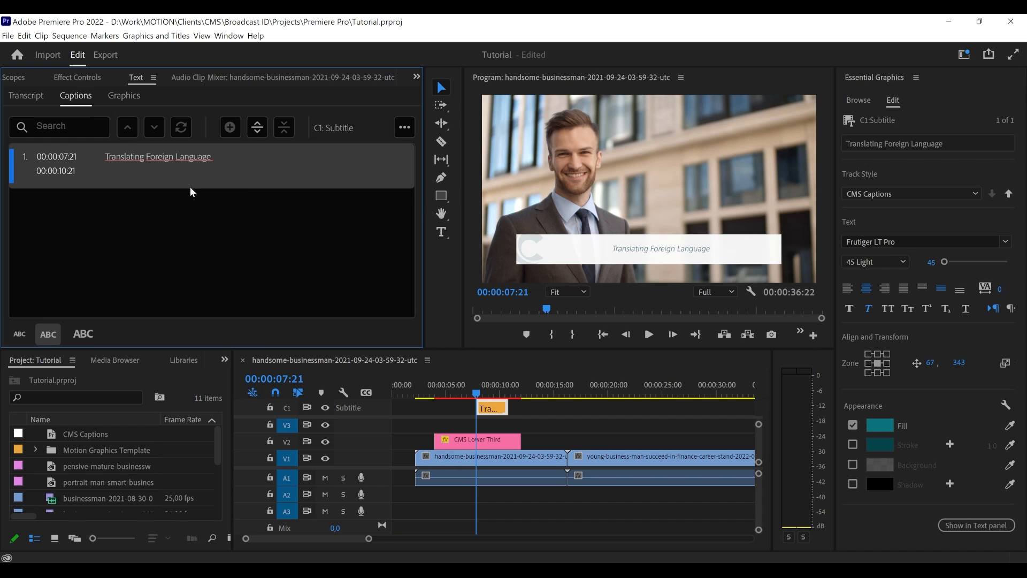
- Delete the C1 Subtitle caption track from the sequence
{"action": "right_click", "coordinate": [419, 406]}
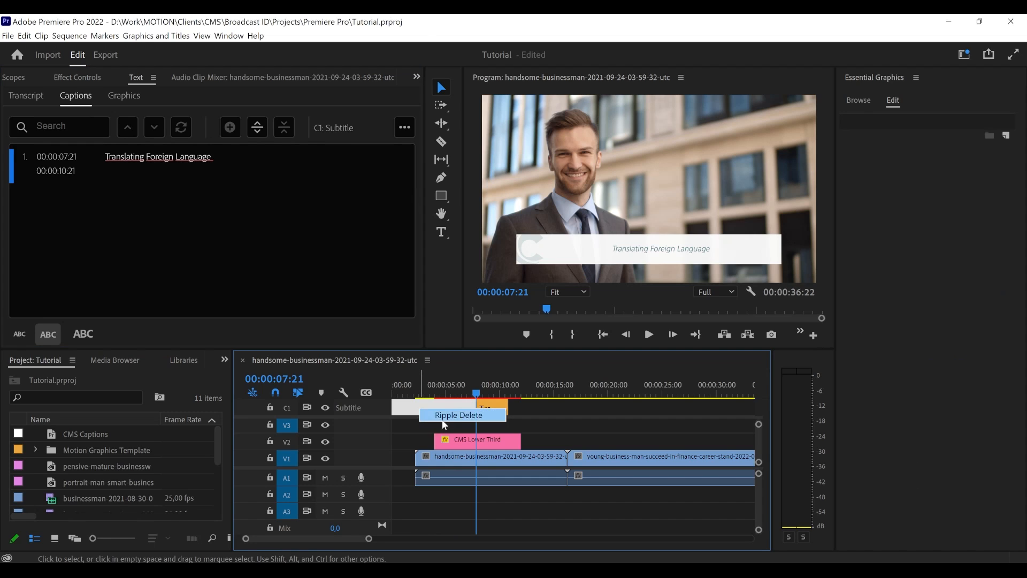
{"action": "right_click", "coordinate": [383, 405]}
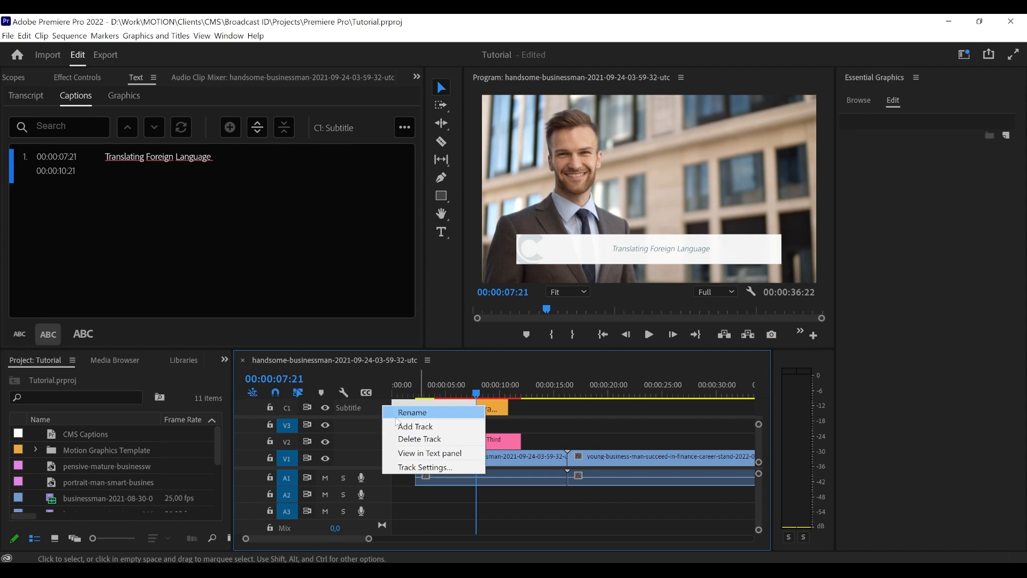
{"action": "left_click", "coordinate": [422, 438]}
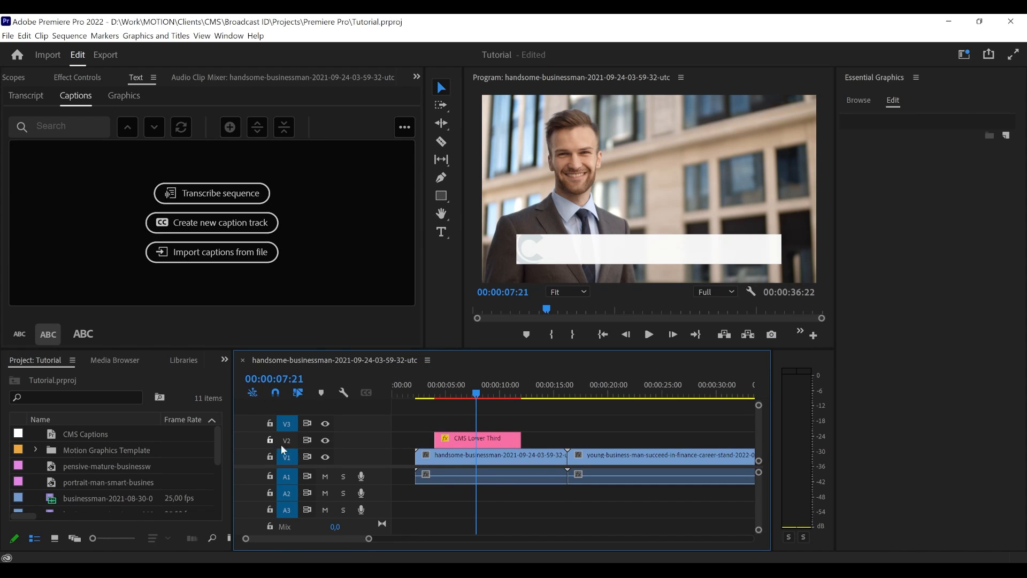
- Extend the end of the CMS Lower Third clip on V2 past the cut between the two businessman clips
{"action": "left_click", "coordinate": [493, 441]}
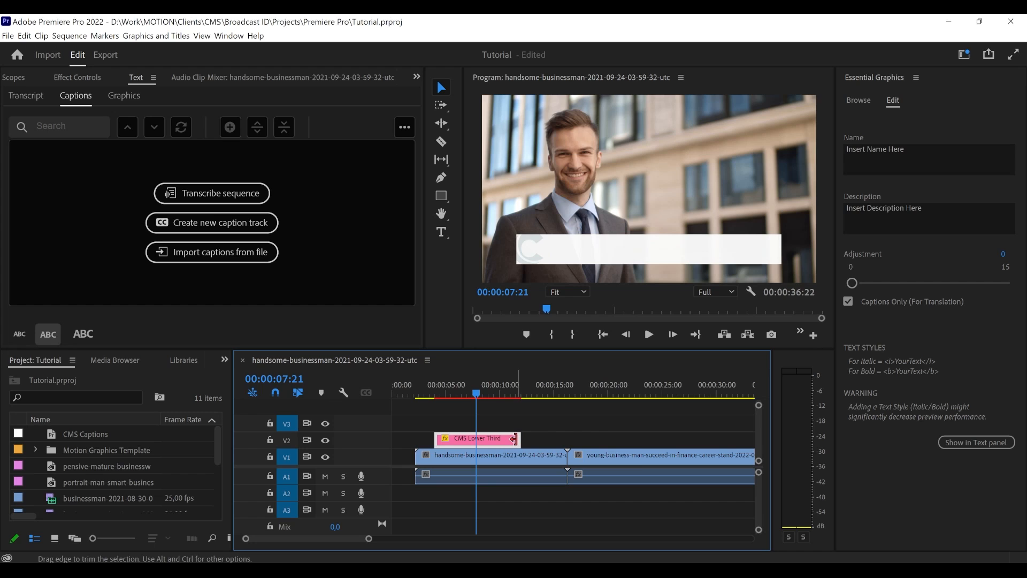
{"action": "left_click_drag", "start_coordinate": [515, 439], "coordinate": [565, 439]}
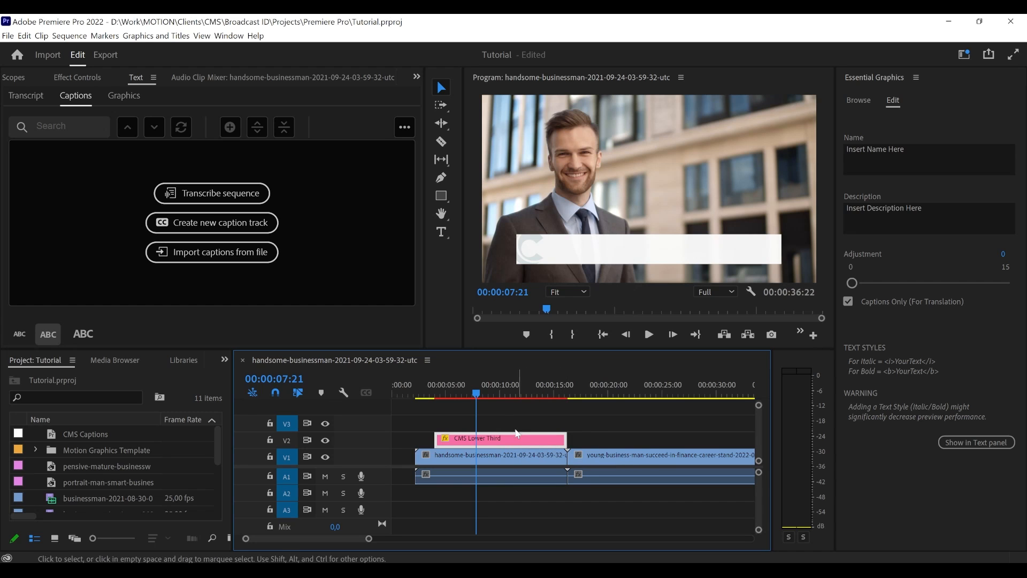
{"action": "left_click_drag", "start_coordinate": [480, 391], "coordinate": [434, 396]}
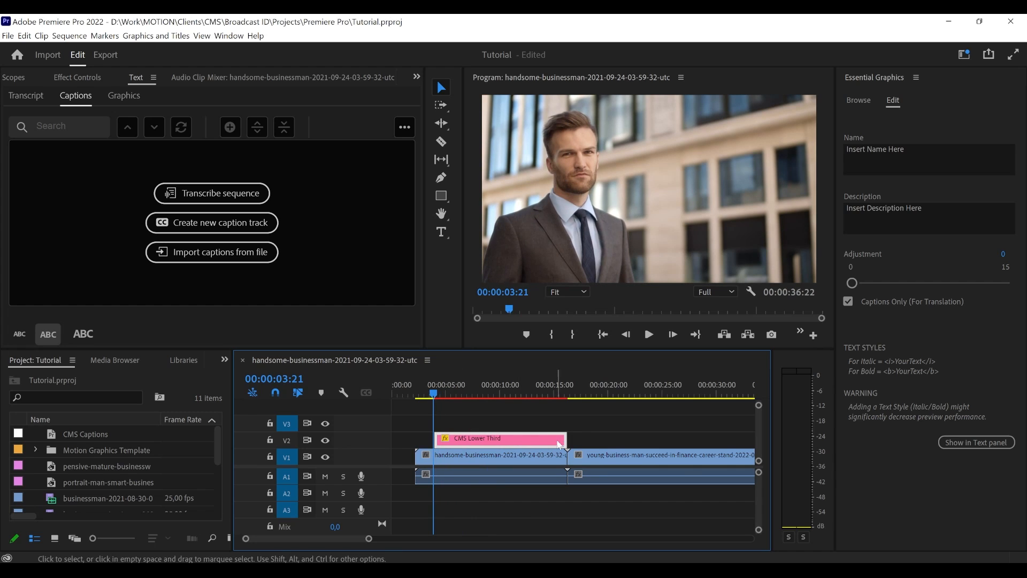
{"action": "left_click_drag", "start_coordinate": [559, 443], "coordinate": [588, 439]}
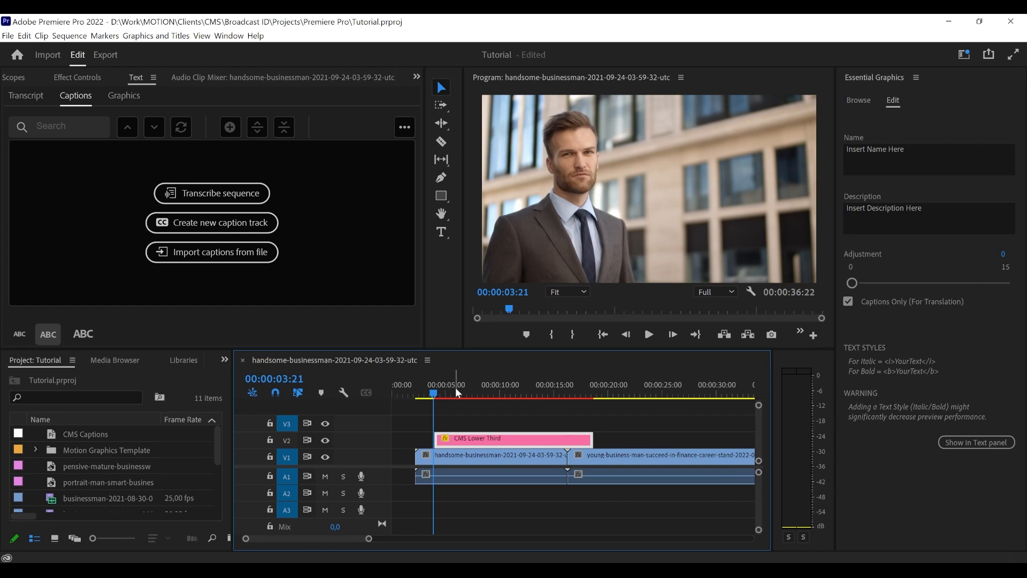
- Play back the opening and closing animations of the extended CMS Lower Third clip
{"action": "key", "text": "space"}
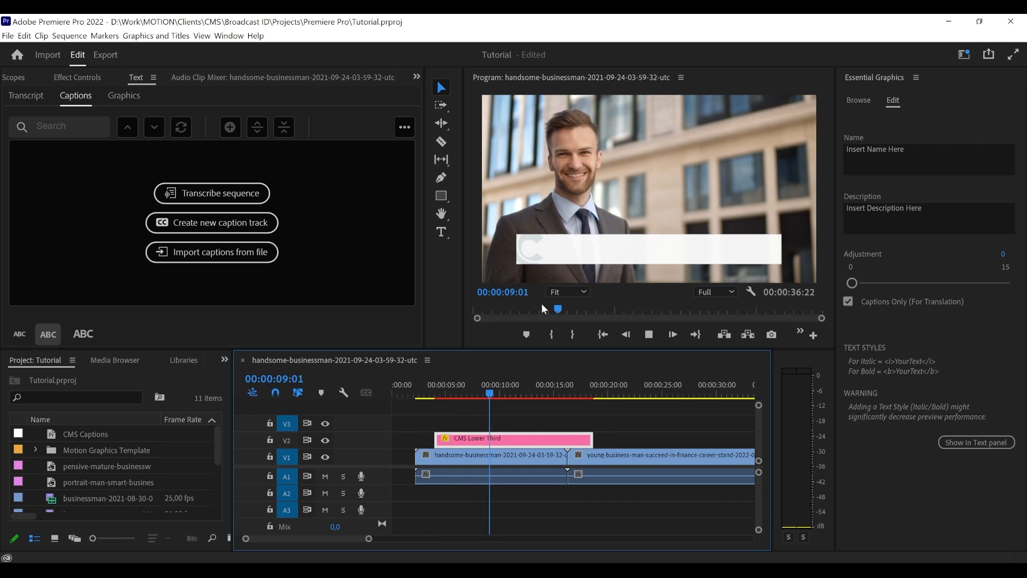
{"action": "left_click", "coordinate": [572, 391]}
{"action": "key", "text": "space"}
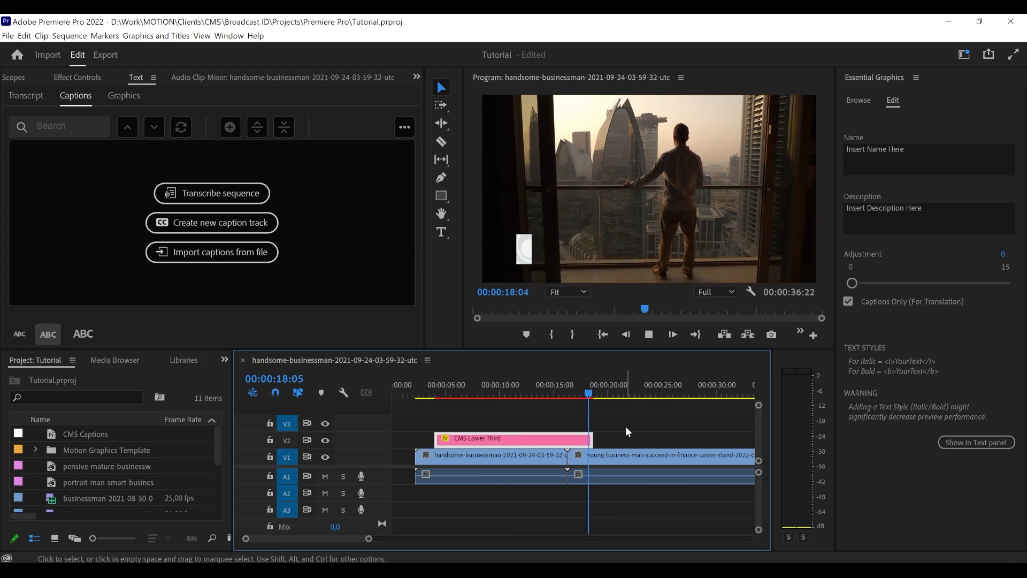
{"action": "key", "text": "space"}
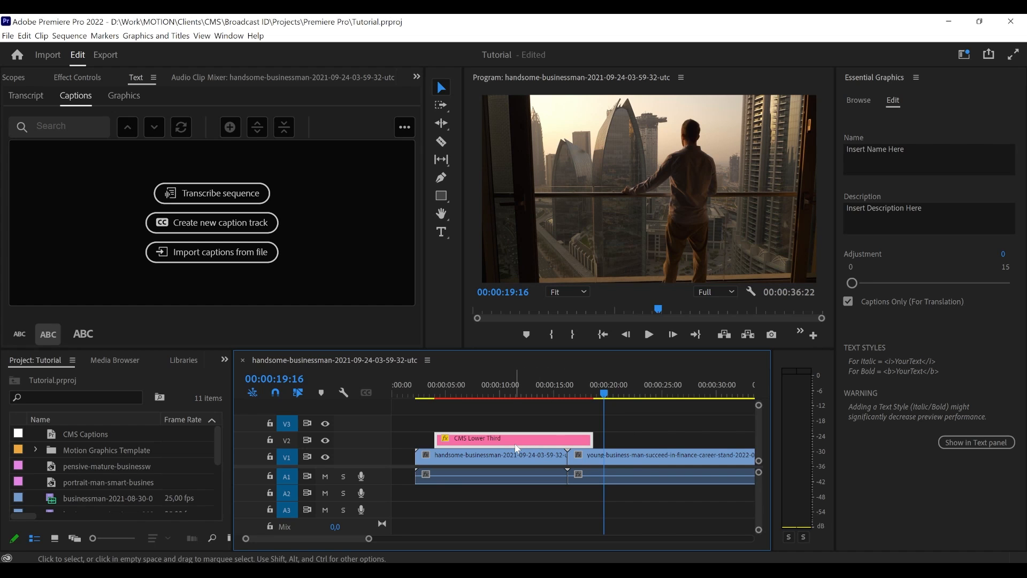
- Delete the CMS Lower Third clip from V2 and move the playhead back to 00:00:05:14
{"action": "key", "text": "Delete"}
{"action": "left_click_drag", "start_coordinate": [467, 389], "coordinate": [458, 392]}
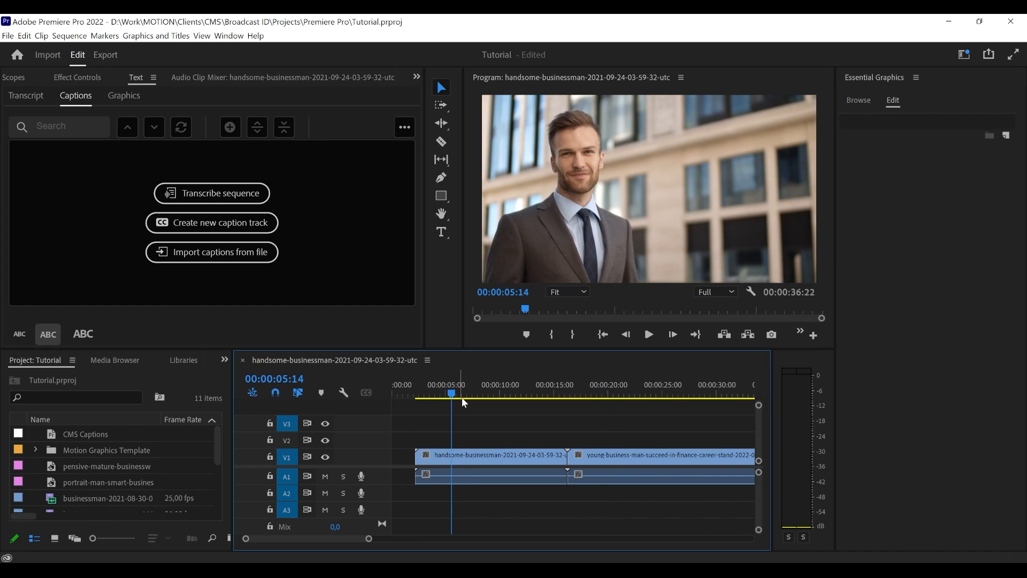
- Switch to the Graphics workspace and show the list of CMS motion graphics templates
{"action": "left_click", "coordinate": [229, 35]}
{"action": "mouse_move", "coordinate": [269, 55]}
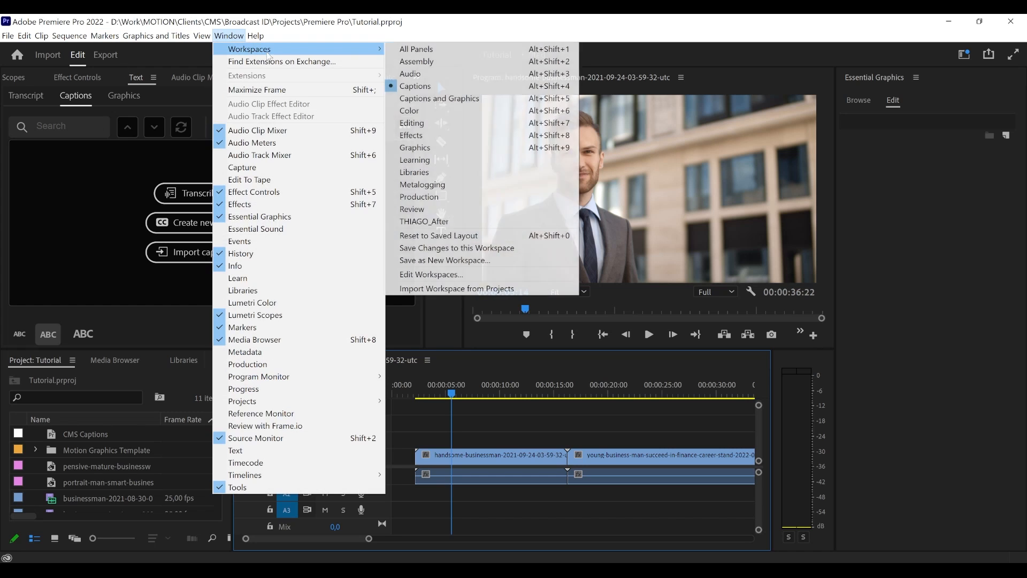
{"action": "left_click", "coordinate": [435, 144]}
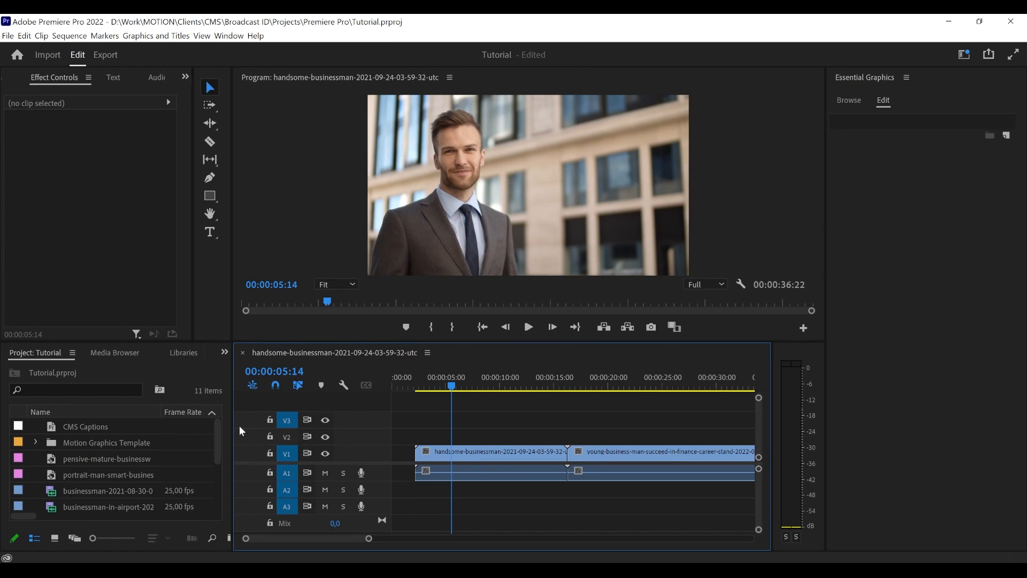
{"action": "left_click", "coordinate": [850, 101]}
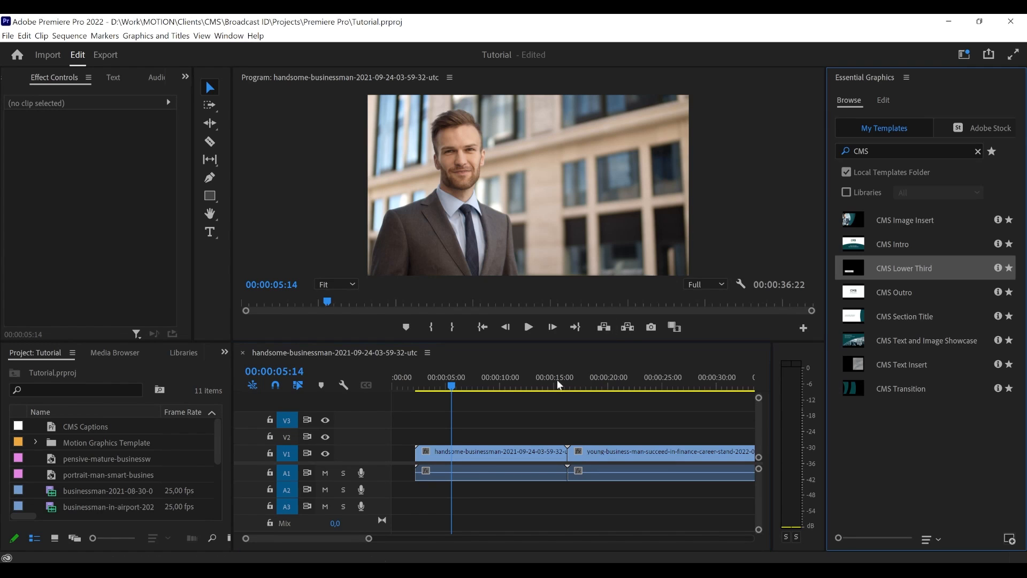
{"action": "left_click", "coordinate": [360, 540]}
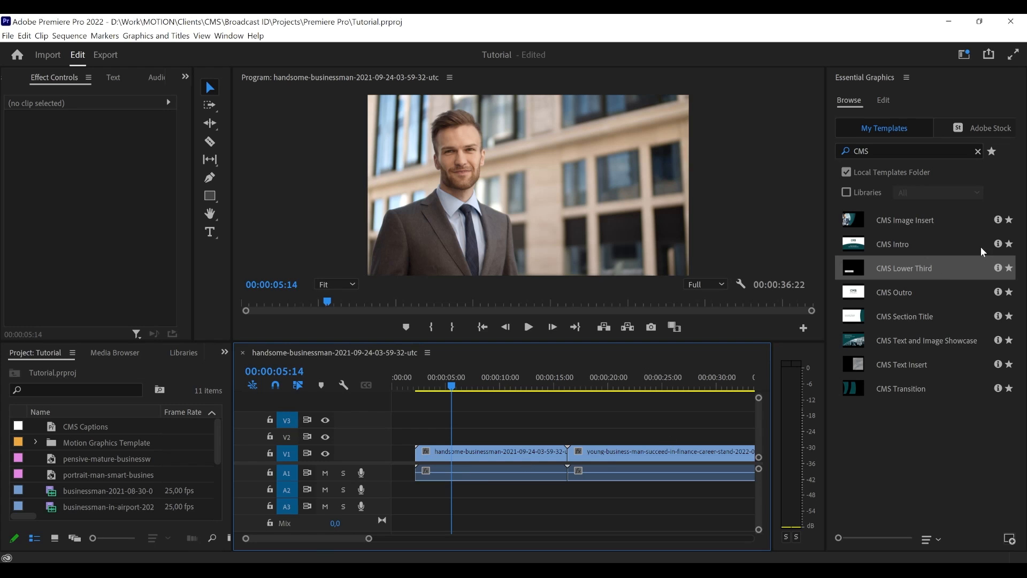
- Place the CMS Text and Image Showcase template on V2 above the businessman footage, starting at 00:00:08:15
{"action": "left_click", "coordinate": [907, 228]}
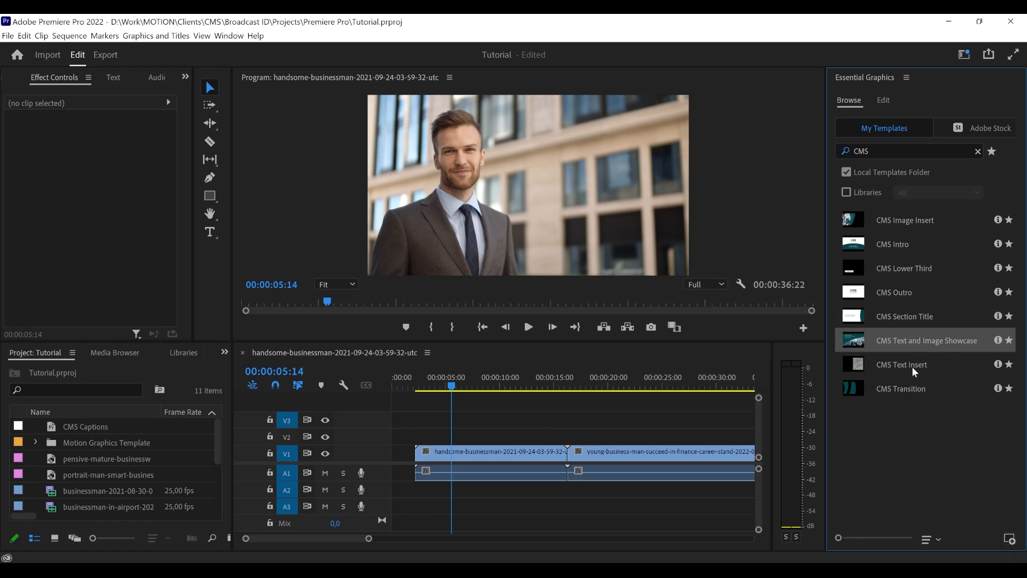
{"action": "left_click_drag", "start_coordinate": [929, 344], "coordinate": [818, 329]}
{"action": "left_click_drag", "start_coordinate": [817, 330], "coordinate": [784, 409]}
{"action": "left_click_drag", "start_coordinate": [795, 447], "coordinate": [710, 416]}
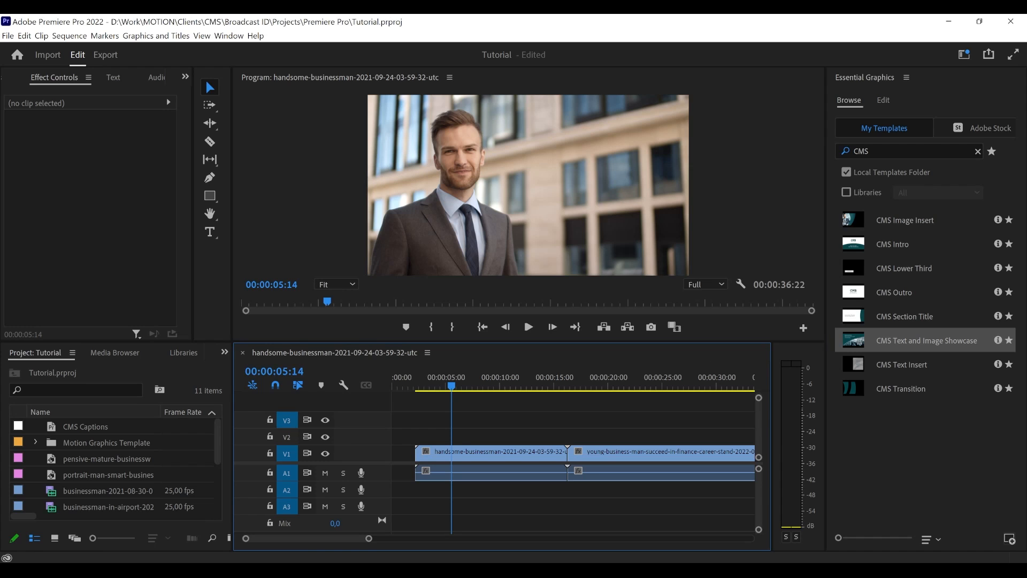
{"action": "left_click_drag", "start_coordinate": [901, 339], "coordinate": [493, 436]}
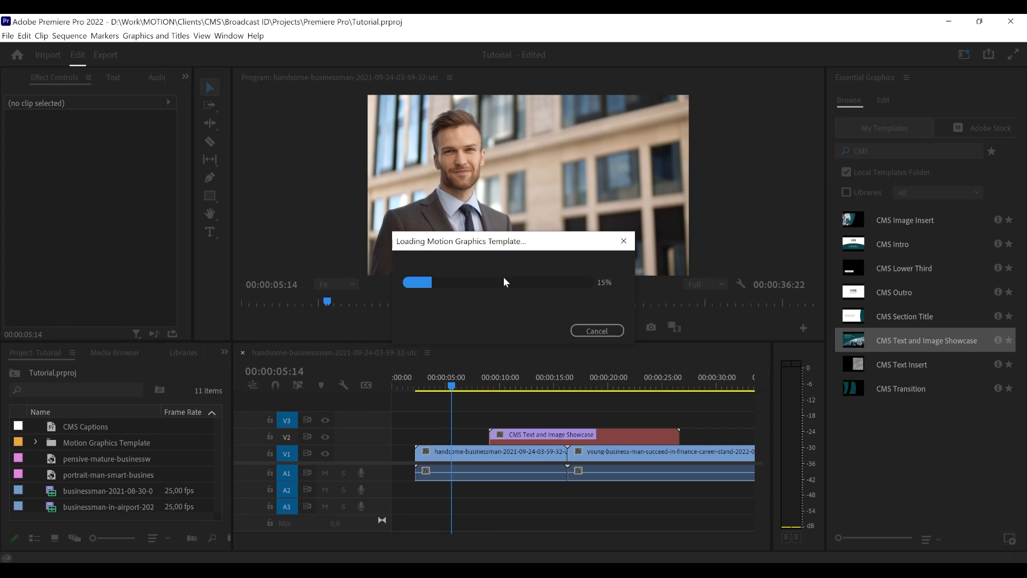
{"action": "mouse_move", "coordinate": [490, 383]}
{"action": "left_mouse_down"}
{"action": "mouse_move", "coordinate": [507, 383]}
{"action": "mouse_move", "coordinate": [485, 383]}
{"action": "left_mouse_up"}
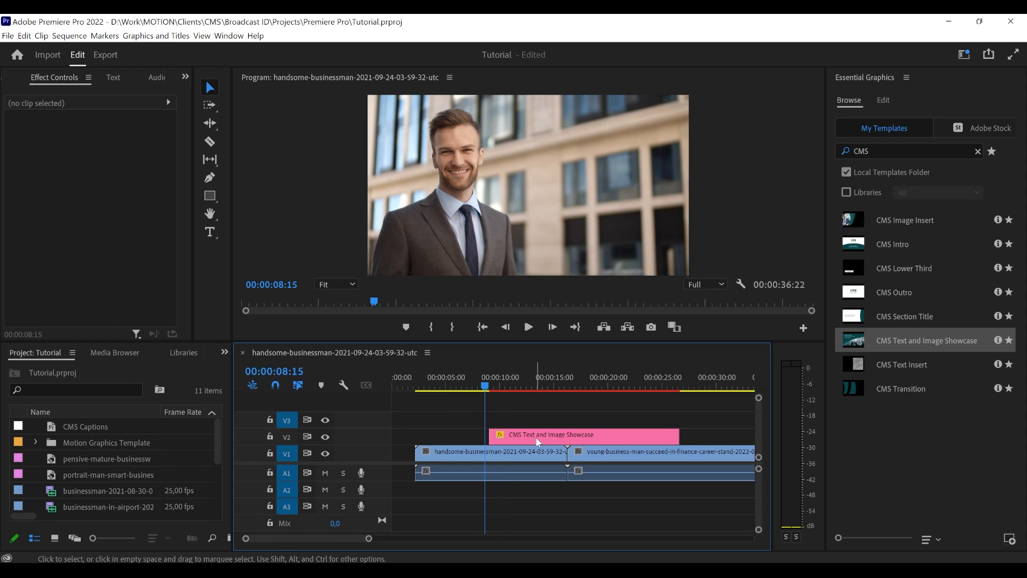
{"action": "left_click_drag", "start_coordinate": [535, 436], "coordinate": [535, 439]}
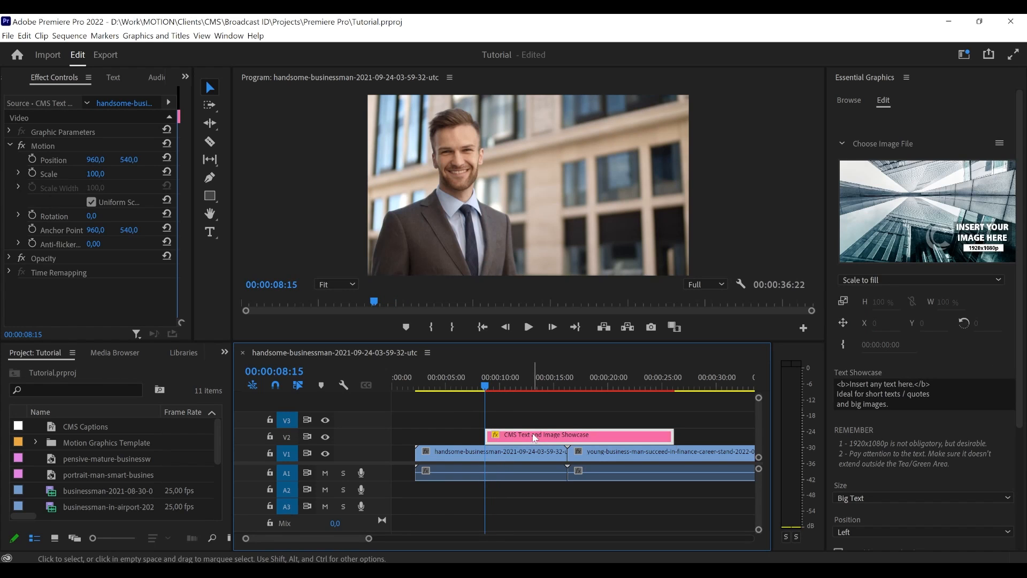
- Play back the CMS Text and Image Showcase clip from 00:00:07:17
{"action": "left_click", "coordinate": [483, 405]}
{"action": "left_click_drag", "start_coordinate": [484, 386], "coordinate": [475, 387]}
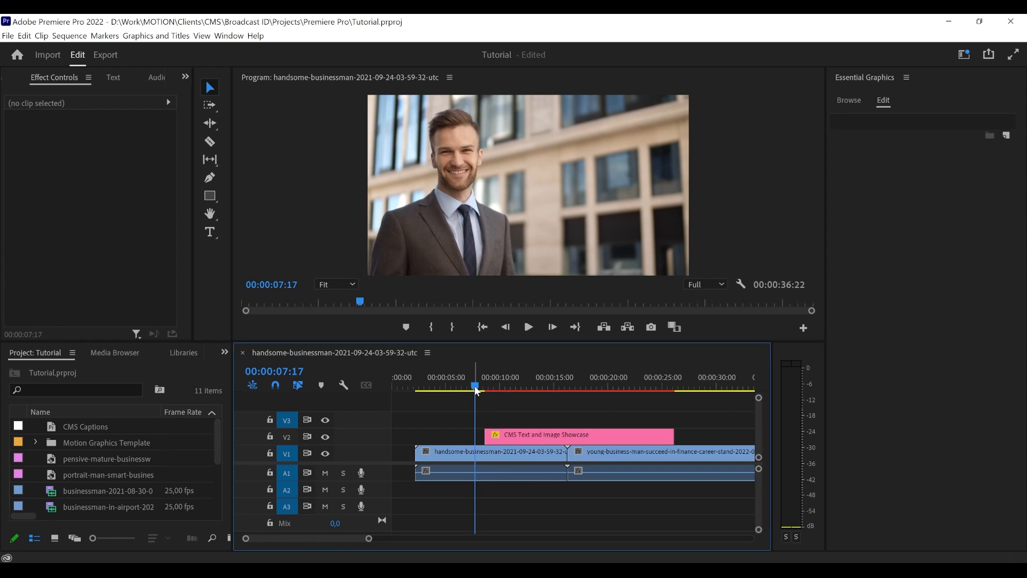
{"action": "key", "text": "space"}
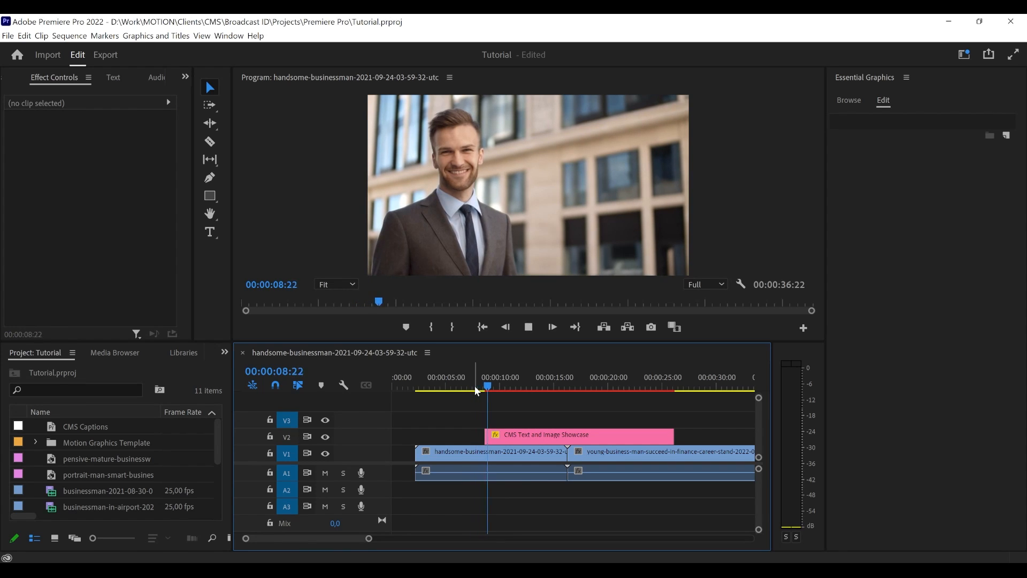
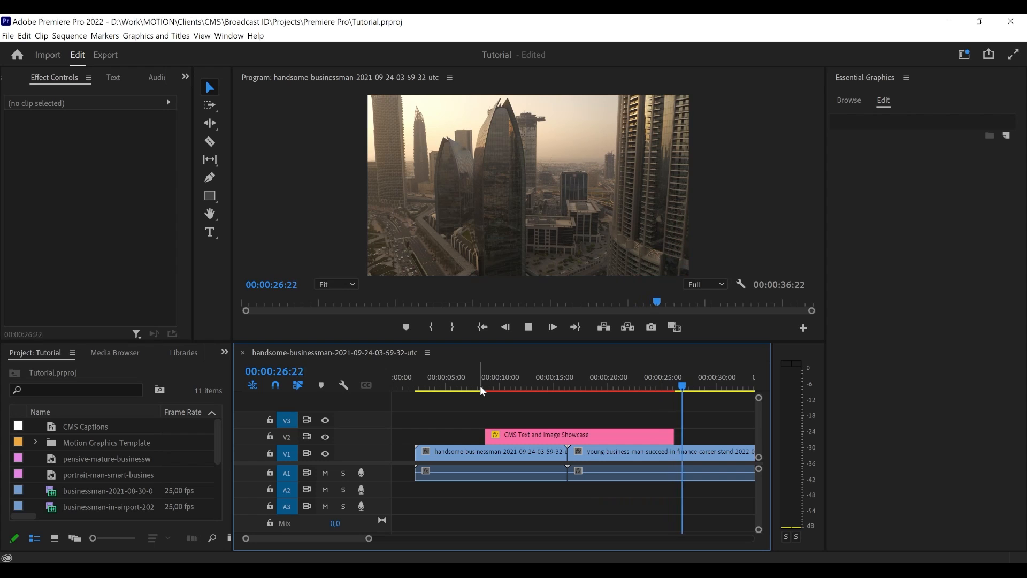
- Stop playback, park the playhead at 00:00:15:10 and select the CMS Text and Image Showcase clip on V2
{"action": "key", "text": "space"}
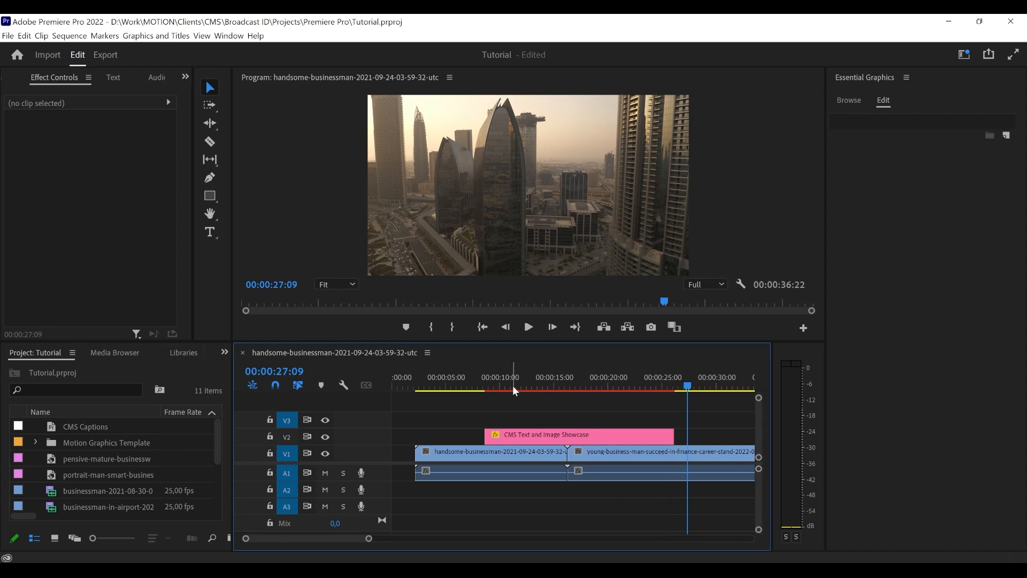
{"action": "left_click_drag", "start_coordinate": [515, 389], "coordinate": [563, 383]}
{"action": "left_click", "coordinate": [552, 391]}
{"action": "left_click", "coordinate": [564, 434]}
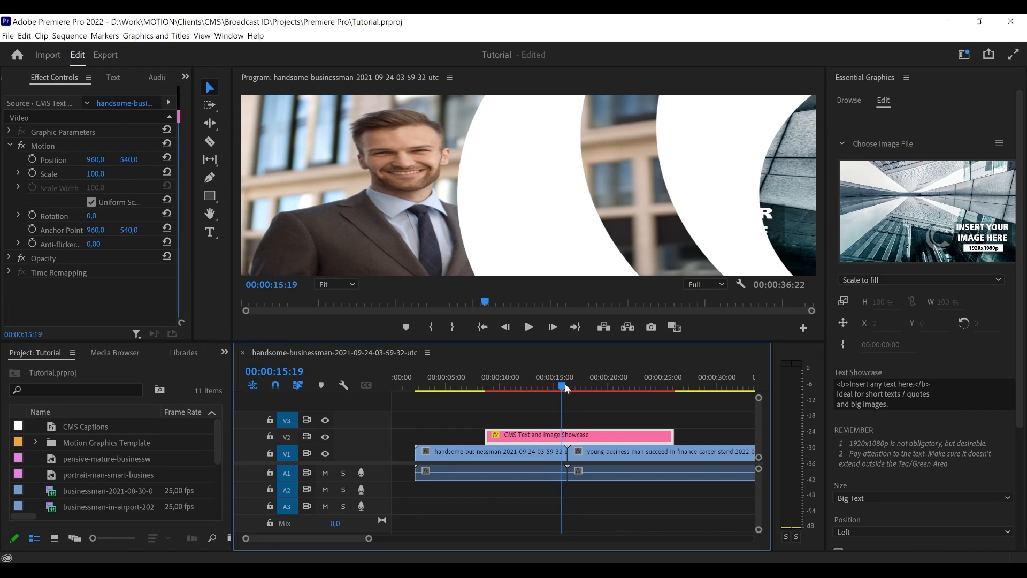
{"action": "left_click", "coordinate": [556, 422]}
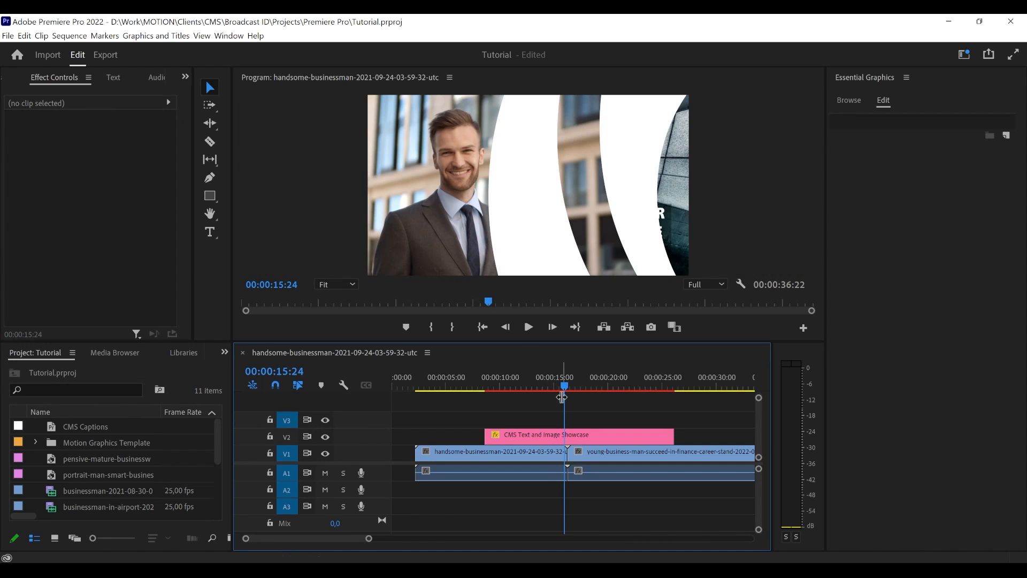
{"action": "left_click_drag", "start_coordinate": [565, 387], "coordinate": [560, 384]}
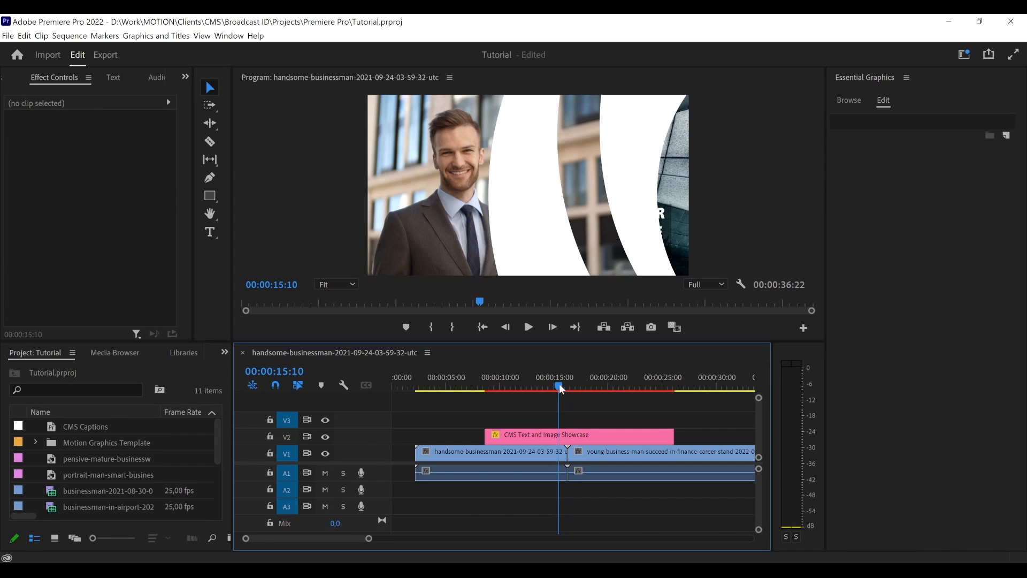
{"action": "left_click", "coordinate": [564, 440]}
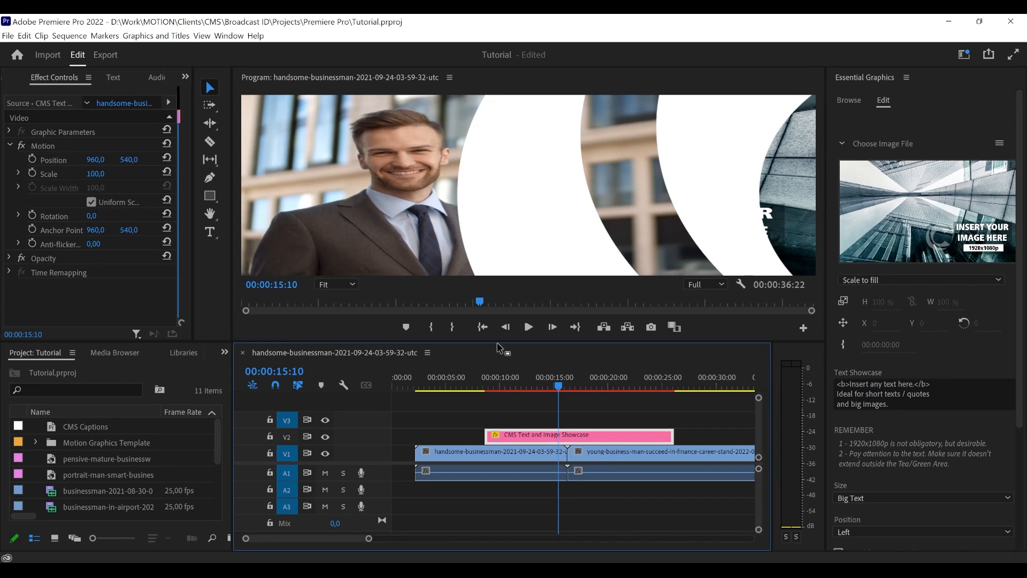
- Enlarge the program preview, move the playhead to 00:00:15:19 and widen the Essential Graphics area slightly
{"action": "left_click", "coordinate": [528, 326]}
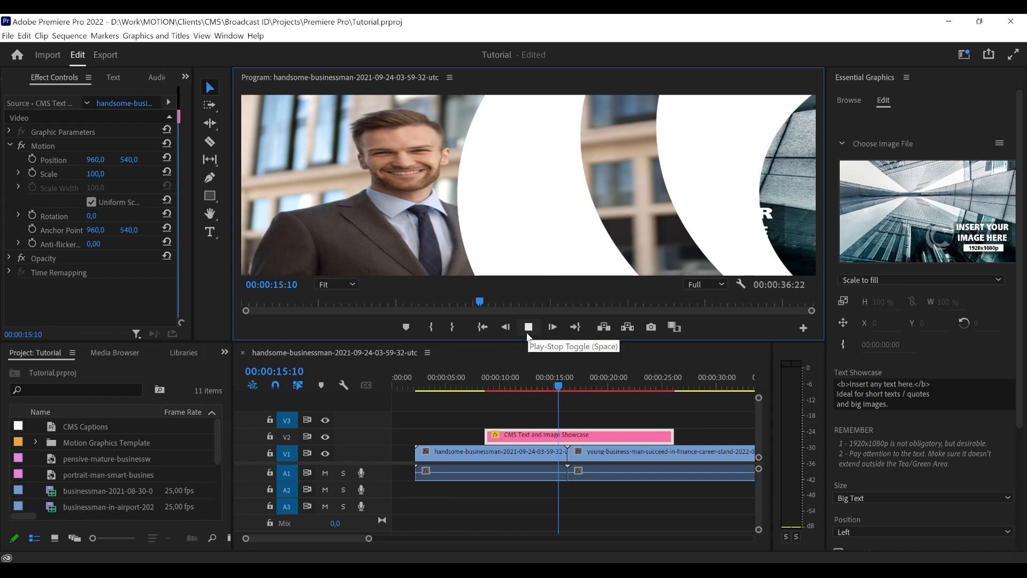
{"action": "left_click", "coordinate": [527, 327]}
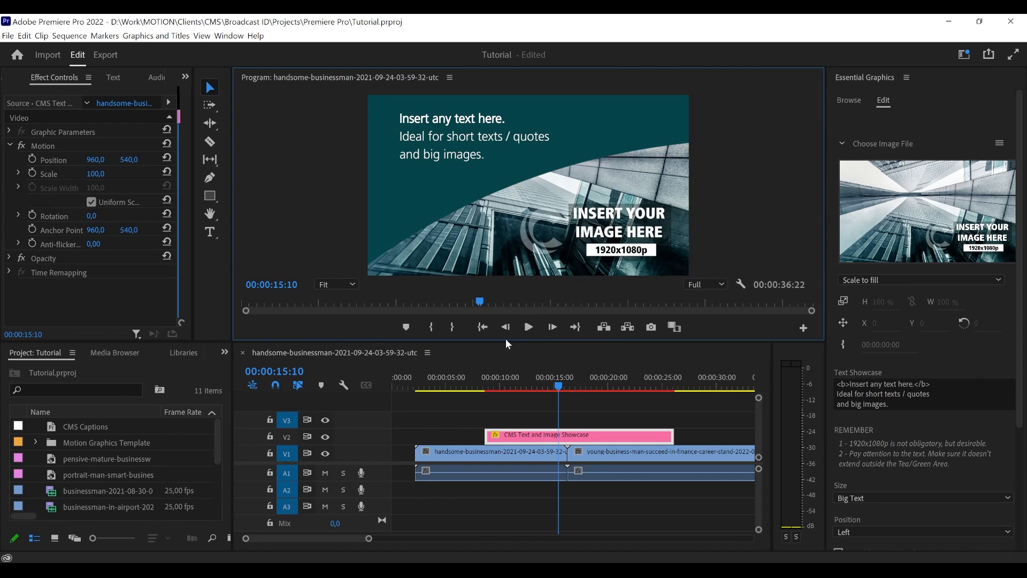
{"action": "mouse_move", "coordinate": [506, 342]}
{"action": "left_mouse_down"}
{"action": "mouse_move", "coordinate": [505, 366]}
{"action": "mouse_move", "coordinate": [506, 355]}
{"action": "left_mouse_up"}
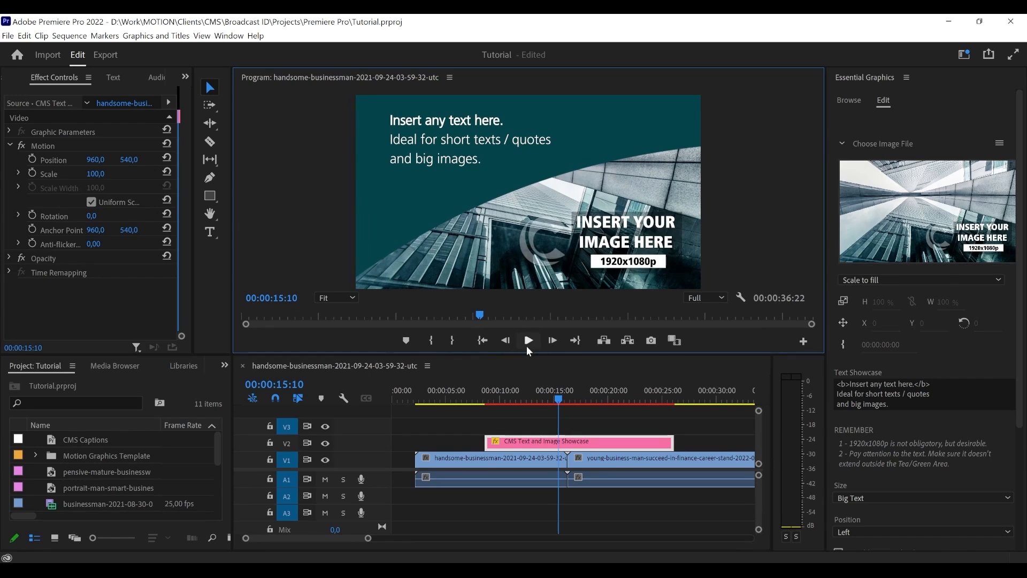
{"action": "left_click", "coordinate": [561, 399]}
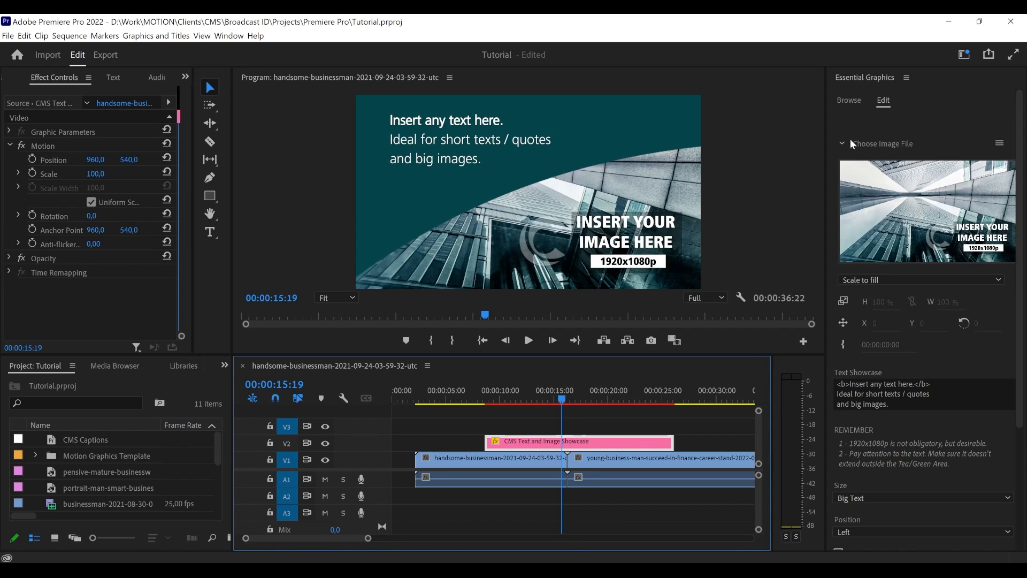
{"action": "left_click_drag", "start_coordinate": [825, 141], "coordinate": [813, 141]}
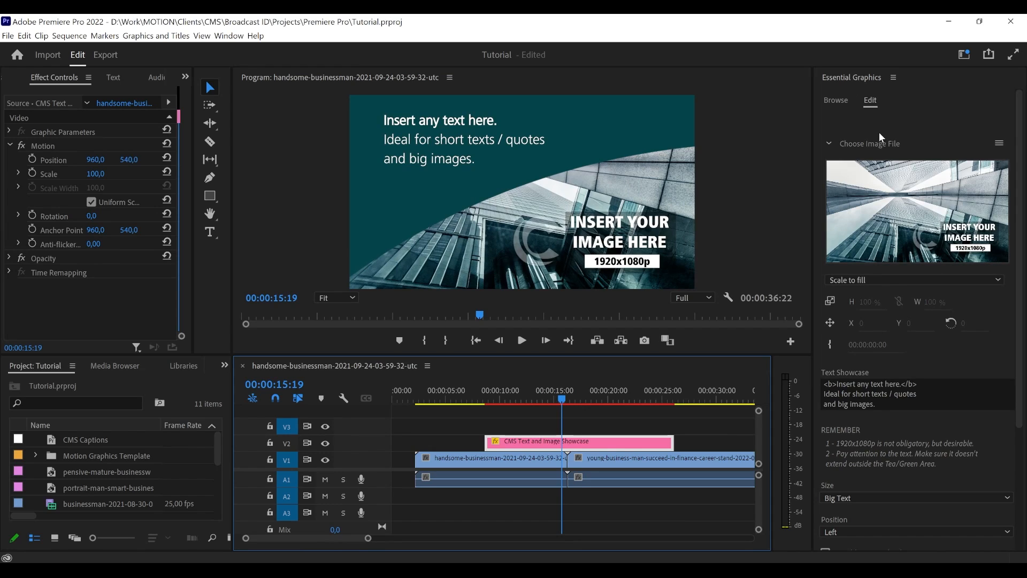
{"action": "left_click", "coordinate": [828, 141]}
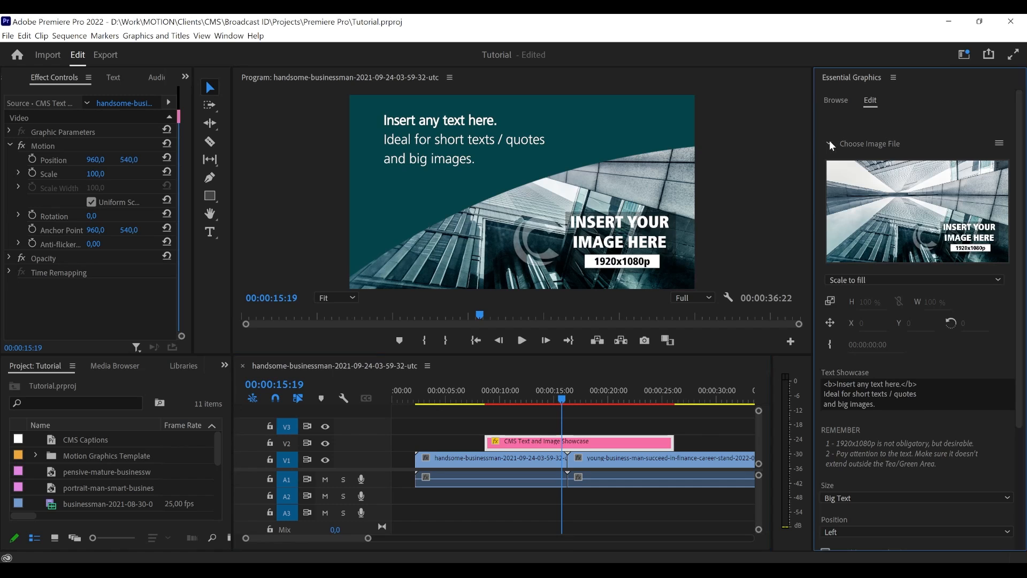
{"action": "left_click", "coordinate": [827, 143]}
{"action": "left_click", "coordinate": [998, 144]}
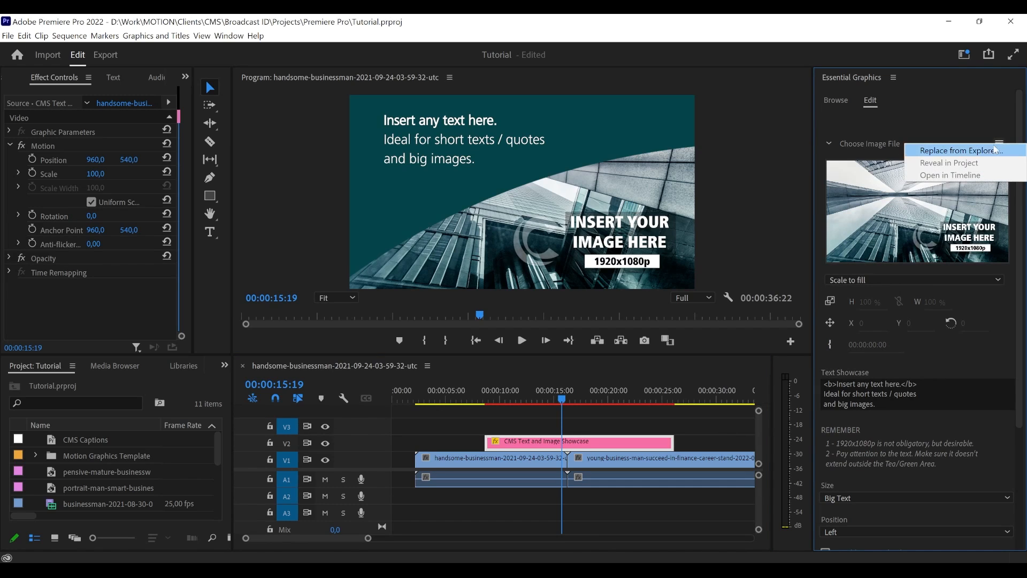
{"action": "left_click", "coordinate": [965, 153]}
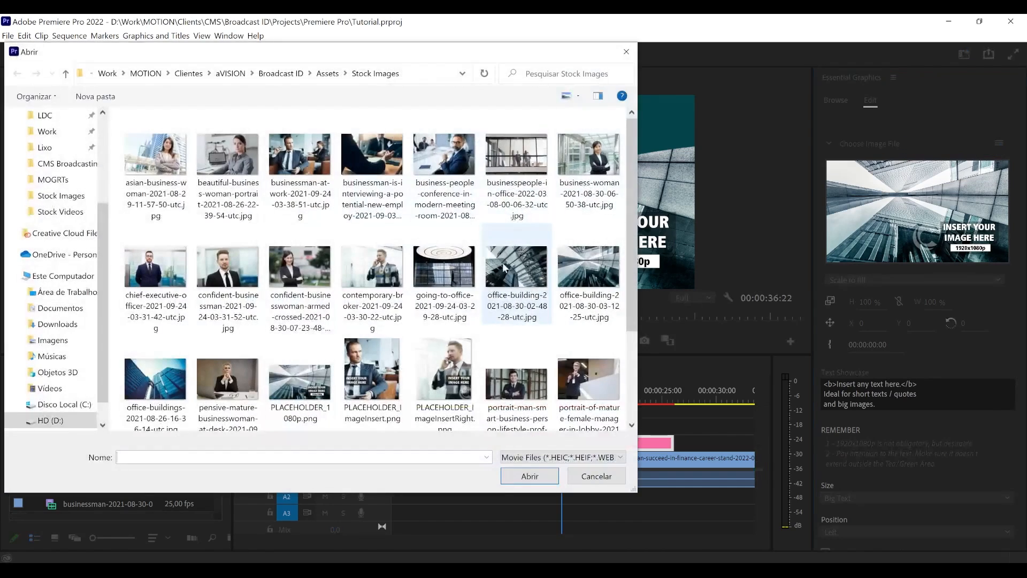
{"action": "left_click", "coordinate": [436, 270]}
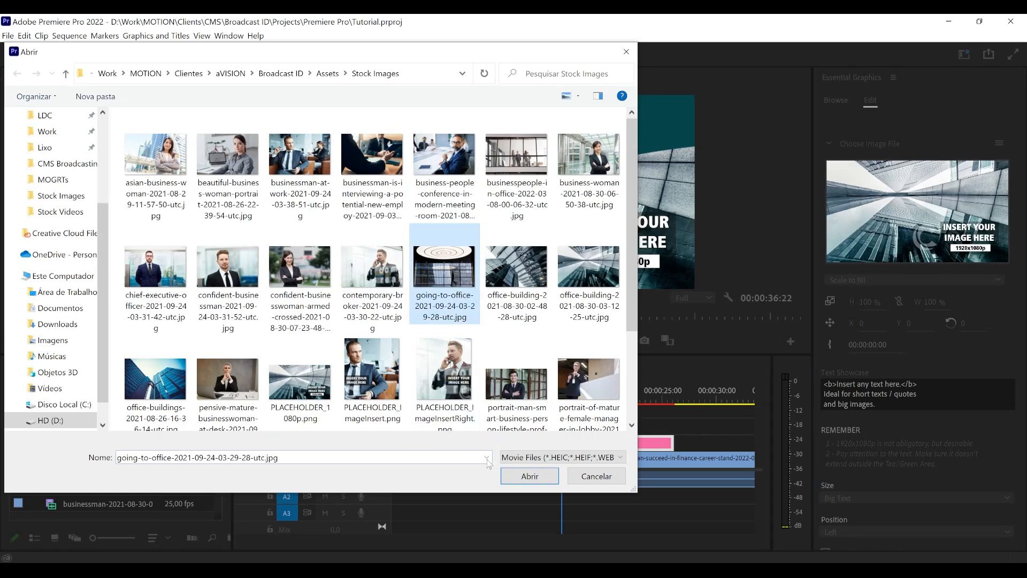
{"action": "left_click", "coordinate": [227, 383]}
{"action": "left_click", "coordinate": [444, 249]}
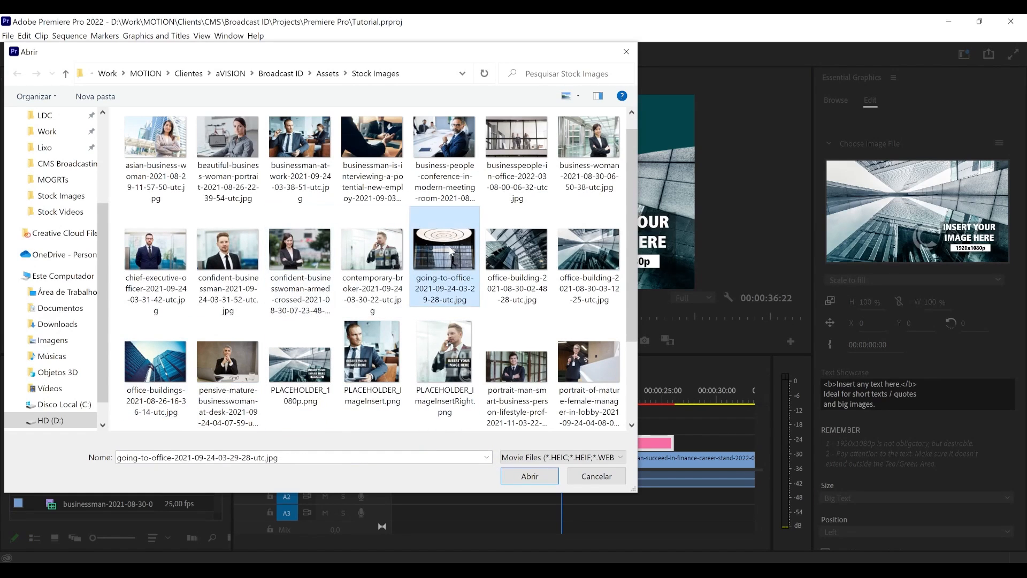
{"action": "left_click", "coordinate": [534, 478]}
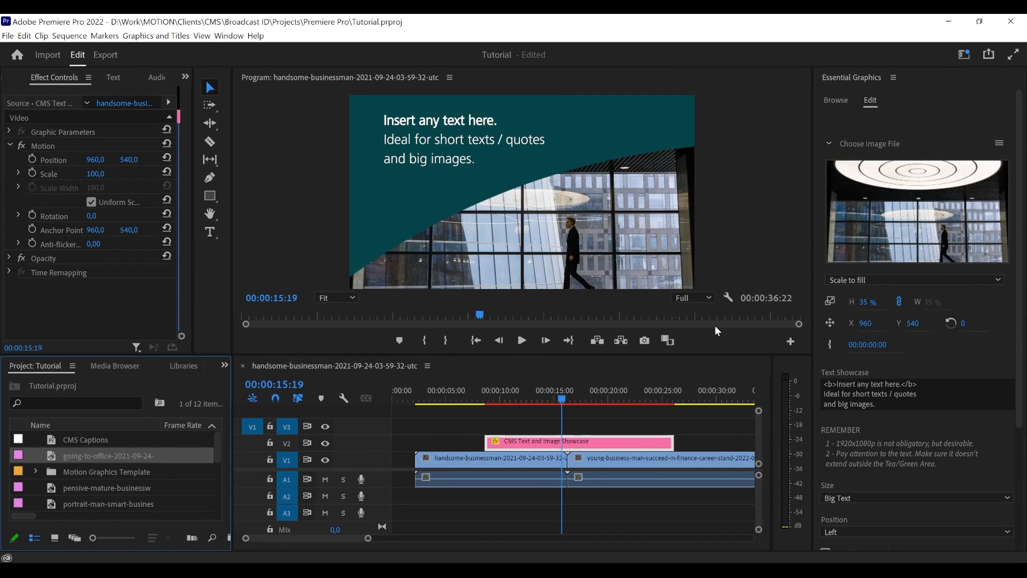
- Reframe the replaced office image inside the template at 44% scale and position X 977, Y 383, and return to the main sequence
{"action": "double_click", "coordinate": [919, 215]}
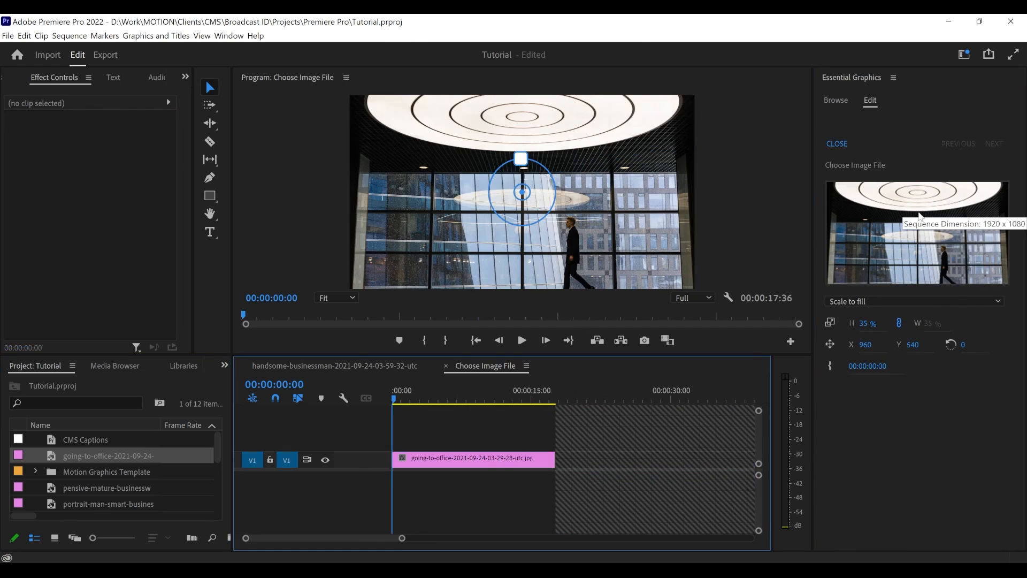
{"action": "left_click_drag", "start_coordinate": [533, 198], "coordinate": [500, 121]}
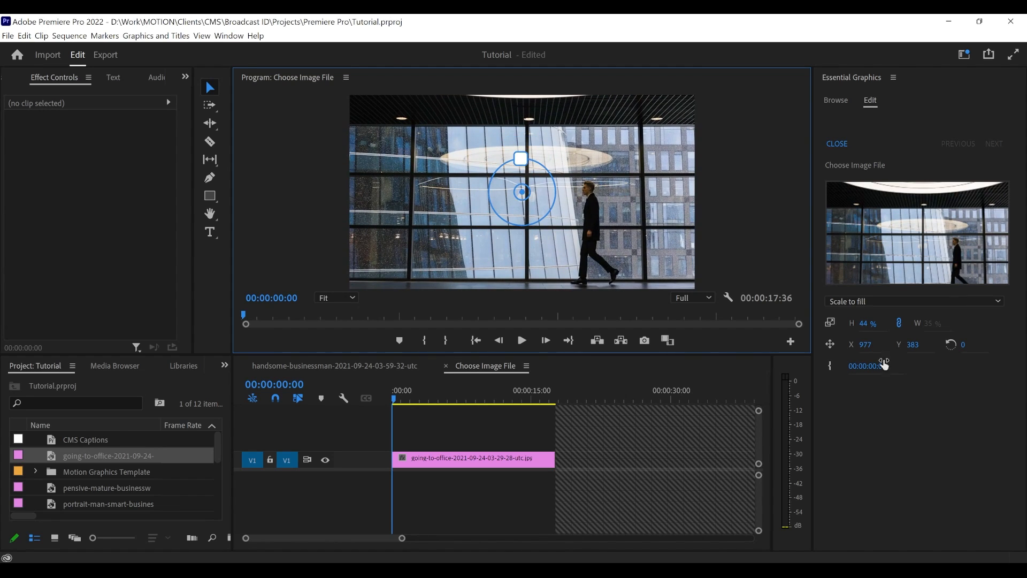
{"action": "left_click", "coordinate": [836, 145]}
{"action": "left_click", "coordinate": [562, 406]}
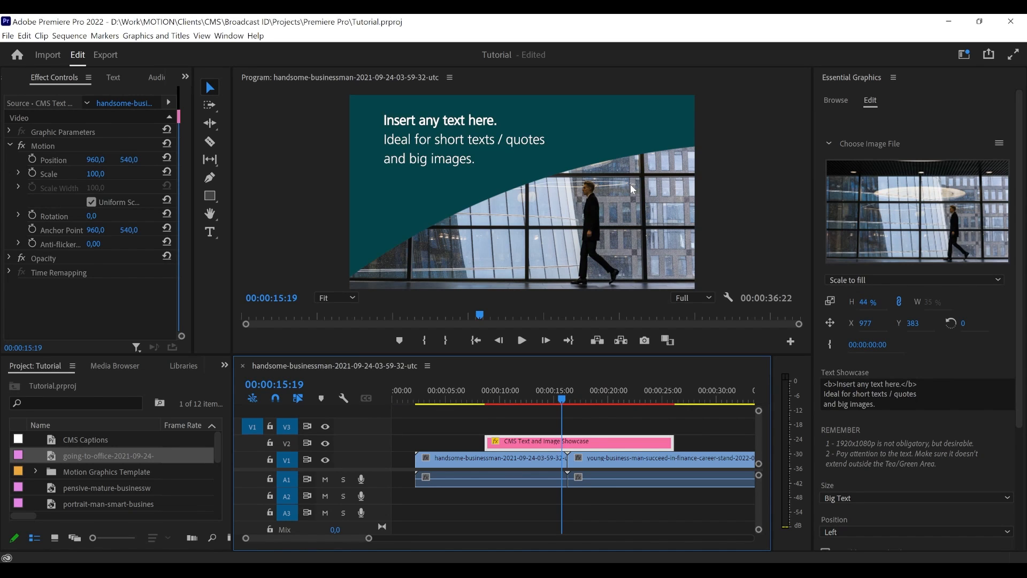
- Play back the showcase clip from 00:00:08:07 and park the playhead at 00:00:14:15
{"action": "left_click_drag", "start_coordinate": [532, 401], "coordinate": [482, 405]}
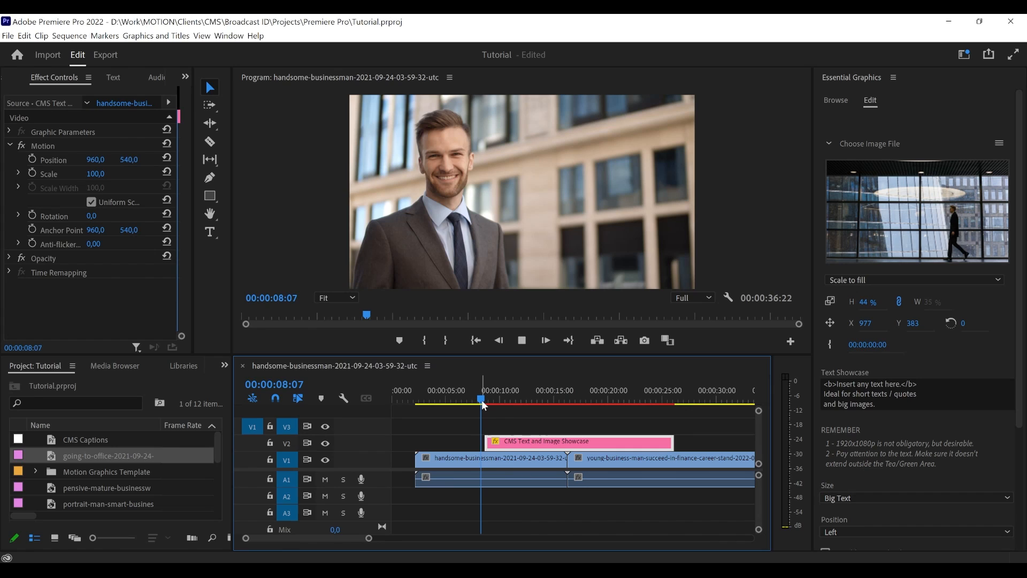
{"action": "key", "text": "space"}
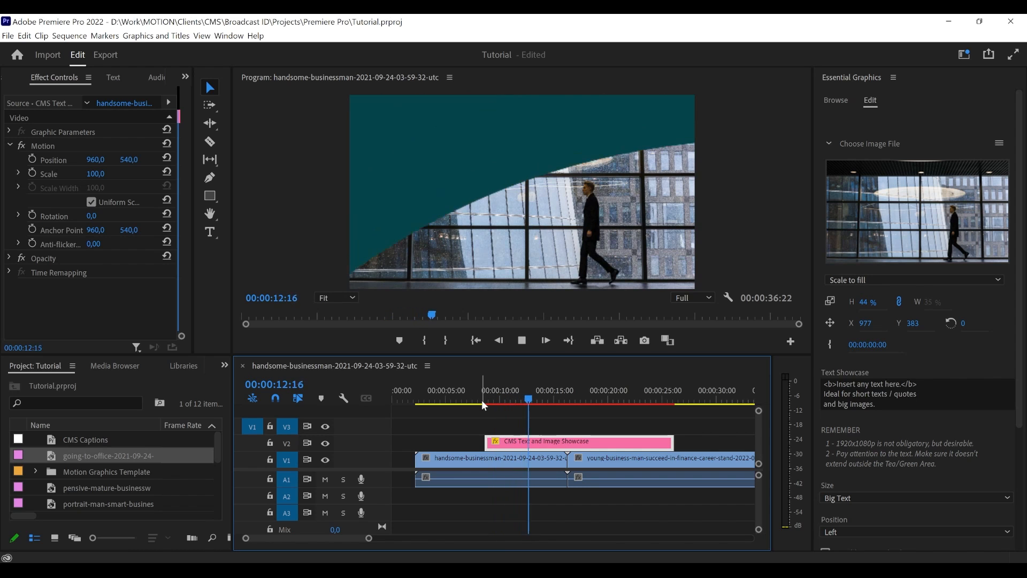
{"action": "key", "text": "space"}
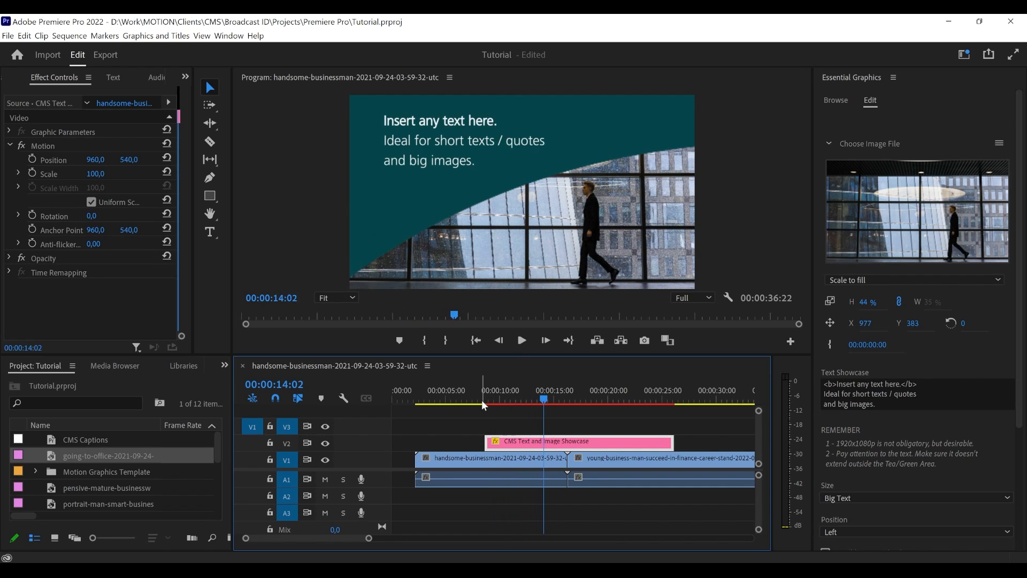
{"action": "left_click_drag", "start_coordinate": [547, 401], "coordinate": [550, 401]}
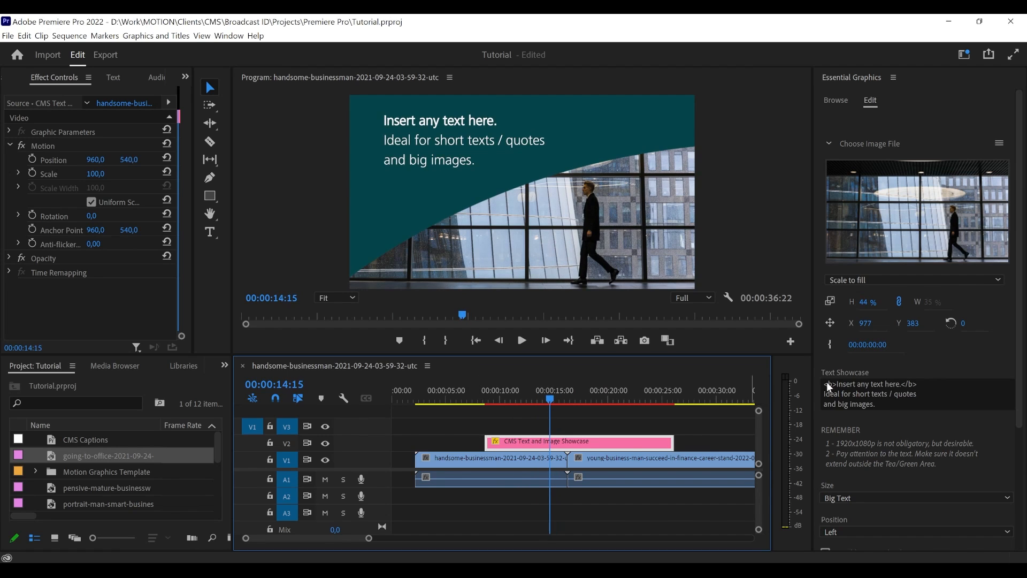
- Collapse the Choose Image File settings and delete the bold first line of the Text Showcase text
{"action": "left_click", "coordinate": [828, 146]}
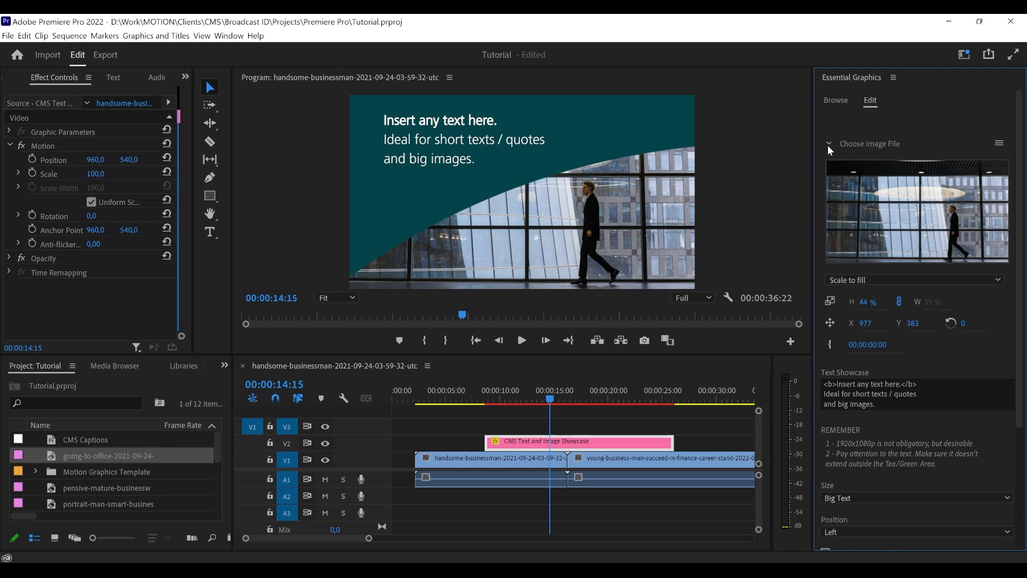
{"action": "left_click", "coordinate": [827, 145]}
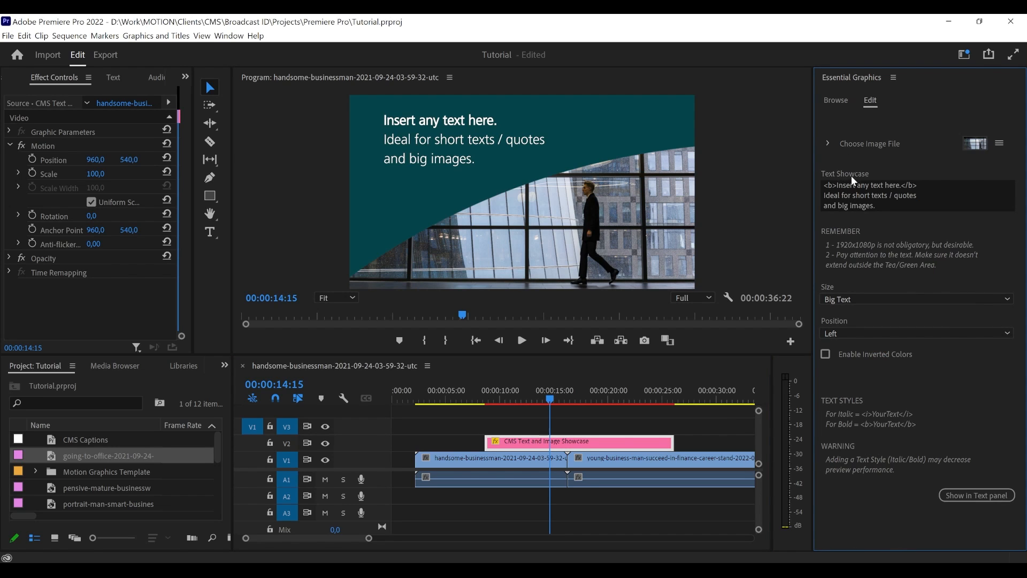
{"action": "left_click", "coordinate": [867, 193]}
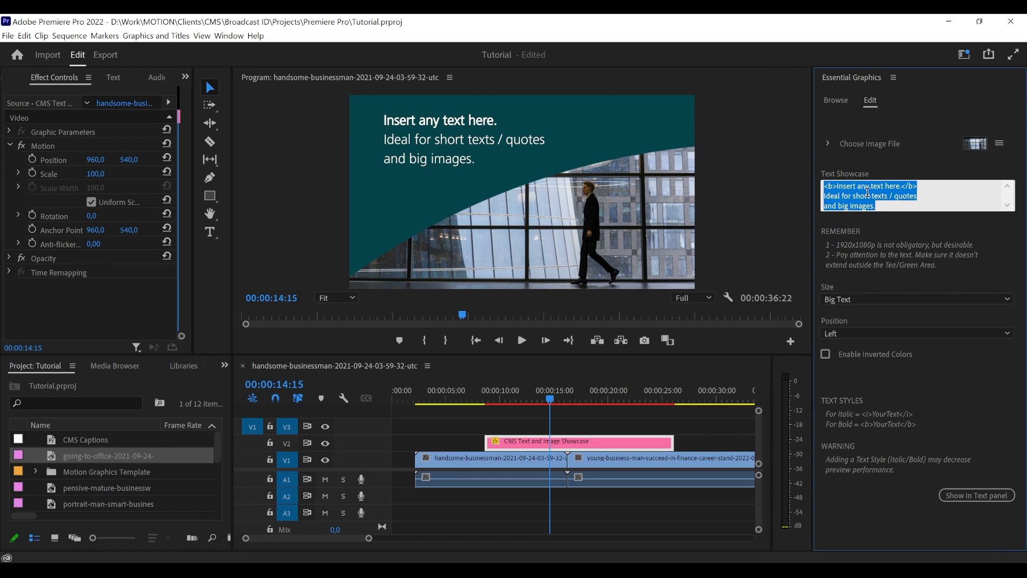
{"action": "left_click", "coordinate": [865, 198]}
{"action": "left_click_drag", "start_coordinate": [919, 190], "coordinate": [859, 196]}
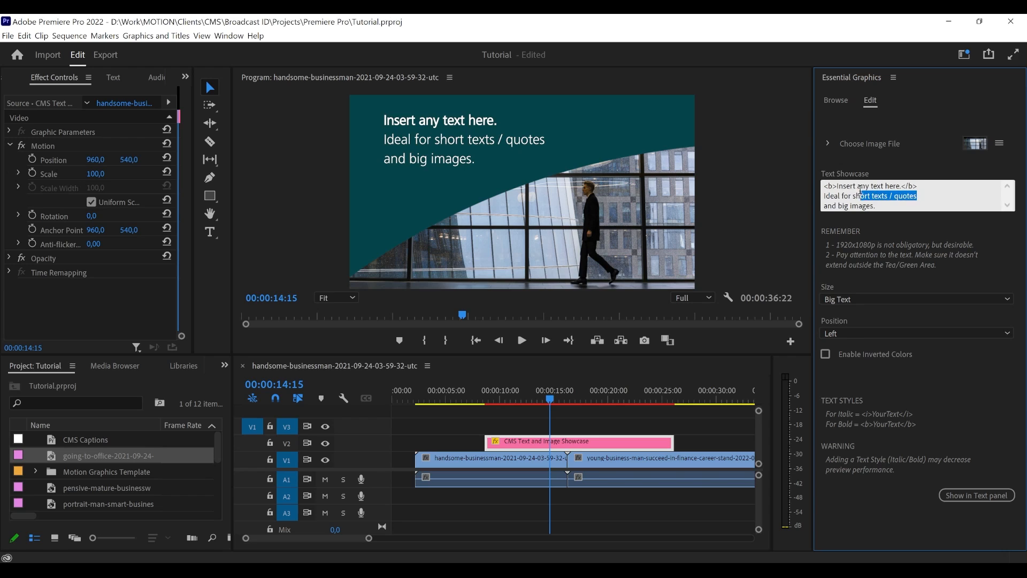
{"action": "left_click_drag", "start_coordinate": [918, 186], "coordinate": [824, 183]}
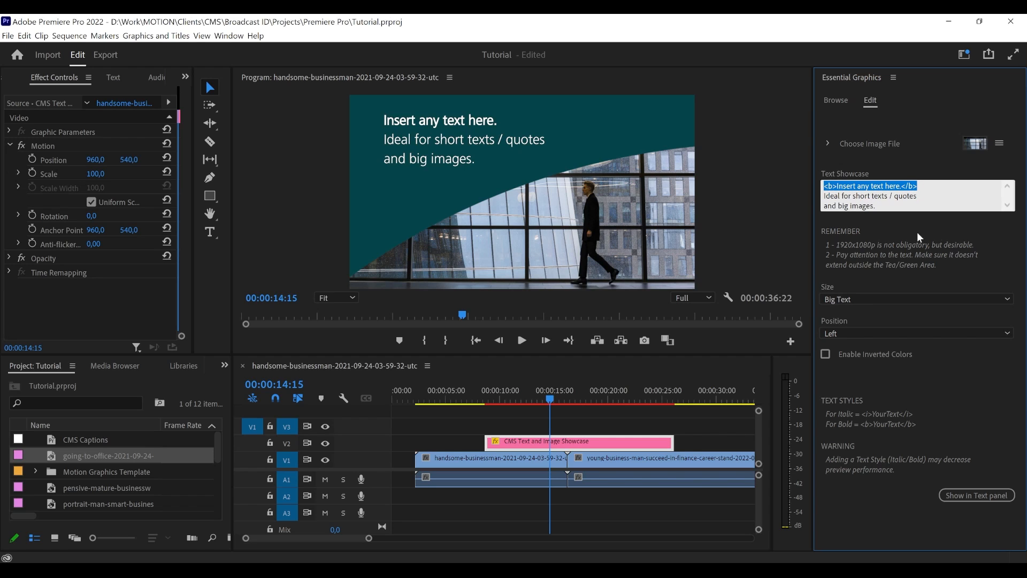
{"action": "key", "text": "BackSpace"}
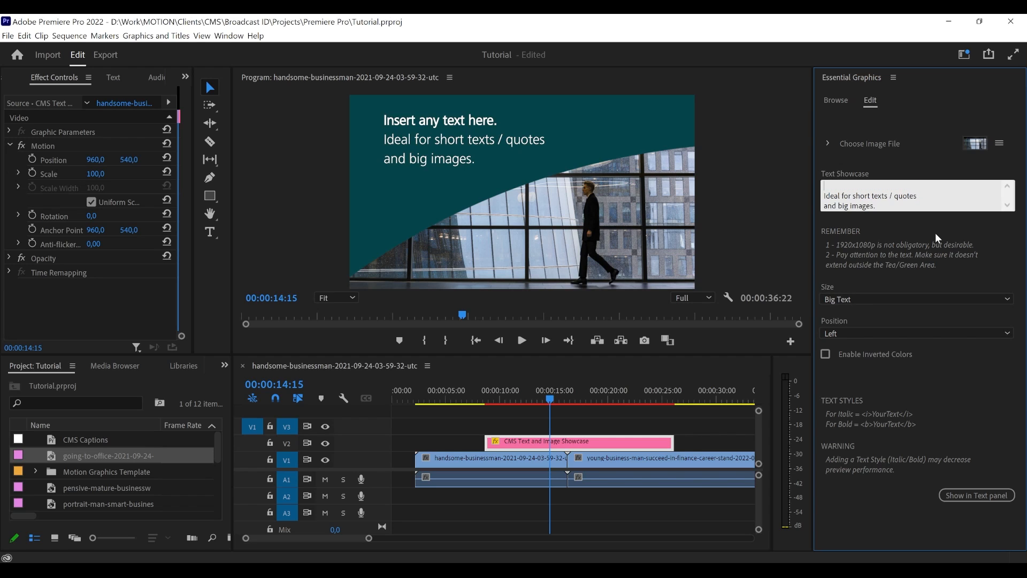
{"action": "key", "text": "Delete"}
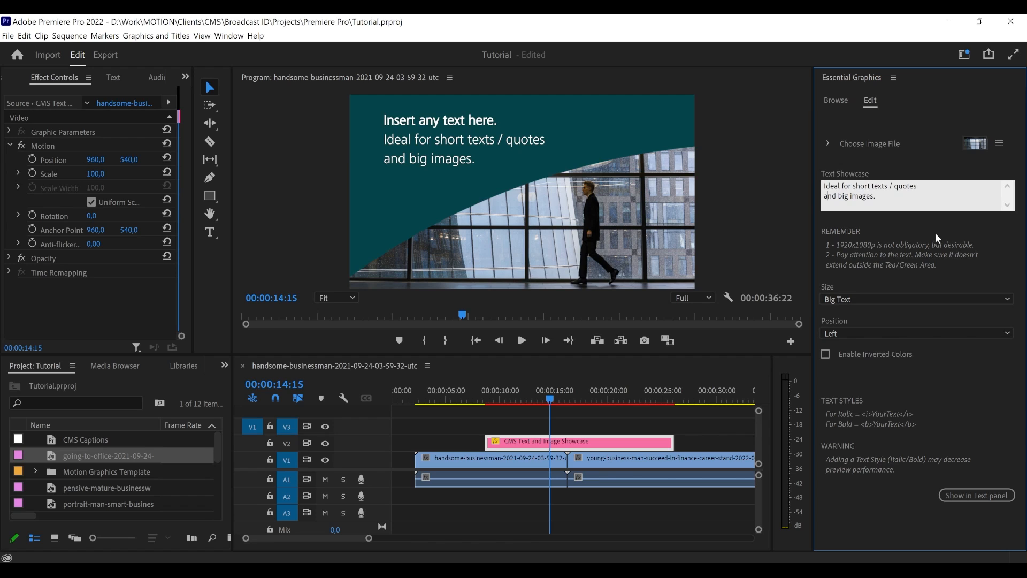
- Replace all the remaining Text Showcase text with "Just a quote." in quotation marks
{"action": "key", "text": "Right"}
{"action": "key", "text": "Right"}
{"action": "key", "text": "Right"}
{"action": "key", "text": "Right"}
{"action": "key", "text": "Right"}
{"action": "key", "text": "Right"}
{"action": "key", "text": "Right"}
{"action": "key", "text": "Right"}
{"action": "key", "text": "shift+Up"}
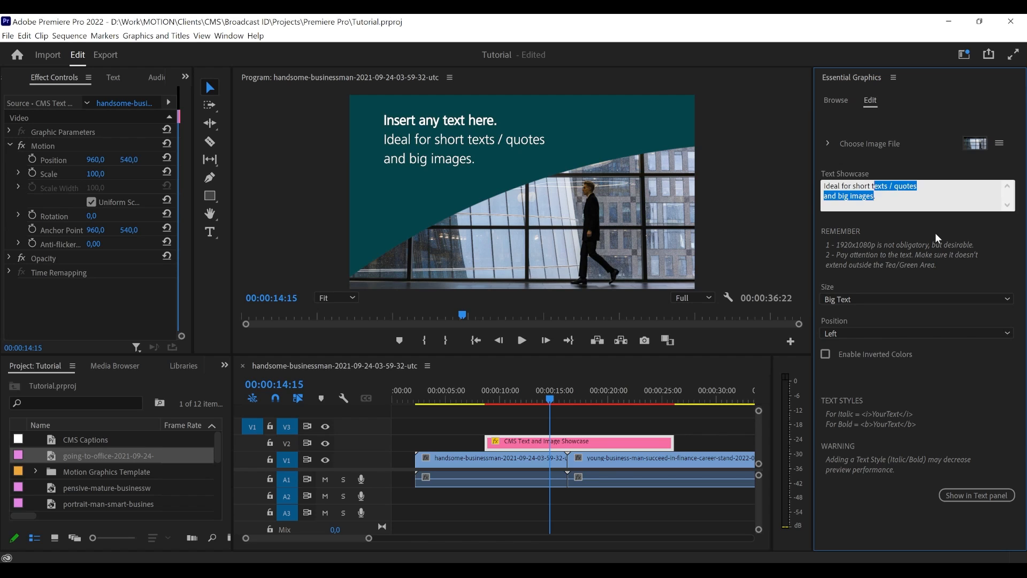
{"action": "key", "text": "shift+Left"}
{"action": "key", "text": "shift+Left"}
{"action": "key", "text": "shift+Left"}
{"action": "key", "text": "shift+Left"}
{"action": "key", "text": "shift+Left"}
{"action": "key", "text": "shift+Left"}
{"action": "key", "text": "shift+Left"}
{"action": "key", "text": "shift+Left"}
{"action": "key", "text": "shift+Left"}
{"action": "key", "text": "shift+Left"}
{"action": "key", "text": "shift+Left"}
{"action": "key", "text": "shift+Left"}
{"action": "key", "text": "shift+Left"}
{"action": "key", "text": "shift+Left"}
{"action": "key", "text": "shift+Left"}
{"action": "key", "text": "shift+Left"}
{"action": "key", "text": "shift+Left"}
{"action": "key", "text": "Right"}
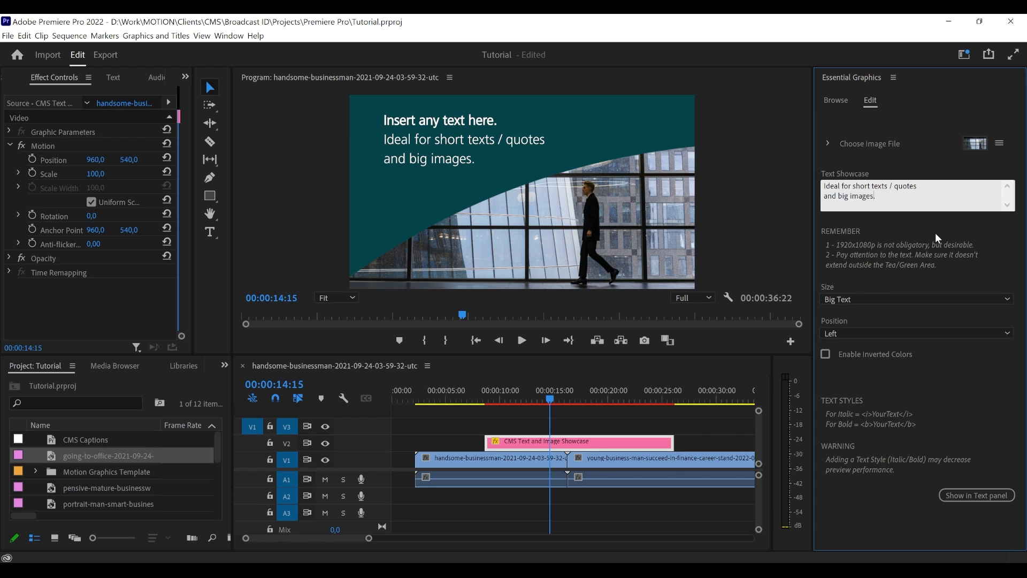
{"action": "key", "text": "ctrl+a"}
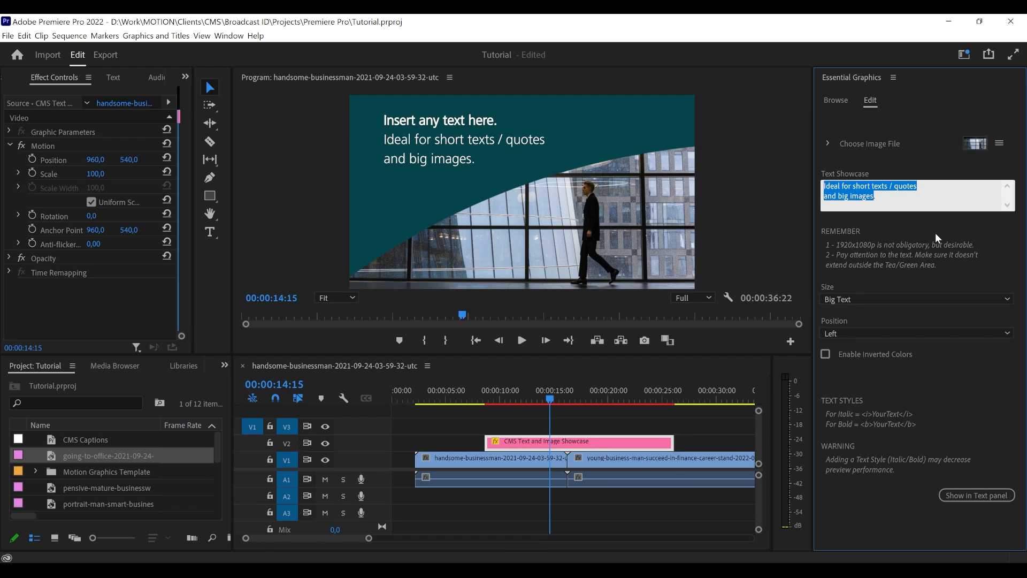
{"action": "type", "text": "\"Jusrt"}
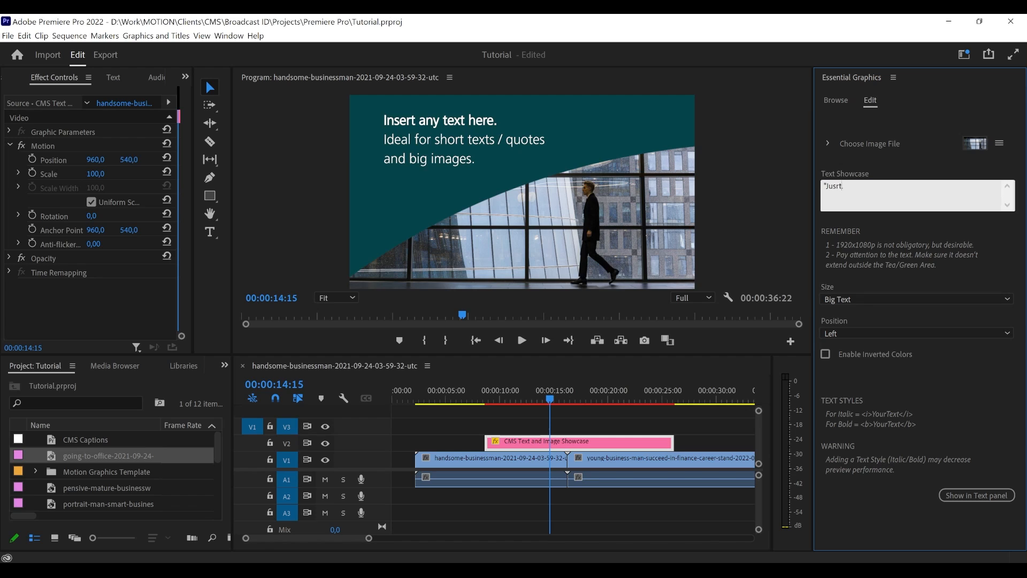
{"action": "key", "text": "BackSpace"}
{"action": "key", "text": "BackSpace"}
{"action": "left_click", "coordinate": [900, 166]}
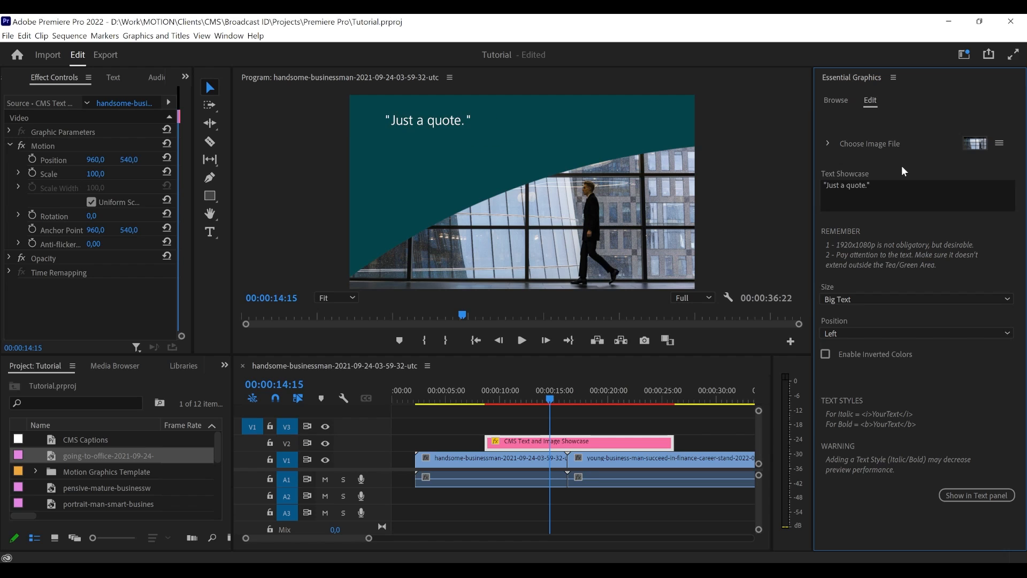
- Add a second line to the Text Showcase text with a dash and the quoted person's full name
{"action": "left_click", "coordinate": [876, 201]}
{"action": "left_click", "coordinate": [866, 193]}
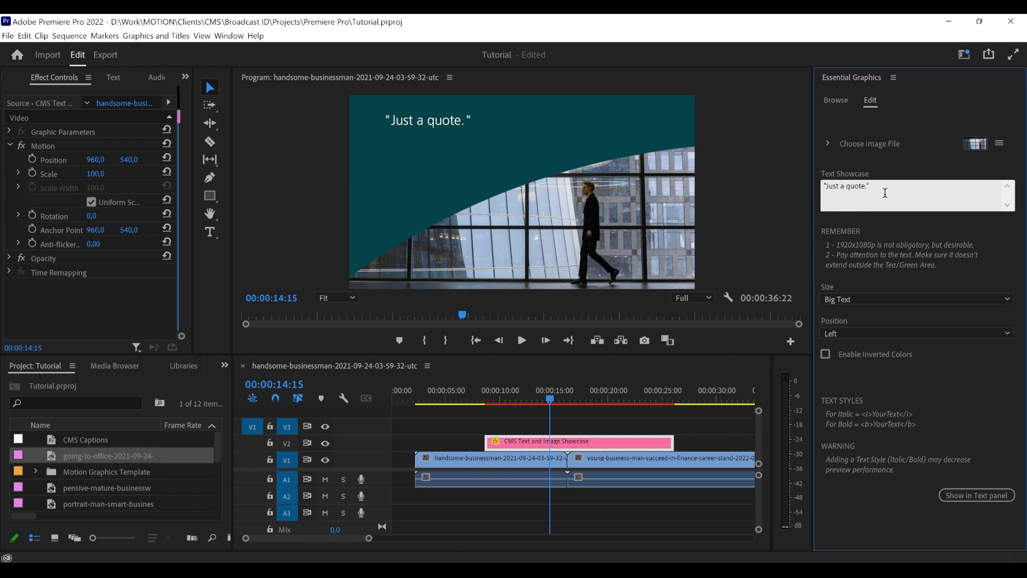
{"action": "key", "text": "Escape"}
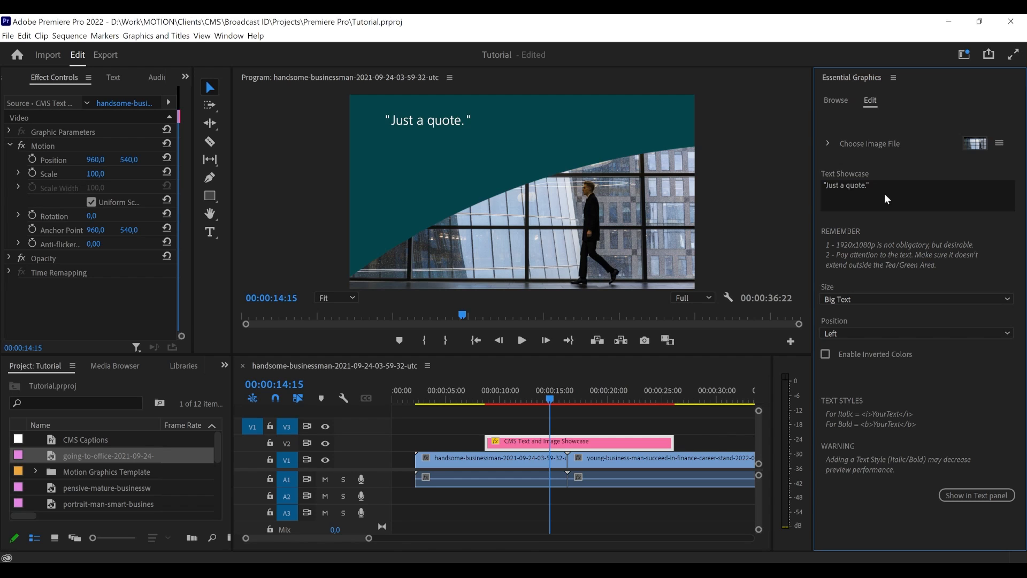
{"action": "left_click", "coordinate": [885, 199]}
{"action": "left_click", "coordinate": [880, 196]}
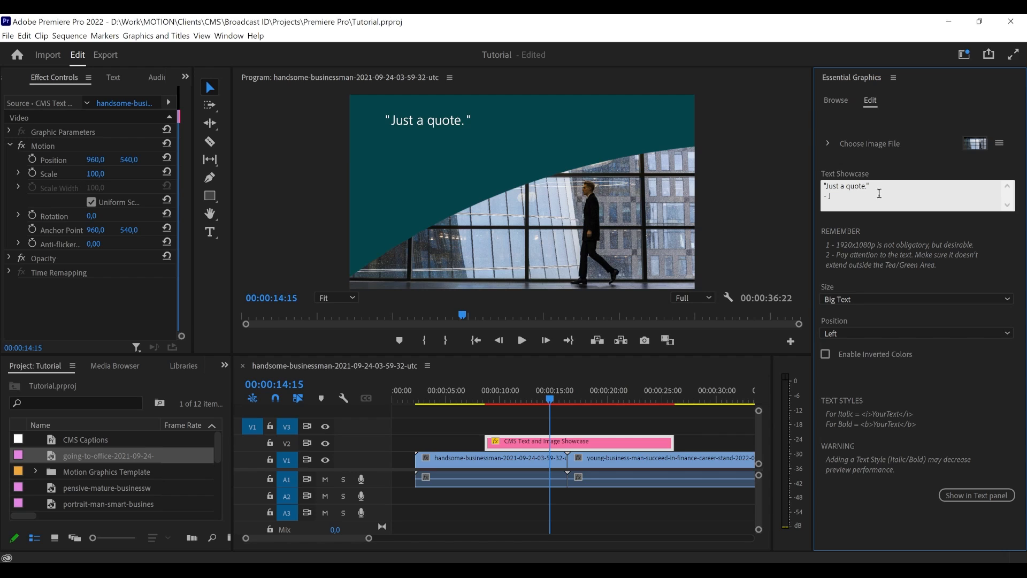
{"action": "type", "text": "Doe"}
{"action": "left_click", "coordinate": [861, 160]}
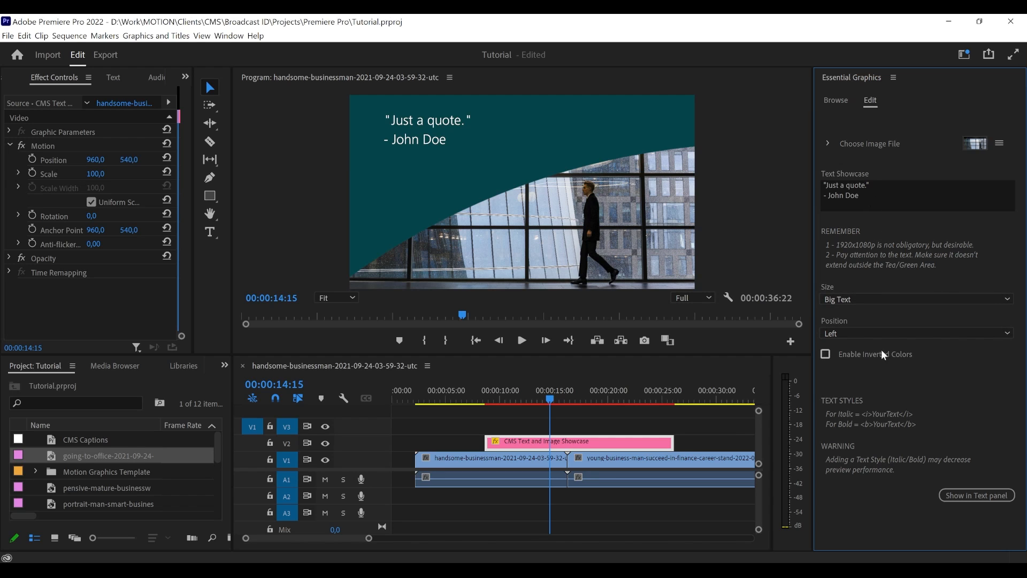
- Set the text size of the CMS Text and Image Showcase to Small Text
{"action": "left_click", "coordinate": [884, 208]}
{"action": "left_click", "coordinate": [876, 197]}
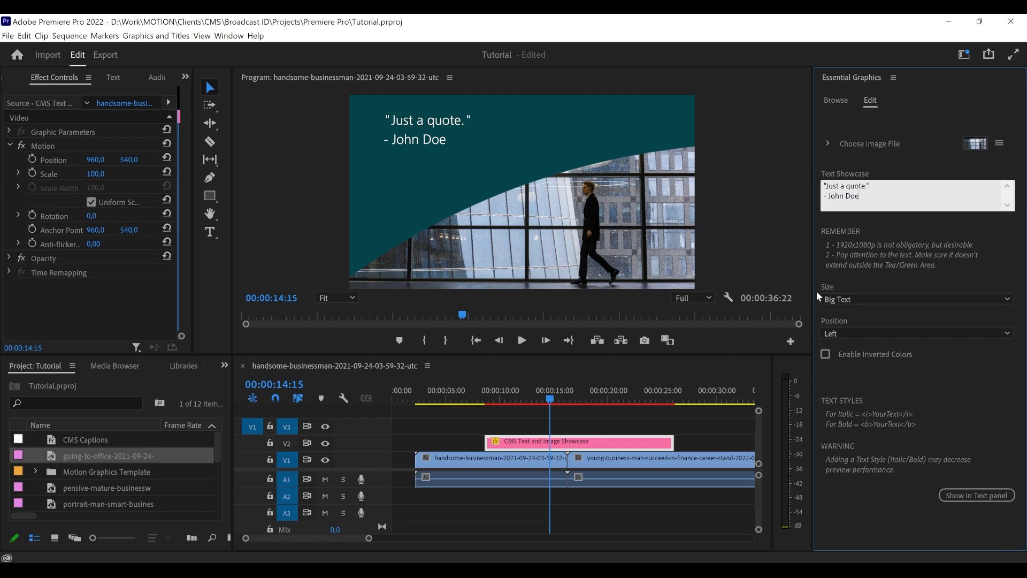
{"action": "left_click", "coordinate": [830, 268]}
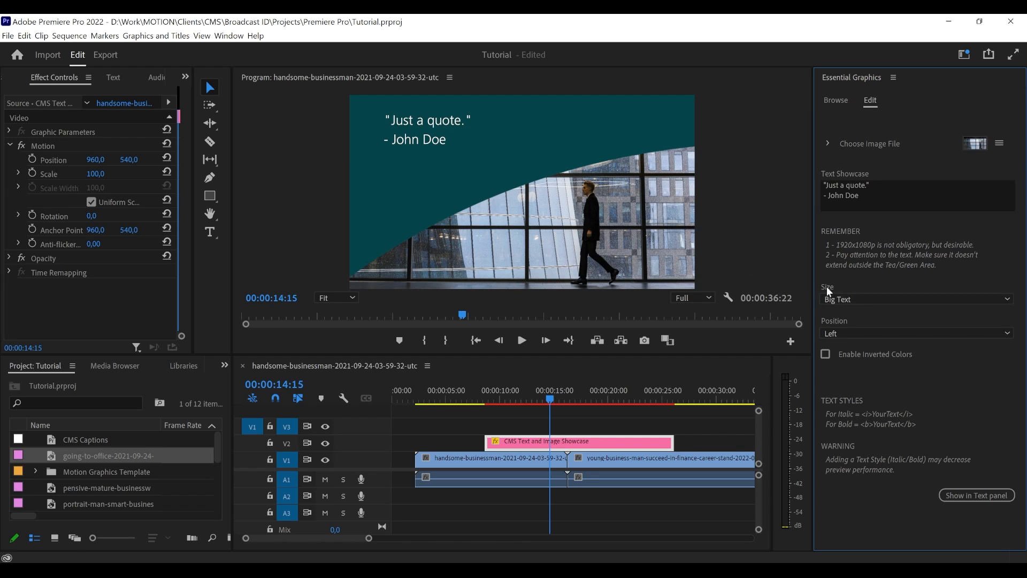
{"action": "left_click", "coordinate": [842, 299]}
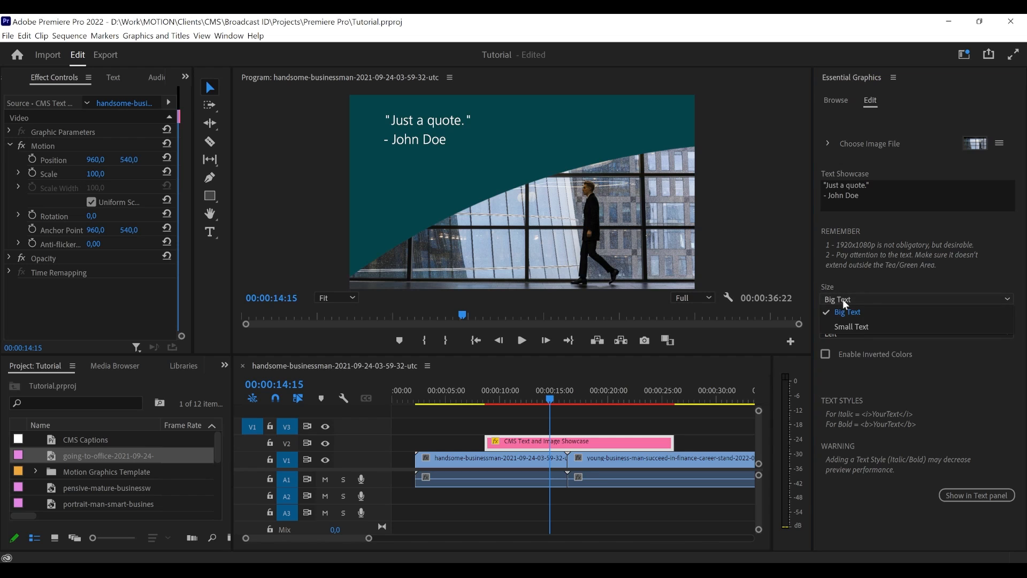
{"action": "left_click", "coordinate": [854, 329]}
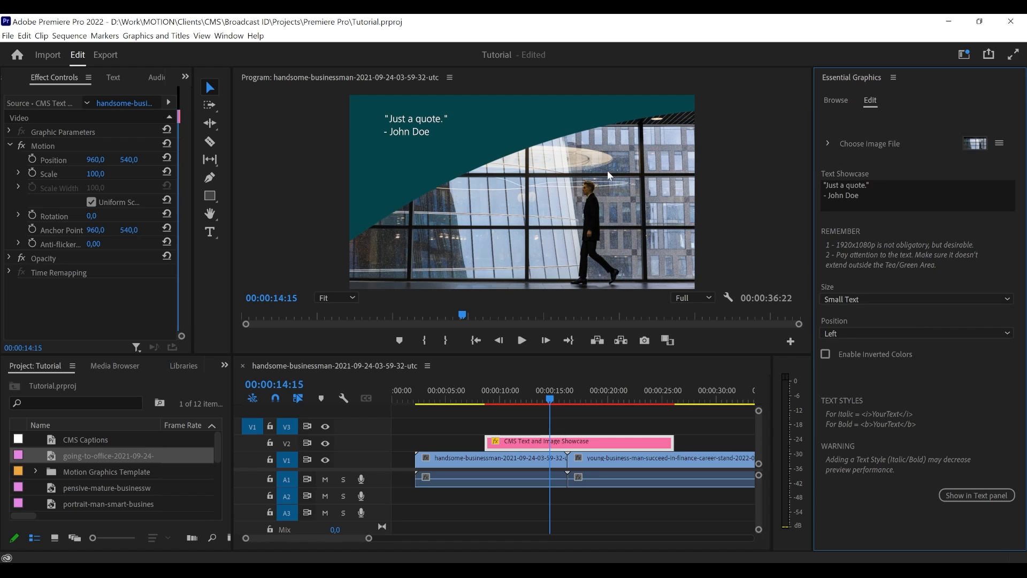
- Replace the Text Showcase text with three lines: "You can actually type", "Anything you want" and "in the space."
{"action": "left_click", "coordinate": [870, 198]}
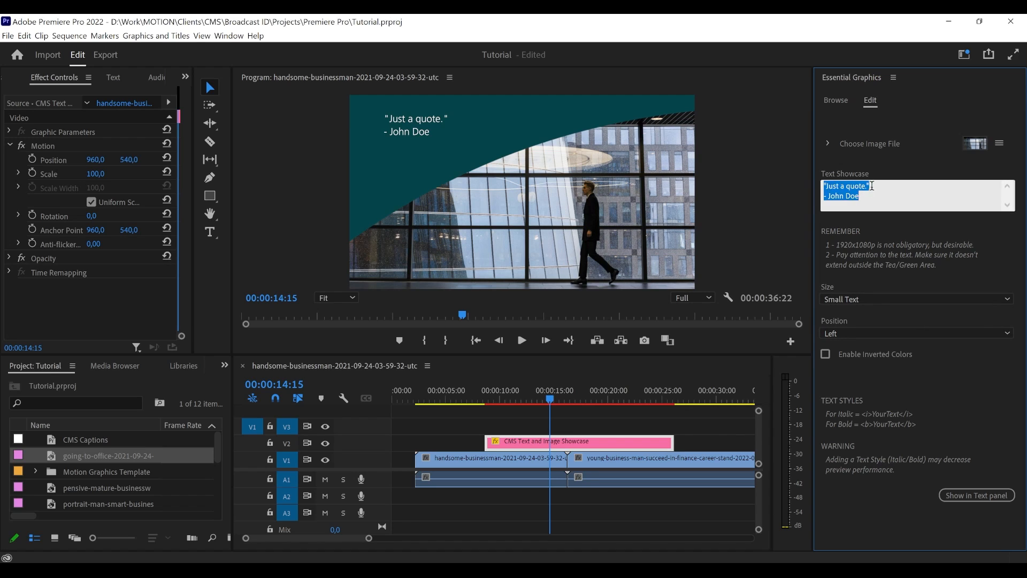
{"action": "left_click", "coordinate": [882, 186]}
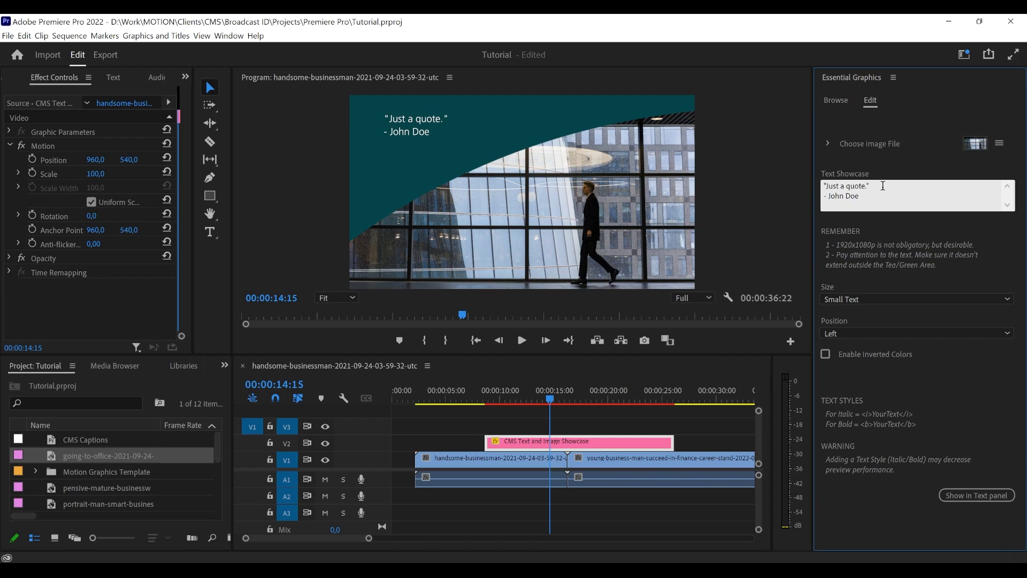
{"action": "key", "text": "Return"}
{"action": "key", "text": "BackSpace"}
{"action": "key", "text": "Down"}
{"action": "key", "text": "shift+Up"}
{"action": "key", "text": "shift+Up"}
{"action": "key", "text": "BackSpace"}
{"action": "type", "text": "You can actually type"}
{"action": "key", "text": "Return"}
{"action": "type", "text": "Anything you want"}
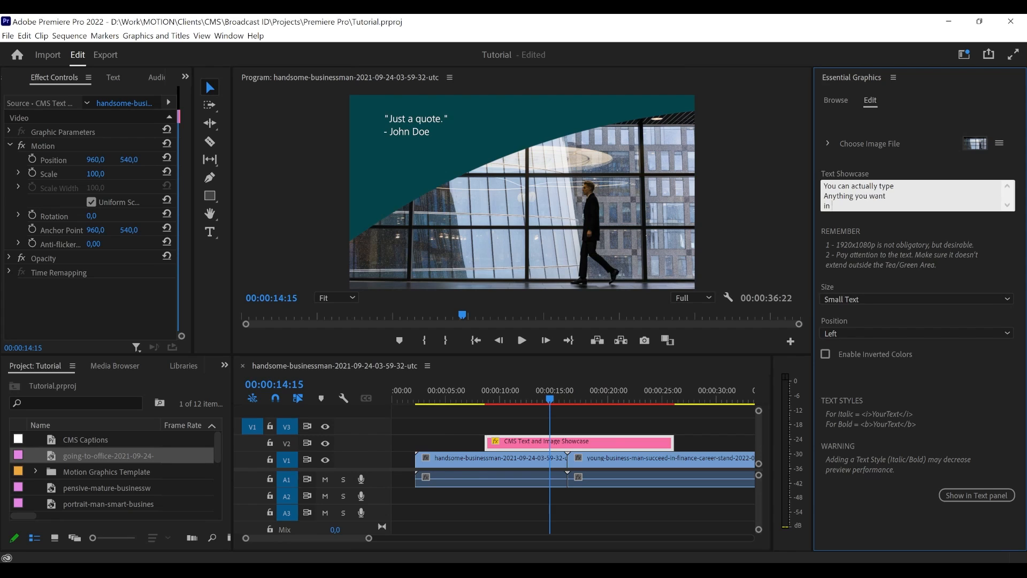
{"action": "key", "text": "Return"}
{"action": "type", "text": "in the space."}
{"action": "left_click", "coordinate": [884, 236]}
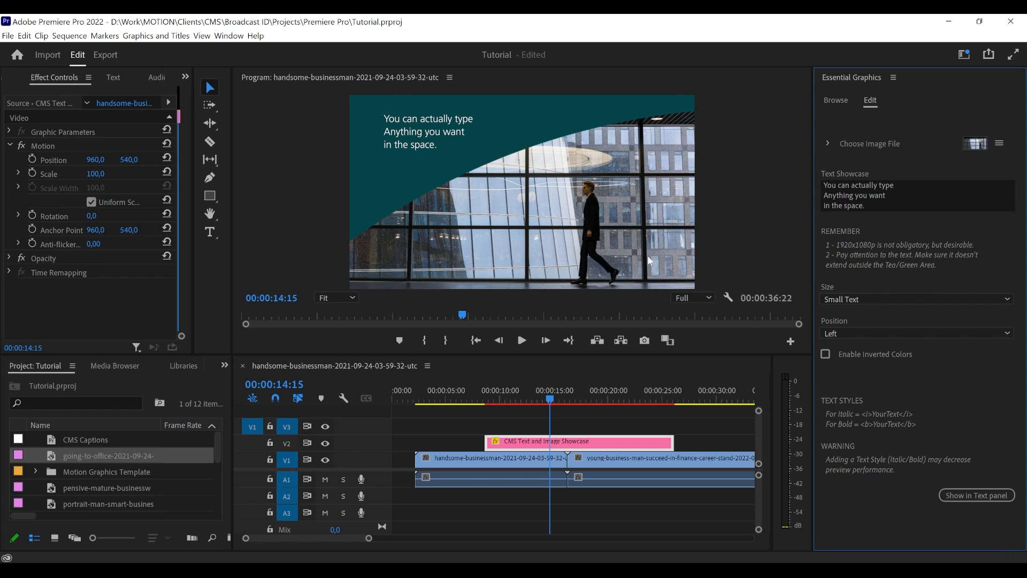
- Set the showcase text's position to Right and its size to Big Text
{"action": "left_click", "coordinate": [845, 330]}
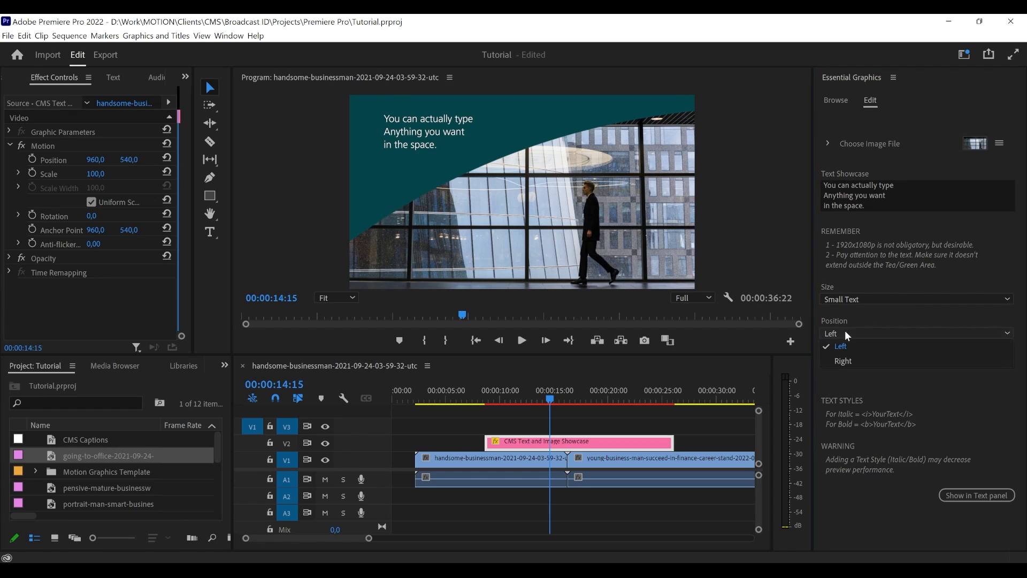
{"action": "left_click", "coordinate": [846, 362]}
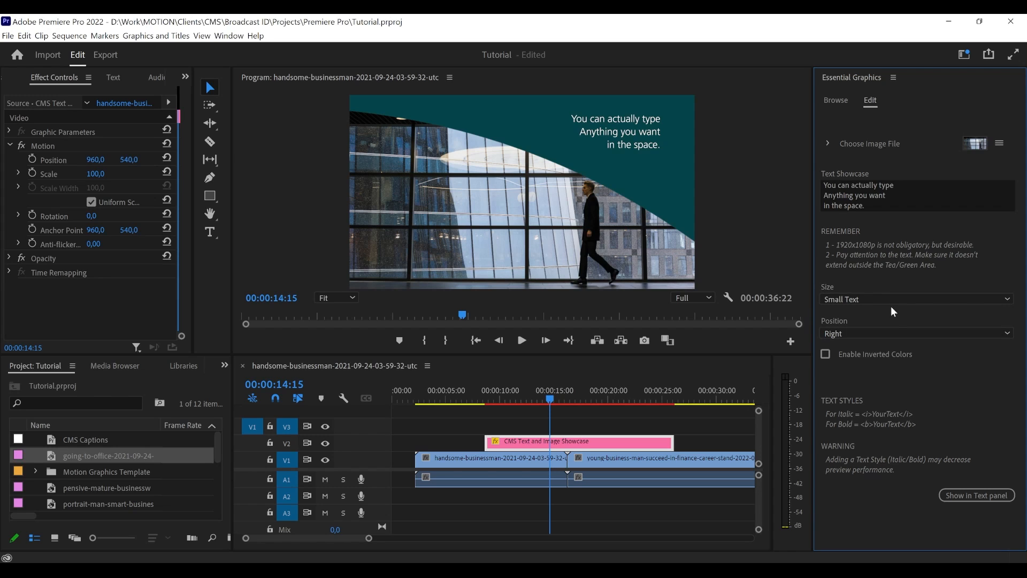
{"action": "left_click", "coordinate": [861, 299]}
{"action": "left_click", "coordinate": [852, 312]}
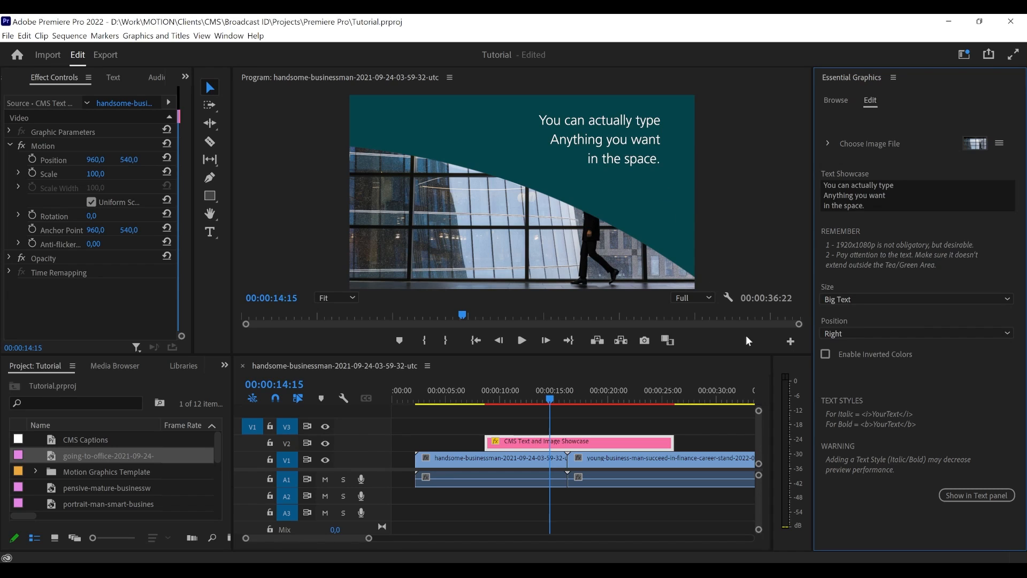
{"action": "left_click", "coordinate": [841, 303]}
{"action": "left_click", "coordinate": [853, 262]}
{"action": "left_click", "coordinate": [844, 303]}
{"action": "left_click", "coordinate": [852, 323]}
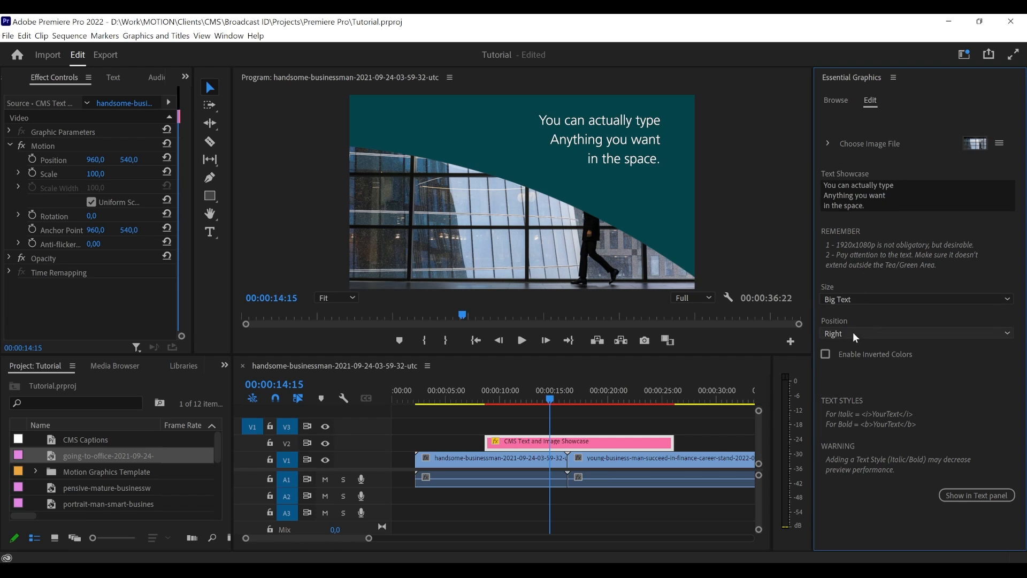
- Set the showcase text's position back to Left and enable inverted colors
{"action": "left_click", "coordinate": [852, 332]}
{"action": "left_click", "coordinate": [852, 354]}
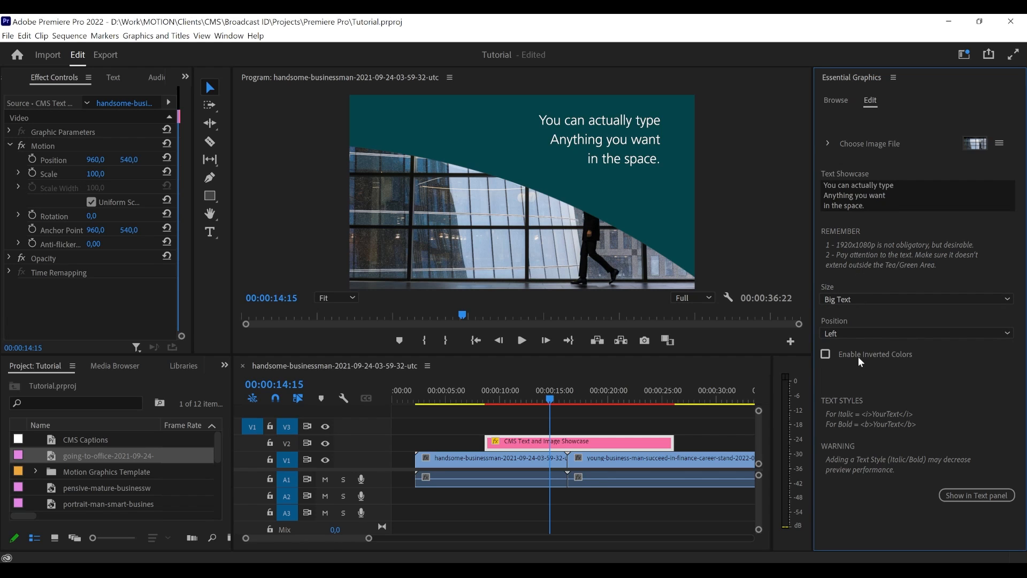
{"action": "left_click", "coordinate": [862, 355]}
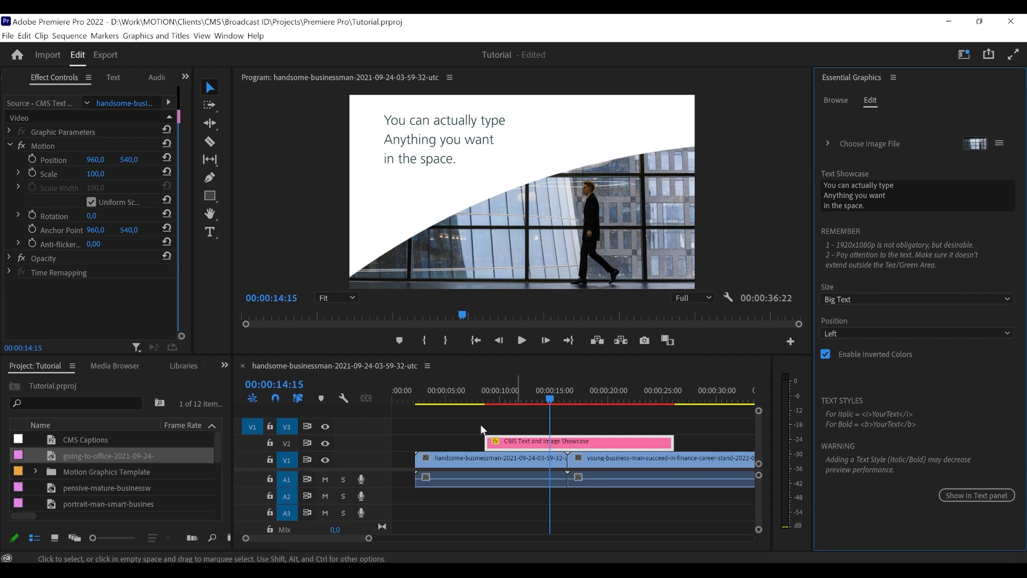
- At 00:00:10:07 in the showcase's opening animation, switch inverted colors off and on again to compare both looks
{"action": "left_click_drag", "start_coordinate": [484, 398], "coordinate": [504, 393]}
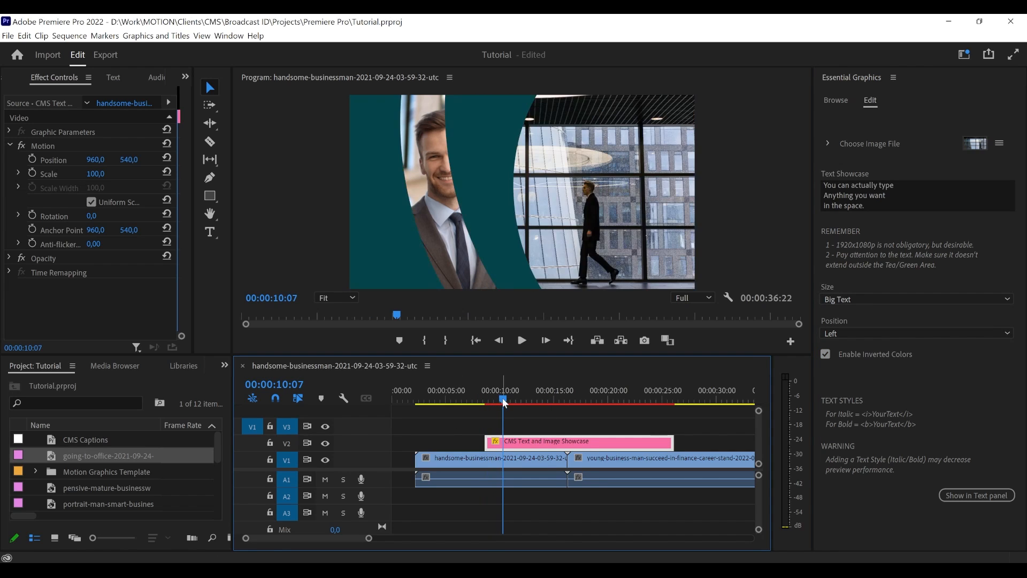
{"action": "left_click", "coordinate": [861, 354]}
{"action": "left_click", "coordinate": [861, 353]}
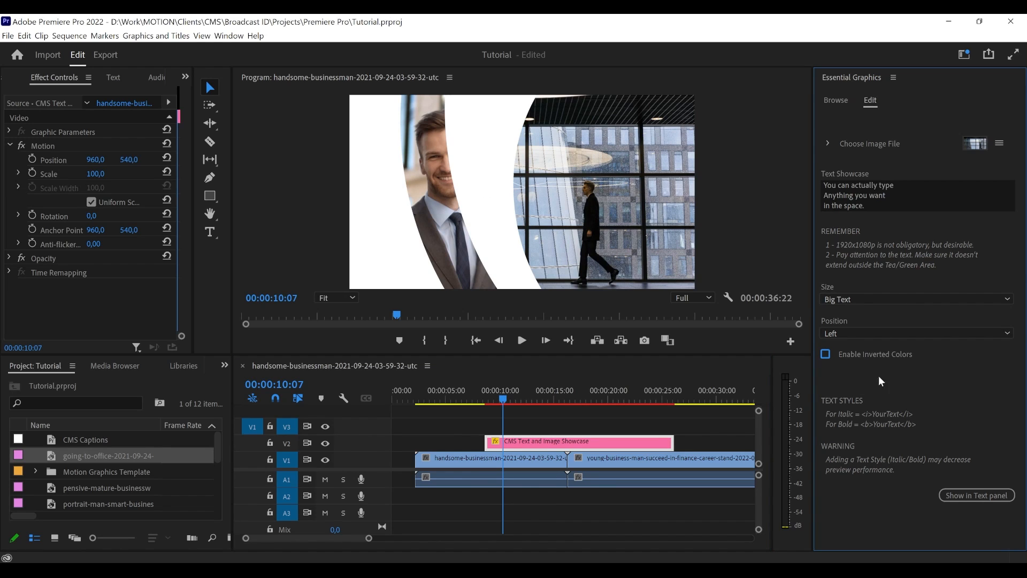
{"action": "left_click", "coordinate": [860, 356]}
- Play back the second half of the showcase clip with inverted colors, stopping at 00:00:23:04
{"action": "mouse_move", "coordinate": [559, 400]}
{"action": "left_mouse_down"}
{"action": "mouse_move", "coordinate": [639, 396]}
{"action": "mouse_move", "coordinate": [560, 402]}
{"action": "left_mouse_up"}
{"action": "key", "text": "space"}
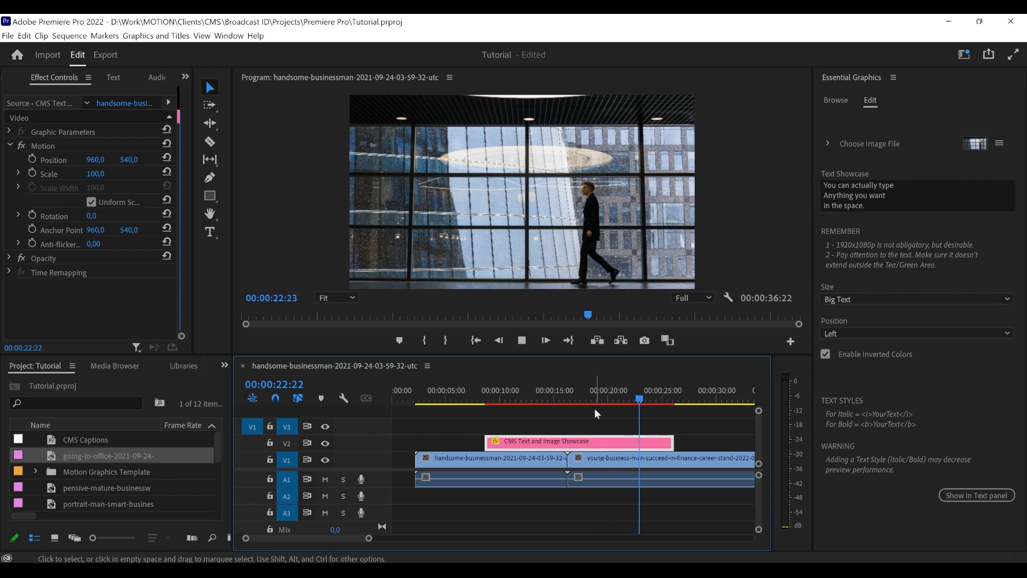
{"action": "key", "text": "space"}
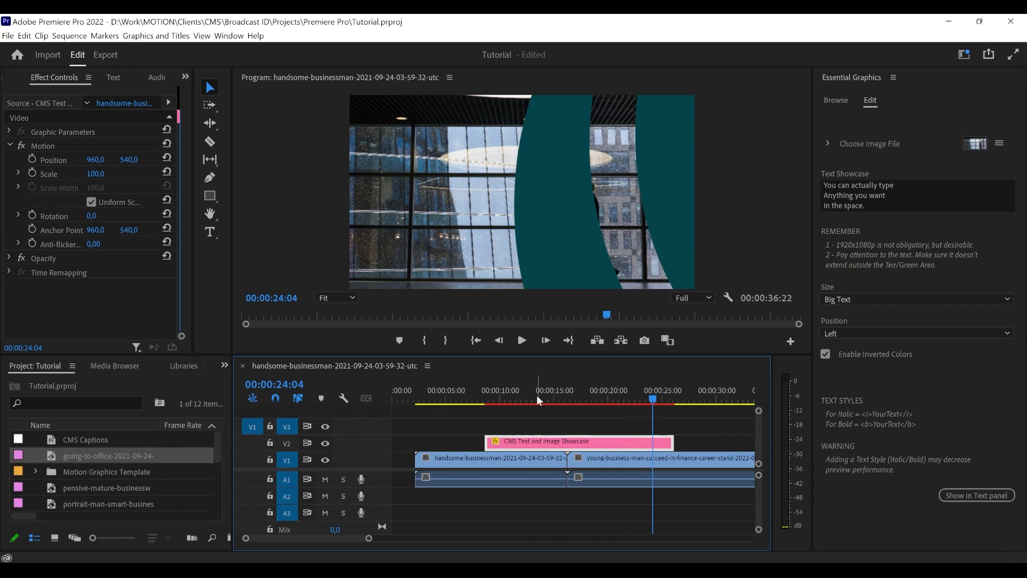
{"action": "left_click_drag", "start_coordinate": [625, 399], "coordinate": [585, 400]}
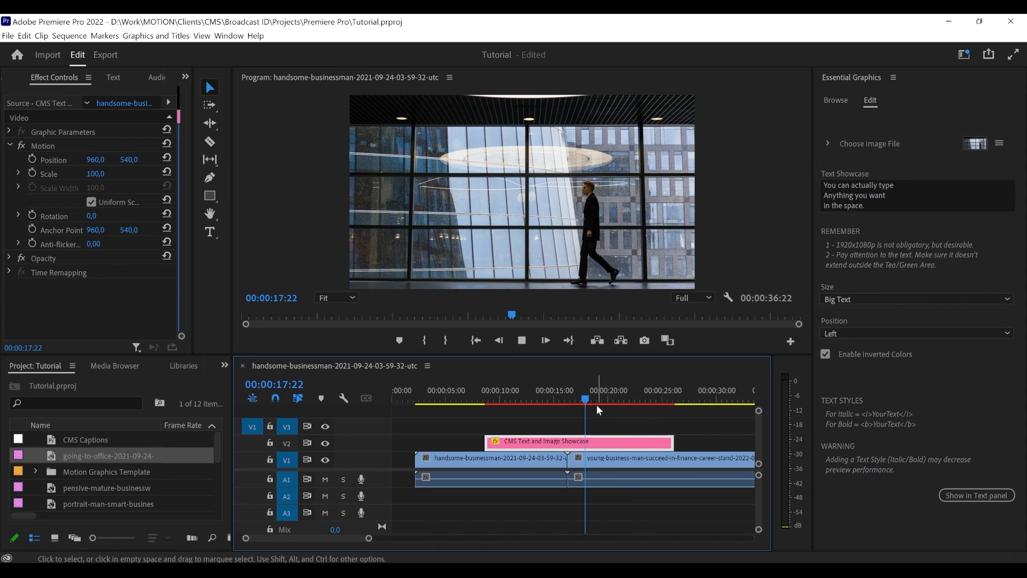
{"action": "key", "text": "space"}
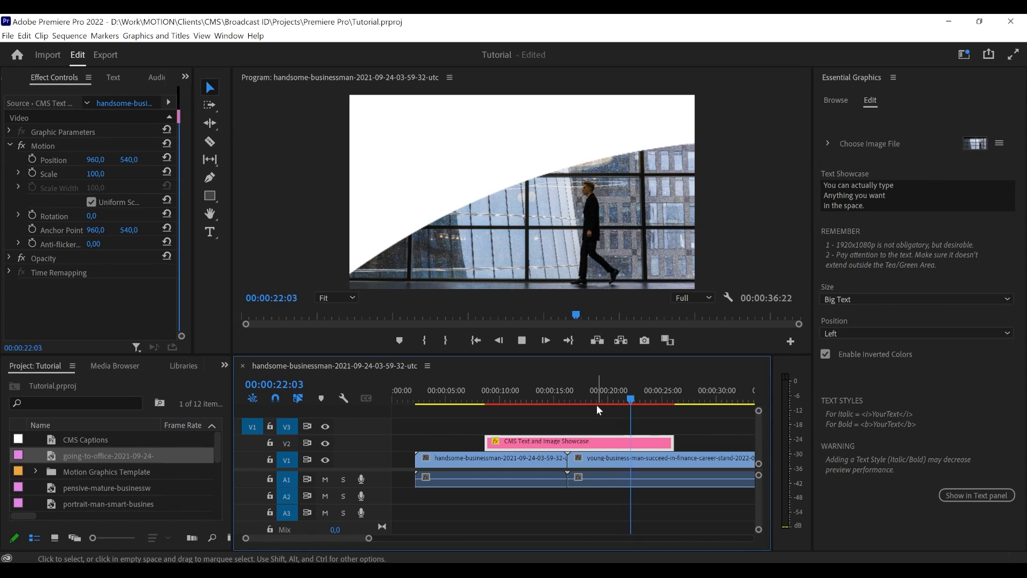
{"action": "key", "text": "space"}
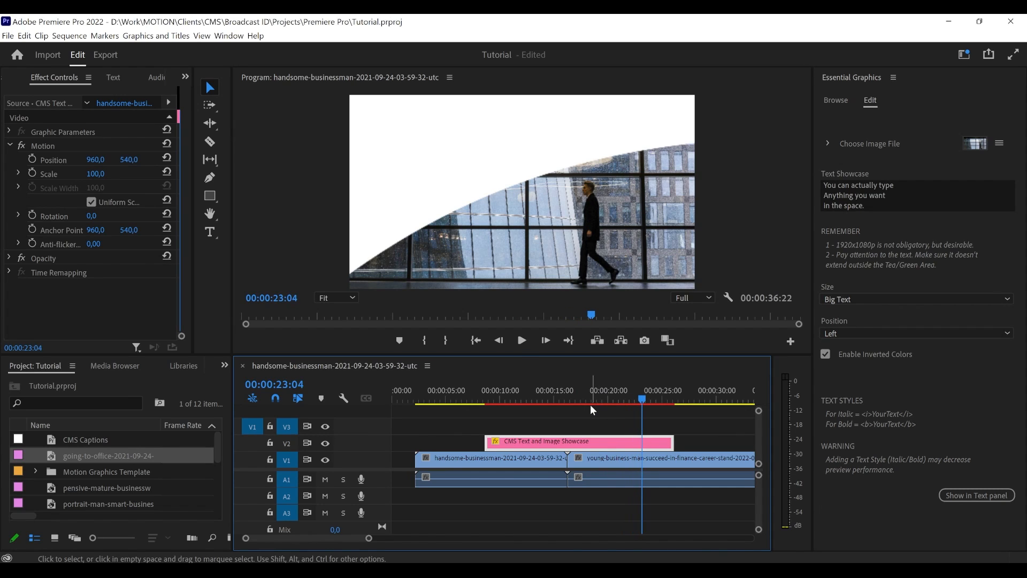
- Play back the showcase's closing animation from 00:00:23:11 and park the playhead at 00:00:17:11
{"action": "left_click", "coordinate": [644, 400]}
{"action": "left_click_drag", "start_coordinate": [644, 399], "coordinate": [646, 399]}
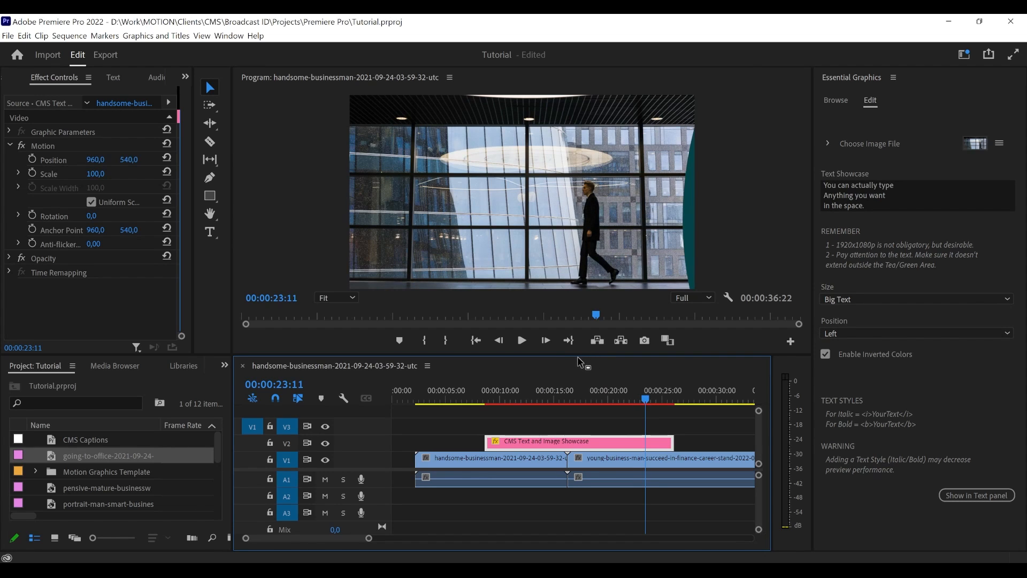
{"action": "key", "text": "space"}
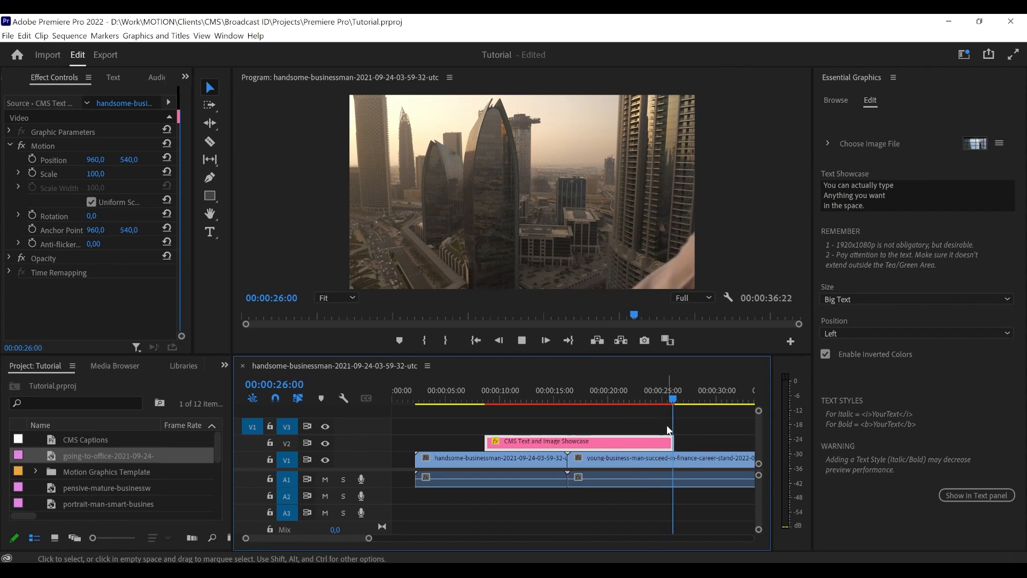
{"action": "key", "text": "space"}
{"action": "left_click_drag", "start_coordinate": [673, 398], "coordinate": [581, 396]}
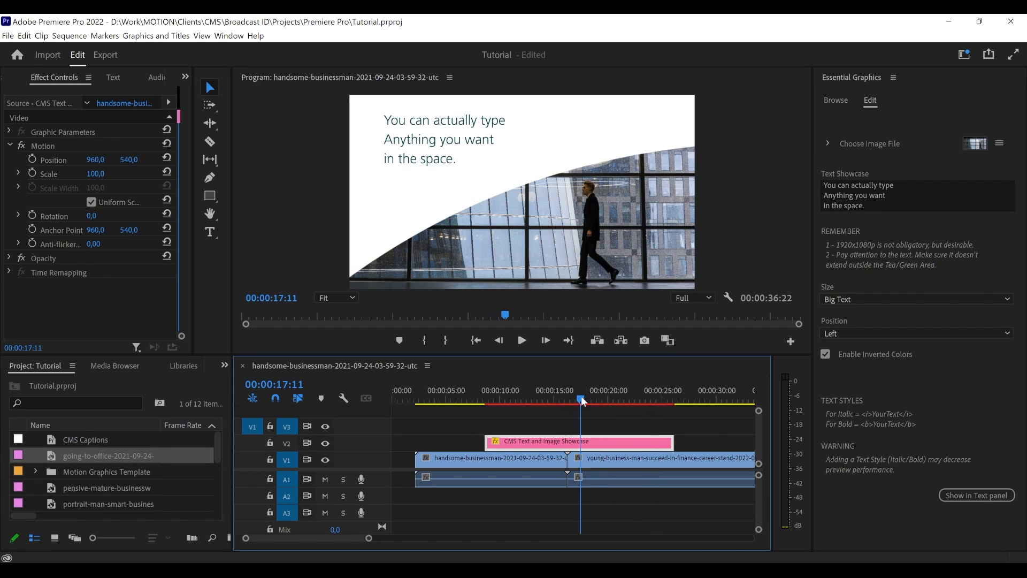
- Disable inverted colors and delete the CMS Text and Image Showcase clip from track V2
{"action": "left_click", "coordinate": [856, 355]}
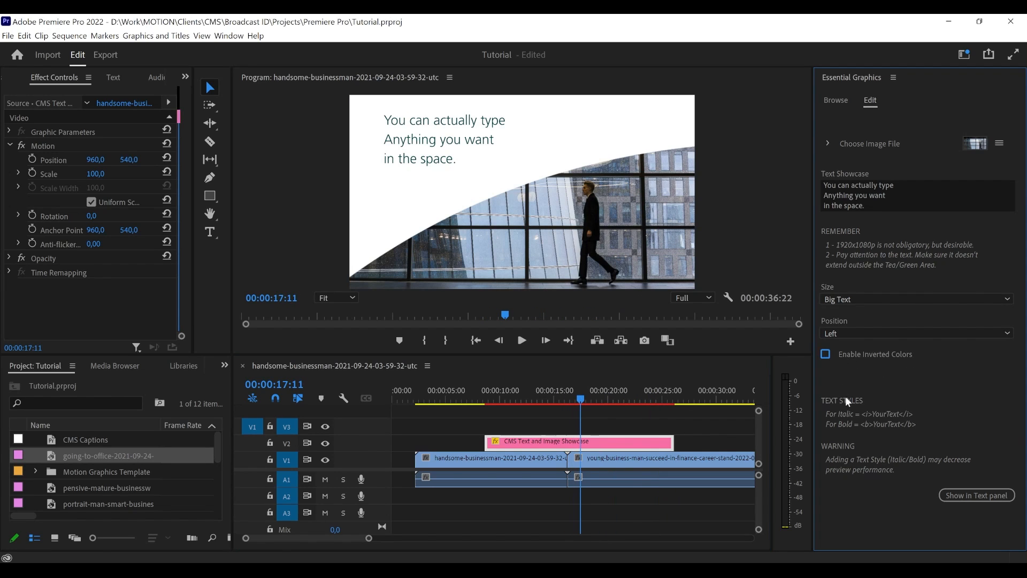
{"action": "left_click", "coordinate": [581, 442]}
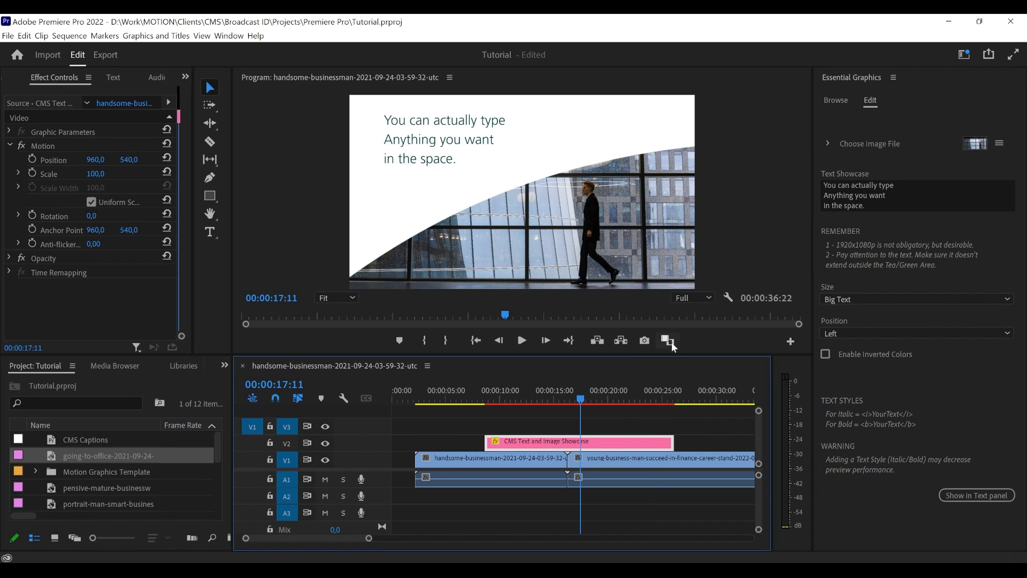
{"action": "key", "text": "Delete"}
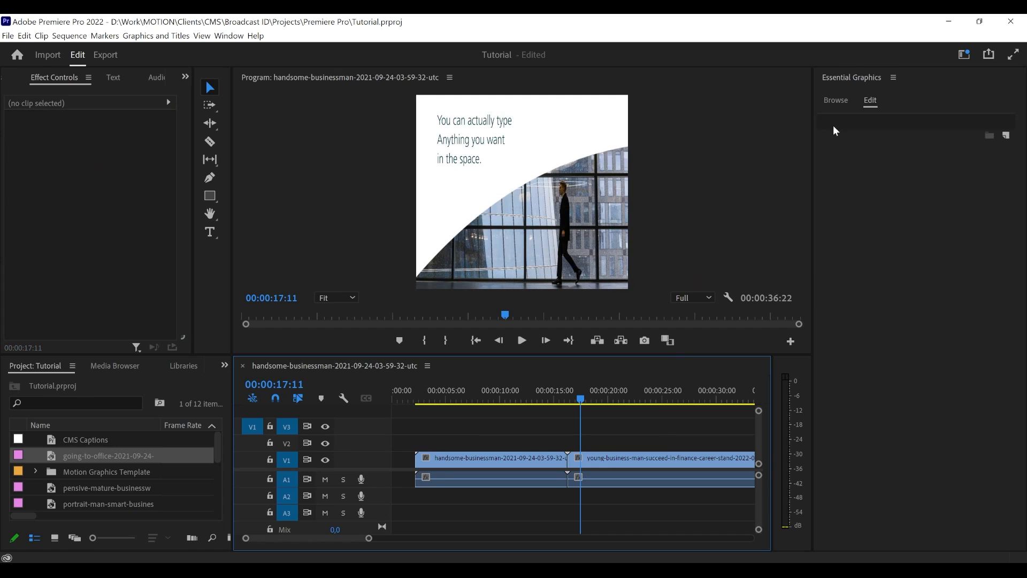
- Place the CMS Transition template on track V2 over the cut between the two clips, and park the playhead at 00:00:14:15
{"action": "left_click", "coordinate": [834, 101]}
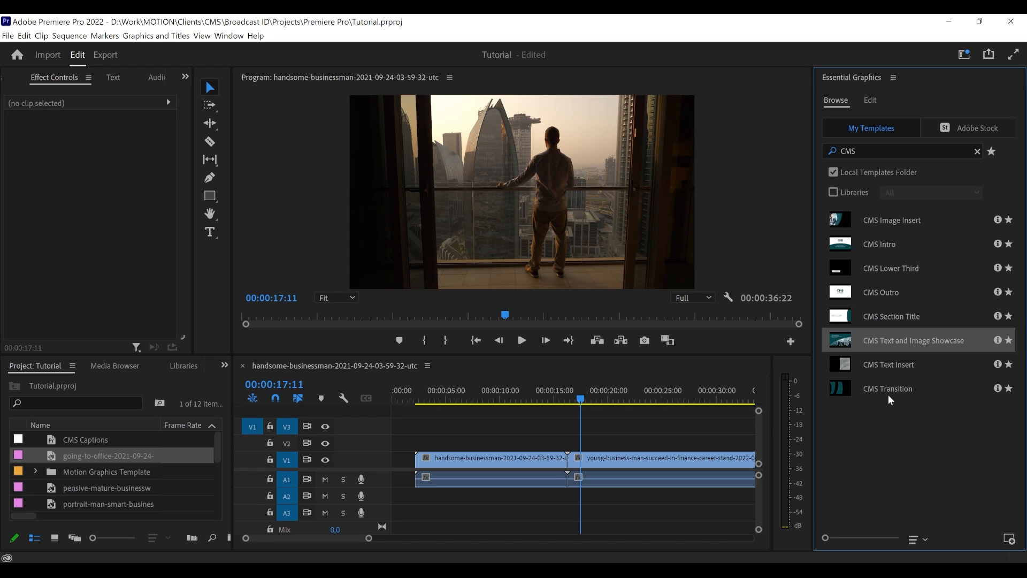
{"action": "left_click", "coordinate": [891, 390]}
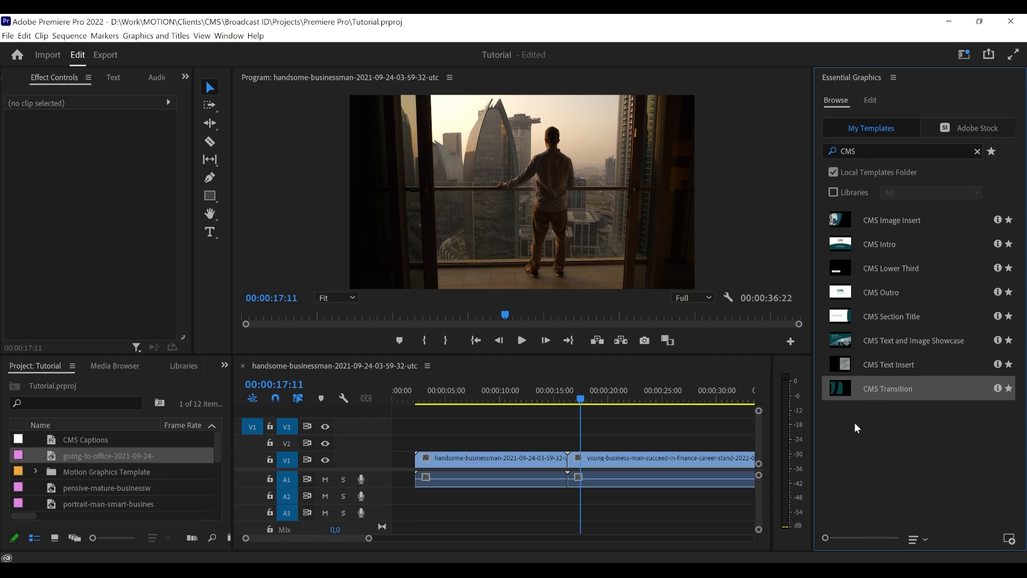
{"action": "left_click_drag", "start_coordinate": [823, 464], "coordinate": [553, 450]}
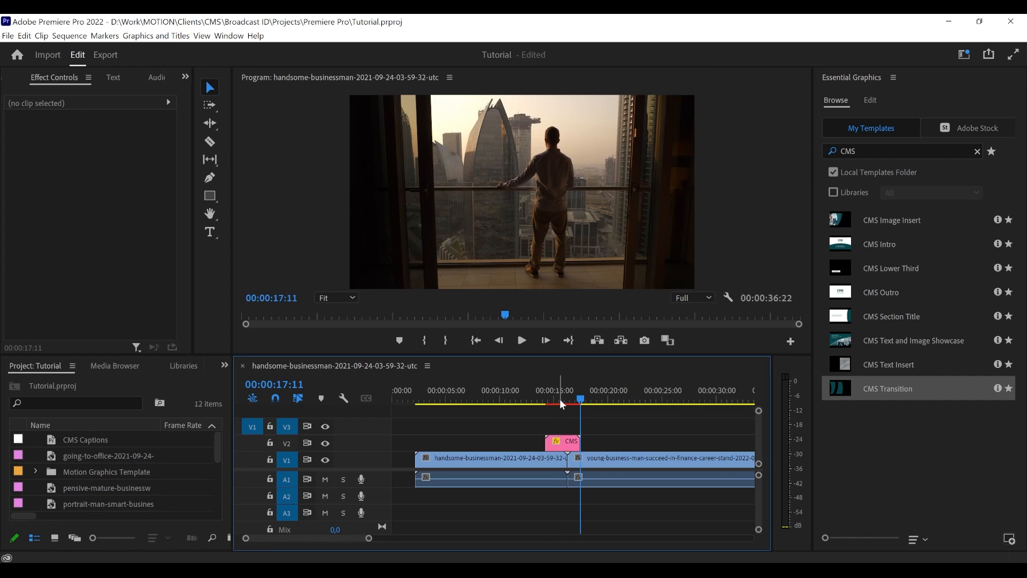
{"action": "left_click", "coordinate": [551, 402]}
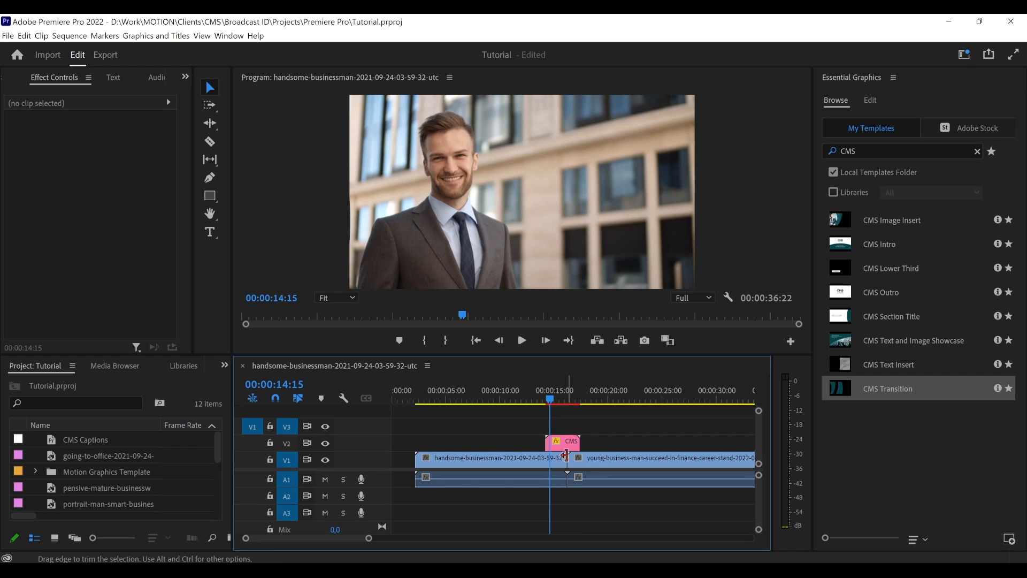
- Shift the CMS Transition clip on track V2 slightly later to start at 00:00:14:15, centered over the cut between the two clips
{"action": "left_click_drag", "start_coordinate": [567, 442], "coordinate": [571, 443]}
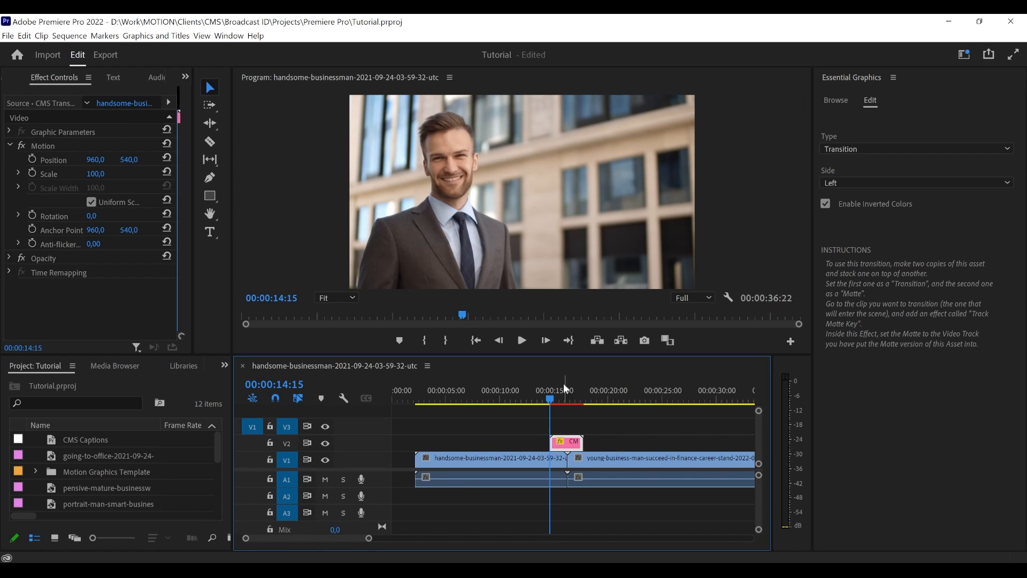
{"action": "left_click_drag", "start_coordinate": [552, 398], "coordinate": [562, 398]}
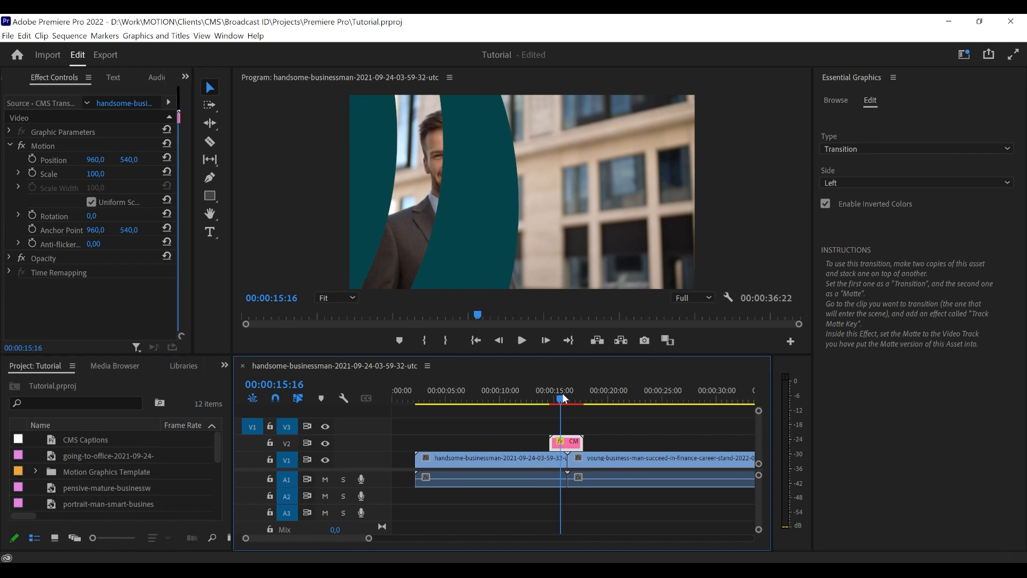
{"action": "left_click", "coordinate": [571, 424]}
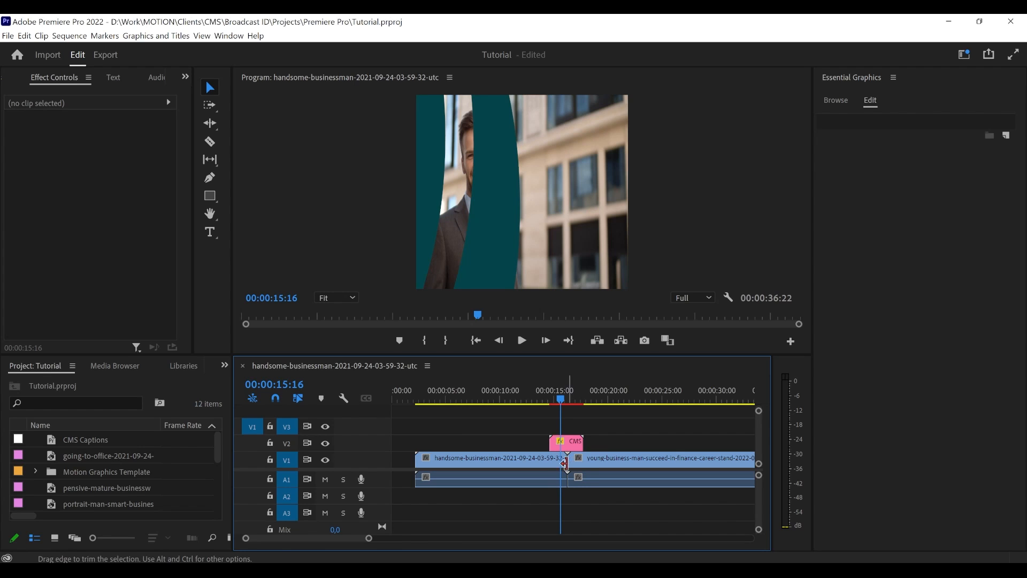
{"action": "left_click", "coordinate": [574, 443]}
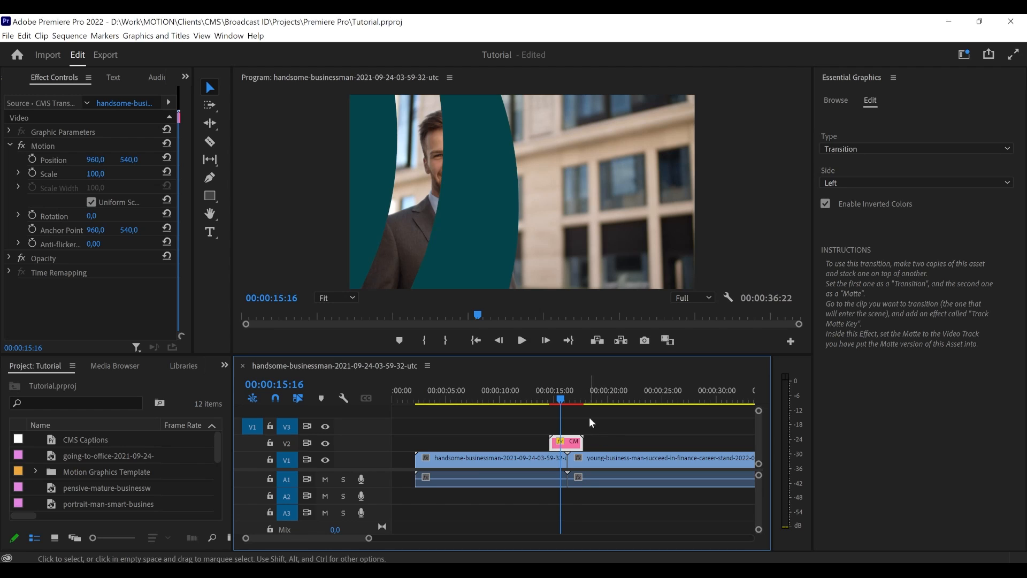
{"action": "left_click", "coordinate": [566, 400]}
{"action": "left_click", "coordinate": [566, 399]}
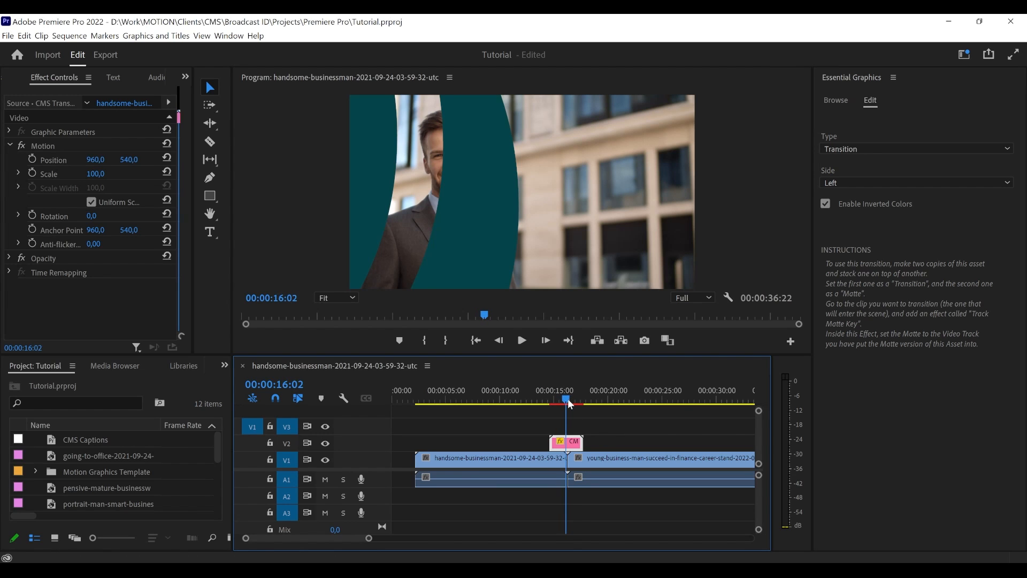
{"action": "left_click_drag", "start_coordinate": [574, 444], "coordinate": [575, 444]}
{"action": "left_click", "coordinate": [576, 420]}
- Play back the transition over the cut from 00:00:14:10 and park the playhead at 00:00:16:00
{"action": "left_click_drag", "start_coordinate": [565, 399], "coordinate": [548, 399]}
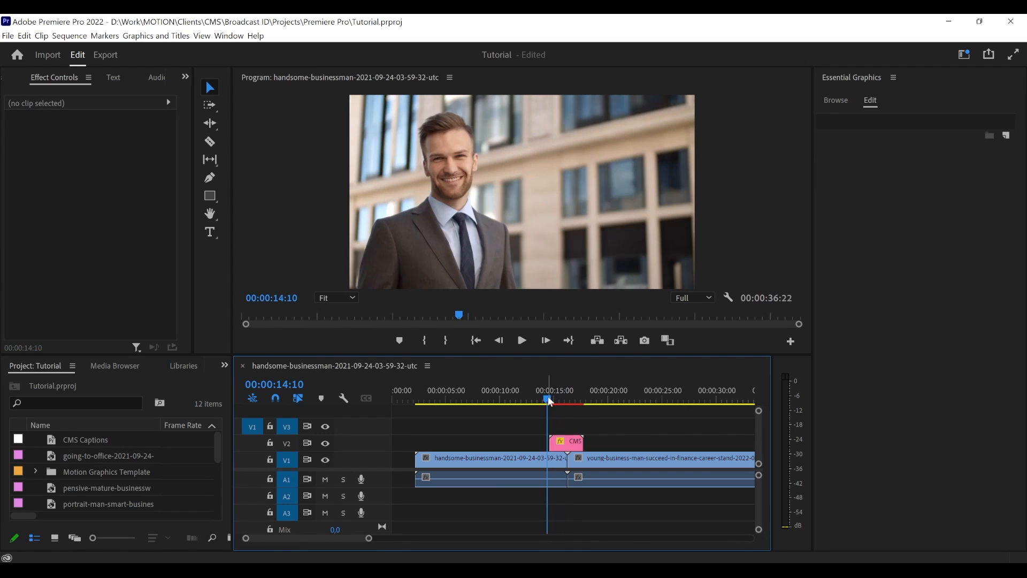
{"action": "key", "text": "space"}
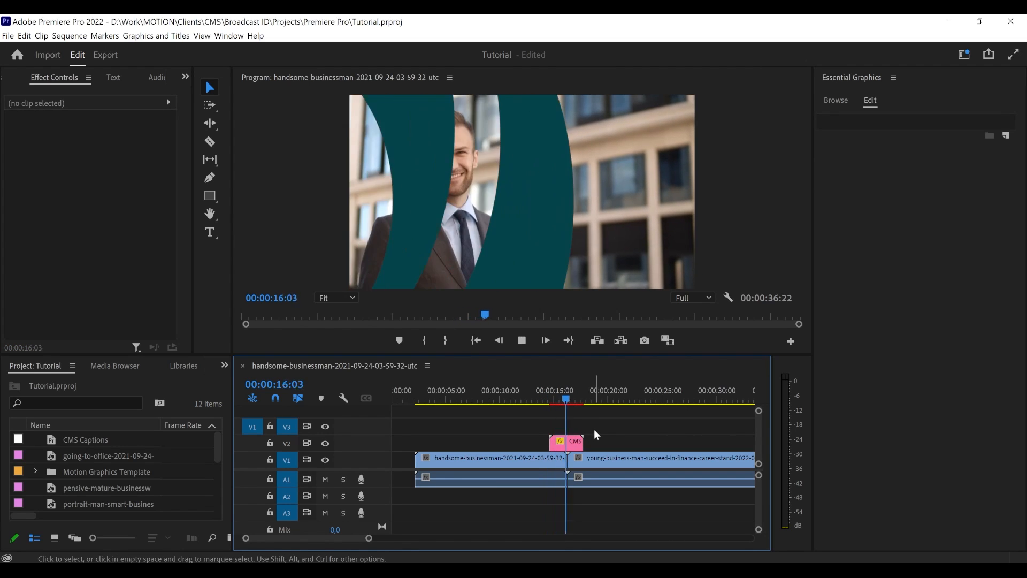
{"action": "key", "text": "space"}
{"action": "left_click_drag", "start_coordinate": [561, 398], "coordinate": [553, 398]}
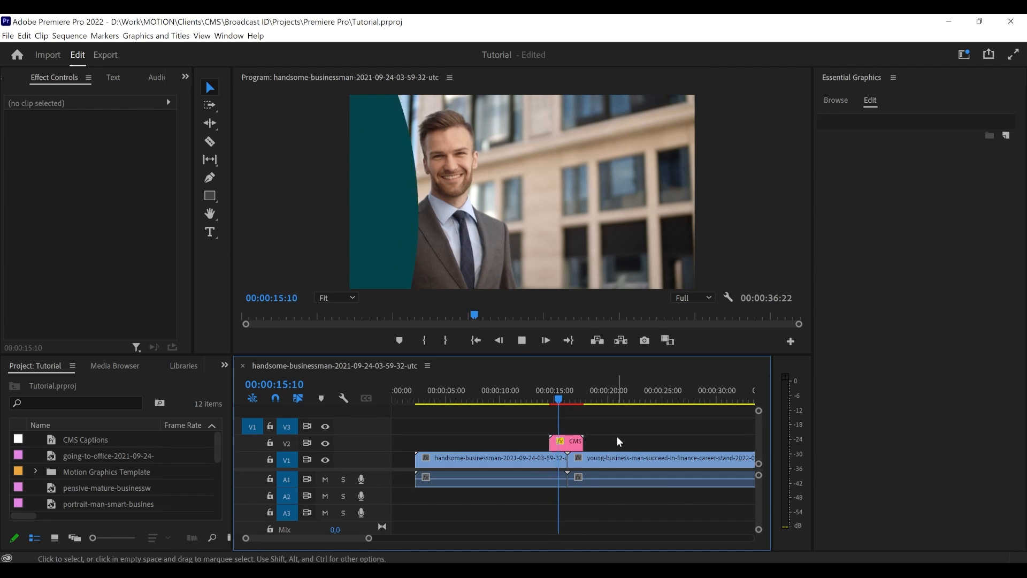
{"action": "key", "text": "space"}
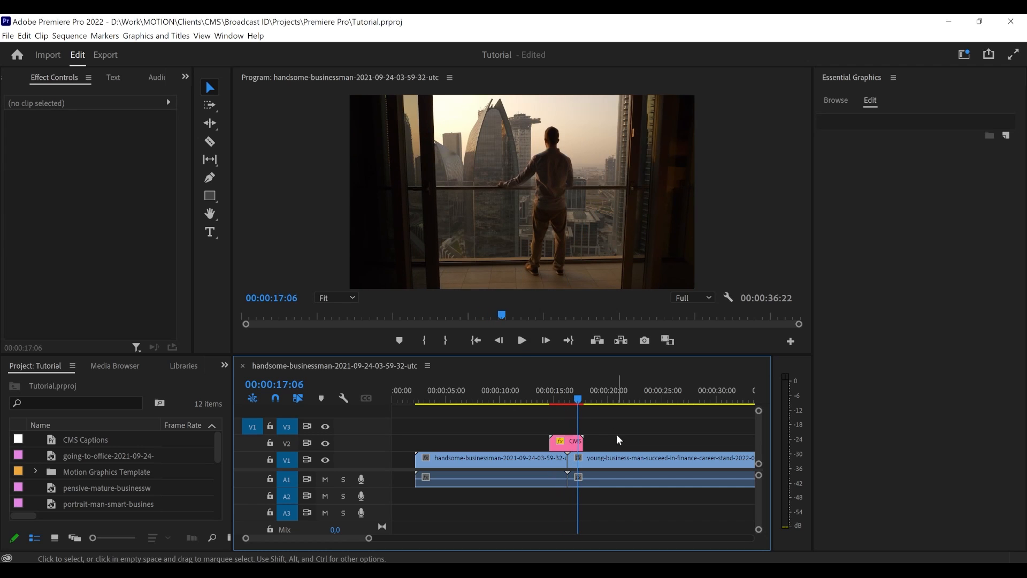
{"action": "left_click", "coordinate": [566, 399]}
{"action": "left_click_drag", "start_coordinate": [566, 398], "coordinate": [566, 398]}
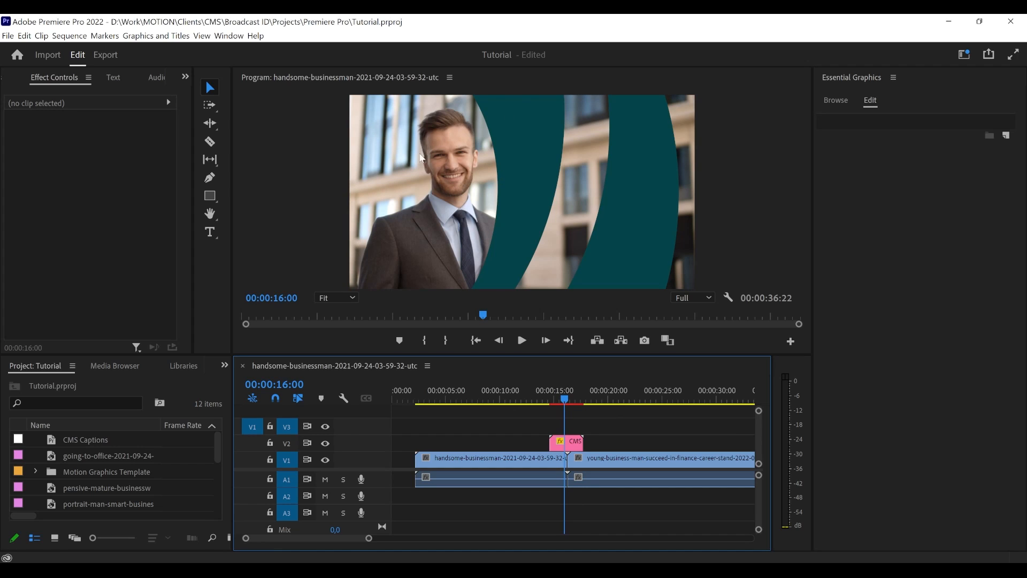
- Set the side of the CMS Transition clip on track V2 to Right
{"action": "left_click", "coordinate": [564, 442]}
{"action": "left_click", "coordinate": [598, 437]}
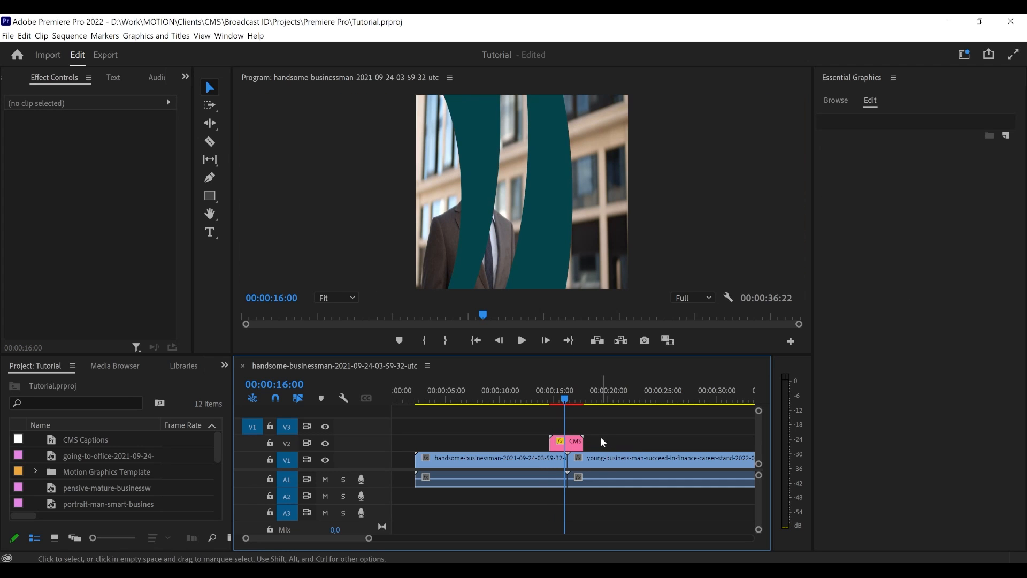
{"action": "left_click", "coordinate": [575, 441]}
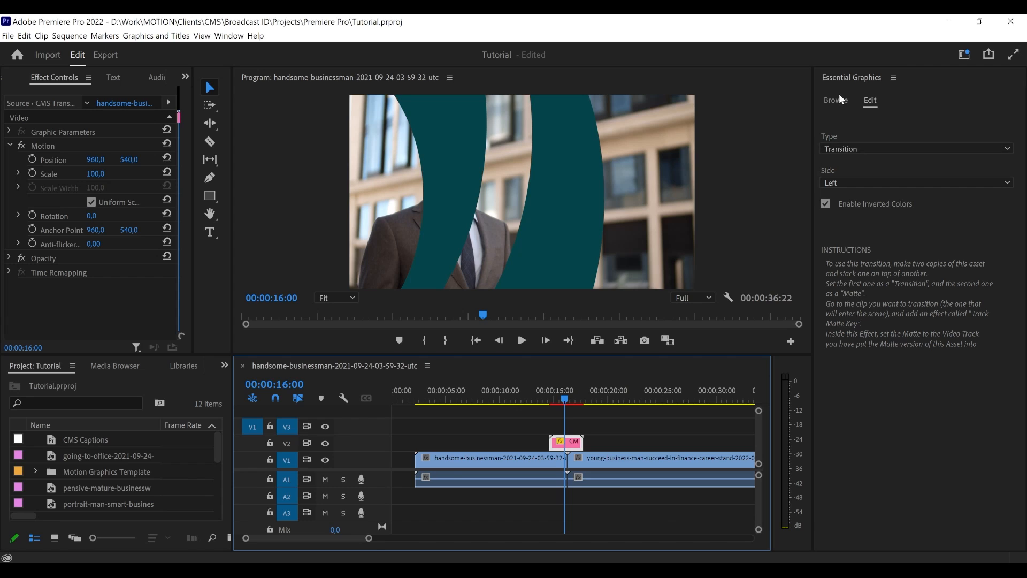
{"action": "left_click", "coordinate": [565, 400]}
{"action": "left_click_drag", "start_coordinate": [566, 400], "coordinate": [564, 400]}
{"action": "left_click", "coordinate": [837, 182]}
{"action": "left_click", "coordinate": [850, 192]}
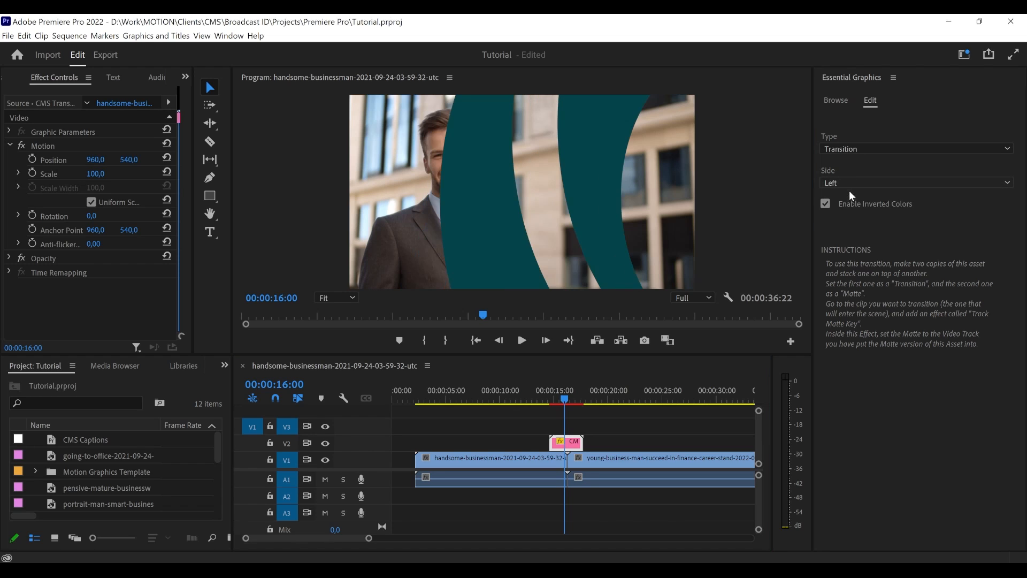
{"action": "left_click", "coordinate": [853, 185]}
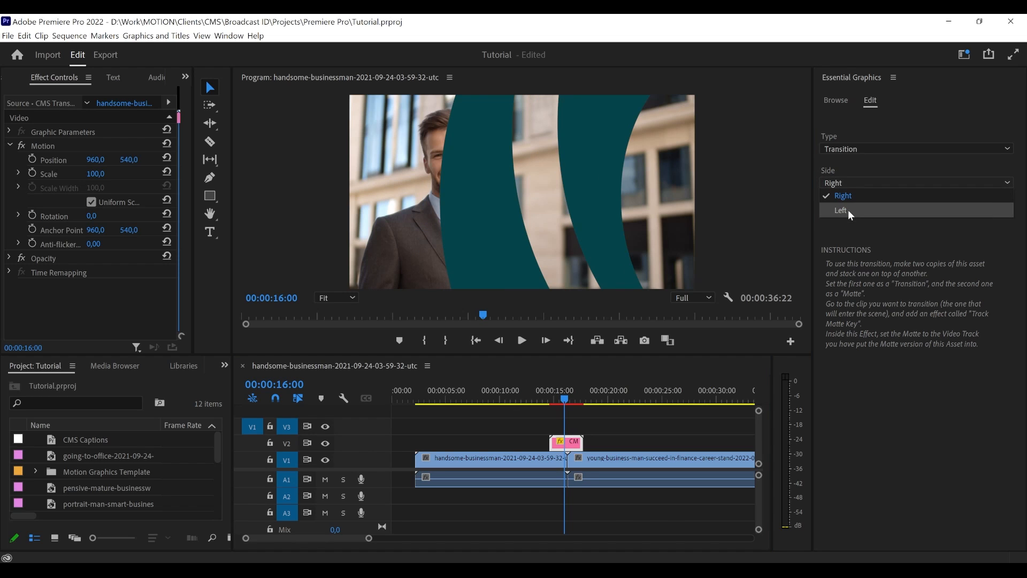
{"action": "left_click", "coordinate": [848, 210]}
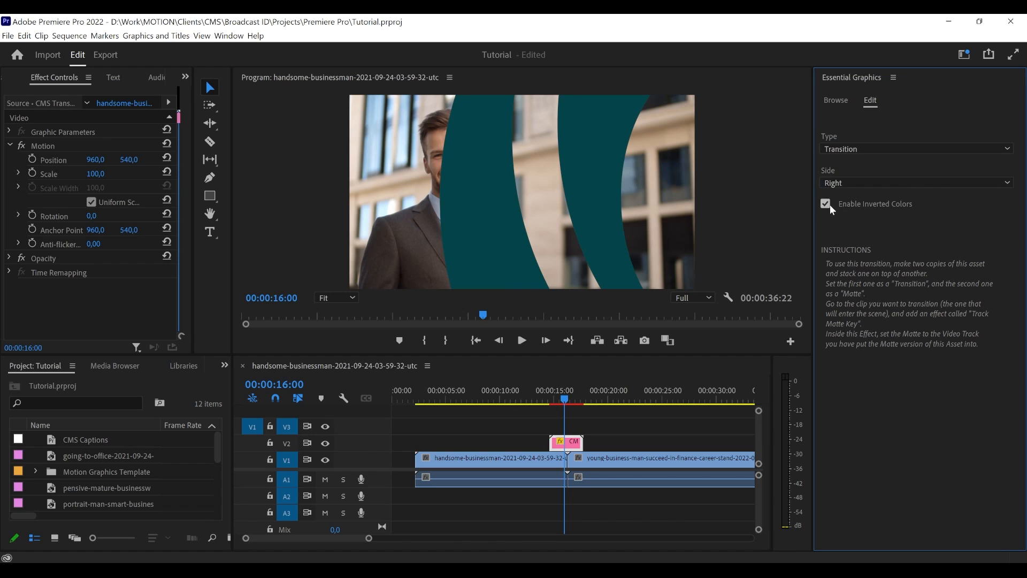
- Preview the transition with inverted colors disabled and re-enable the option
{"action": "left_click", "coordinate": [825, 205]}
{"action": "left_click", "coordinate": [826, 204]}
{"action": "left_click", "coordinate": [828, 204]}
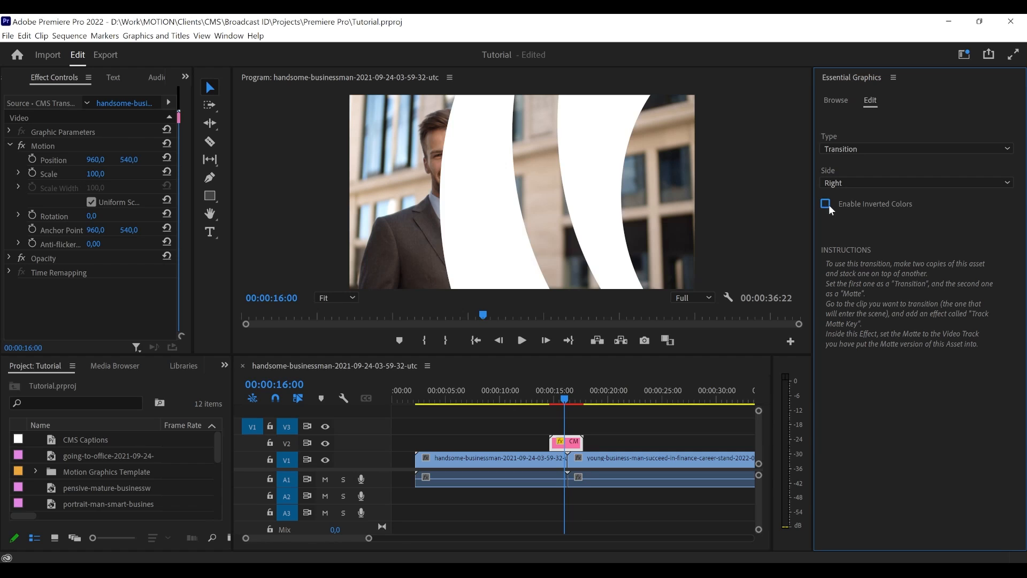
{"action": "left_click", "coordinate": [828, 205]}
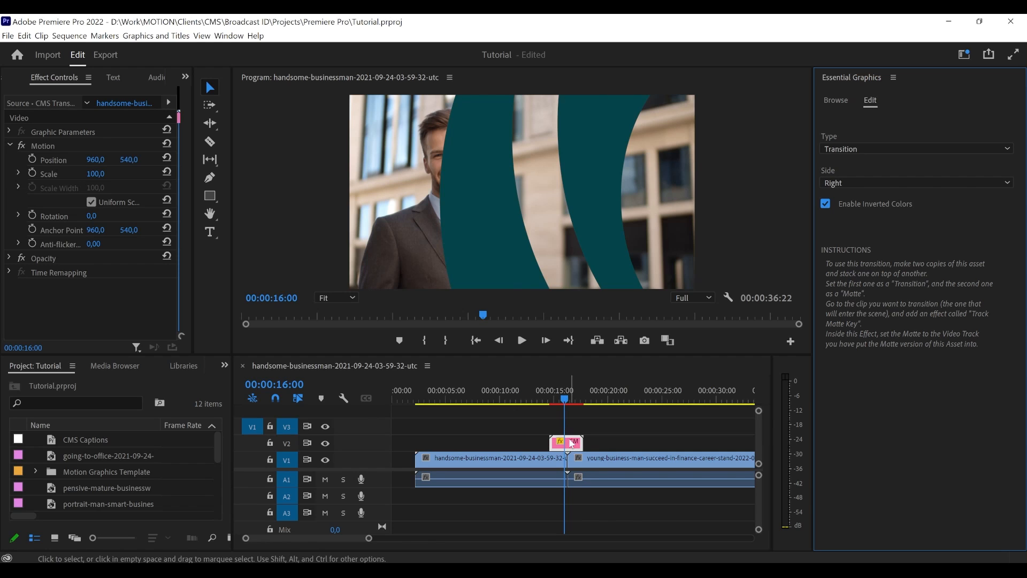
- Stack a second CMS Transition copy on track V3 directly above the first and set its side to Right
{"action": "left_click", "coordinate": [836, 100]}
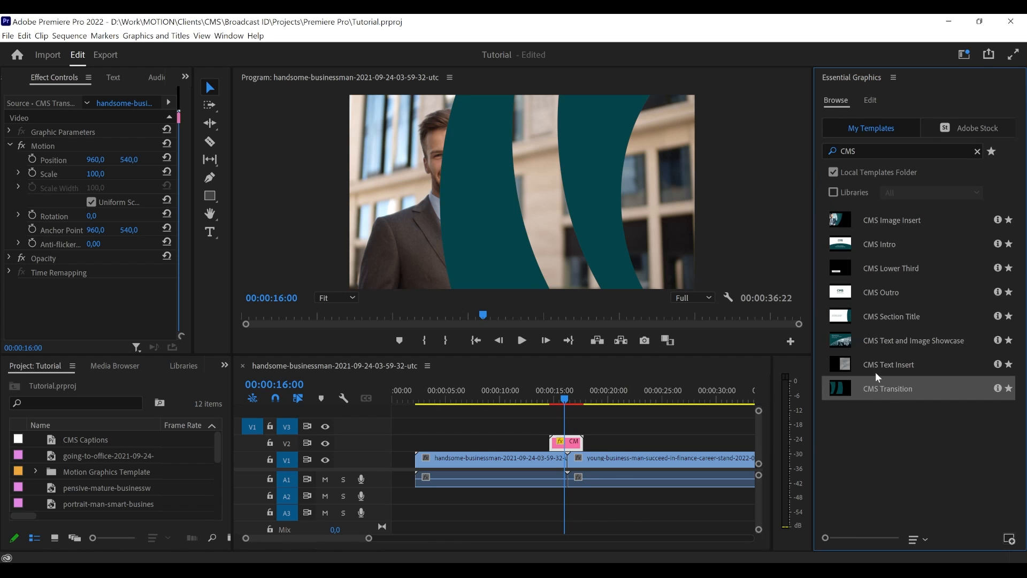
{"action": "left_click_drag", "start_coordinate": [884, 393], "coordinate": [569, 443]}
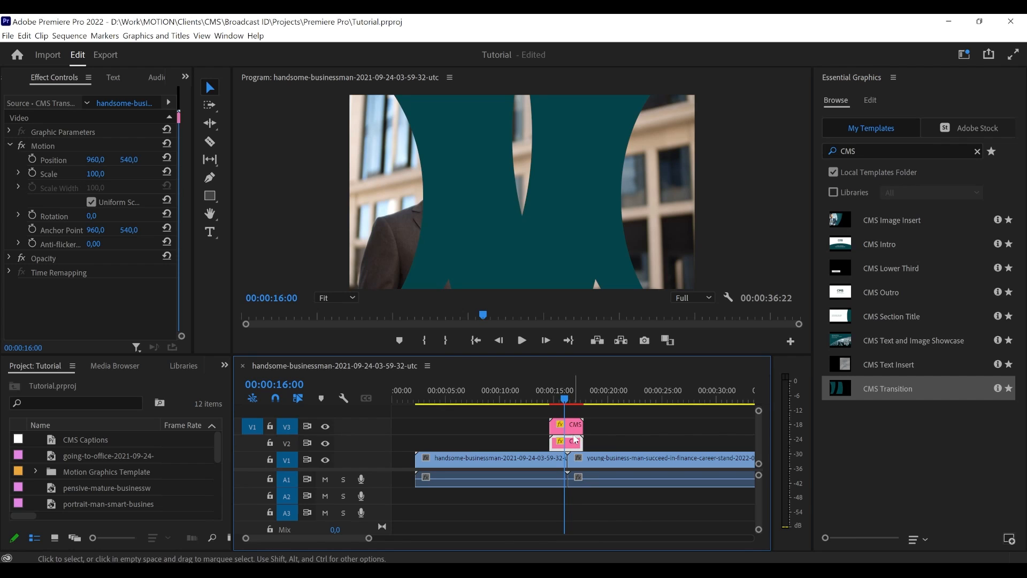
{"action": "left_click", "coordinate": [575, 440]}
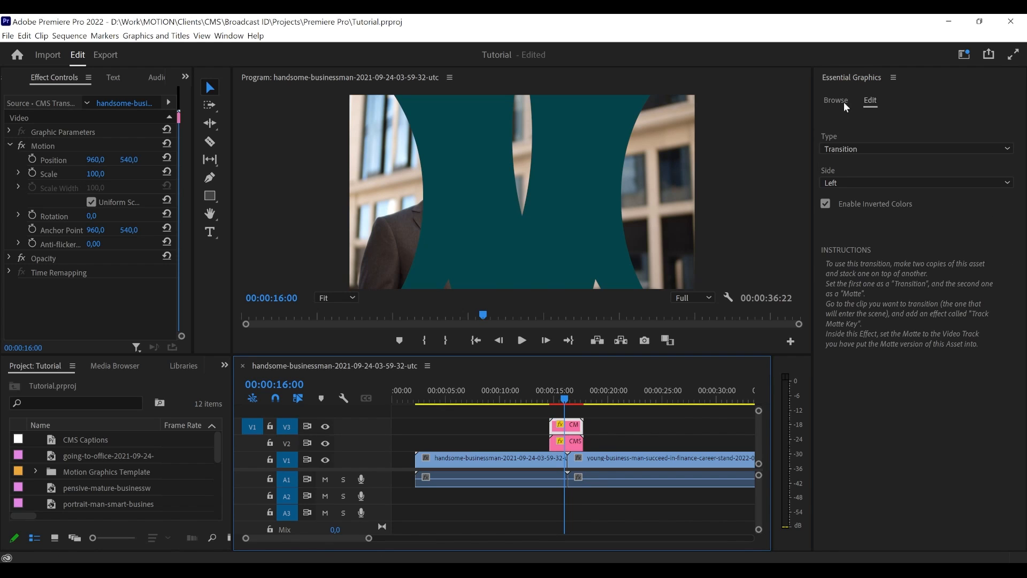
{"action": "left_click", "coordinate": [838, 184]}
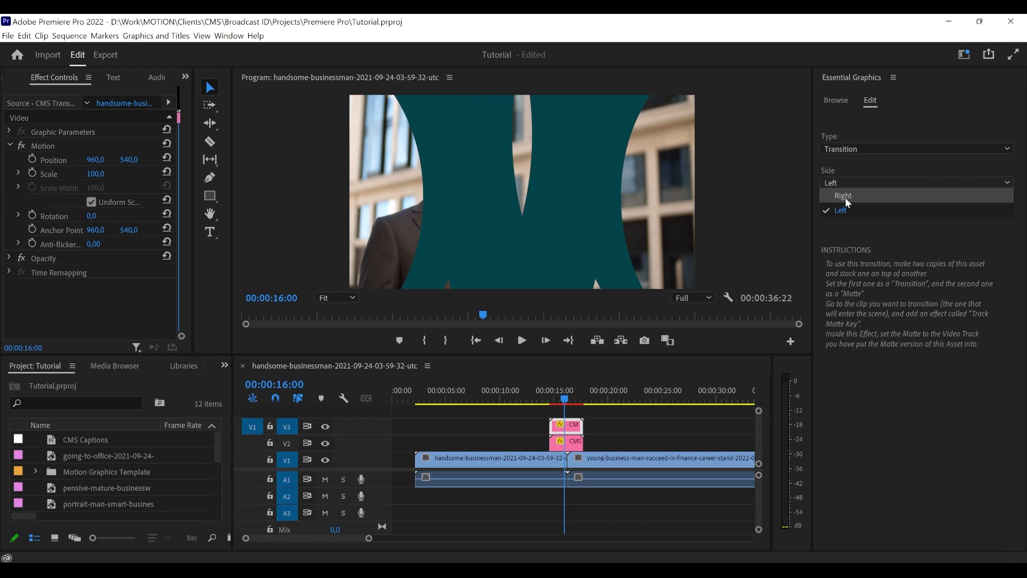
{"action": "left_click", "coordinate": [844, 196]}
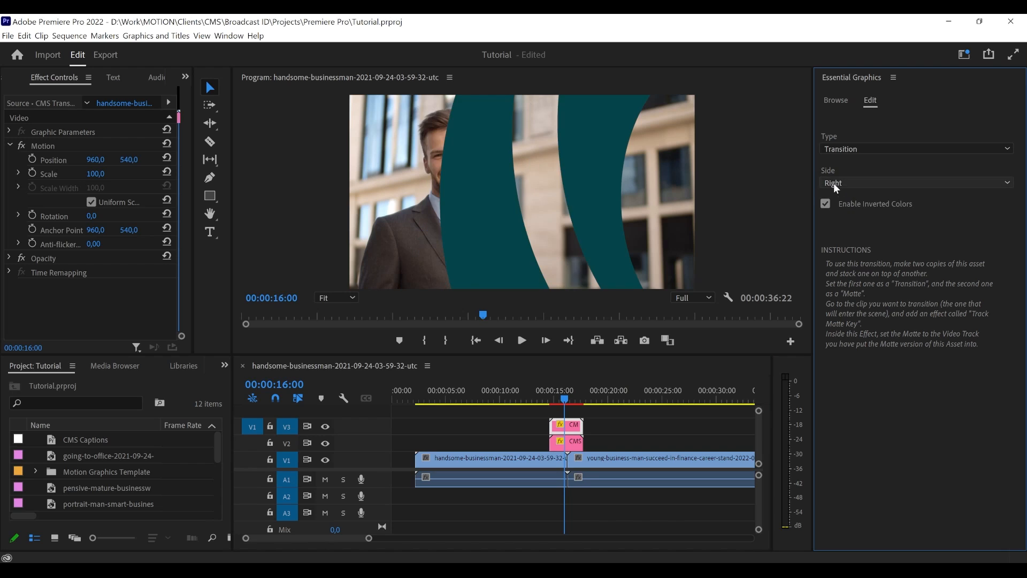
{"action": "left_click", "coordinate": [569, 443]}
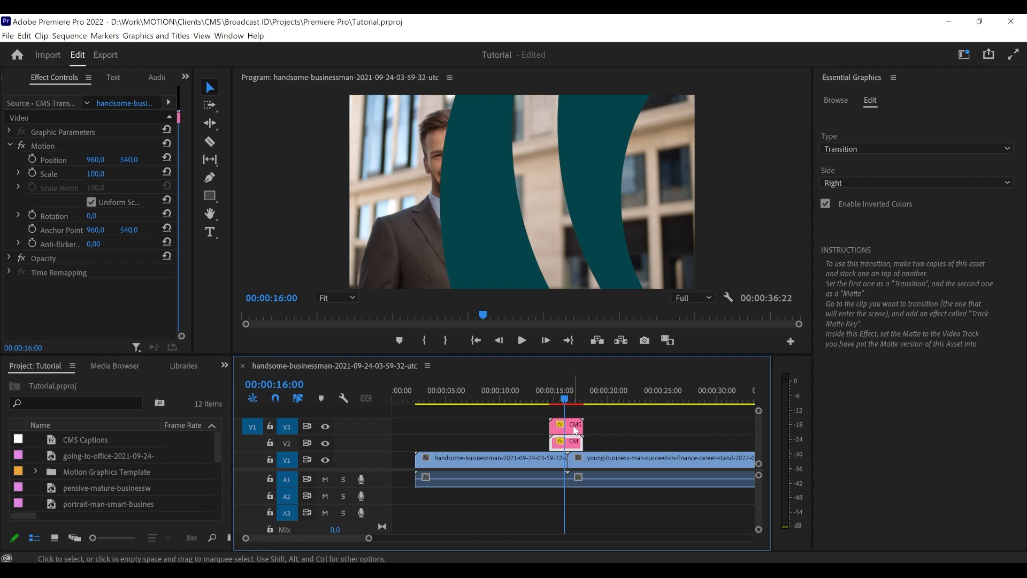
{"action": "left_click_drag", "start_coordinate": [572, 447], "coordinate": [576, 429]}
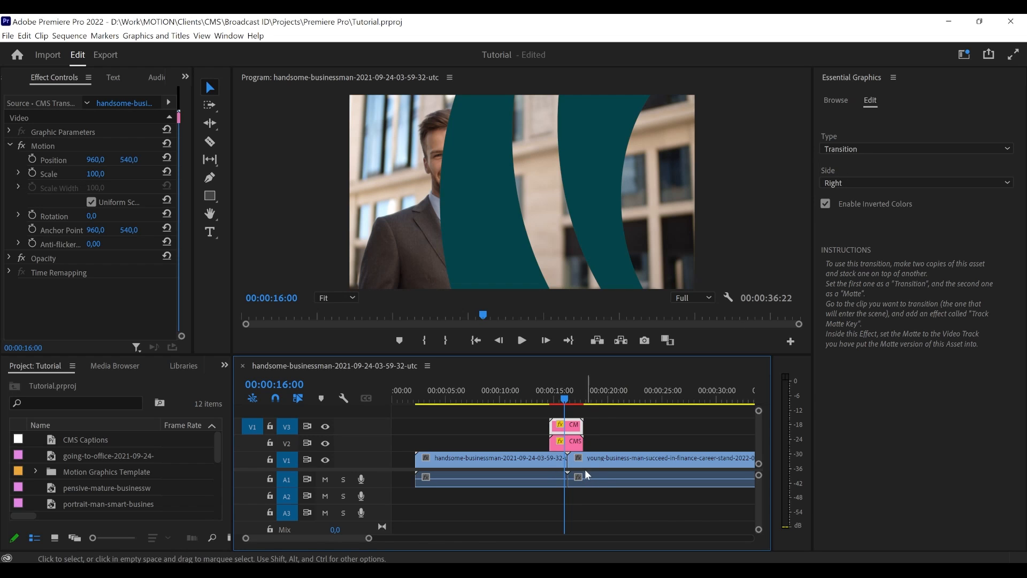
- Move the two transition copies up to tracks V3 and V4, and the second video to V2 so both videos overlap for the transition's length
{"action": "left_click_drag", "start_coordinate": [581, 432], "coordinate": [550, 445]}
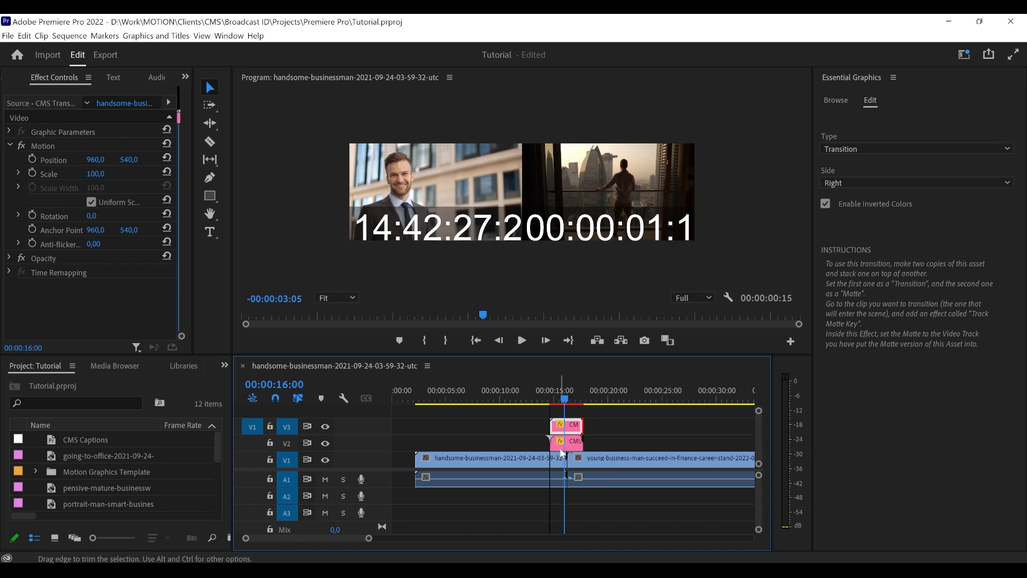
{"action": "key", "text": "ctrl+z"}
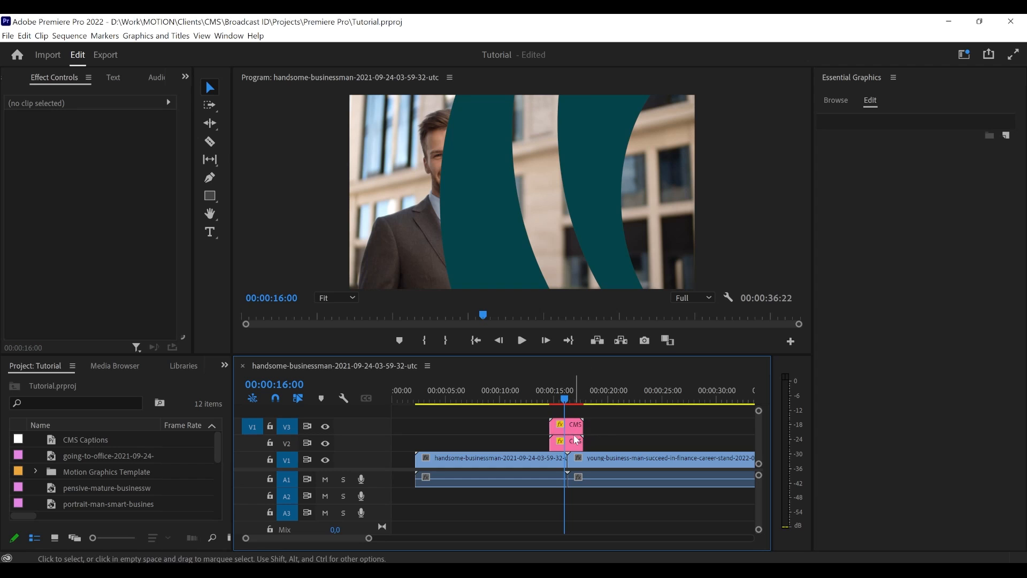
{"action": "mouse_move", "coordinate": [571, 431]}
{"action": "left_mouse_down"}
{"action": "mouse_move", "coordinate": [570, 413]}
{"action": "mouse_move", "coordinate": [571, 438]}
{"action": "mouse_move", "coordinate": [572, 425]}
{"action": "left_mouse_up"}
{"action": "left_click_drag", "start_coordinate": [596, 458], "coordinate": [566, 466]}
{"action": "left_click", "coordinate": [522, 442]}
{"action": "left_click", "coordinate": [607, 430]}
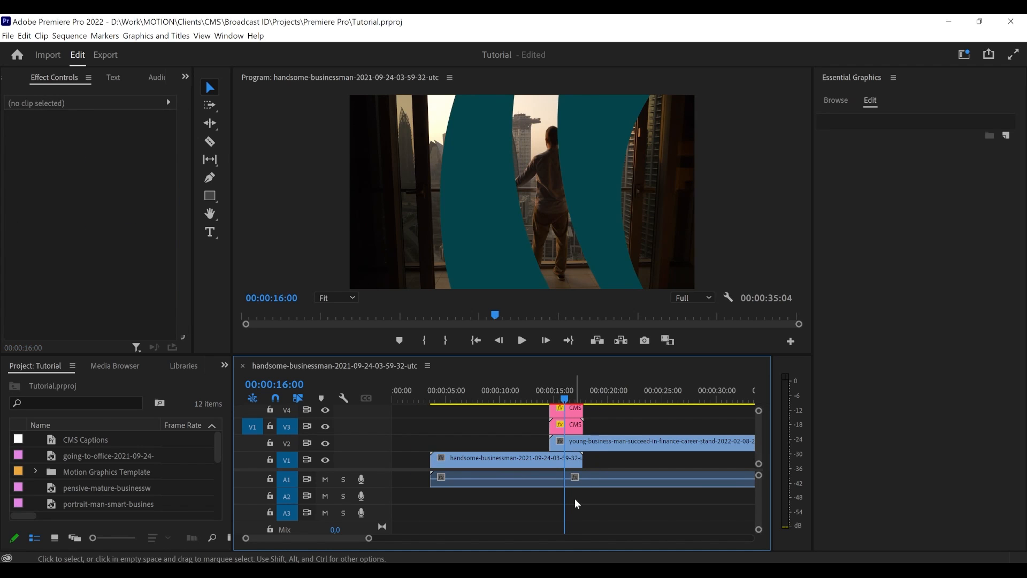
- Park the playhead at 00:00:16:02 and set the type of the CMS Transition copy on track V3 to Matte
{"action": "mouse_move", "coordinate": [564, 399]}
{"action": "left_mouse_down"}
{"action": "mouse_move", "coordinate": [545, 400]}
{"action": "mouse_move", "coordinate": [568, 398]}
{"action": "left_mouse_up"}
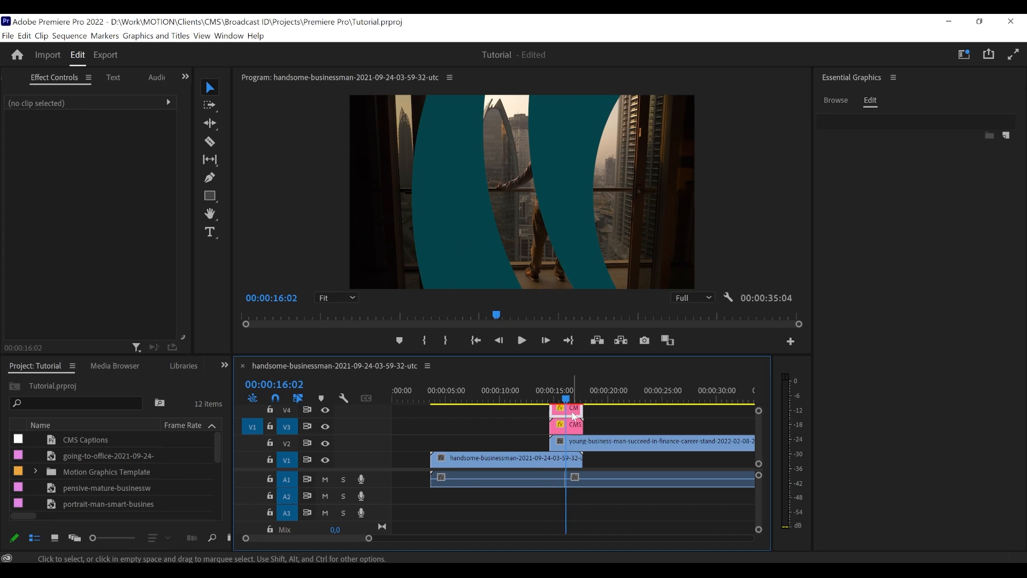
{"action": "left_click", "coordinate": [573, 430]}
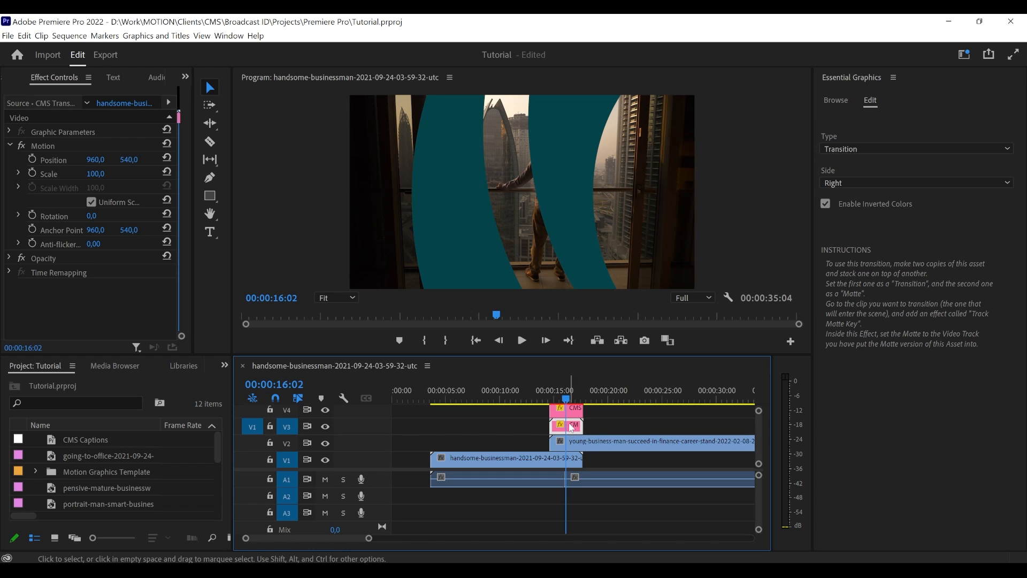
{"action": "left_click", "coordinate": [842, 150]}
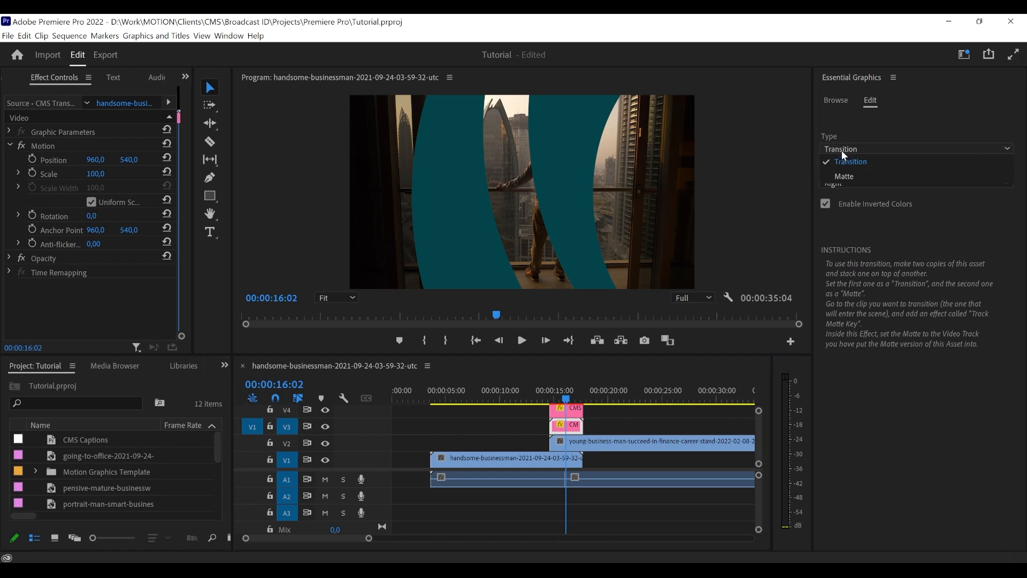
{"action": "left_click", "coordinate": [856, 175]}
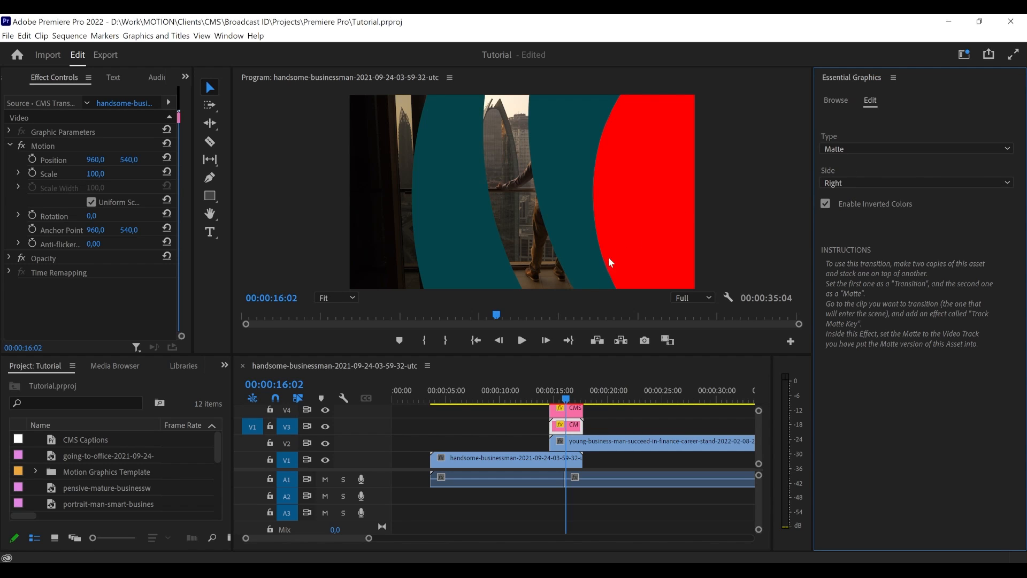
{"action": "left_click", "coordinate": [562, 399]}
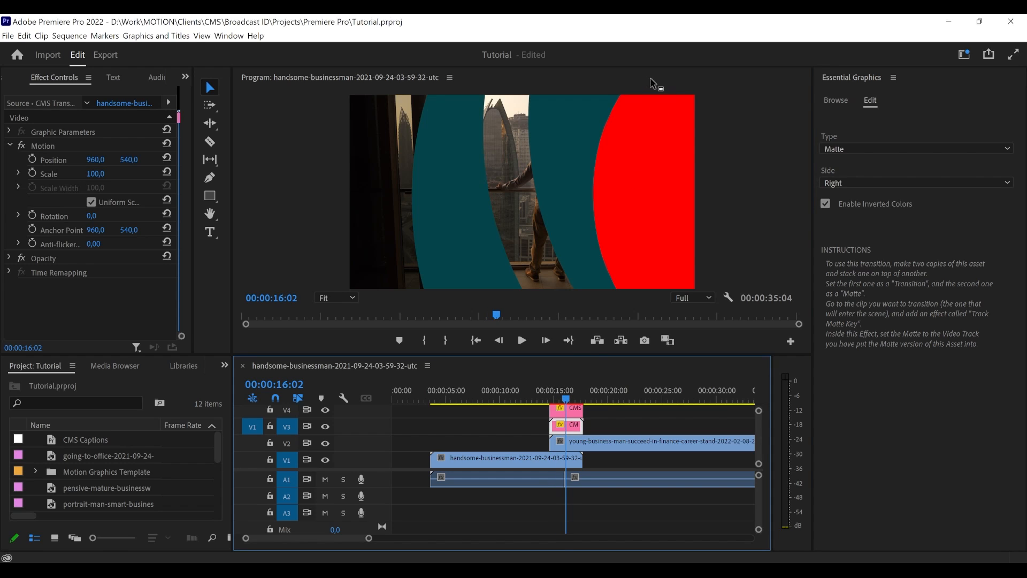
- Compare the transition and matte copies, hiding track V4 to view the matte on track V3 alone
{"action": "left_click", "coordinate": [574, 412]}
{"action": "left_click", "coordinate": [572, 429]}
{"action": "left_click", "coordinate": [572, 415]}
{"action": "left_click", "coordinate": [574, 426]}
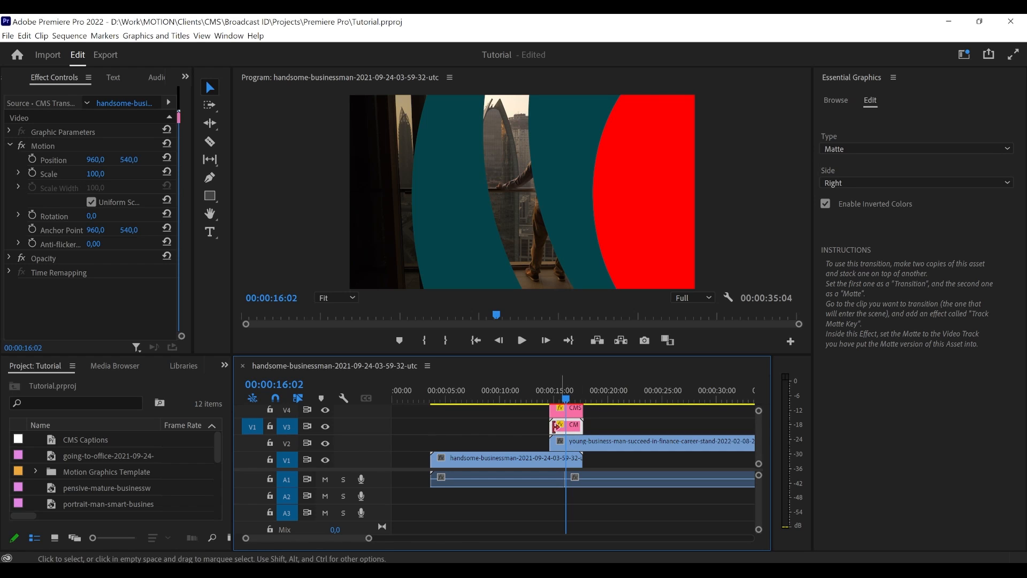
{"action": "left_click", "coordinate": [325, 409]}
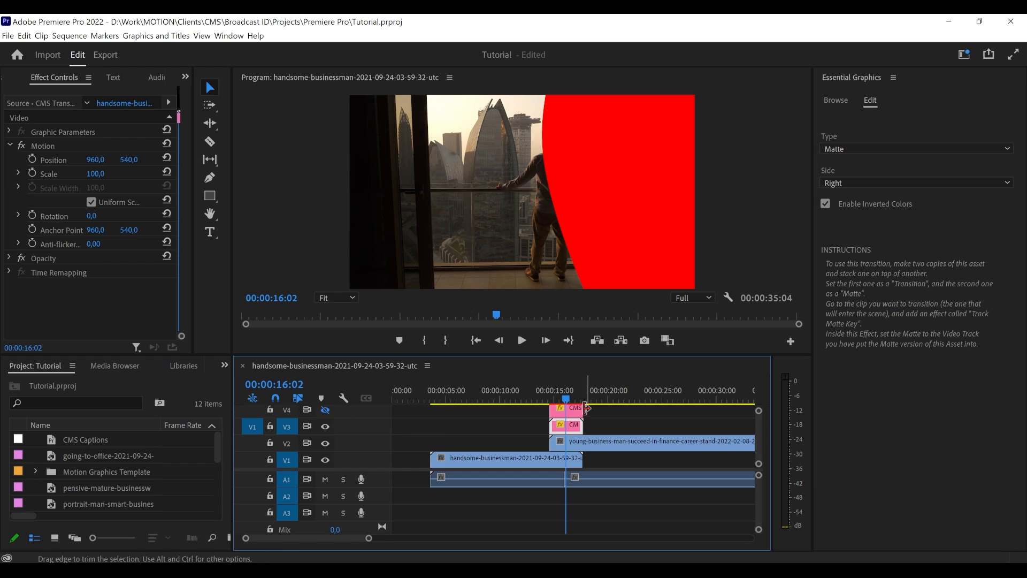
- Switch the track V3 copy's type to Transition and back to Matte, and show track V4 again
{"action": "left_click", "coordinate": [847, 149]}
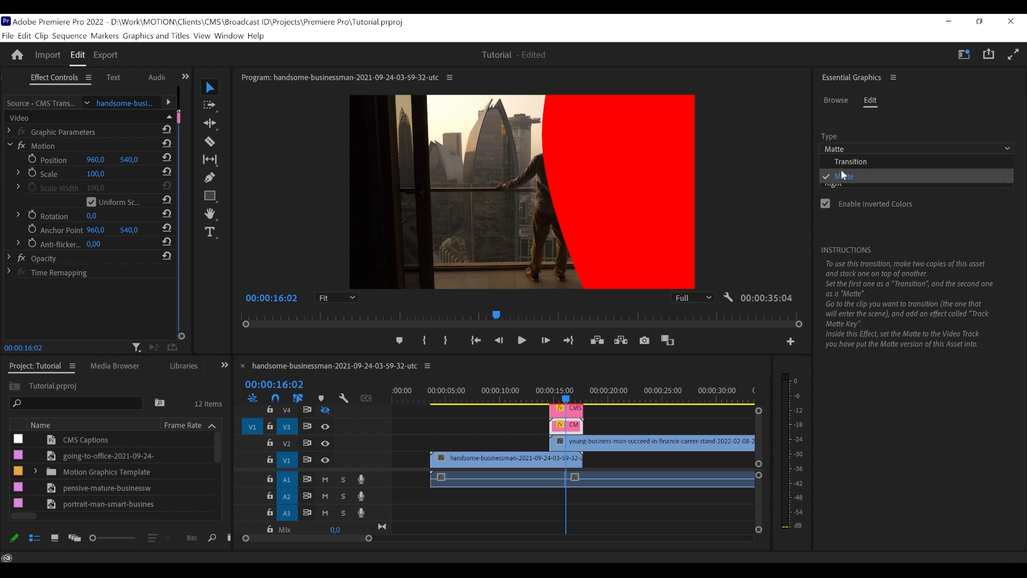
{"action": "left_click", "coordinate": [845, 162]}
{"action": "left_click", "coordinate": [846, 150]}
{"action": "left_click", "coordinate": [845, 176]}
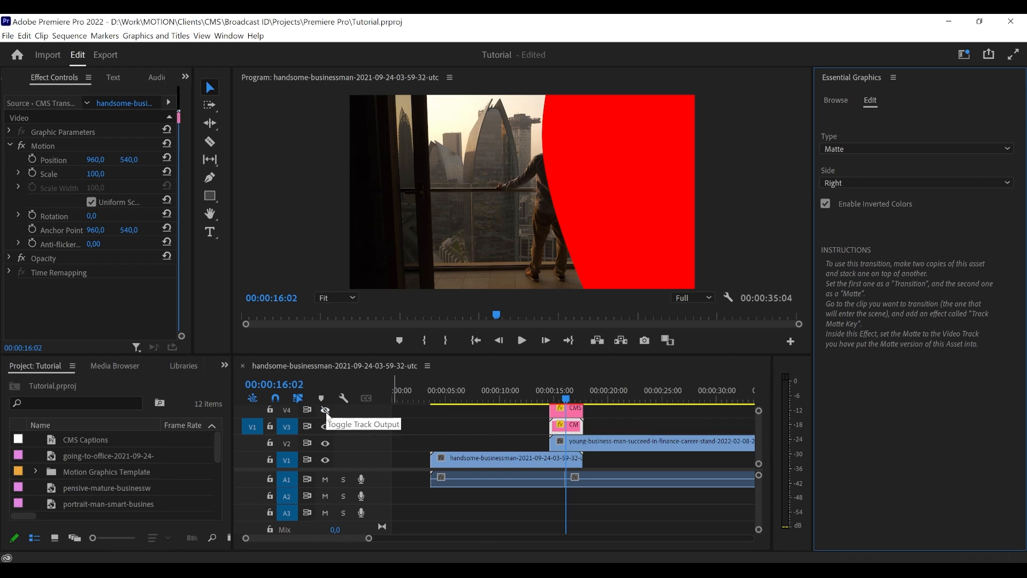
{"action": "left_click", "coordinate": [325, 411]}
- Park the playhead at 00:00:16:00, search the effects for "Key Ma" and apply Track Matte Key to the second video on track V2
{"action": "left_click_drag", "start_coordinate": [561, 401], "coordinate": [566, 396]}
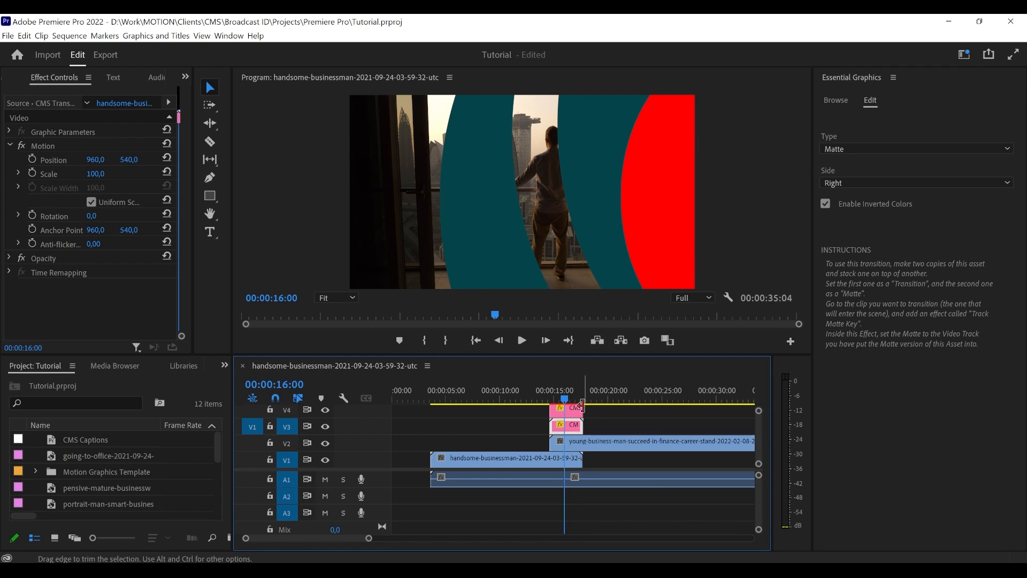
{"action": "left_click", "coordinate": [589, 444]}
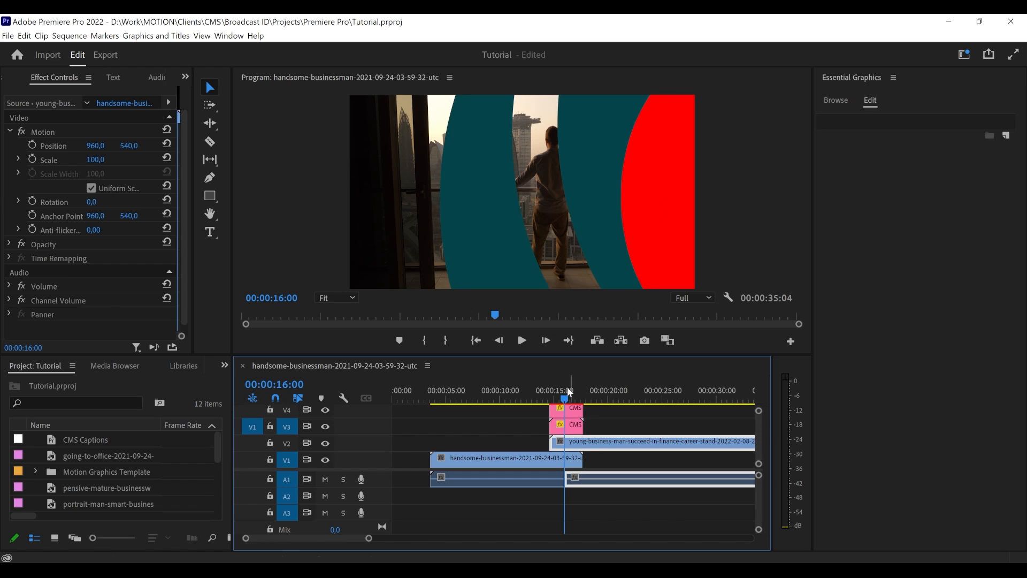
{"action": "left_click", "coordinate": [585, 452]}
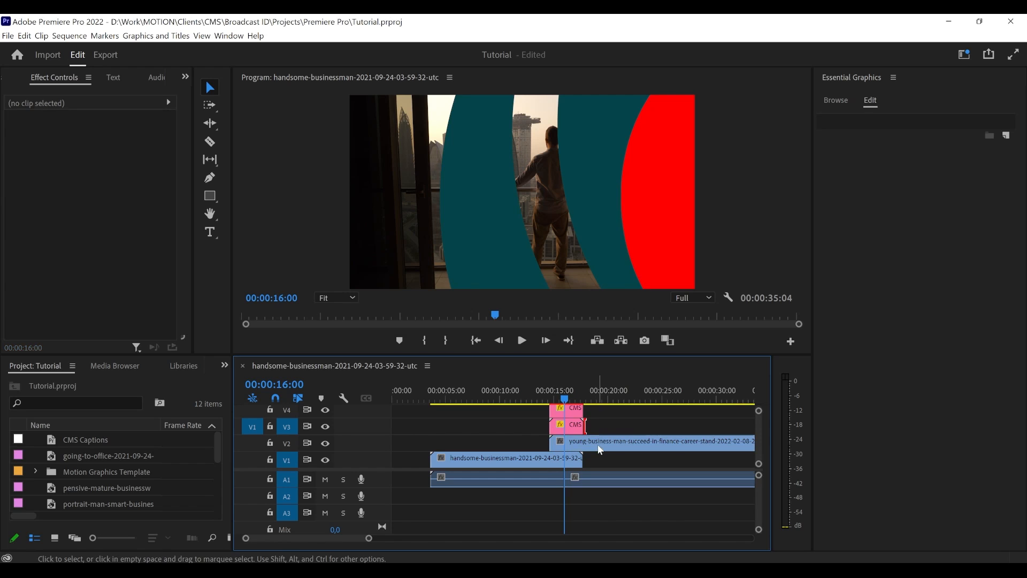
{"action": "left_click", "coordinate": [600, 449]}
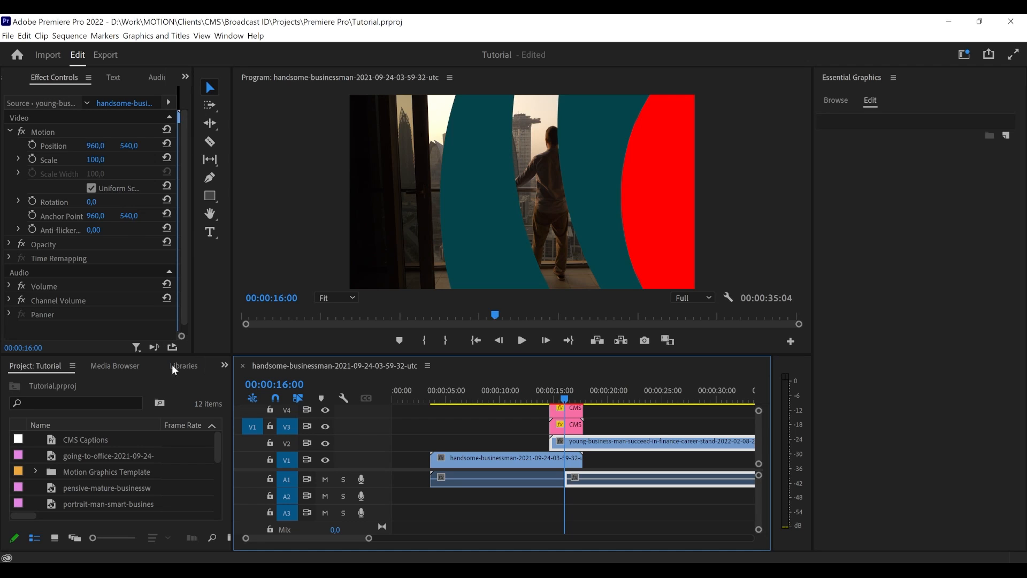
{"action": "left_click", "coordinate": [221, 368]}
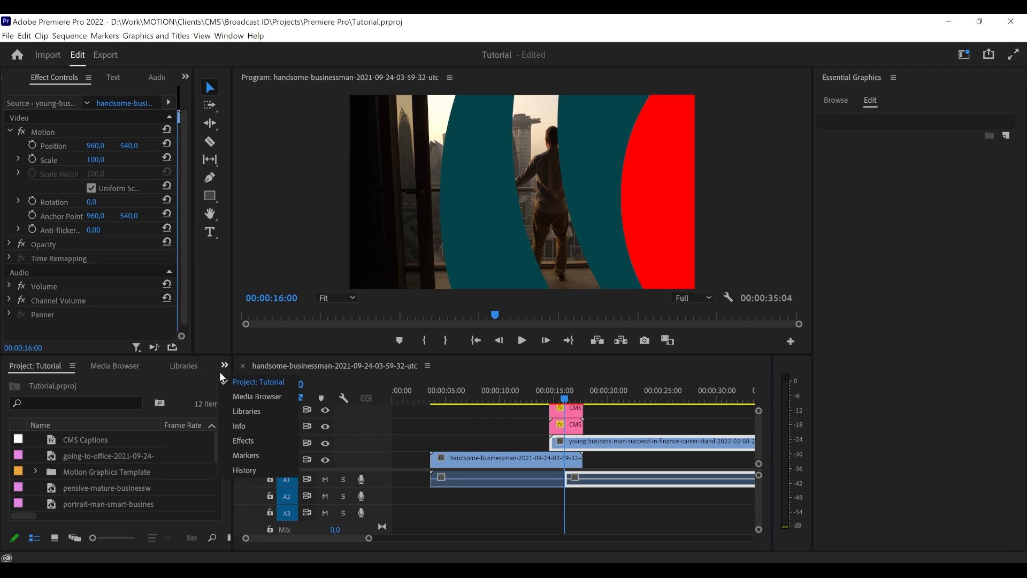
{"action": "left_click", "coordinate": [254, 449]}
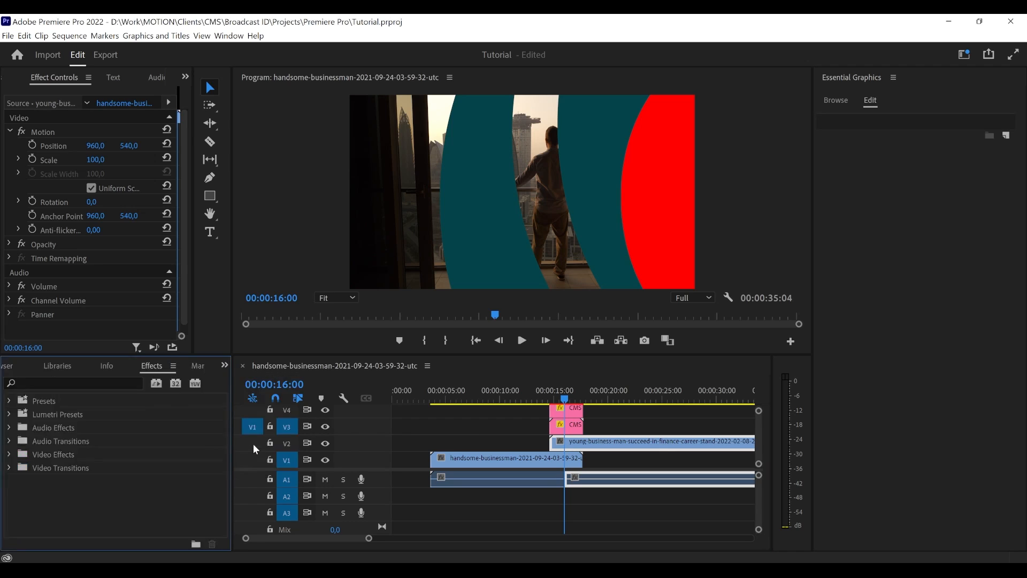
{"action": "left_click", "coordinate": [229, 36]}
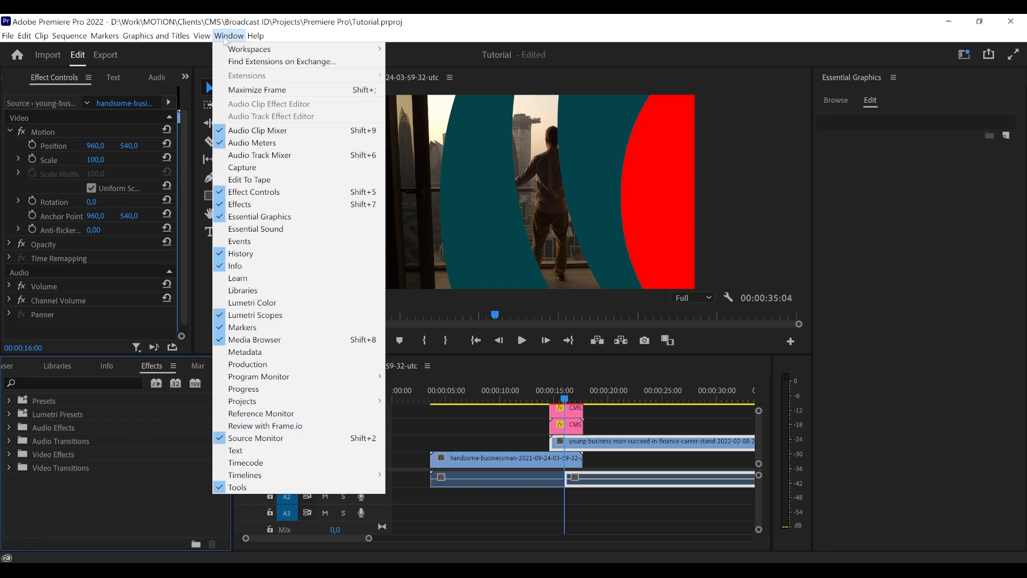
{"action": "left_click", "coordinate": [253, 206]}
{"action": "left_click", "coordinate": [43, 380]}
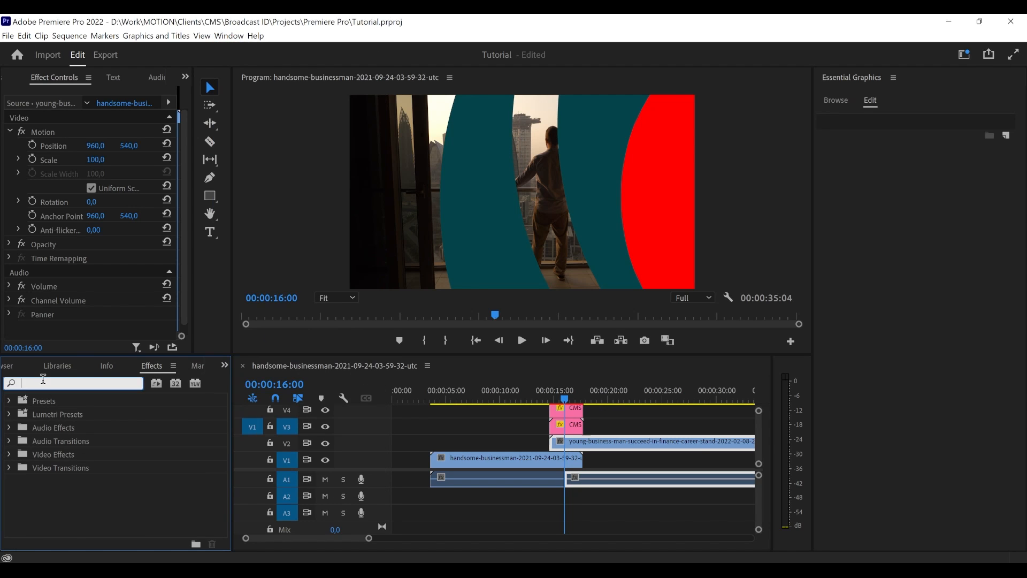
{"action": "type", "text": "Key Ma"}
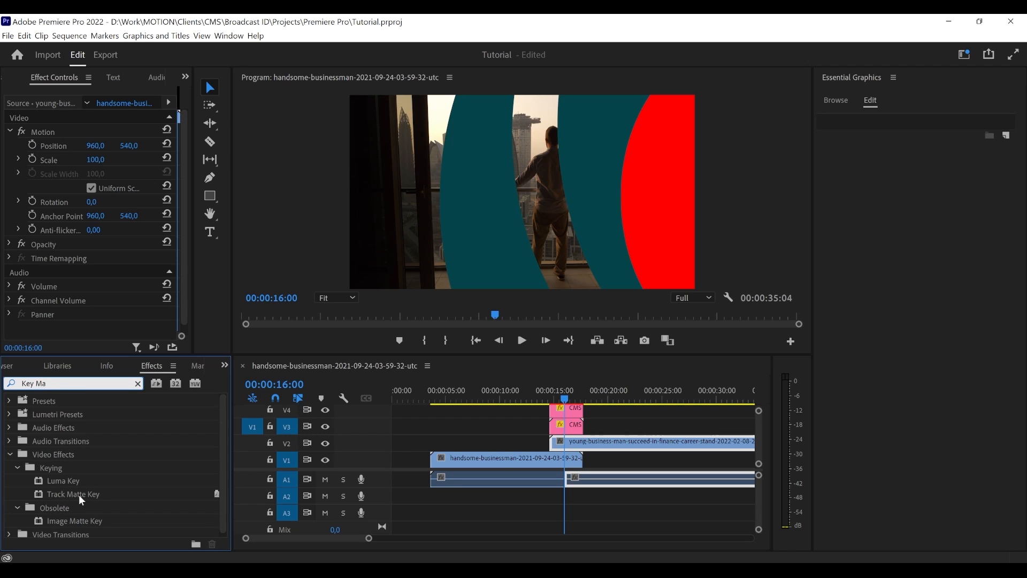
{"action": "left_click_drag", "start_coordinate": [59, 496], "coordinate": [598, 445]}
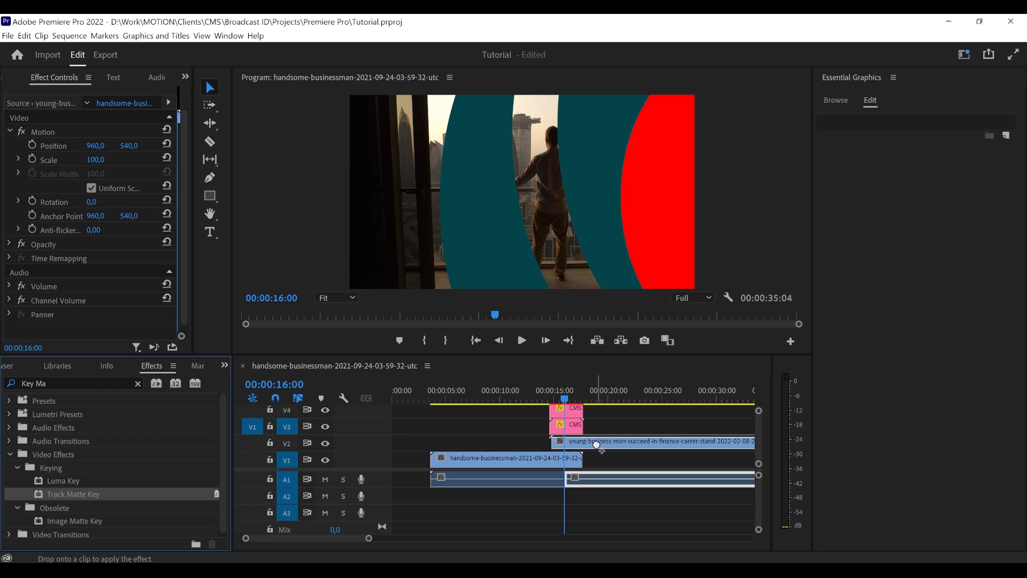
{"action": "left_click_drag", "start_coordinate": [596, 444], "coordinate": [597, 445]}
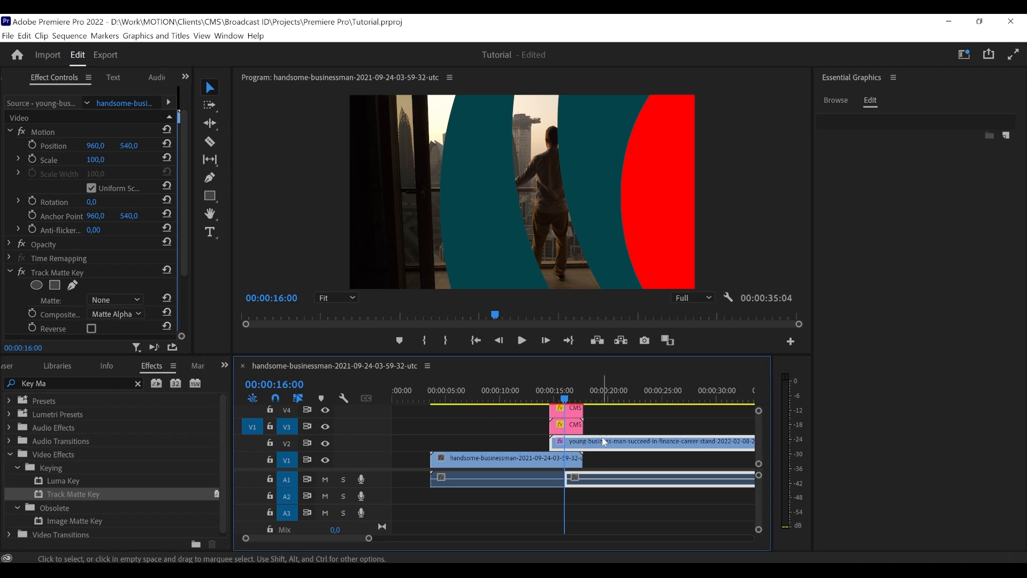
- Try Video 4 as the Track Matte Key's matte on the second video, and set it to Video 3
{"action": "scroll", "coordinate": [34, 285], "scroll_direction": "down", "scroll_amount": 2}
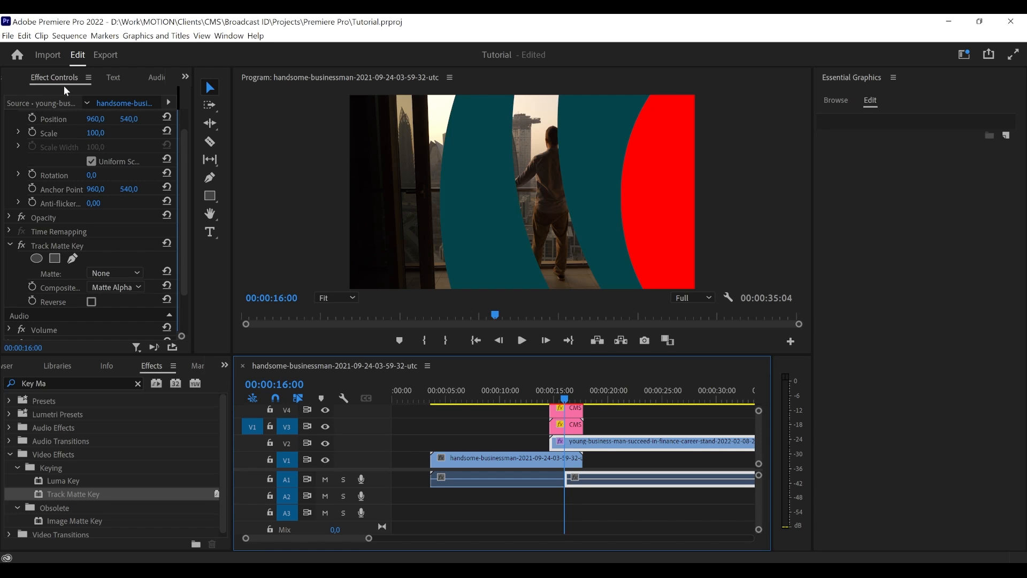
{"action": "left_click", "coordinate": [229, 35]}
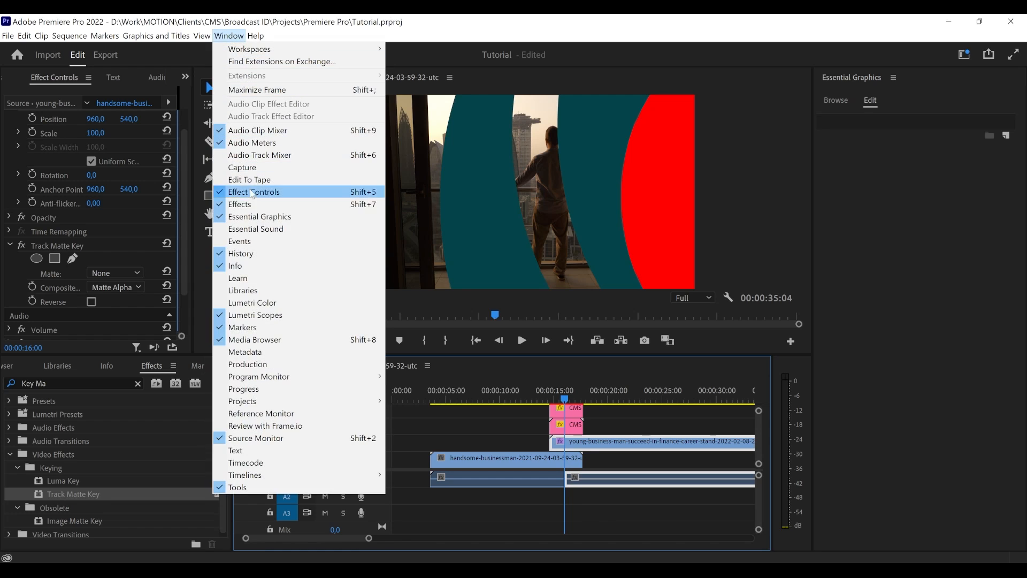
{"action": "left_click", "coordinate": [53, 82]}
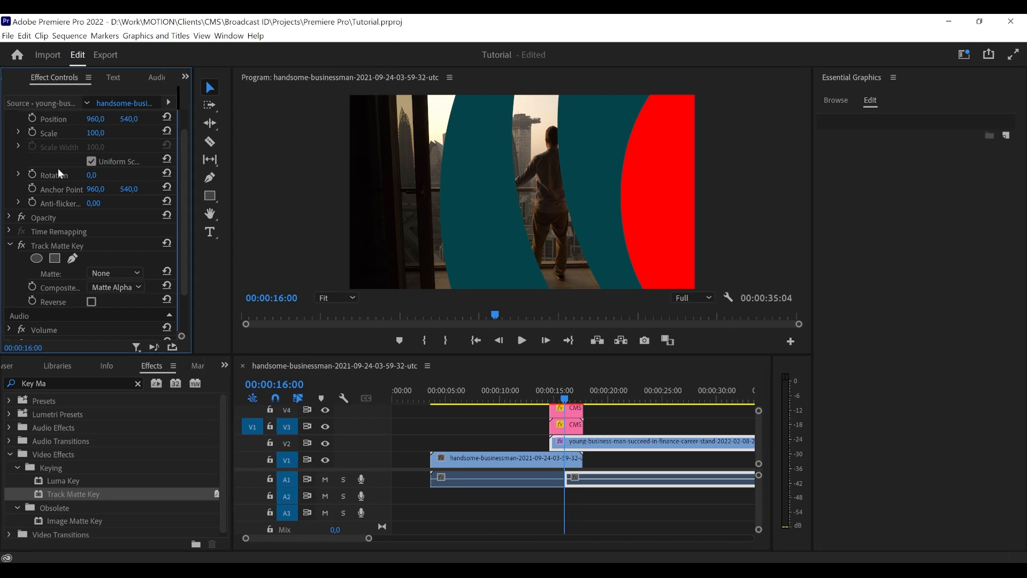
{"action": "left_click", "coordinate": [54, 247]}
{"action": "scroll", "coordinate": [21, 270], "scroll_direction": "down", "scroll_amount": 1}
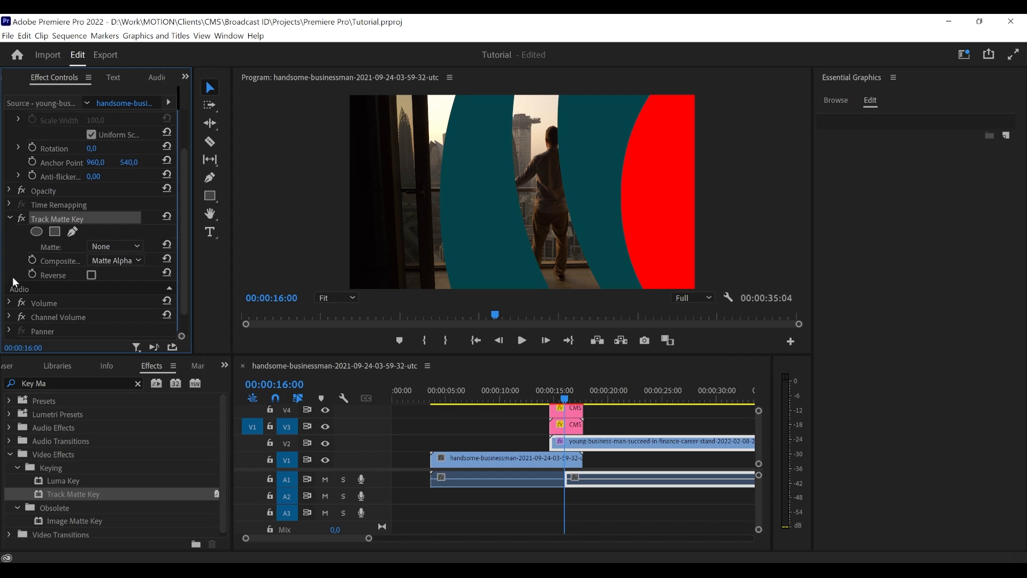
{"action": "left_click", "coordinate": [94, 247]}
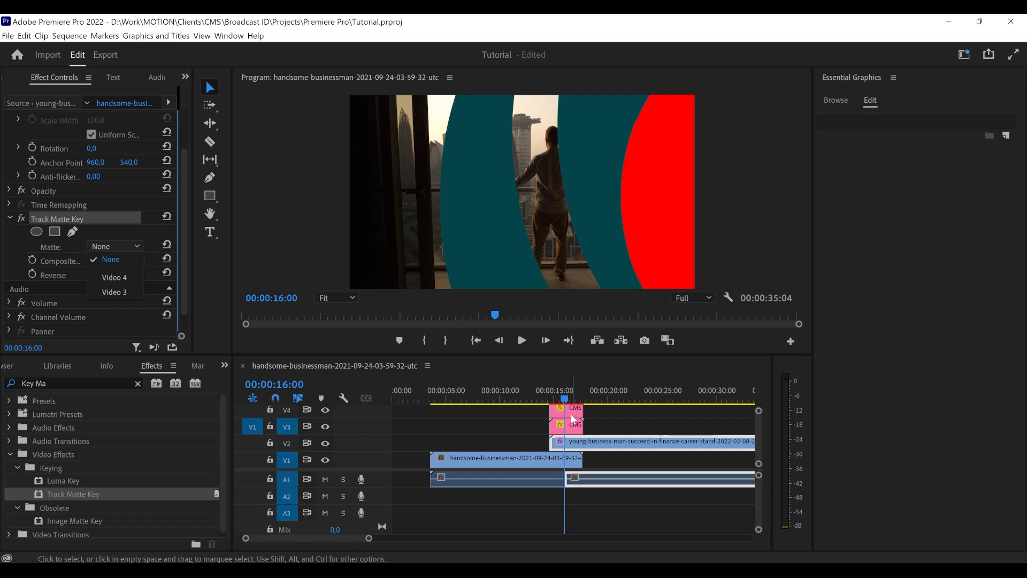
{"action": "left_click", "coordinate": [113, 247]}
{"action": "left_click", "coordinate": [96, 246]}
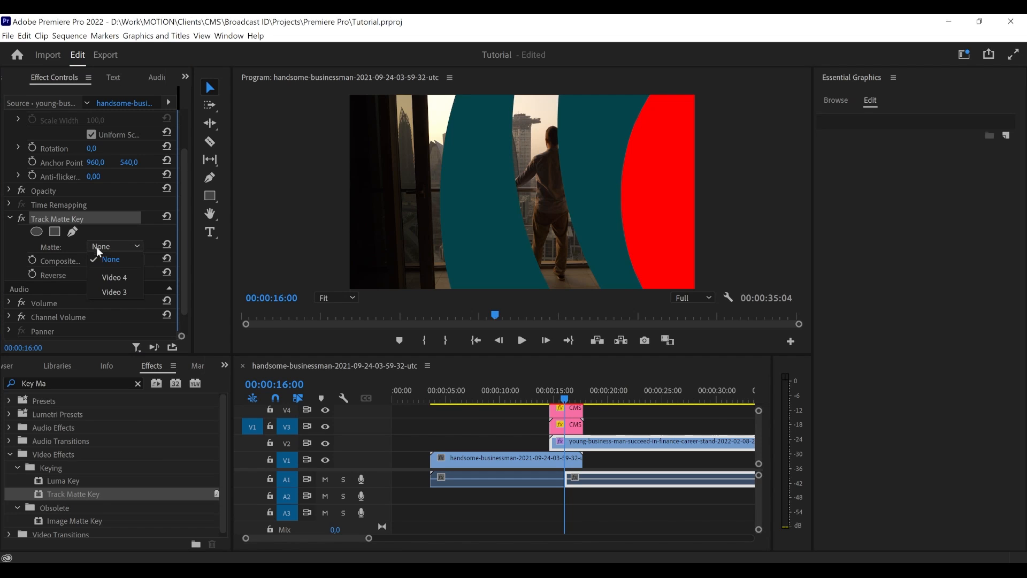
{"action": "left_click", "coordinate": [118, 283]}
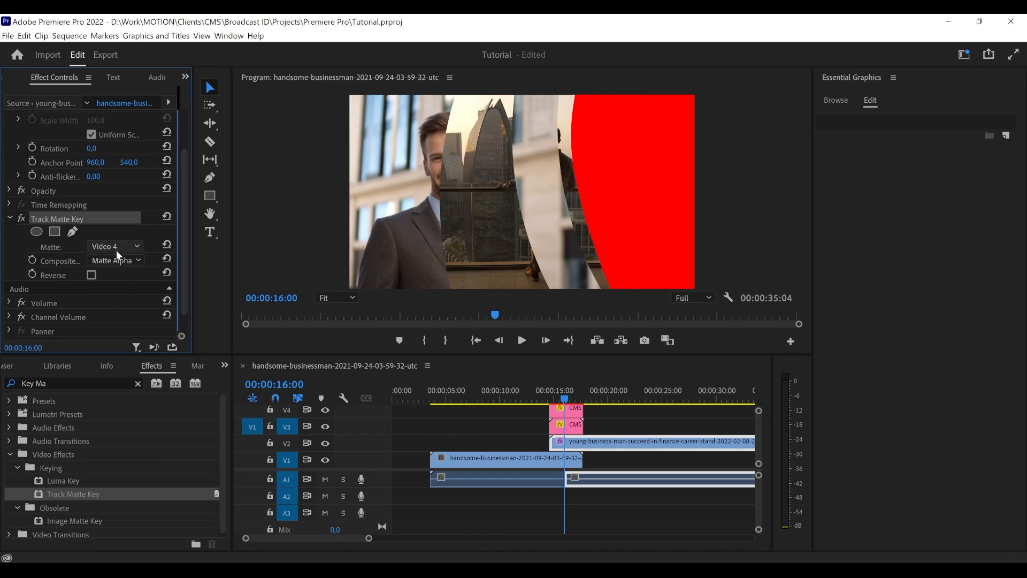
{"action": "left_click", "coordinate": [117, 249]}
{"action": "left_click", "coordinate": [127, 284]}
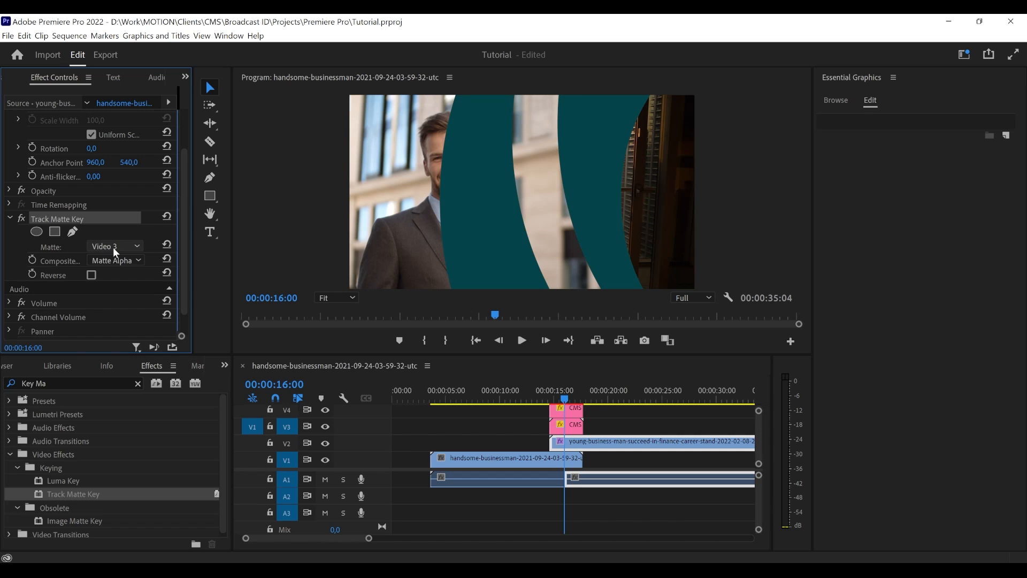
- Check the keyed video and the transition copy, and play the sequence from 00:00:14:02 to preview the finished transition
{"action": "left_click", "coordinate": [582, 446]}
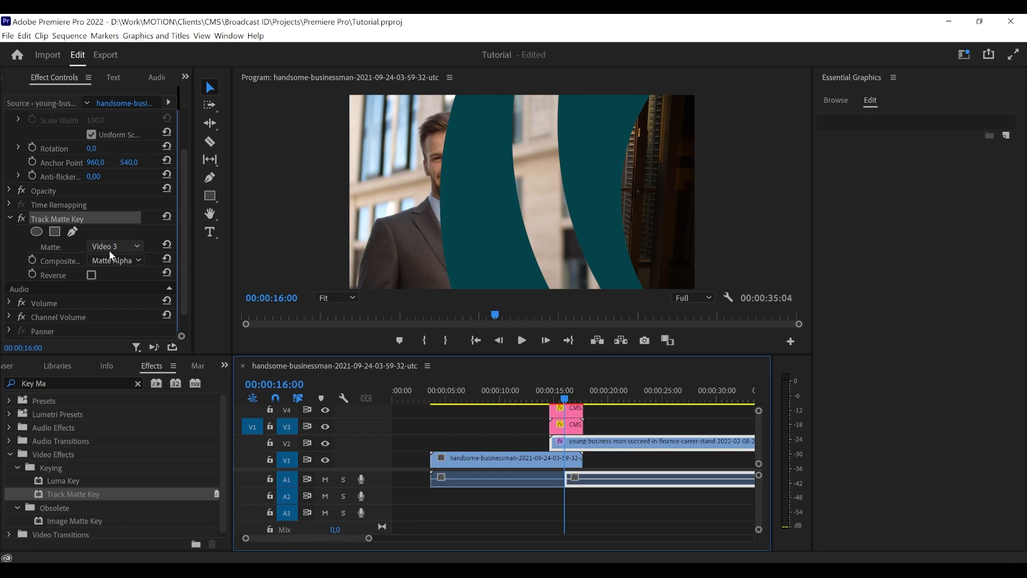
{"action": "left_click", "coordinate": [574, 417]}
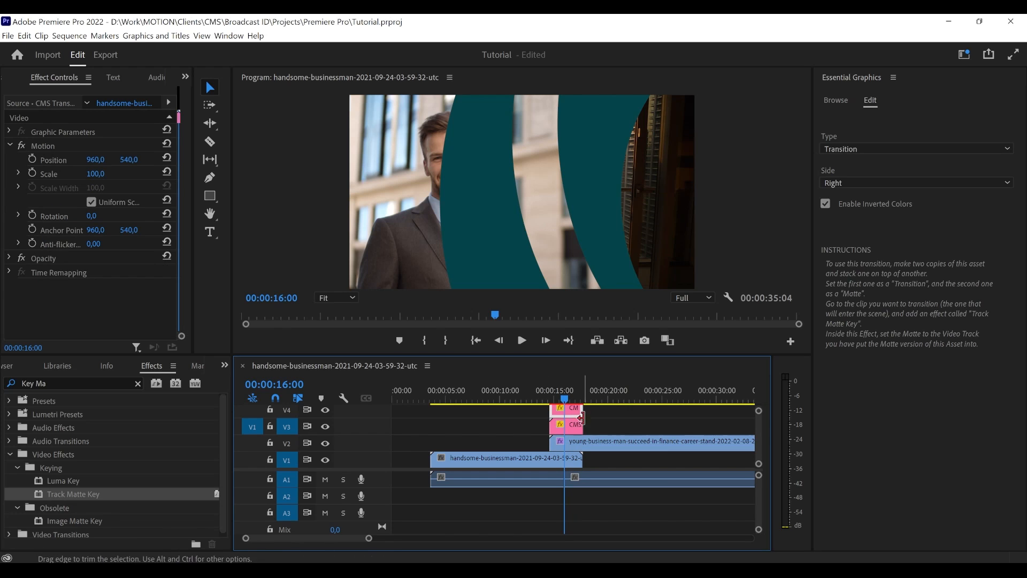
{"action": "left_click", "coordinate": [591, 416]}
{"action": "left_click_drag", "start_coordinate": [565, 399], "coordinate": [543, 400]}
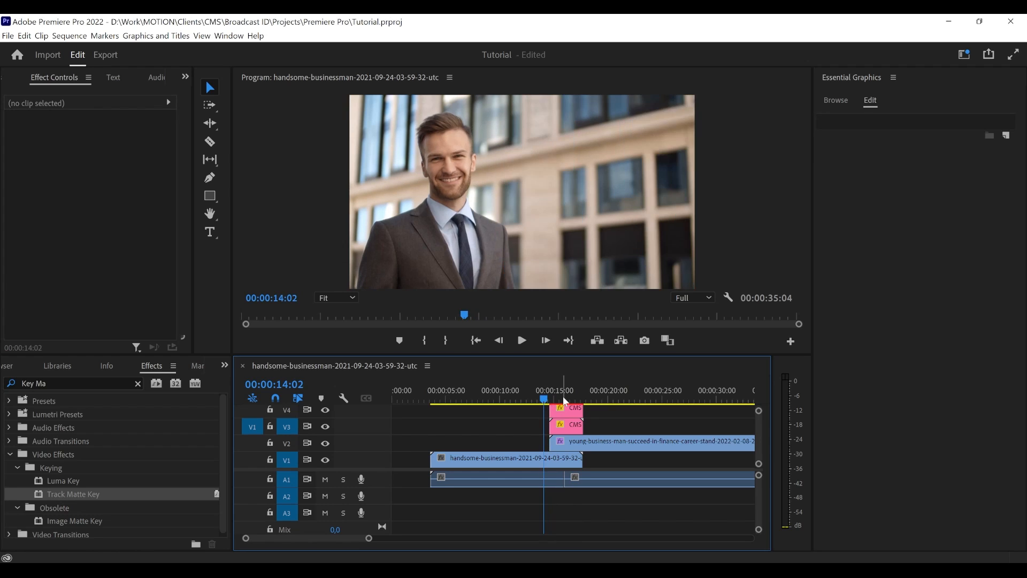
{"action": "key", "text": "space"}
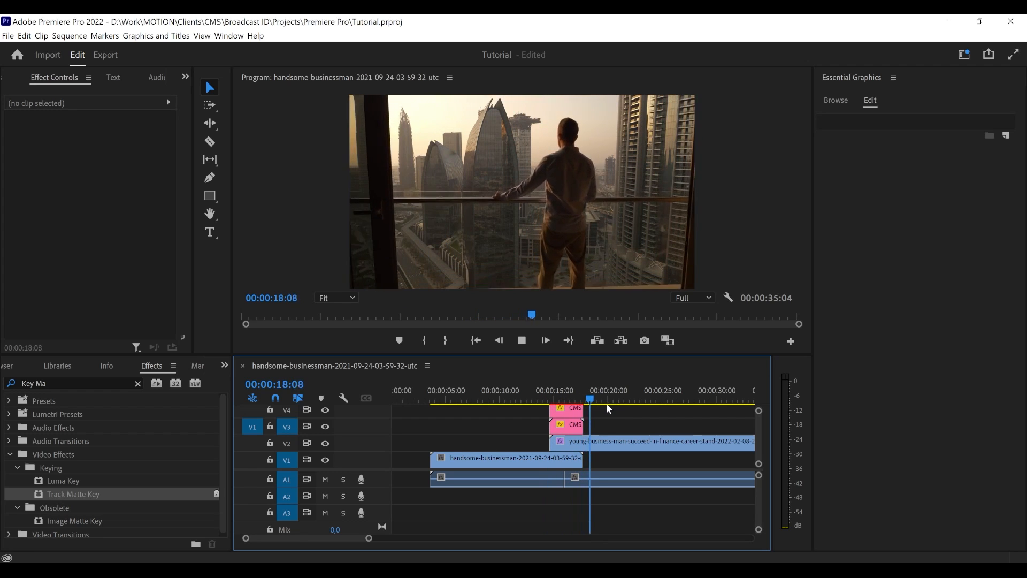
{"action": "key", "text": "space"}
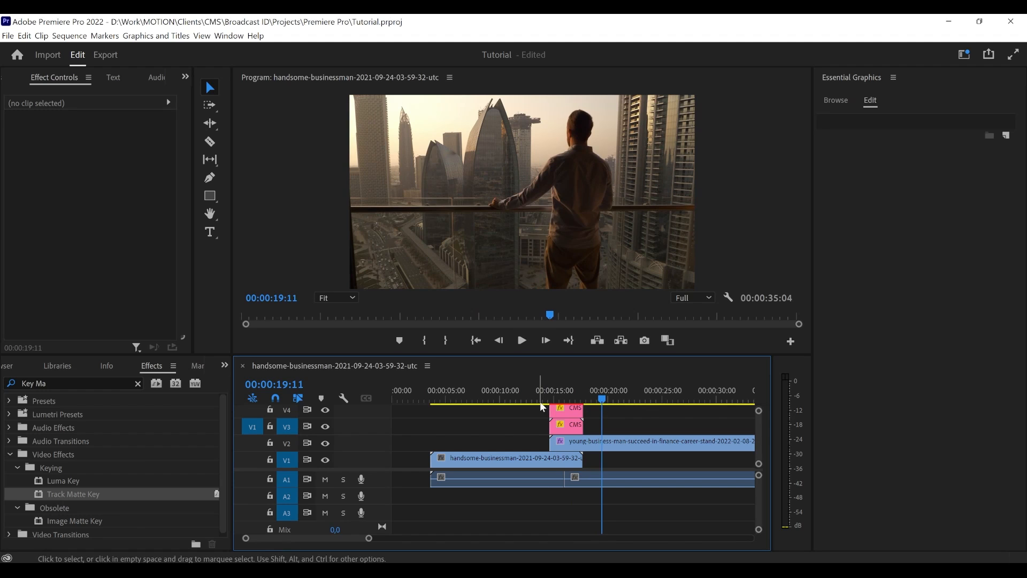
- Scrub through the transition to 00:00:15:24 and inspect the settings of the matte and transition copies
{"action": "left_click", "coordinate": [560, 401]}
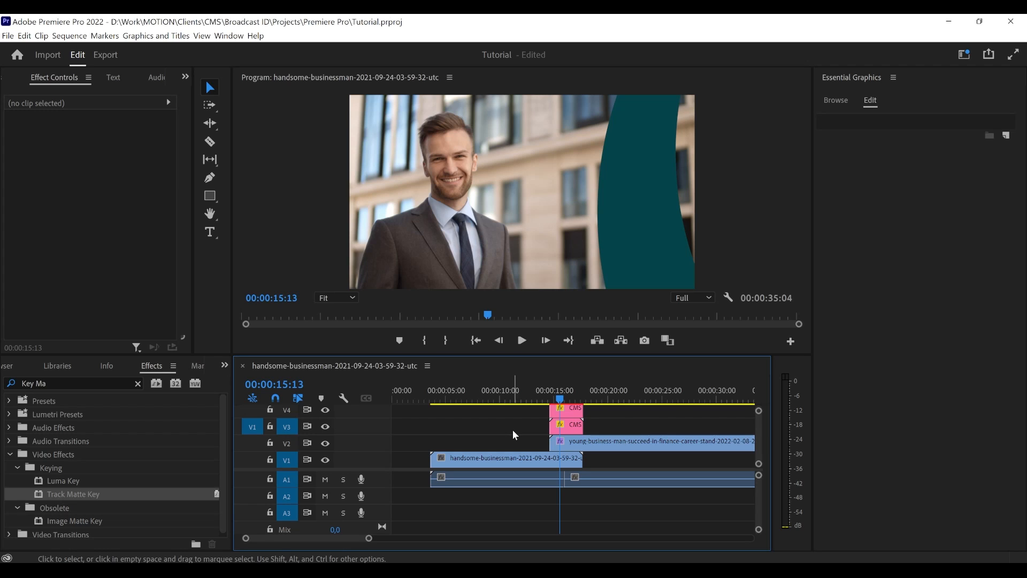
{"action": "left_click", "coordinate": [568, 397]}
{"action": "left_click_drag", "start_coordinate": [569, 397], "coordinate": [568, 397]}
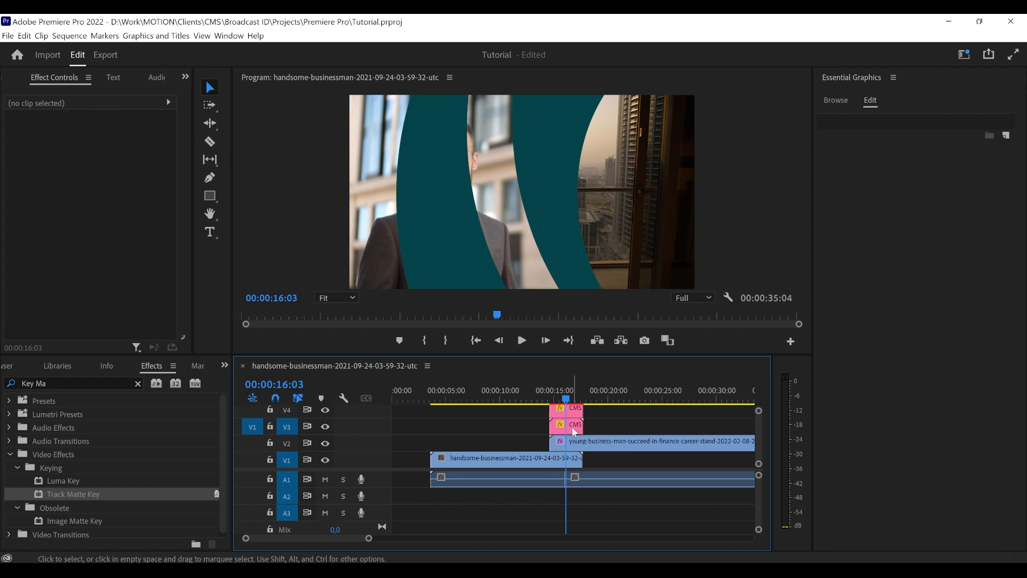
{"action": "left_click_drag", "start_coordinate": [566, 400], "coordinate": [566, 401]}
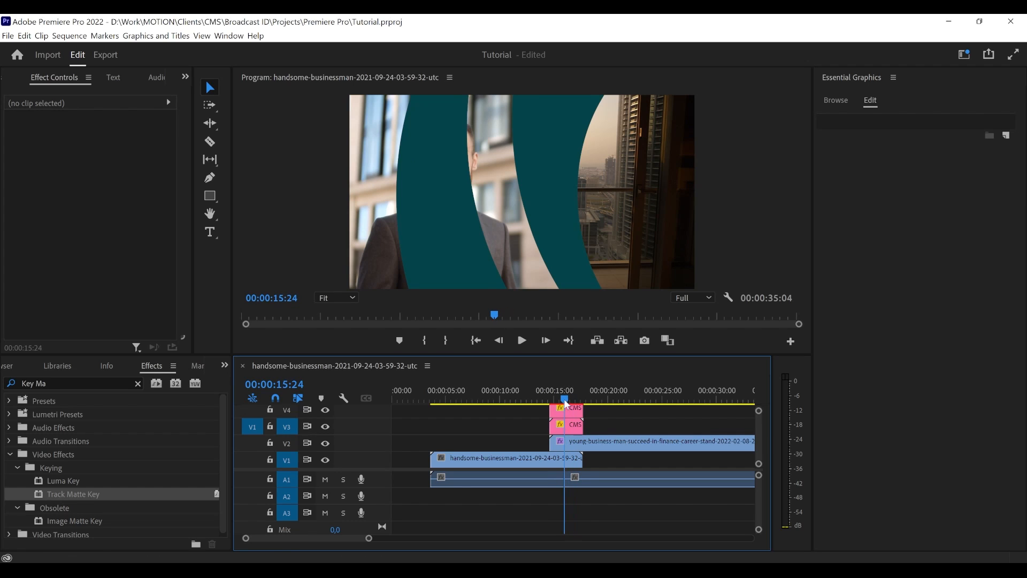
{"action": "left_click", "coordinate": [572, 432]}
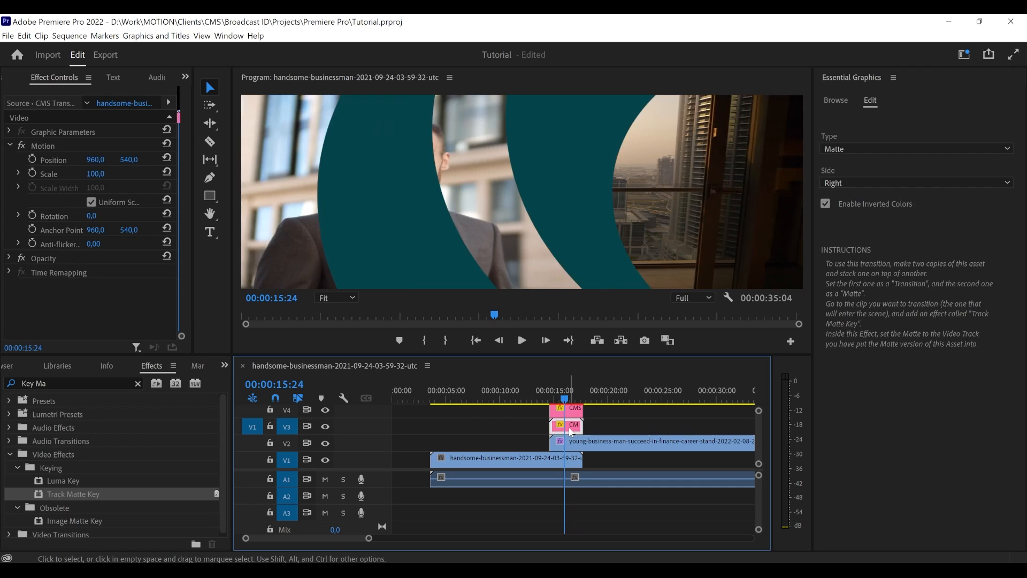
{"action": "left_click", "coordinate": [570, 413]}
{"action": "left_click", "coordinate": [617, 426]}
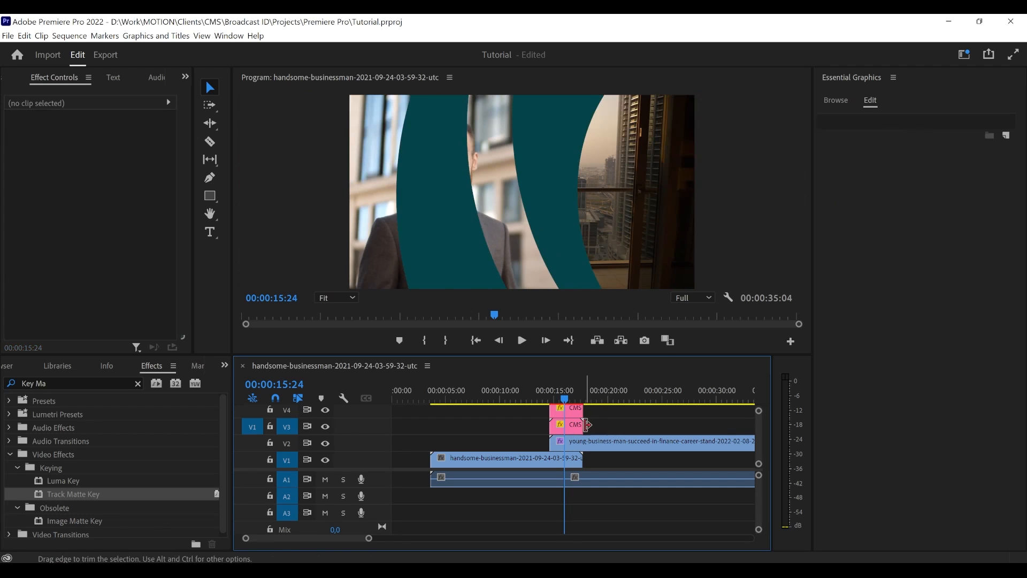
- Delete the transition copy on track V4, and move the matte copy to track V2 and the second video to V1
{"action": "left_click", "coordinate": [570, 411]}
{"action": "left_click", "coordinate": [586, 426]}
{"action": "key", "text": "Delete"}
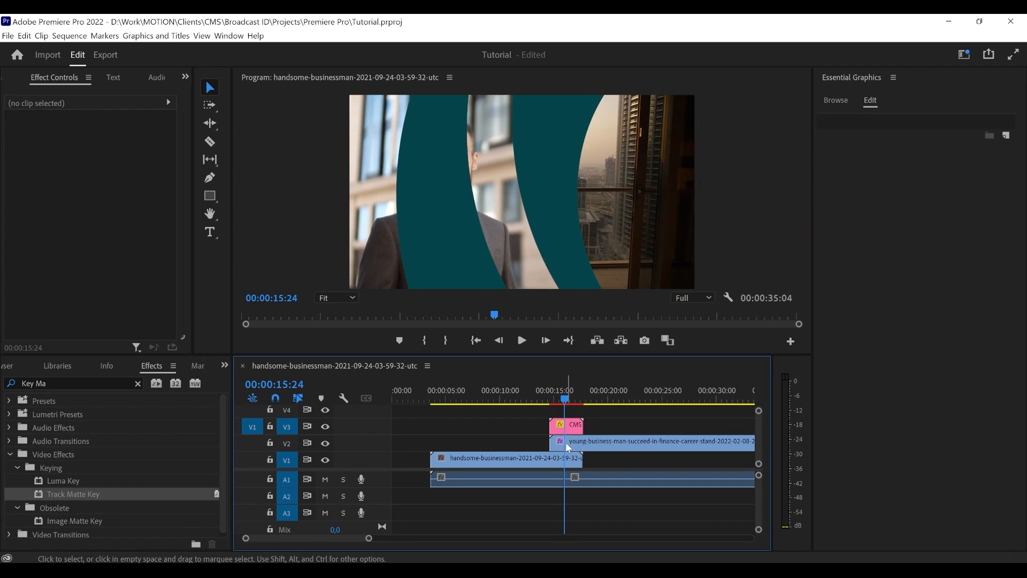
{"action": "mouse_move", "coordinate": [566, 442]}
{"action": "left_mouse_down"}
{"action": "mouse_move", "coordinate": [593, 452]}
{"action": "mouse_move", "coordinate": [577, 439]}
{"action": "mouse_move", "coordinate": [584, 447]}
{"action": "left_mouse_up"}
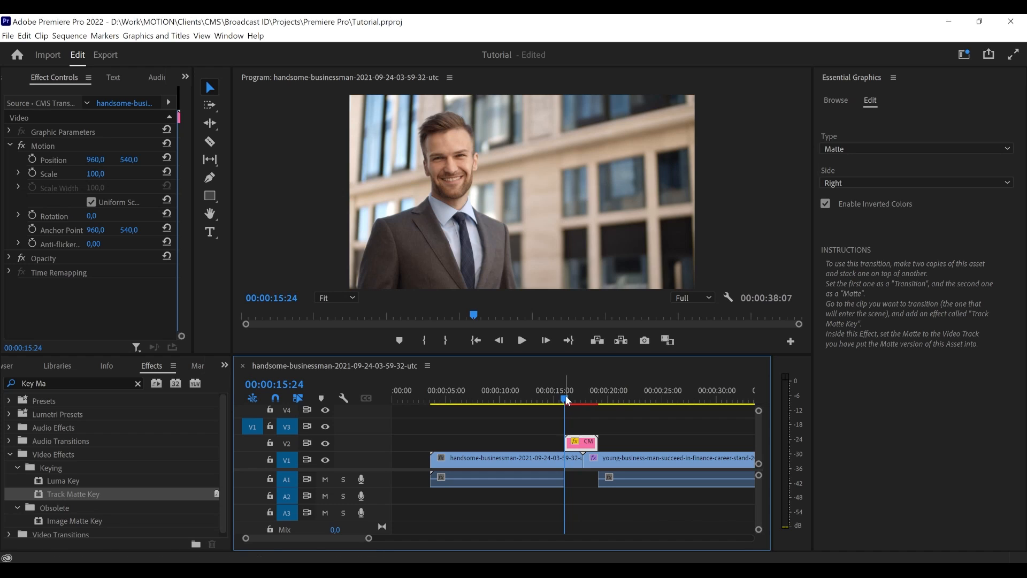
- Play the sequence from 00:00:15:08 to preview the CMS Transition copy in Matte type over the cut
{"action": "left_click_drag", "start_coordinate": [565, 399], "coordinate": [556, 400]}
{"action": "left_click_drag", "start_coordinate": [590, 447], "coordinate": [593, 449]}
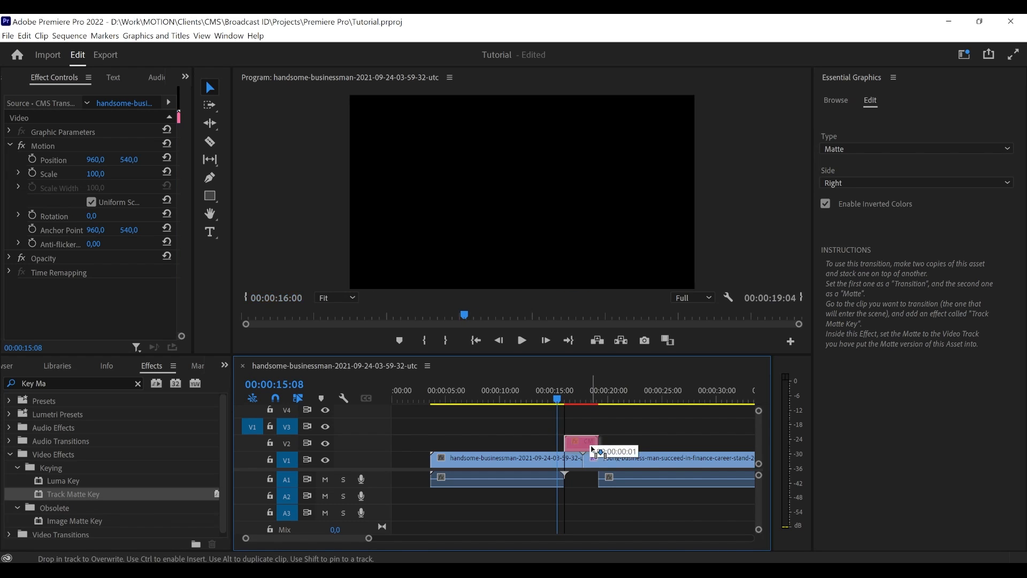
{"action": "key", "text": "space"}
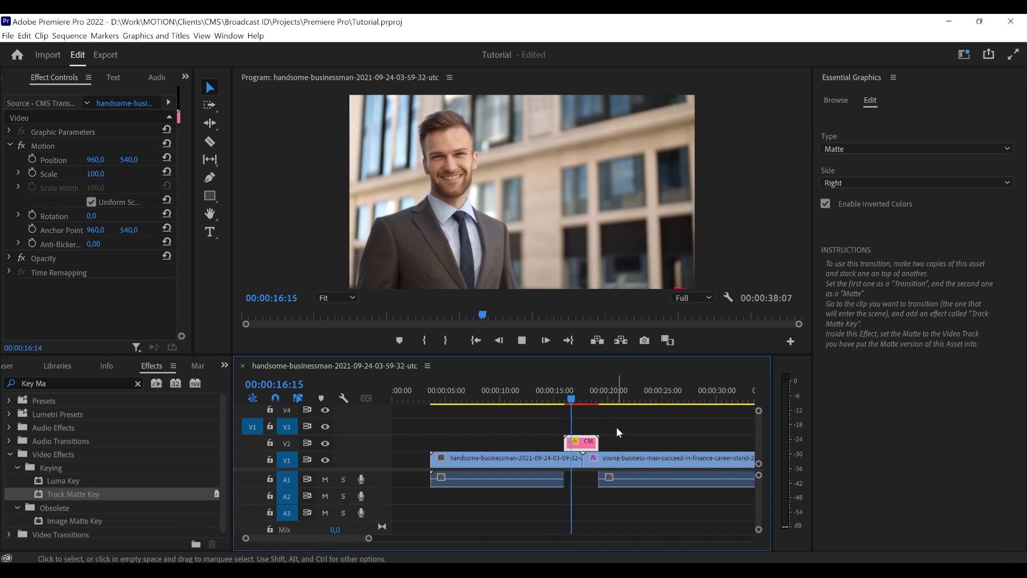
{"action": "key", "text": "space"}
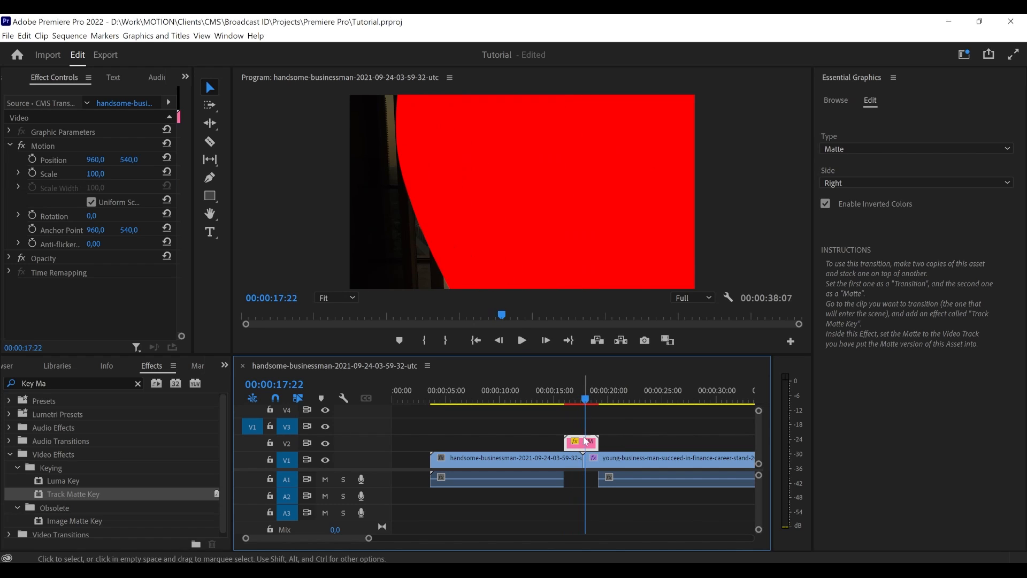
- Set the CMS Transition clip's type to Transition and play the sequence across the cut to preview it
{"action": "left_click", "coordinate": [844, 147]}
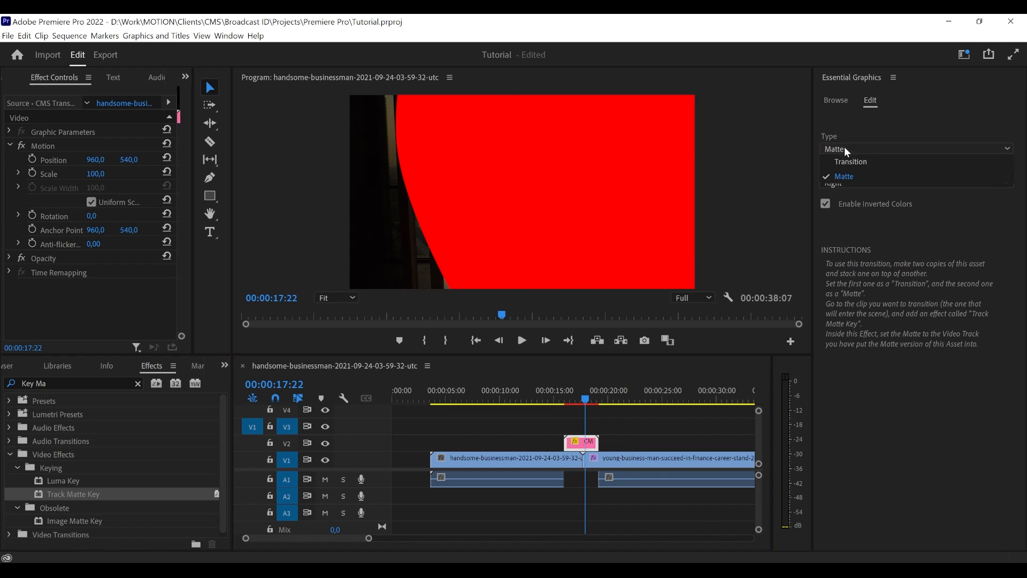
{"action": "left_click", "coordinate": [848, 162]}
{"action": "left_click", "coordinate": [570, 423]}
{"action": "left_click_drag", "start_coordinate": [566, 390], "coordinate": [556, 392]}
{"action": "key", "text": "space"}
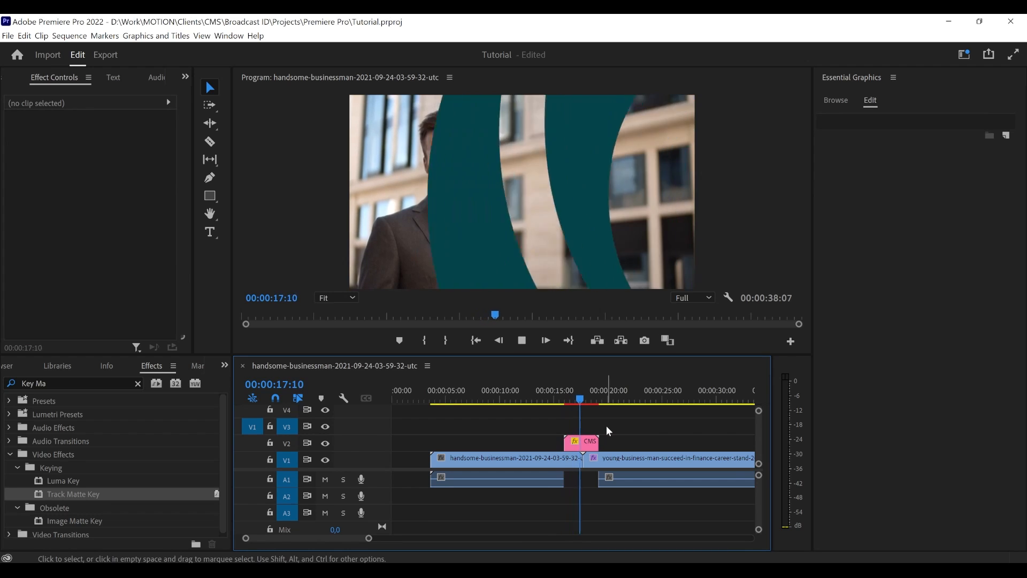
{"action": "key", "text": "space"}
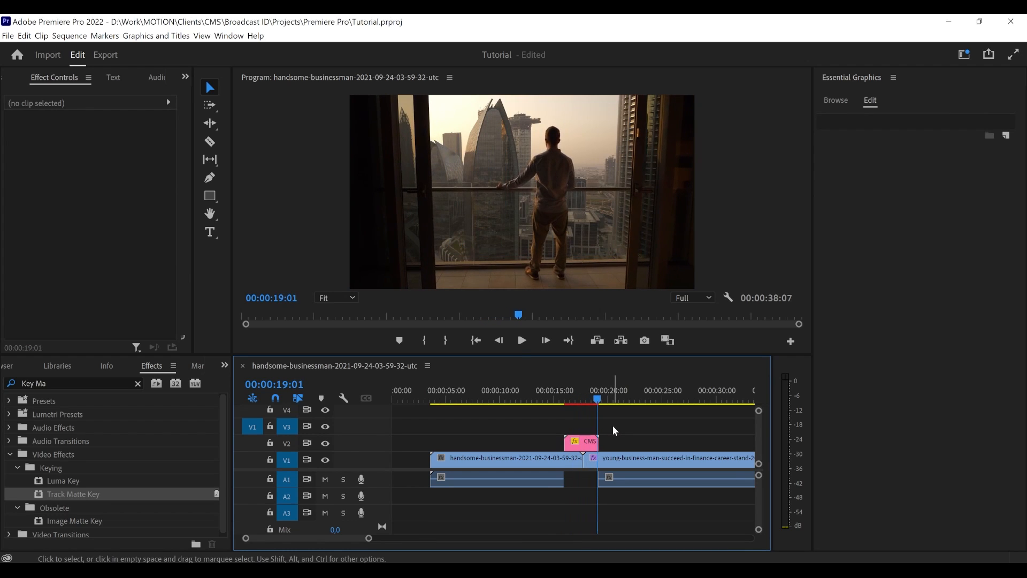
- Delete the CMS Transition clip and place the CMS Text Insert template on track V2 above the first video
{"action": "left_click", "coordinate": [584, 446]}
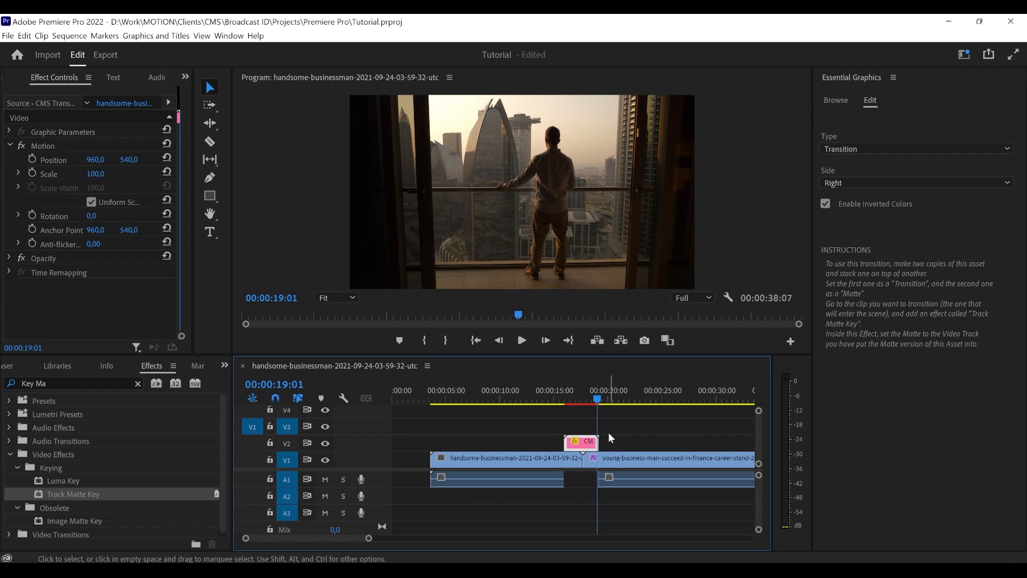
{"action": "key", "text": "Delete"}
{"action": "left_click", "coordinate": [834, 101]}
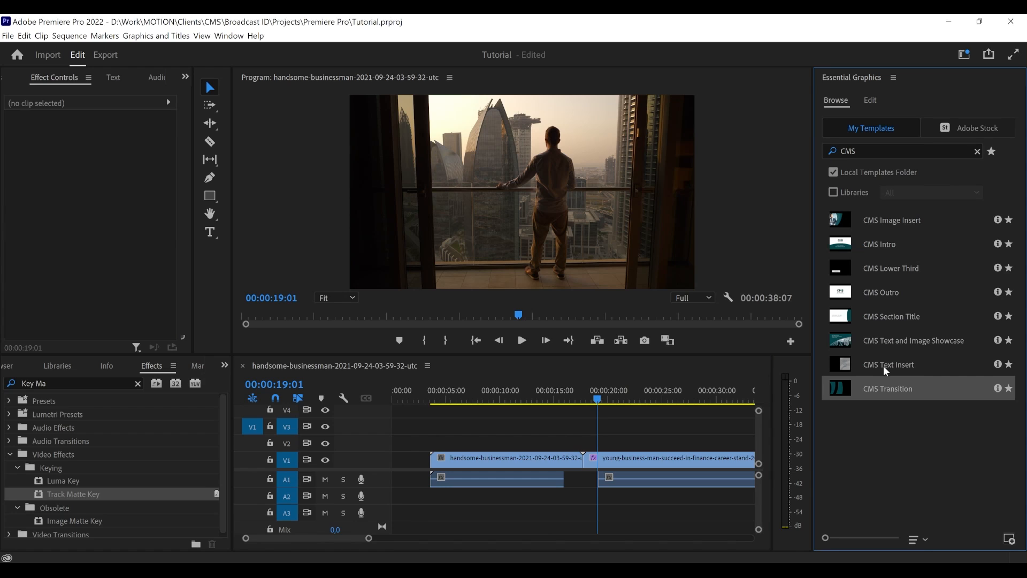
{"action": "left_click_drag", "start_coordinate": [891, 365], "coordinate": [508, 443]}
- Play the first video from about 00:00:05:19 to preview the CMS Text Insert animation, and park the playhead at 00:00:10:16
{"action": "left_click", "coordinate": [454, 393]}
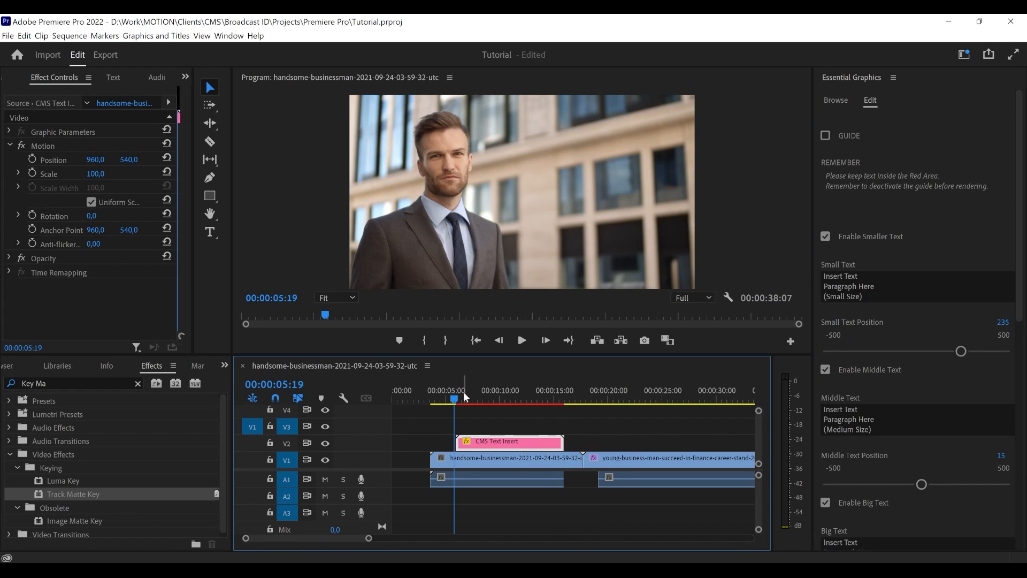
{"action": "key", "text": "space"}
{"action": "key", "text": "space"}
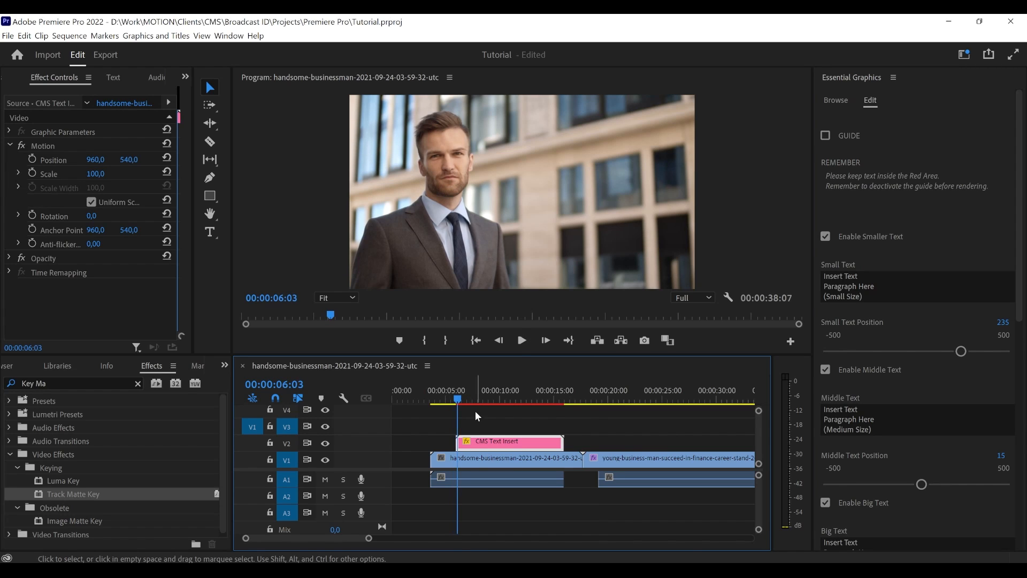
{"action": "left_click", "coordinate": [466, 420]}
{"action": "key", "text": "space"}
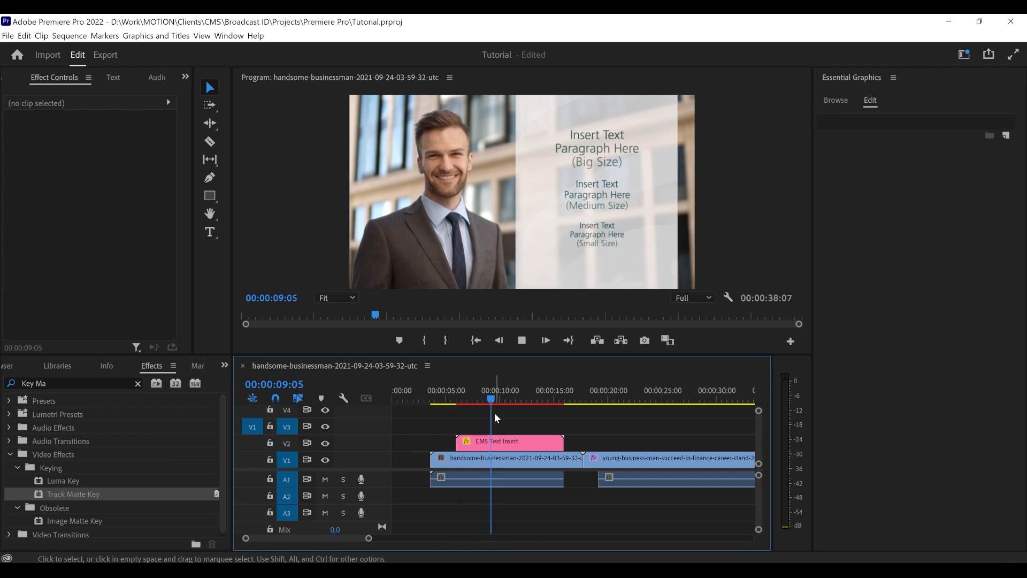
{"action": "key", "text": "space"}
{"action": "left_click", "coordinate": [462, 396]}
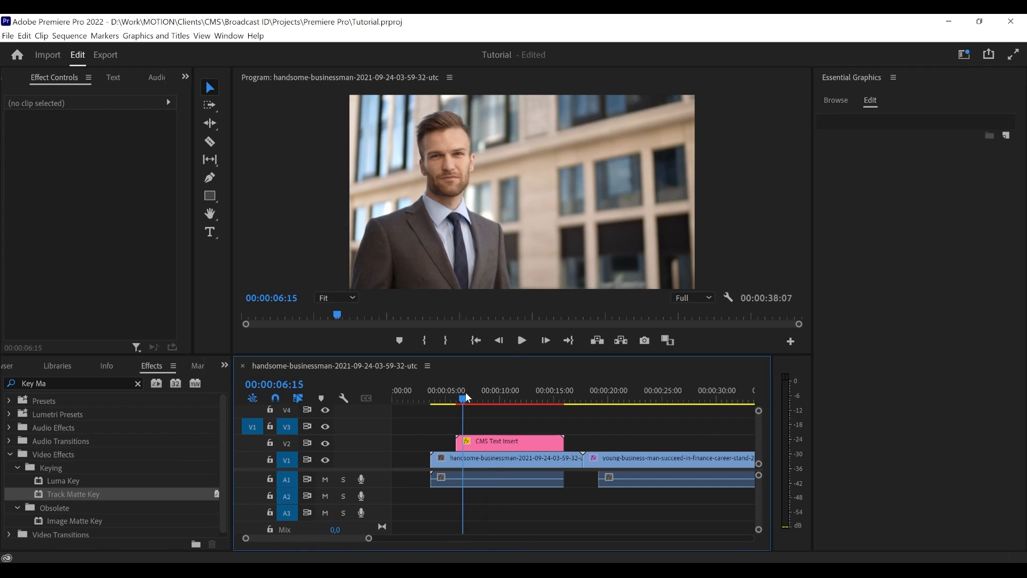
{"action": "key", "text": "space"}
{"action": "left_click", "coordinate": [438, 397]}
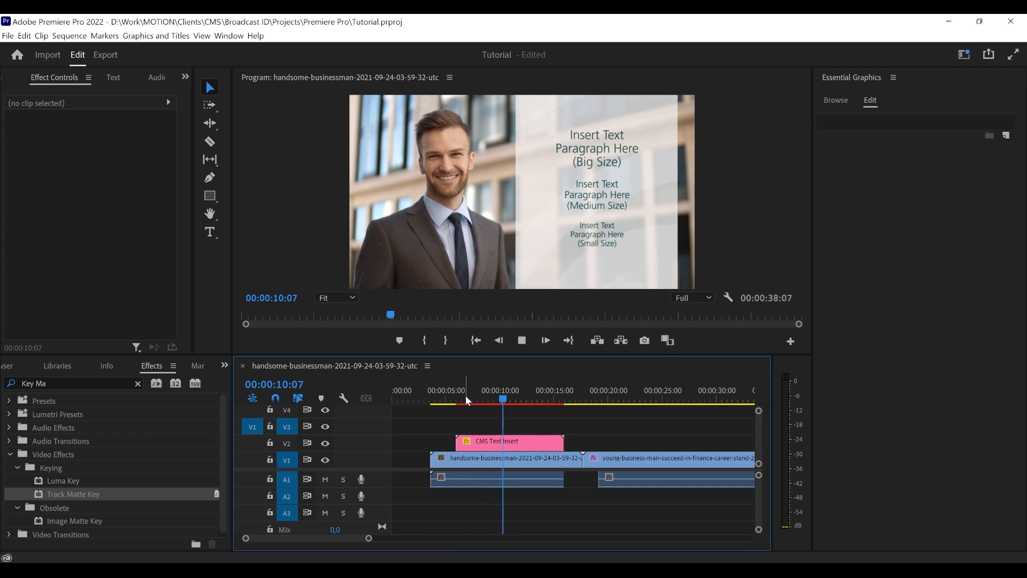
{"action": "key", "text": "space"}
{"action": "left_click", "coordinate": [508, 394]}
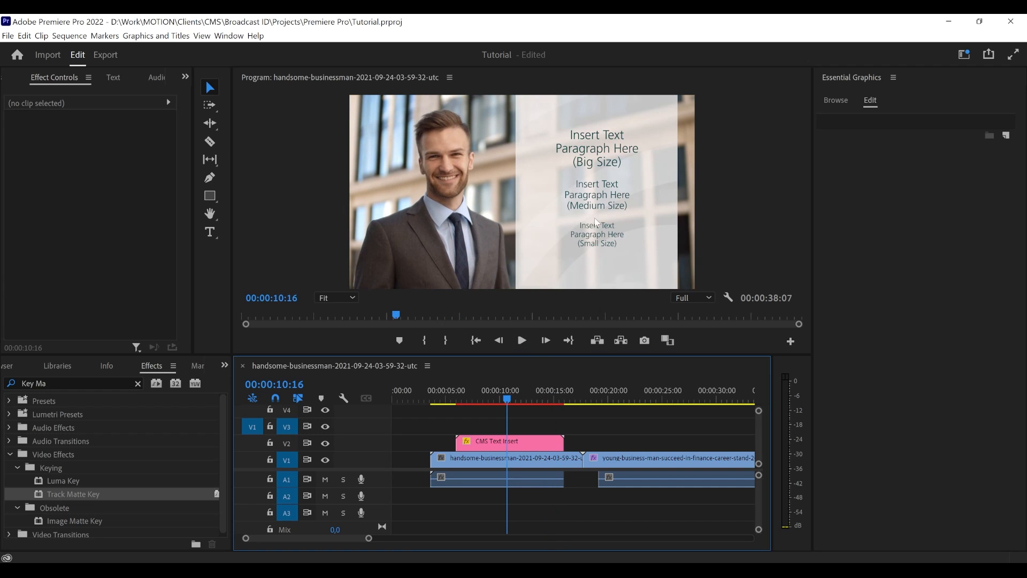
- Select the CMS Text Insert clip and review its guide, text, position, color and text style settings
{"action": "left_click", "coordinate": [526, 444]}
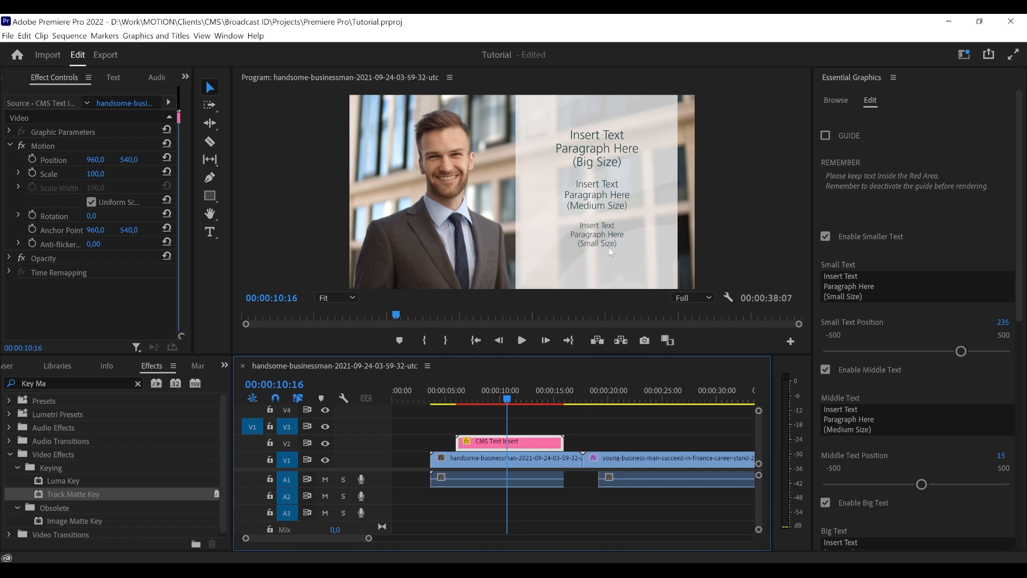
{"action": "left_click", "coordinate": [511, 431]}
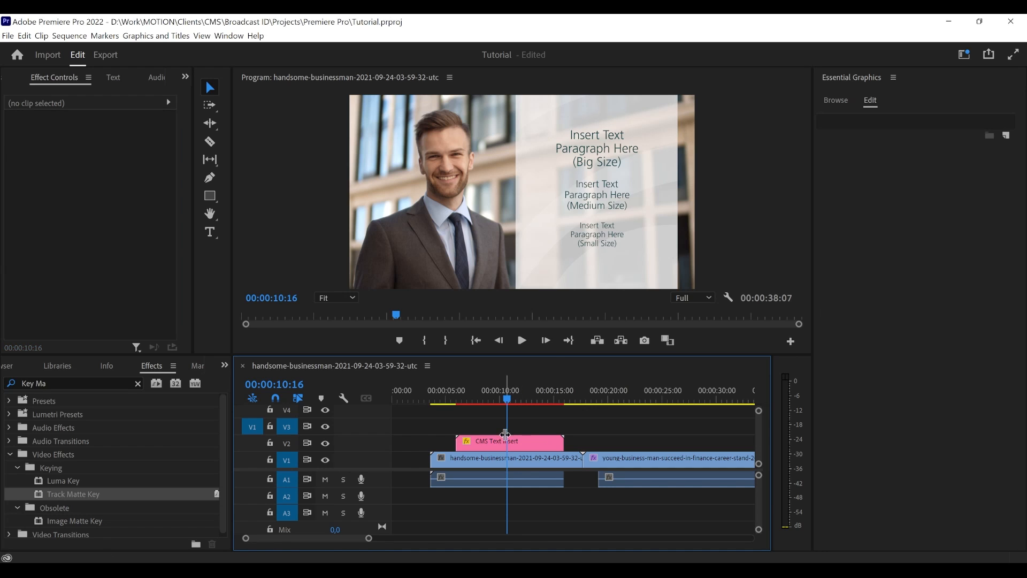
{"action": "left_click", "coordinate": [505, 439]}
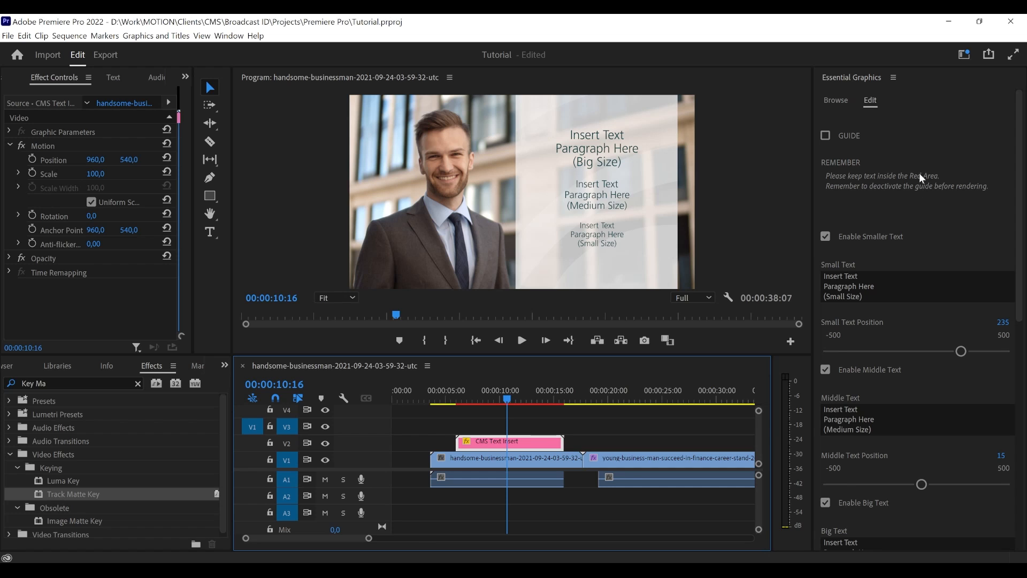
{"action": "left_click_drag", "start_coordinate": [1019, 152], "coordinate": [1012, 410]}
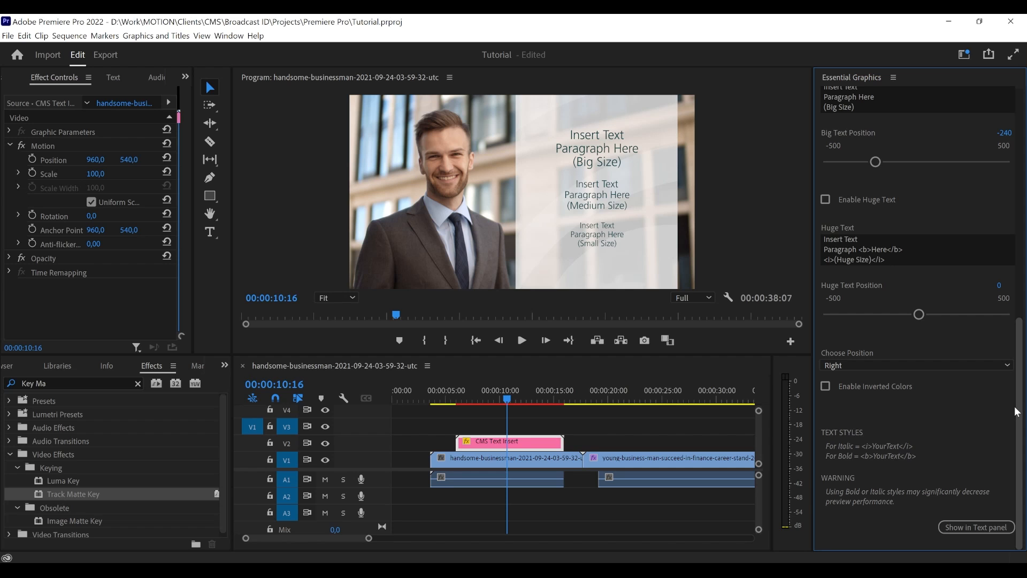
{"action": "left_click_drag", "start_coordinate": [1020, 370], "coordinate": [995, 136]}
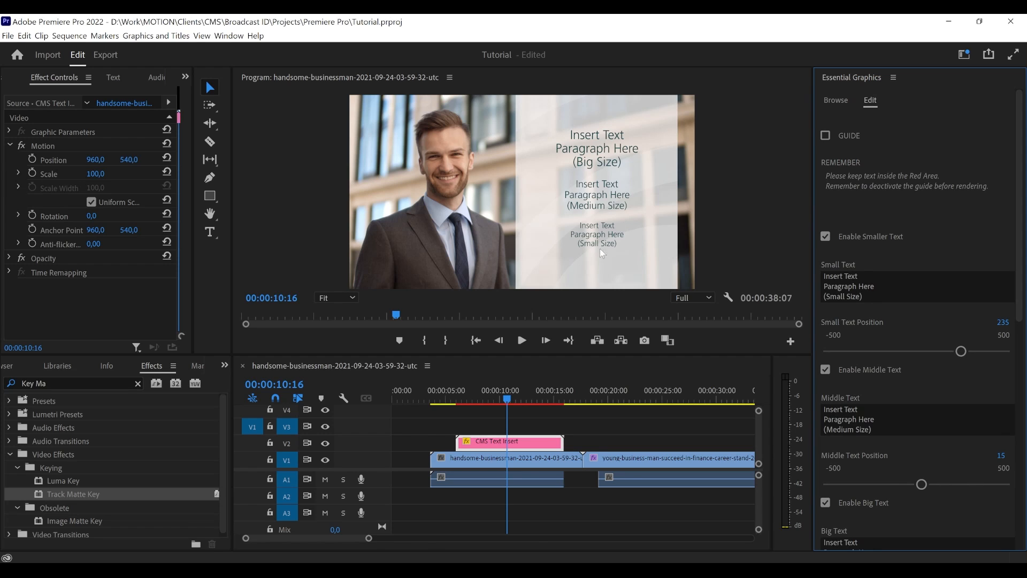
{"action": "left_click_drag", "start_coordinate": [1017, 196], "coordinate": [1022, 220]}
{"action": "left_click_drag", "start_coordinate": [1020, 216], "coordinate": [1020, 216]}
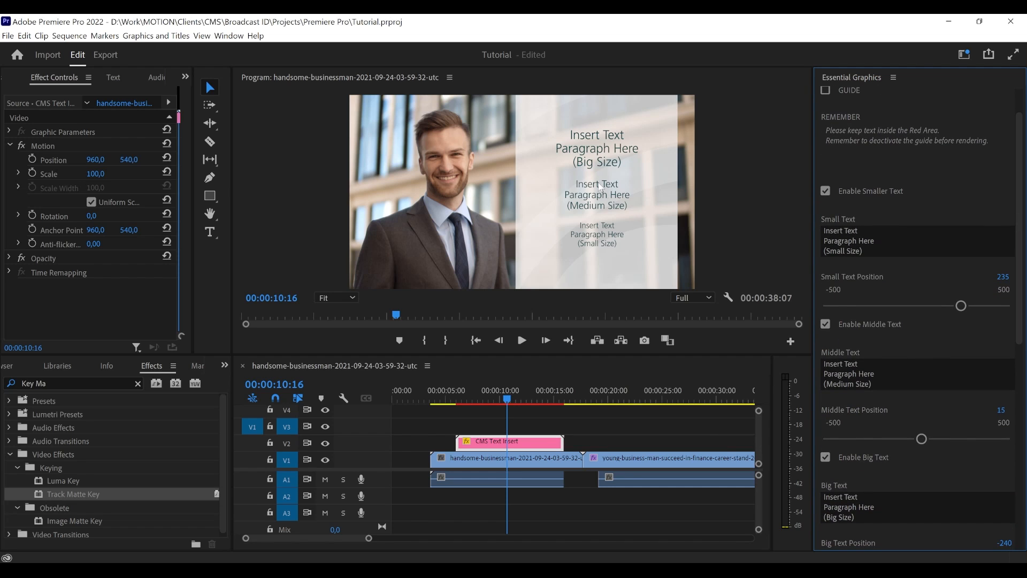
- Toggle the smaller text off and on in the CMS Text Insert, and set Small Text Position to 308
{"action": "left_click", "coordinate": [857, 190]}
{"action": "left_click", "coordinate": [858, 190]}
{"action": "left_click", "coordinate": [846, 191]}
{"action": "left_click", "coordinate": [850, 192]}
{"action": "left_click", "coordinate": [865, 192]}
{"action": "left_click", "coordinate": [864, 193]}
{"action": "mouse_move", "coordinate": [968, 306]}
{"action": "left_mouse_down"}
{"action": "mouse_move", "coordinate": [933, 307]}
{"action": "mouse_move", "coordinate": [1002, 315]}
{"action": "mouse_move", "coordinate": [826, 316]}
{"action": "mouse_move", "coordinate": [993, 309]}
{"action": "mouse_move", "coordinate": [952, 314]}
{"action": "mouse_move", "coordinate": [968, 314]}
{"action": "left_mouse_up"}
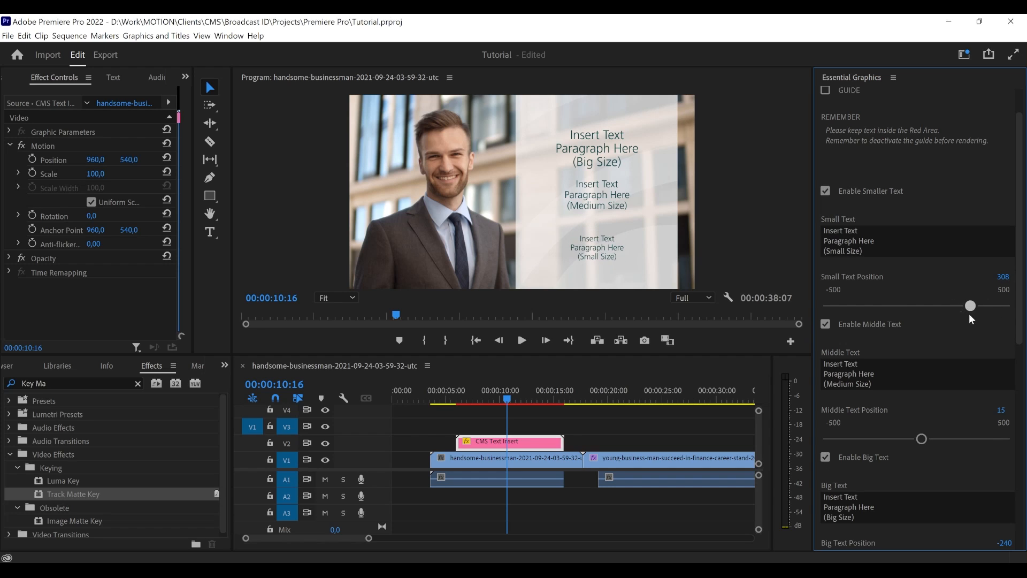
- Toggle the middle text off and on, try Middle Text Position at 167, and set it to 56
{"action": "left_click", "coordinate": [852, 326]}
{"action": "left_click", "coordinate": [852, 326]}
{"action": "left_click_drag", "start_coordinate": [922, 439], "coordinate": [945, 441]}
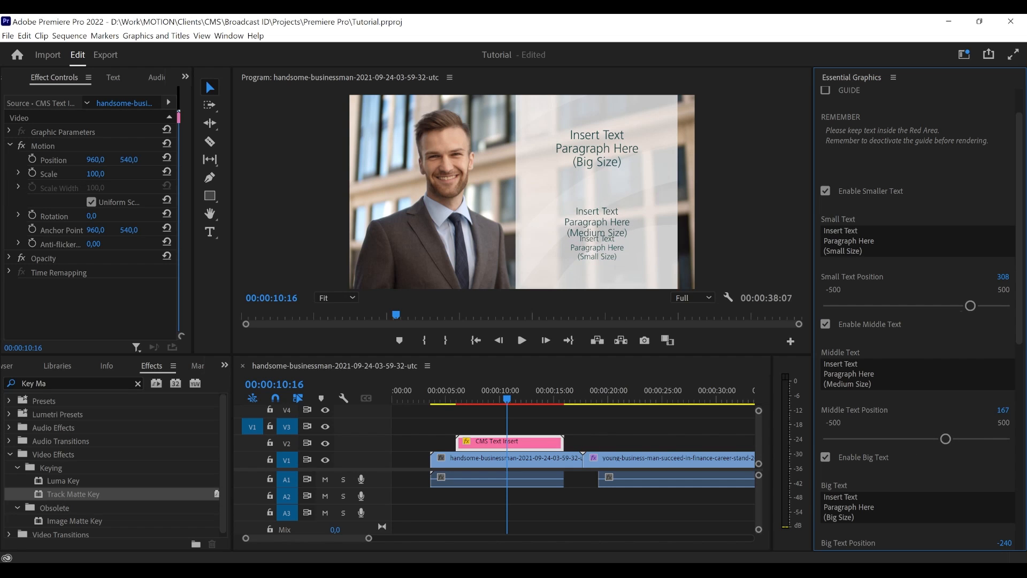
{"action": "scroll", "coordinate": [875, 426], "scroll_direction": "down", "scroll_amount": 1}
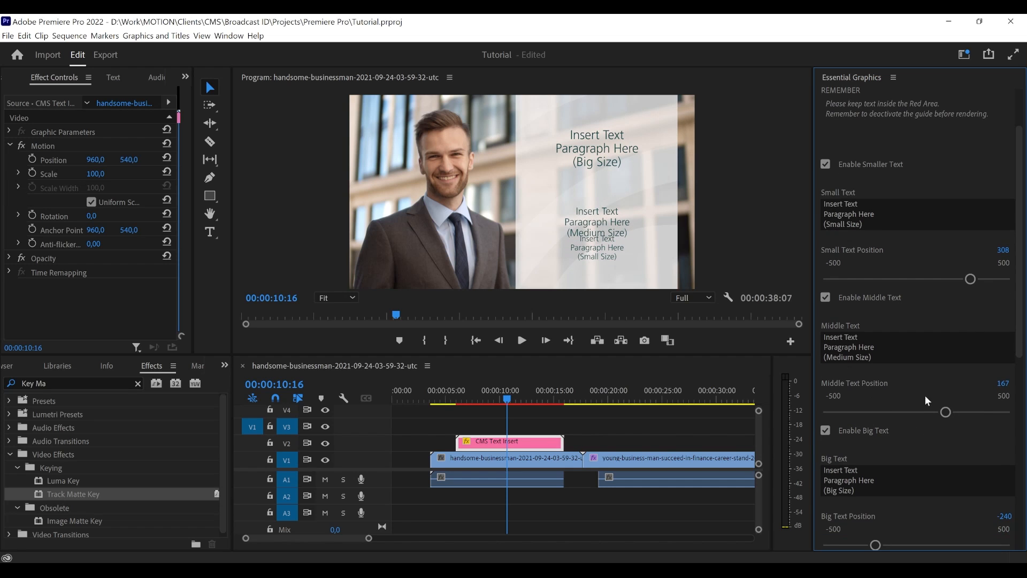
{"action": "left_click_drag", "start_coordinate": [945, 411], "coordinate": [926, 412]}
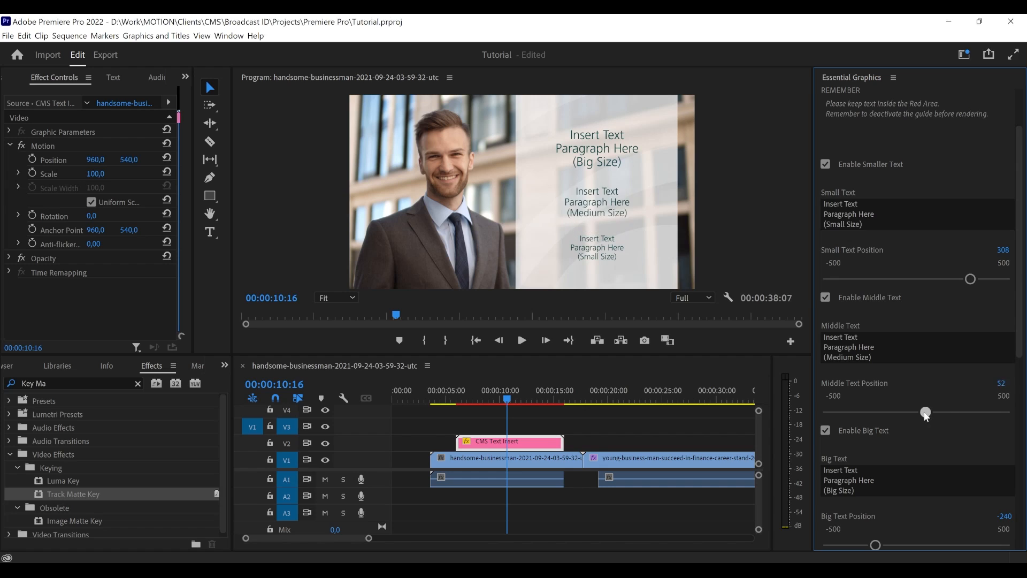
- Toggle the big text off and on, and set Big Text Position to -282
{"action": "left_click", "coordinate": [853, 431]}
{"action": "scroll", "coordinate": [867, 444], "scroll_direction": "down", "scroll_amount": 1}
{"action": "left_click", "coordinate": [855, 403]}
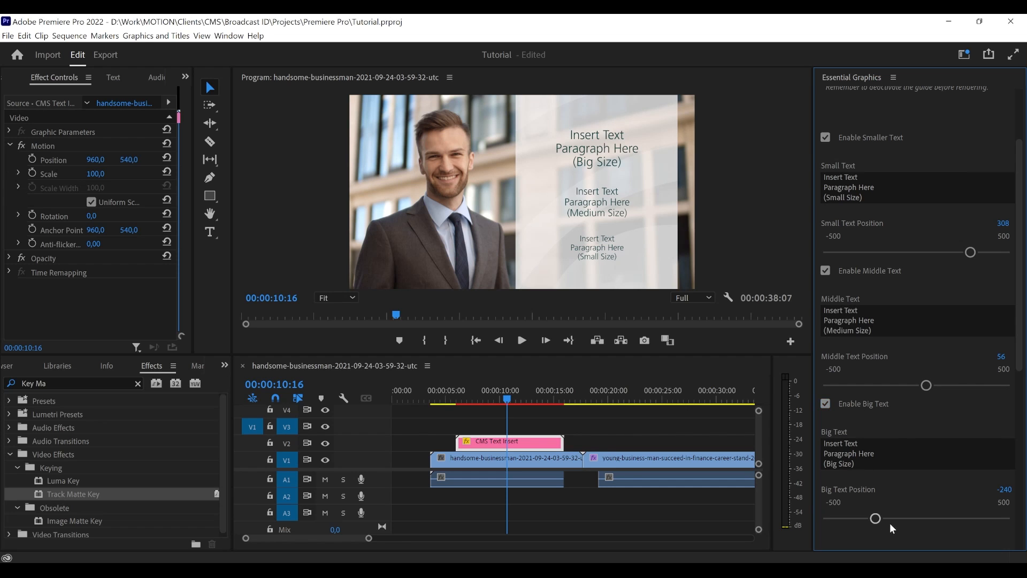
{"action": "mouse_move", "coordinate": [877, 518]}
{"action": "left_mouse_down"}
{"action": "mouse_move", "coordinate": [960, 519]}
{"action": "mouse_move", "coordinate": [829, 520]}
{"action": "mouse_move", "coordinate": [984, 518]}
{"action": "mouse_move", "coordinate": [867, 518]}
{"action": "left_mouse_up"}
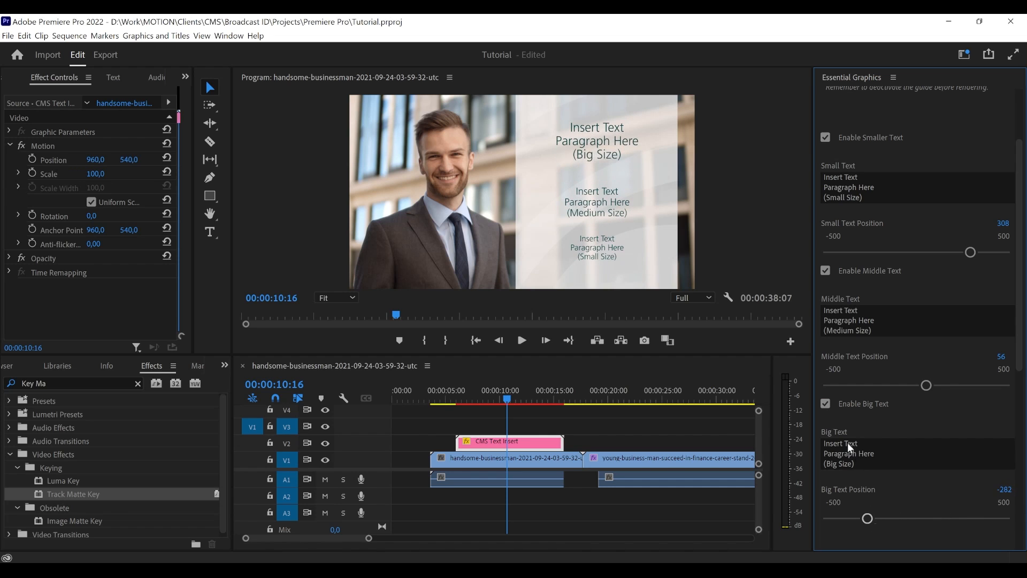
- Disable the smaller, middle and big texts of the CMS Text Insert, and enable the huge text
{"action": "scroll", "coordinate": [888, 418], "scroll_direction": "down", "scroll_amount": 5}
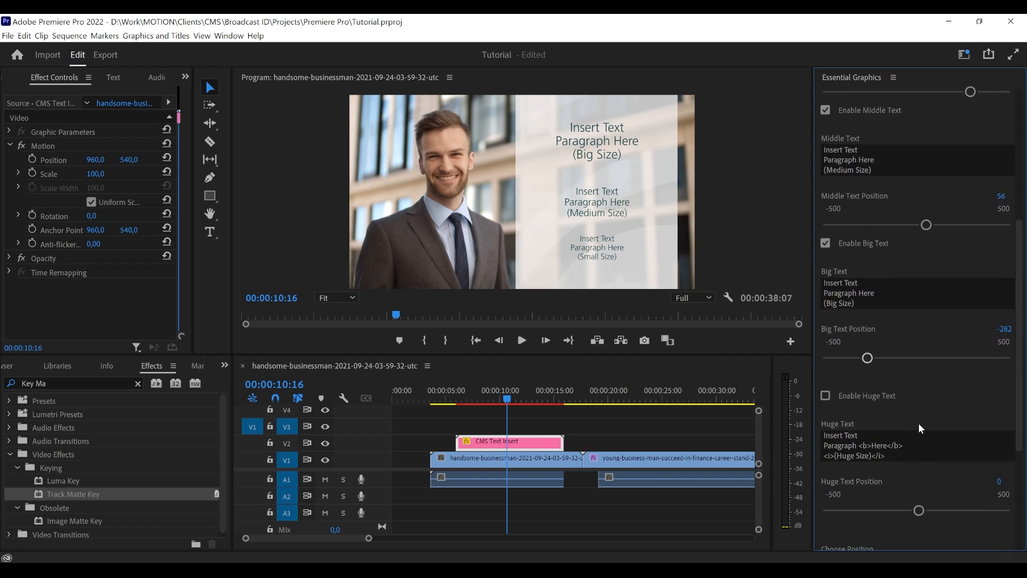
{"action": "scroll", "coordinate": [915, 400], "scroll_direction": "down", "scroll_amount": 1}
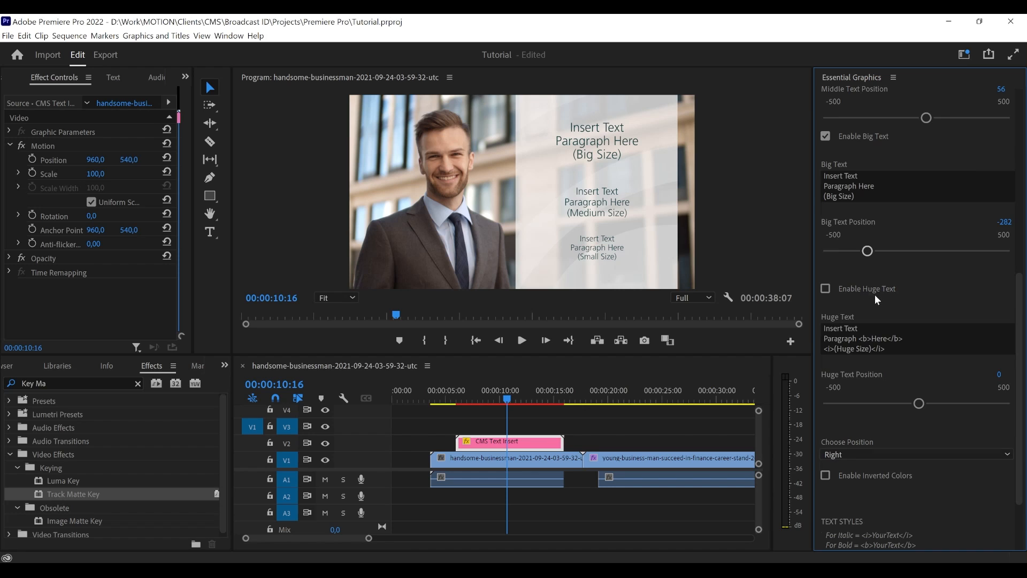
{"action": "scroll", "coordinate": [875, 298], "scroll_direction": "up", "scroll_amount": 6}
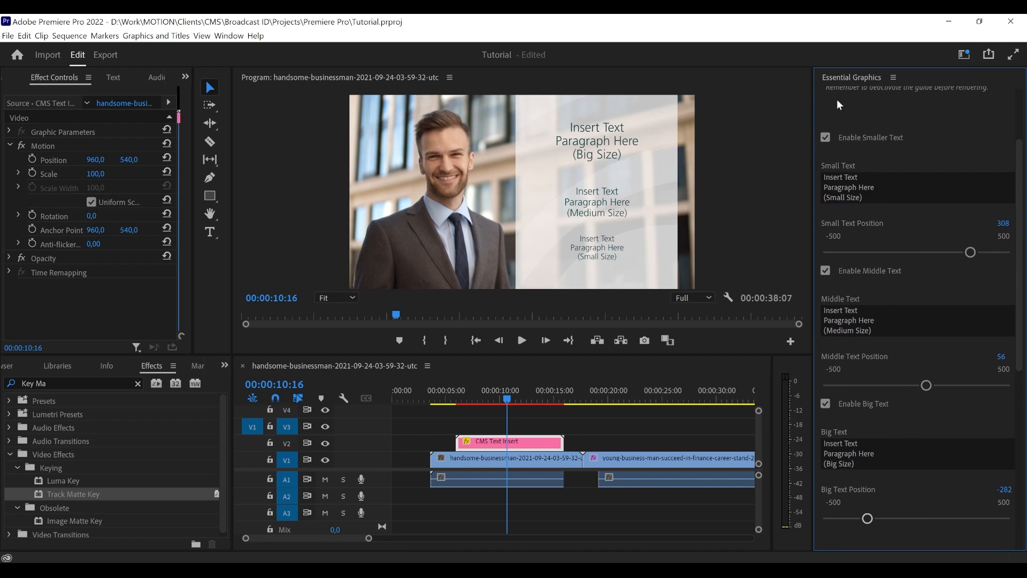
{"action": "left_click", "coordinate": [851, 139]}
{"action": "left_click", "coordinate": [856, 270]}
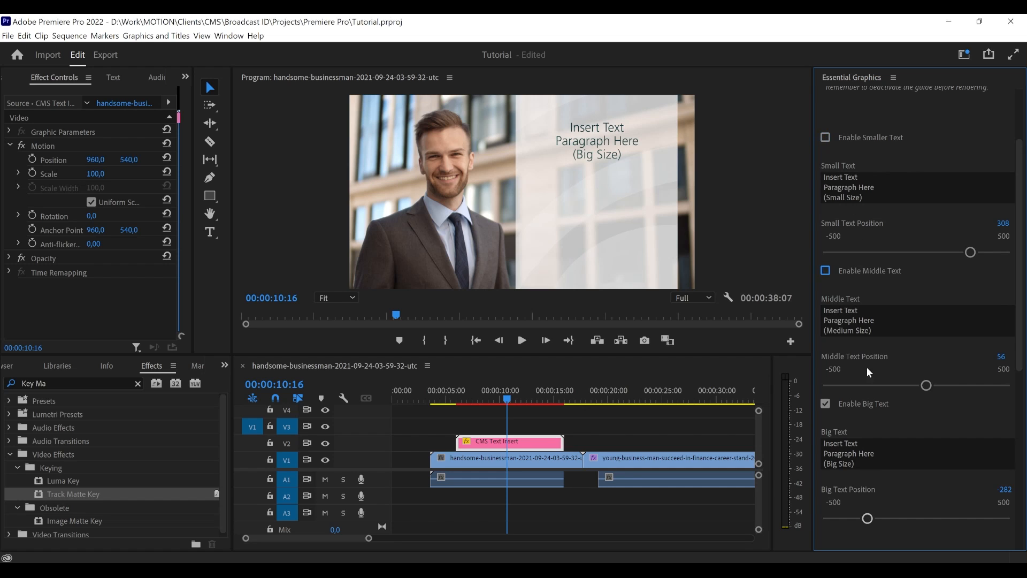
{"action": "left_click", "coordinate": [862, 409]}
{"action": "scroll", "coordinate": [852, 468], "scroll_direction": "down", "scroll_amount": 1}
{"action": "left_click", "coordinate": [862, 498]}
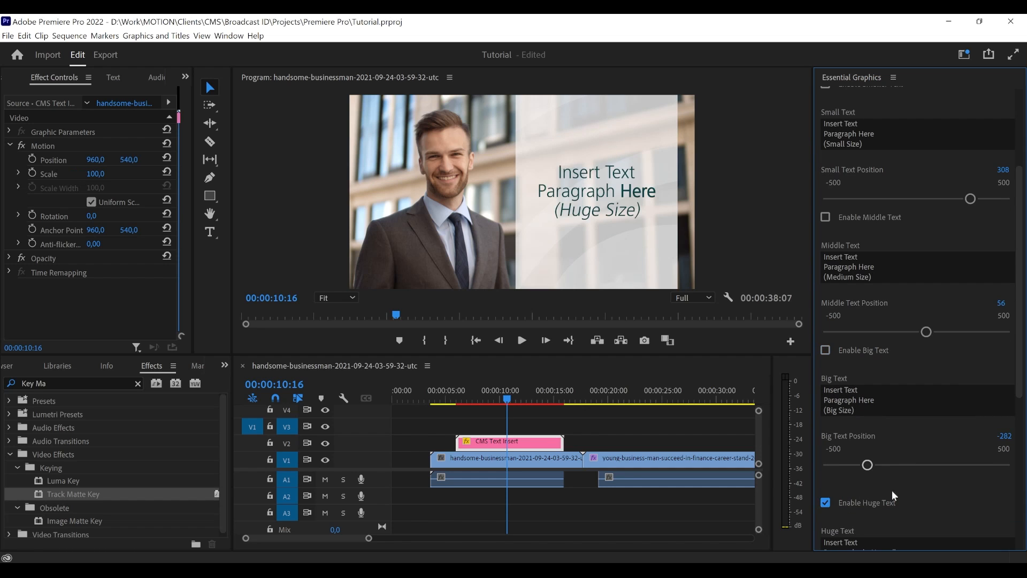
- Set Big Text Position to -293 and Huge Text Position to 13
{"action": "scroll", "coordinate": [919, 473], "scroll_direction": "down", "scroll_amount": 2}
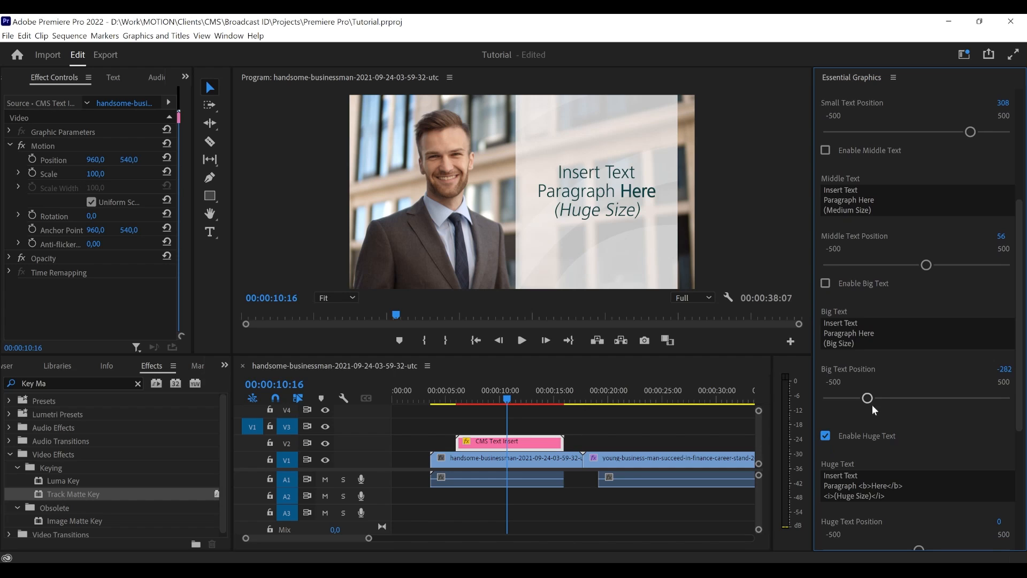
{"action": "mouse_move", "coordinate": [868, 399]}
{"action": "left_mouse_down"}
{"action": "mouse_move", "coordinate": [887, 396]}
{"action": "mouse_move", "coordinate": [866, 398]}
{"action": "left_mouse_up"}
{"action": "scroll", "coordinate": [870, 421], "scroll_direction": "down", "scroll_amount": 4}
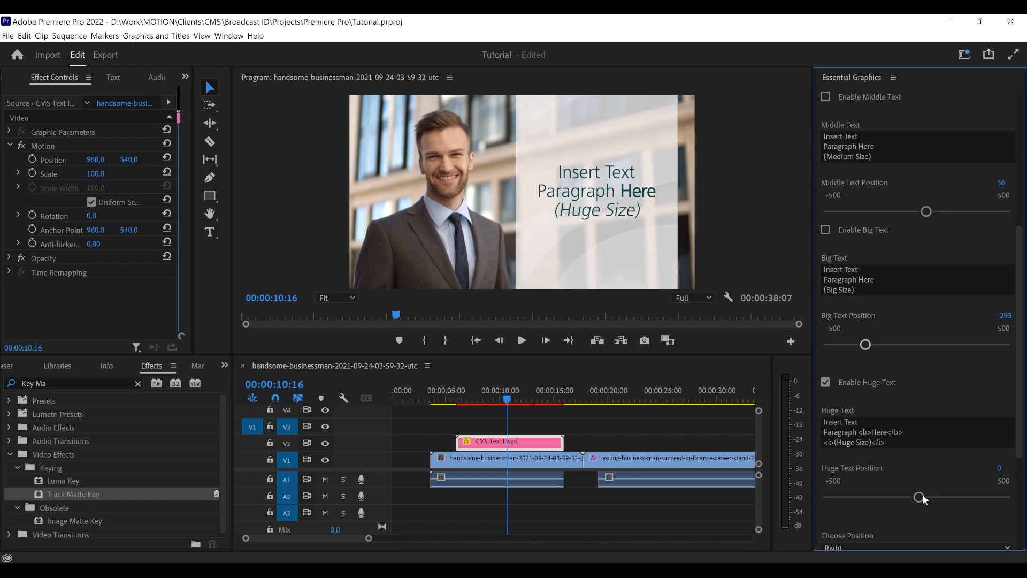
{"action": "mouse_move", "coordinate": [919, 496]}
{"action": "left_mouse_down"}
{"action": "mouse_move", "coordinate": [842, 496]}
{"action": "mouse_move", "coordinate": [995, 496]}
{"action": "mouse_move", "coordinate": [839, 494]}
{"action": "mouse_move", "coordinate": [920, 487]}
{"action": "left_mouse_up"}
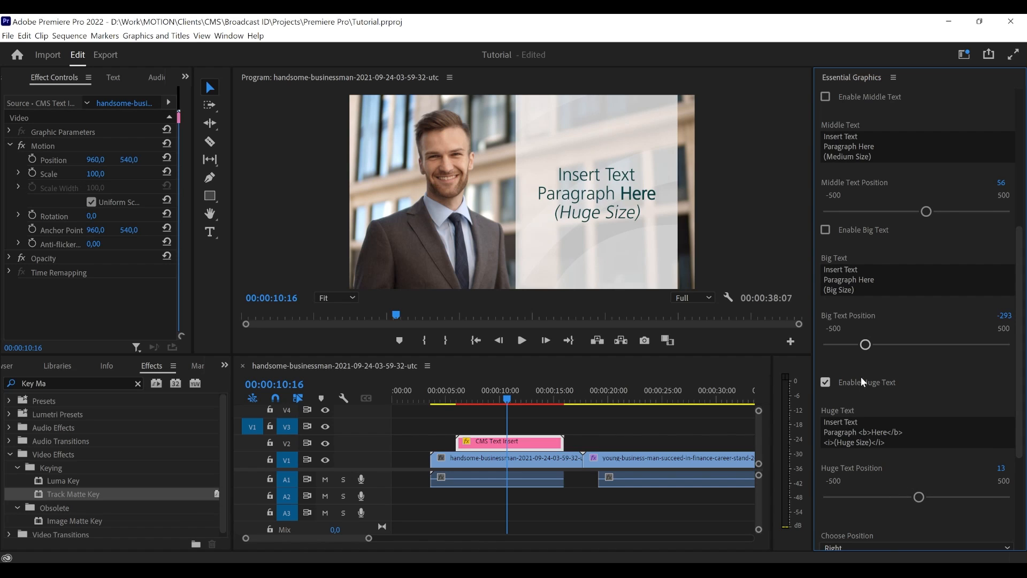
- Set Big Text Position to -324, and leave both the big text and the huge text disabled
{"action": "left_click", "coordinate": [862, 230]}
{"action": "left_click_drag", "start_coordinate": [867, 347], "coordinate": [859, 347]}
{"action": "left_click", "coordinate": [840, 234]}
{"action": "scroll", "coordinate": [925, 355], "scroll_direction": "up", "scroll_amount": 5}
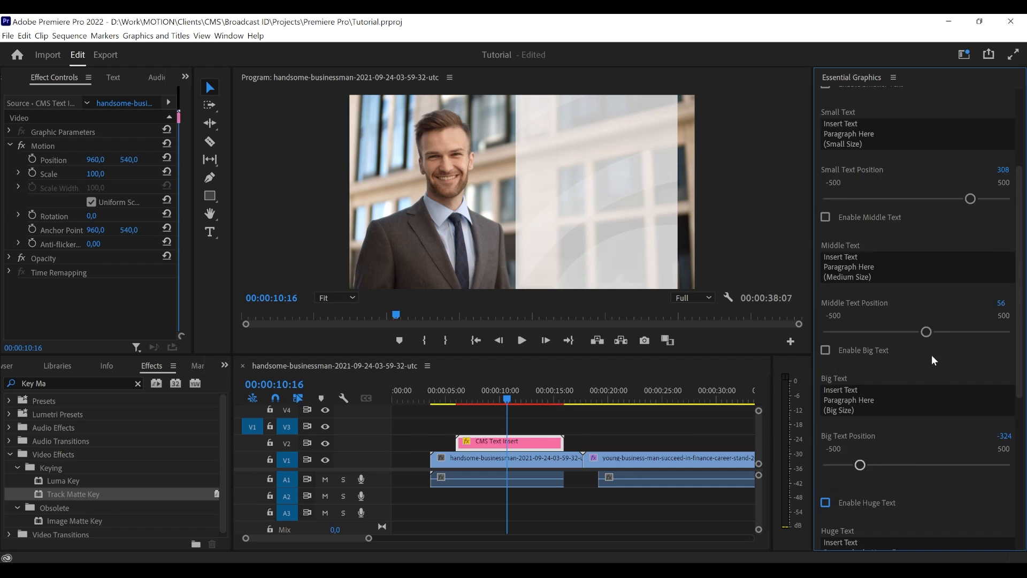
- Enable the big text of the CMS Text Insert and set Big Text Position to -331
{"action": "scroll", "coordinate": [905, 311], "scroll_direction": "up", "scroll_amount": 3}
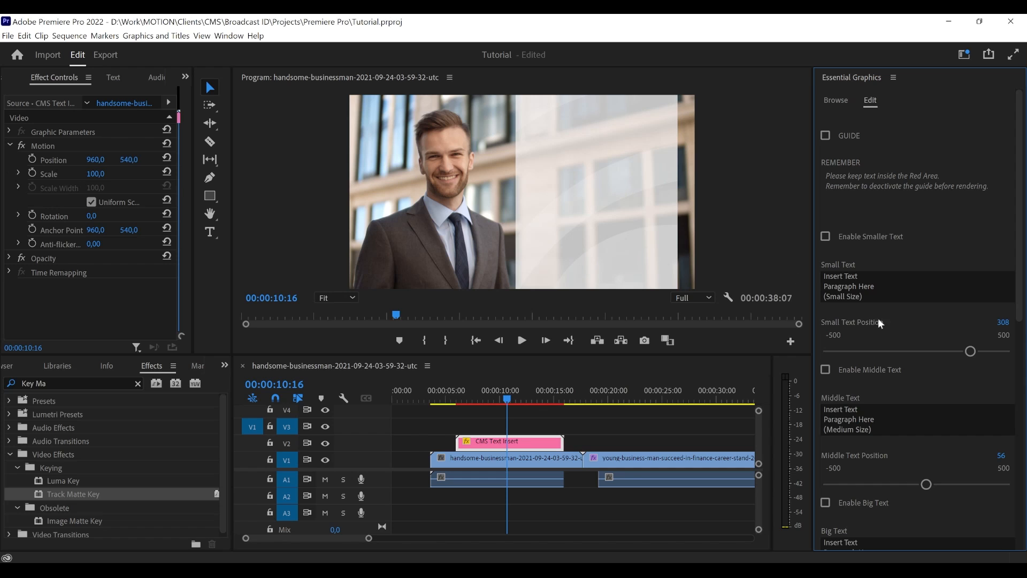
{"action": "scroll", "coordinate": [874, 337], "scroll_direction": "down", "scroll_amount": 5}
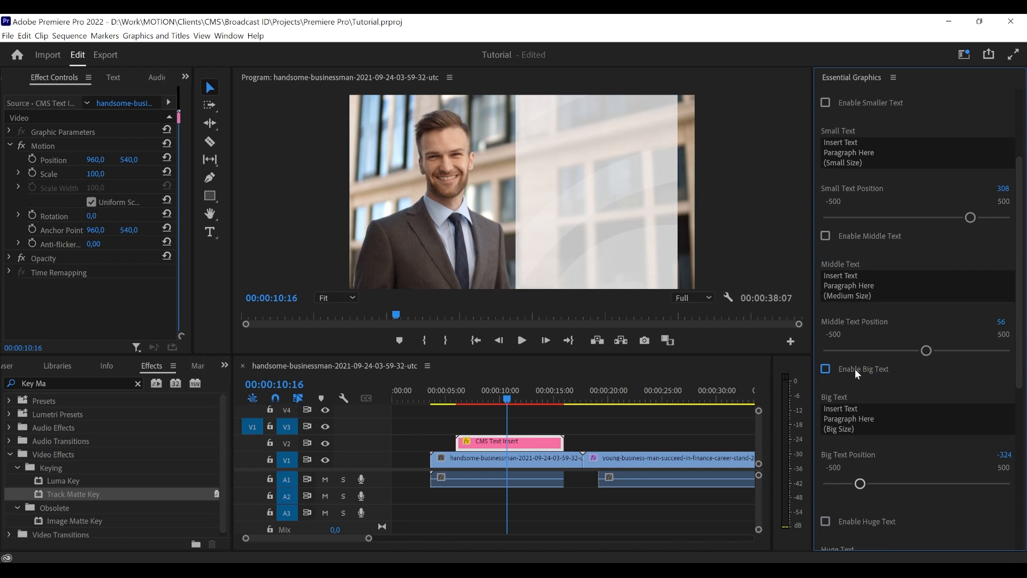
{"action": "left_click", "coordinate": [855, 369]}
{"action": "mouse_move", "coordinate": [861, 483]}
{"action": "left_mouse_down"}
{"action": "mouse_move", "coordinate": [887, 484]}
{"action": "mouse_move", "coordinate": [849, 485]}
{"action": "mouse_move", "coordinate": [858, 484]}
{"action": "left_mouse_up"}
- Replace the big text with "Title of Book" and set Big Text Position to -393
{"action": "left_click", "coordinate": [868, 430]}
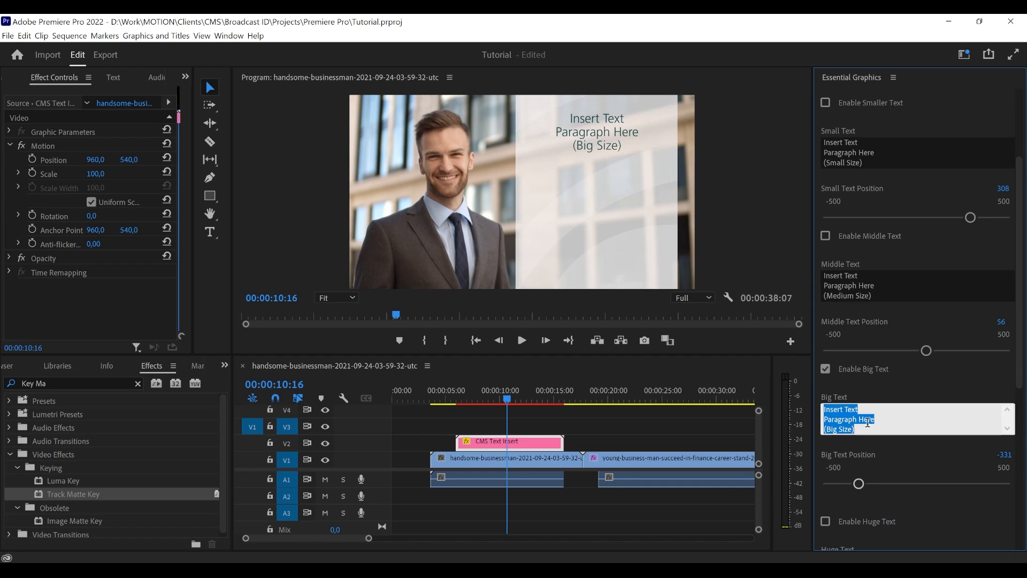
{"action": "left_click", "coordinate": [864, 434]}
{"action": "left_click", "coordinate": [865, 431]}
{"action": "left_click", "coordinate": [868, 431]}
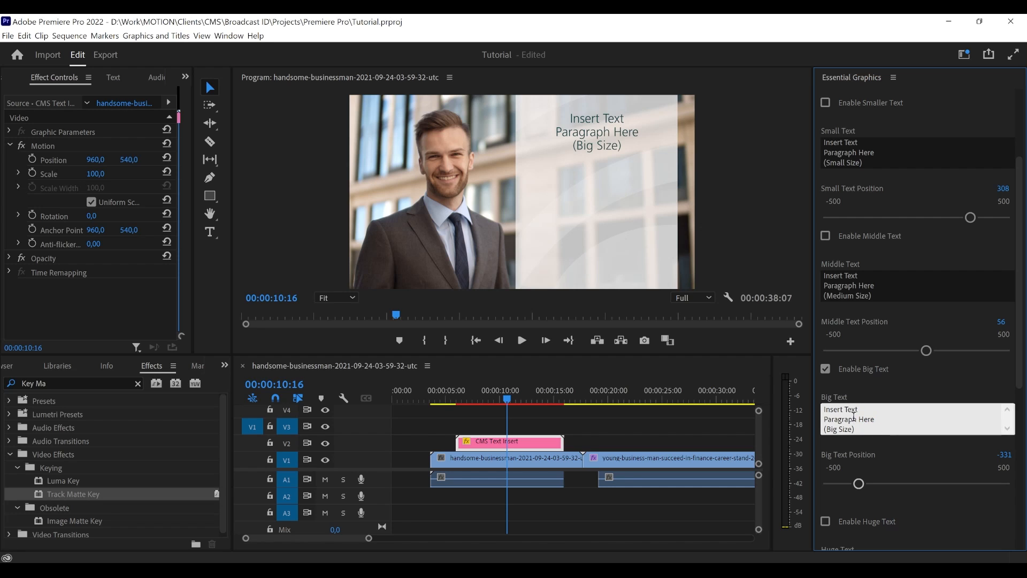
{"action": "left_click_drag", "start_coordinate": [863, 430], "coordinate": [822, 406]}
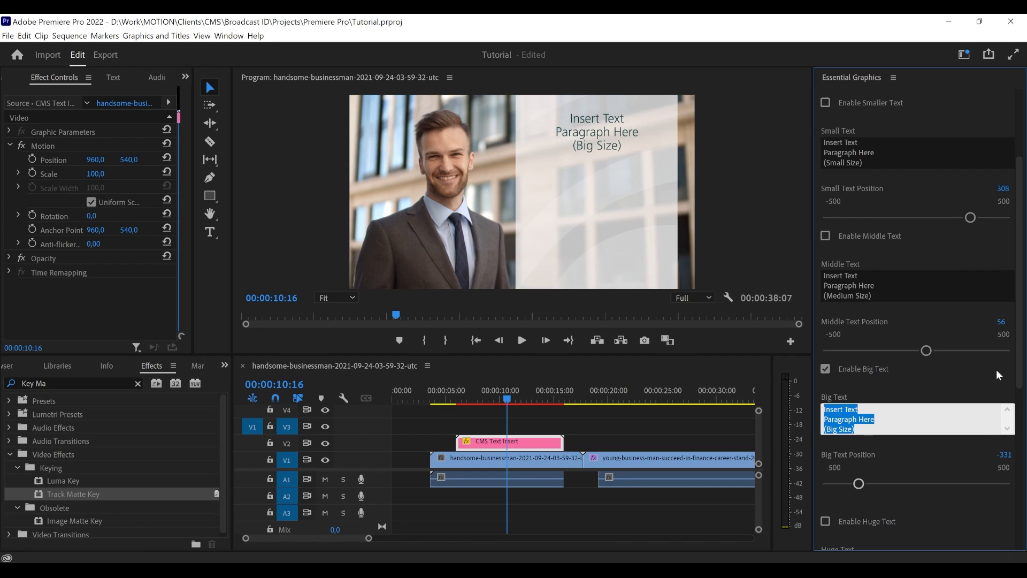
{"action": "key", "text": "BackSpace"}
{"action": "type", "text": "T"}
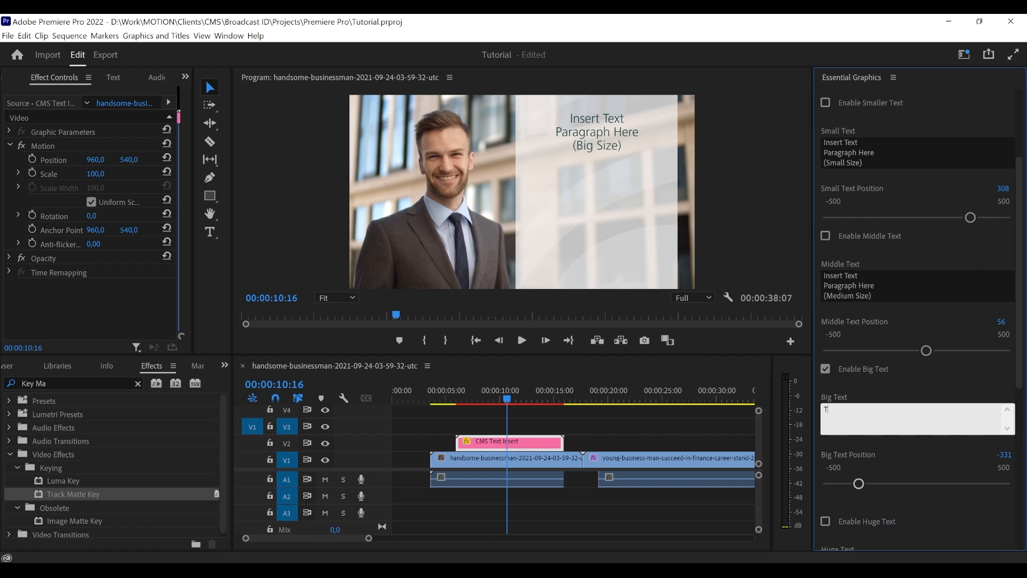
{"action": "type", "text": "itle of Book"}
{"action": "left_click", "coordinate": [964, 375]}
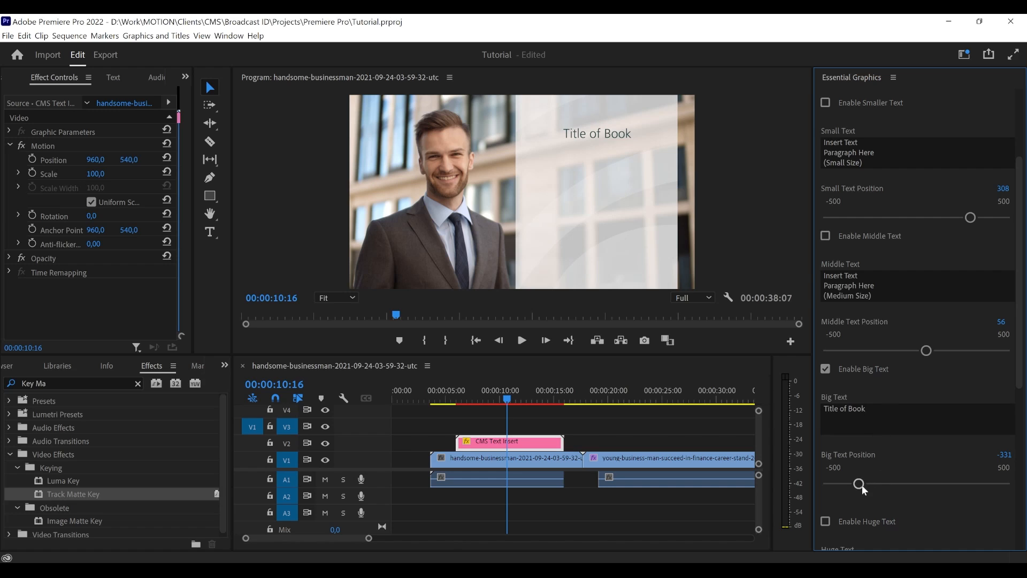
{"action": "left_click_drag", "start_coordinate": [862, 484], "coordinate": [845, 486]}
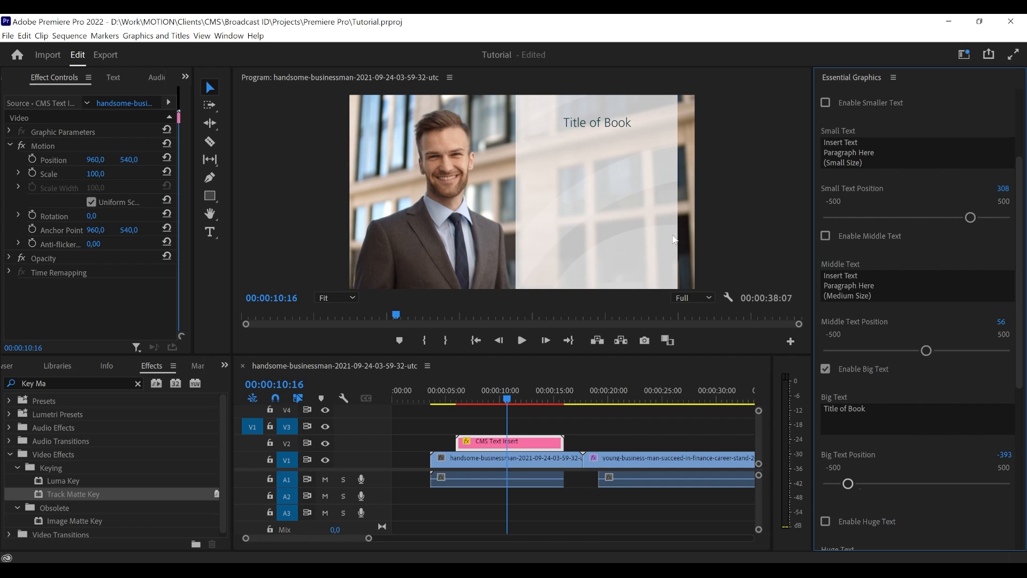
- Enable the middle text and set Middle Text Position to -90
{"action": "scroll", "coordinate": [831, 394], "scroll_direction": "up", "scroll_amount": 1}
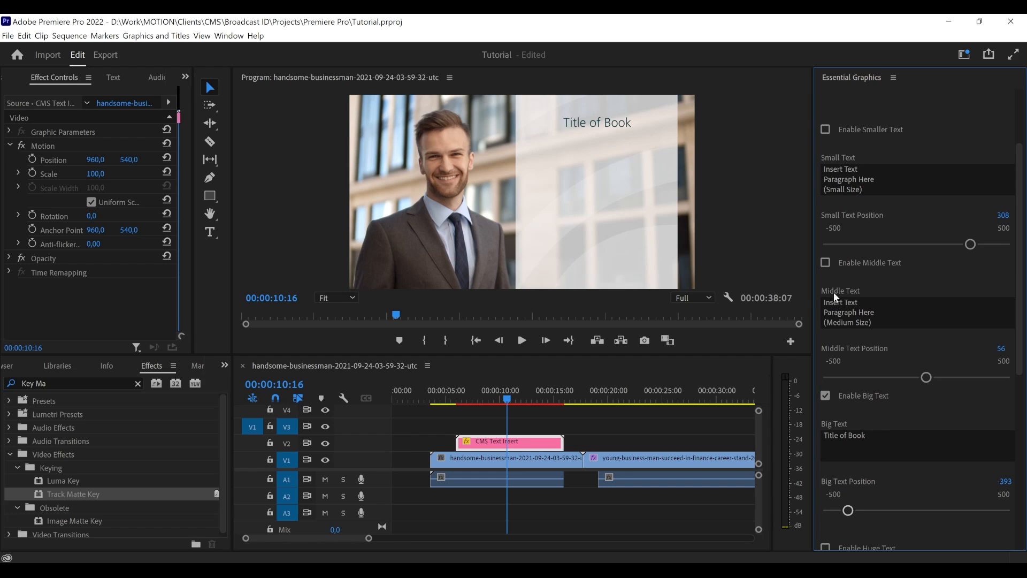
{"action": "left_click", "coordinate": [858, 262]}
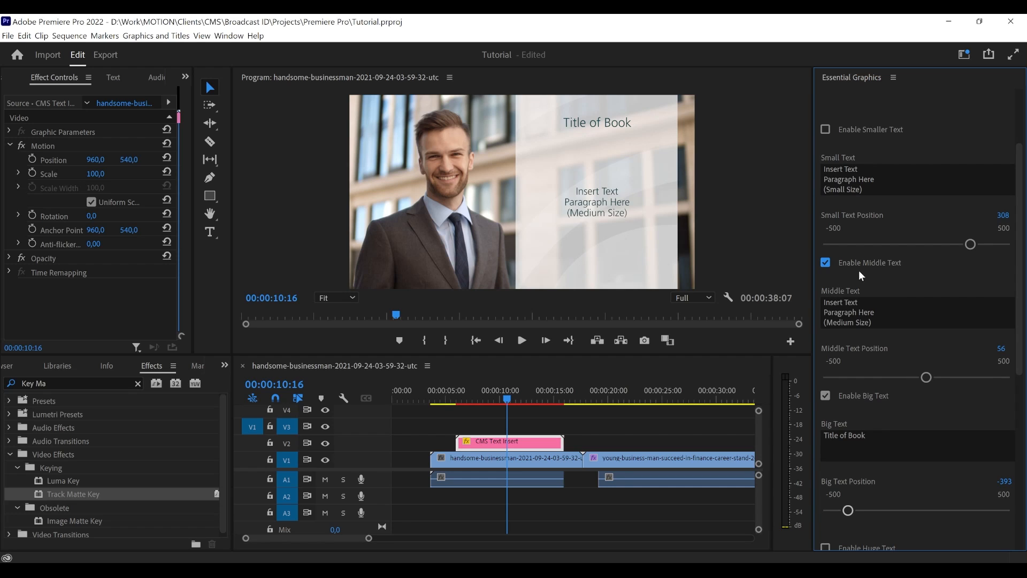
{"action": "left_click_drag", "start_coordinate": [912, 374], "coordinate": [887, 377]}
- Append a blank line, "Any paragraphs." and "As much as we need." to the middle text, and set Middle Text Position to -67
{"action": "left_click", "coordinate": [882, 316]}
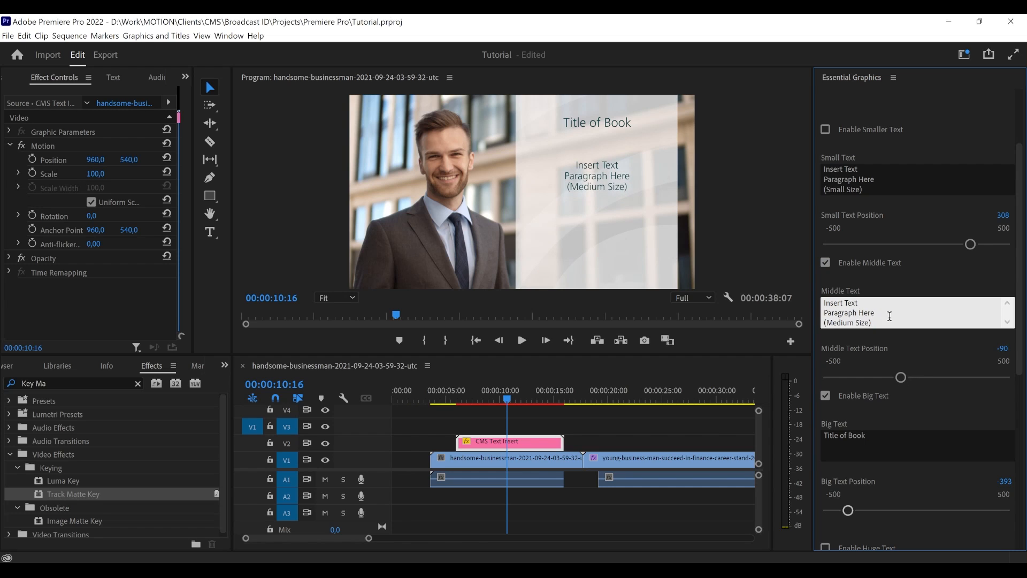
{"action": "key", "text": "Return"}
{"action": "key", "text": "Return"}
{"action": "type", "text": "ASn"}
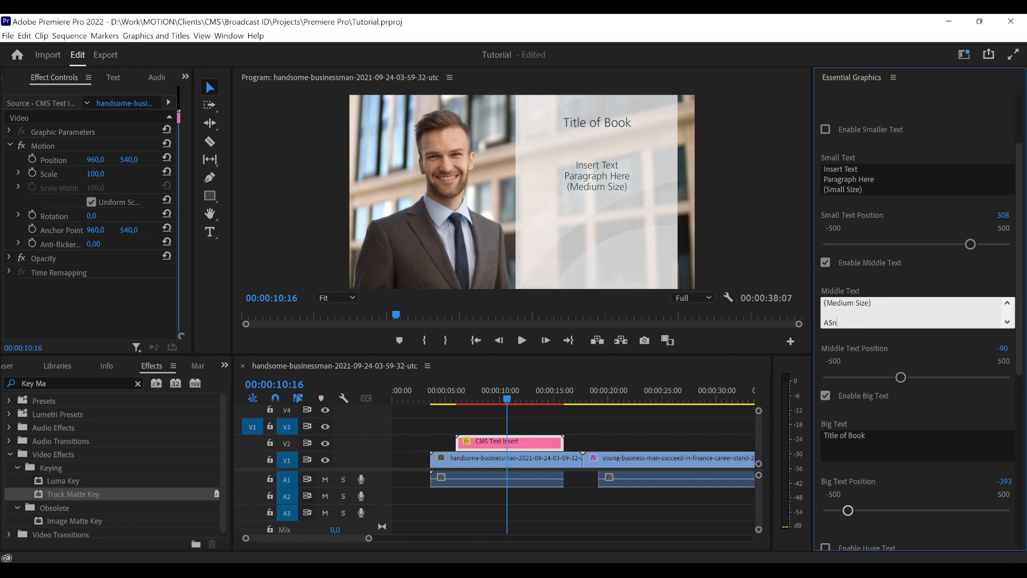
{"action": "key", "text": "BackSpace"}
{"action": "key", "text": "BackSpace"}
{"action": "type", "text": "ny parapa"}
{"action": "key", "text": "BackSpace"}
{"action": "key", "text": "BackSpace"}
{"action": "type", "text": "graphs"}
{"action": "key", "text": "Return"}
{"action": "type", "text": "As mus"}
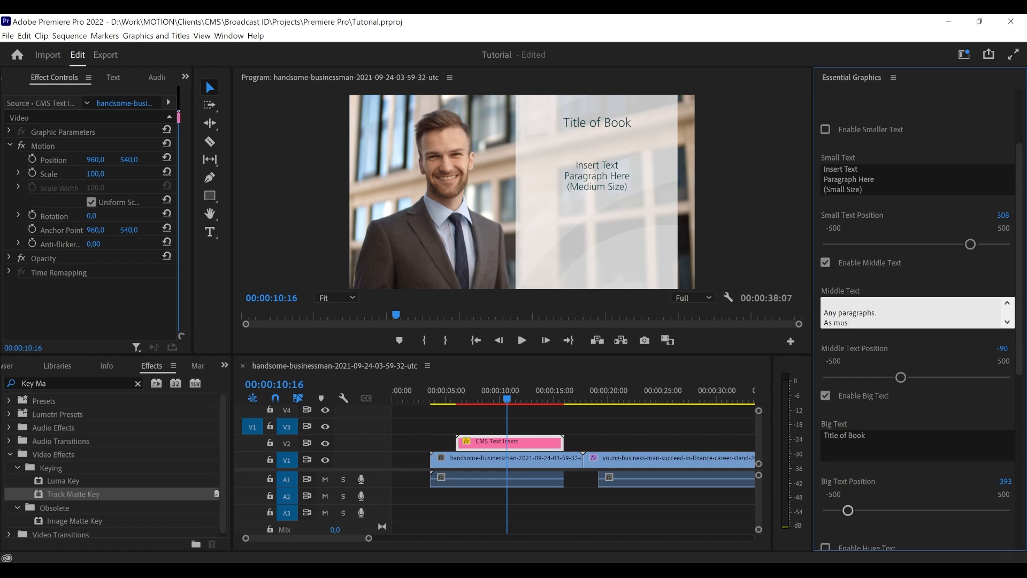
{"action": "type", "text": "c"}
{"action": "key", "text": "BackSpace"}
{"action": "key", "text": "BackSpace"}
{"action": "type", "text": "ch as we need."}
{"action": "left_click", "coordinate": [883, 272]}
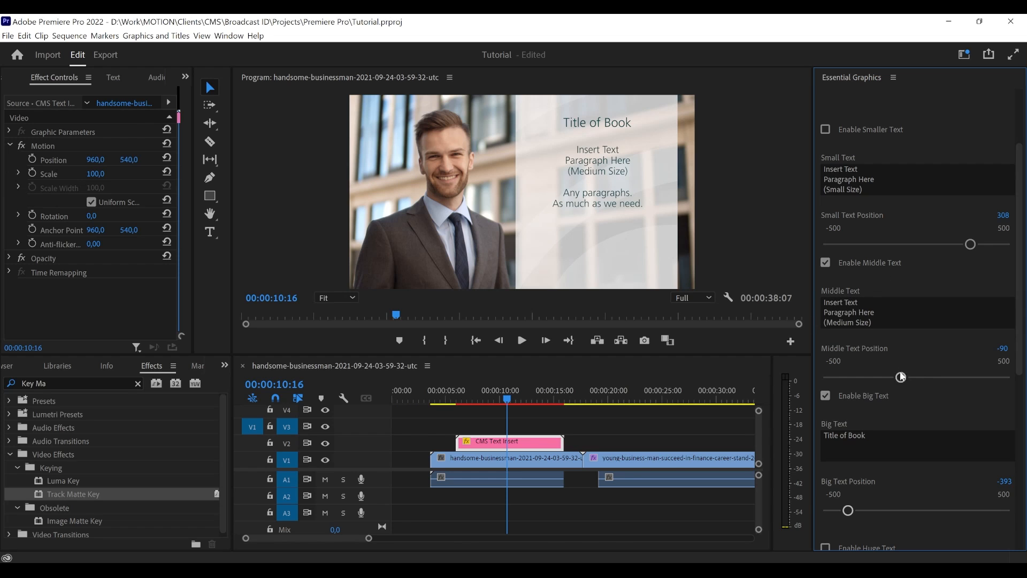
{"action": "left_click_drag", "start_coordinate": [900, 377], "coordinate": [904, 377]}
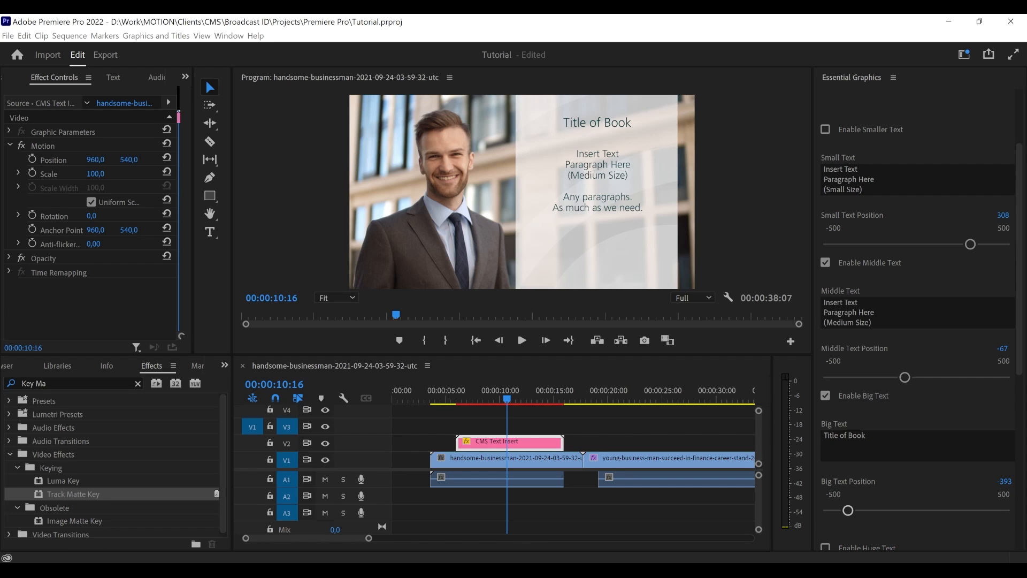
- Replace the middle text's first three lines with the copied Lorem ipsum, split by a blank line before "Qui eaque", and set Middle Text Position to 163
{"action": "left_click", "coordinate": [903, 309]}
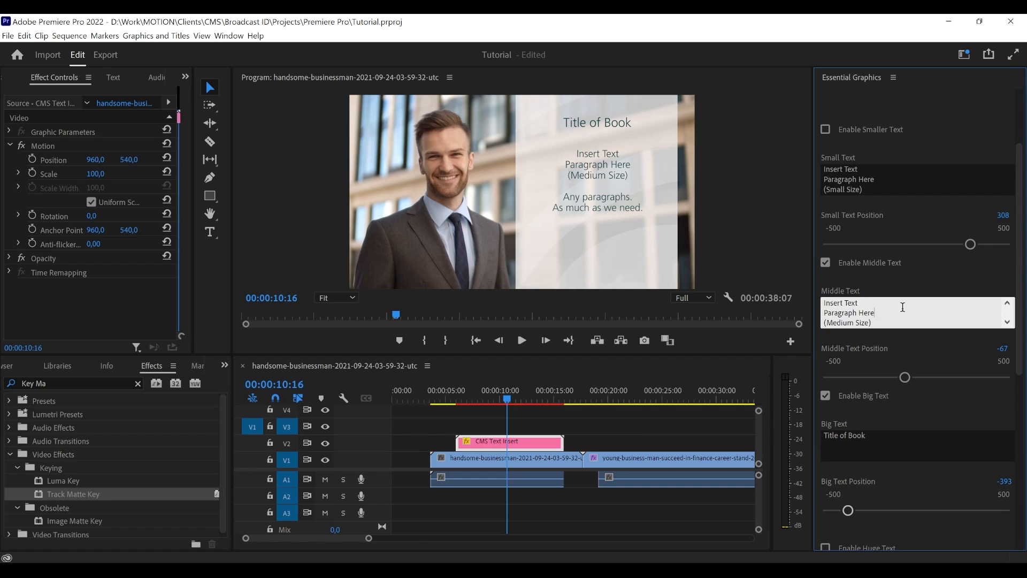
{"action": "double_click", "coordinate": [901, 309]}
{"action": "key", "text": "ctrl+a"}
{"action": "left_click", "coordinate": [896, 322]}
{"action": "key", "text": "ctrl+a"}
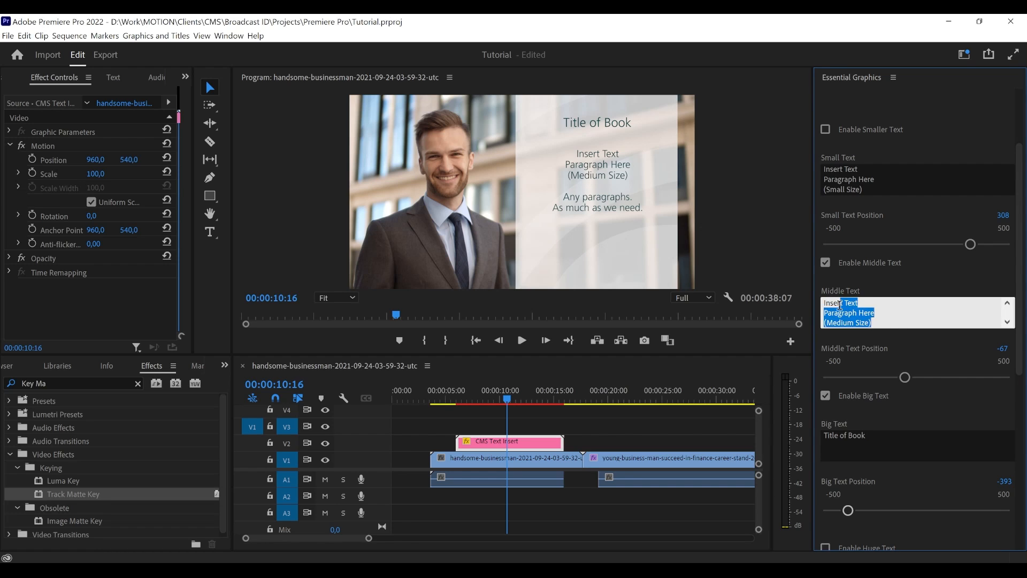
{"action": "type", "text": "Qui eaque numquam et ducimus voluptatem 33 libero cumque hic exercitationem rerum in ipsum dolorem et dolorum autem et fugiat fugiat."}
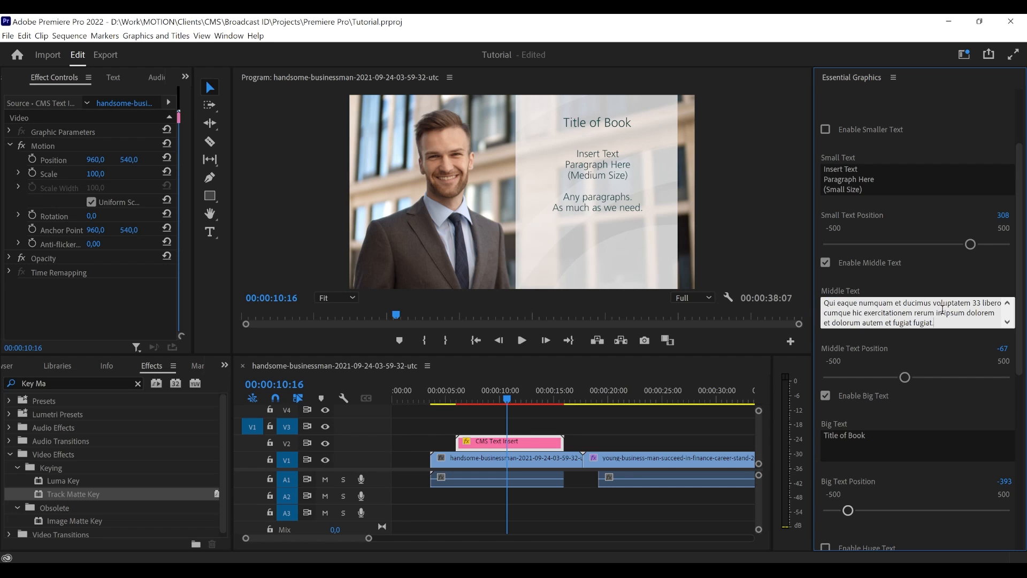
{"action": "scroll", "coordinate": [934, 310], "scroll_direction": "up", "scroll_amount": 1}
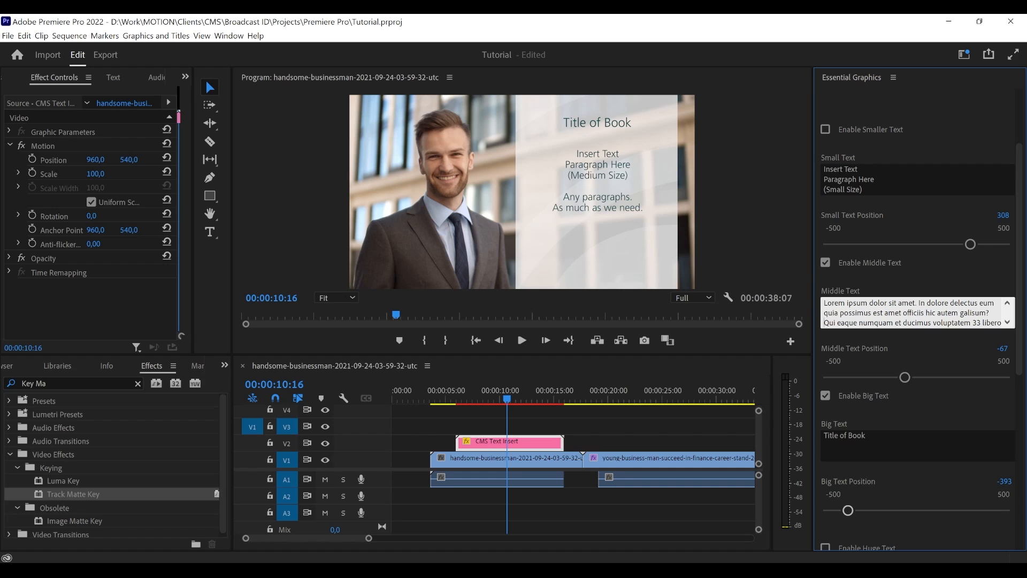
{"action": "key", "text": "Return"}
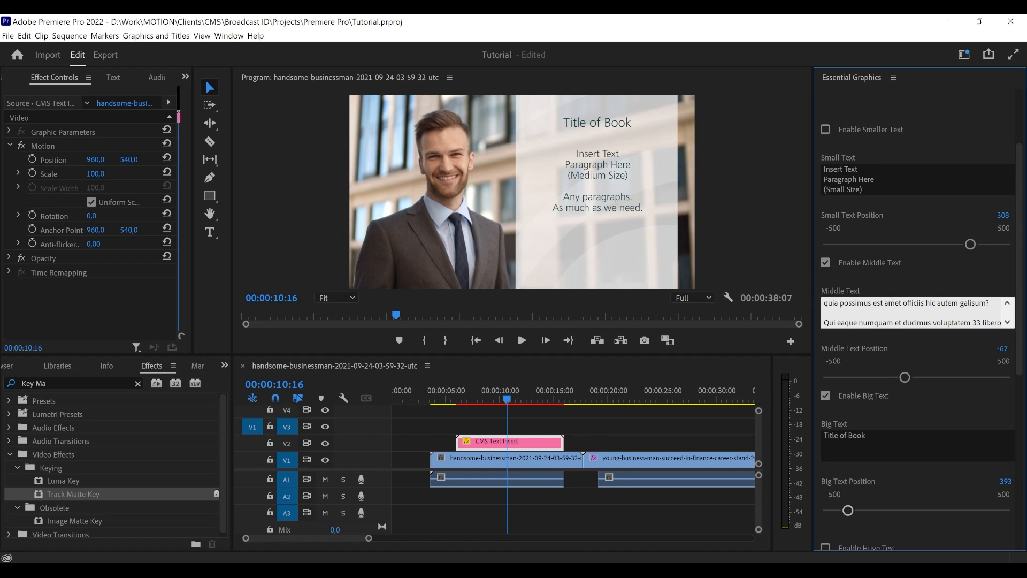
{"action": "left_click", "coordinate": [895, 276]}
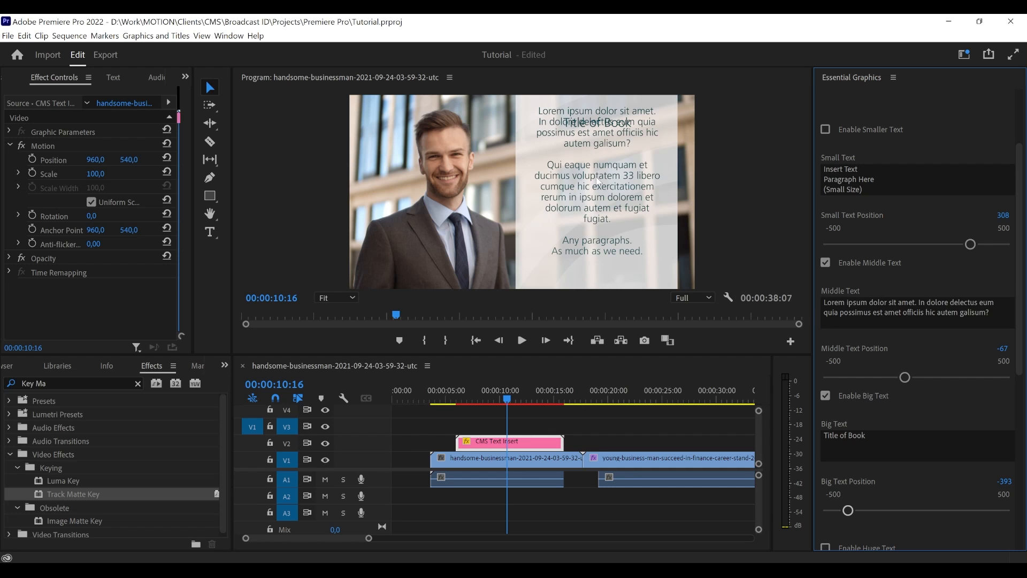
{"action": "left_click_drag", "start_coordinate": [904, 377], "coordinate": [946, 379]}
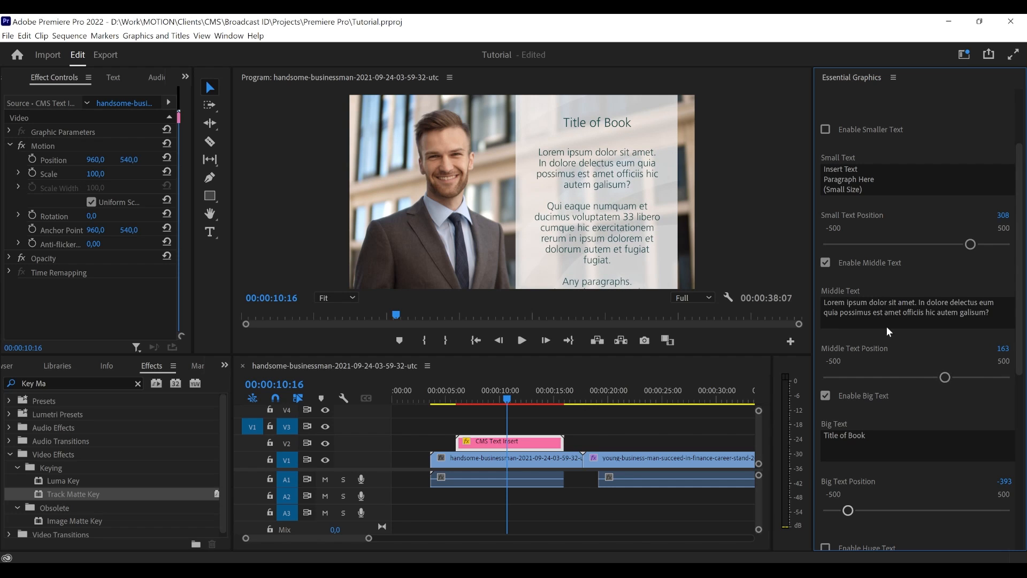
- Delete "Any paragraphs." and "As much as we need." from the middle text and set Middle Text Position to 36
{"action": "scroll", "coordinate": [888, 313], "scroll_direction": "down", "scroll_amount": 1}
{"action": "left_click", "coordinate": [886, 273]}
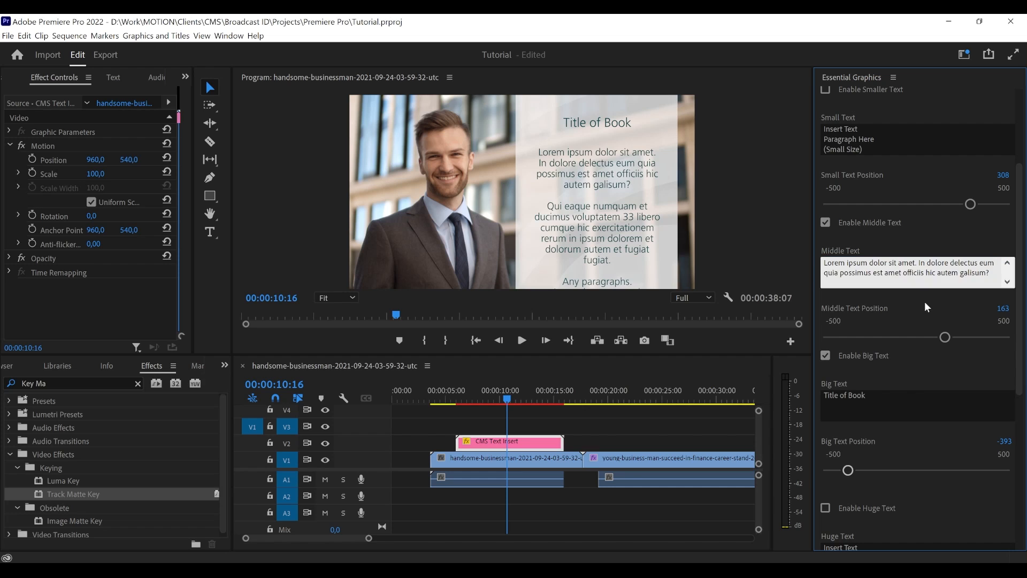
{"action": "key", "text": "Down"}
{"action": "key", "text": "Down"}
{"action": "key", "text": "Down"}
{"action": "key", "text": "Down"}
{"action": "key", "text": "Down"}
{"action": "key", "text": "Down"}
{"action": "key", "text": "Down"}
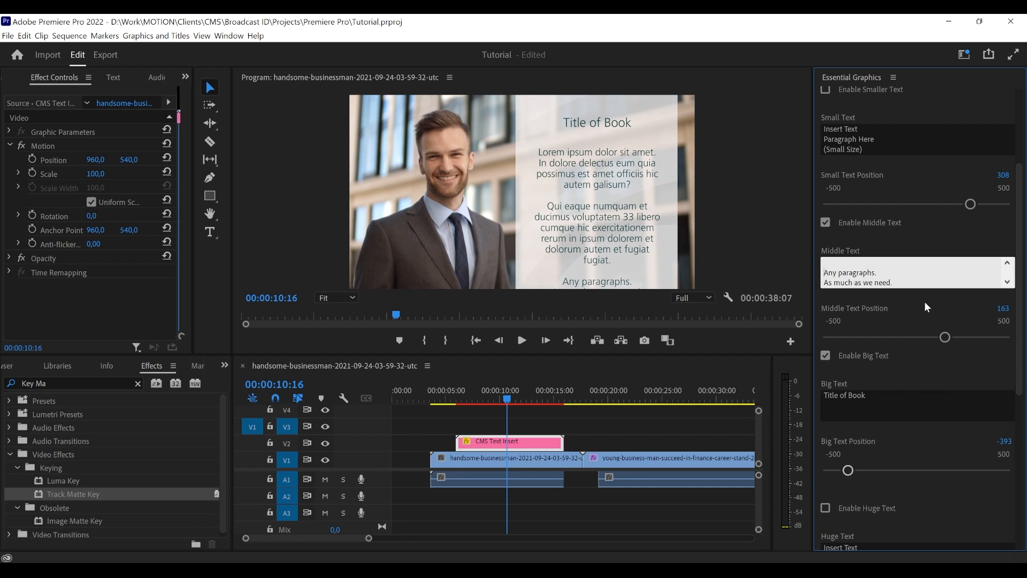
{"action": "key", "text": "shift+Down"}
{"action": "key", "text": "BackSpace"}
{"action": "key", "text": "BackSpace"}
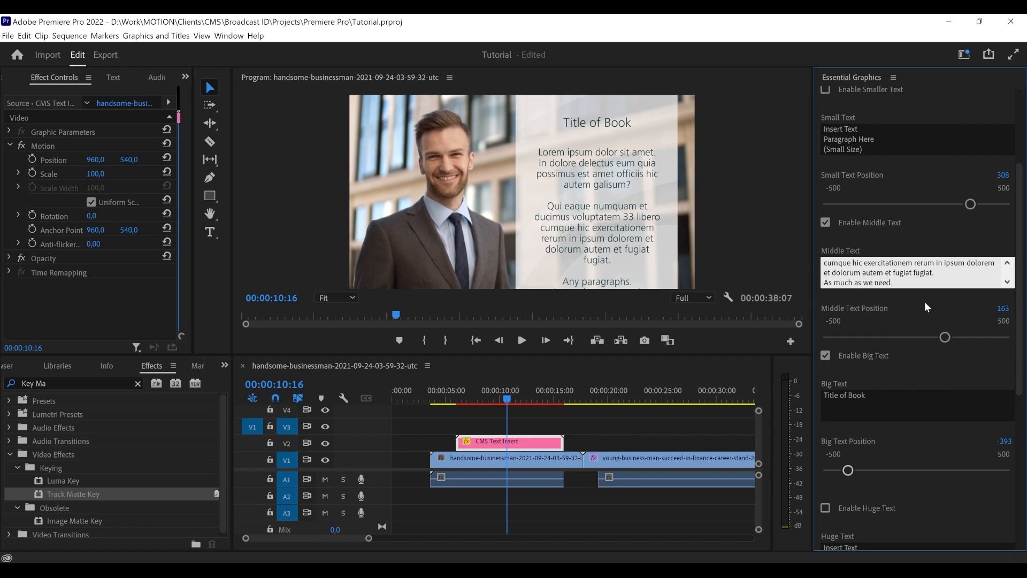
{"action": "key", "text": "shift+Up"}
{"action": "key", "text": "shift+Right"}
{"action": "key", "text": "shift+Right"}
{"action": "key", "text": "shift+Right"}
{"action": "key", "text": "shift+Right"}
{"action": "key", "text": "shift+Right"}
{"action": "key", "text": "shift+Right"}
{"action": "key", "text": "shift+Right"}
{"action": "key", "text": "shift+Right"}
{"action": "key", "text": "shift+Right"}
{"action": "key", "text": "shift+Right"}
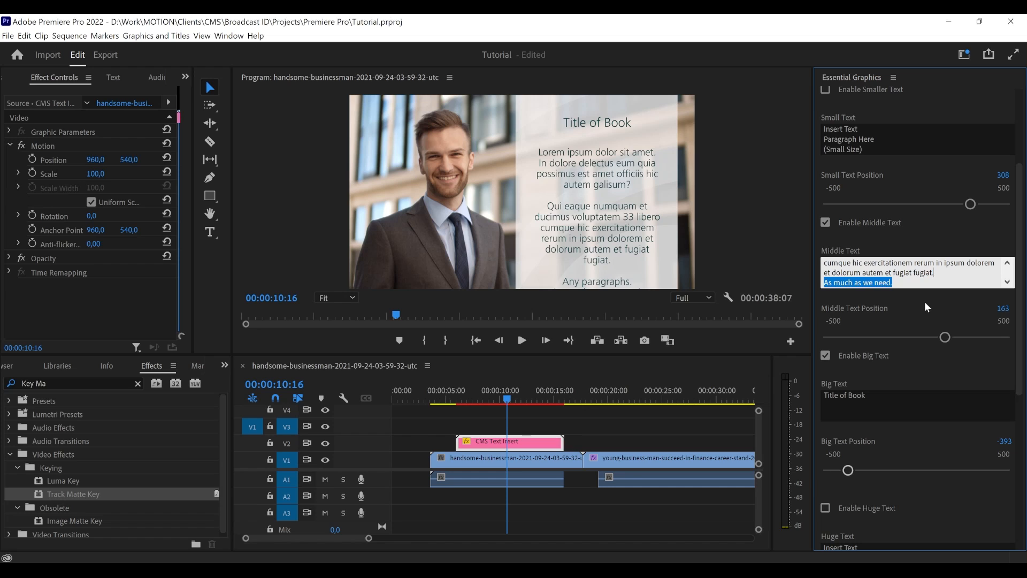
{"action": "key", "text": "BackSpace"}
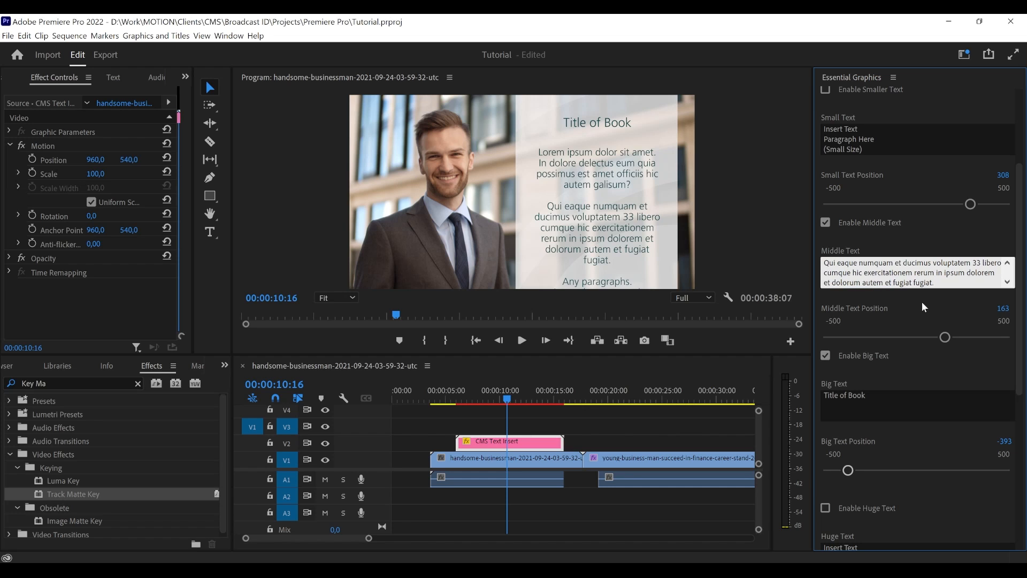
{"action": "left_click", "coordinate": [921, 301]}
{"action": "left_click_drag", "start_coordinate": [945, 340], "coordinate": [921, 341]}
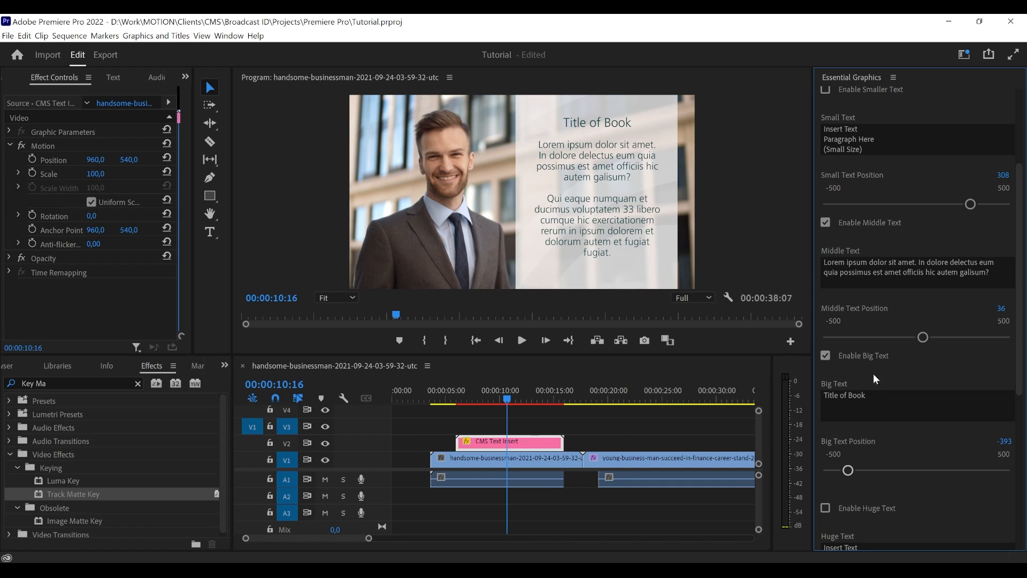
- Enable the smaller text and set Small Text Position to 393
{"action": "left_click", "coordinate": [878, 134]}
{"action": "left_click", "coordinate": [852, 165]}
{"action": "scroll", "coordinate": [853, 166], "scroll_direction": "up", "scroll_amount": 1}
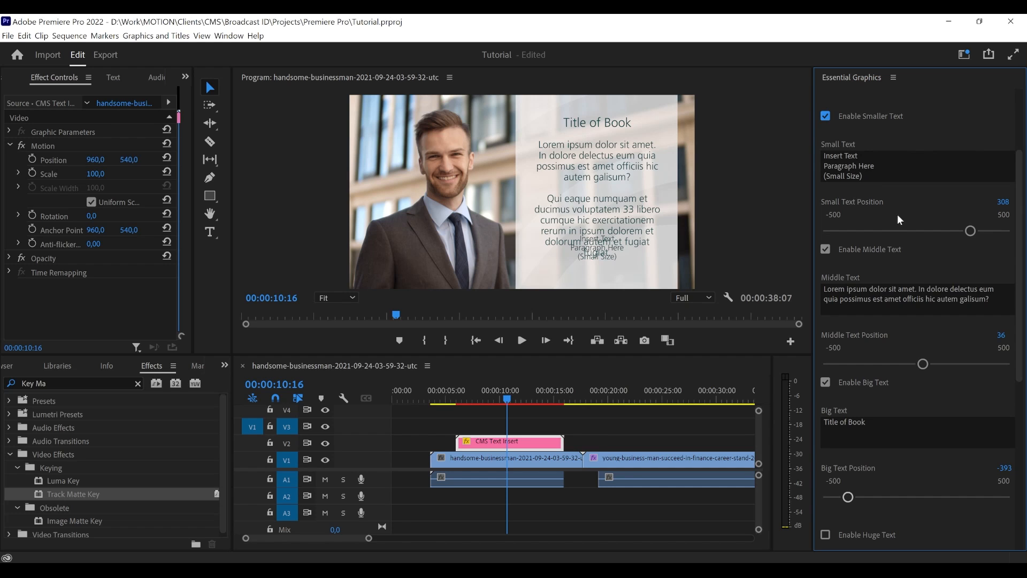
{"action": "mouse_move", "coordinate": [970, 231]}
{"action": "left_mouse_down"}
{"action": "mouse_move", "coordinate": [998, 231]}
{"action": "mouse_move", "coordinate": [985, 232]}
{"action": "left_mouse_up"}
- Replace the small text with "Reference of the Author"
{"action": "left_click", "coordinate": [885, 168]}
{"action": "left_click_drag", "start_coordinate": [875, 172], "coordinate": [810, 148]}
{"action": "type", "text": "Refere"}
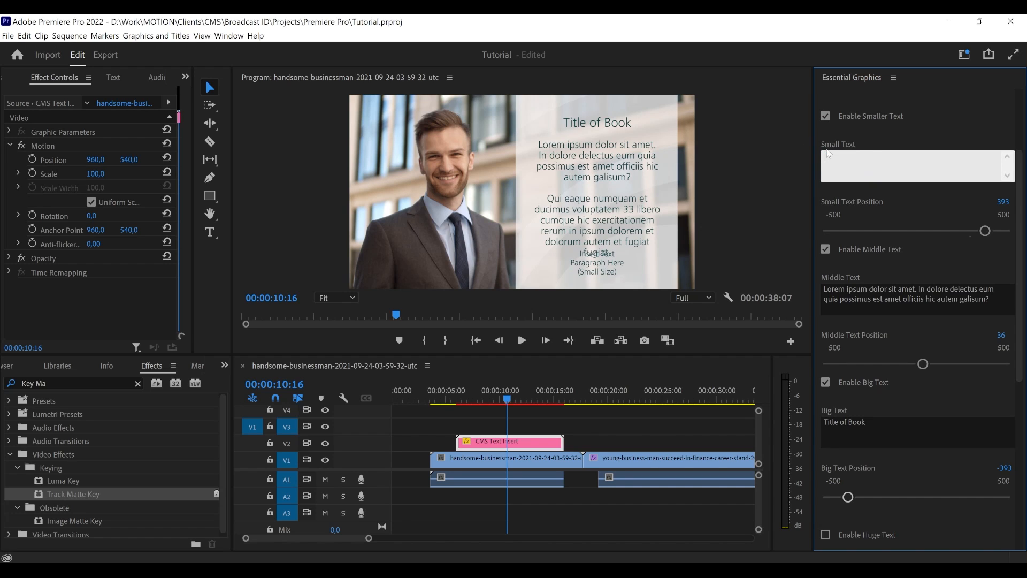
{"action": "type", "text": "nce of the Author"}
{"action": "left_click", "coordinate": [927, 136]}
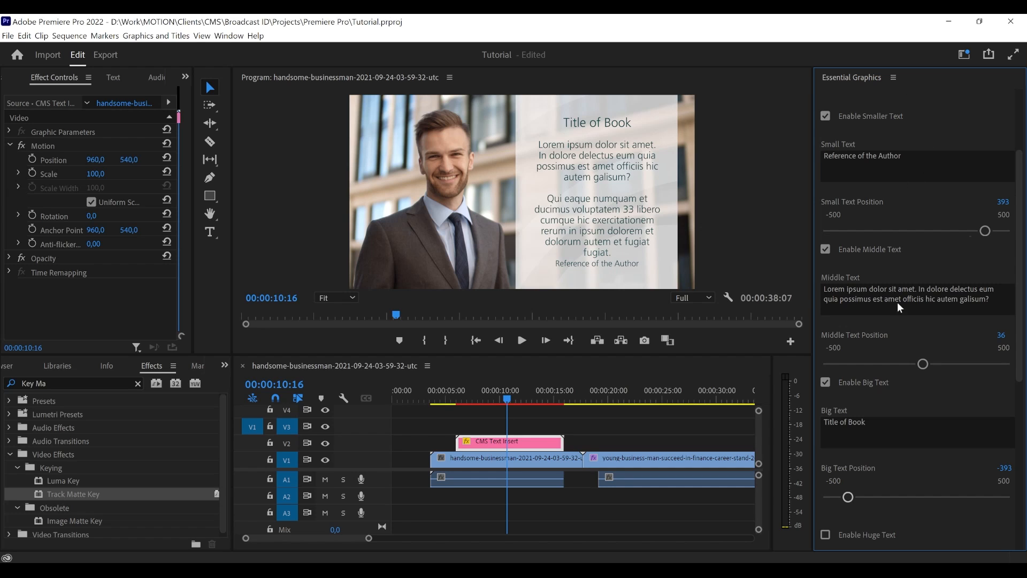
- Set Middle Text Position to 2 and Big Text Position to -423
{"action": "left_click_drag", "start_coordinate": [923, 363], "coordinate": [917, 365]}
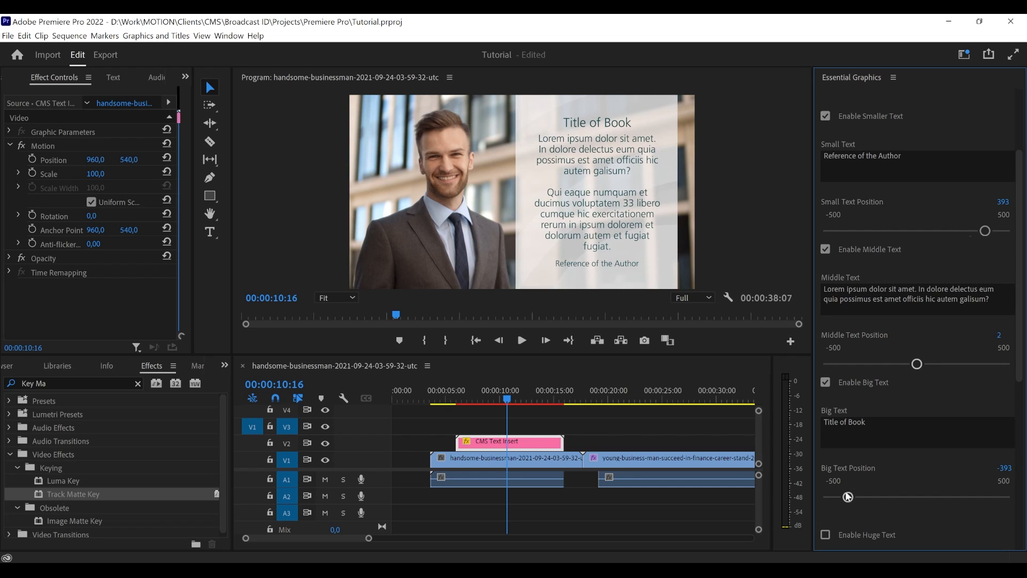
{"action": "left_click_drag", "start_coordinate": [847, 498], "coordinate": [842, 498]}
- Delete "et dolorum autem et fugiat fugiat." from the end of the middle text, closing the paragraph after "rerum in ipsum dolorem."
{"action": "left_click", "coordinate": [891, 294]}
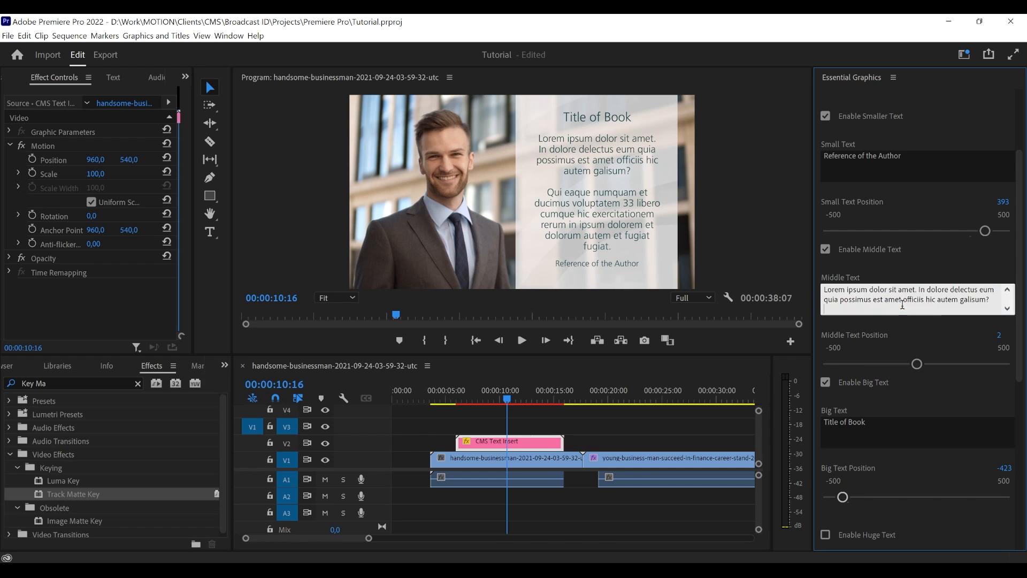
{"action": "left_click_drag", "start_coordinate": [937, 309], "coordinate": [823, 317]}
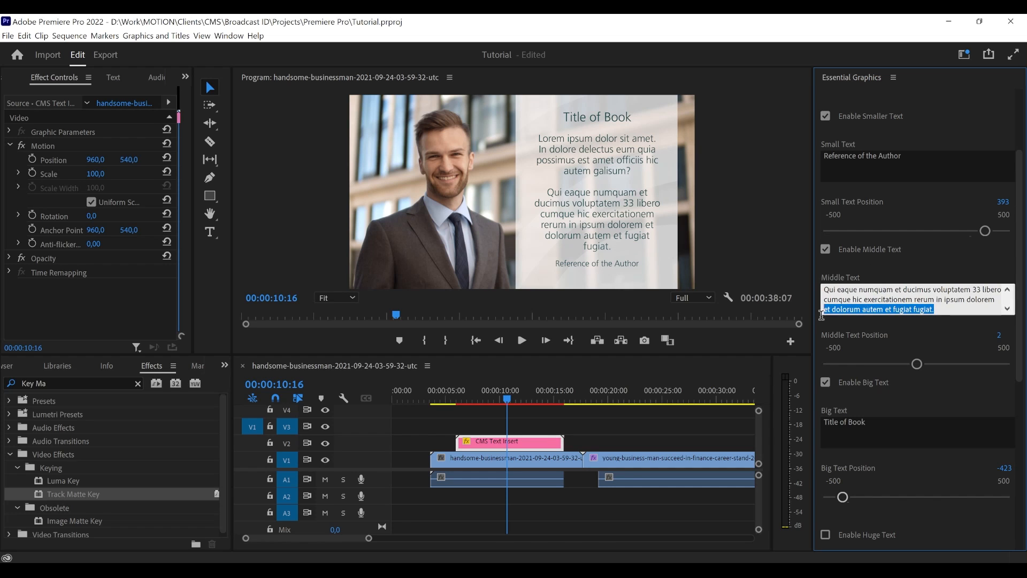
{"action": "key", "text": "BackSpace"}
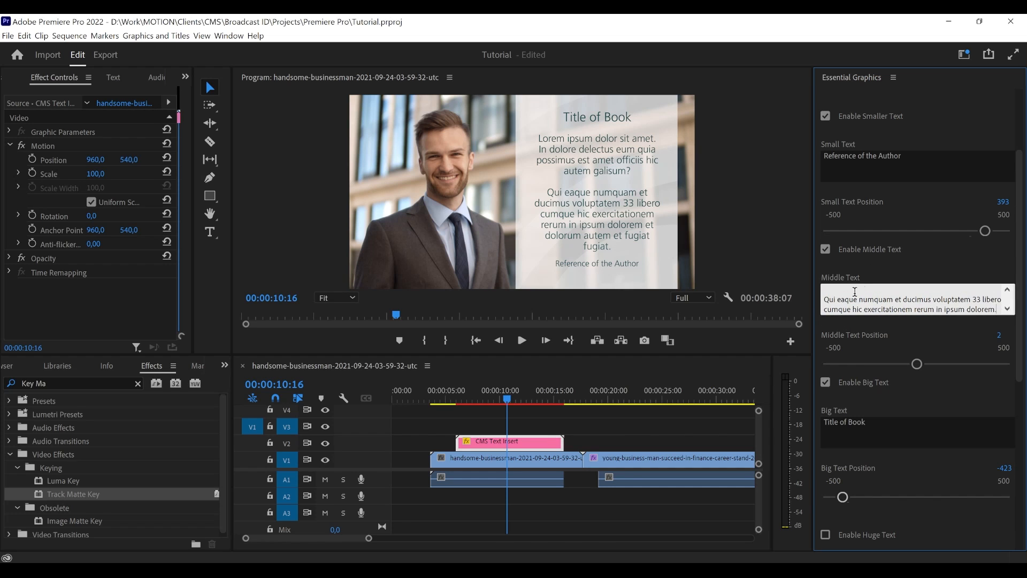
{"action": "left_click", "coordinate": [869, 264]}
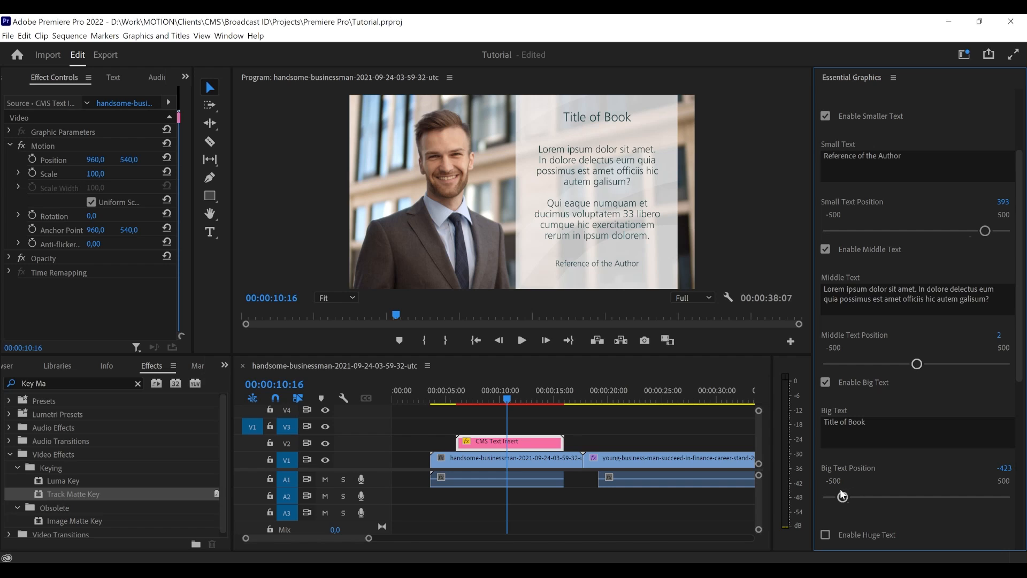
- Set Big Text Position to -366 and Small Text Position to 347
{"action": "left_click_drag", "start_coordinate": [843, 497], "coordinate": [853, 498]}
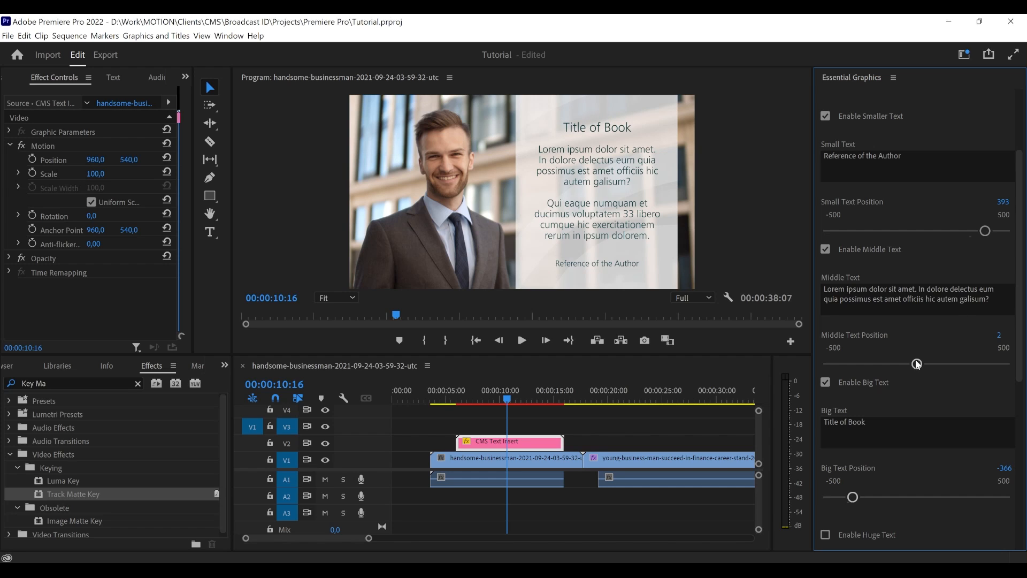
{"action": "left_click_drag", "start_coordinate": [985, 230], "coordinate": [977, 232]}
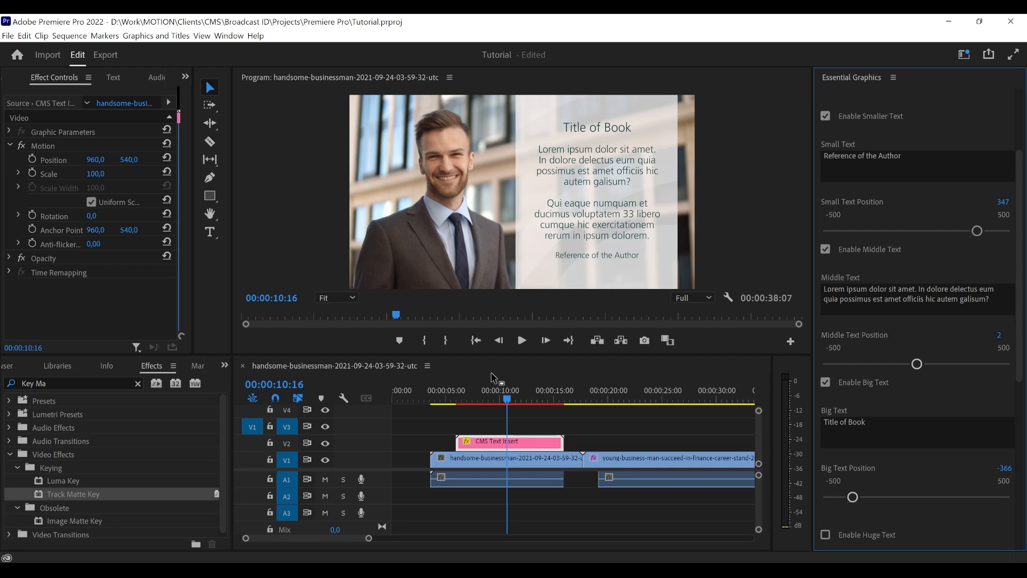
- Play the sequence from just before the CMS Text Insert clip to preview its animation
{"action": "left_click", "coordinate": [447, 399]}
{"action": "key", "text": "space"}
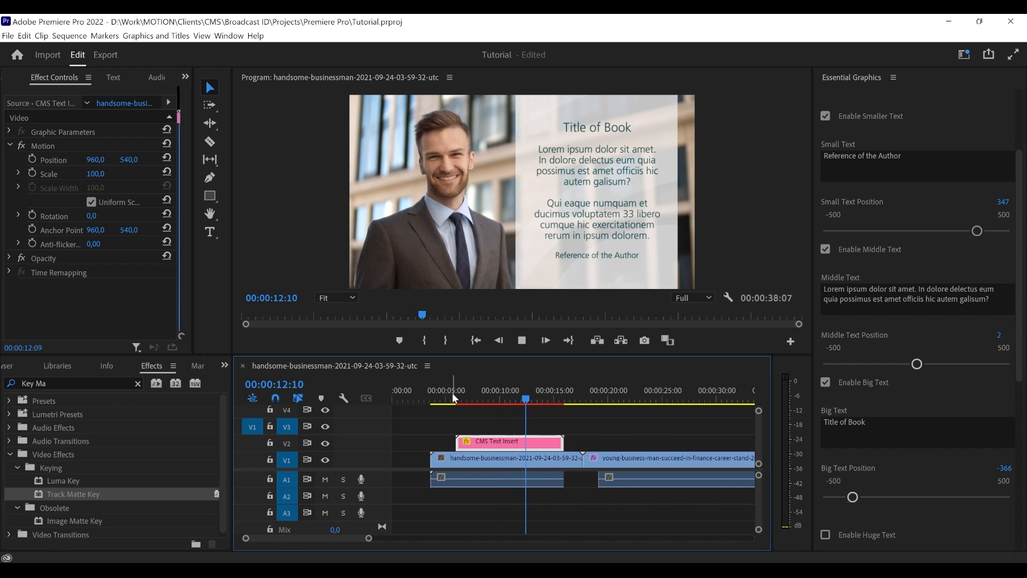
{"action": "key", "text": "space"}
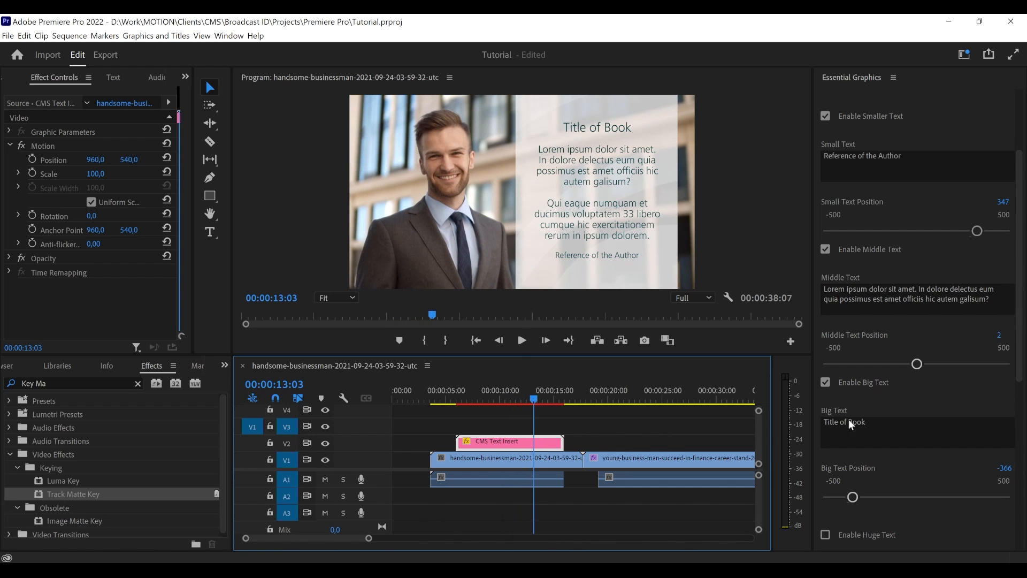
- Make the big text bold by wrapping it in tags as "<b>Title of Book</b>"
{"action": "scroll", "coordinate": [848, 419], "scroll_direction": "down", "scroll_amount": 8}
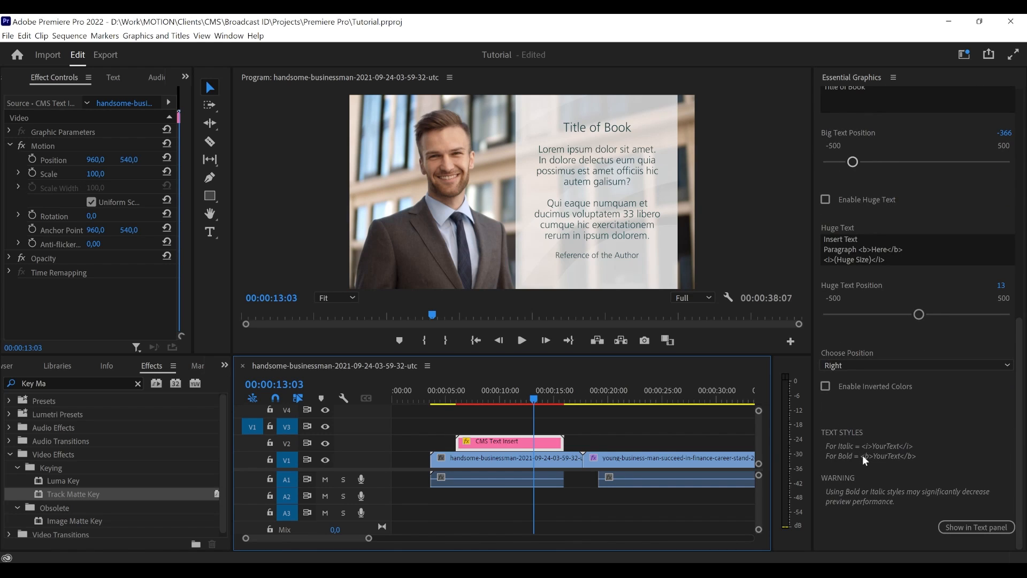
{"action": "scroll", "coordinate": [860, 456], "scroll_direction": "up", "scroll_amount": 9}
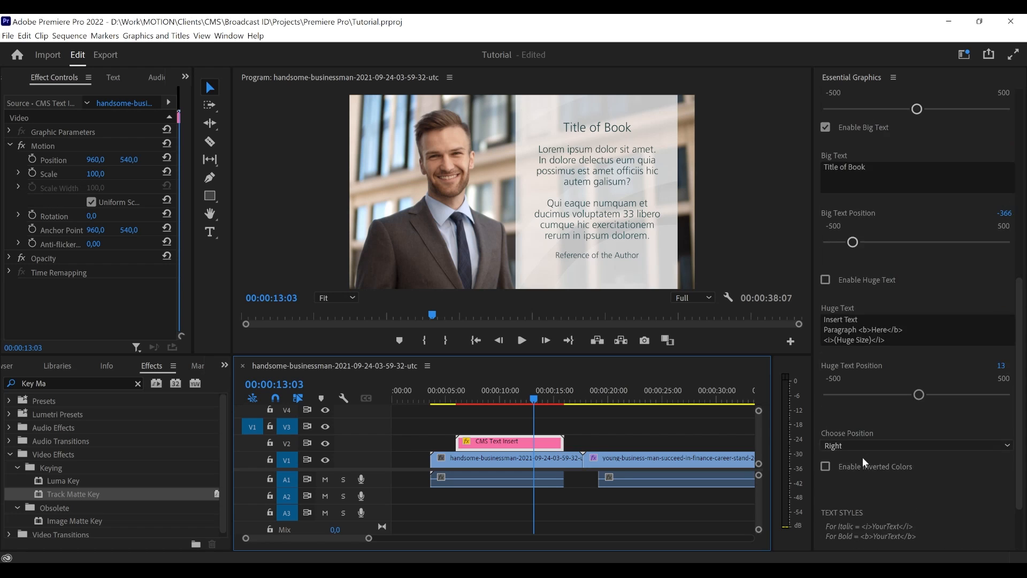
{"action": "scroll", "coordinate": [871, 394], "scroll_direction": "down", "scroll_amount": 2}
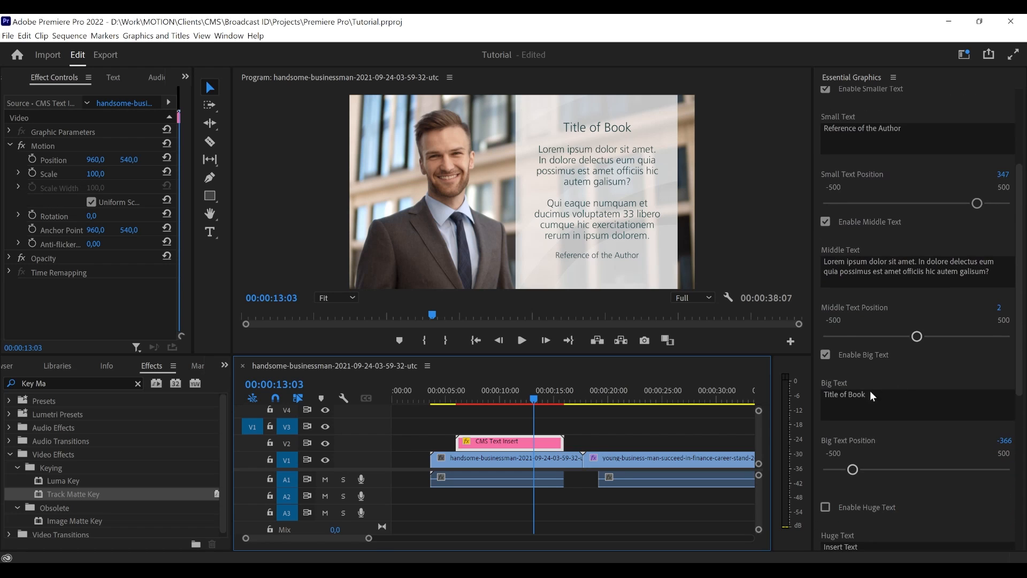
{"action": "left_click", "coordinate": [825, 395]}
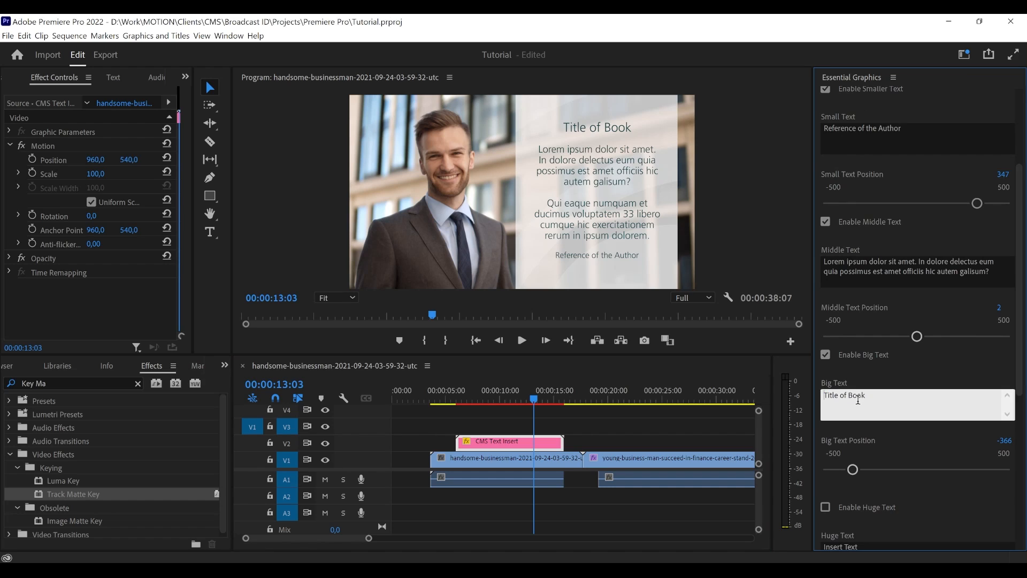
{"action": "type", "text": "<b>"}
{"action": "type", "text": "</b>"}
{"action": "left_click", "coordinate": [910, 387]}
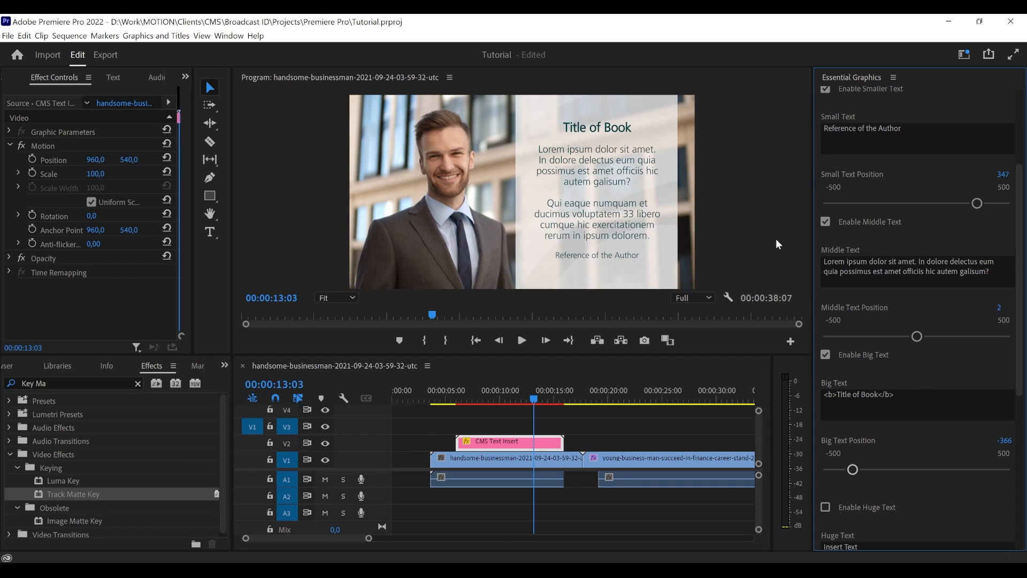
- Make the small text italic by wrapping it in tags as "<i>Reference of the Author</i>"
{"action": "left_click", "coordinate": [858, 140]}
{"action": "left_click", "coordinate": [857, 140]}
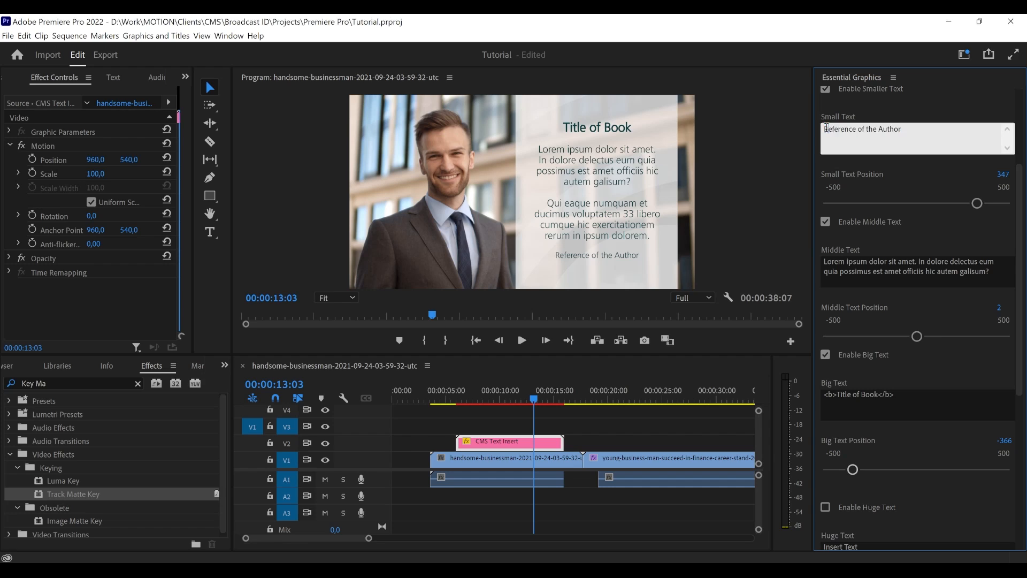
{"action": "type", "text": "<i>"}
{"action": "type", "text": "</i>"}
{"action": "left_click", "coordinate": [853, 102]}
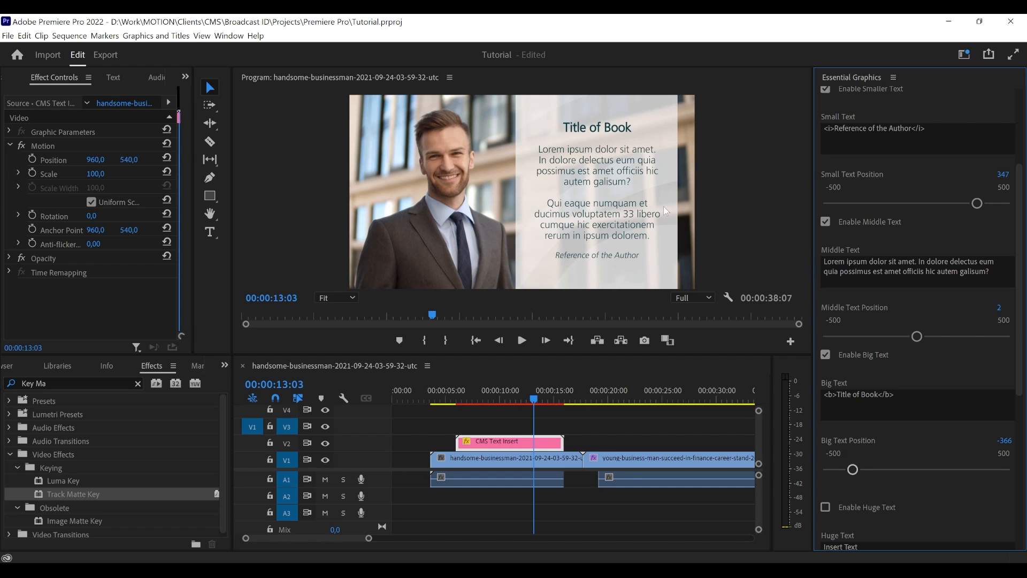
- Enable the CMS Text Insert template's guide to check the text against the red area
{"action": "scroll", "coordinate": [1009, 284], "scroll_direction": "down", "scroll_amount": 6}
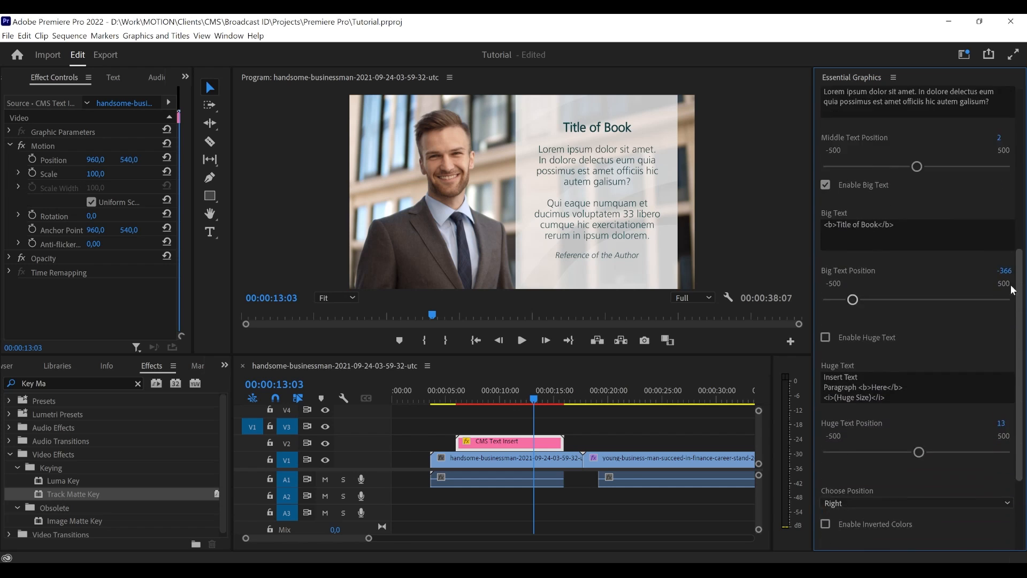
{"action": "scroll", "coordinate": [1006, 395], "scroll_direction": "up", "scroll_amount": 3}
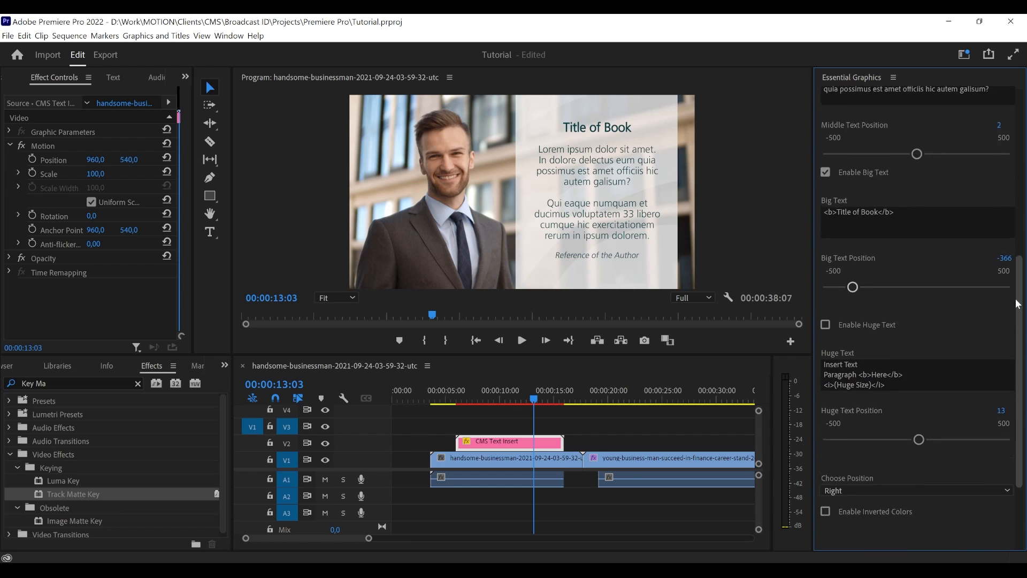
{"action": "scroll", "coordinate": [1006, 385], "scroll_direction": "down", "scroll_amount": 3}
{"action": "scroll", "coordinate": [1008, 374], "scroll_direction": "up", "scroll_amount": 9}
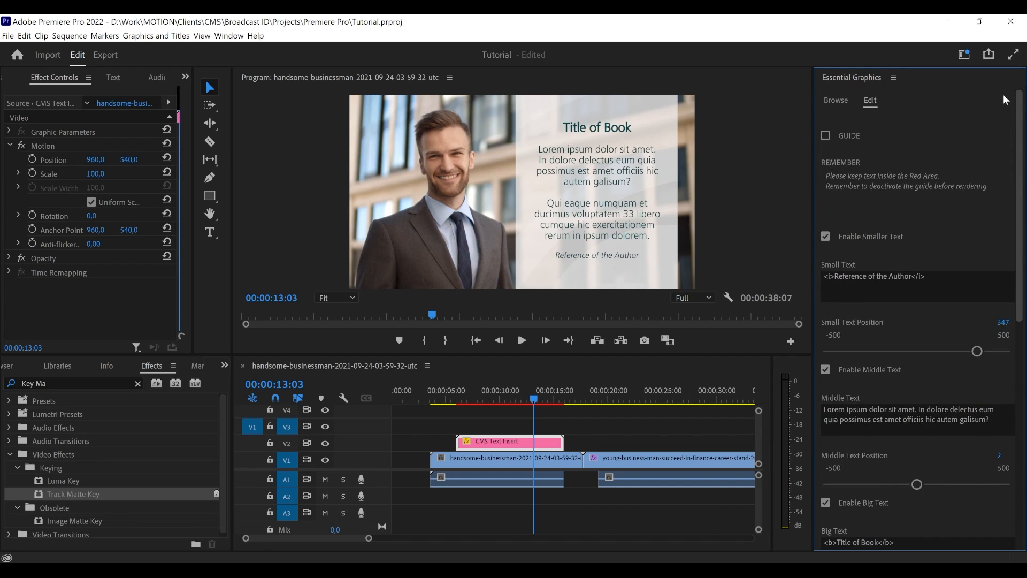
{"action": "left_click", "coordinate": [826, 136]}
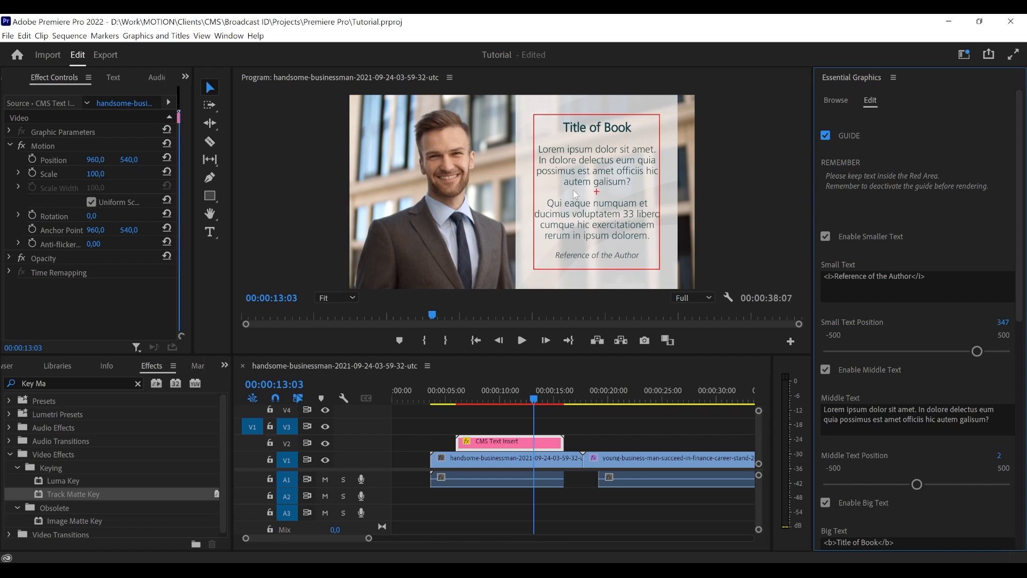
- Show the safe margins in the Program Monitor to compare them with the template's guide, and hide them again
{"action": "right_click", "coordinate": [318, 252]}
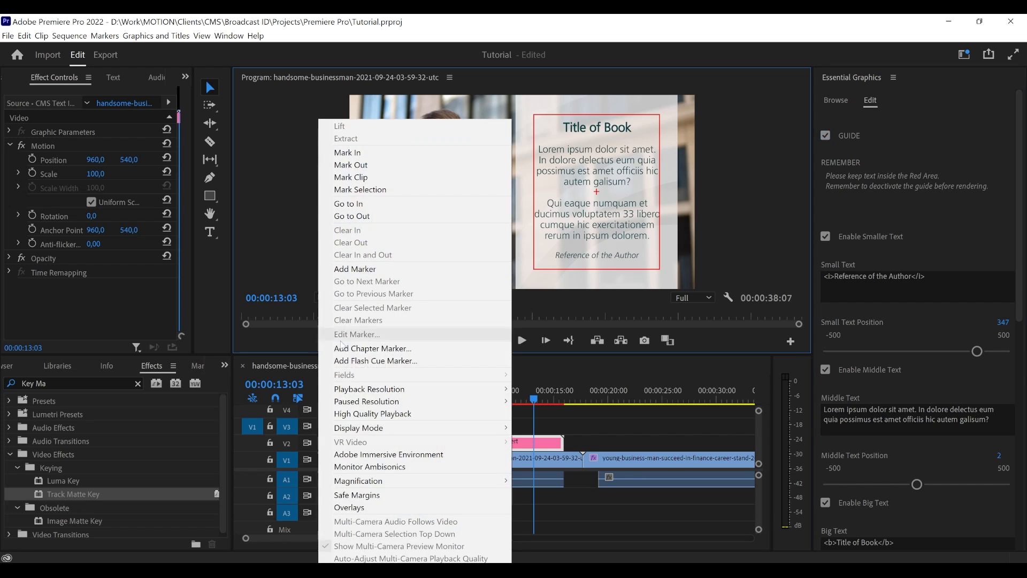
{"action": "left_click", "coordinate": [378, 496]}
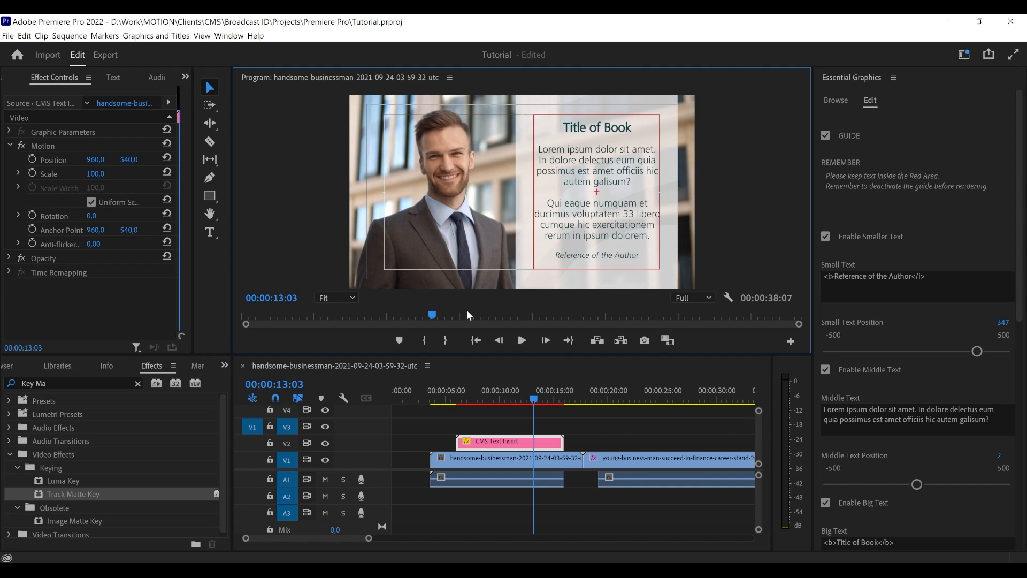
{"action": "left_click", "coordinate": [336, 297]}
{"action": "right_click", "coordinate": [306, 230]}
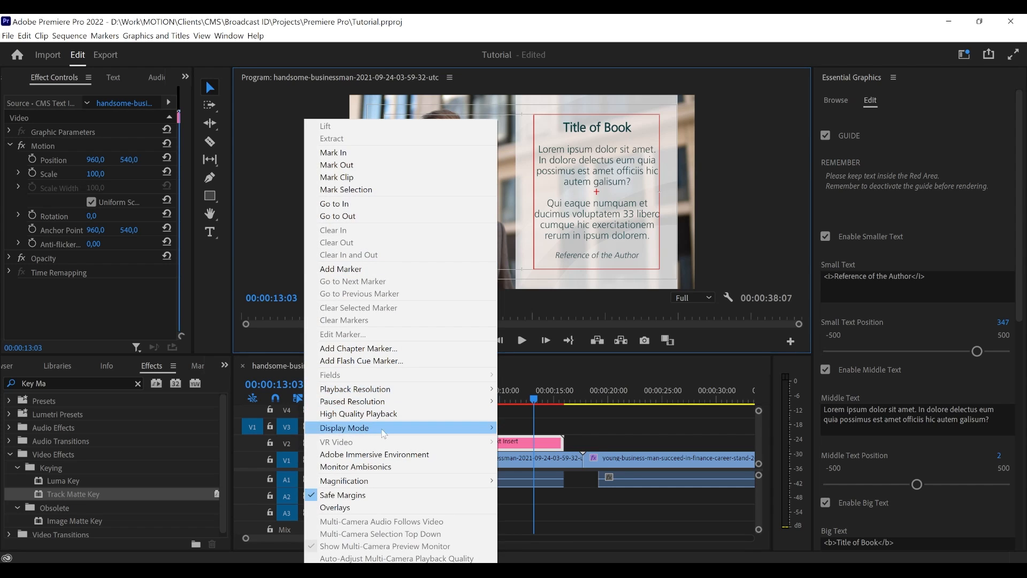
{"action": "mouse_move", "coordinate": [383, 430]}
{"action": "left_click", "coordinate": [374, 495]}
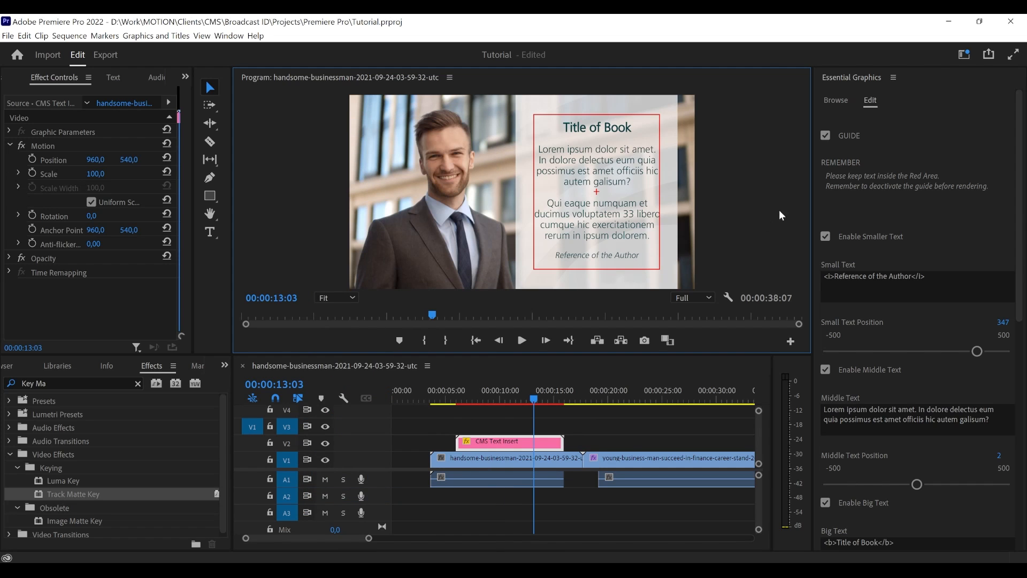
- Disable the CMS Text Insert guide and try the text panel in the Left and Center positions
{"action": "left_click", "coordinate": [825, 136]}
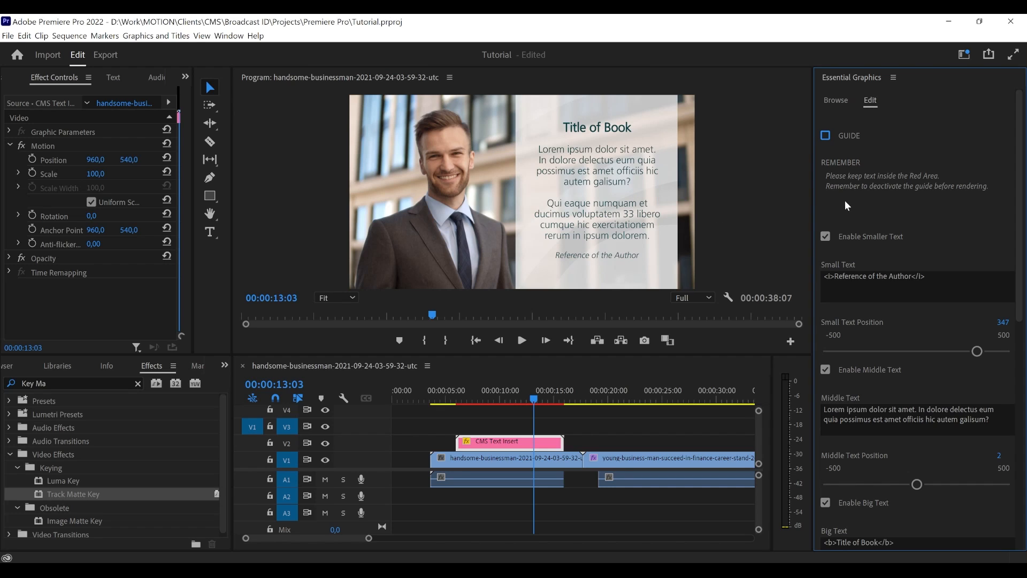
{"action": "scroll", "coordinate": [936, 452], "scroll_direction": "down", "scroll_amount": 10}
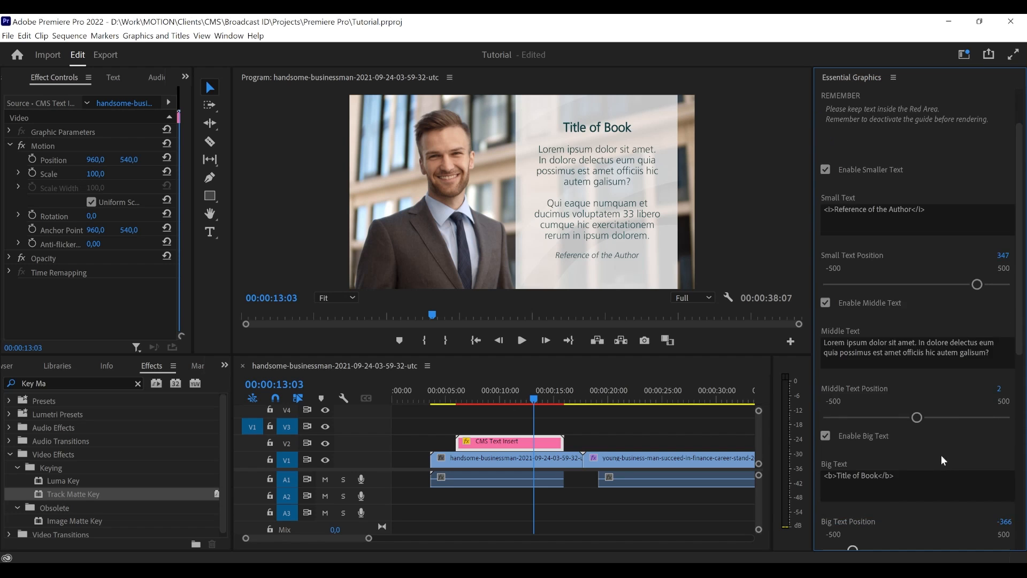
{"action": "scroll", "coordinate": [946, 452], "scroll_direction": "down", "scroll_amount": 2}
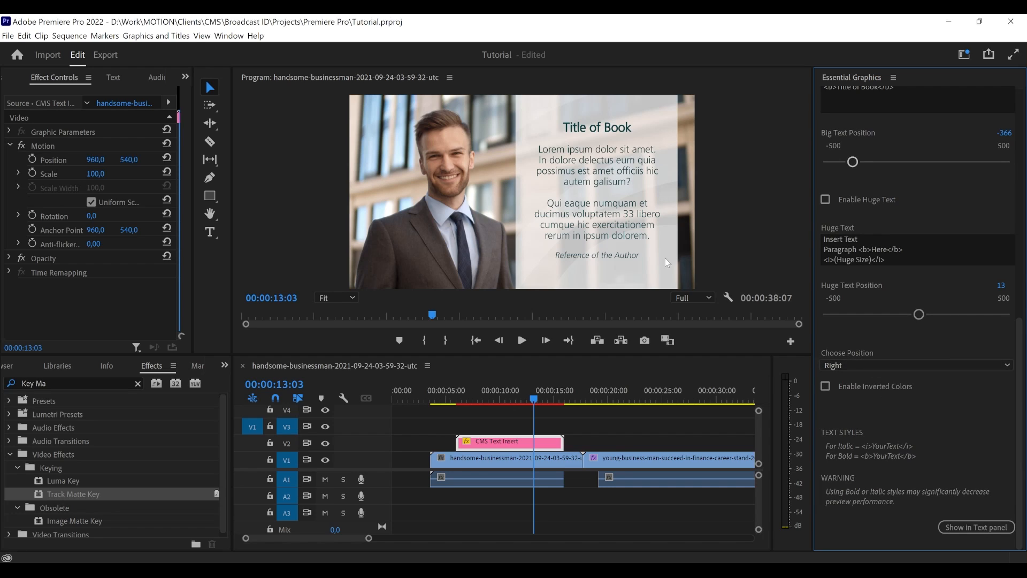
{"action": "left_click", "coordinate": [853, 365]}
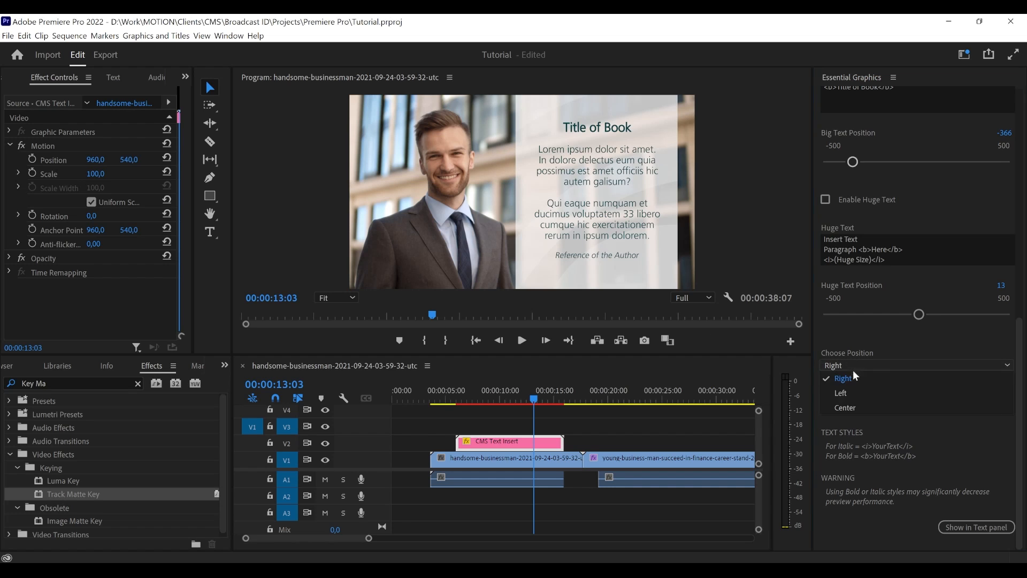
{"action": "left_click", "coordinate": [851, 390]}
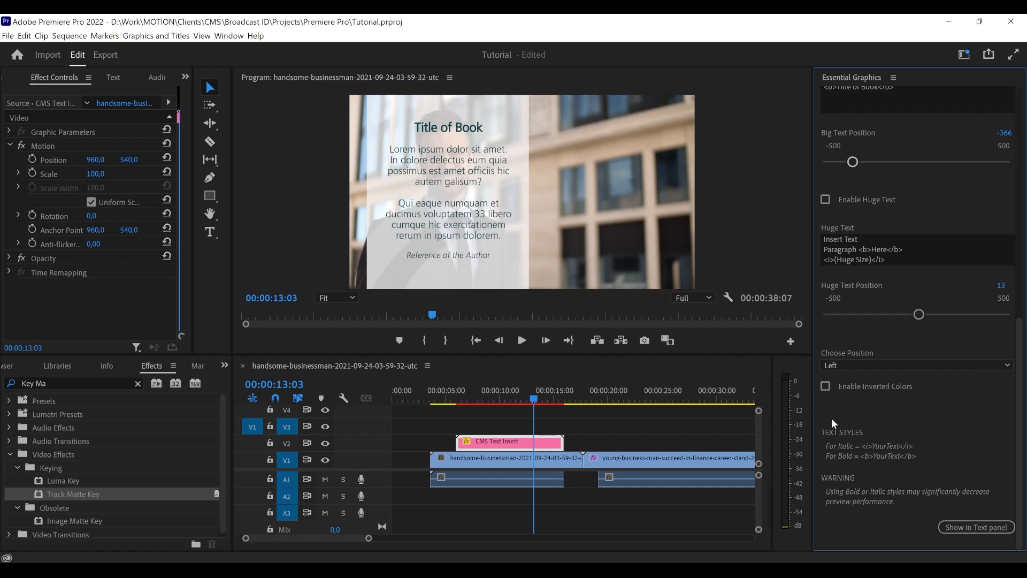
{"action": "left_click", "coordinate": [848, 367]}
{"action": "left_click", "coordinate": [849, 404]}
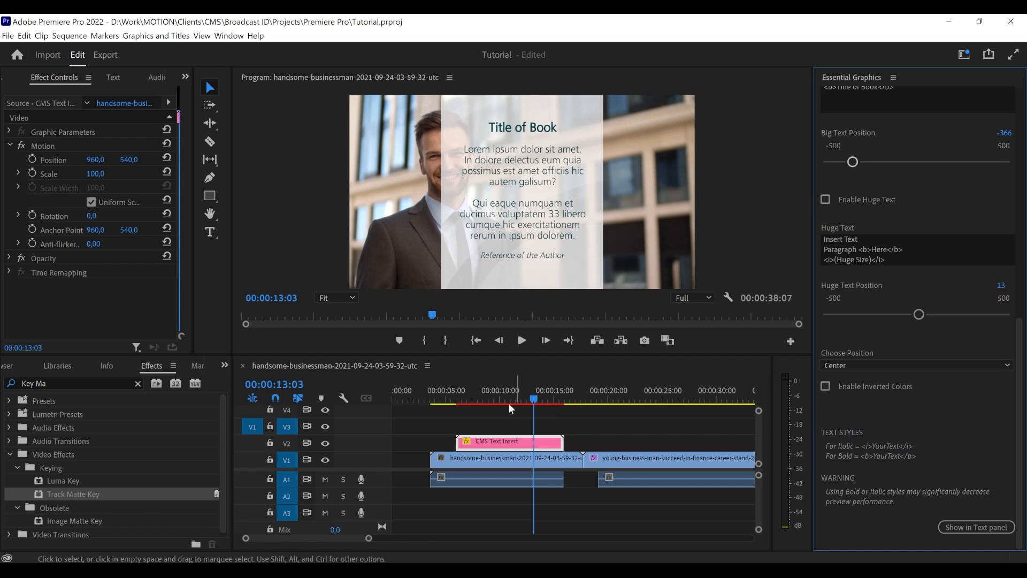
- Play the sequence from just before the CMS Text Insert clip to preview the centered panel's animation
{"action": "left_click", "coordinate": [455, 398]}
{"action": "key", "text": "space"}
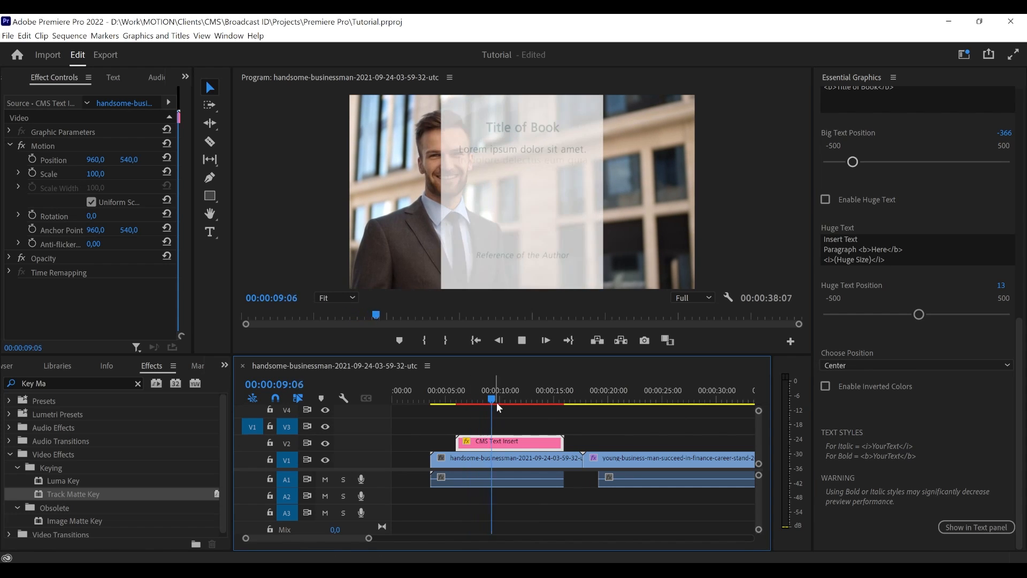
{"action": "key", "text": "space"}
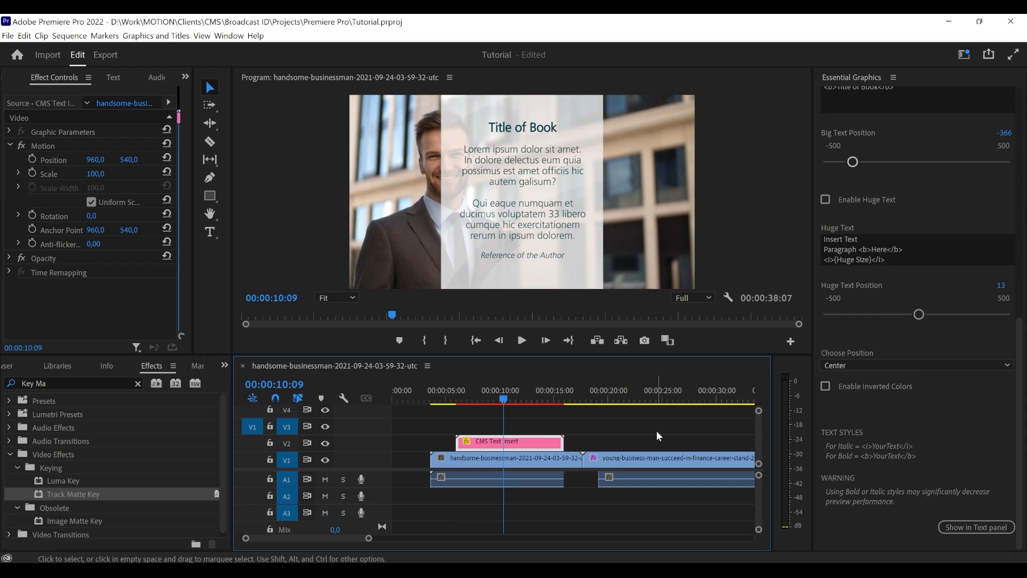
- Enable inverted colors for the CMS Text Insert and set its position to Right
{"action": "left_click", "coordinate": [855, 387]}
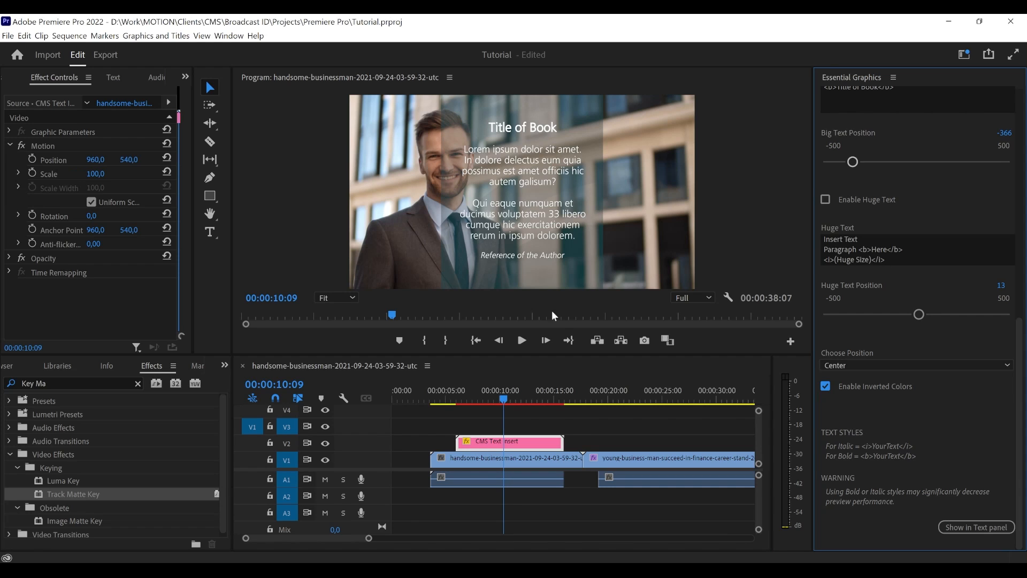
{"action": "left_click", "coordinate": [843, 366]}
{"action": "left_click", "coordinate": [849, 376]}
{"action": "left_click", "coordinate": [850, 364]}
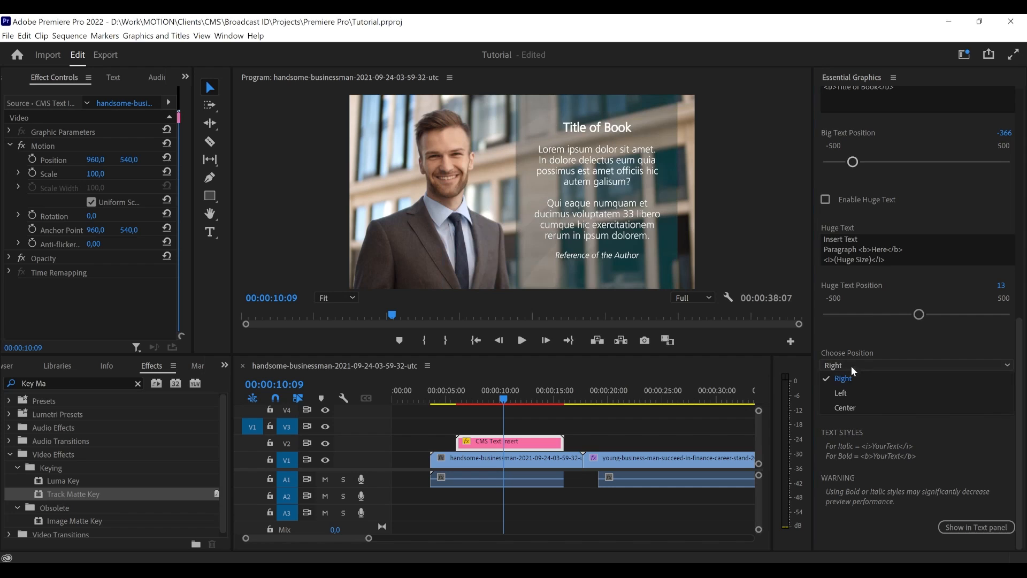
{"action": "left_click", "coordinate": [848, 428]}
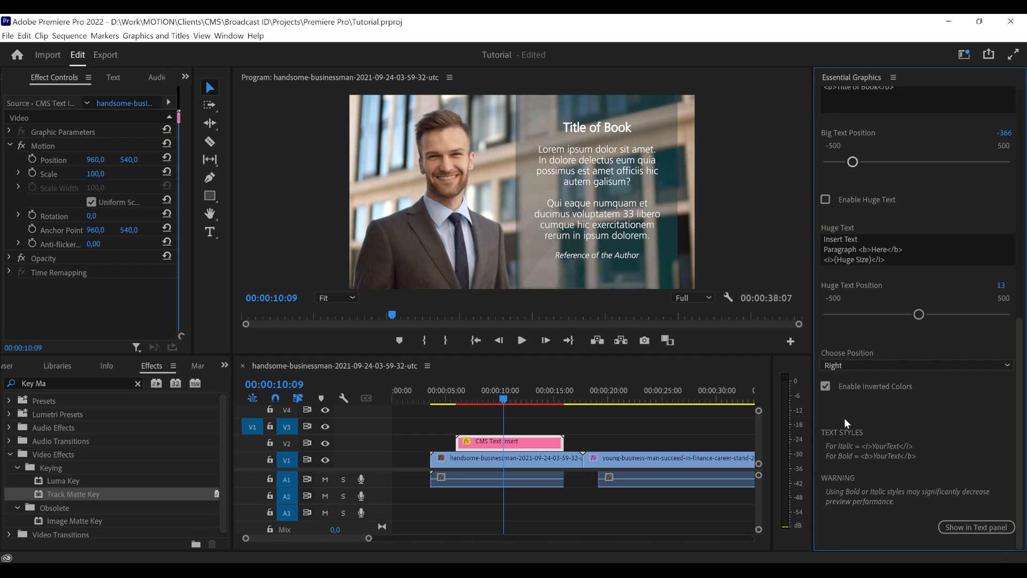
- Switch the inverted colors off and on again to compare the light and dark versions of the panel
{"action": "left_click", "coordinate": [862, 386]}
{"action": "scroll", "coordinate": [839, 415], "scroll_direction": "up", "scroll_amount": 2}
{"action": "scroll", "coordinate": [840, 415], "scroll_direction": "down", "scroll_amount": 2}
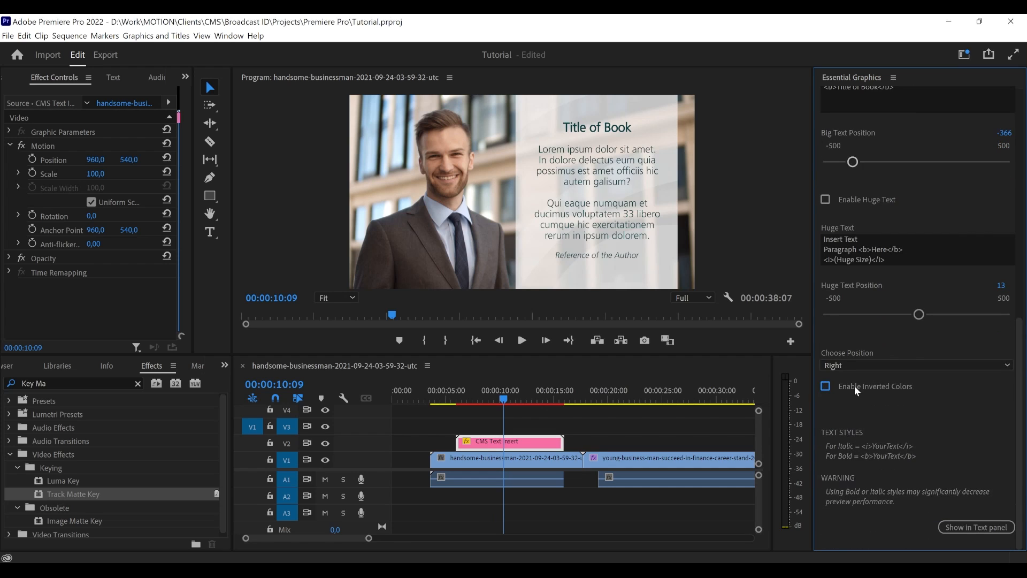
- Enable the guide again and check the text against the red area in the Left and Center positions
{"action": "scroll", "coordinate": [860, 383], "scroll_direction": "up", "scroll_amount": 12}
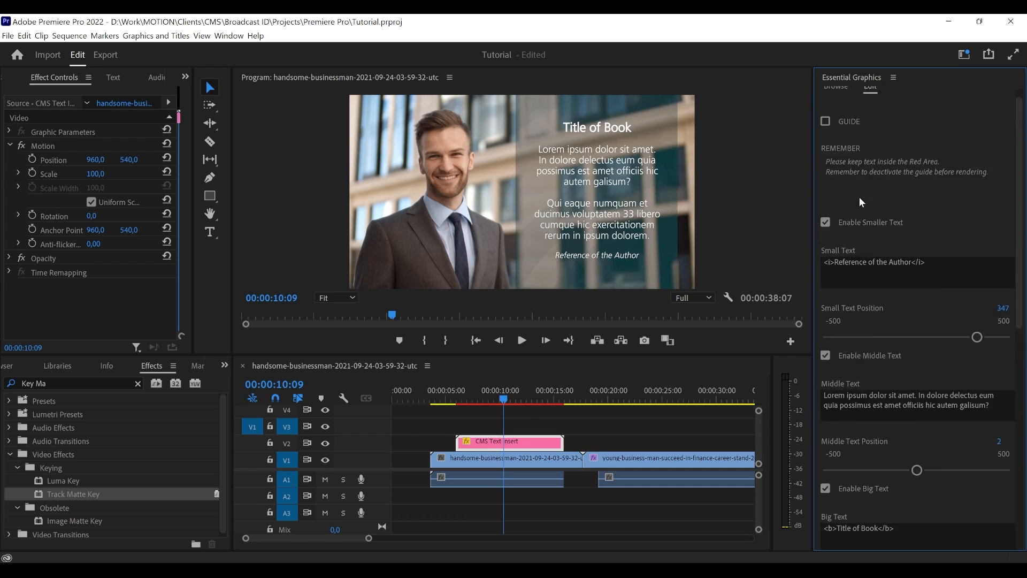
{"action": "scroll", "coordinate": [860, 198], "scroll_direction": "up", "scroll_amount": 1}
{"action": "left_click", "coordinate": [825, 135]}
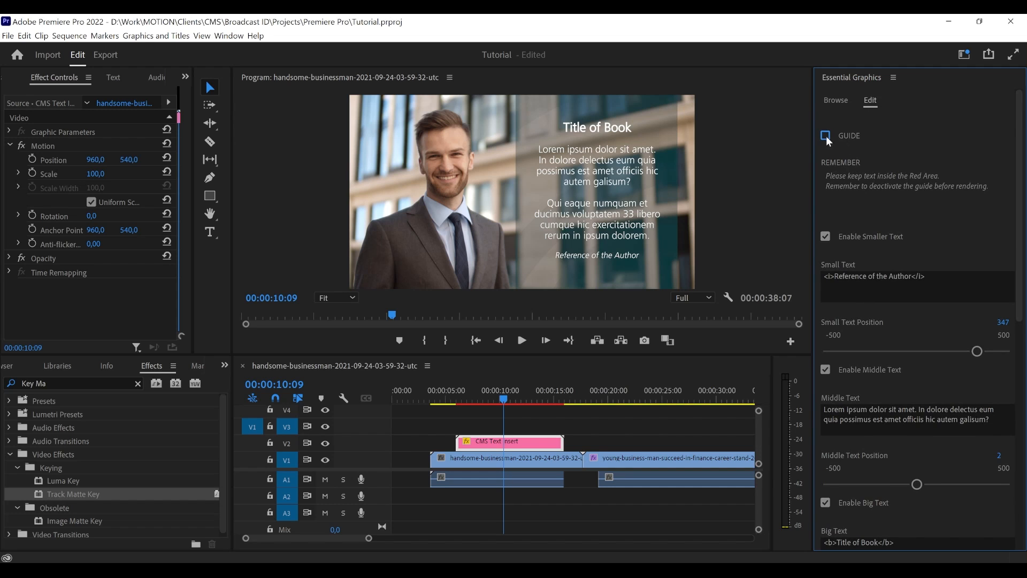
{"action": "scroll", "coordinate": [890, 317], "scroll_direction": "down", "scroll_amount": 10}
{"action": "scroll", "coordinate": [871, 448], "scroll_direction": "down", "scroll_amount": 2}
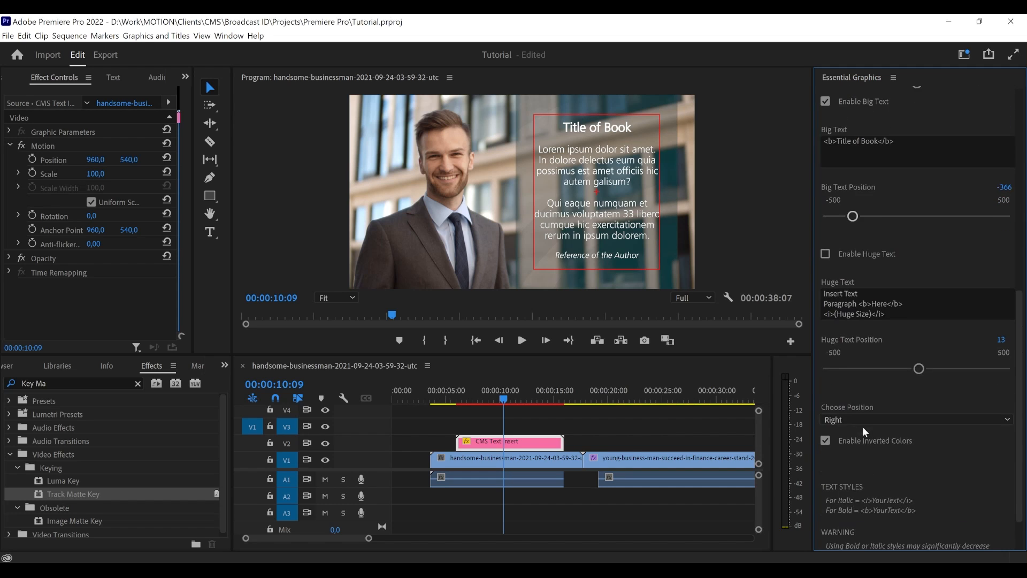
{"action": "left_click", "coordinate": [862, 422]}
{"action": "left_click", "coordinate": [855, 448]}
{"action": "left_click", "coordinate": [864, 418]}
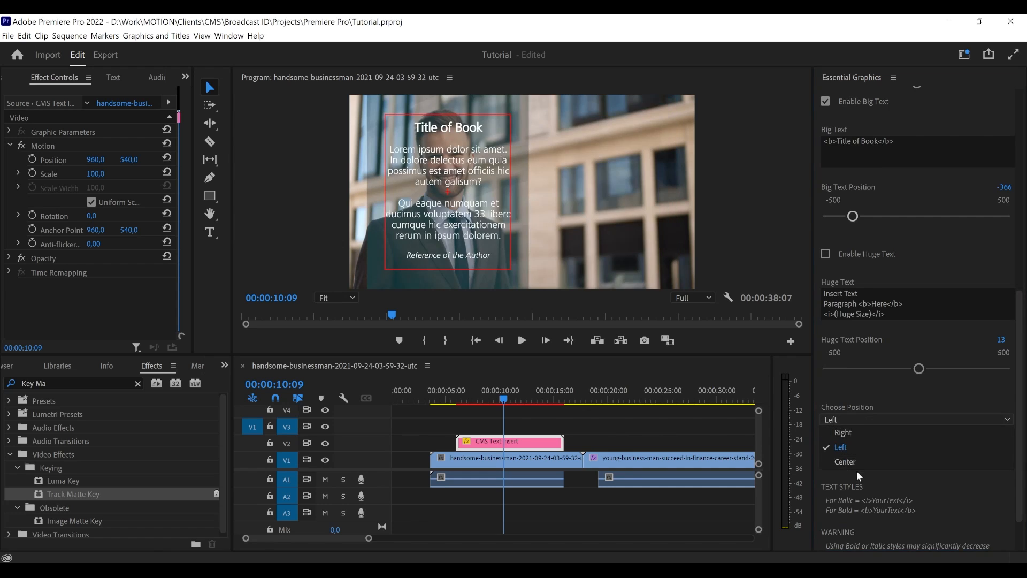
{"action": "left_click", "coordinate": [867, 456]}
- Disable the CMS Text Insert guide and set the panel's position back to Right
{"action": "scroll", "coordinate": [871, 396], "scroll_direction": "up", "scroll_amount": 10}
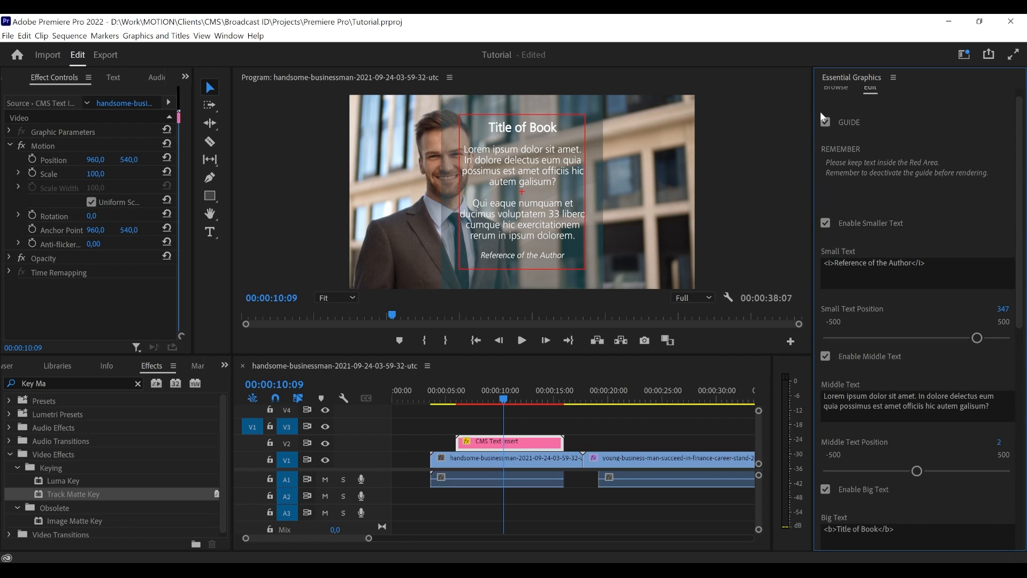
{"action": "left_click", "coordinate": [825, 121]}
{"action": "scroll", "coordinate": [859, 291], "scroll_direction": "down", "scroll_amount": 10}
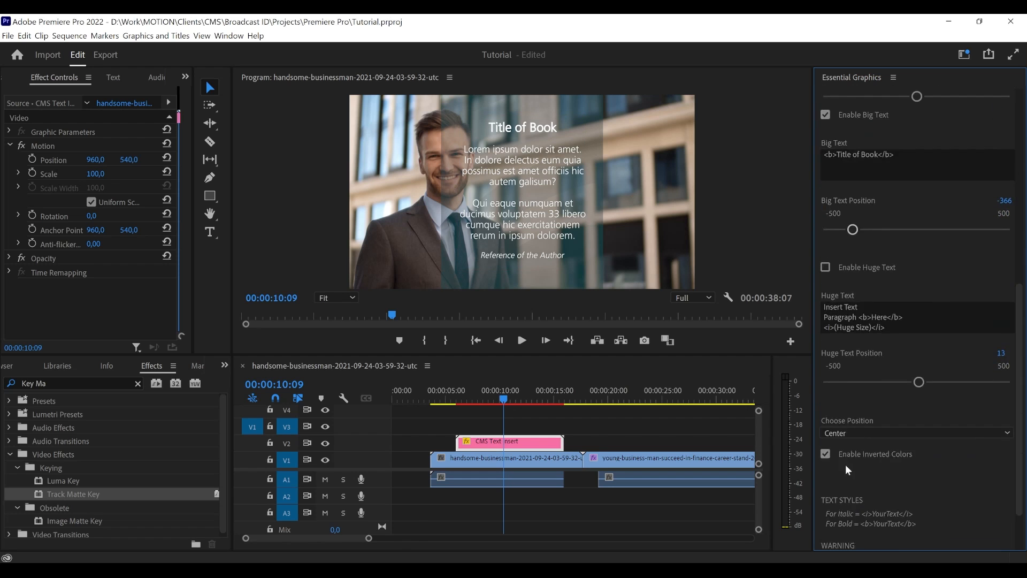
{"action": "scroll", "coordinate": [854, 436], "scroll_direction": "down", "scroll_amount": 2}
{"action": "left_click", "coordinate": [852, 366]}
{"action": "left_click", "coordinate": [849, 377]}
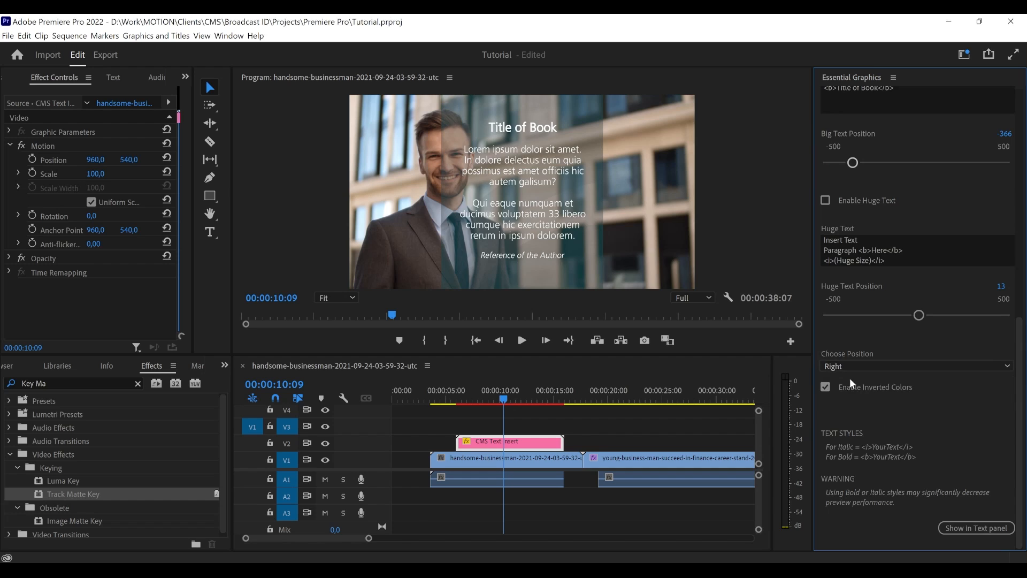
- Delete the CMS Text Insert clip from track V2
{"action": "left_click", "coordinate": [522, 422]}
{"action": "left_click", "coordinate": [520, 442]}
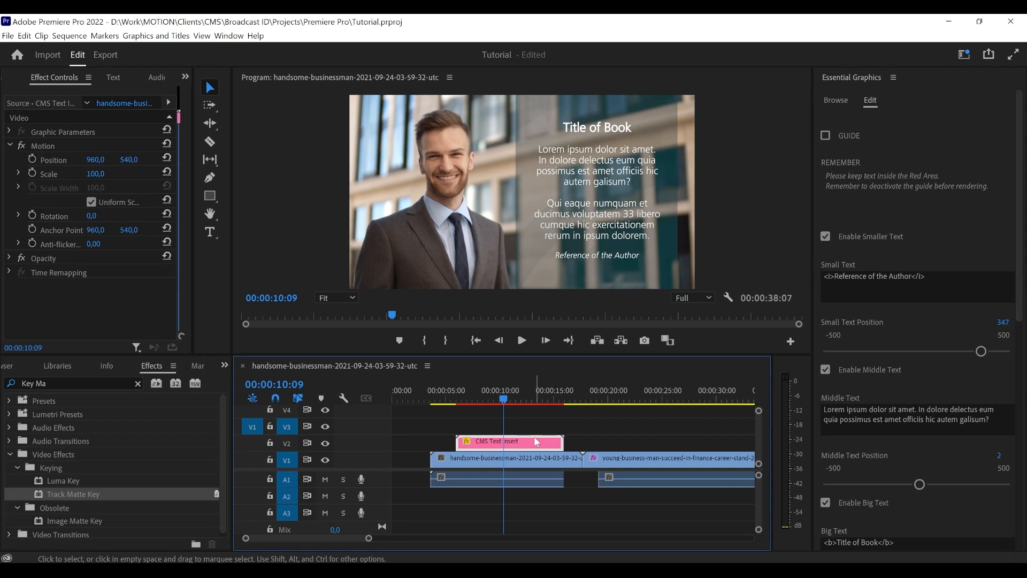
{"action": "key", "text": "Delete"}
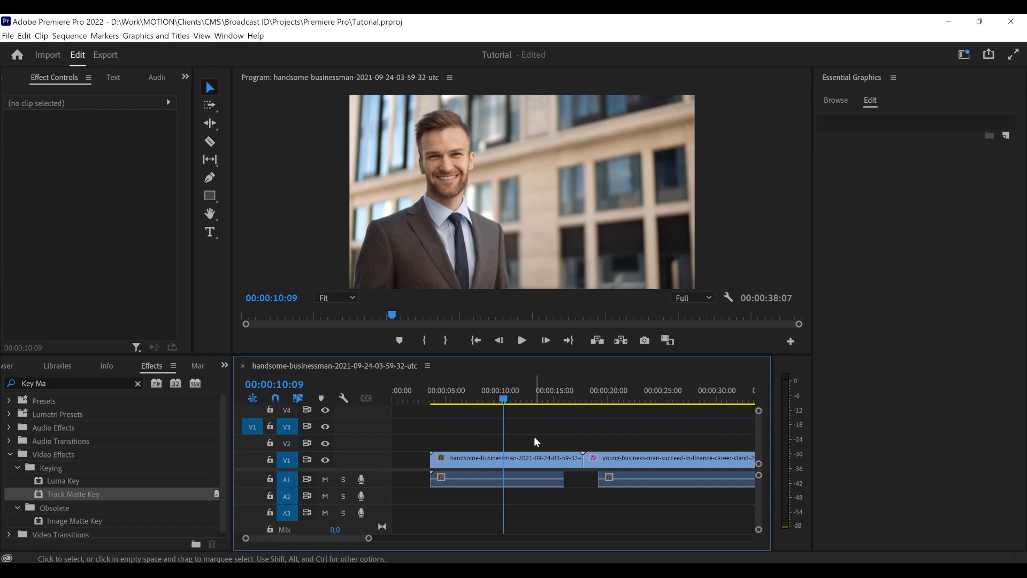
- Add the CMS Outro template from the CMS templates to track V2 above the second video clip
{"action": "left_click", "coordinate": [834, 99]}
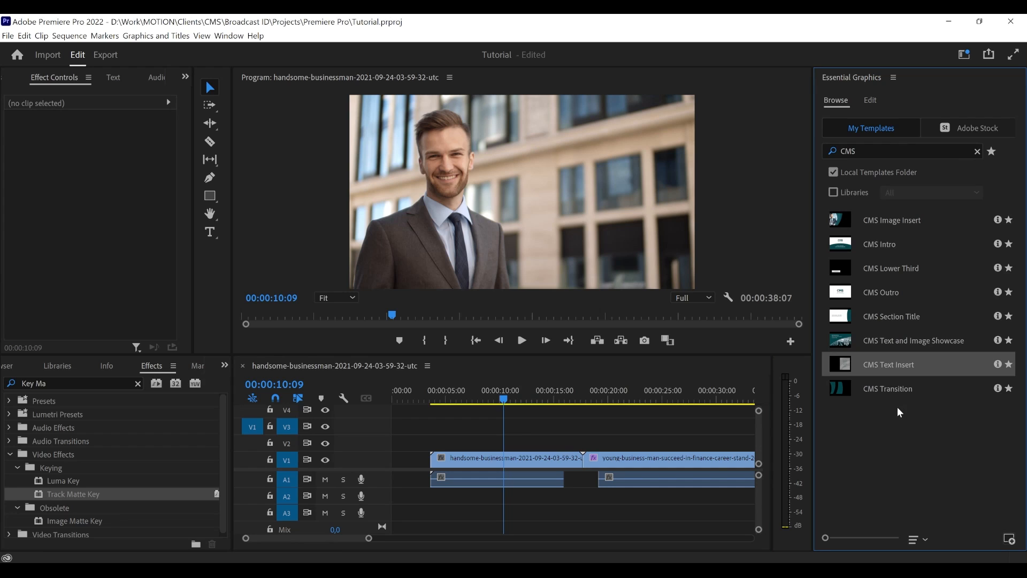
{"action": "left_click_drag", "start_coordinate": [897, 407], "coordinate": [887, 435]}
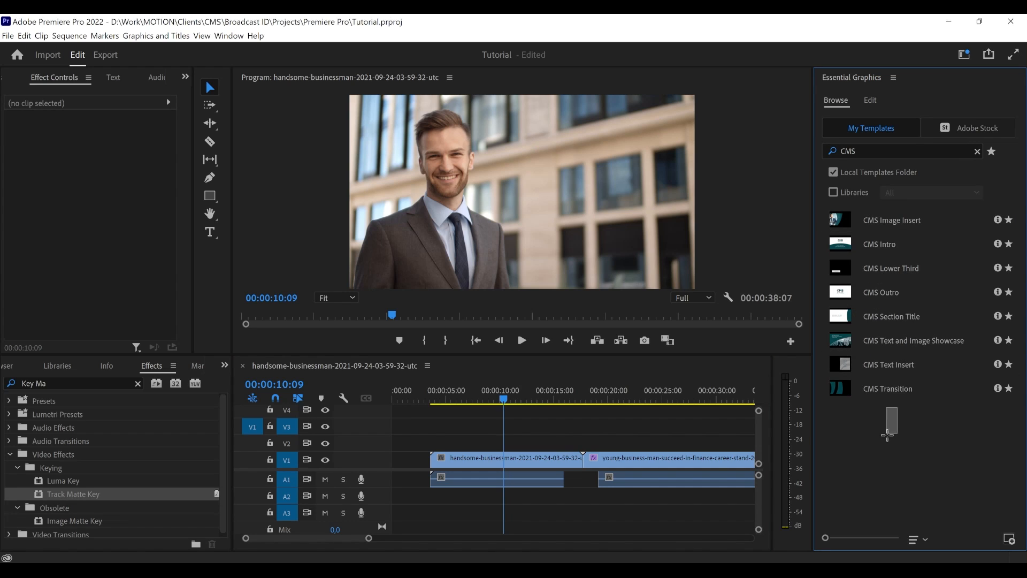
{"action": "left_click", "coordinate": [886, 290]}
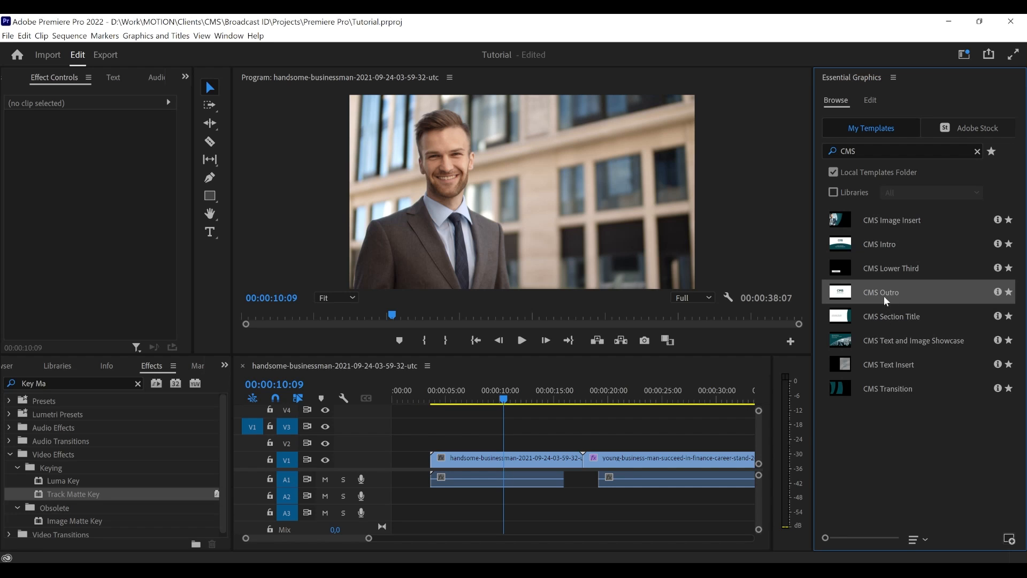
{"action": "left_click_drag", "start_coordinate": [883, 296], "coordinate": [630, 452]}
- Move the CMS Outro clip to start at 00:00:25:16 and trim the second video clip to end with it
{"action": "scroll", "coordinate": [348, 538], "scroll_direction": "right", "scroll_amount": 1}
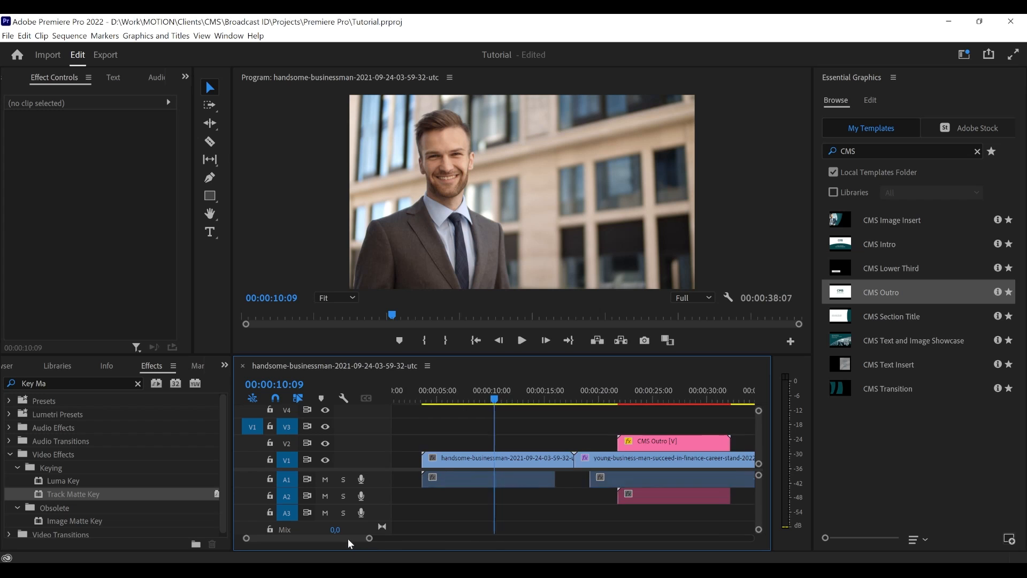
{"action": "scroll", "coordinate": [355, 538], "scroll_direction": "right", "scroll_amount": 4}
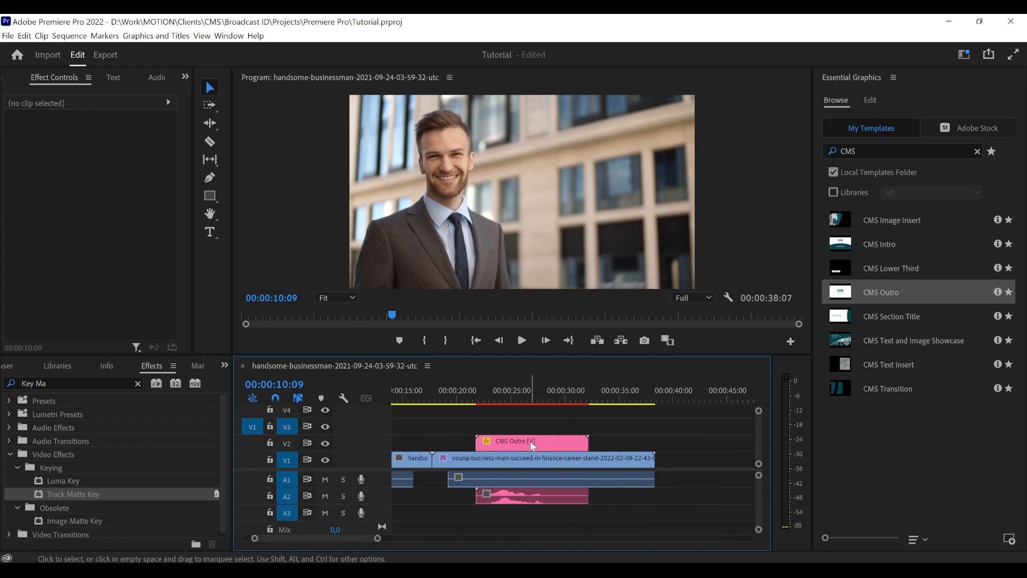
{"action": "left_click_drag", "start_coordinate": [530, 441], "coordinate": [597, 441]}
{"action": "left_click", "coordinate": [519, 418]}
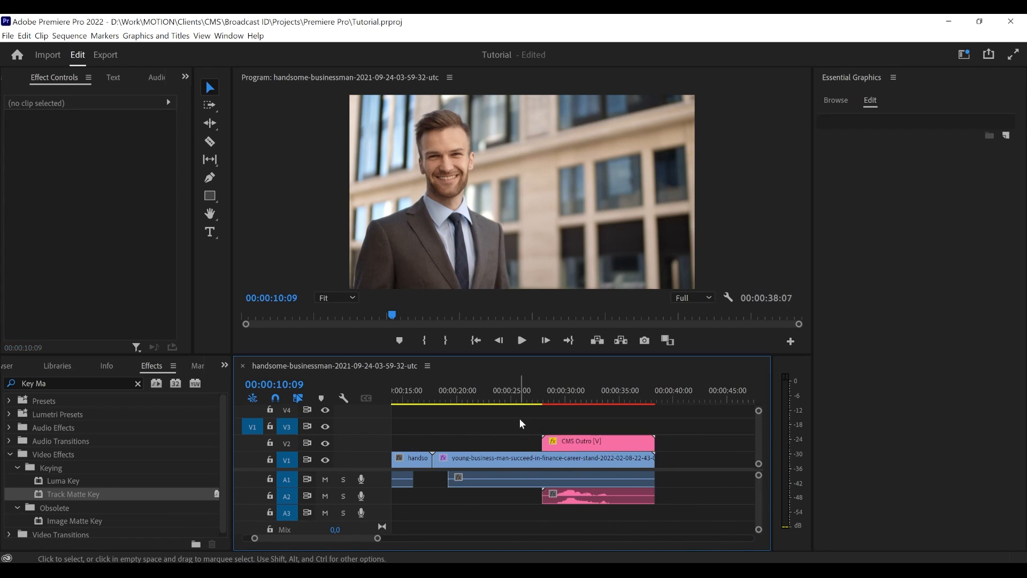
{"action": "mouse_move", "coordinate": [527, 401]}
{"action": "left_mouse_down"}
{"action": "mouse_move", "coordinate": [541, 401]}
{"action": "mouse_move", "coordinate": [517, 401]}
{"action": "left_mouse_up"}
{"action": "left_click_drag", "start_coordinate": [546, 442], "coordinate": [521, 442]}
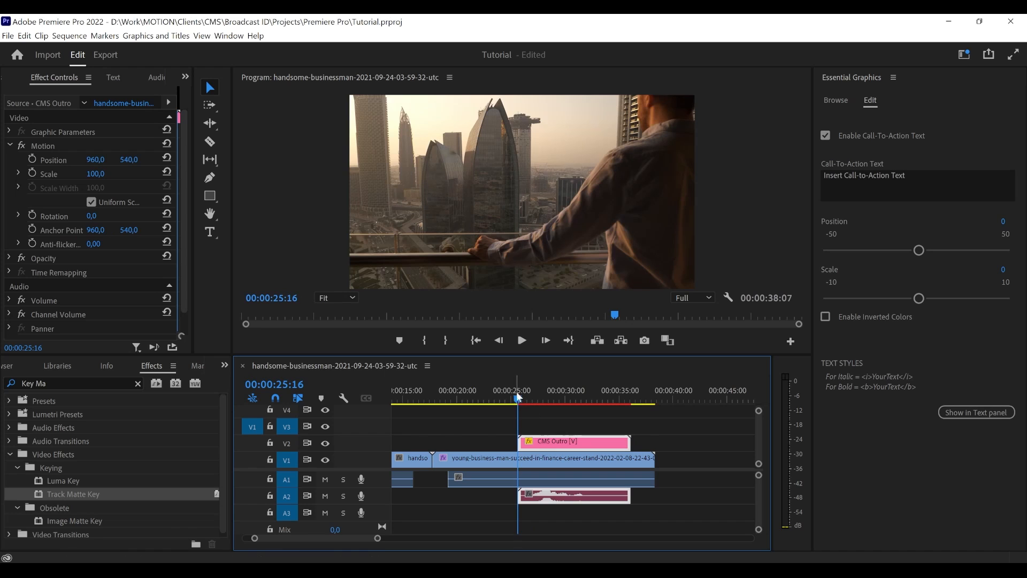
{"action": "left_click_drag", "start_coordinate": [653, 460], "coordinate": [628, 461]}
{"action": "left_click", "coordinate": [627, 417]}
- Play the sequence from shortly before the CMS Outro clip to preview its animation
{"action": "left_click", "coordinate": [502, 400]}
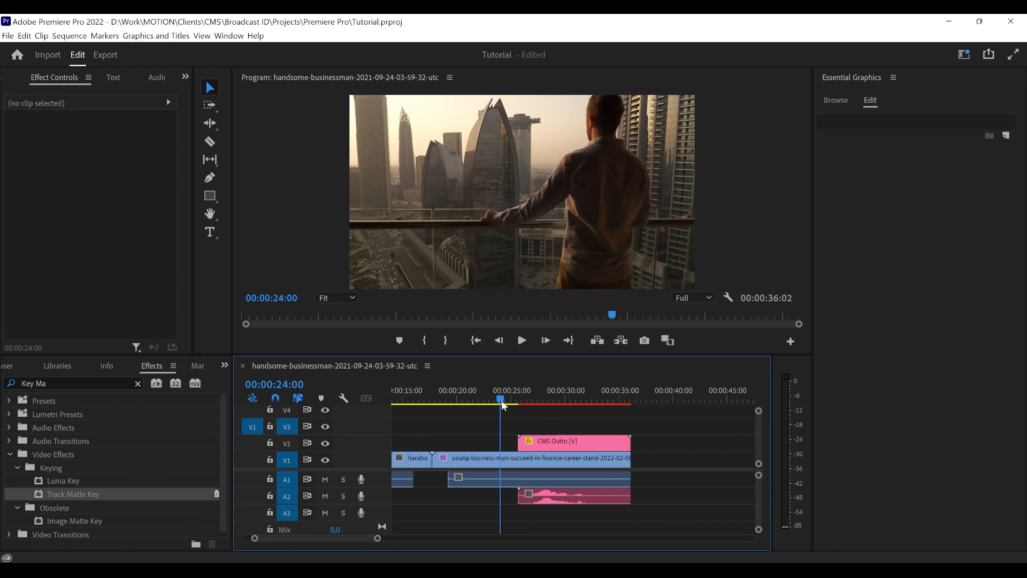
{"action": "left_click_drag", "start_coordinate": [501, 400], "coordinate": [498, 405]}
{"action": "key", "text": "space"}
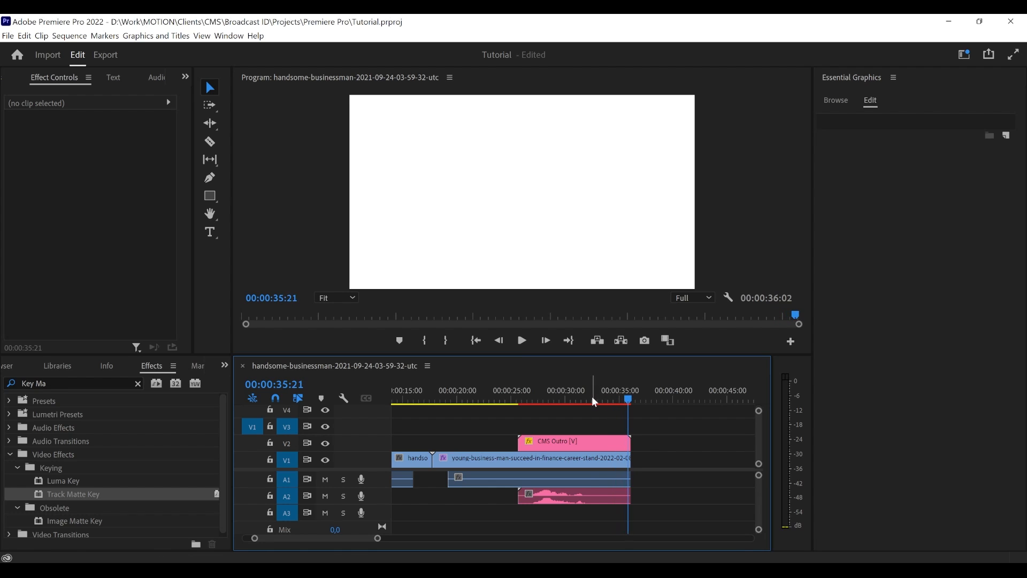
- Mute audio track A2 and place the playhead at 00:00:28:22 within the CMS Outro clip
{"action": "left_click_drag", "start_coordinate": [591, 396], "coordinate": [603, 395]}
{"action": "left_click", "coordinate": [587, 440]}
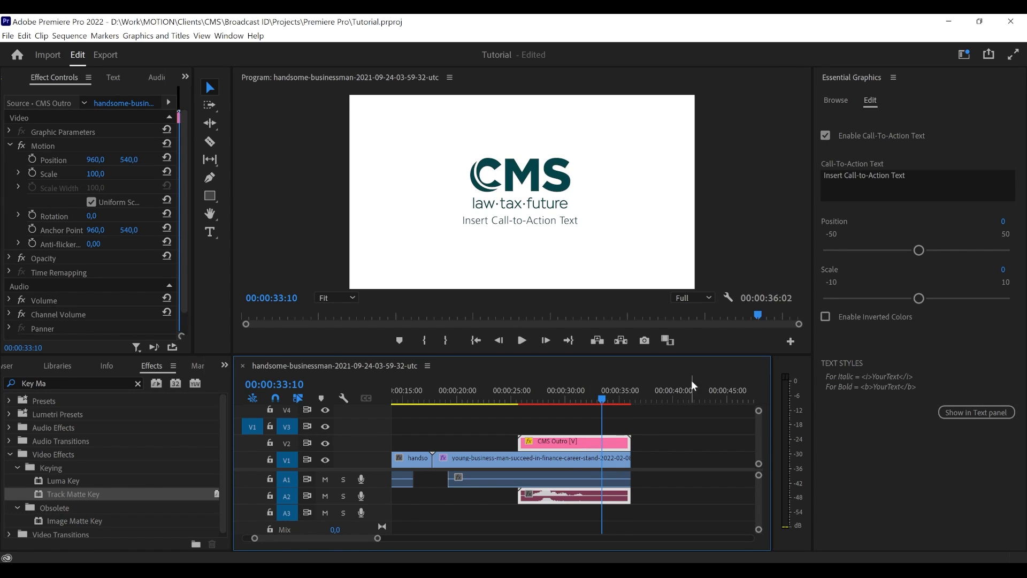
{"action": "left_click_drag", "start_coordinate": [540, 397], "coordinate": [581, 396]}
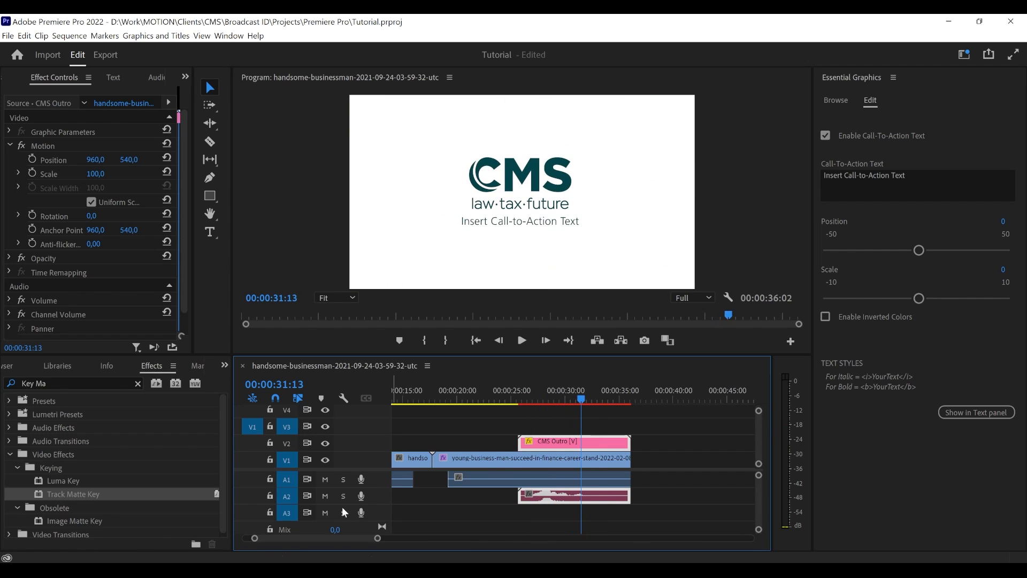
{"action": "left_click", "coordinate": [325, 496]}
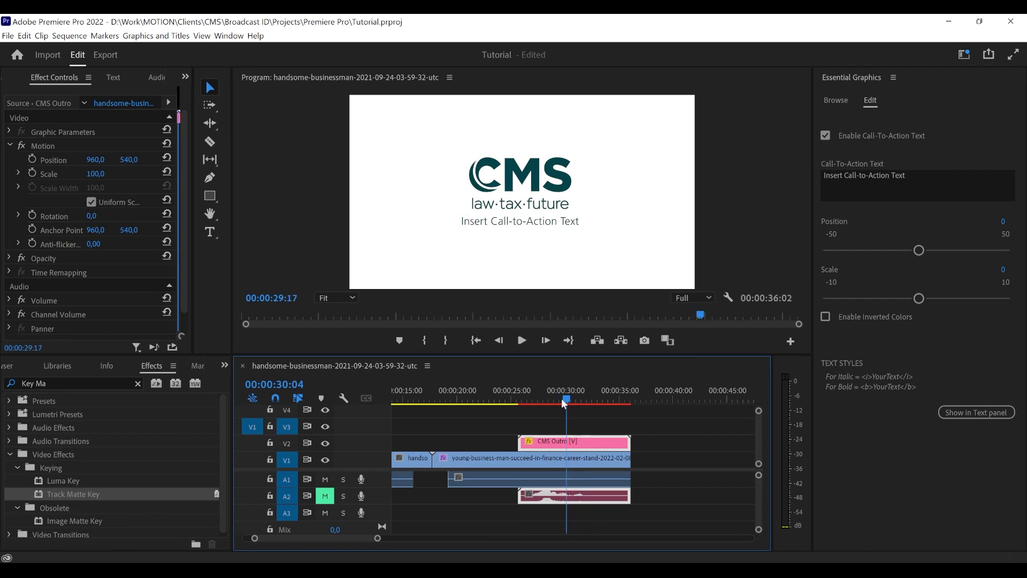
{"action": "left_click_drag", "start_coordinate": [542, 399], "coordinate": [553, 400]}
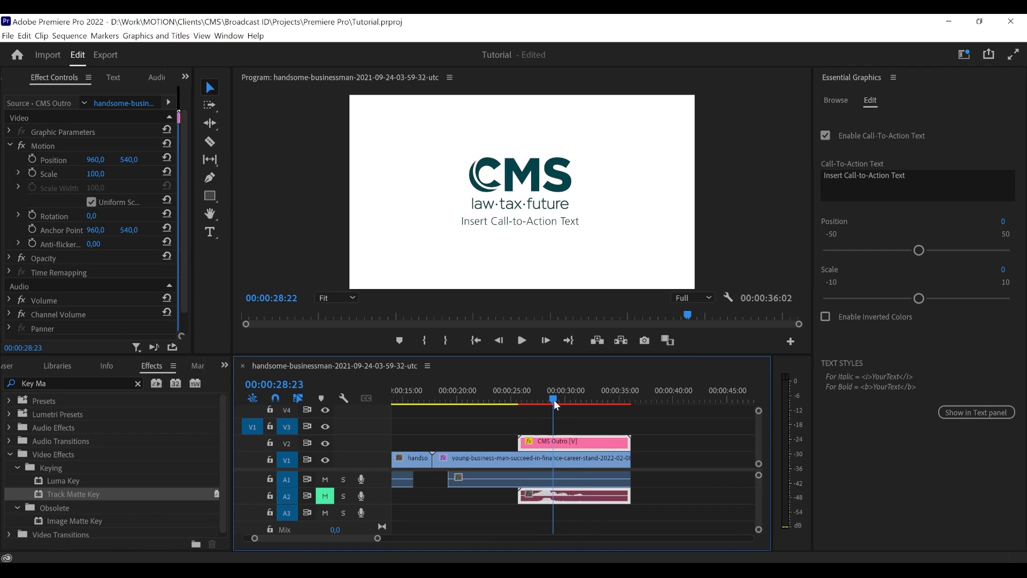
- Disable the Call-To-Action Text on the CMS Outro clip
{"action": "left_click", "coordinate": [579, 430]}
{"action": "left_click", "coordinate": [593, 437]}
{"action": "left_click", "coordinate": [855, 136]}
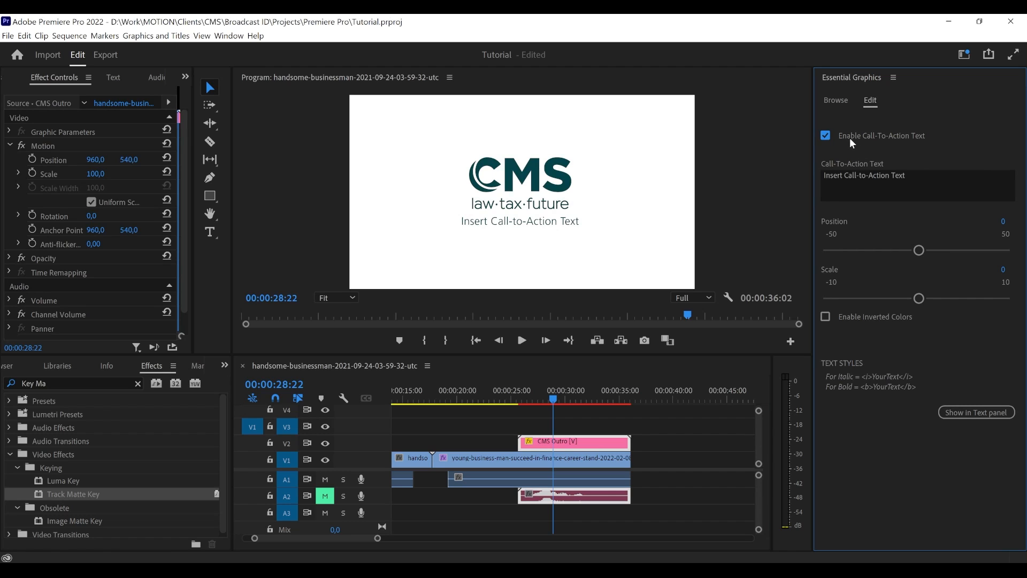
{"action": "left_click", "coordinate": [598, 447]}
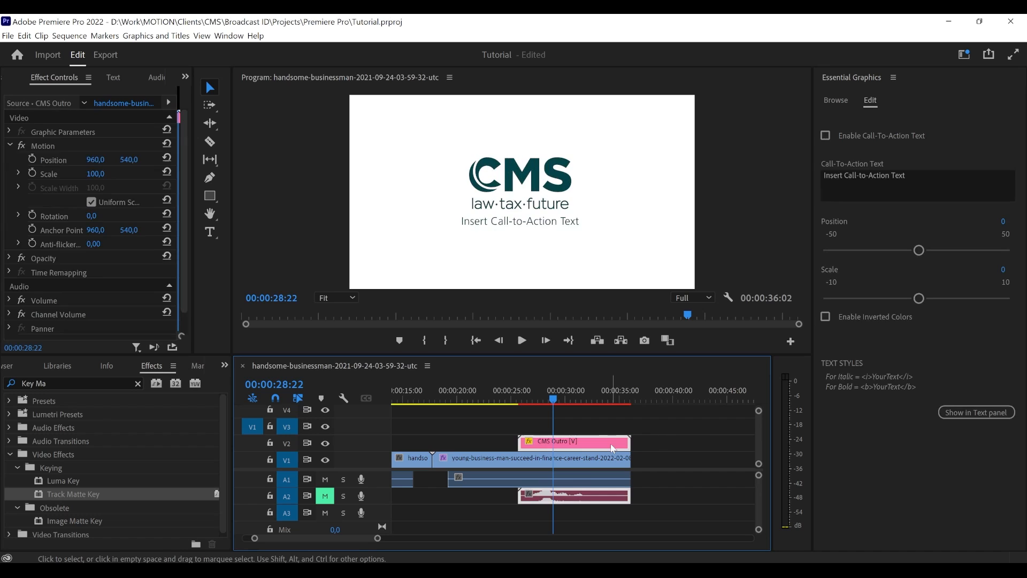
{"action": "left_click", "coordinate": [829, 137]}
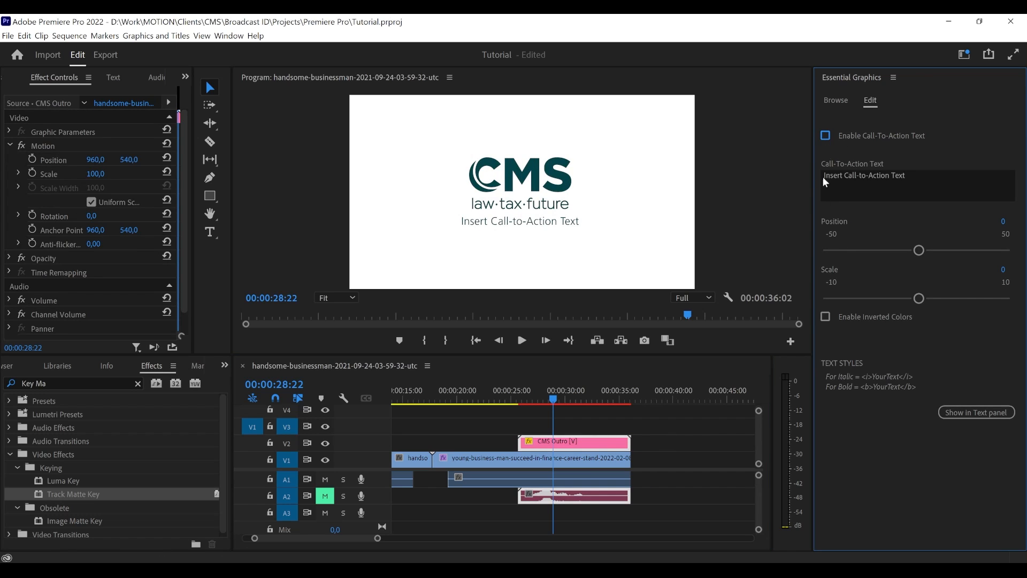
{"action": "left_click", "coordinate": [653, 435]}
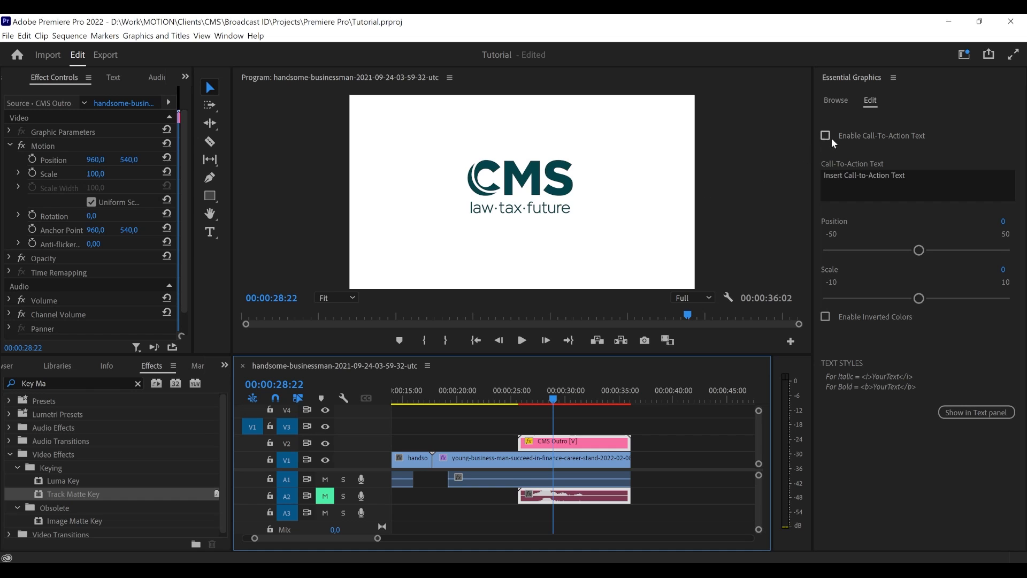
- Play the CMS Outro from 00:00:26:10 to preview the logo animation without the call-to-action text
{"action": "mouse_move", "coordinate": [541, 402]}
{"action": "left_mouse_down"}
{"action": "mouse_move", "coordinate": [608, 399]}
{"action": "mouse_move", "coordinate": [529, 404]}
{"action": "left_mouse_up"}
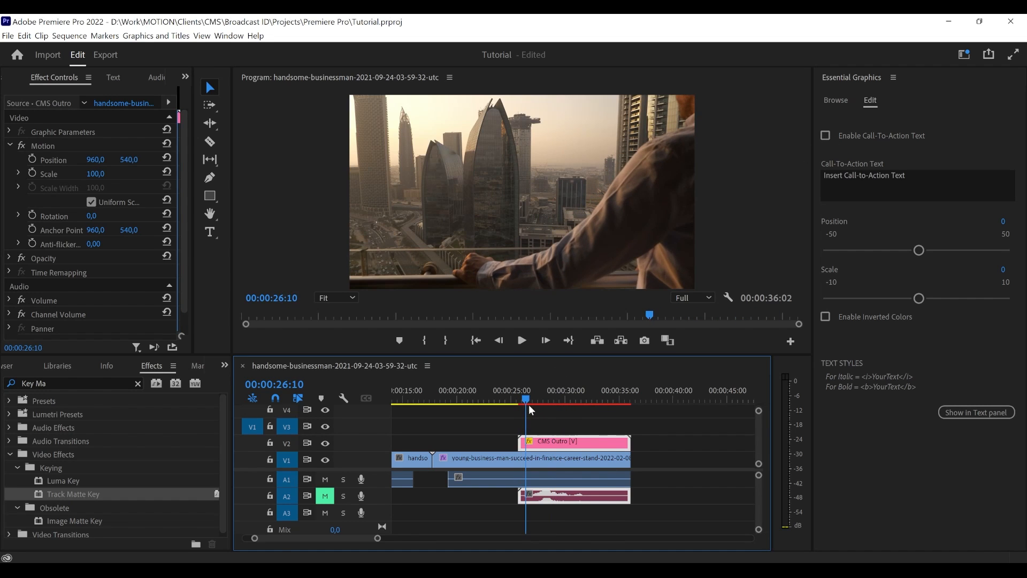
{"action": "left_click", "coordinate": [519, 344]}
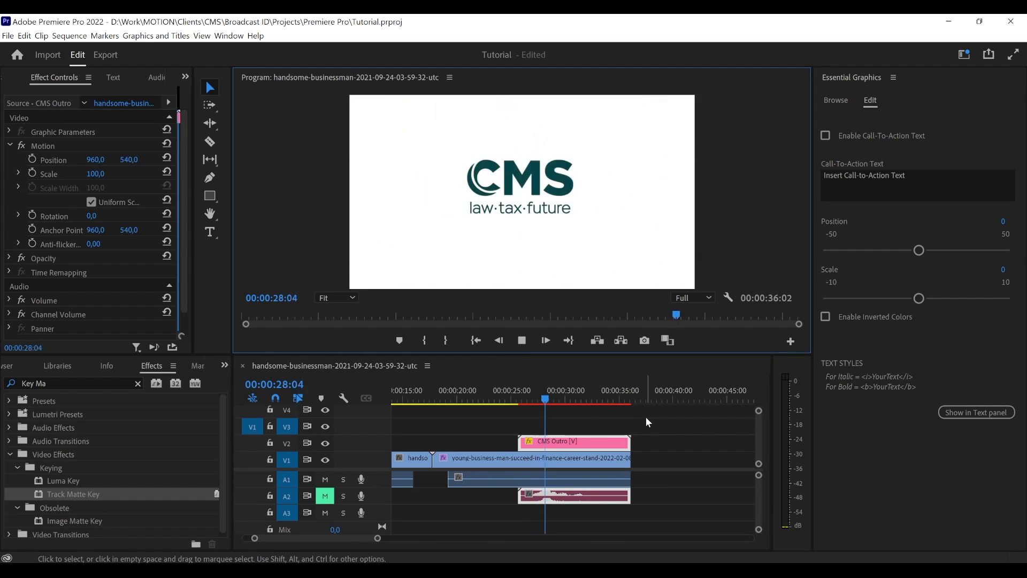
{"action": "left_click", "coordinate": [522, 340]}
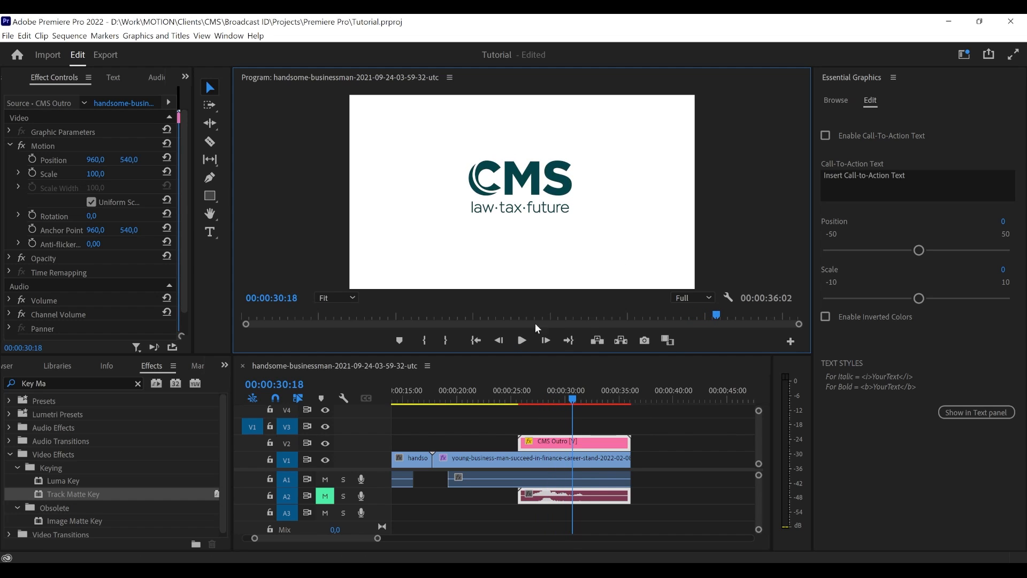
- Re-enable the CMS Outro's Call-To-Action Text and try it with Position 7 and Scale 8
{"action": "left_click", "coordinate": [825, 135]}
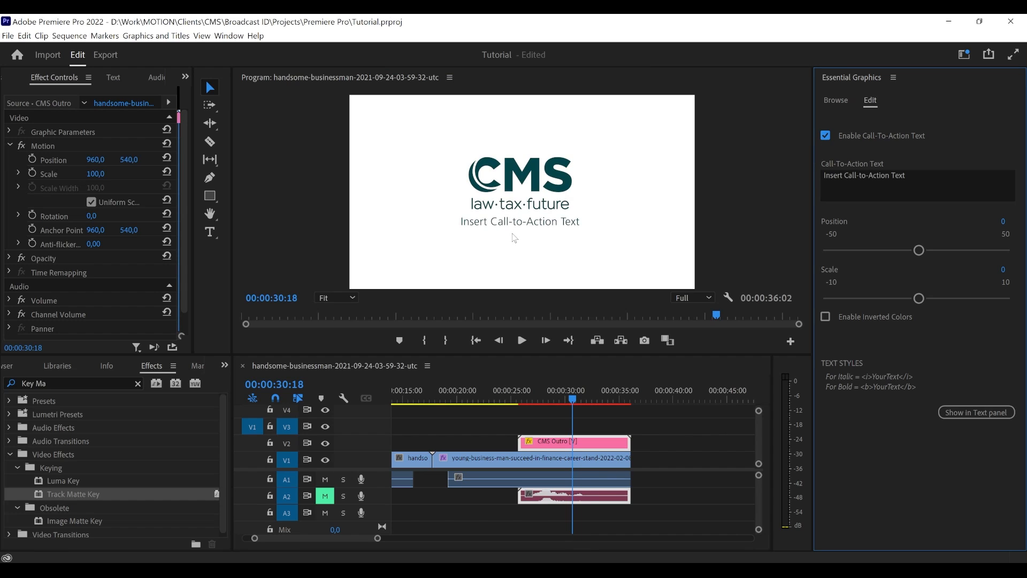
{"action": "left_click", "coordinate": [880, 180]}
{"action": "left_click", "coordinate": [918, 166]}
{"action": "mouse_move", "coordinate": [923, 254]}
{"action": "left_mouse_down"}
{"action": "mouse_move", "coordinate": [898, 254]}
{"action": "mouse_move", "coordinate": [961, 252]}
{"action": "mouse_move", "coordinate": [914, 254]}
{"action": "left_mouse_up"}
{"action": "left_click", "coordinate": [1005, 221]}
{"action": "key", "text": "Return"}
{"action": "left_click_drag", "start_coordinate": [919, 301], "coordinate": [983, 297]}
{"action": "mouse_move", "coordinate": [920, 251]}
{"action": "left_mouse_down"}
{"action": "mouse_move", "coordinate": [902, 252]}
{"action": "mouse_move", "coordinate": [926, 252]}
{"action": "left_mouse_up"}
- Reset the call-to-action text's Position and Scale to 0
{"action": "left_click", "coordinate": [1003, 220]}
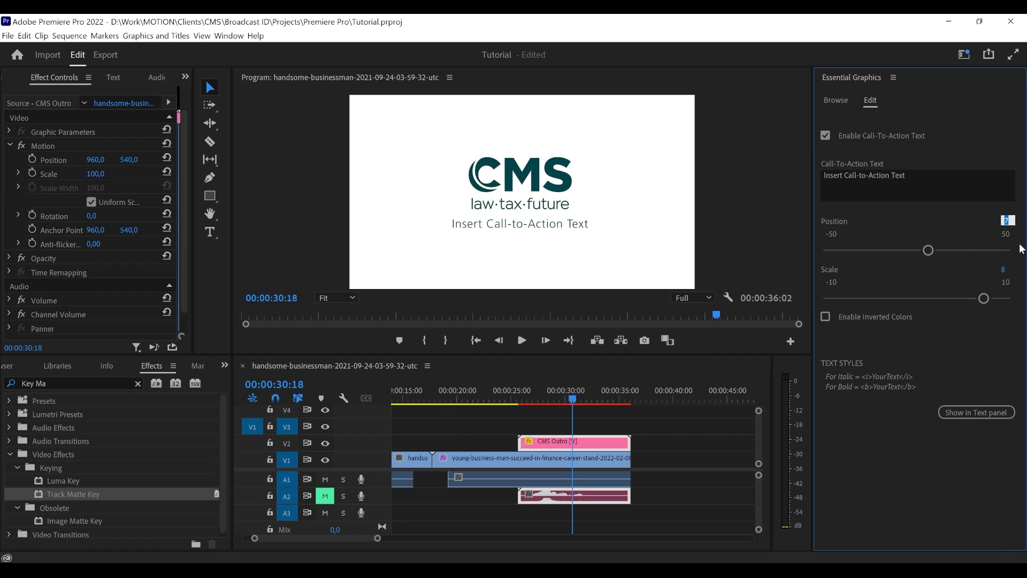
{"action": "type", "text": "0"}
{"action": "left_click", "coordinate": [1003, 271]}
{"action": "type", "text": "0"}
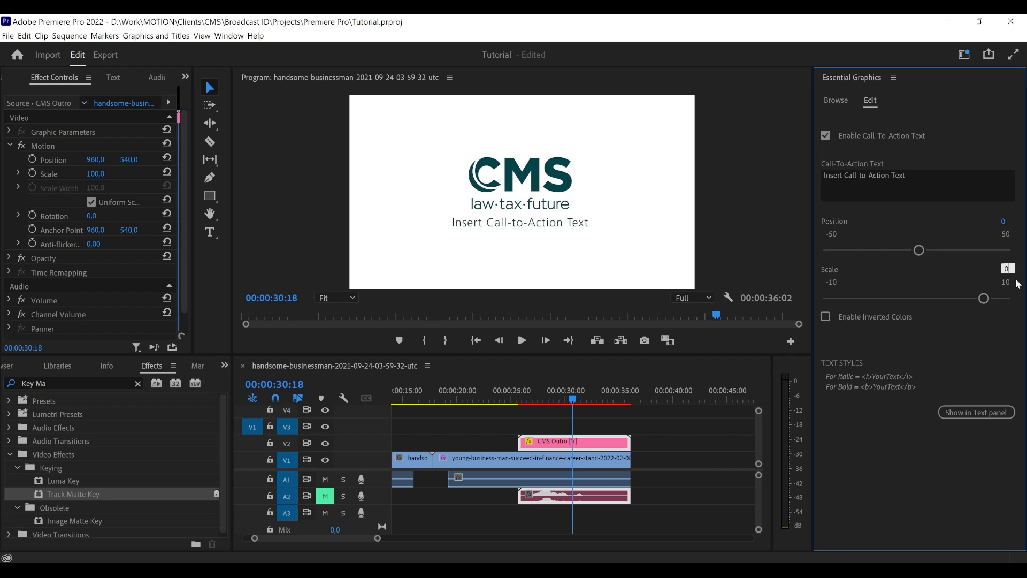
{"action": "key", "text": "Return"}
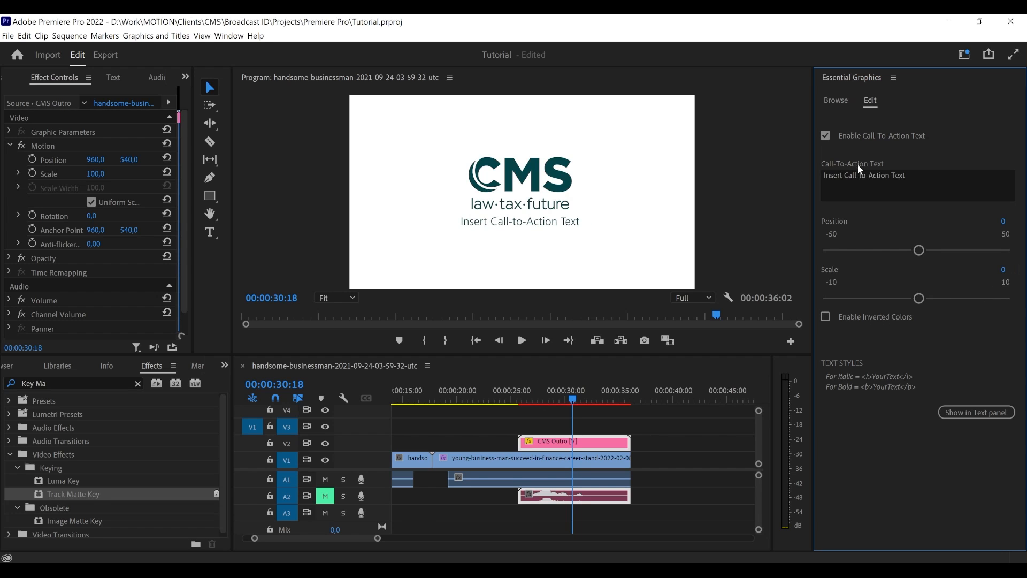
- Preview the CMS Outro animation with Inverted Colors enabled and turn the option back off
{"action": "left_click", "coordinate": [853, 319]}
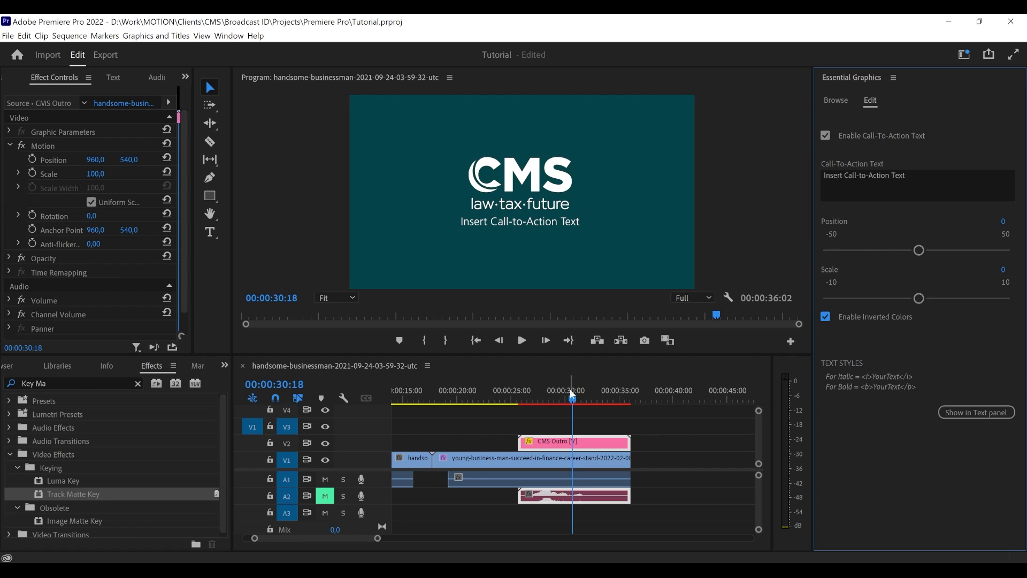
{"action": "left_click_drag", "start_coordinate": [567, 401], "coordinate": [516, 402]}
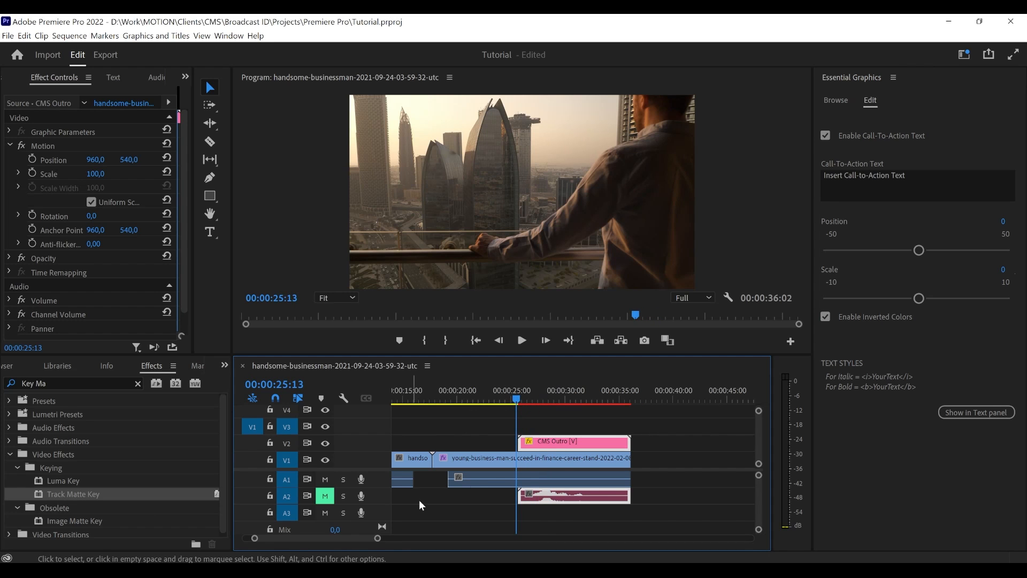
{"action": "key", "text": "space"}
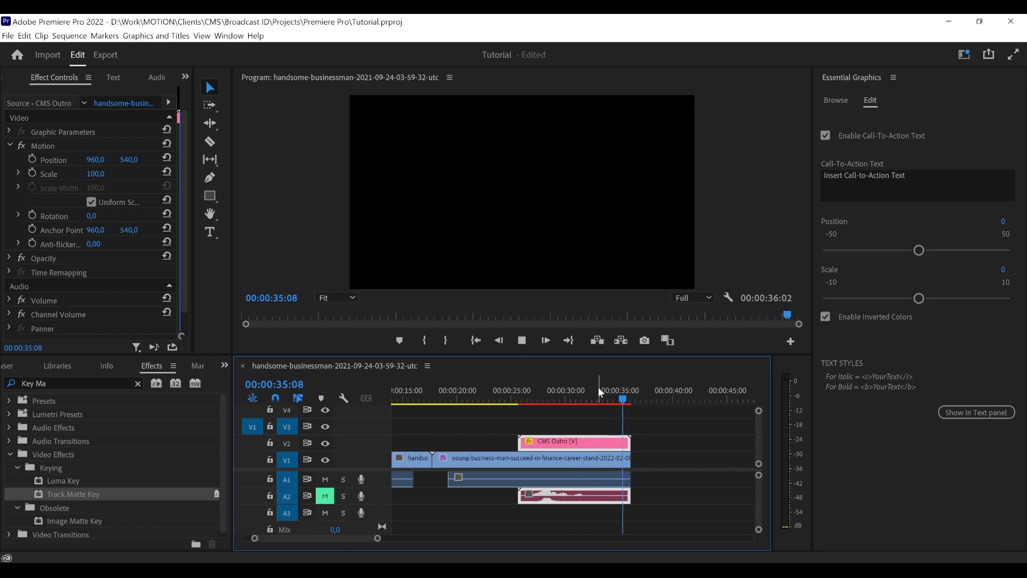
{"action": "key", "text": "space"}
{"action": "left_click_drag", "start_coordinate": [582, 392], "coordinate": [573, 393]}
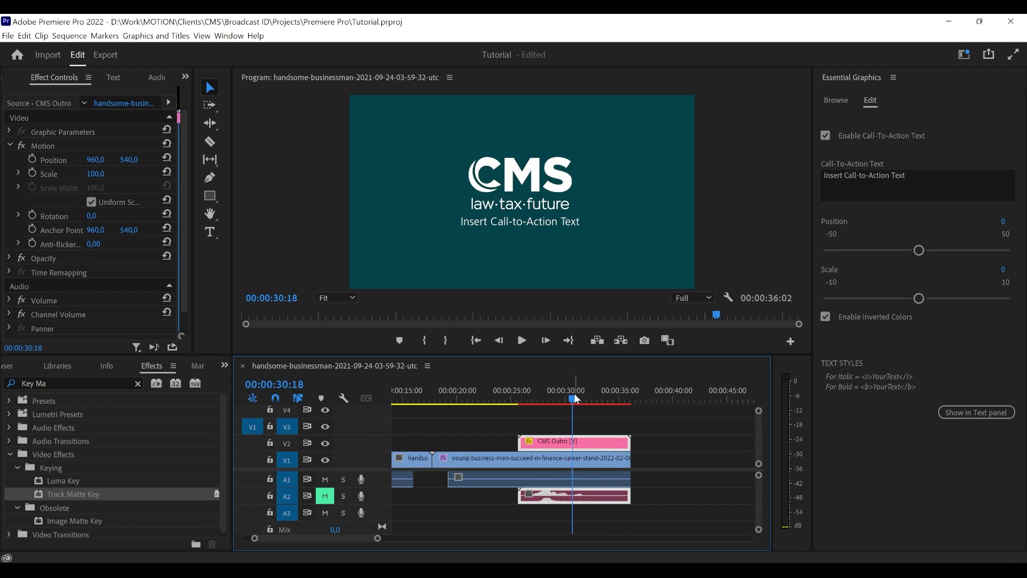
{"action": "left_click", "coordinate": [825, 317]}
- Wrap the CMS Outro's call-to-action text in <b> and </b> tags to try the bold style
{"action": "left_click", "coordinate": [861, 197]}
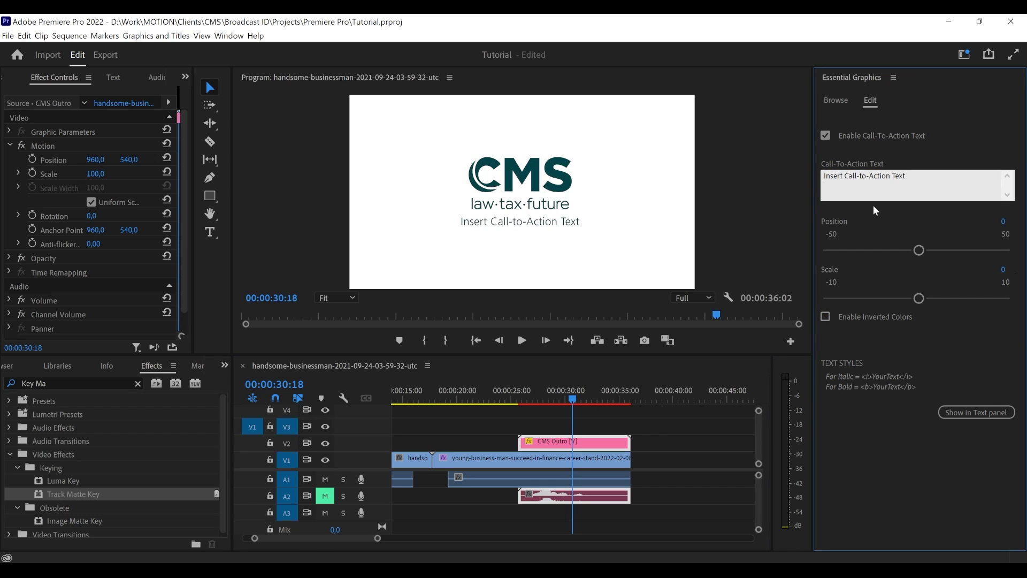
{"action": "type", "text": "<b>"}
{"action": "left_click", "coordinate": [896, 453]}
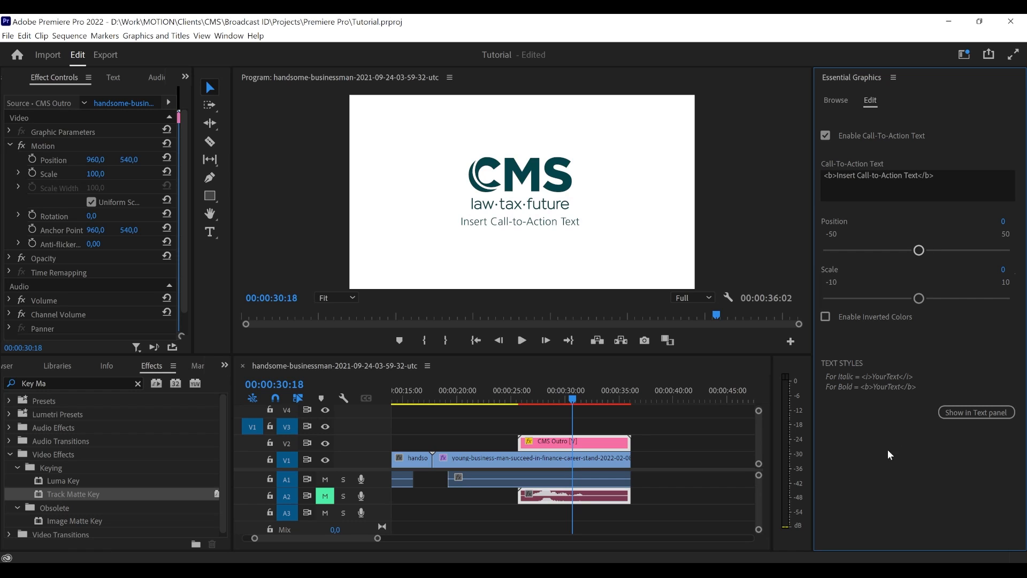
{"action": "left_click", "coordinate": [938, 178]}
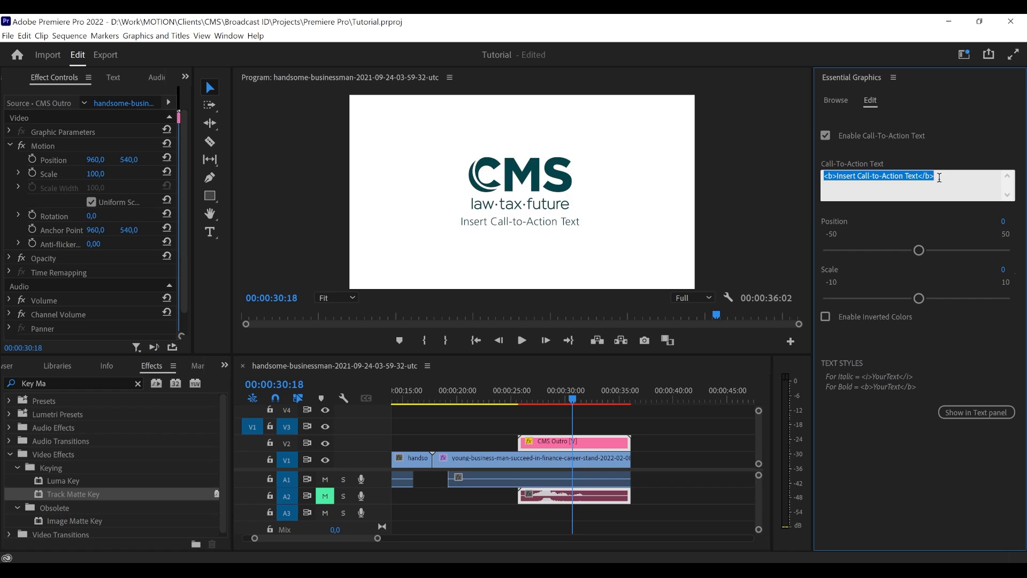
{"action": "left_click", "coordinate": [873, 377]}
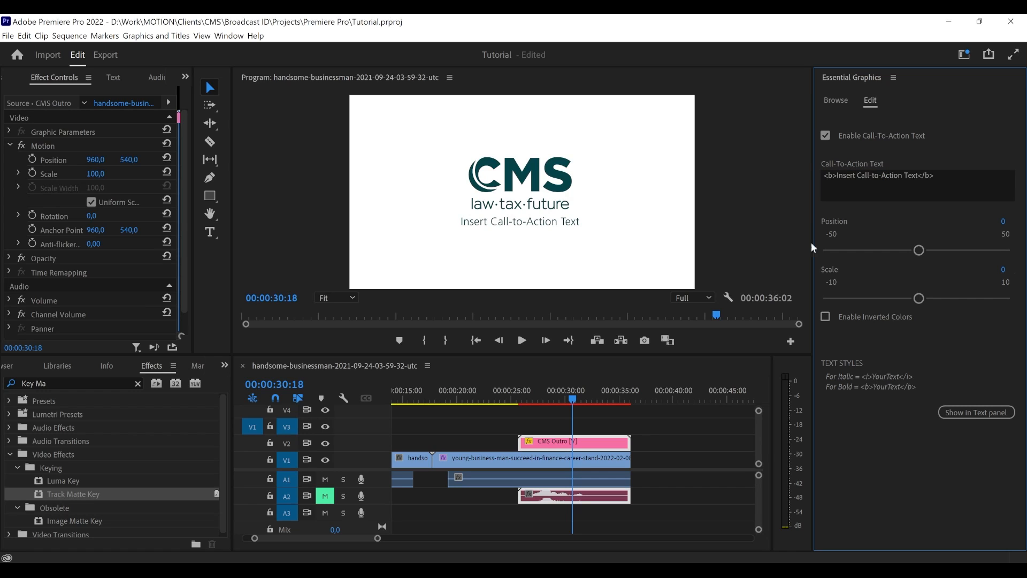
- Remove the bold tags and change the call-to-action text to "Insert Anything Right Here"
{"action": "left_click", "coordinate": [833, 173]}
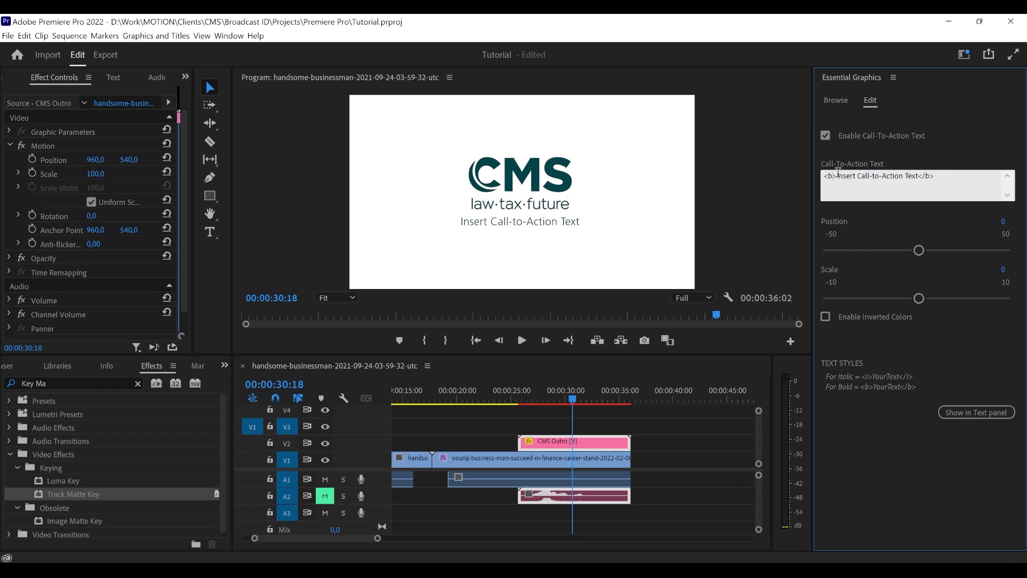
{"action": "left_click_drag", "start_coordinate": [838, 173], "coordinate": [820, 174]}
{"action": "key", "text": "BackSpace"}
{"action": "left_click_drag", "start_coordinate": [924, 174], "coordinate": [844, 176]}
{"action": "key", "text": "BackSpace"}
{"action": "left_click", "coordinate": [940, 142]}
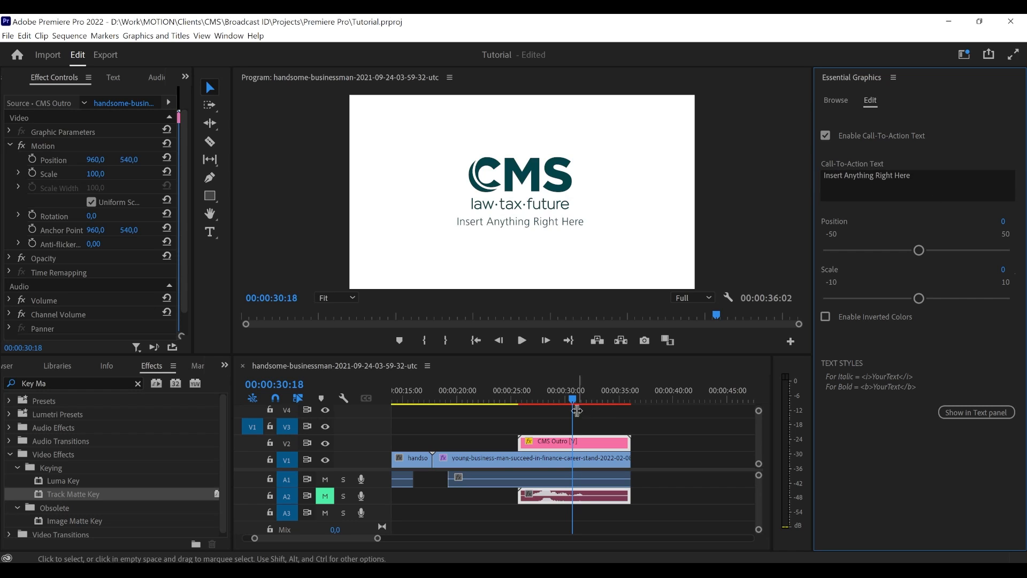
- Scrub through the CMS Outro clip to check the edited text and return to the CMS template list
{"action": "left_click_drag", "start_coordinate": [529, 403], "coordinate": [599, 400]}
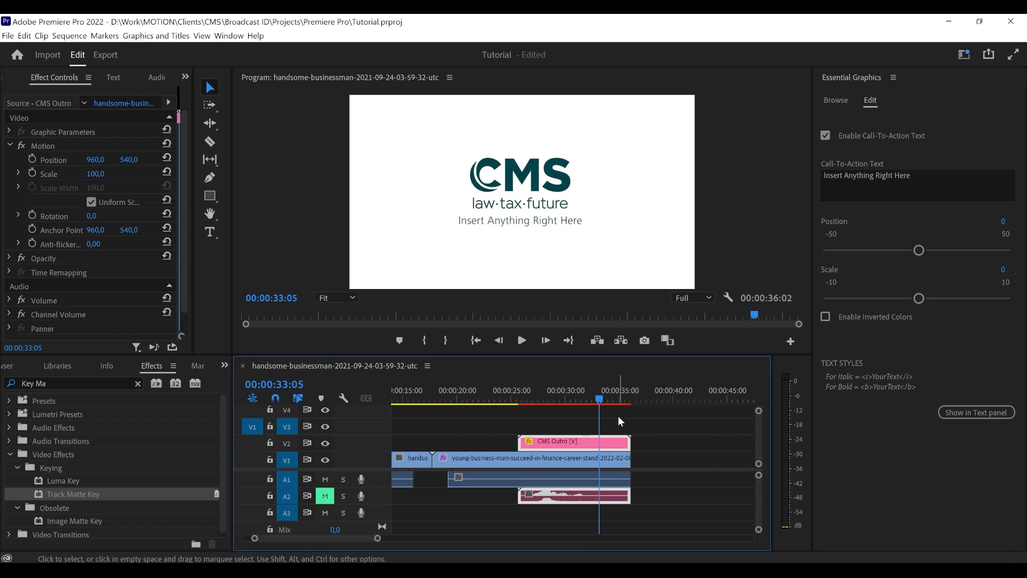
{"action": "left_click", "coordinate": [621, 421]}
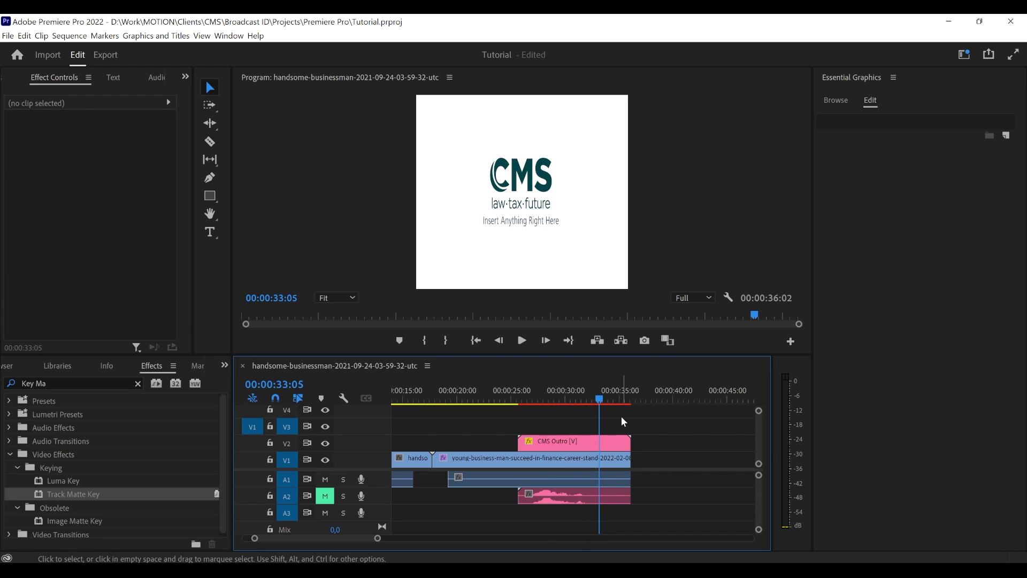
{"action": "left_click_drag", "start_coordinate": [600, 402], "coordinate": [602, 401]}
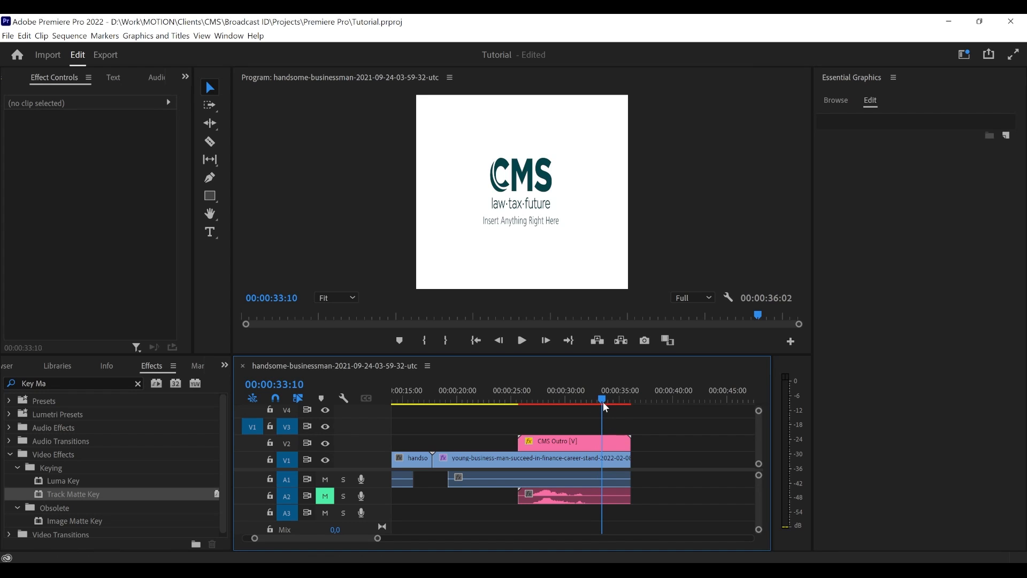
{"action": "left_click", "coordinate": [842, 100]}
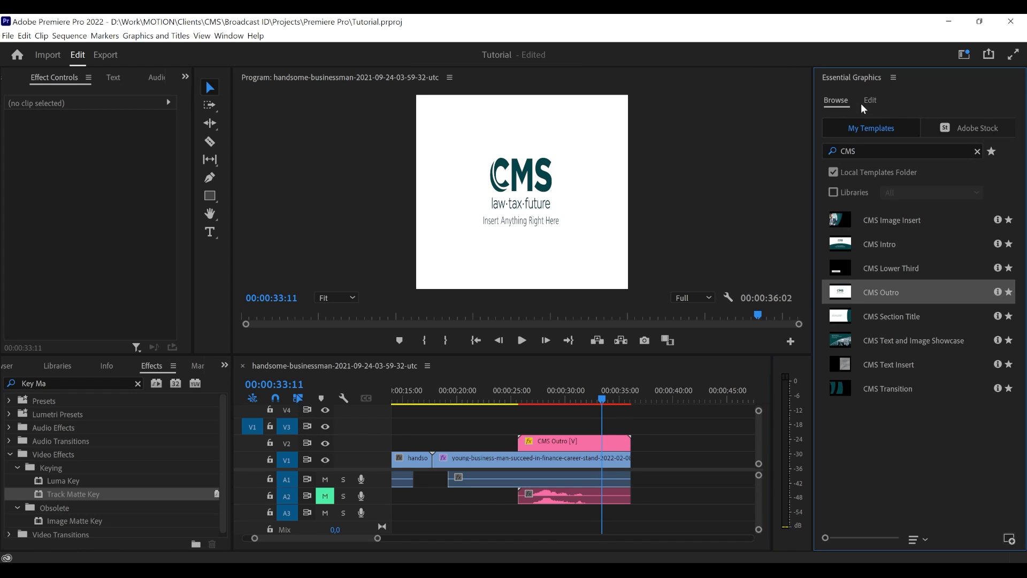